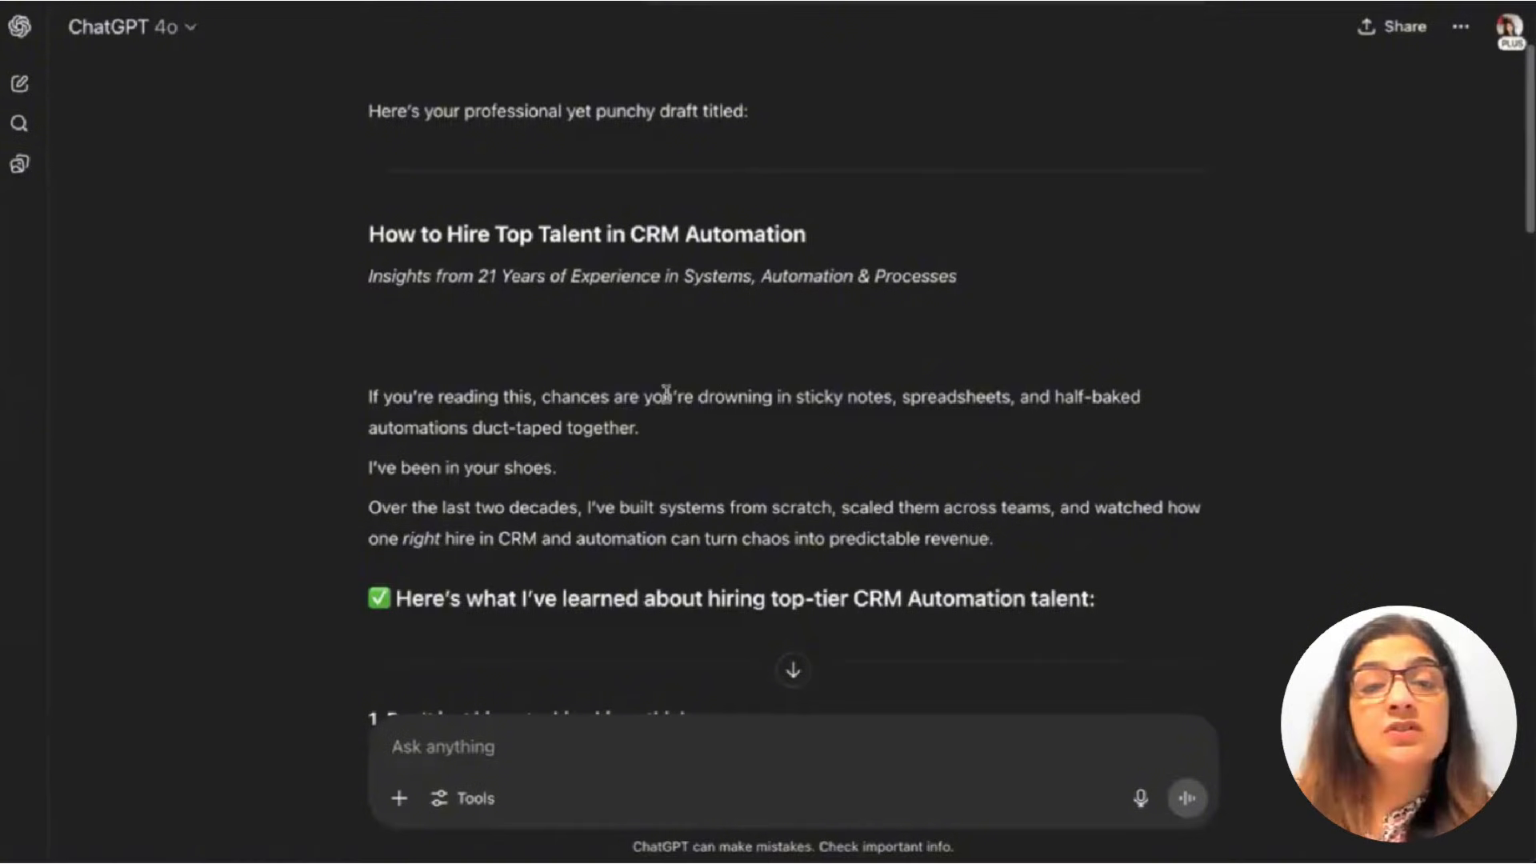
# Scroll through ChatGPT's current hiring-guide draft to review it.
pyautogui.scroll(-6, 663, 395)
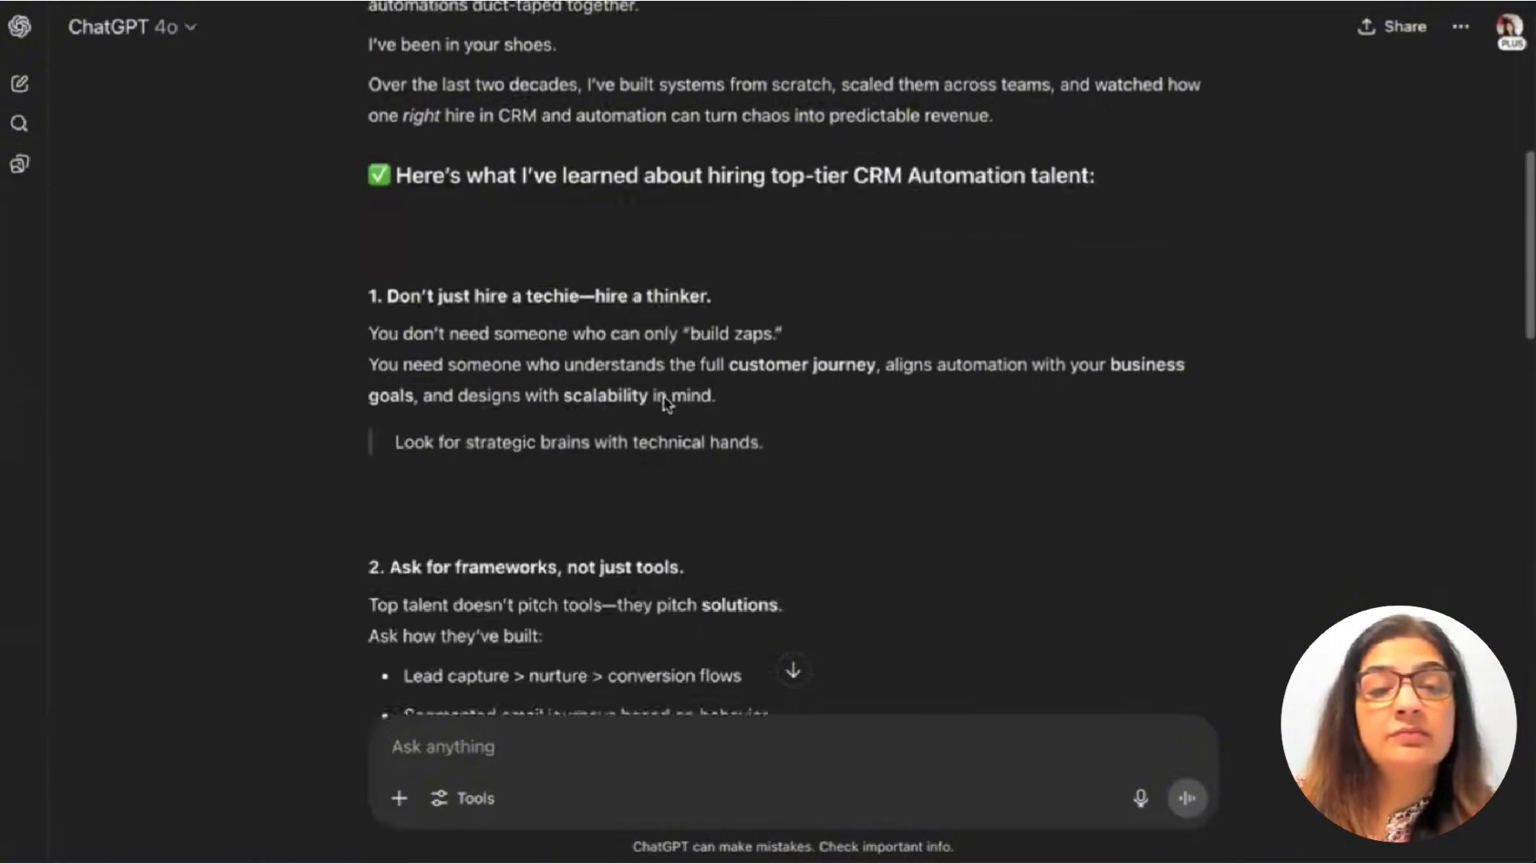
pyautogui.scroll(-3, 663, 396)
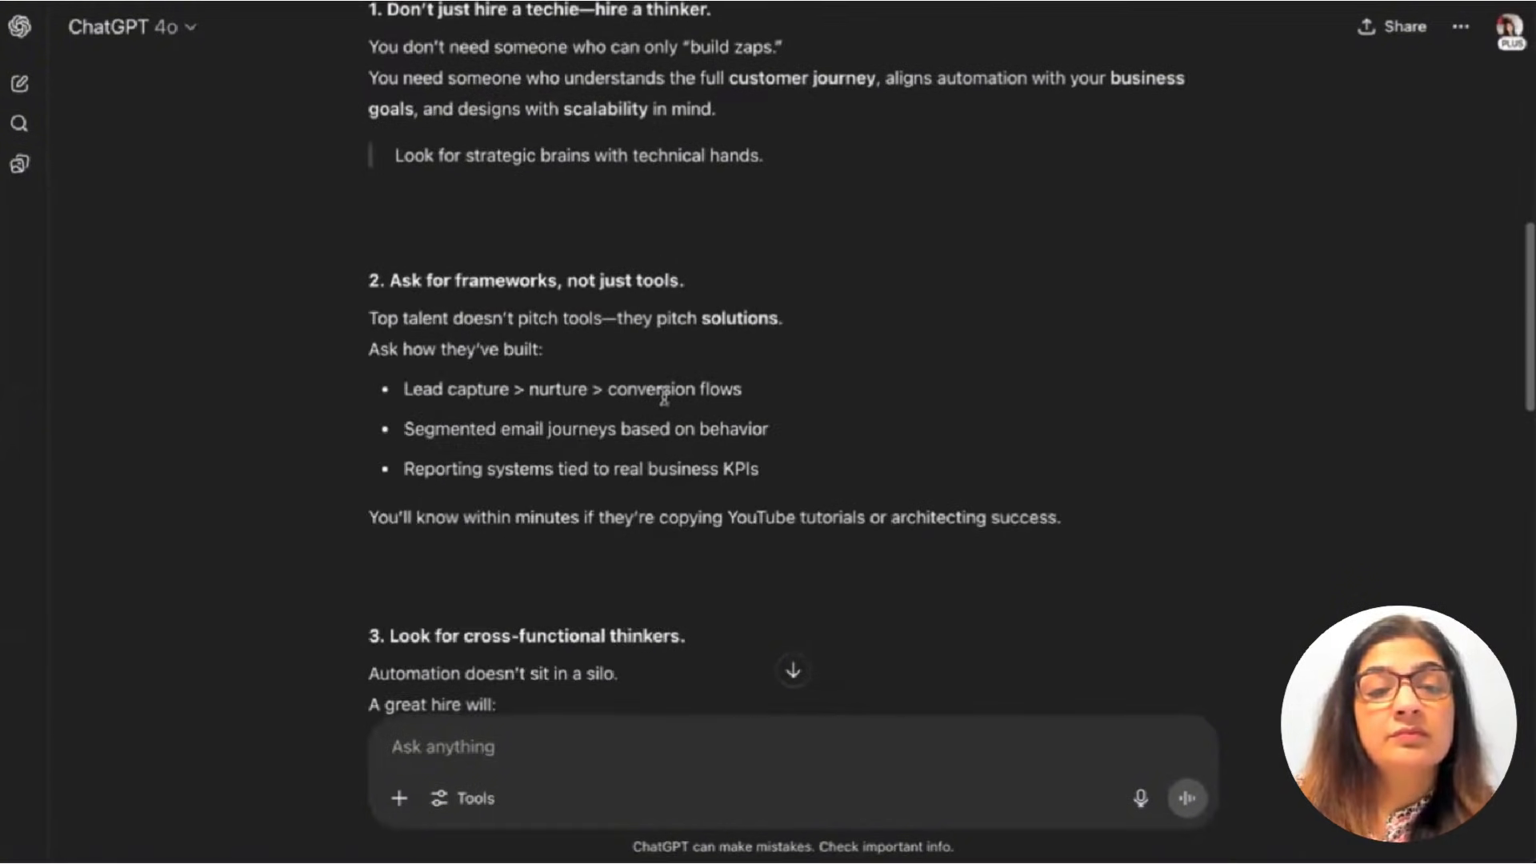
pyautogui.scroll(-10, 663, 395)
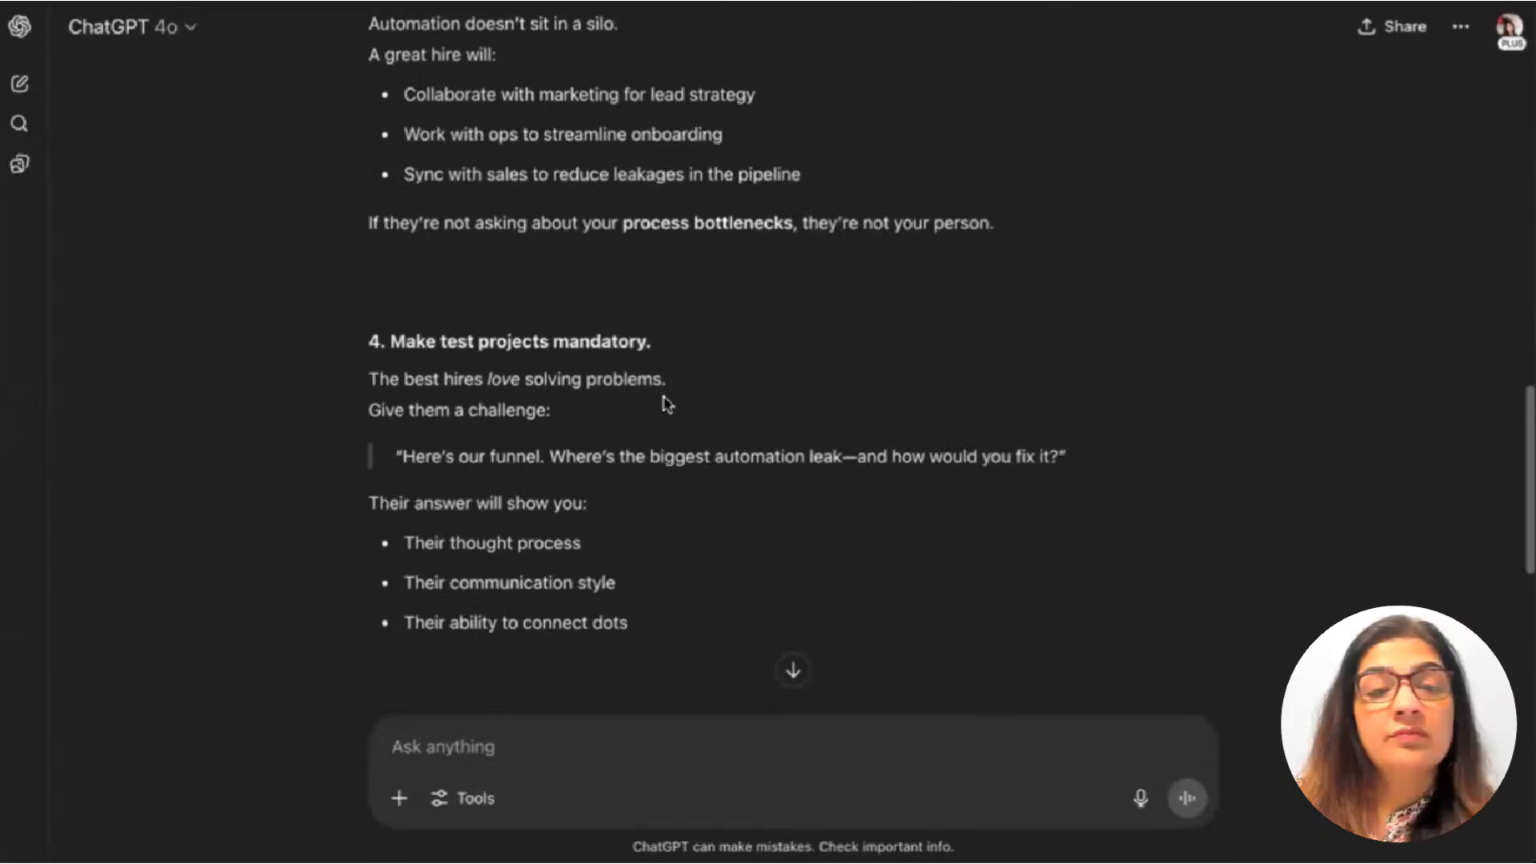
pyautogui.scroll(-7, 663, 400)
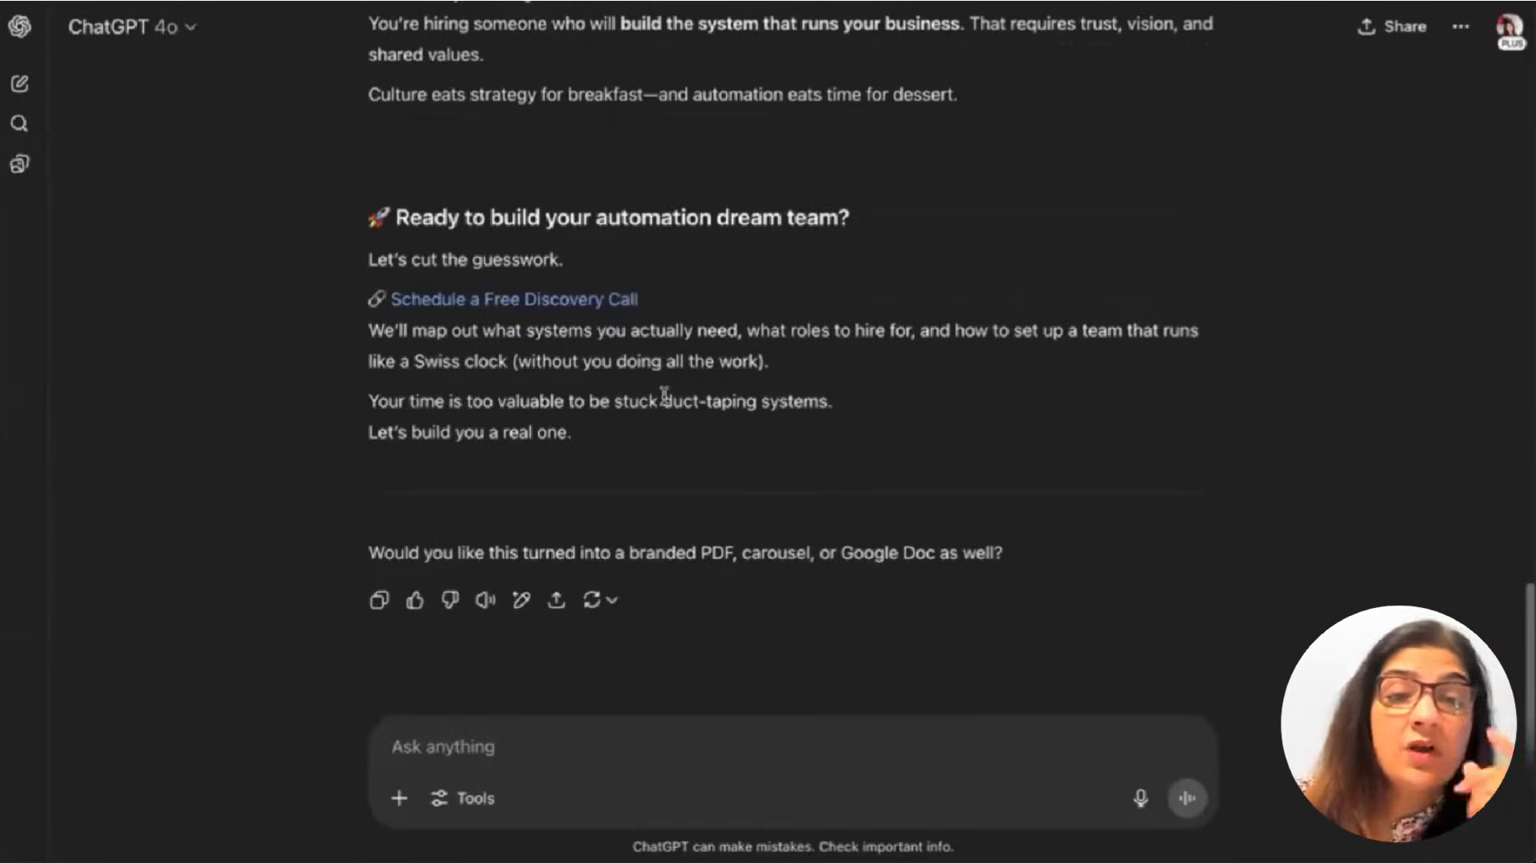
pyautogui.scroll(5, 663, 395)
pyautogui.scroll(1, 663, 397)
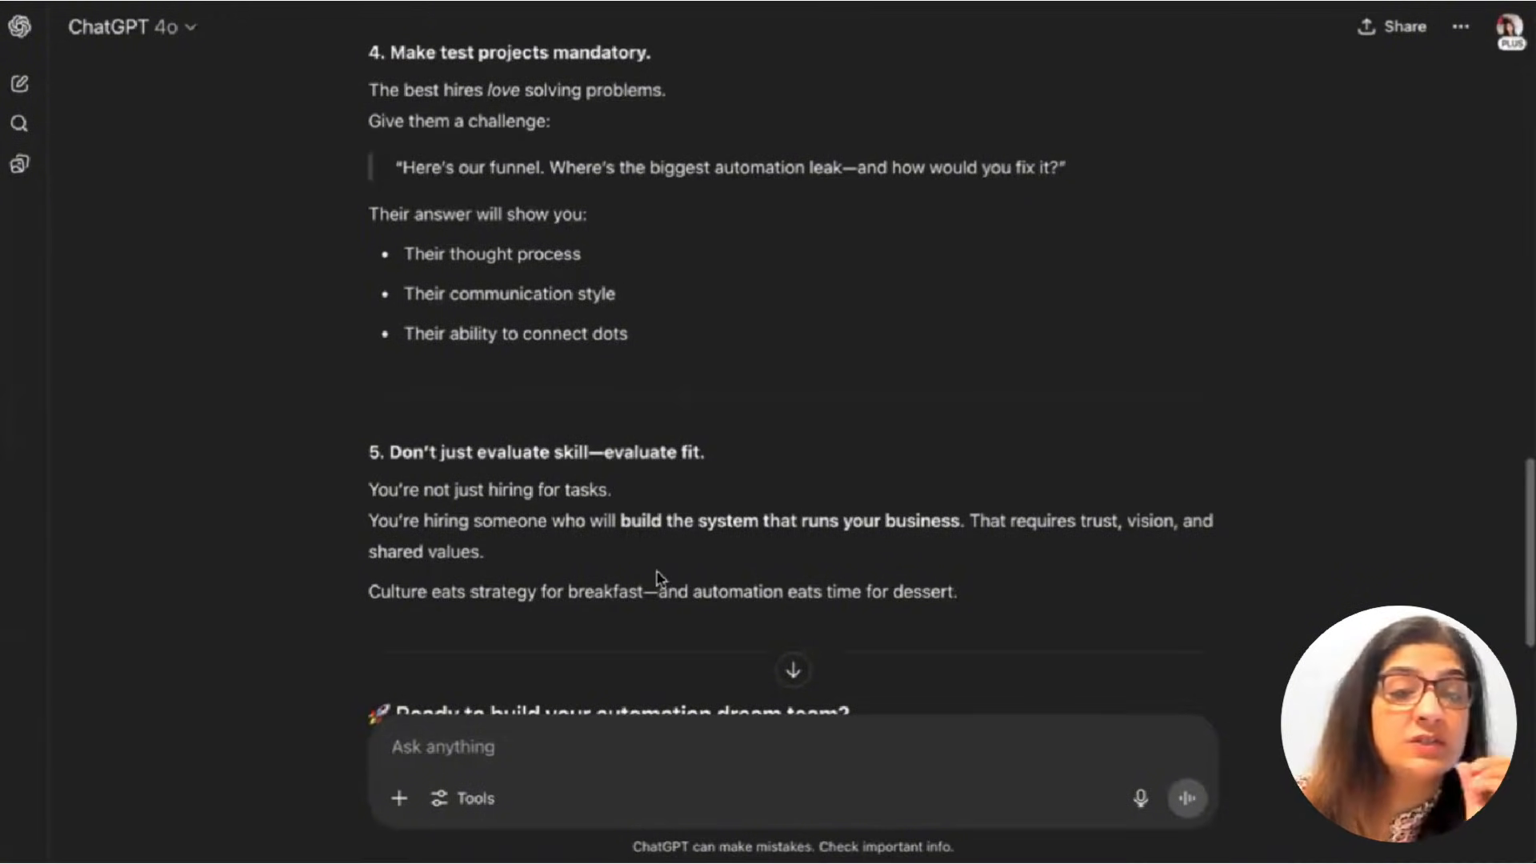
pyautogui.scroll(20, 654, 504)
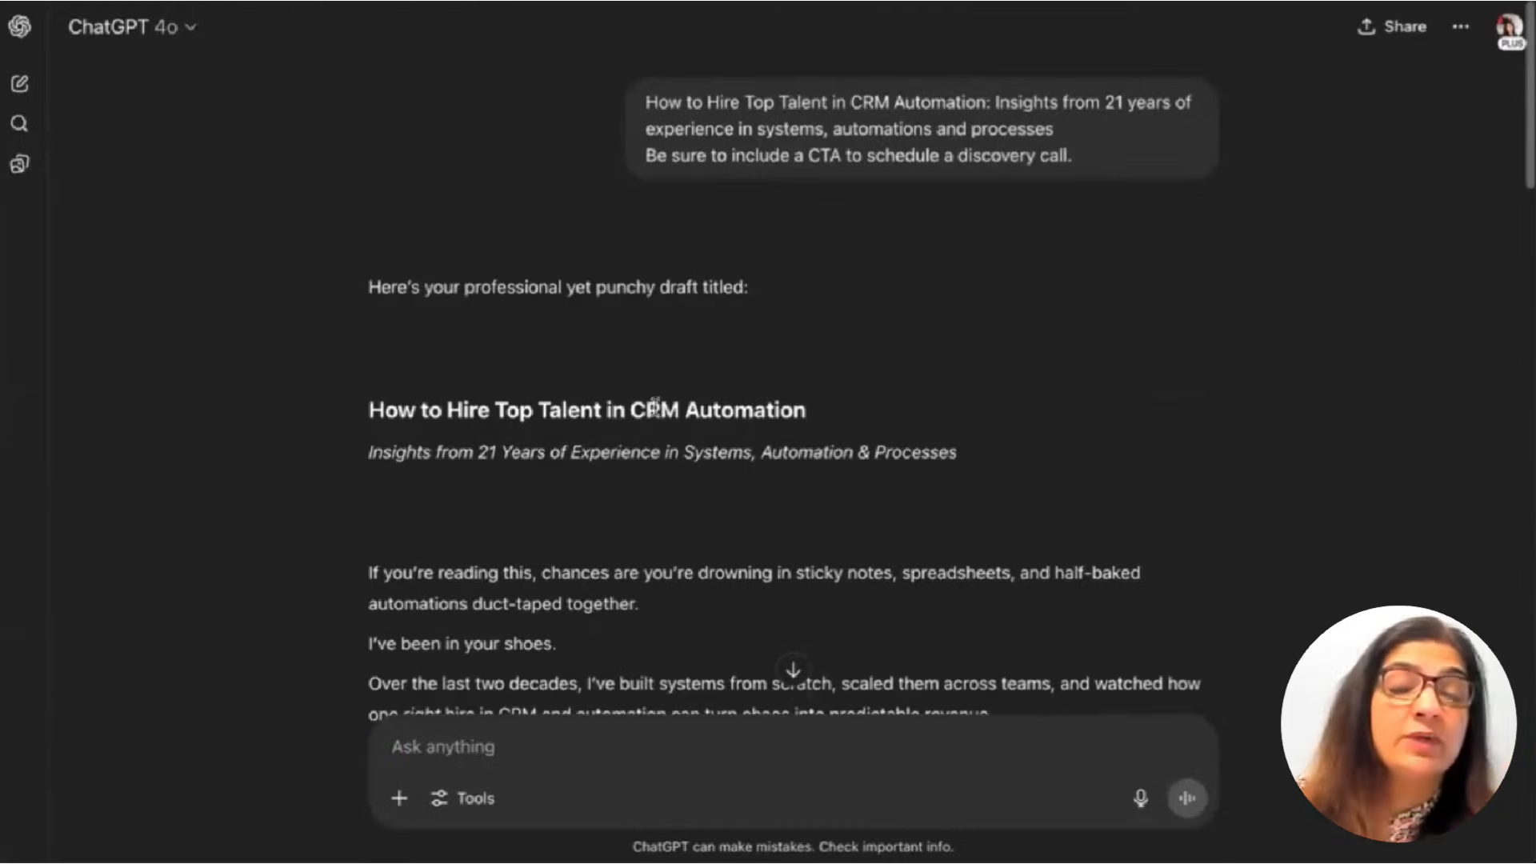
pyautogui.scroll(-7, 580, 512)
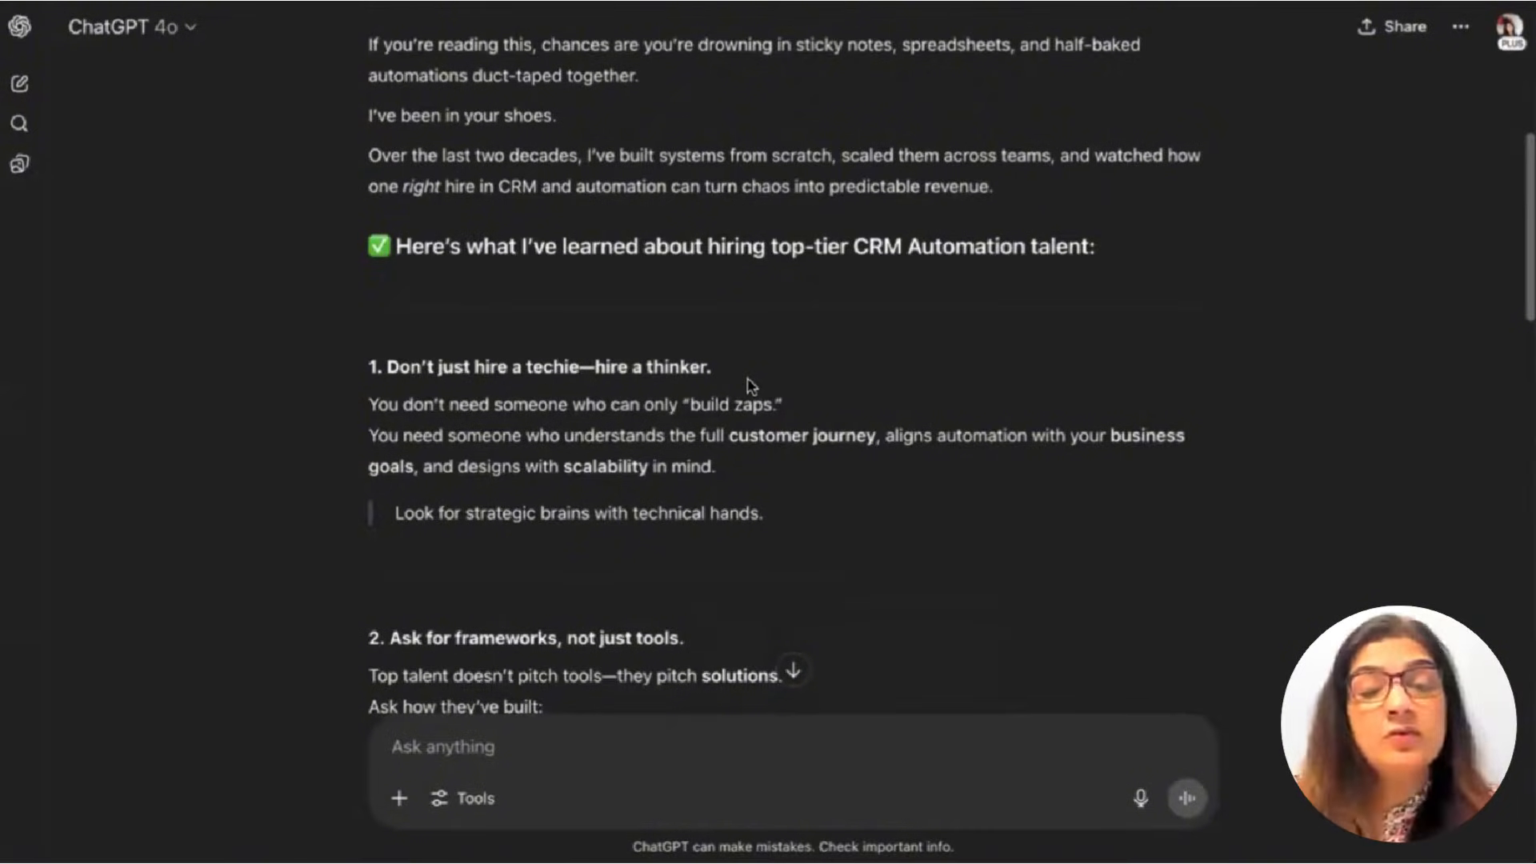
pyautogui.scroll(-15, 756, 388)
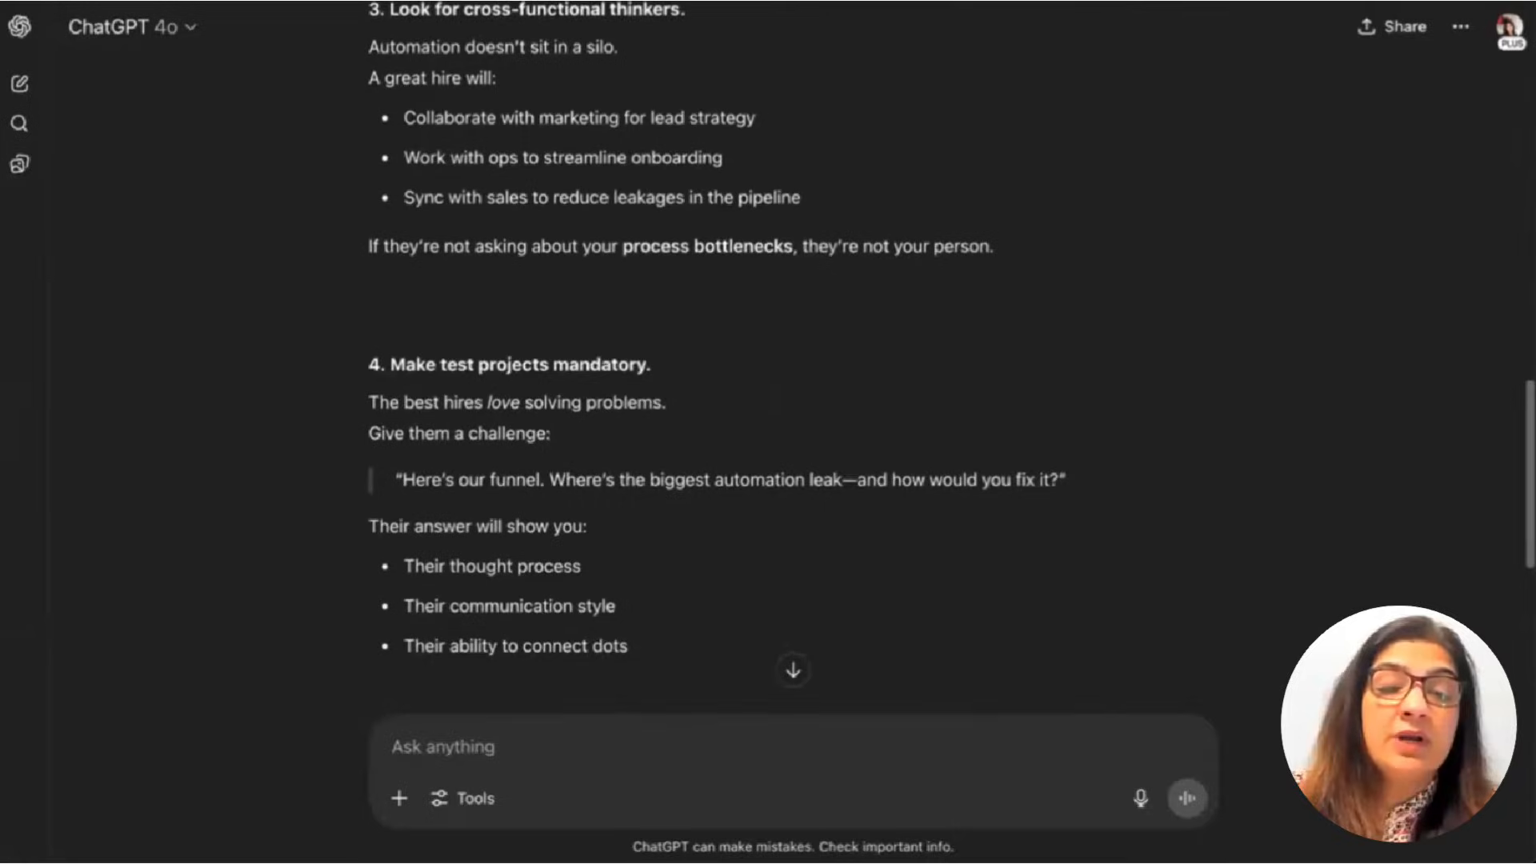
pyautogui.scroll(-5, 760, 390)
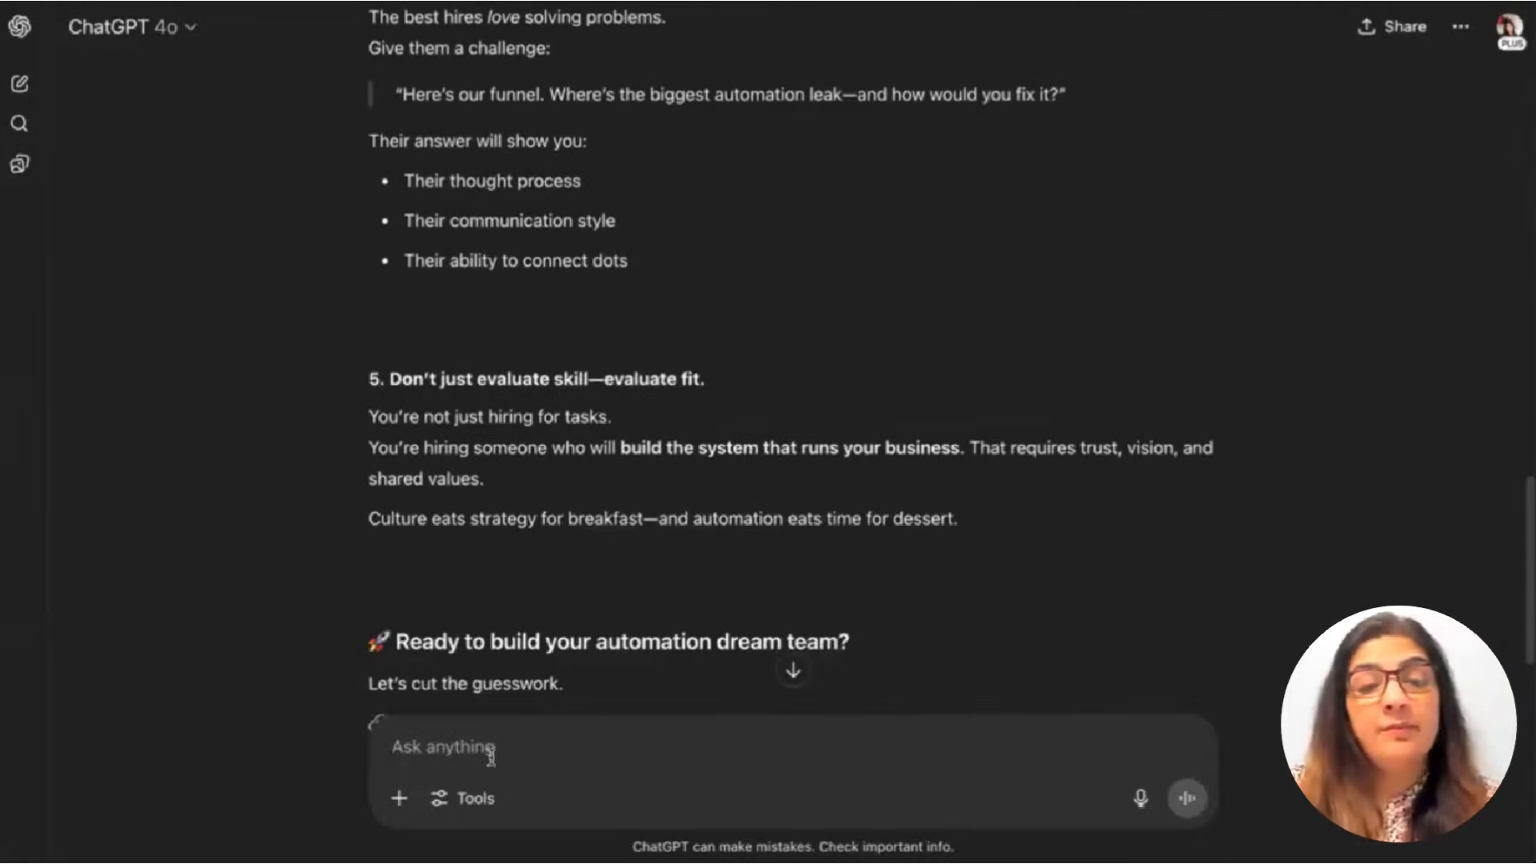
# Ask ChatGPT to make it conversational and elaborate each step with step-by-step instructions.
pyautogui.click(376, 722)
pyautogui.write('Make it c')
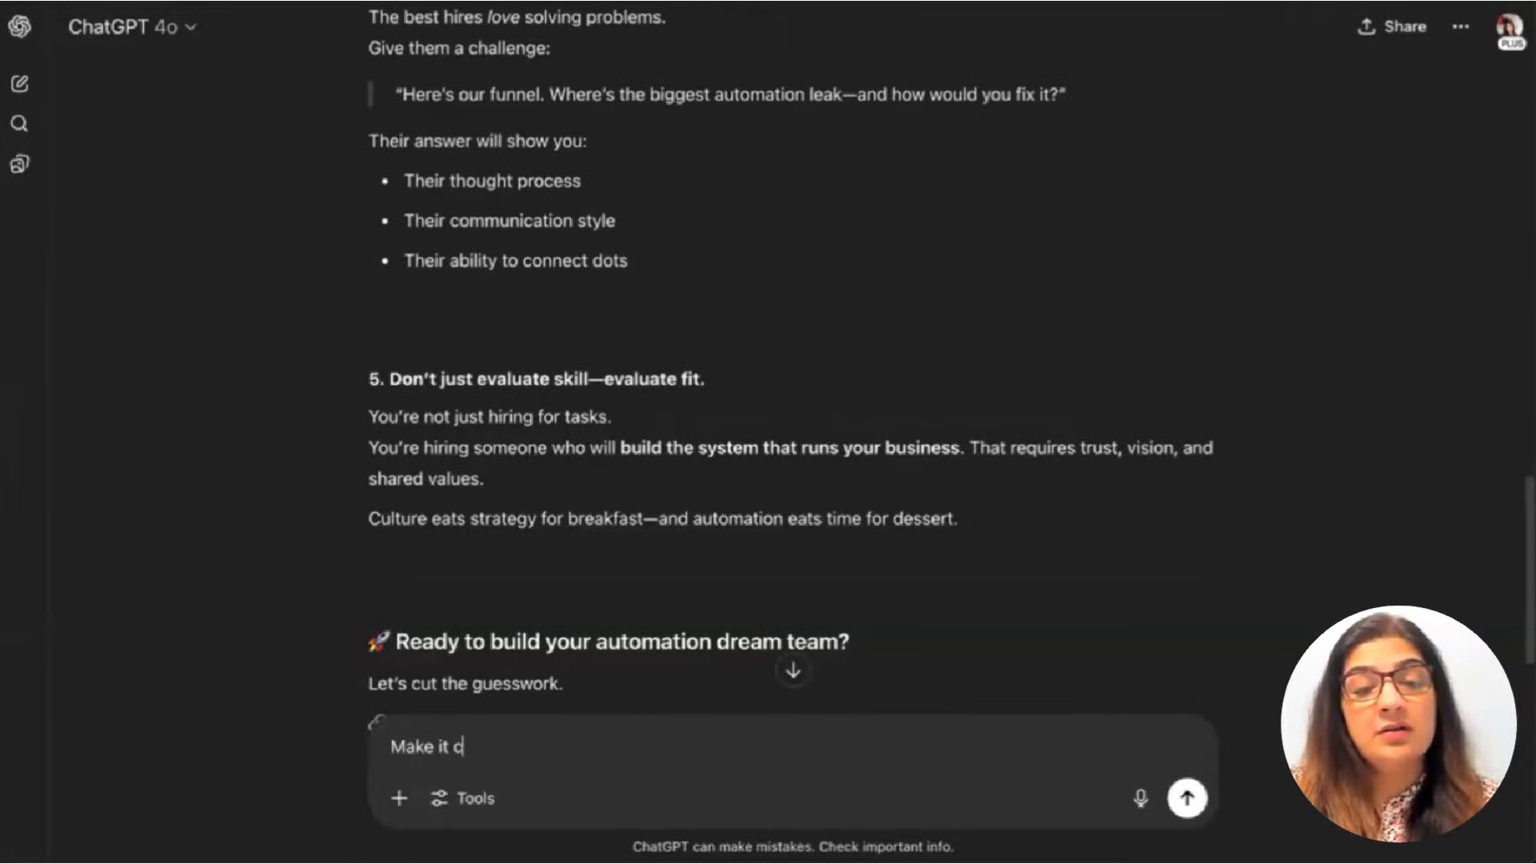
pyautogui.write('onversatin')
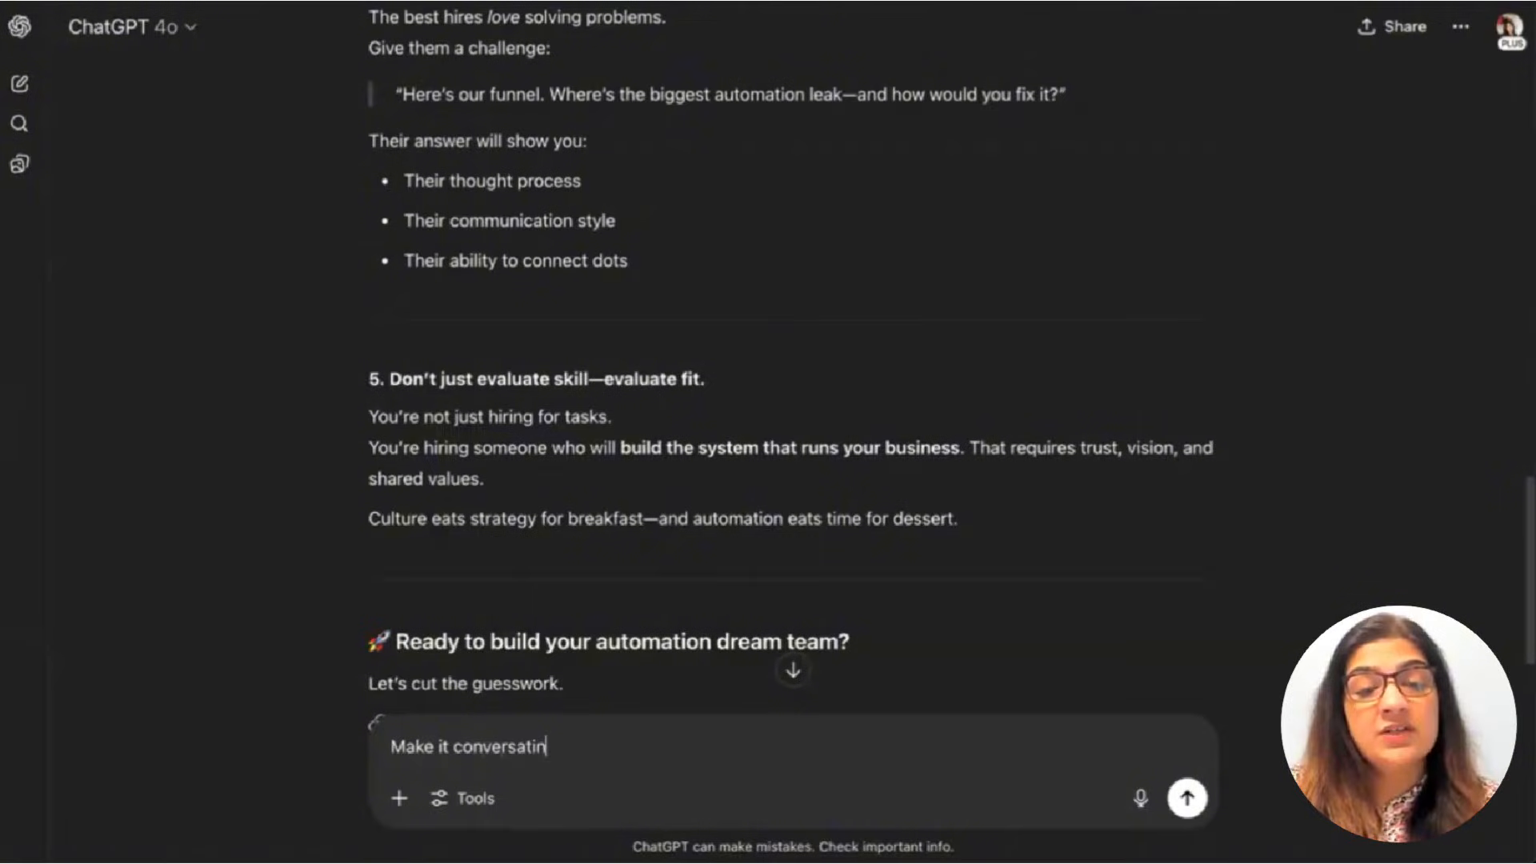
pyautogui.press('BackSpace')
pyautogui.press('BackSpace')
pyautogui.write('ional and ')
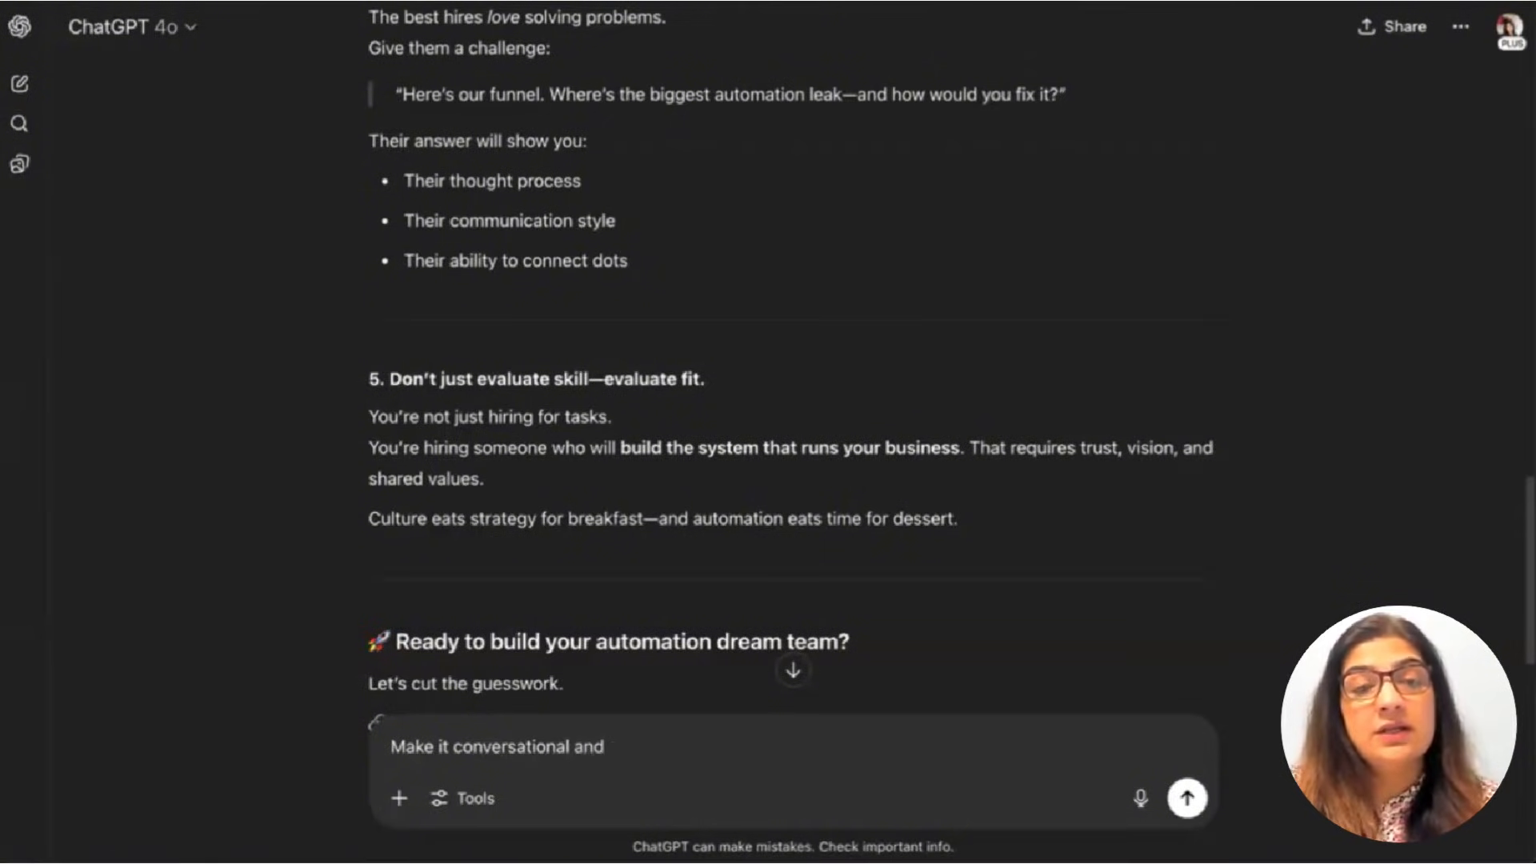
pyautogui.write('elaborate eac')
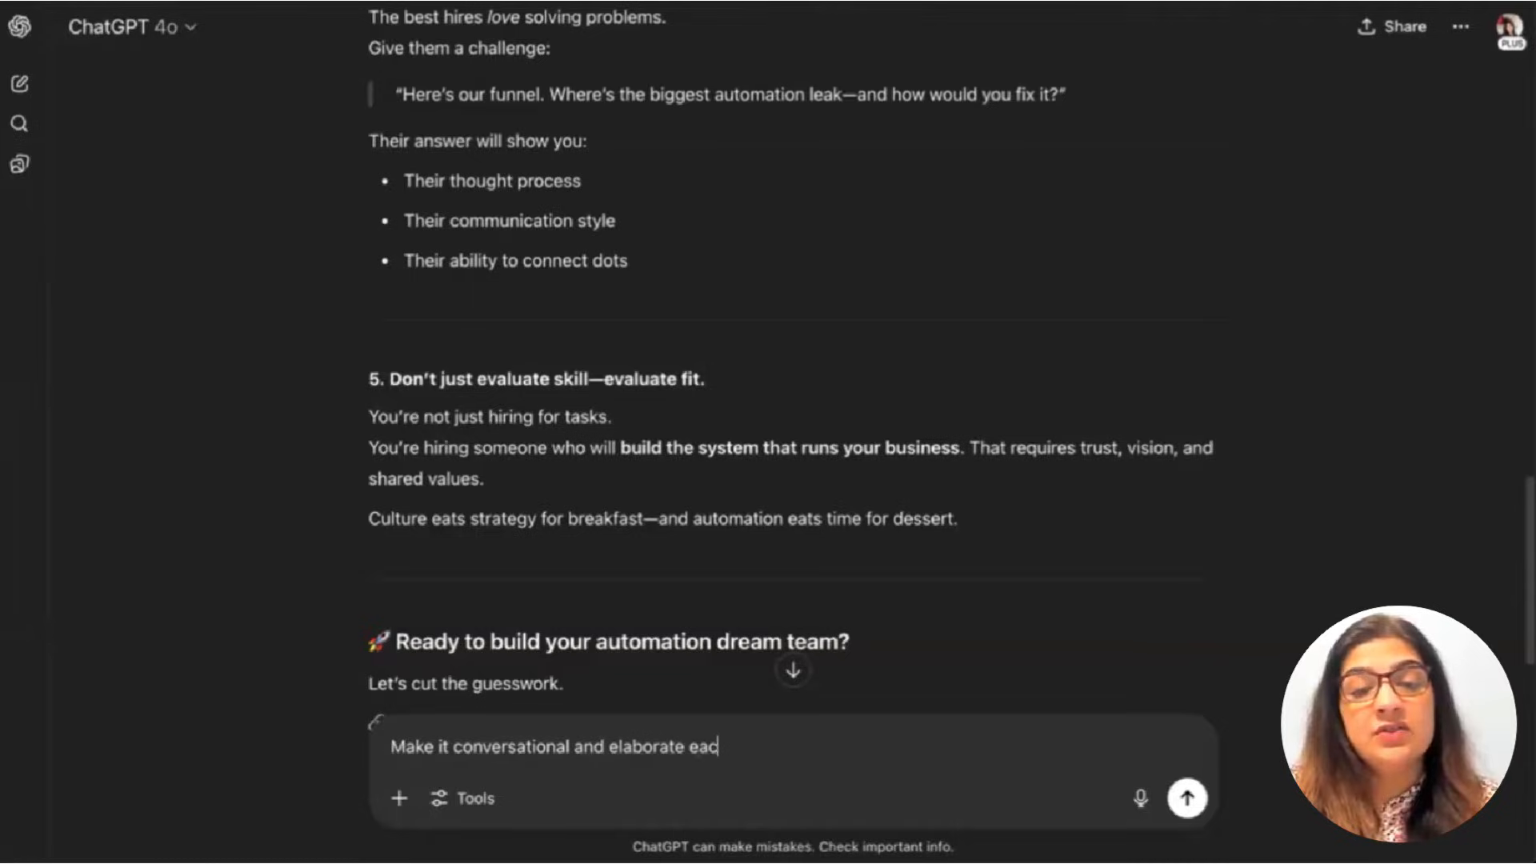
pyautogui.write('h step with')
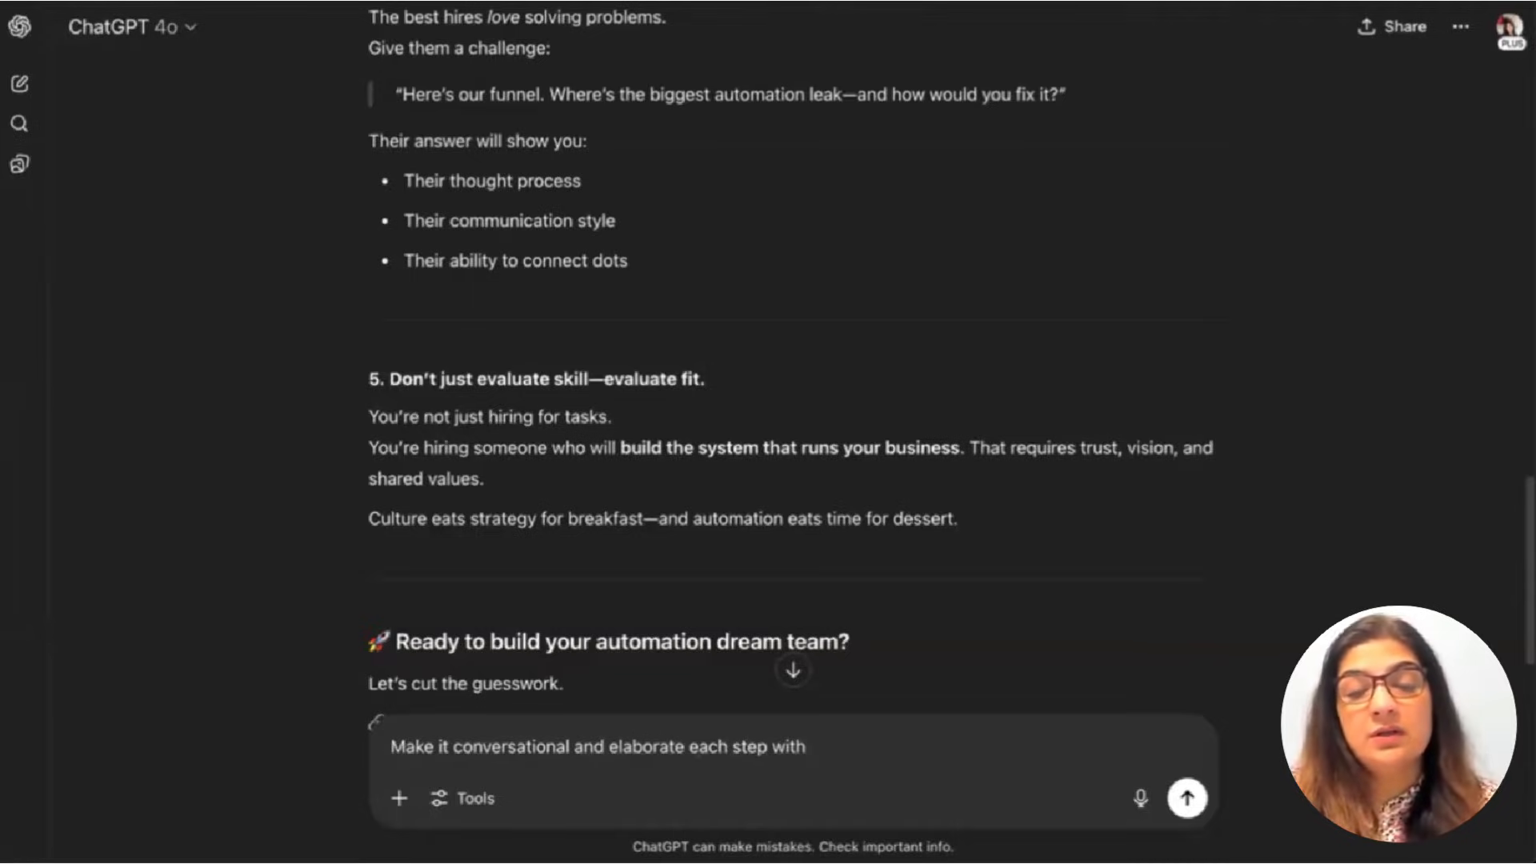
pyautogui.write(' step by st')
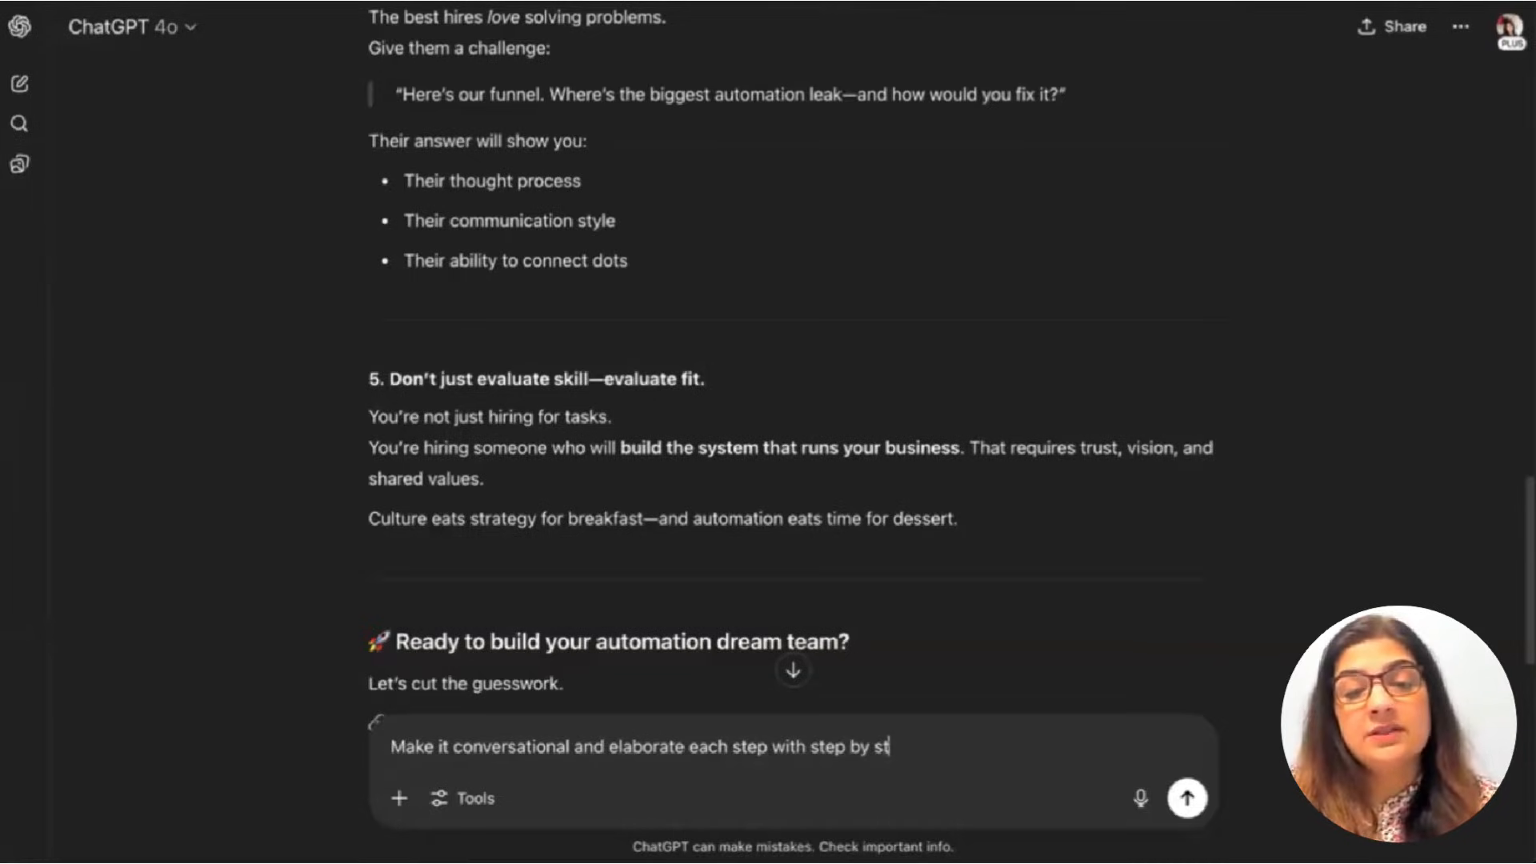
pyautogui.write('ep instructions.')
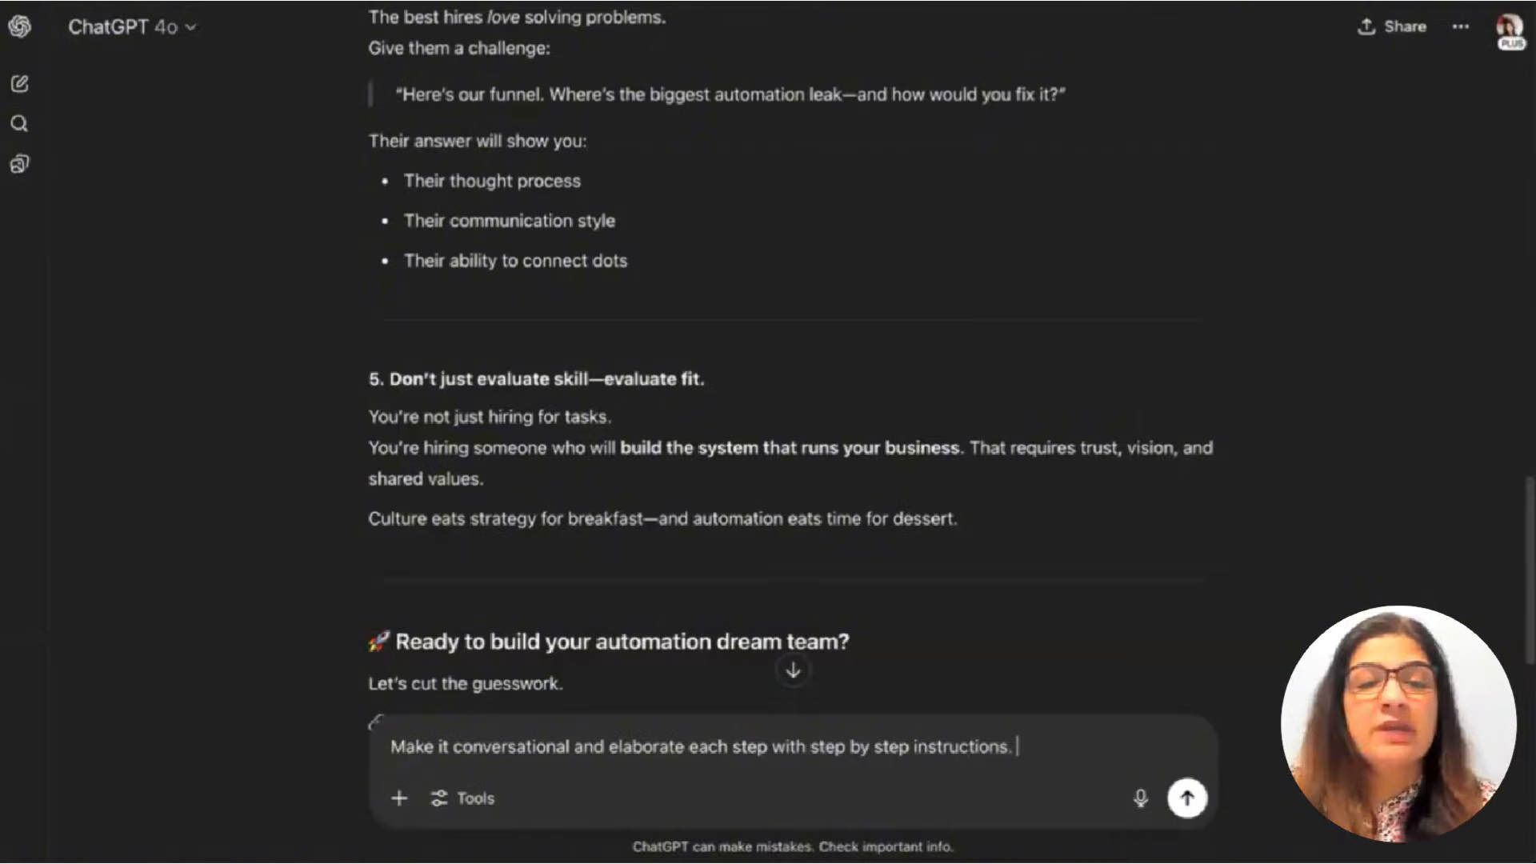
pyautogui.press('Return')
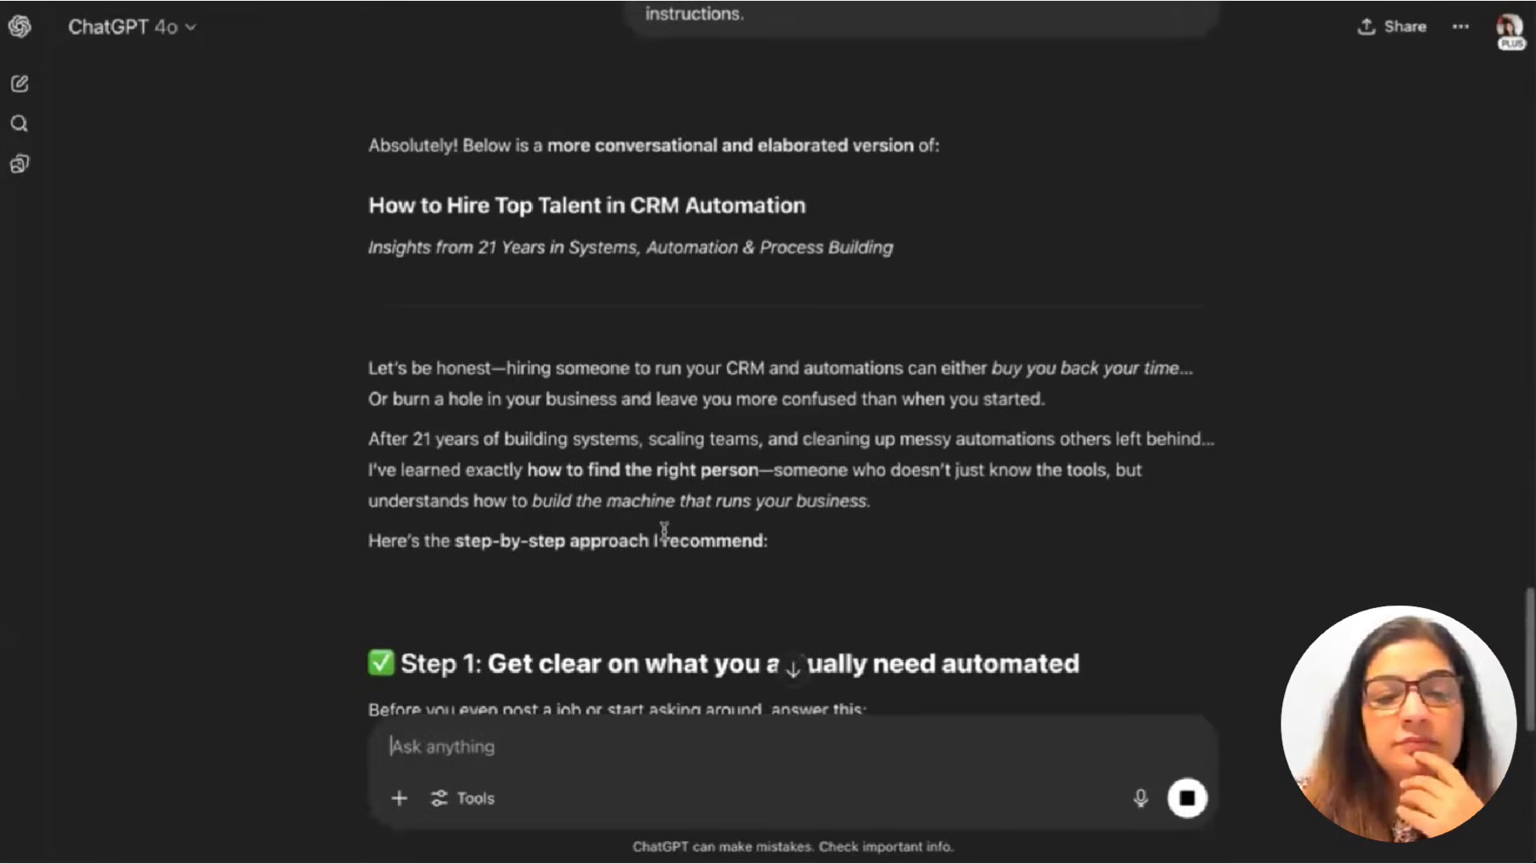
# Follow the streaming rewrite down through Steps 1–7 to the Schedule a Free Discovery Call section.
pyautogui.scroll(-15, 664, 531)
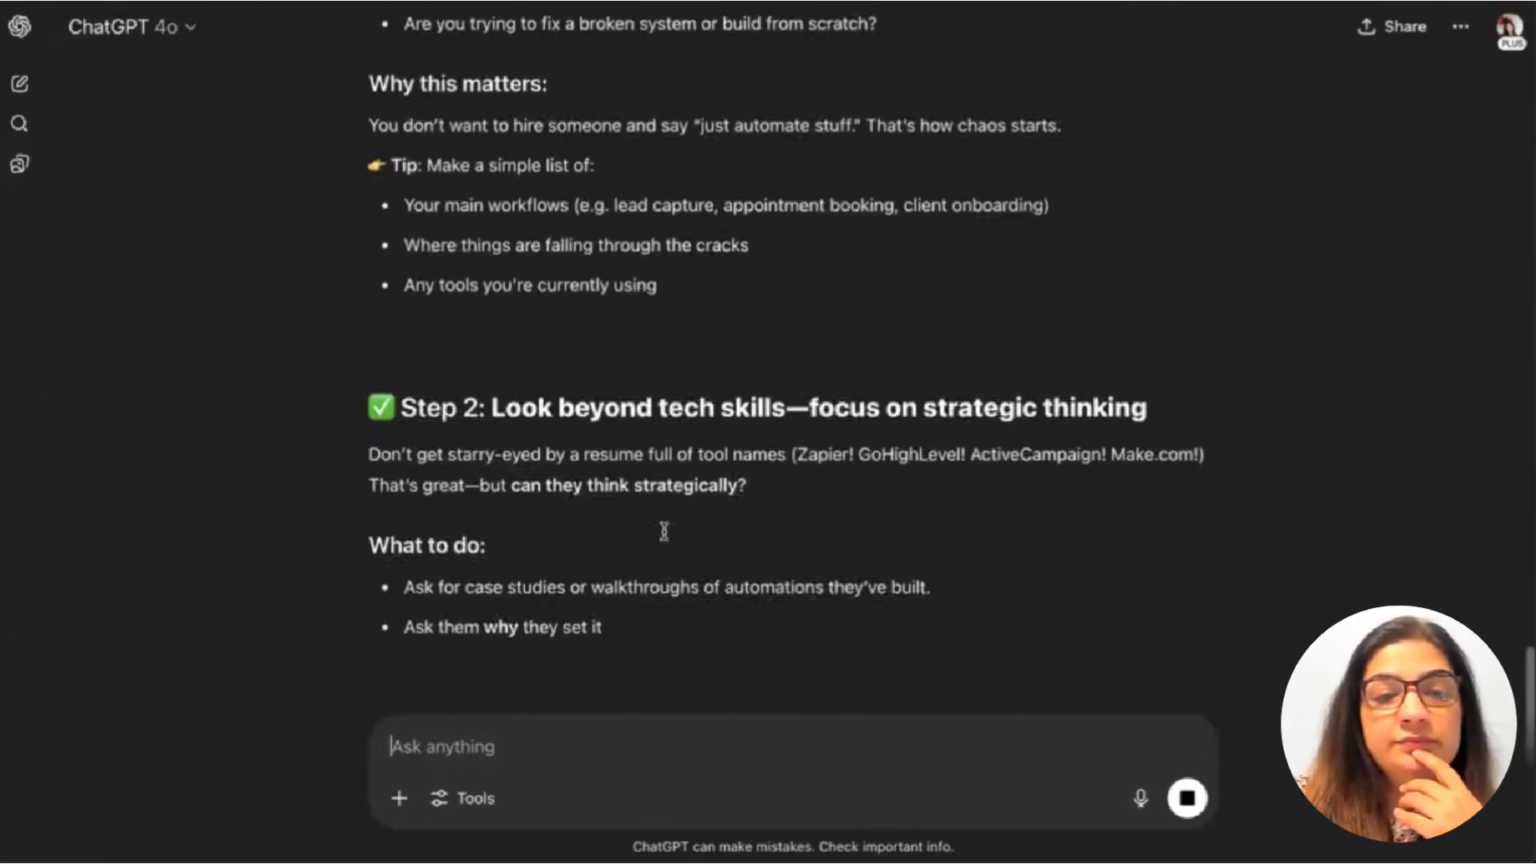
pyautogui.scroll(-3, 671, 531)
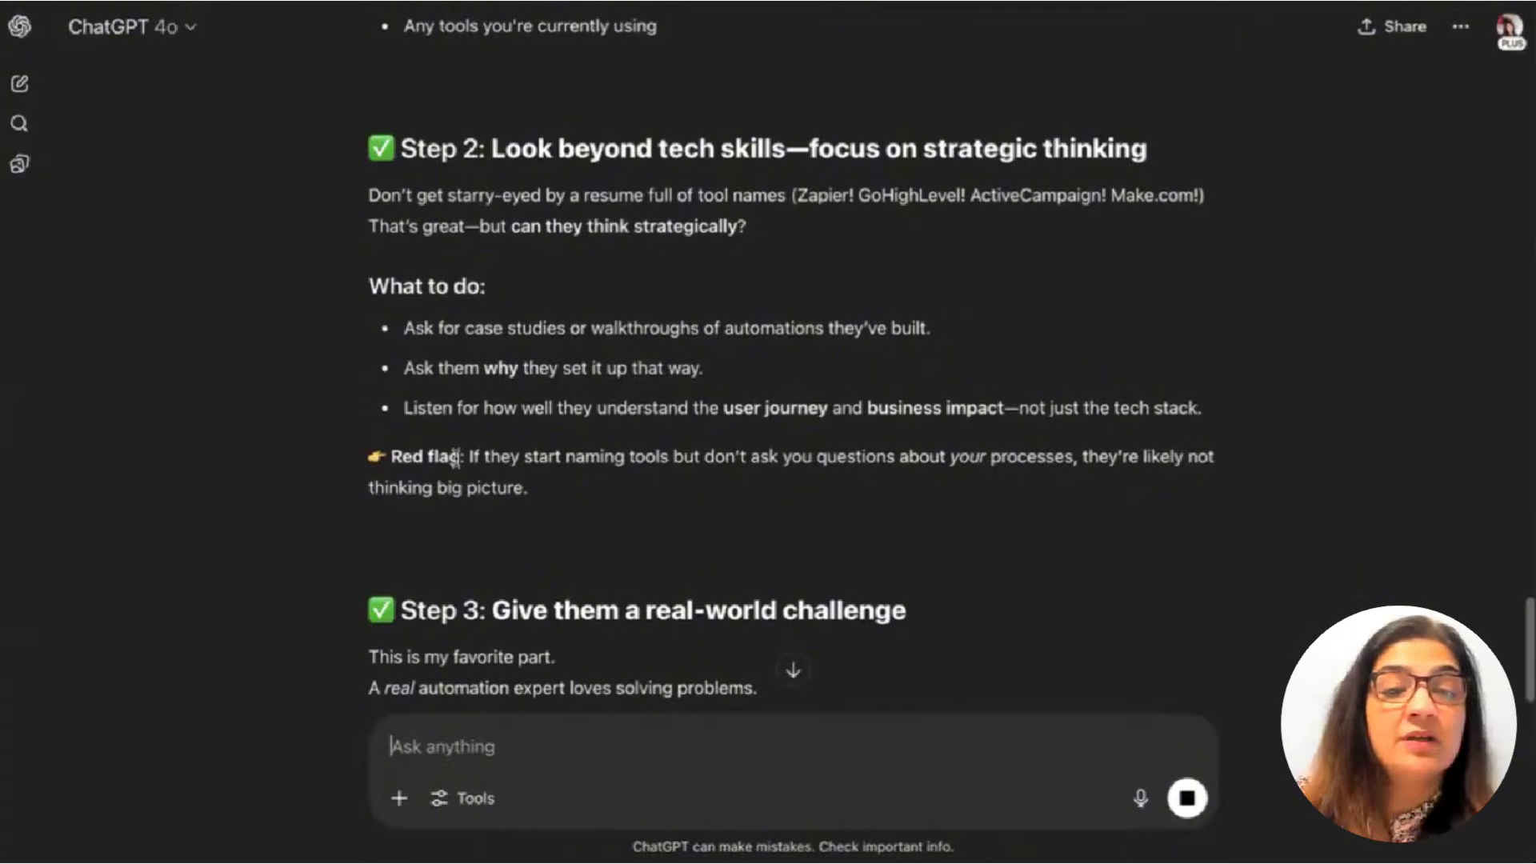
pyautogui.scroll(-6, 548, 464)
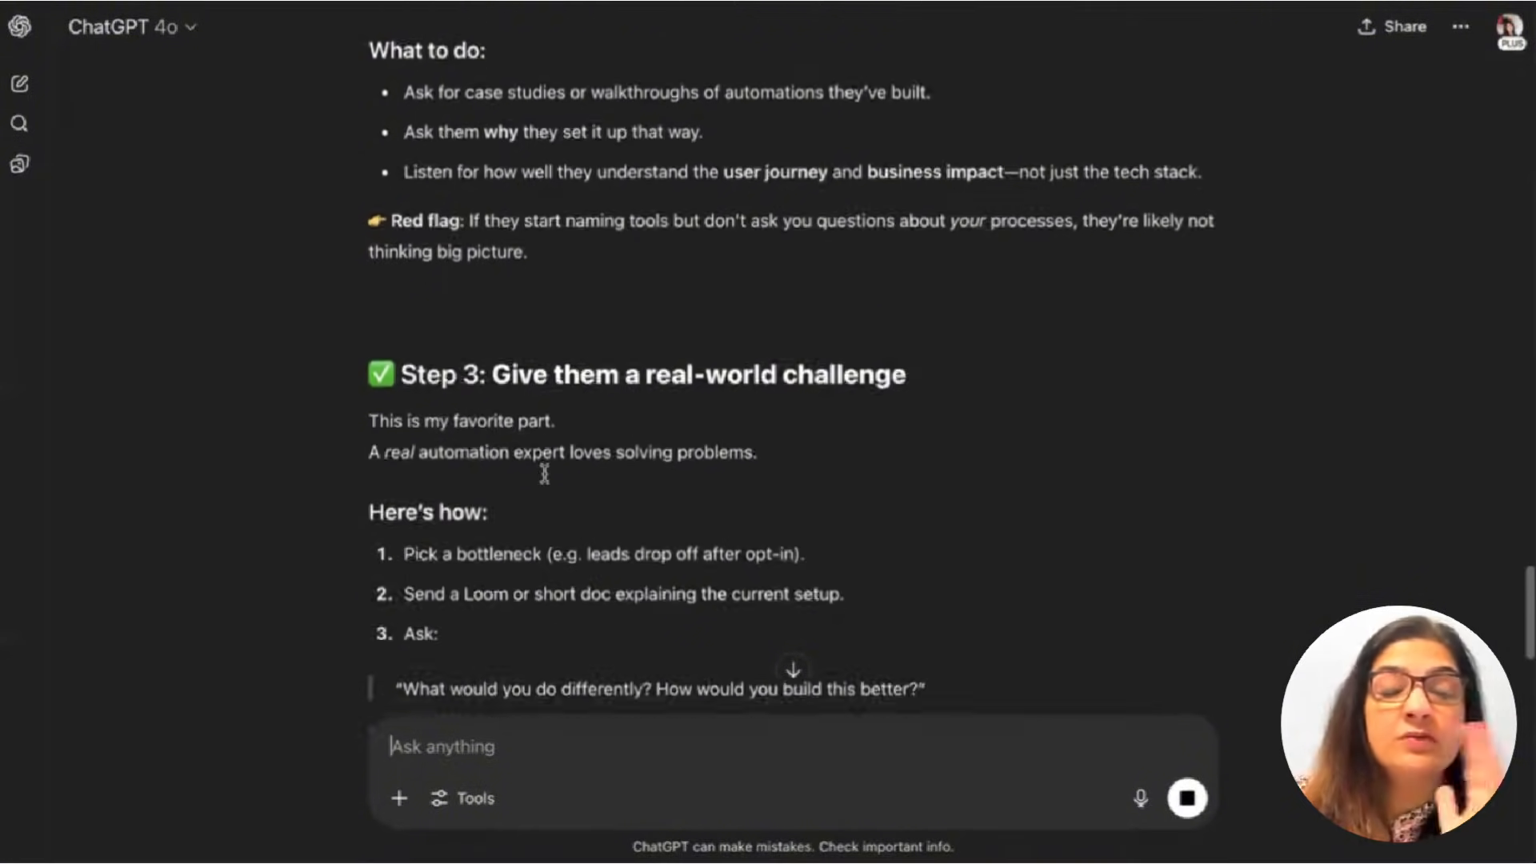
pyautogui.scroll(-10, 544, 472)
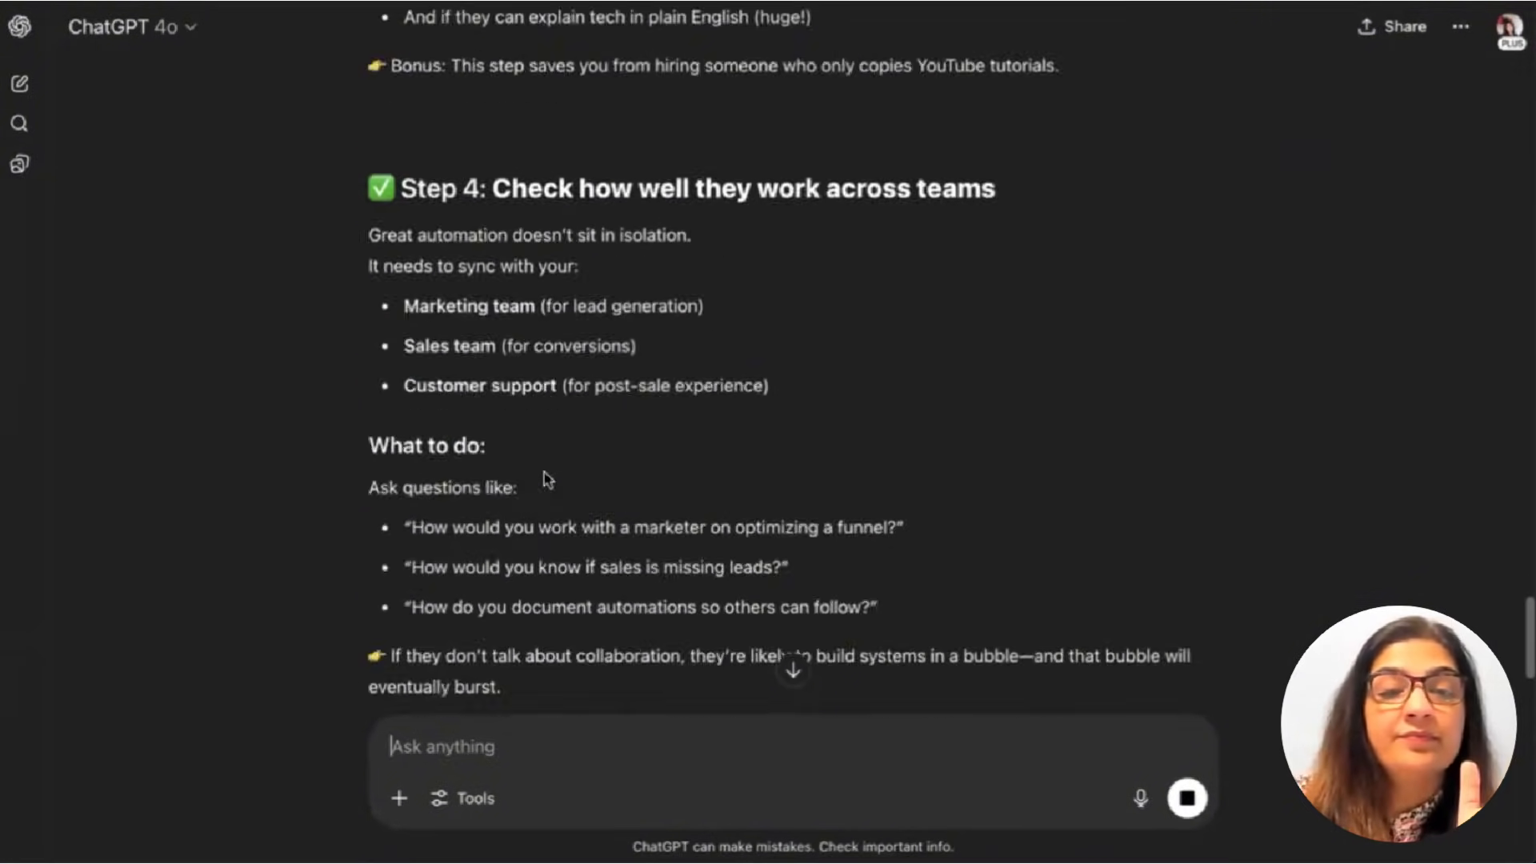
pyautogui.scroll(-16, 547, 478)
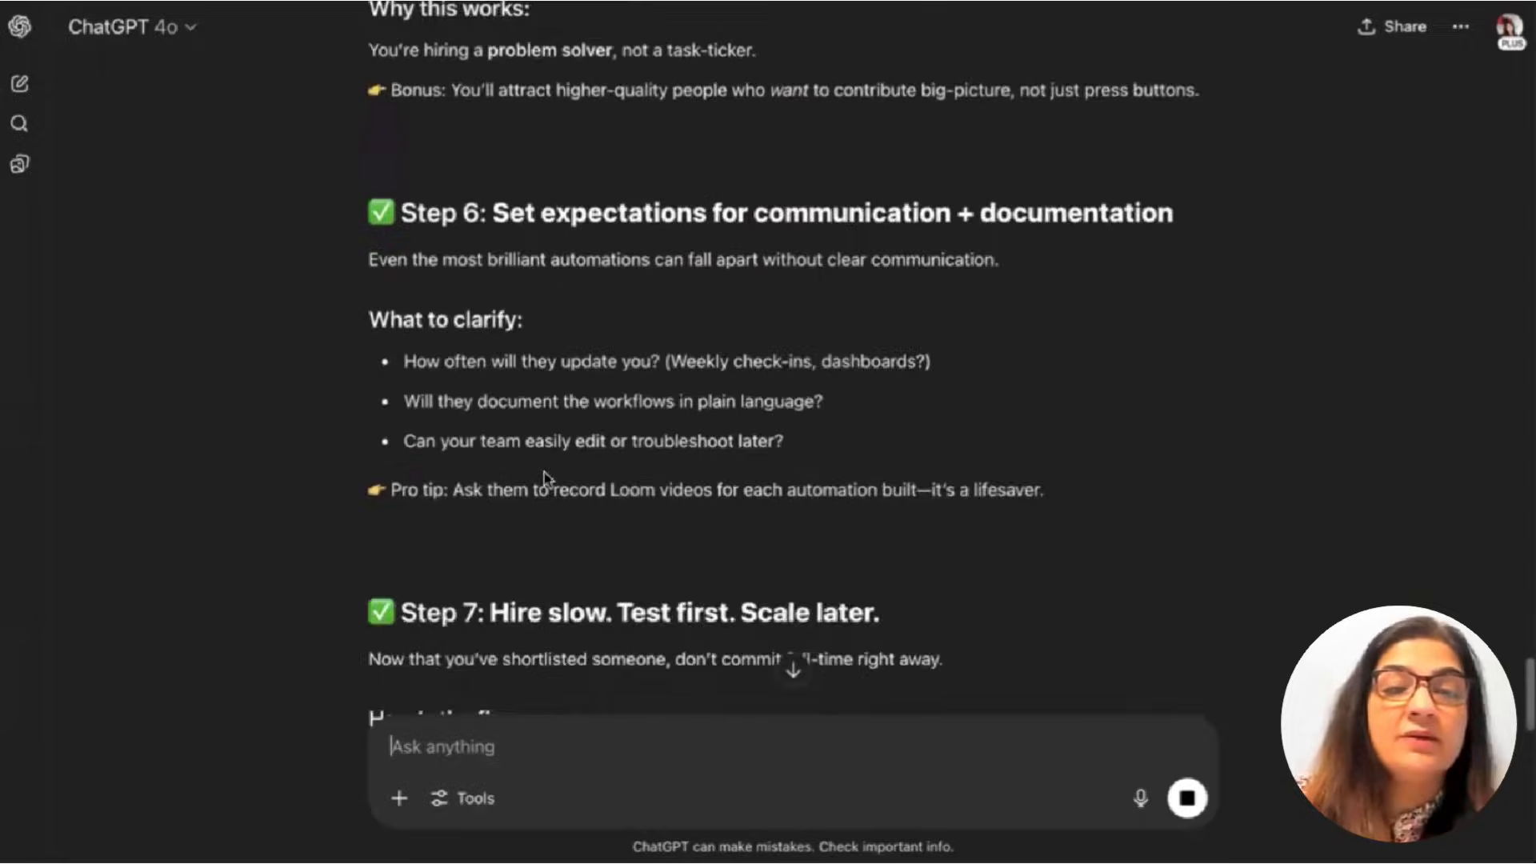
pyautogui.scroll(-1, 547, 478)
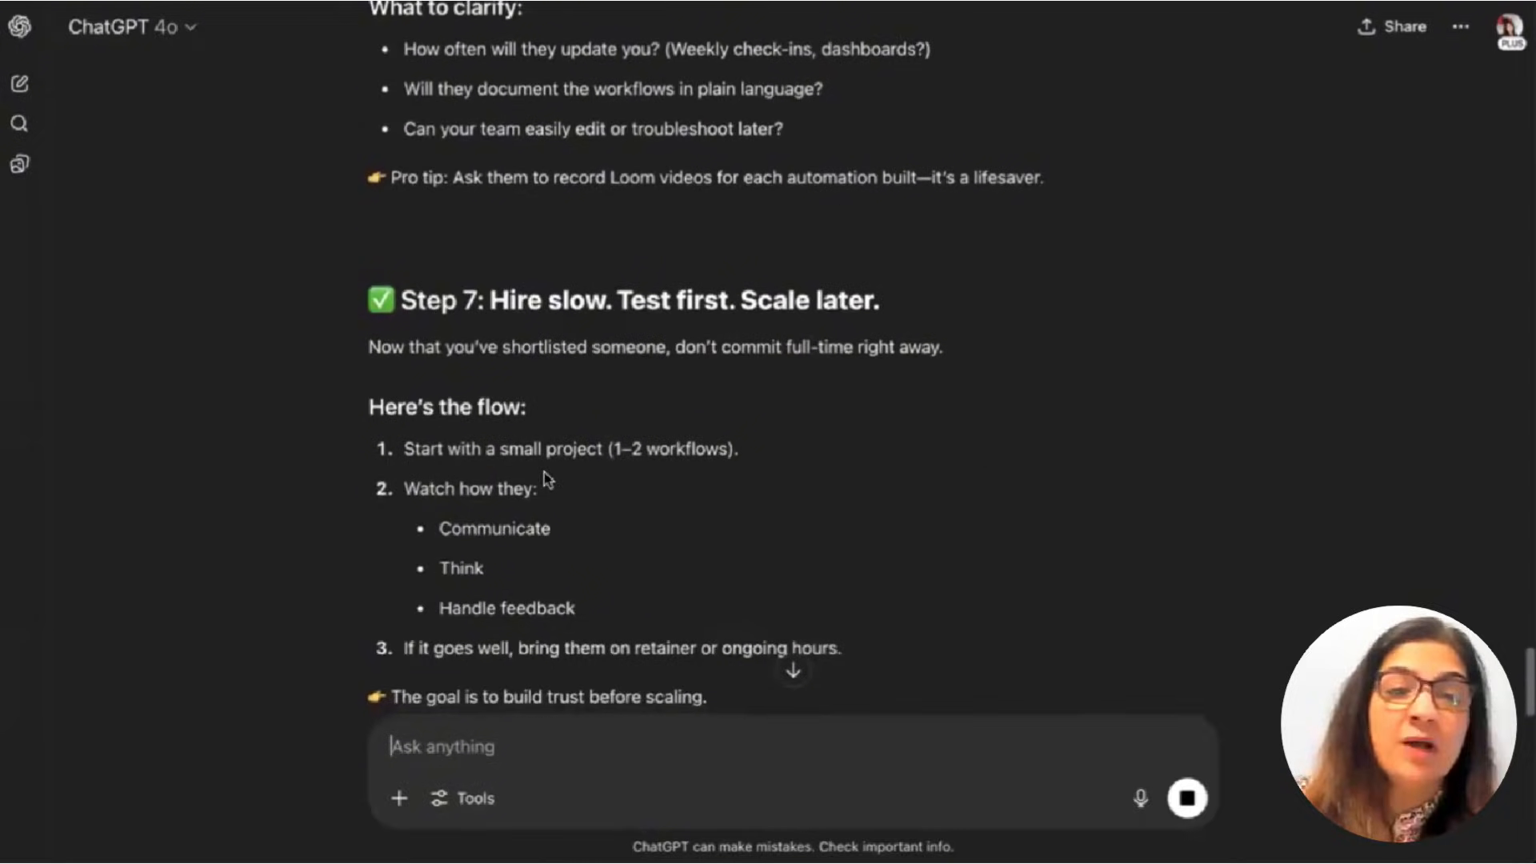
pyautogui.scroll(-1, 547, 480)
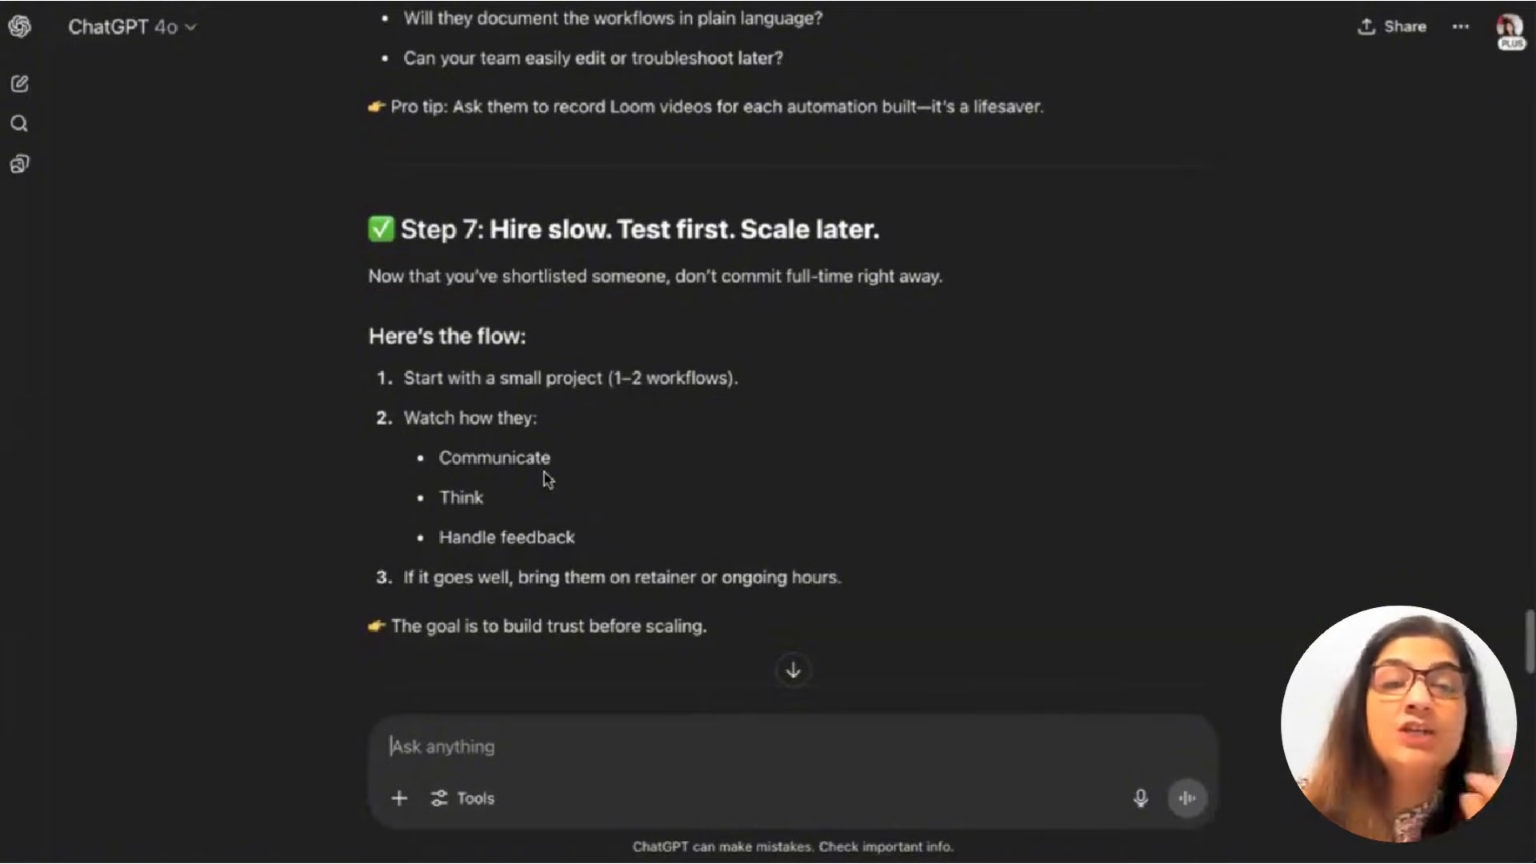
pyautogui.scroll(-15, 547, 479)
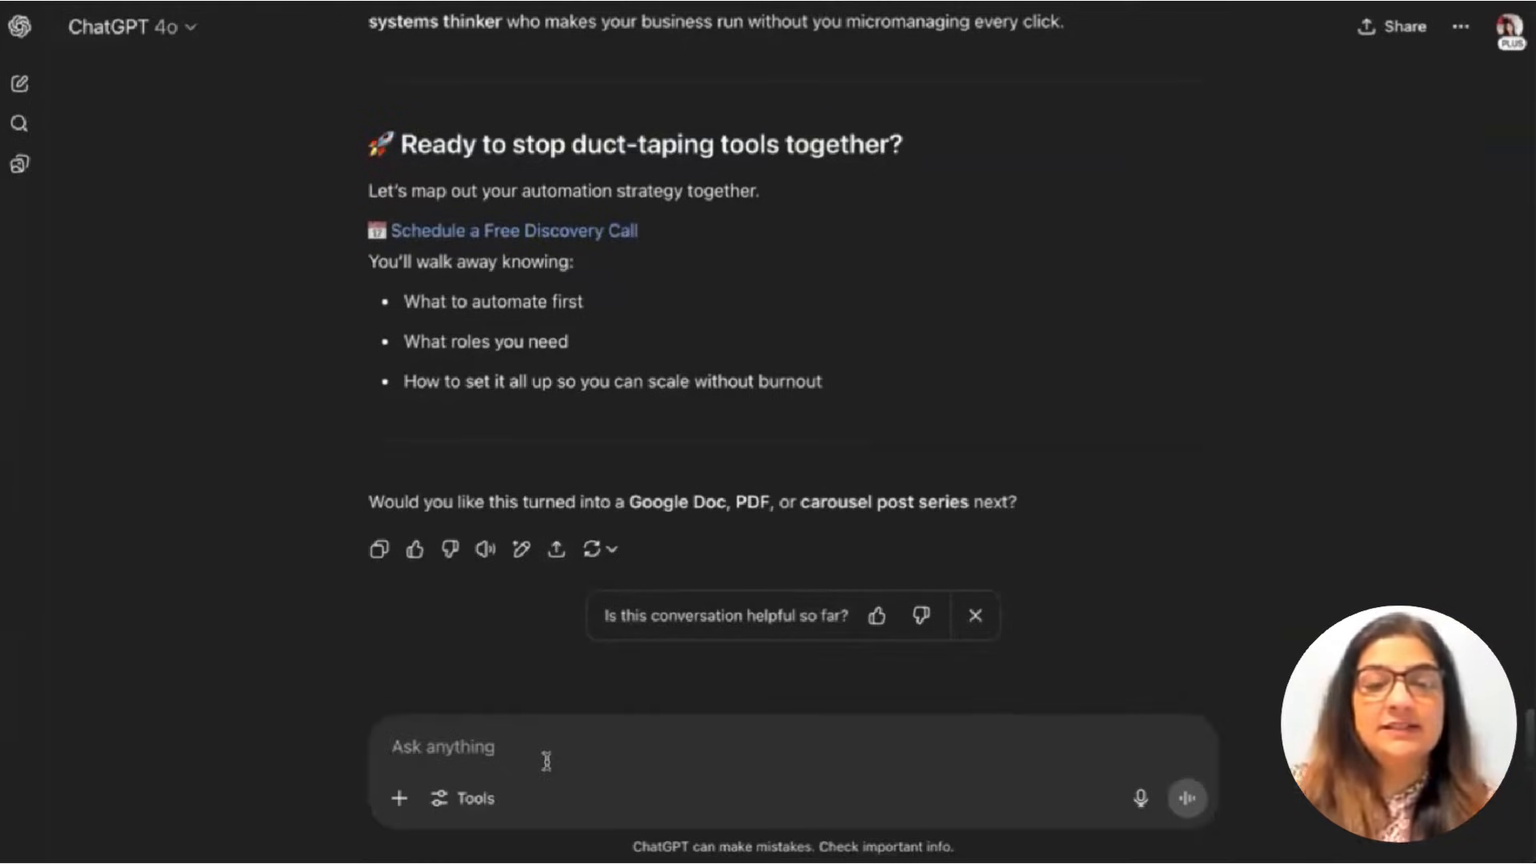
# Ask for a PDF and download How_to_Hire_Top_CRM_Automation_Talent.pdf.
pyautogui.write('Give me')
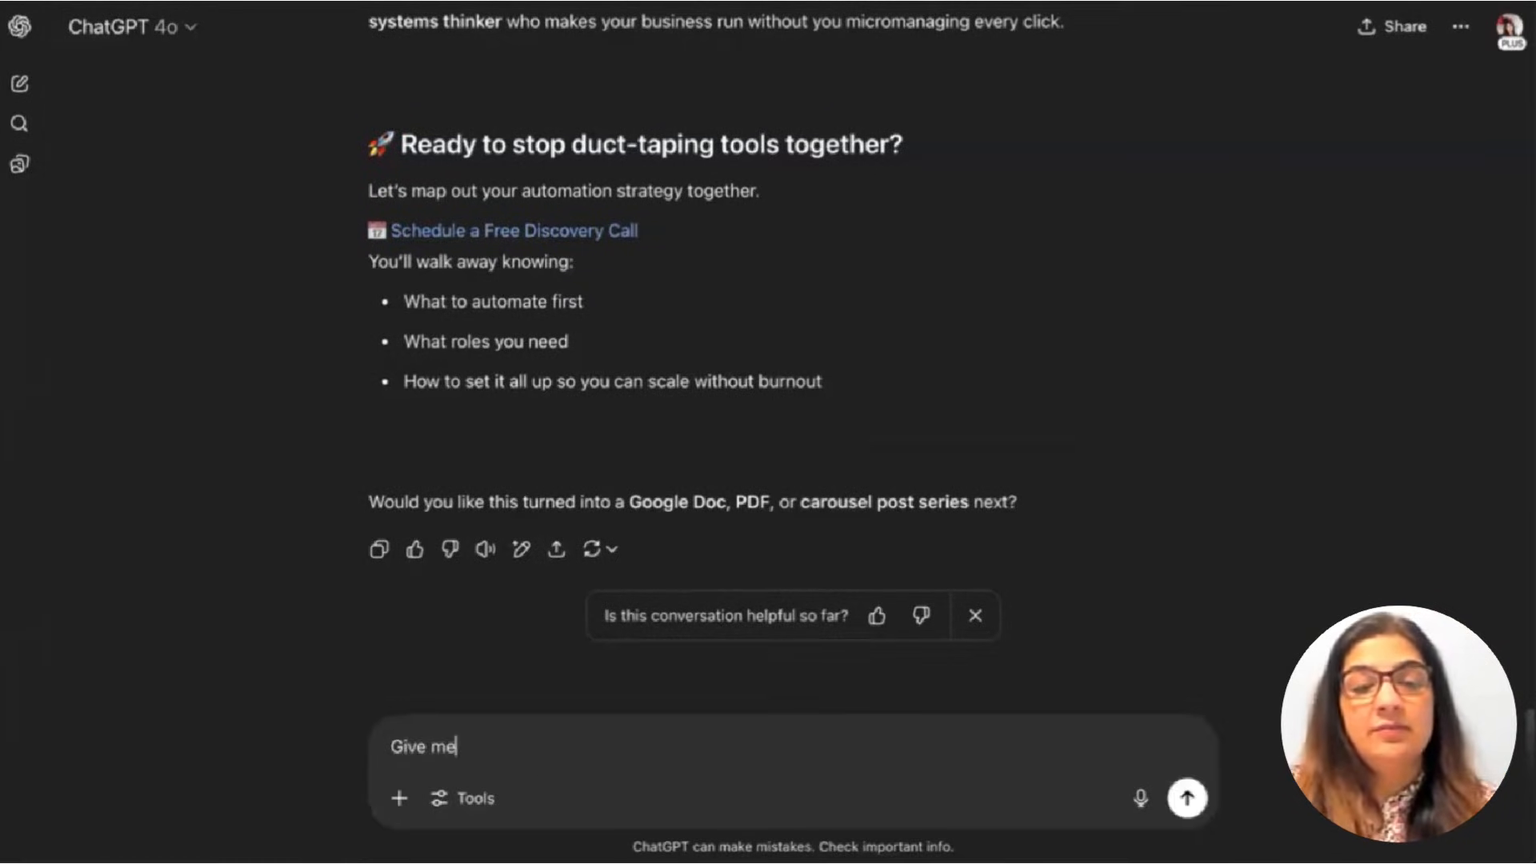
pyautogui.write(' a PDF')
pyautogui.press('Return')
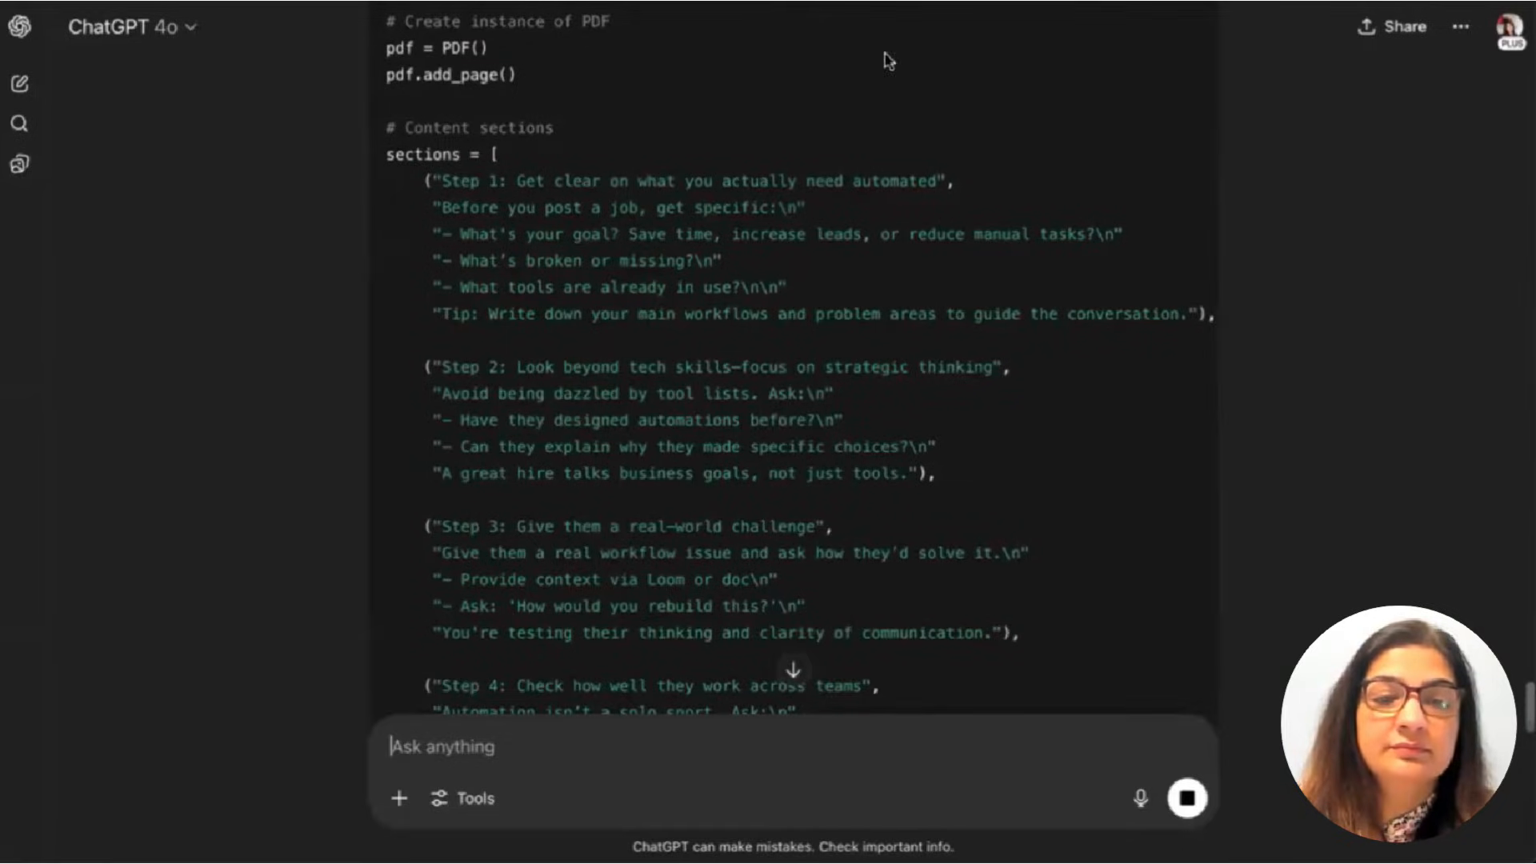
pyautogui.scroll(-7, 791, 359)
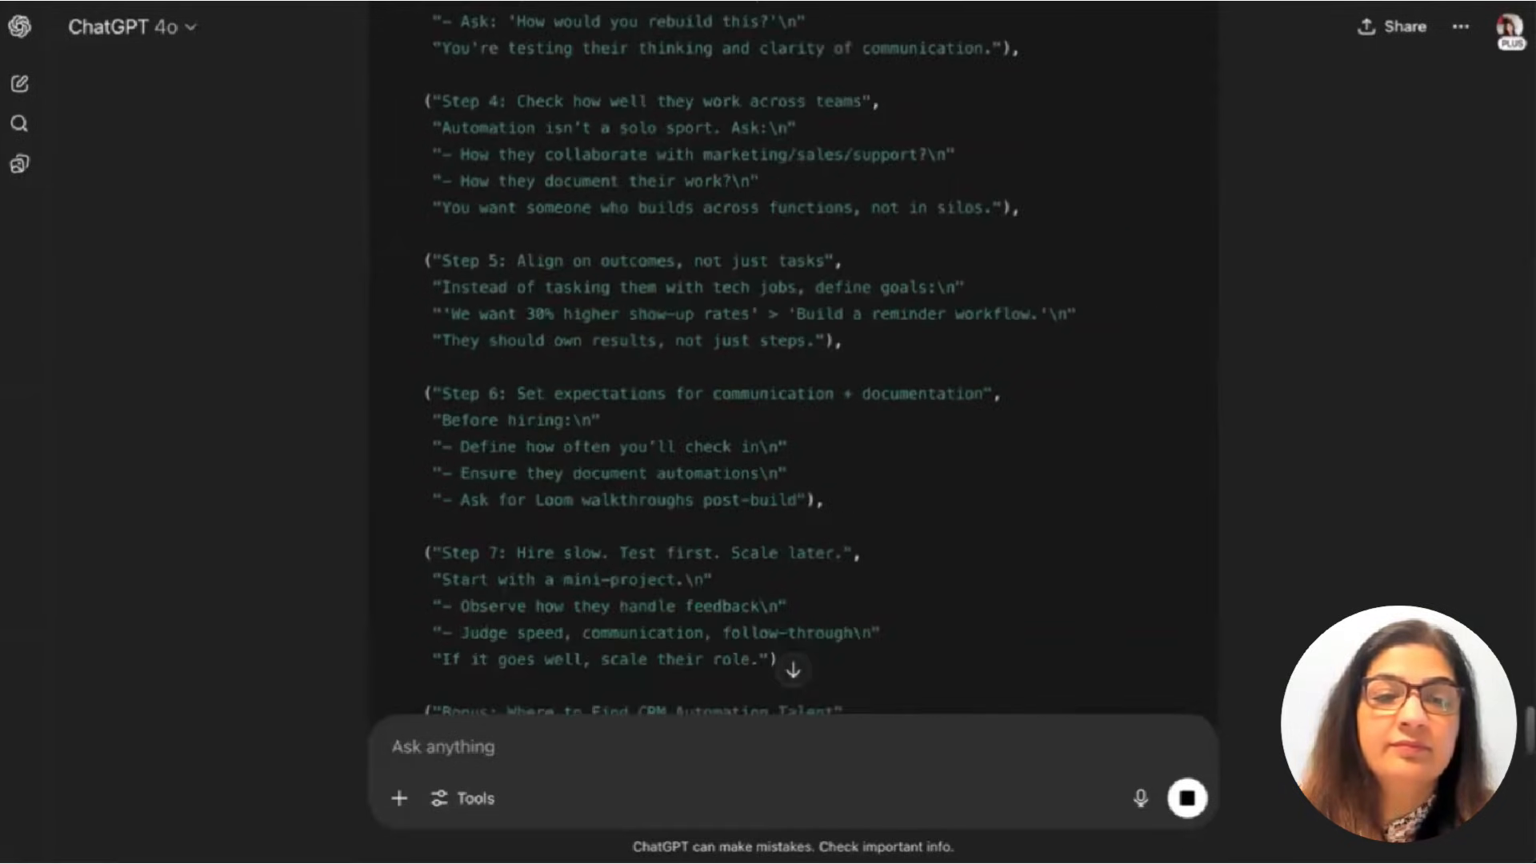
pyautogui.scroll(-7, 627, 104)
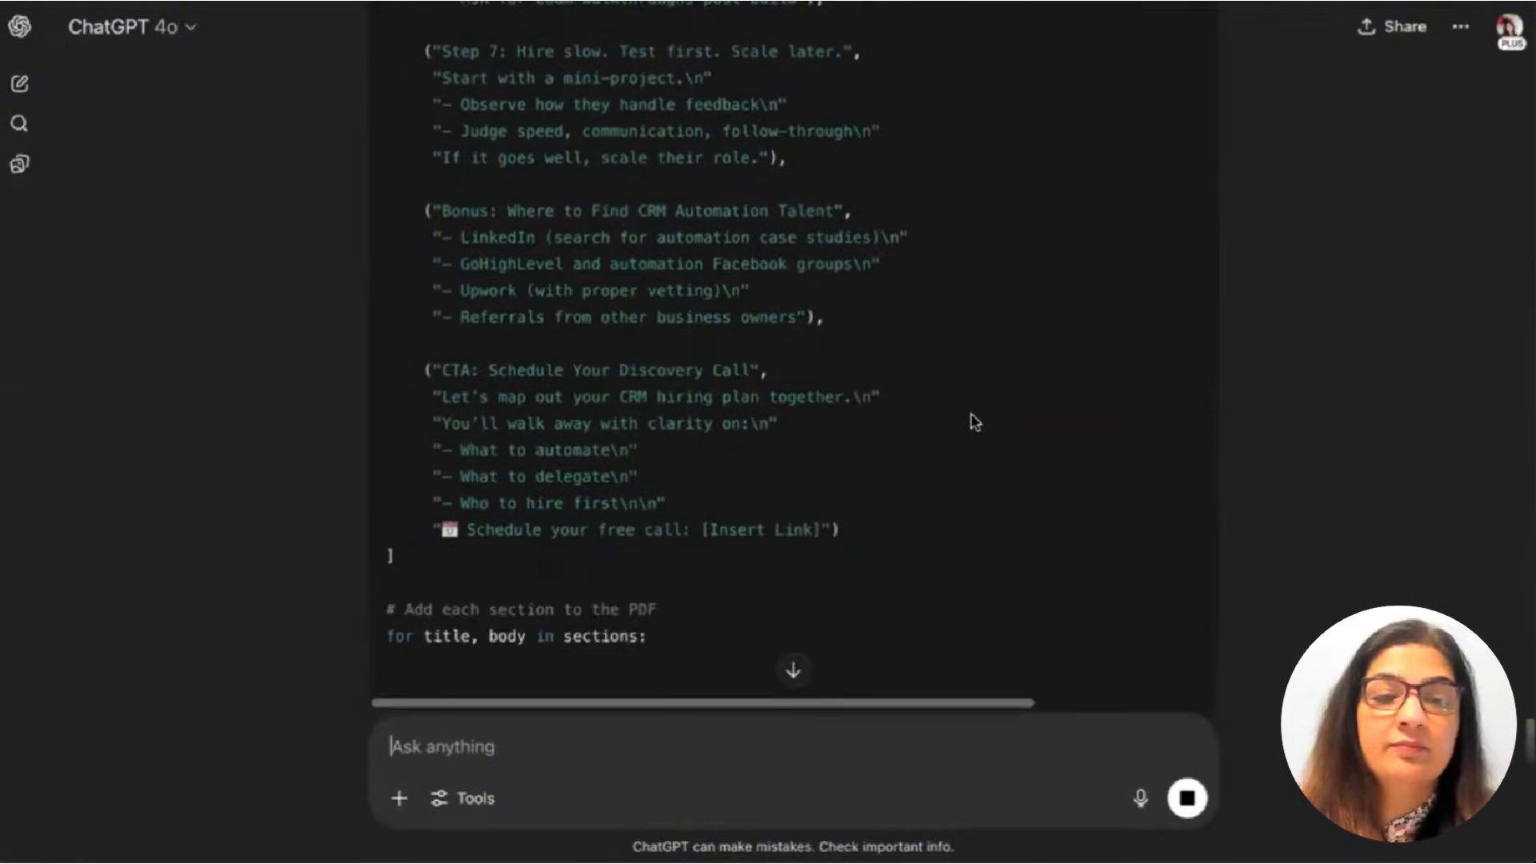
pyautogui.scroll(-3, 974, 422)
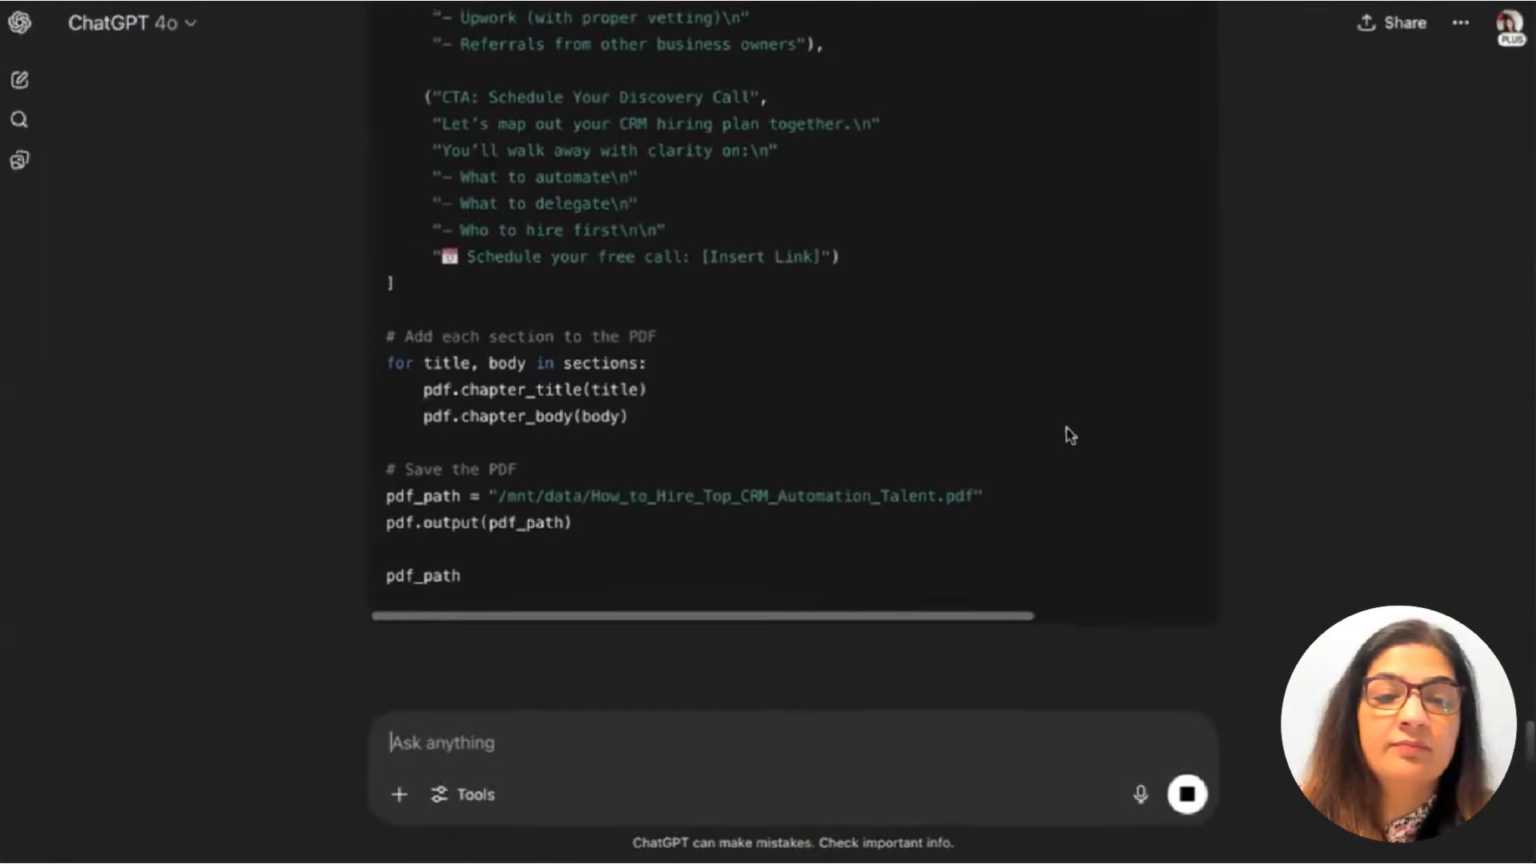
pyautogui.scroll(-11, 1064, 439)
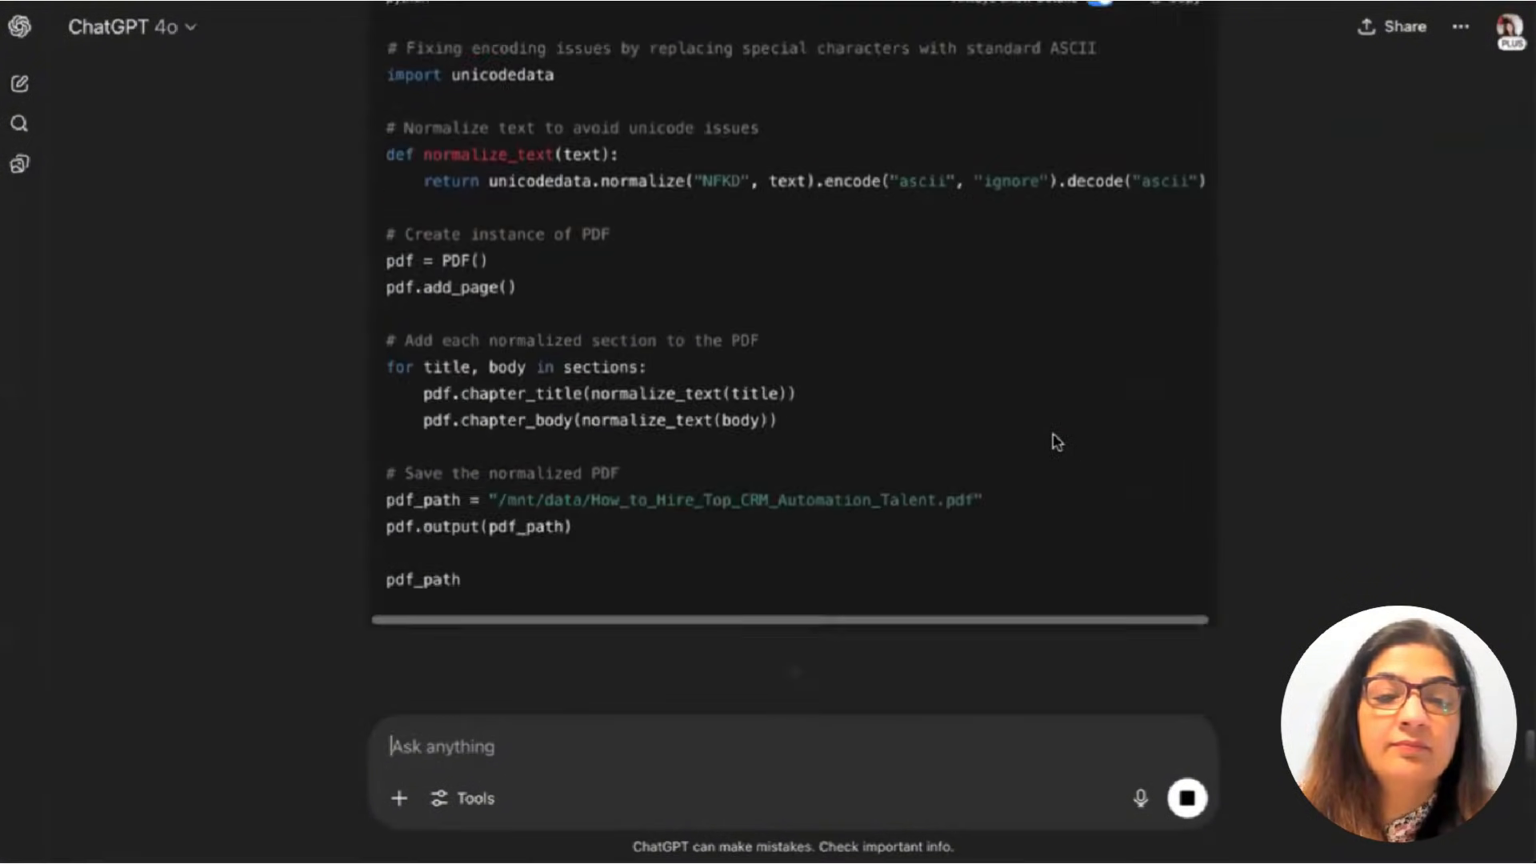
pyautogui.scroll(-4, 1055, 442)
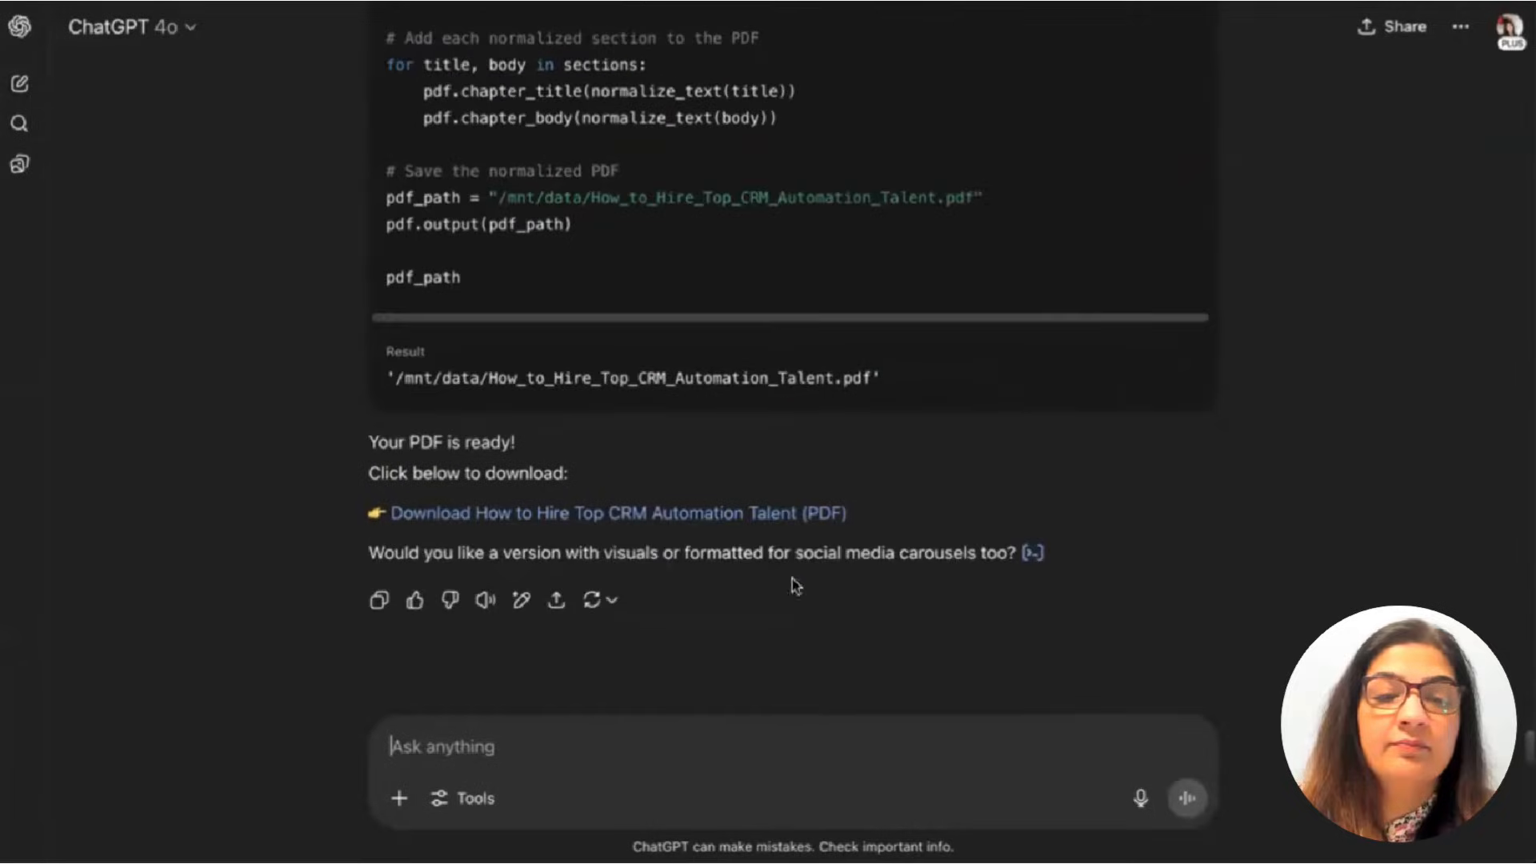
pyautogui.click(774, 516)
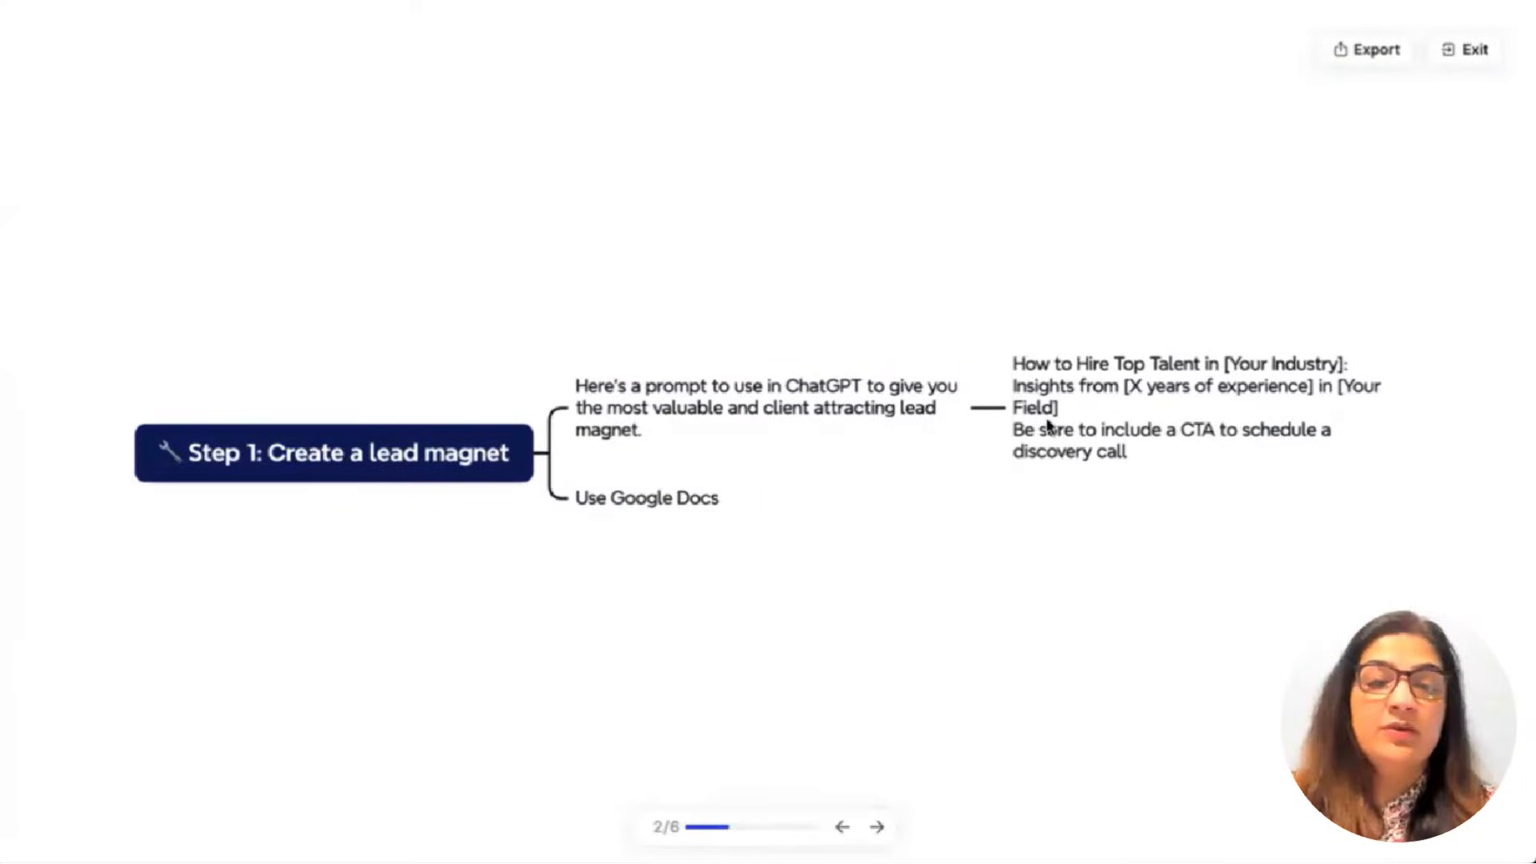
# Advance the presentation to slide 3/6, 'Step 2: Create a landing page'.
pyautogui.click(878, 826)
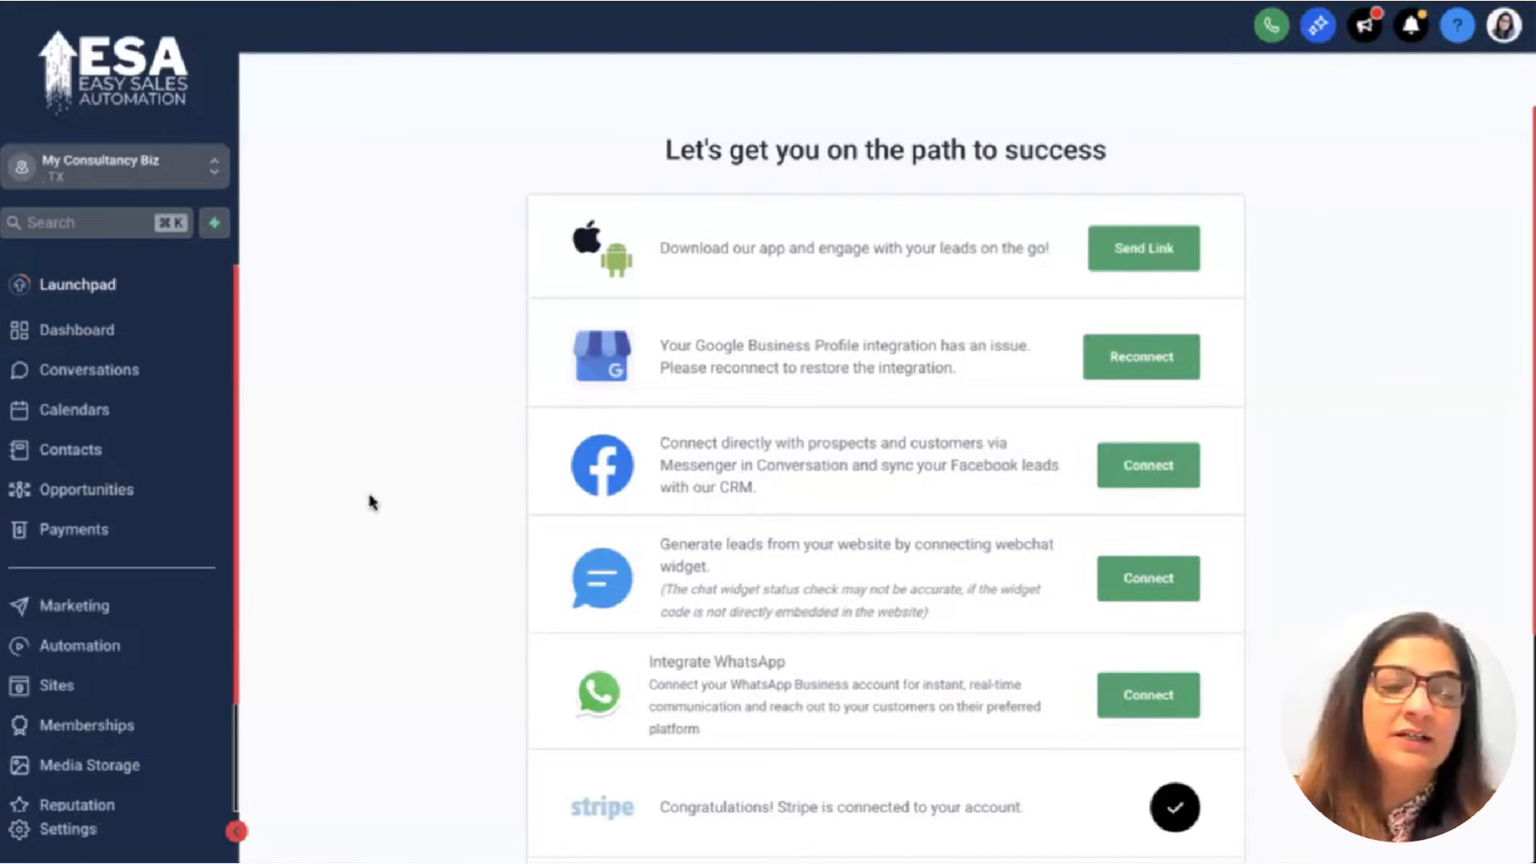
# Go to Sites, sort funnels by most recent, and open the Consulting Biz funnel.
pyautogui.click(90, 608)
pyautogui.click(70, 657)
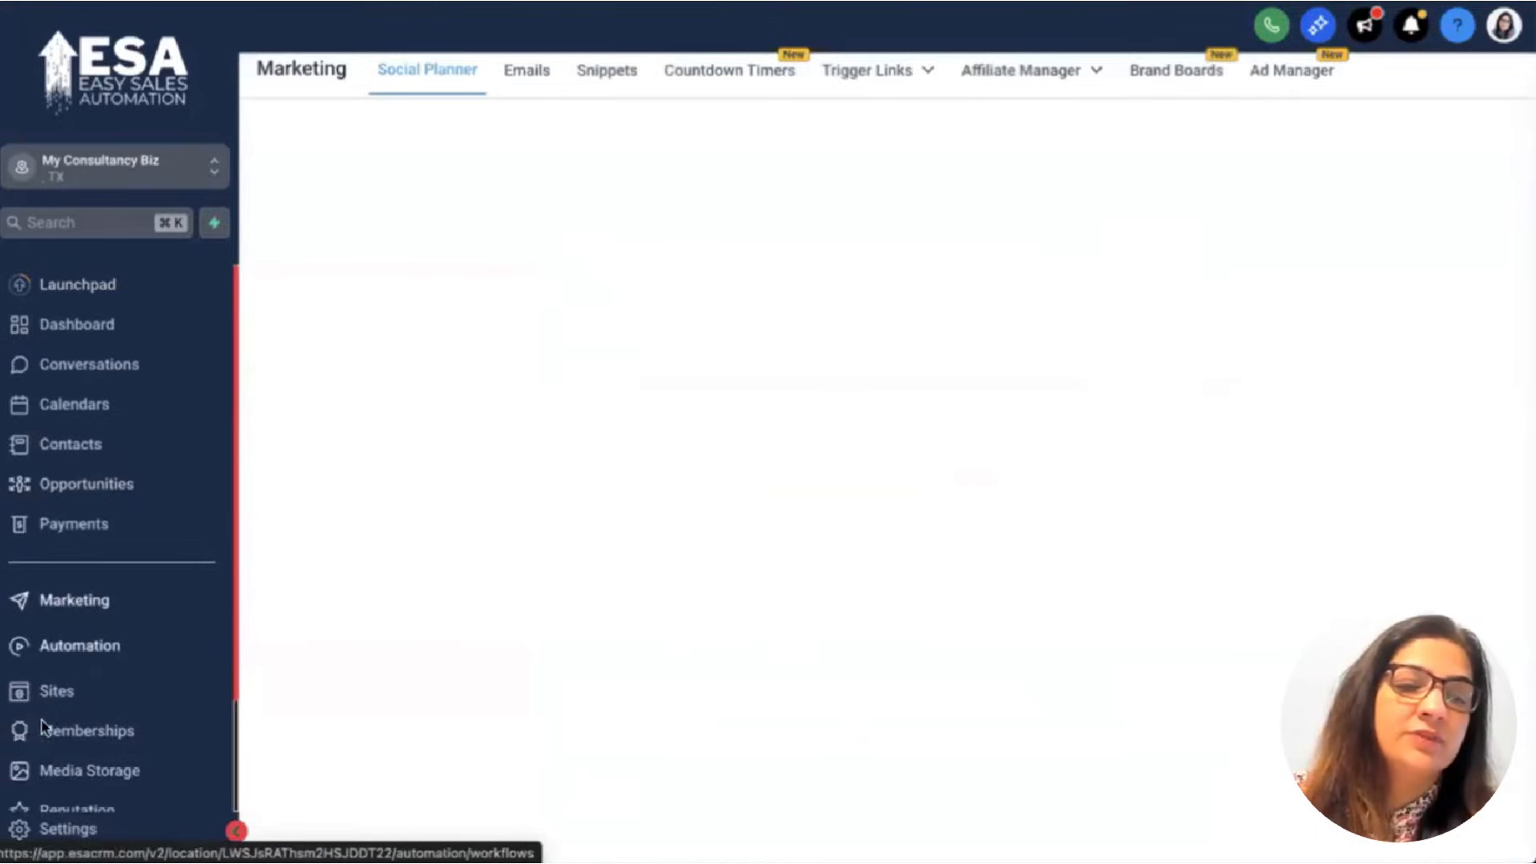
pyautogui.click(102, 687)
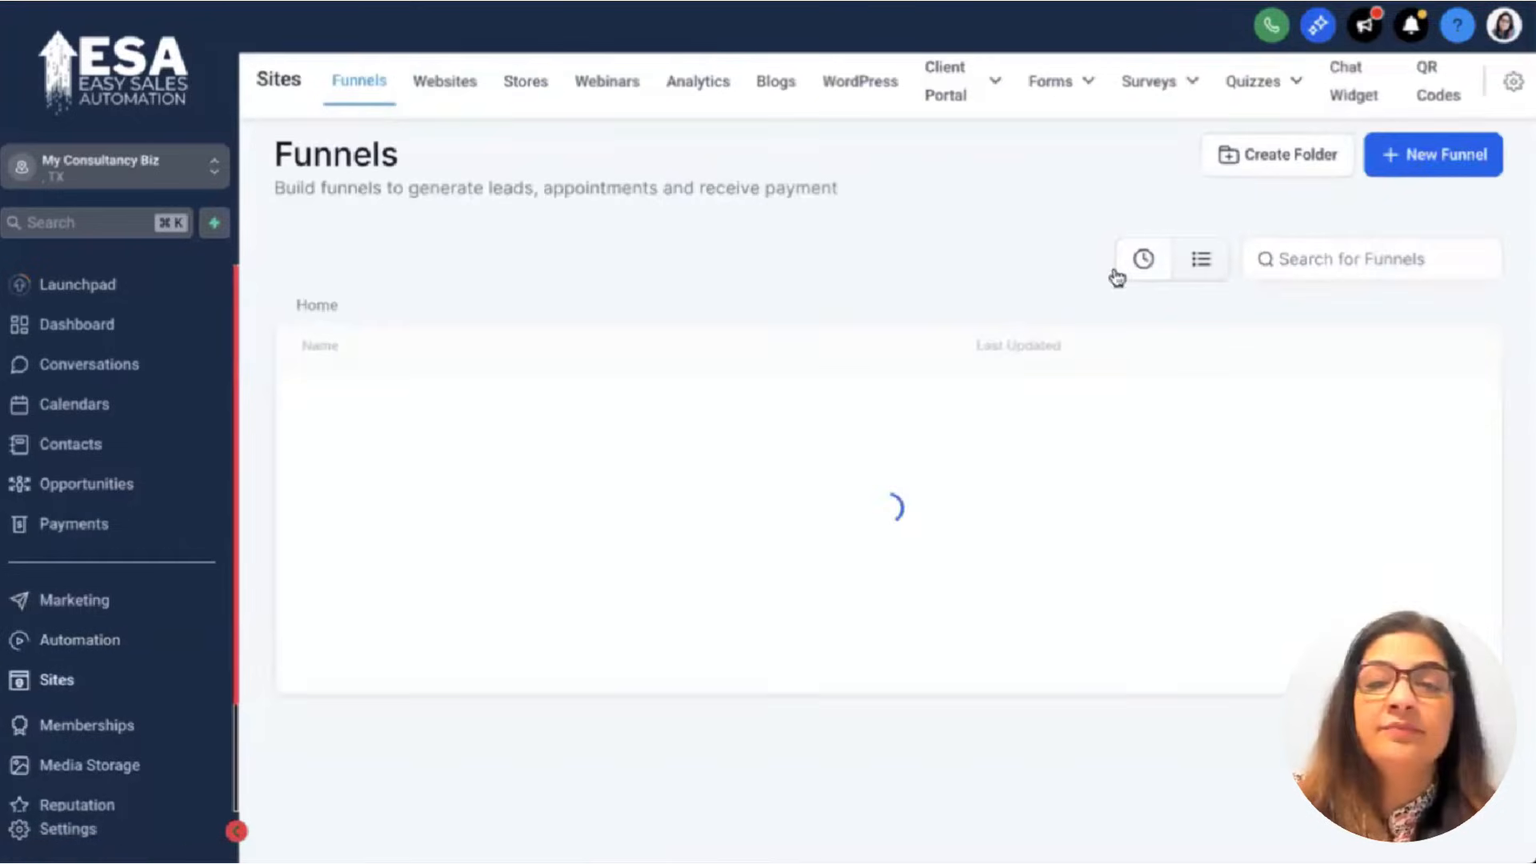
pyautogui.click(1136, 261)
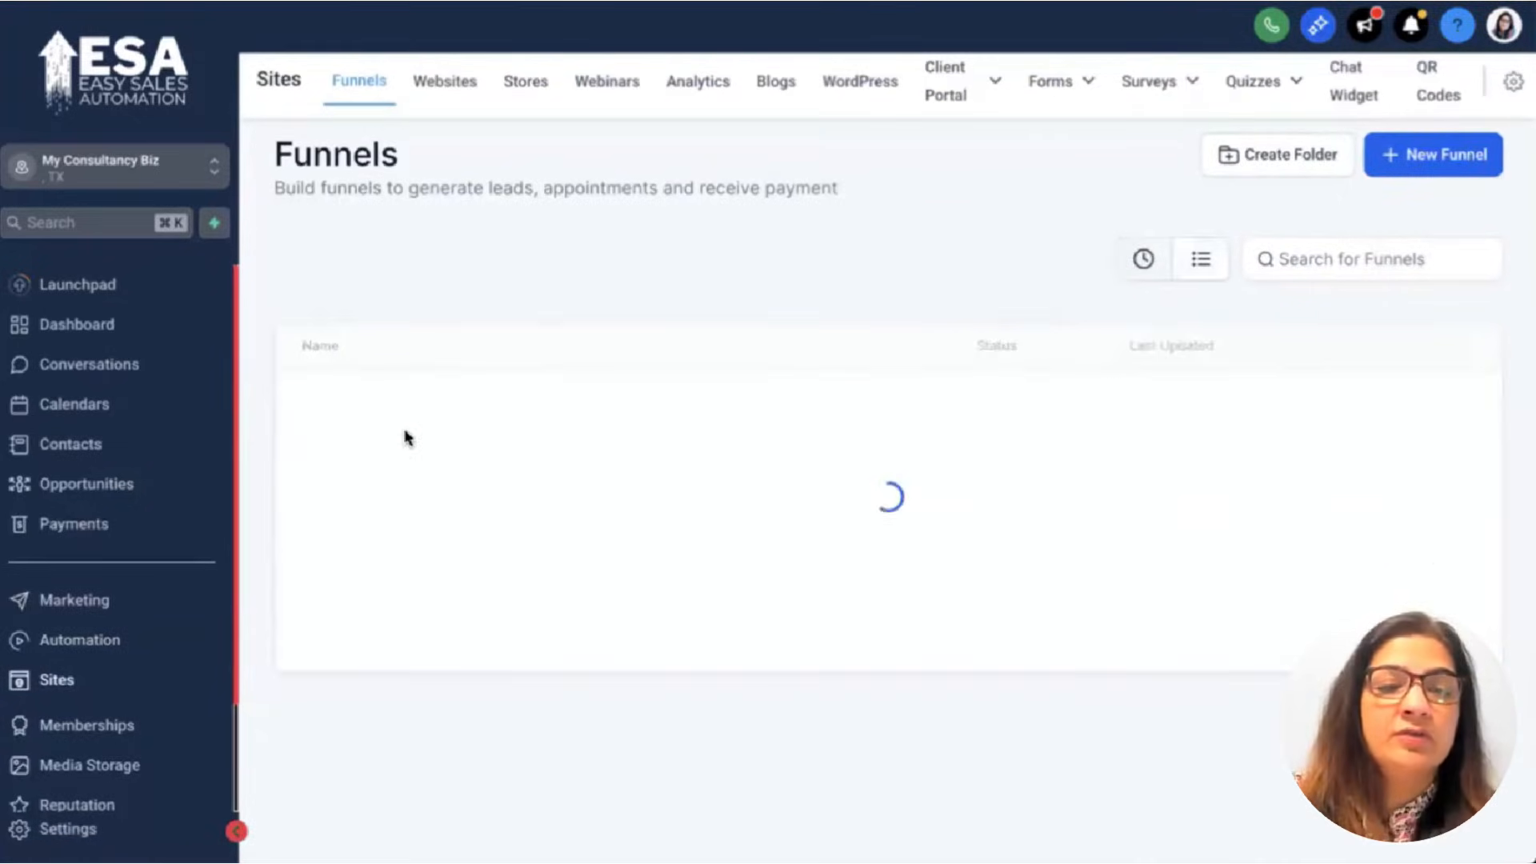
pyautogui.click(356, 410)
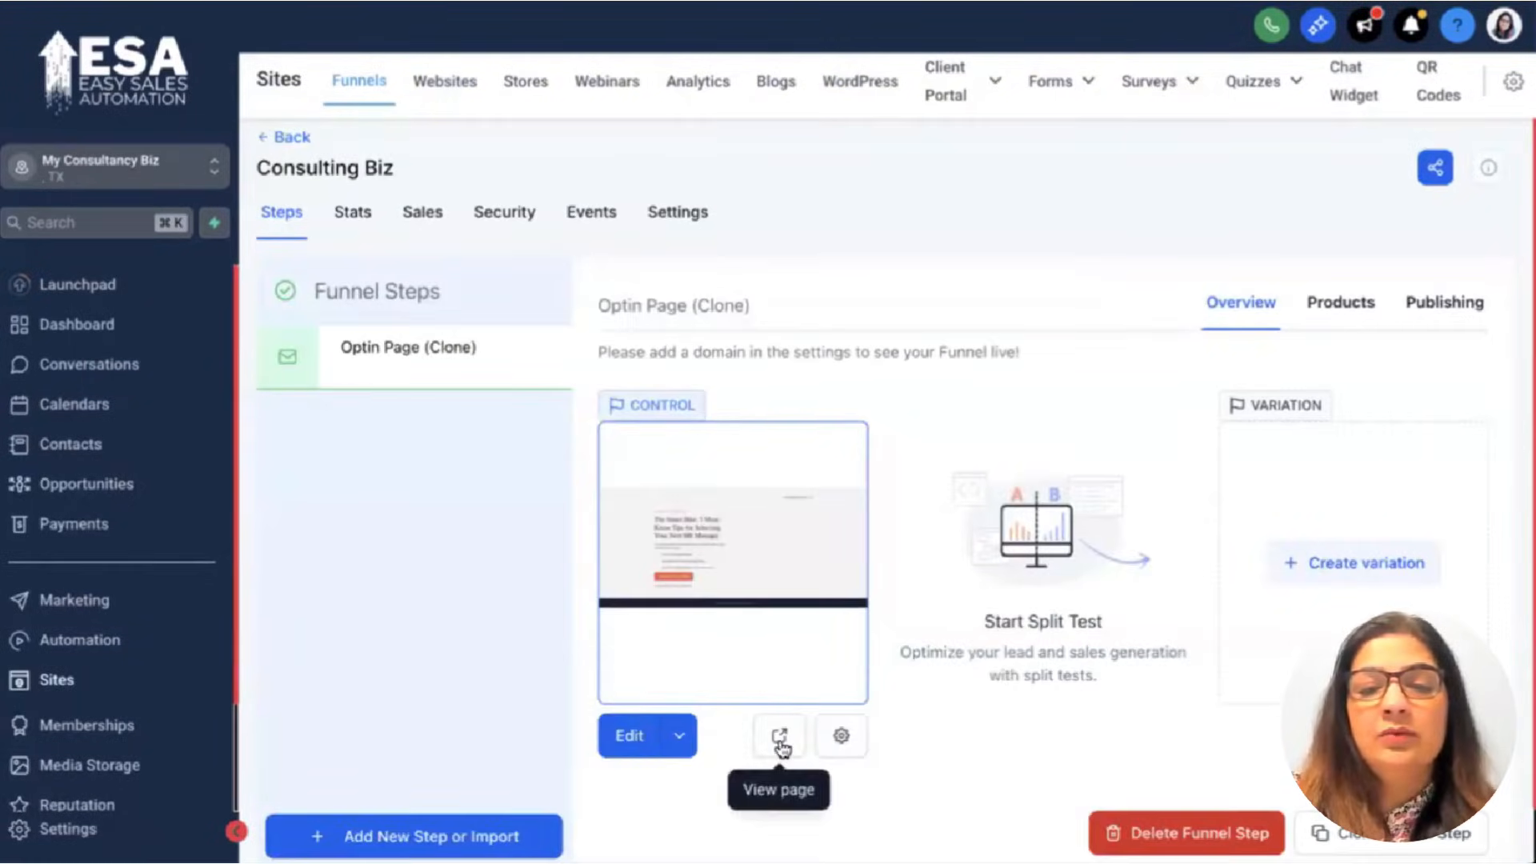
# Preview 'The Smart Hire' optin landing page and scroll through it.
pyautogui.click(779, 735)
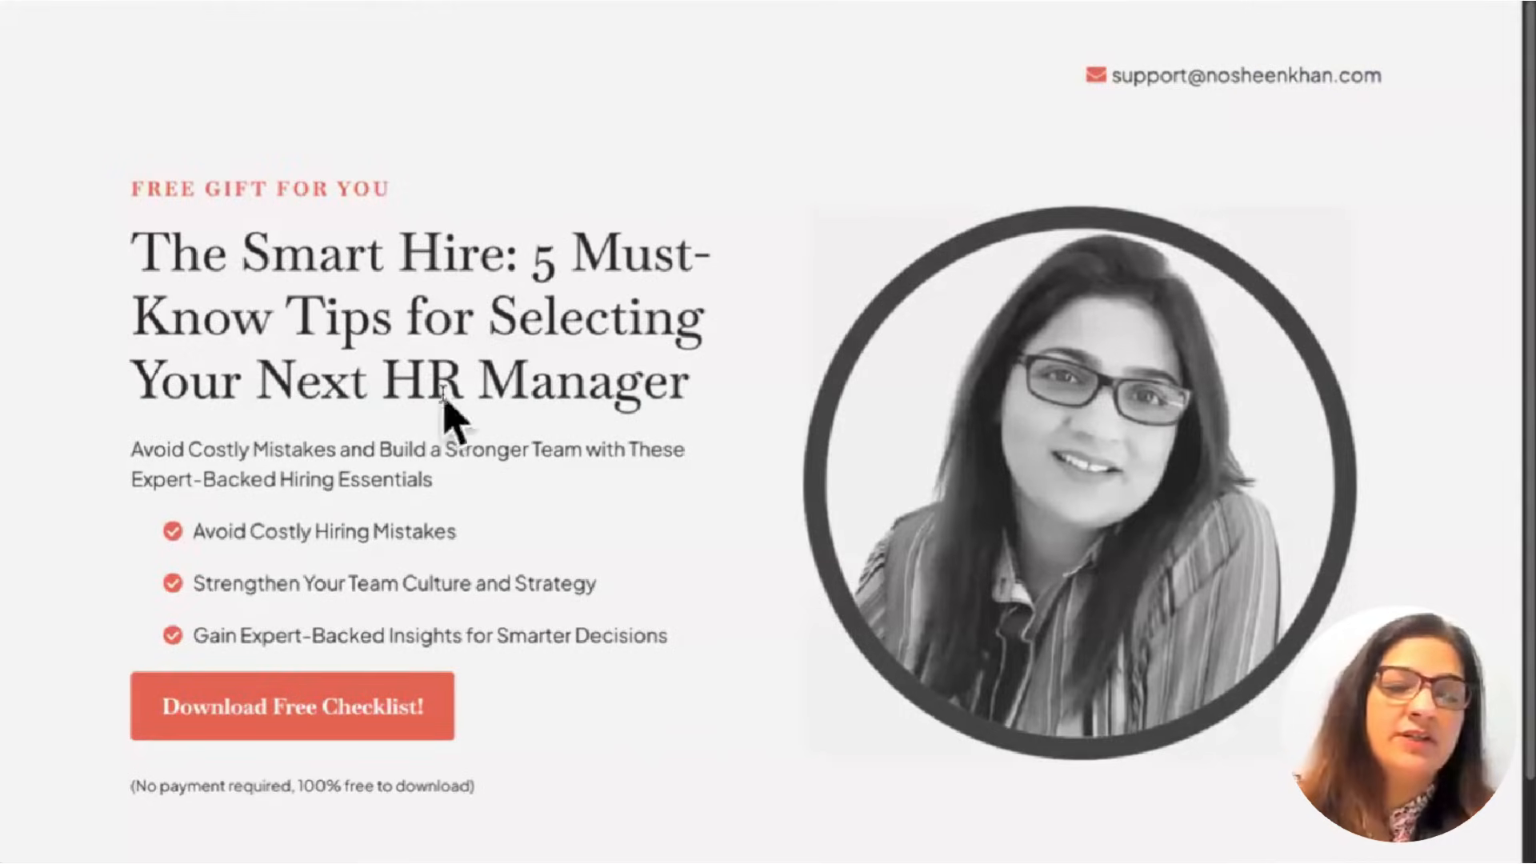
pyautogui.scroll(-1, 445, 412)
pyautogui.scroll(1, 512, 624)
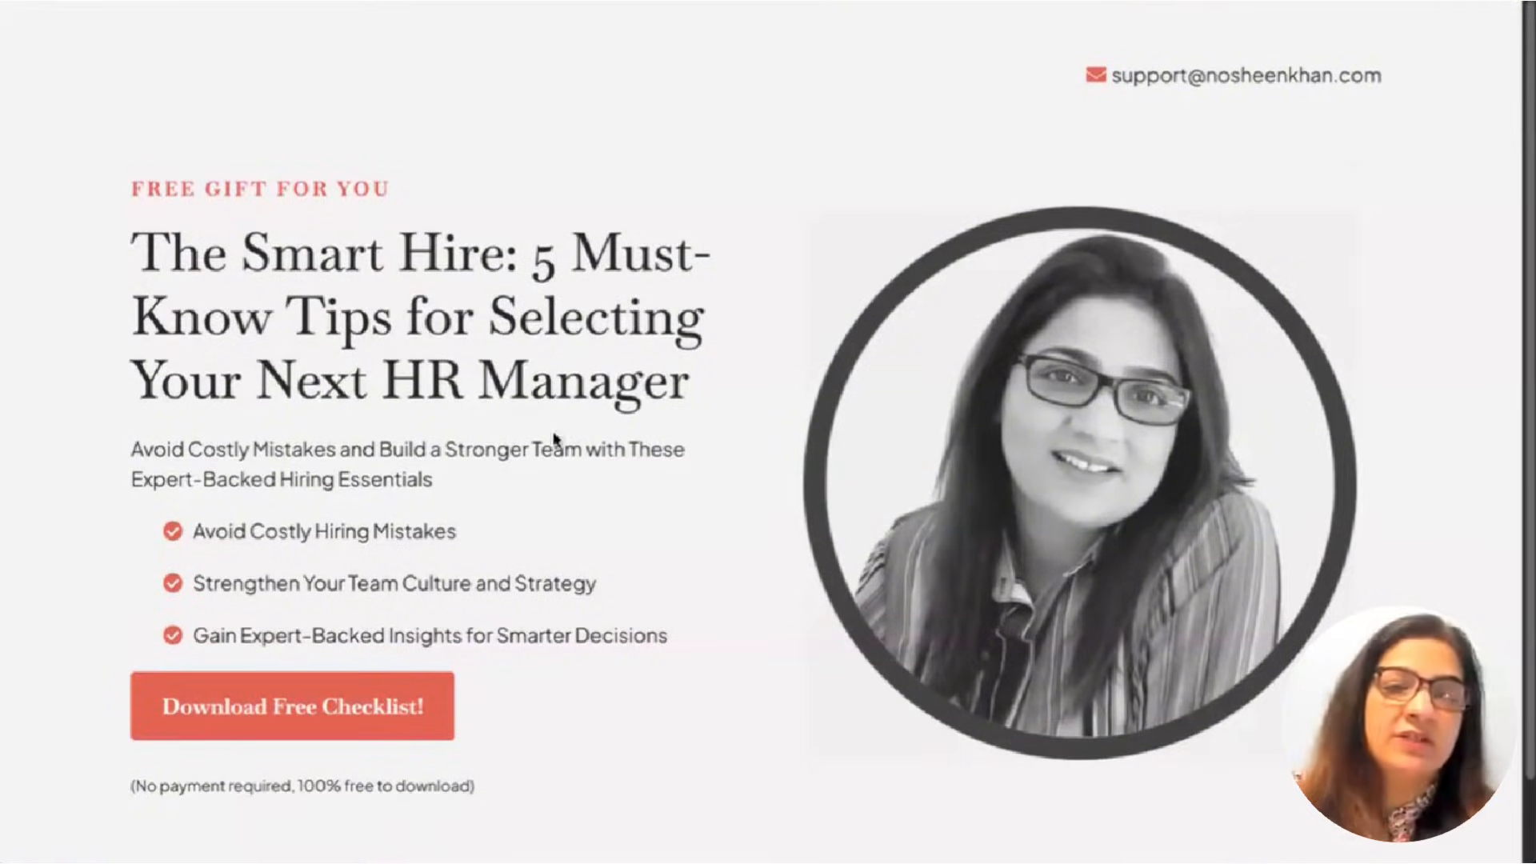
pyautogui.scroll(-1, 583, 480)
pyautogui.scroll(1, 610, 411)
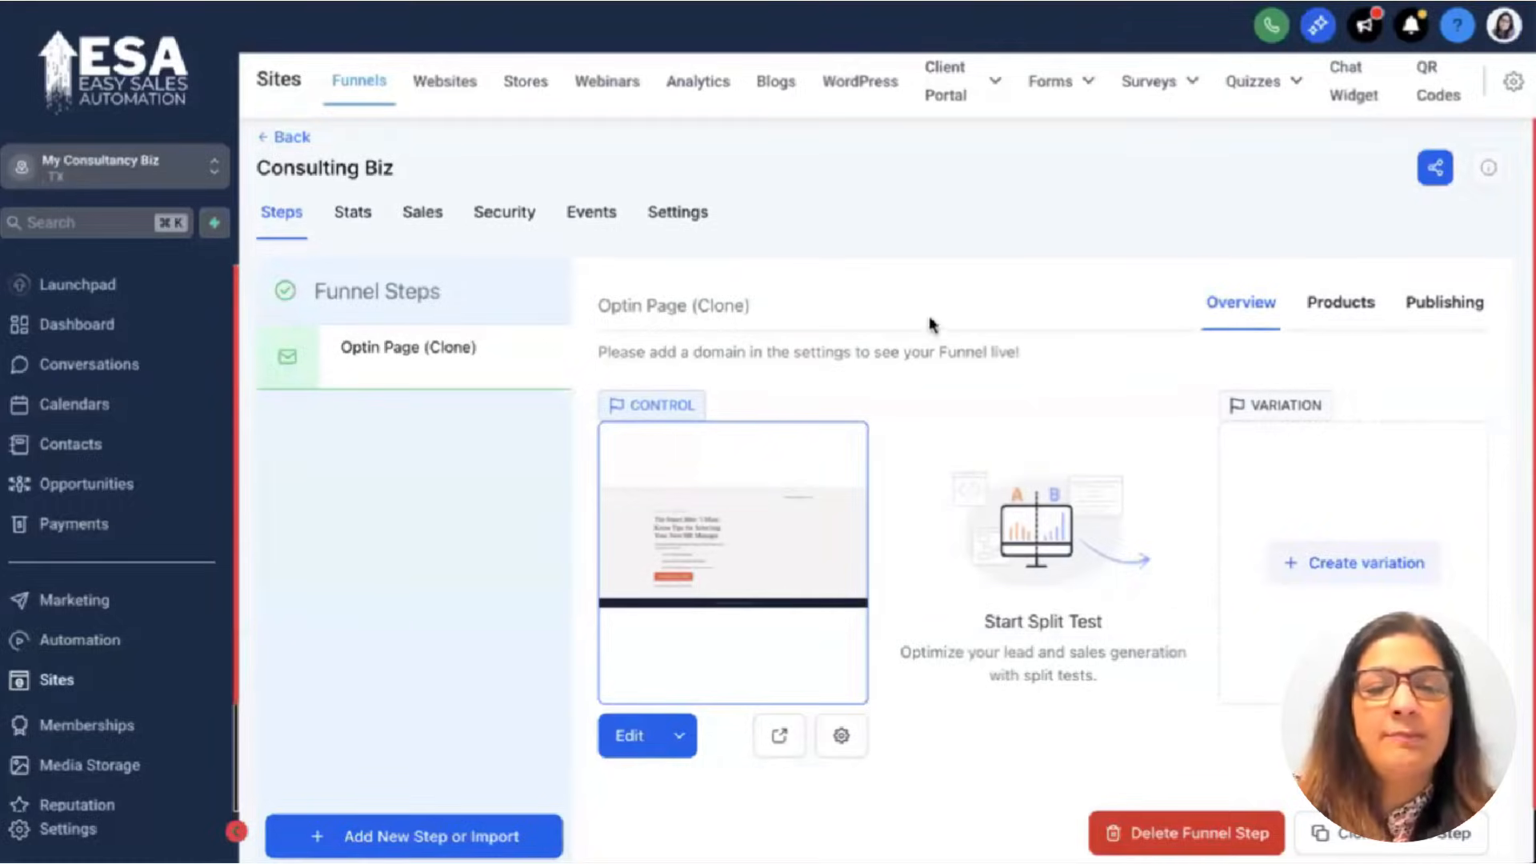
# Open the Optin Page Clone in the editor and inspect the headline and FREE GIFT FOR YOU sub-headline.
pyautogui.click(630, 736)
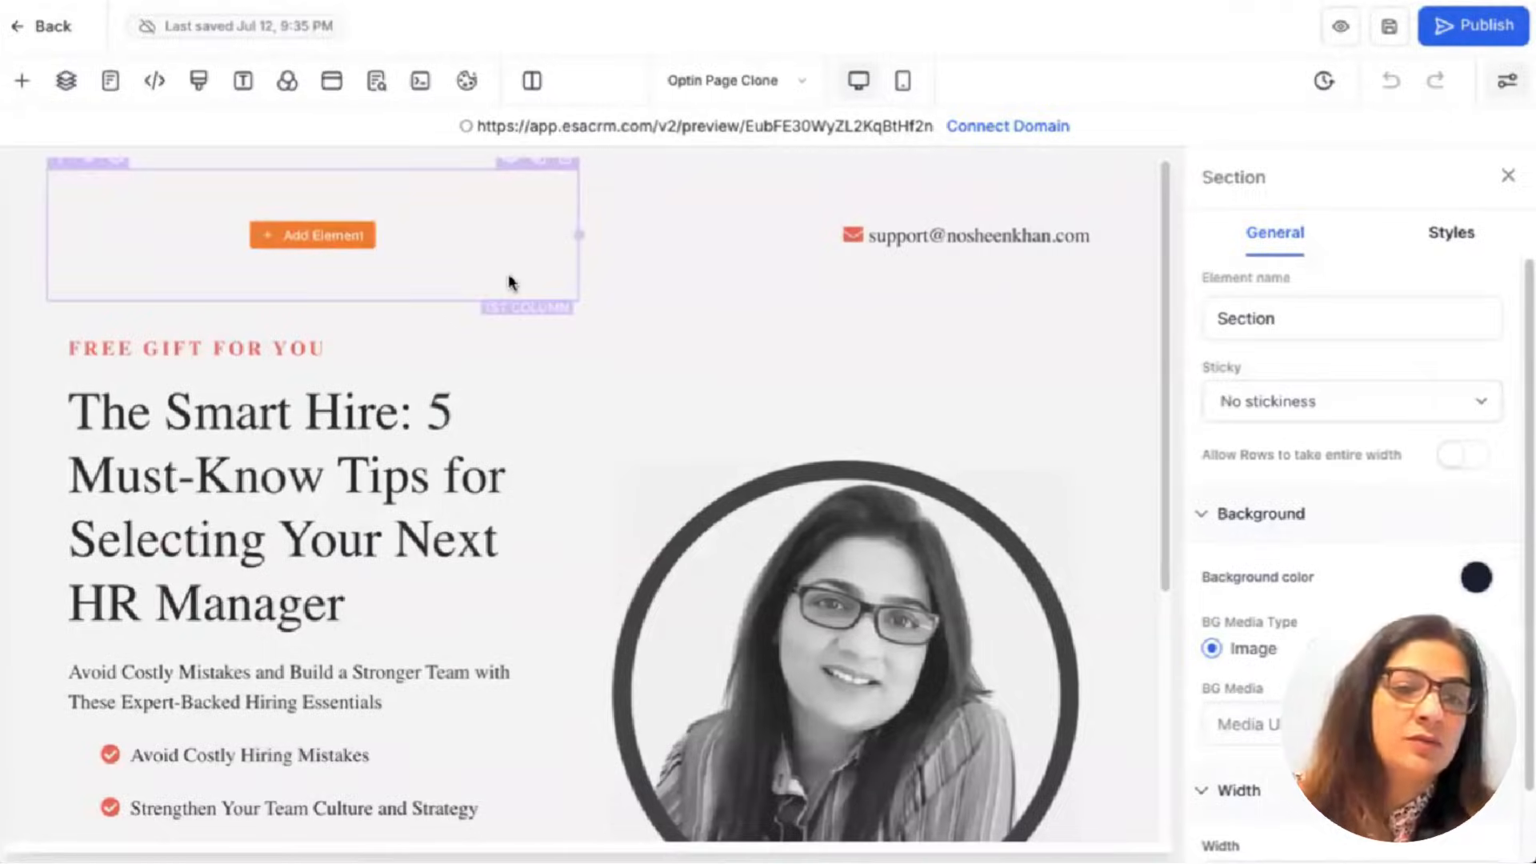
pyautogui.scroll(-2, 509, 281)
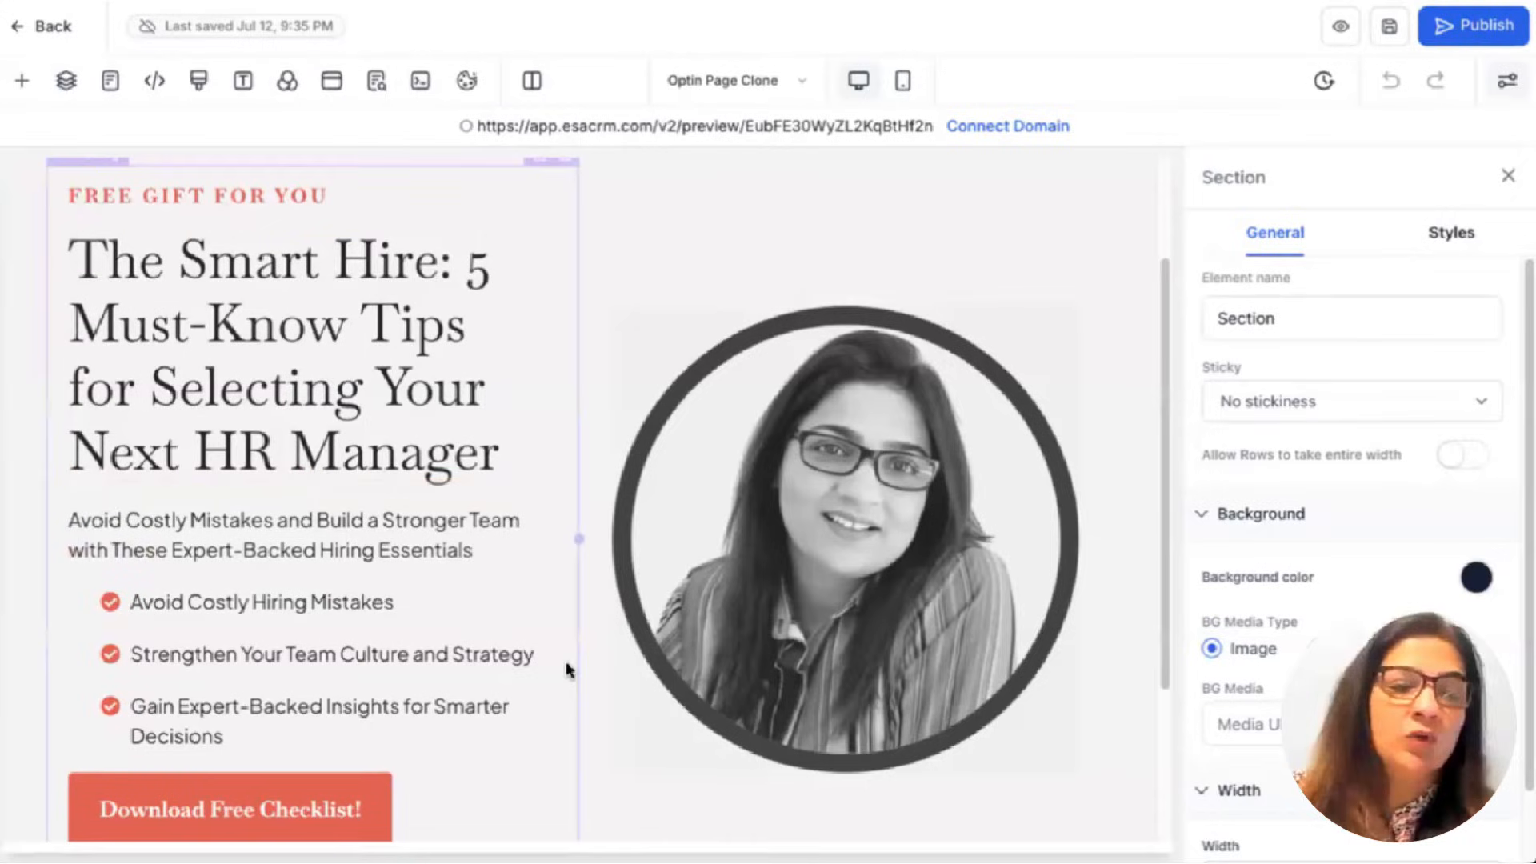
pyautogui.click(245, 364)
pyautogui.click(228, 263)
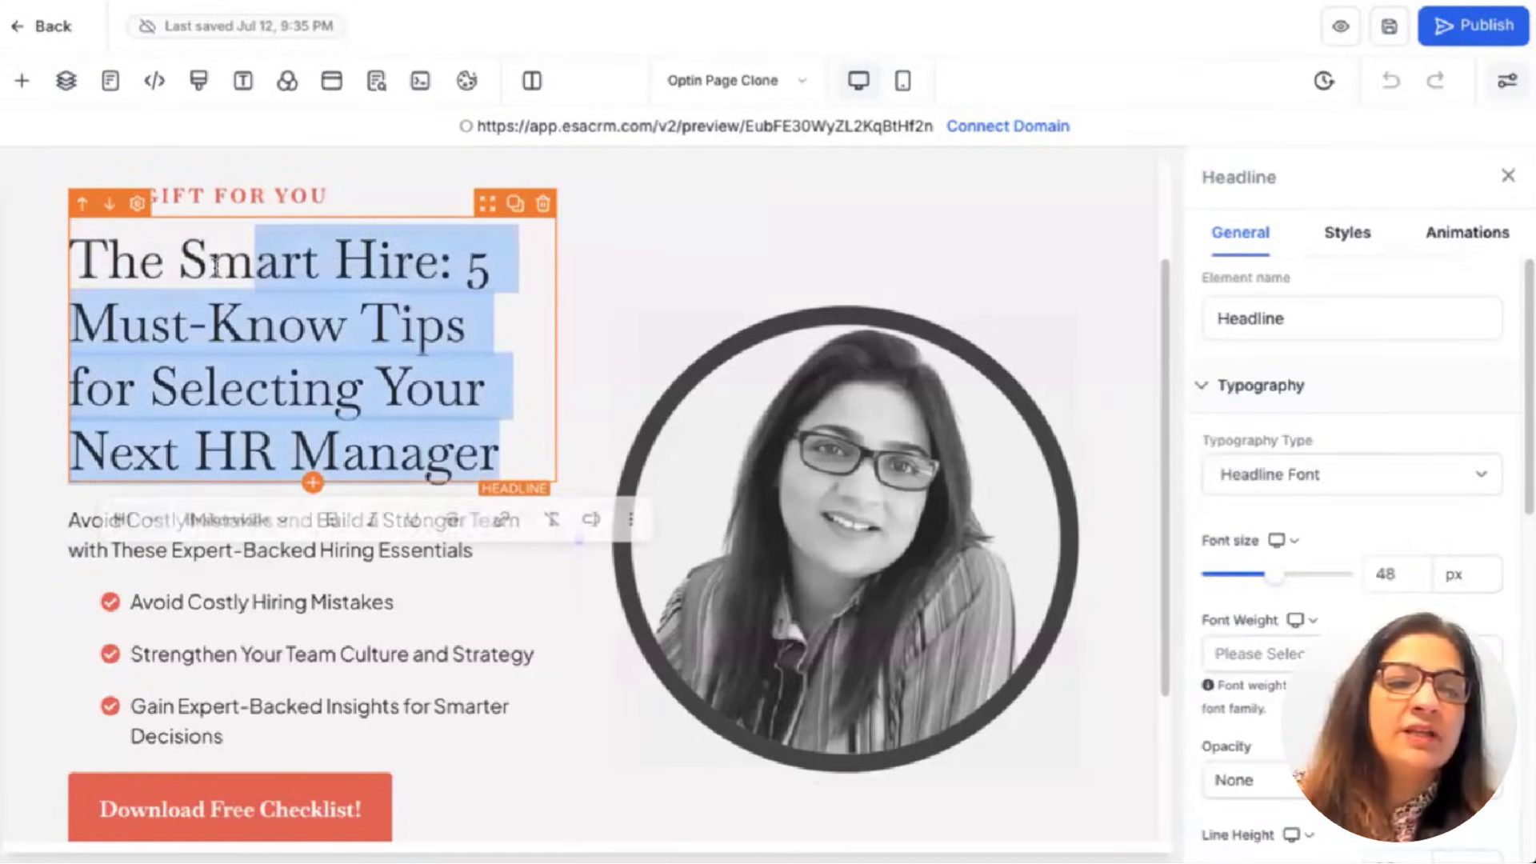
pyautogui.click(209, 262)
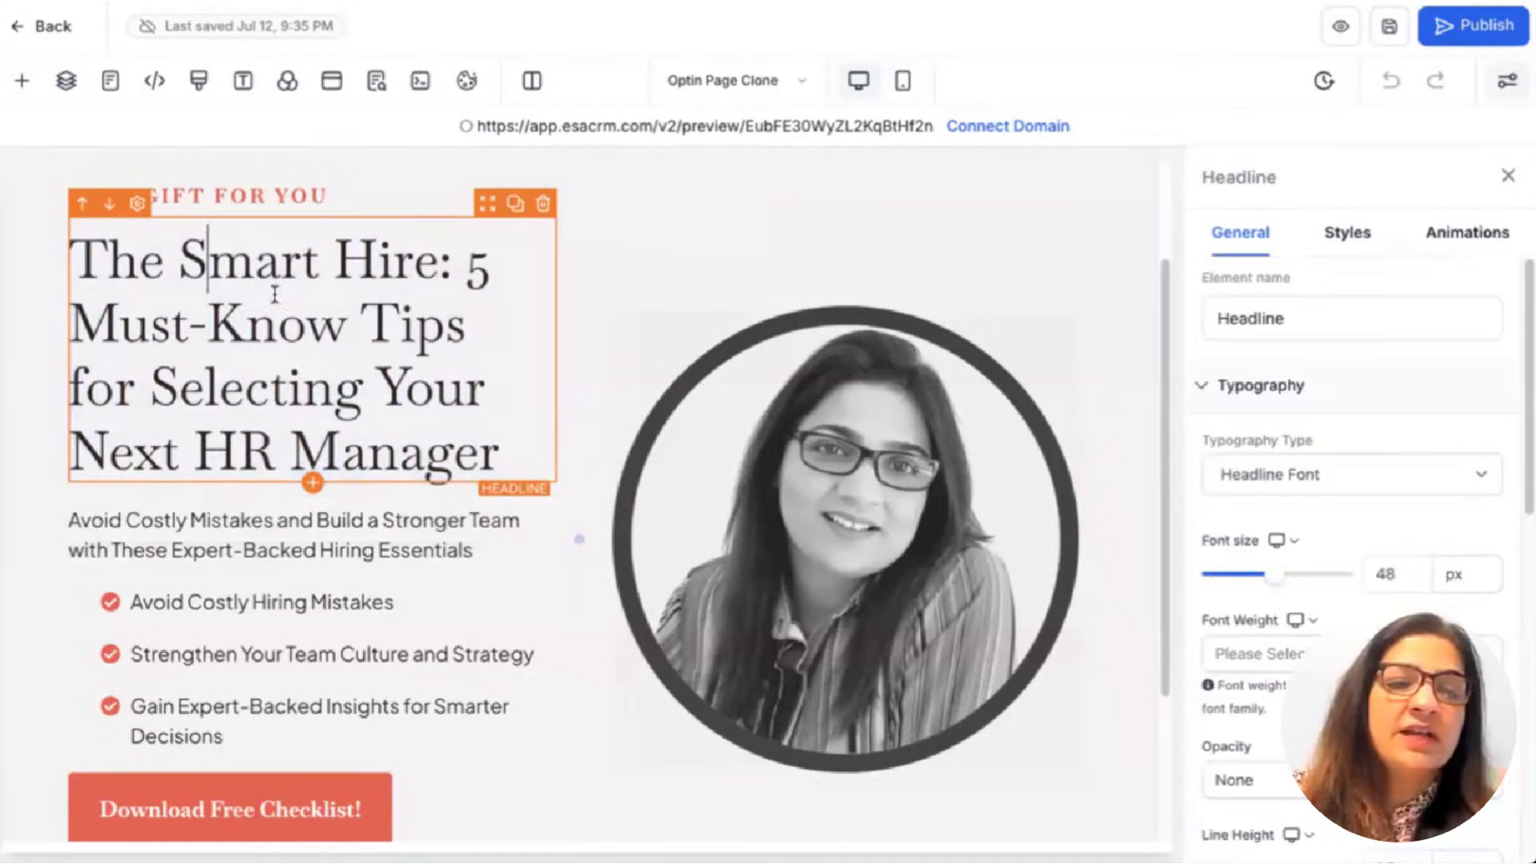
pyautogui.click(228, 194)
pyautogui.click(228, 194)
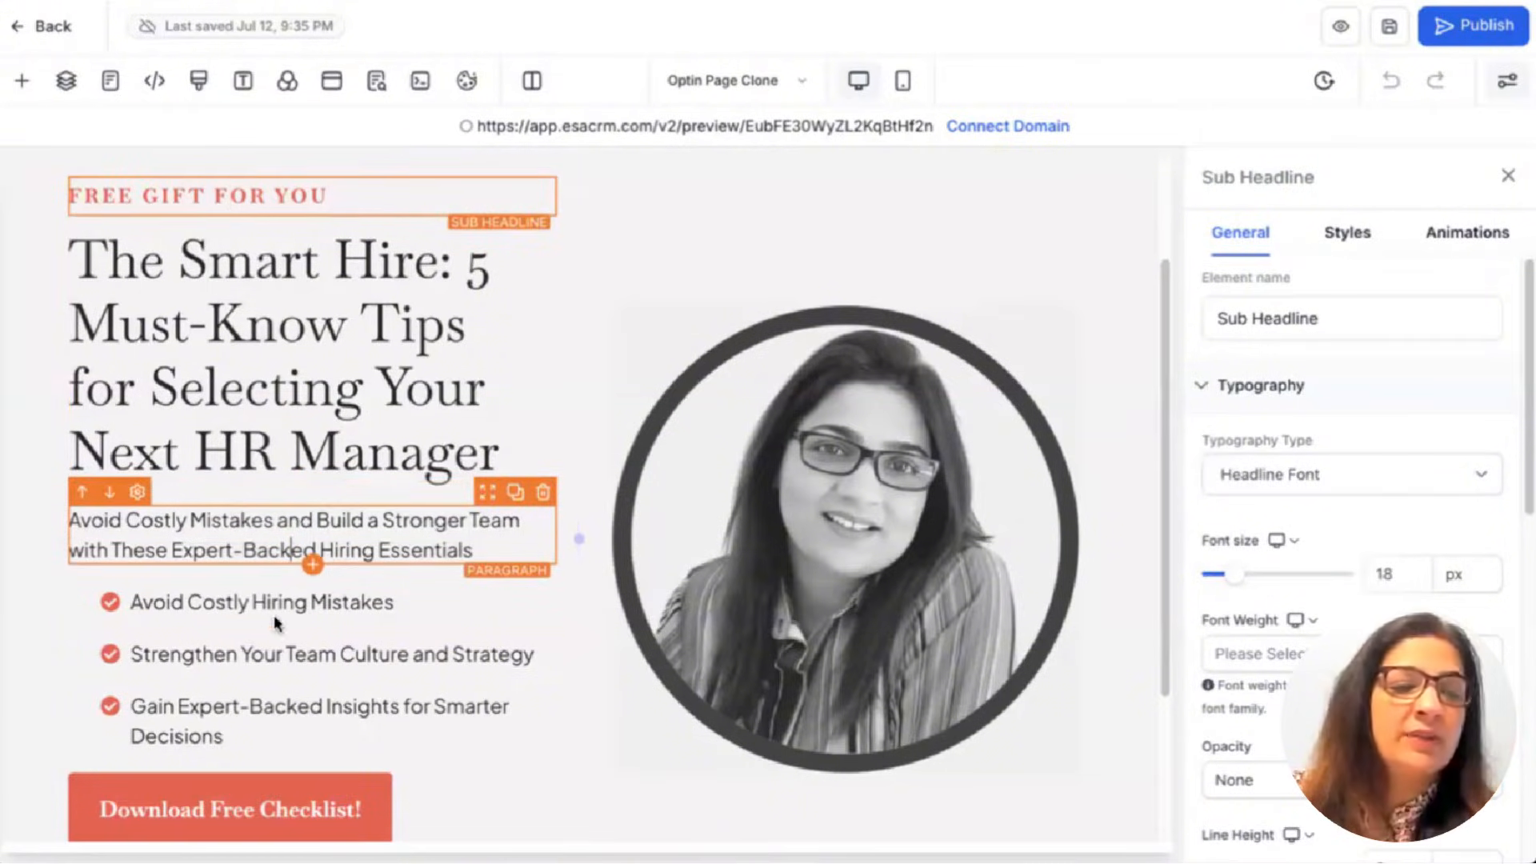
# Inspect the paragraph and Download Free Checklist! button, then select the portrait image.
pyautogui.click(272, 535)
pyautogui.scroll(-3, 256, 596)
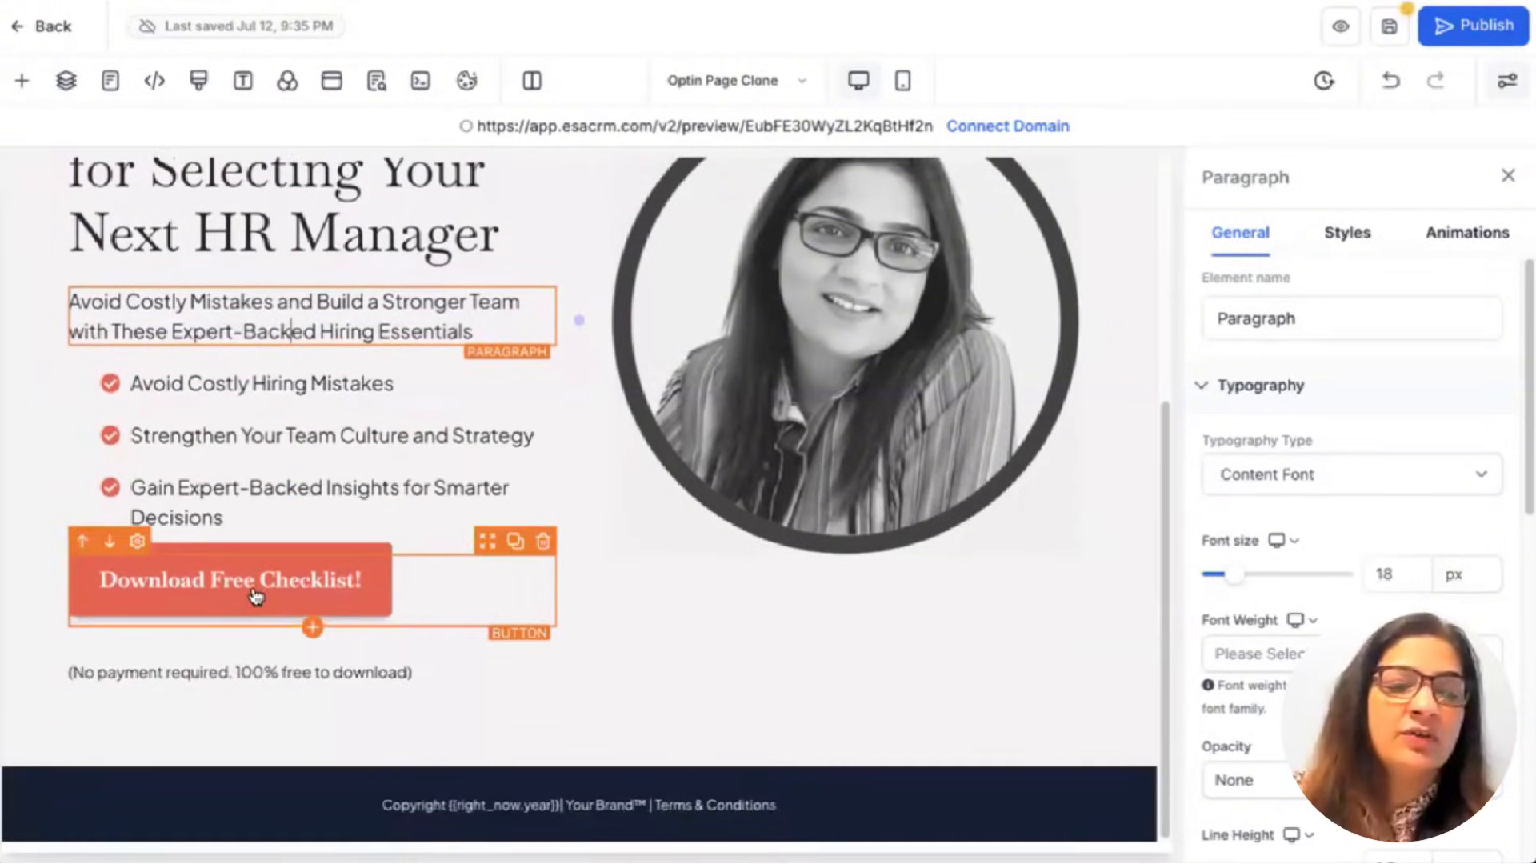
pyautogui.click(254, 594)
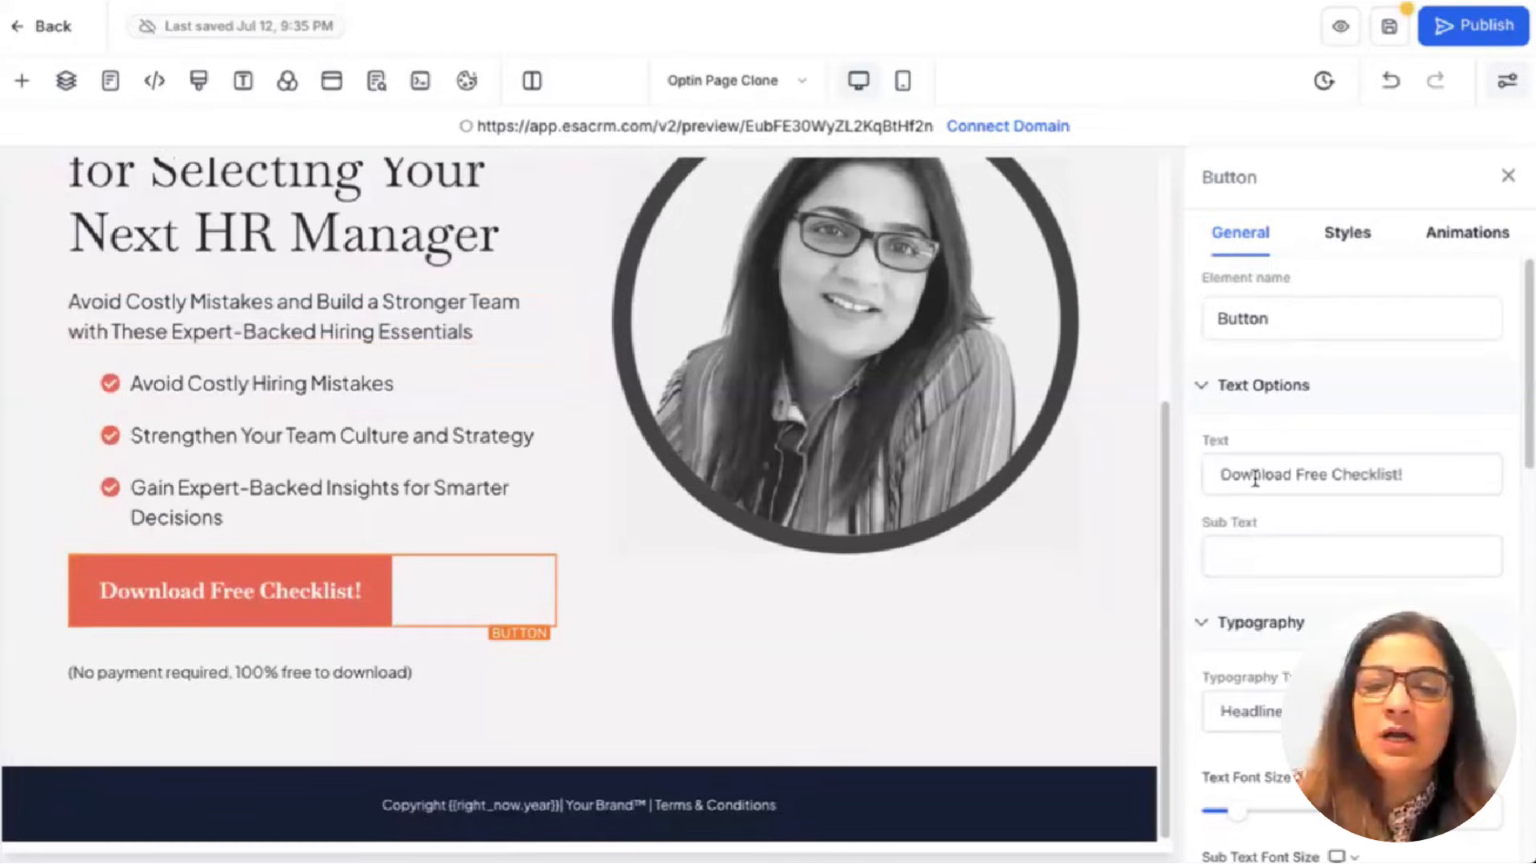
pyautogui.moveTo(1255, 478); pyautogui.dragTo(1432, 475)
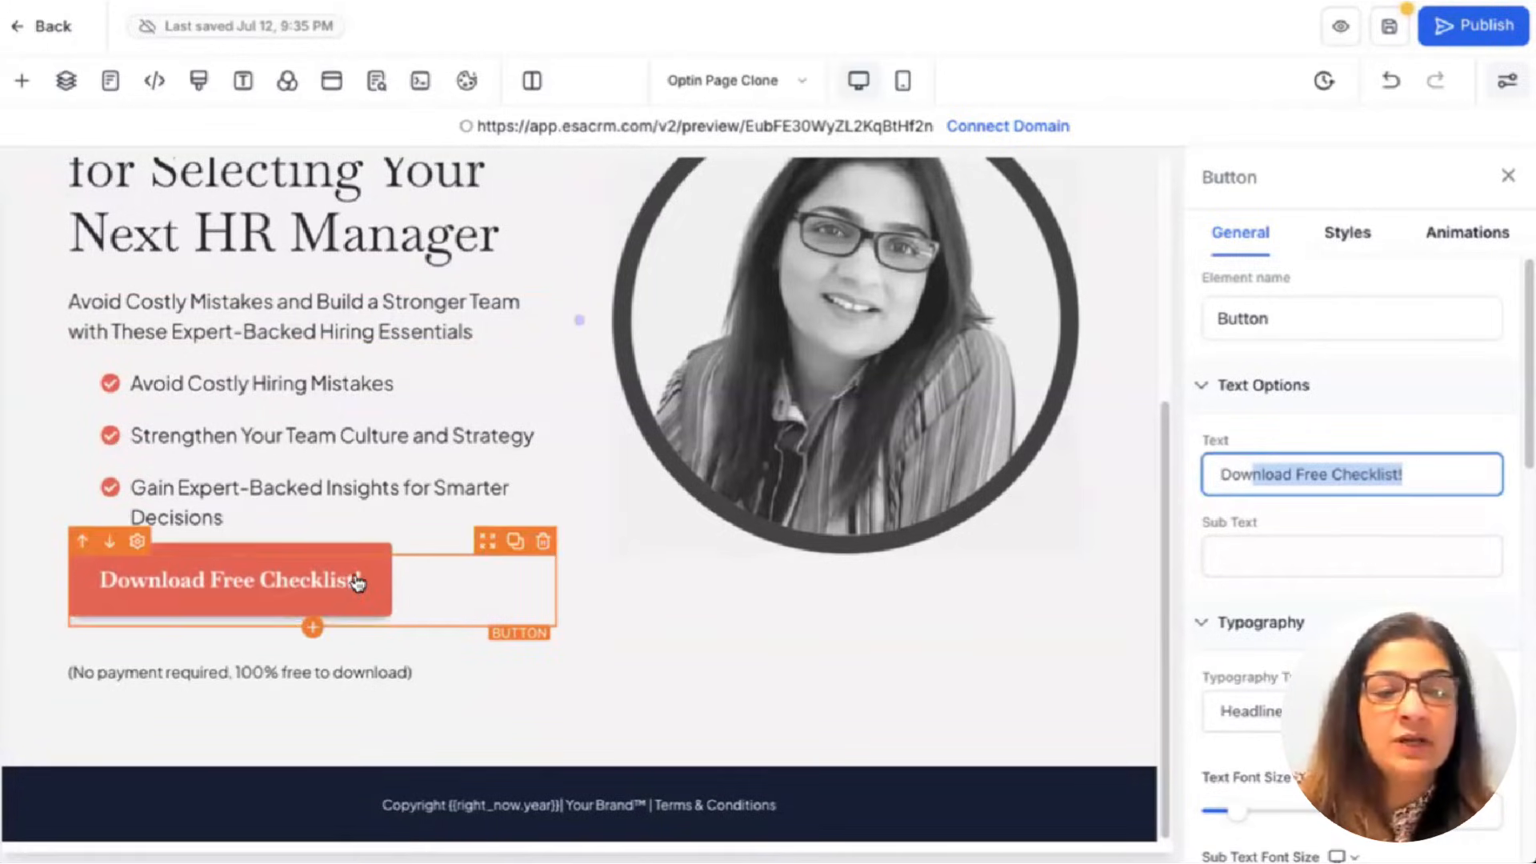
pyautogui.scroll(5, 576, 329)
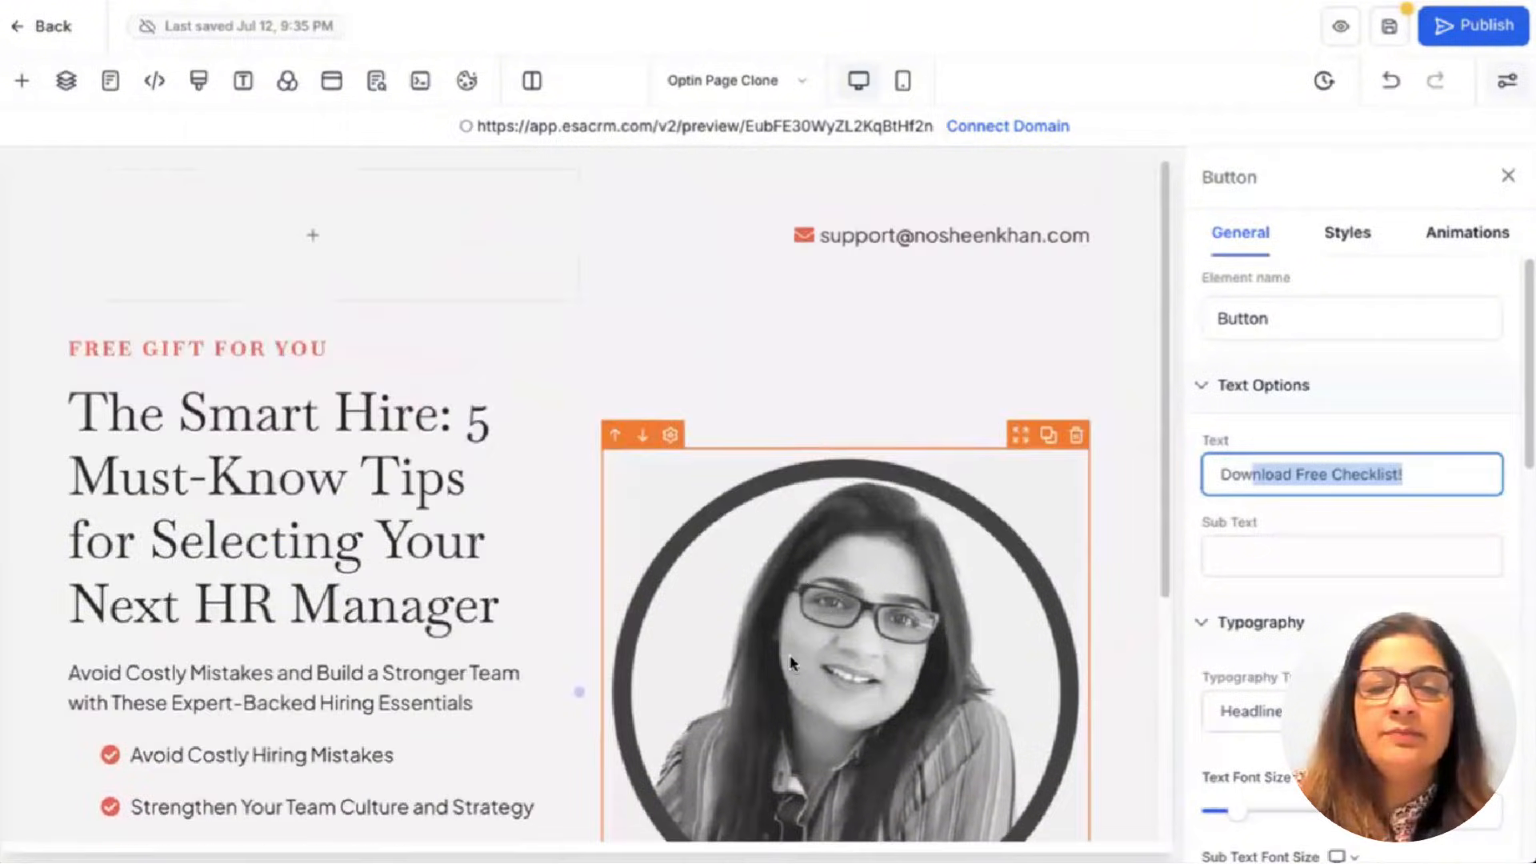
pyautogui.scroll(-1, 723, 528)
pyautogui.click(723, 528)
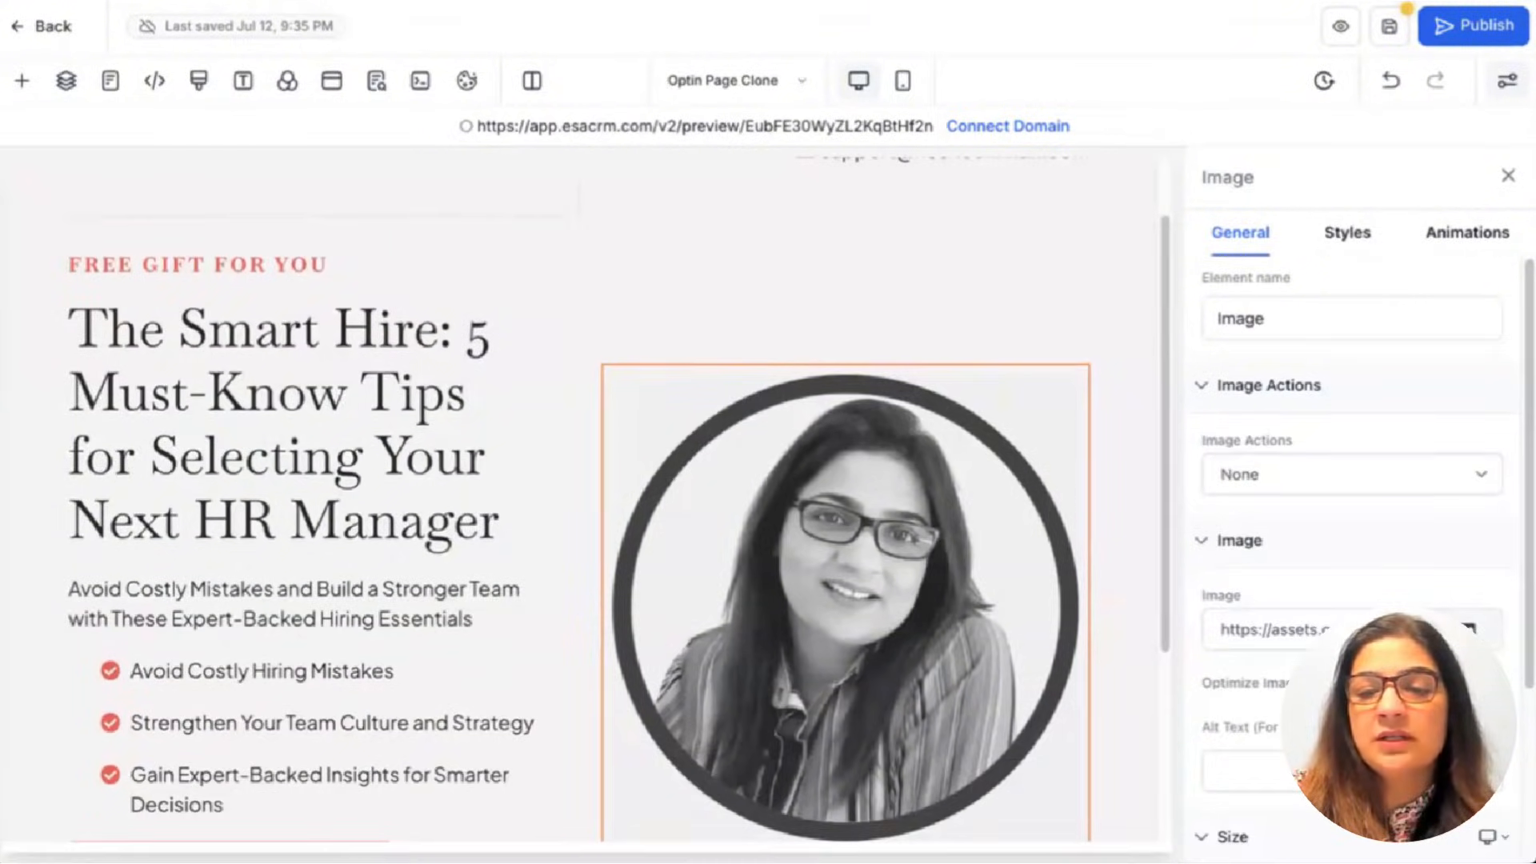
# Replace the portrait with the purple-blue gear graphic from Media Storage.
pyautogui.click(1471, 630)
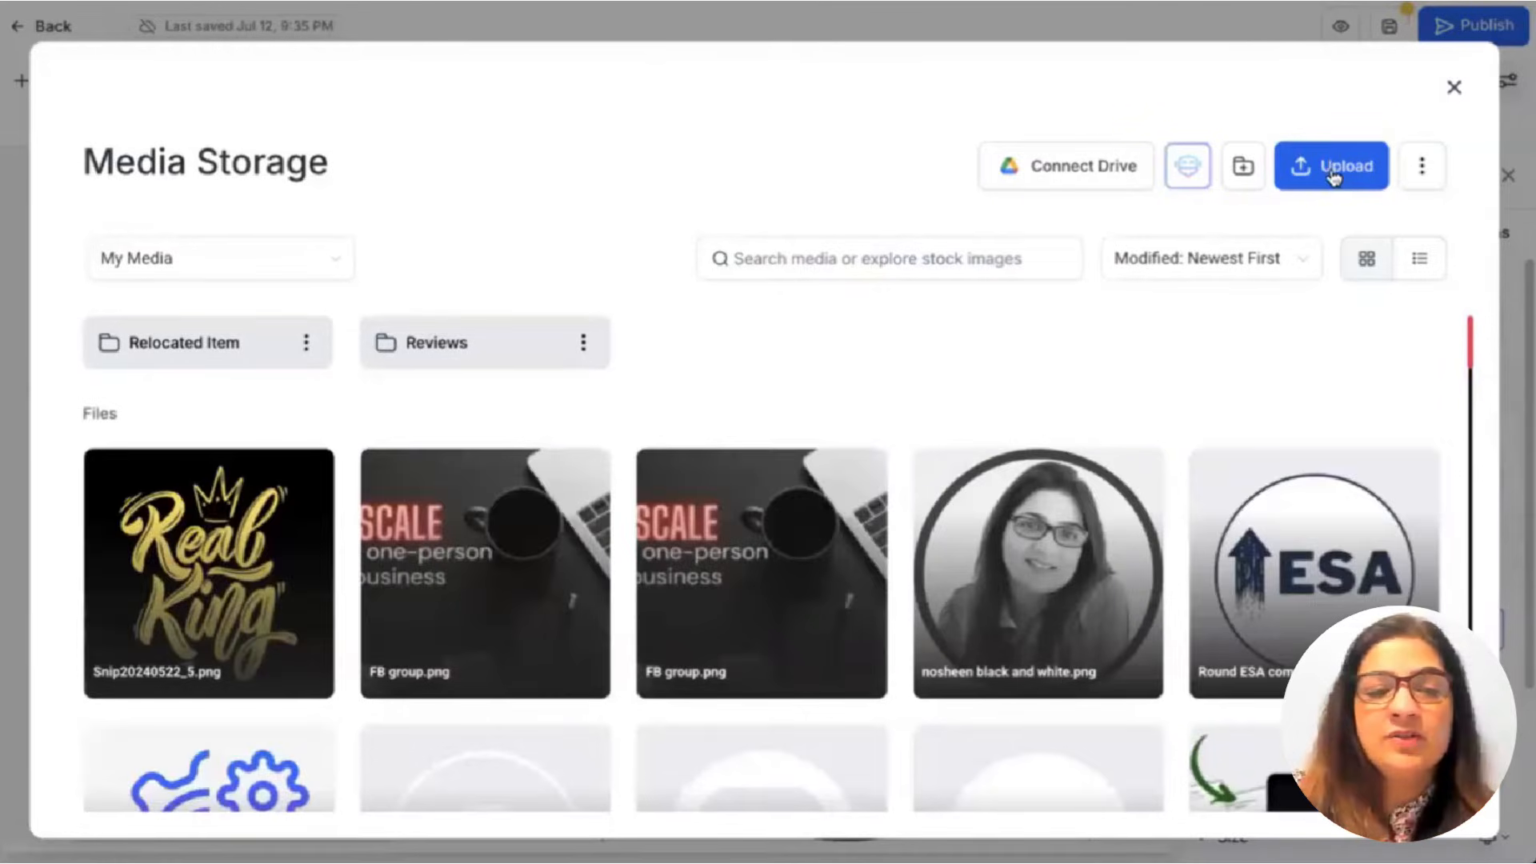
pyautogui.moveTo(463, 590)
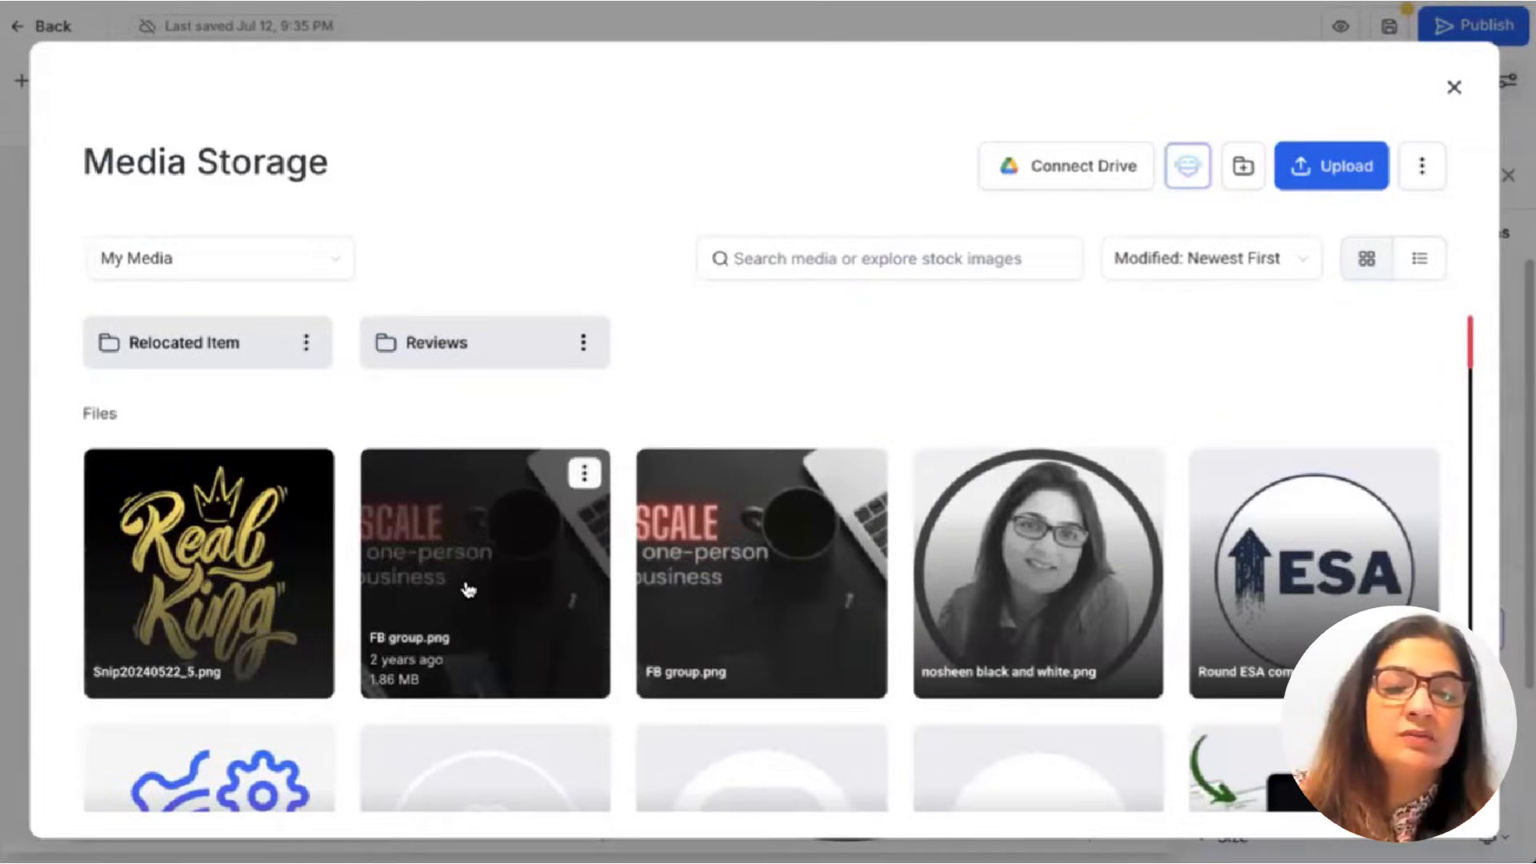
pyautogui.click(809, 540)
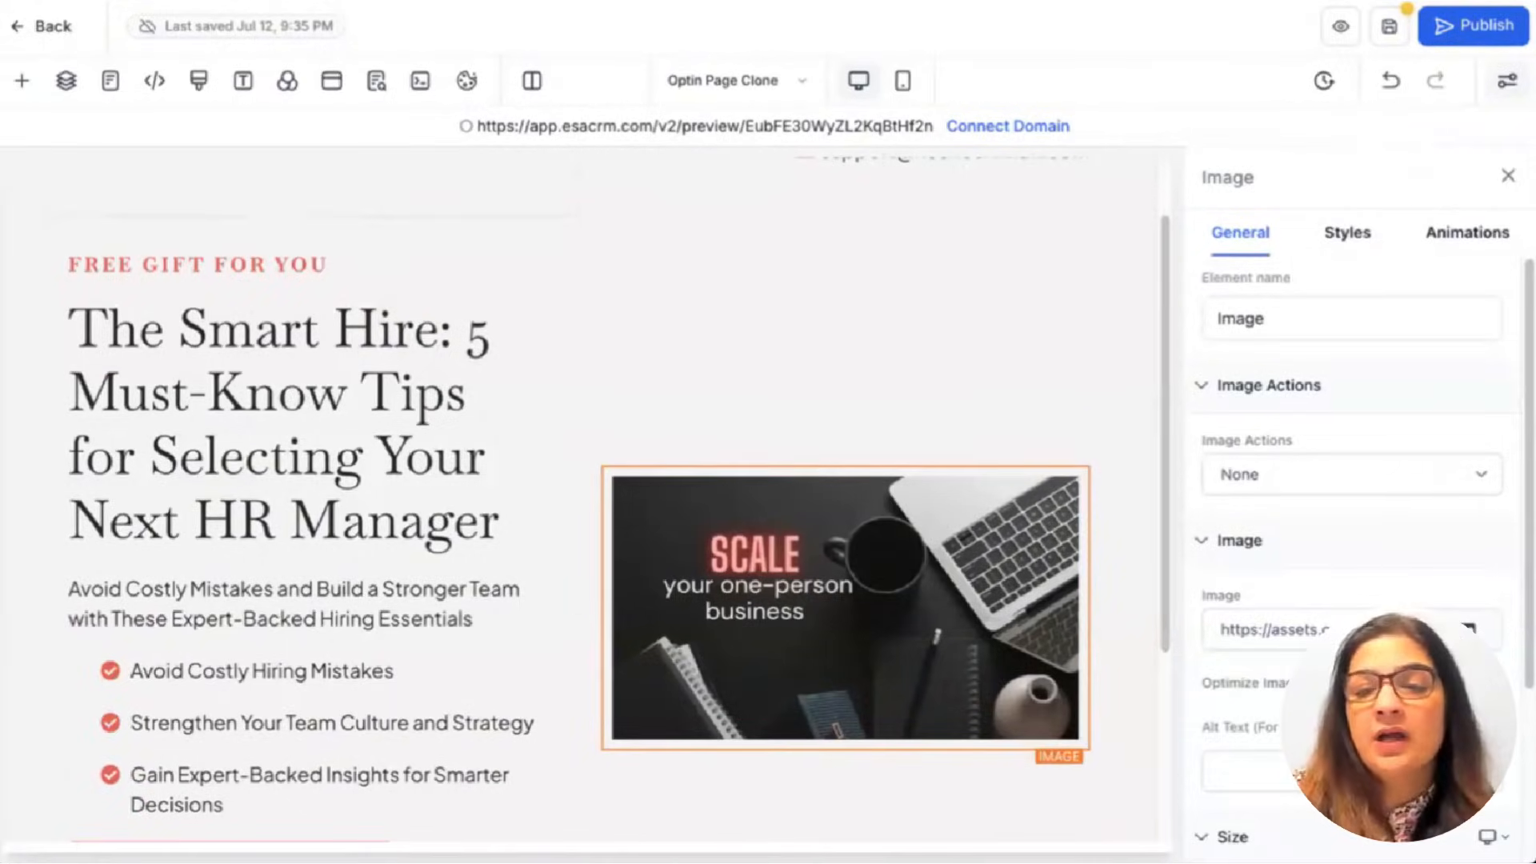
pyautogui.click(1469, 629)
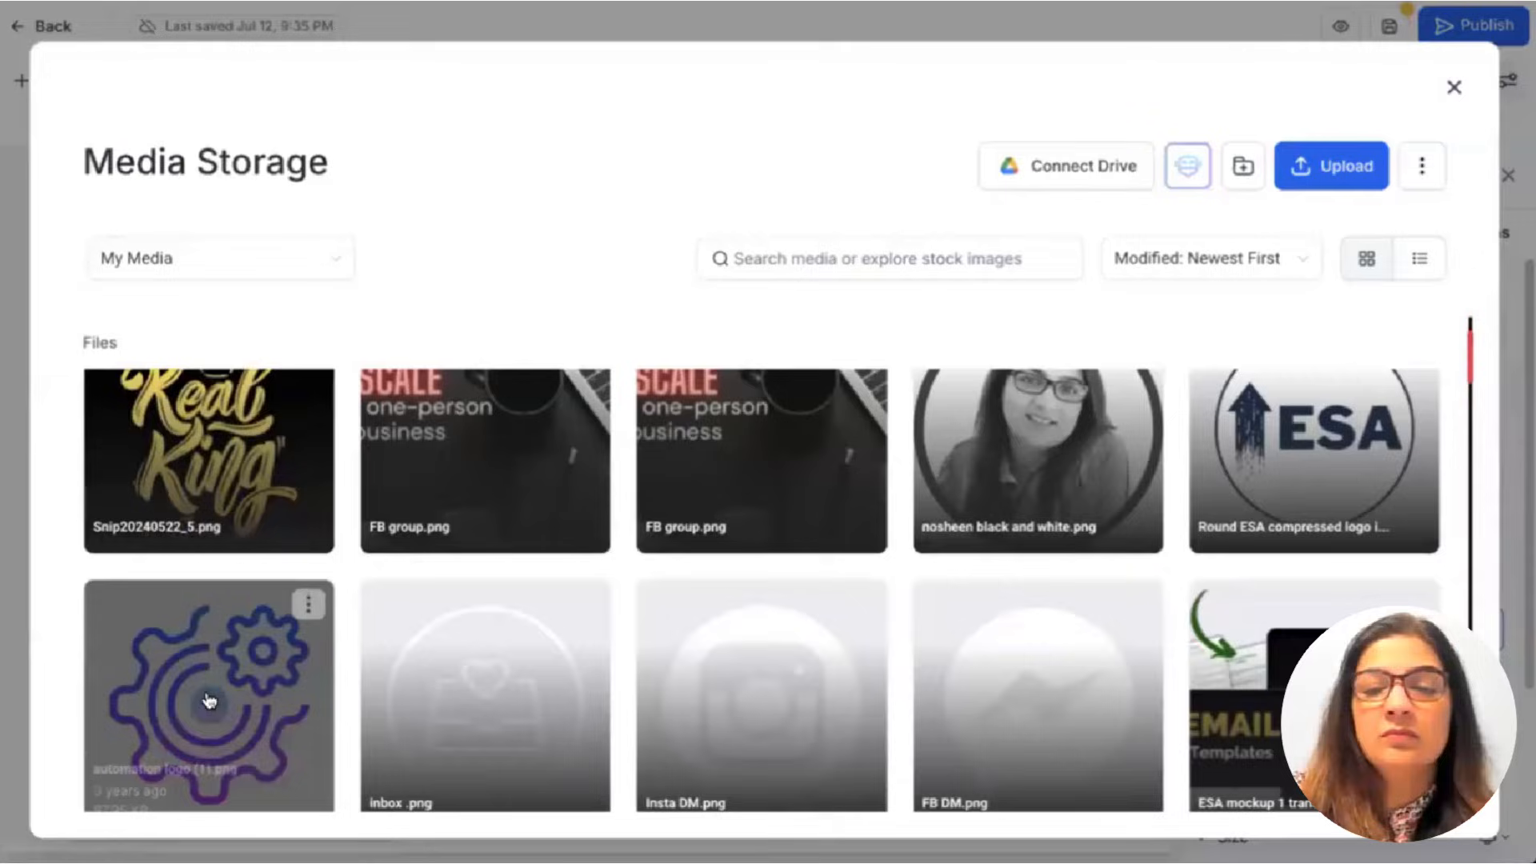
pyautogui.click(206, 694)
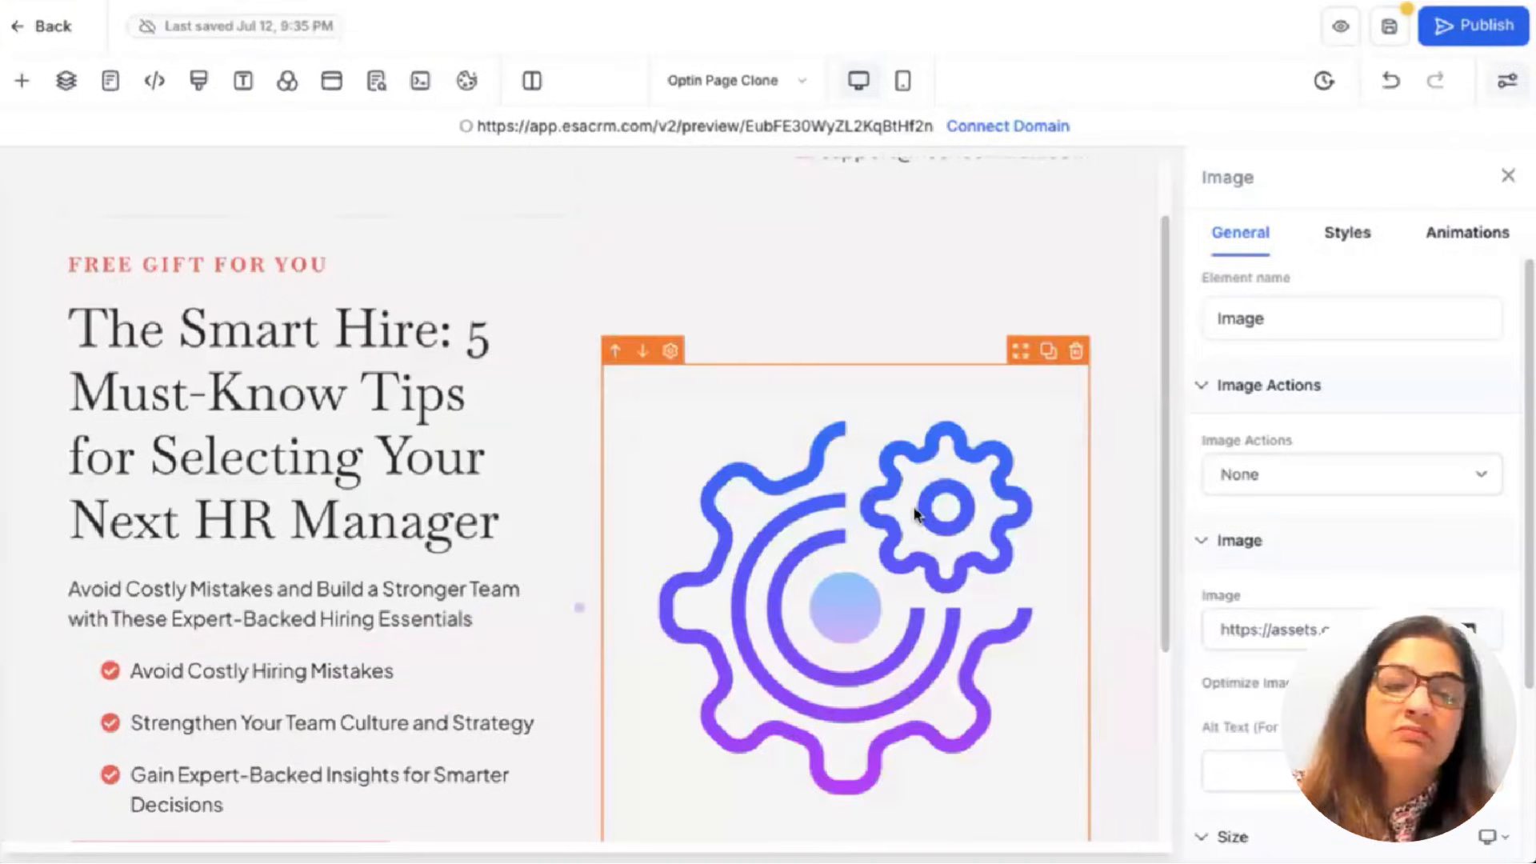
pyautogui.scroll(-3, 917, 519)
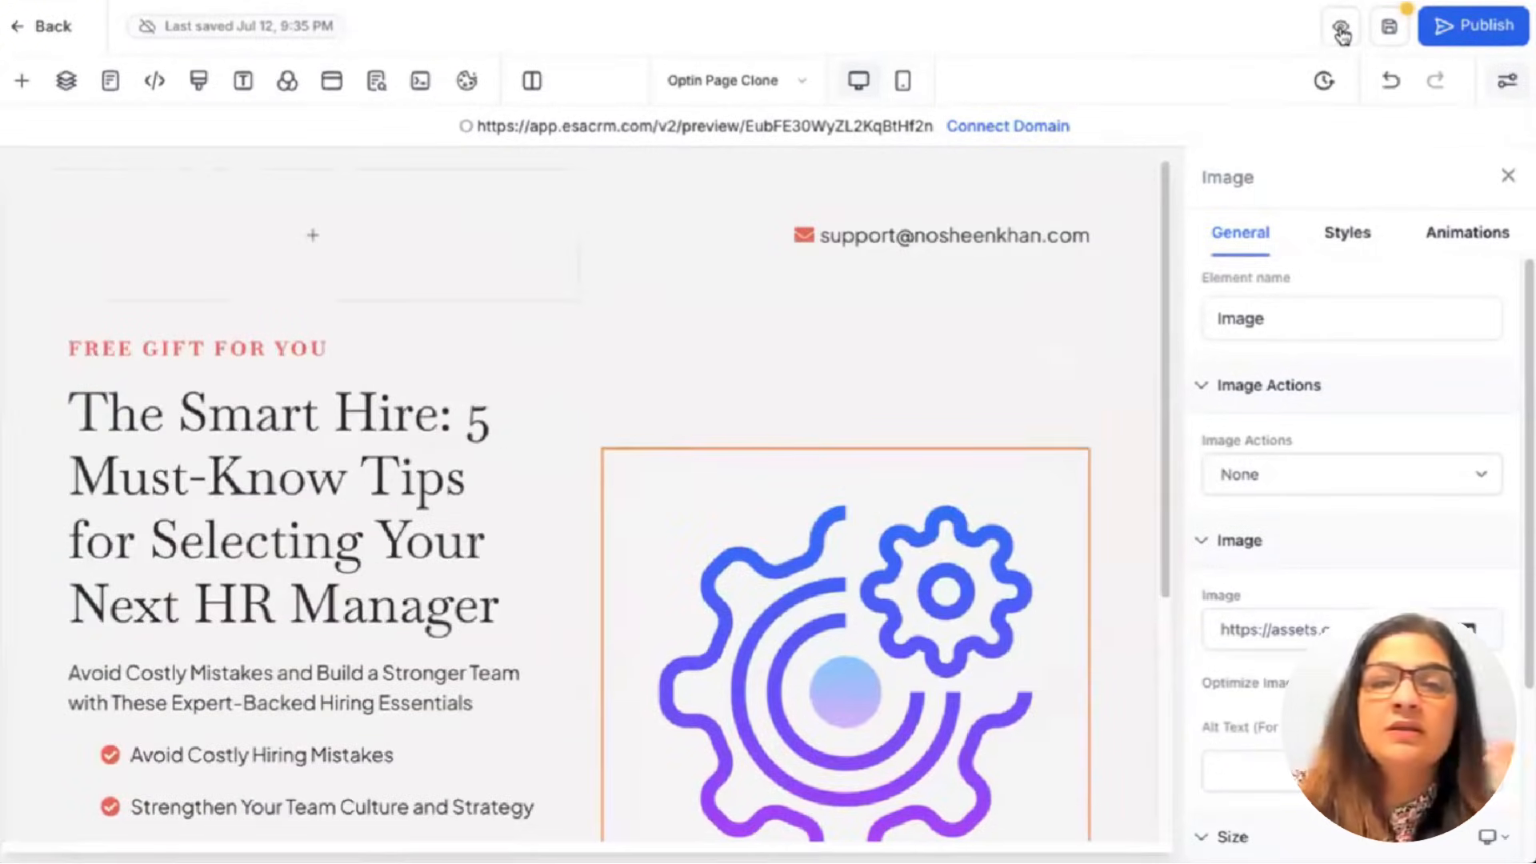
# Preview the updated optin page and test the Download Free Checklist popup form.
pyautogui.click(1389, 26)
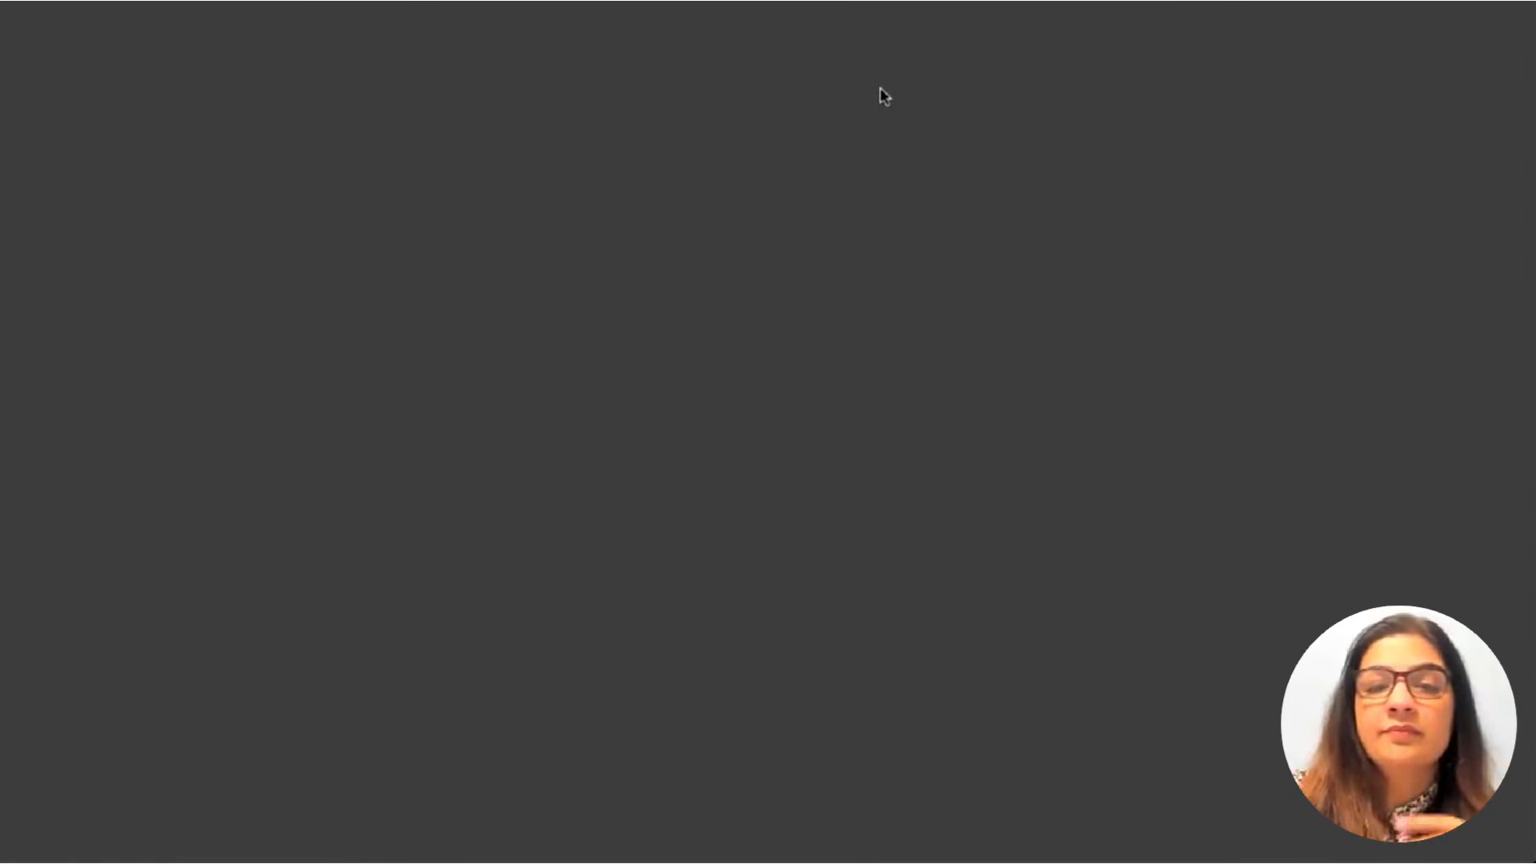
pyautogui.scroll(-2, 905, 272)
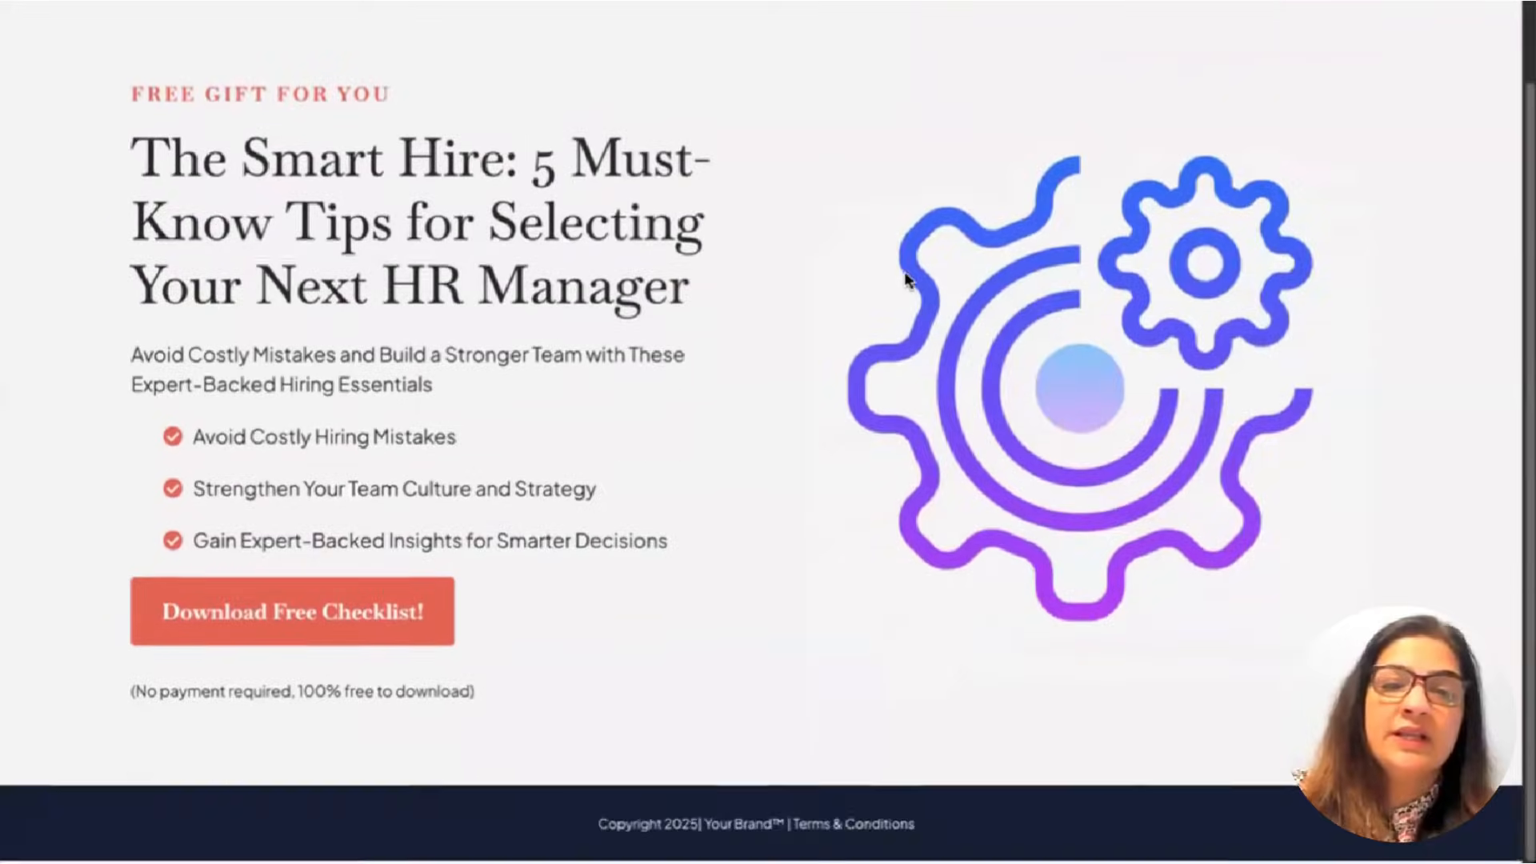
pyautogui.scroll(2, 888, 288)
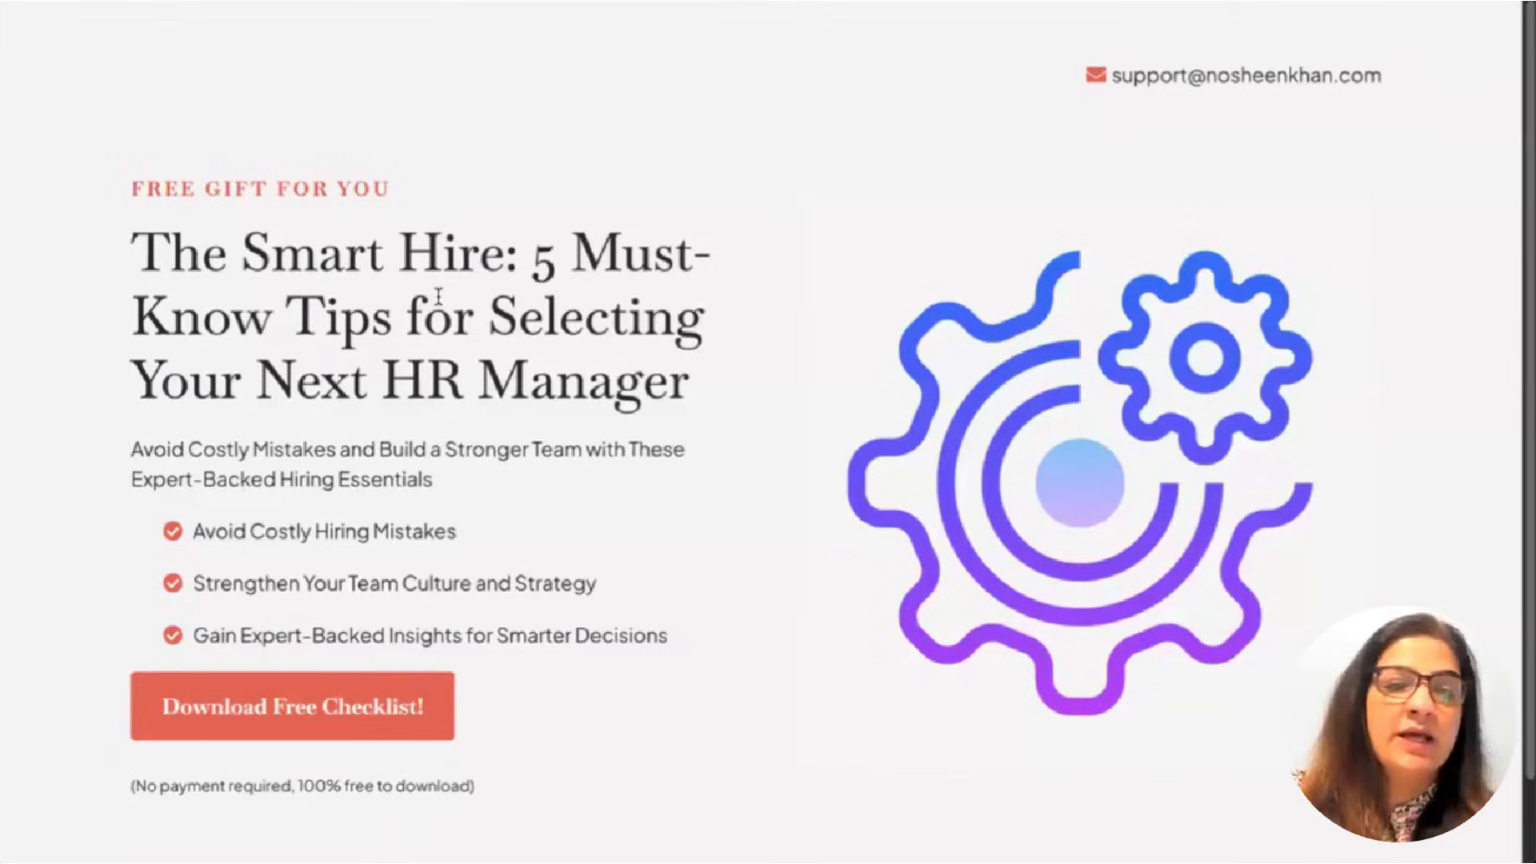
pyautogui.moveTo(138, 244); pyautogui.dragTo(772, 228)
pyautogui.click(806, 196)
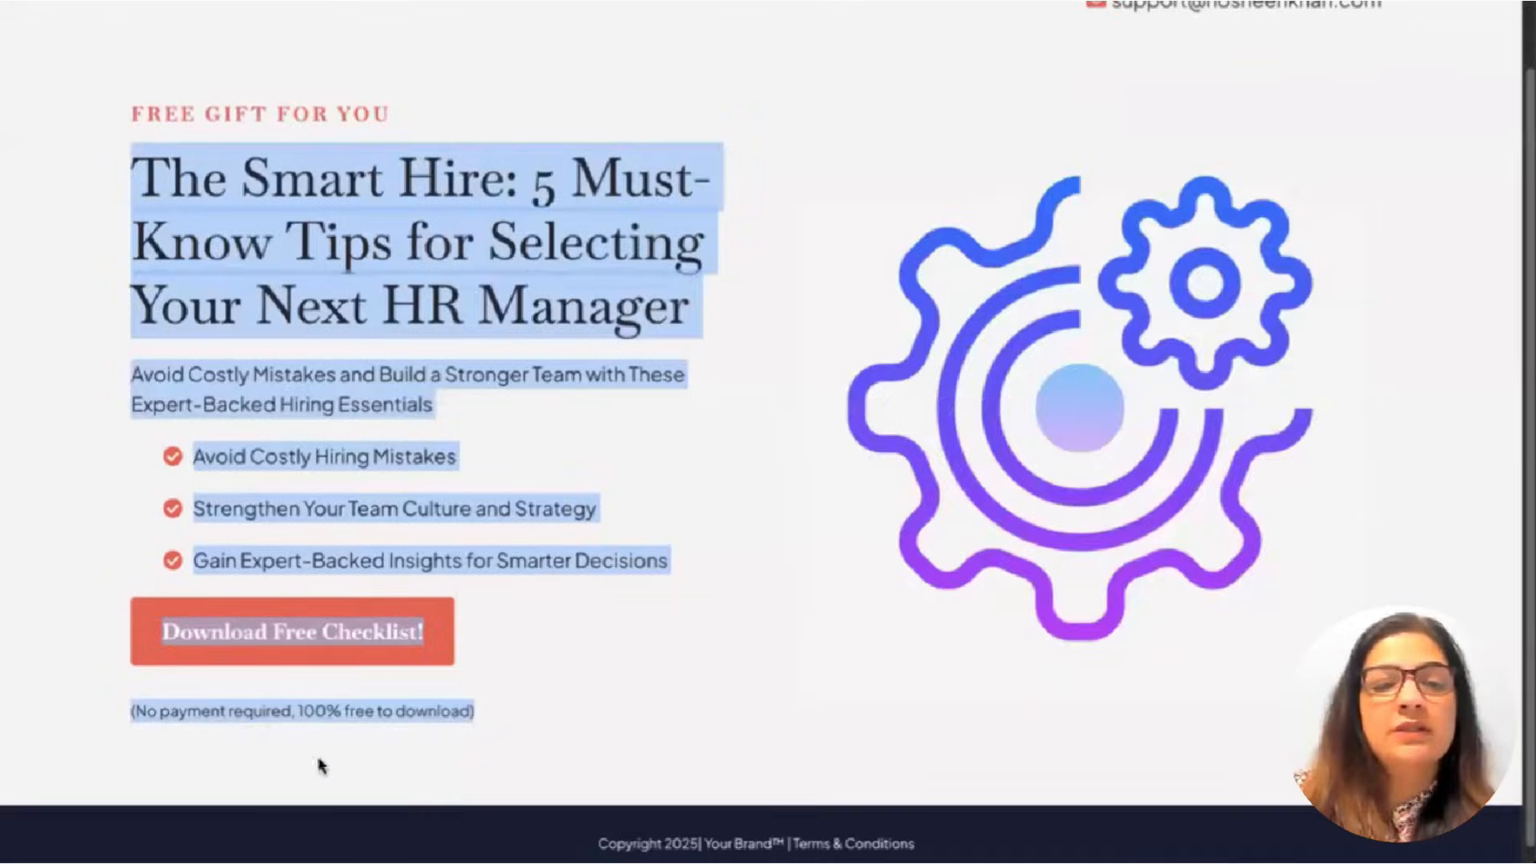
pyautogui.click(327, 644)
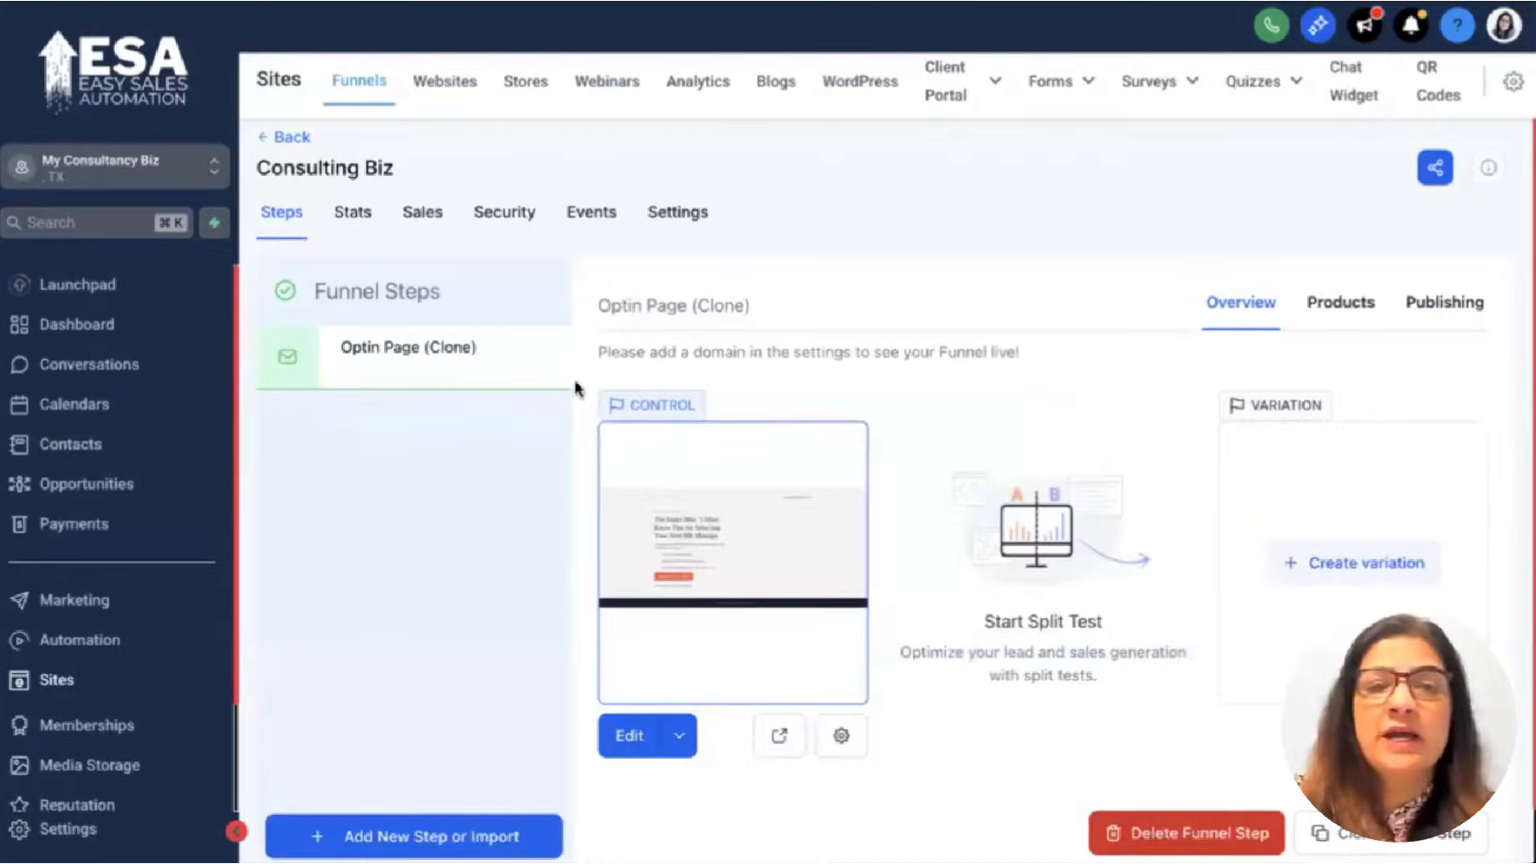
# Create a new form in Forms Builder, inspect its consent block, then leave it unsaved.
pyautogui.moveTo(1066, 90)
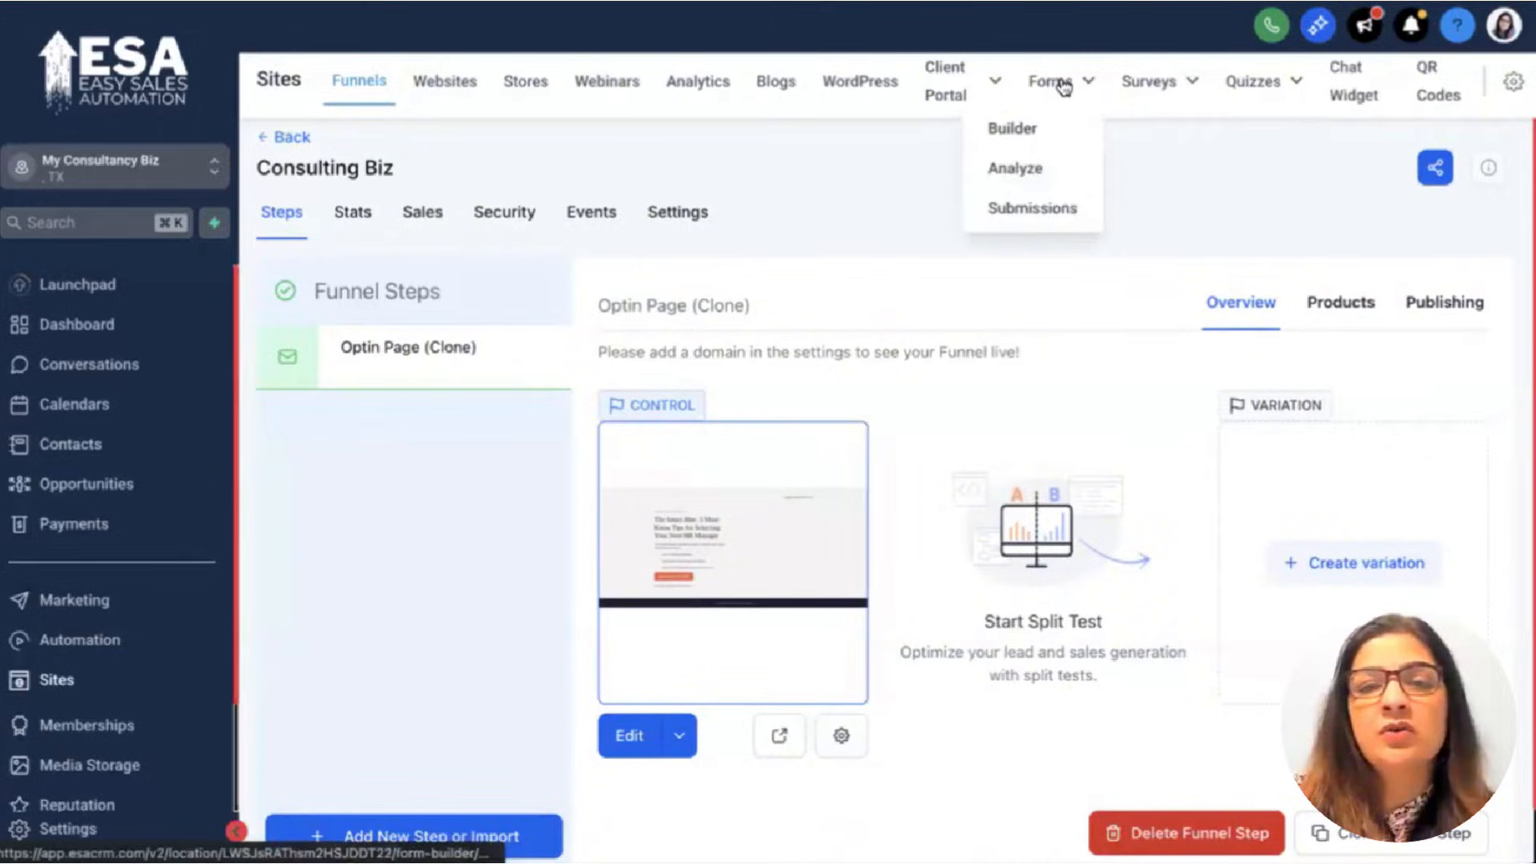
pyautogui.click(972, 121)
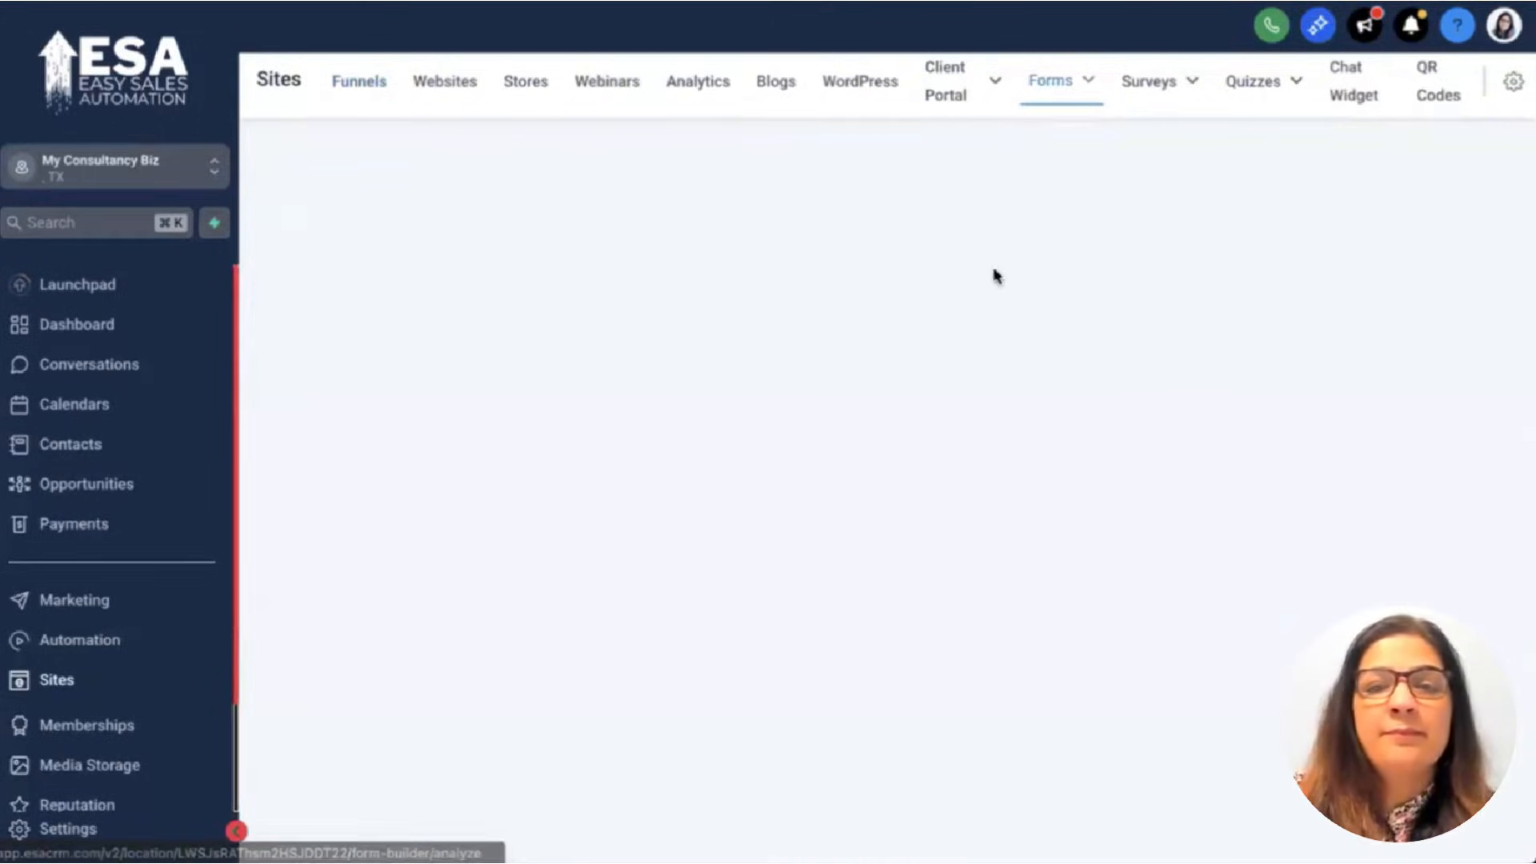
pyautogui.click(1432, 159)
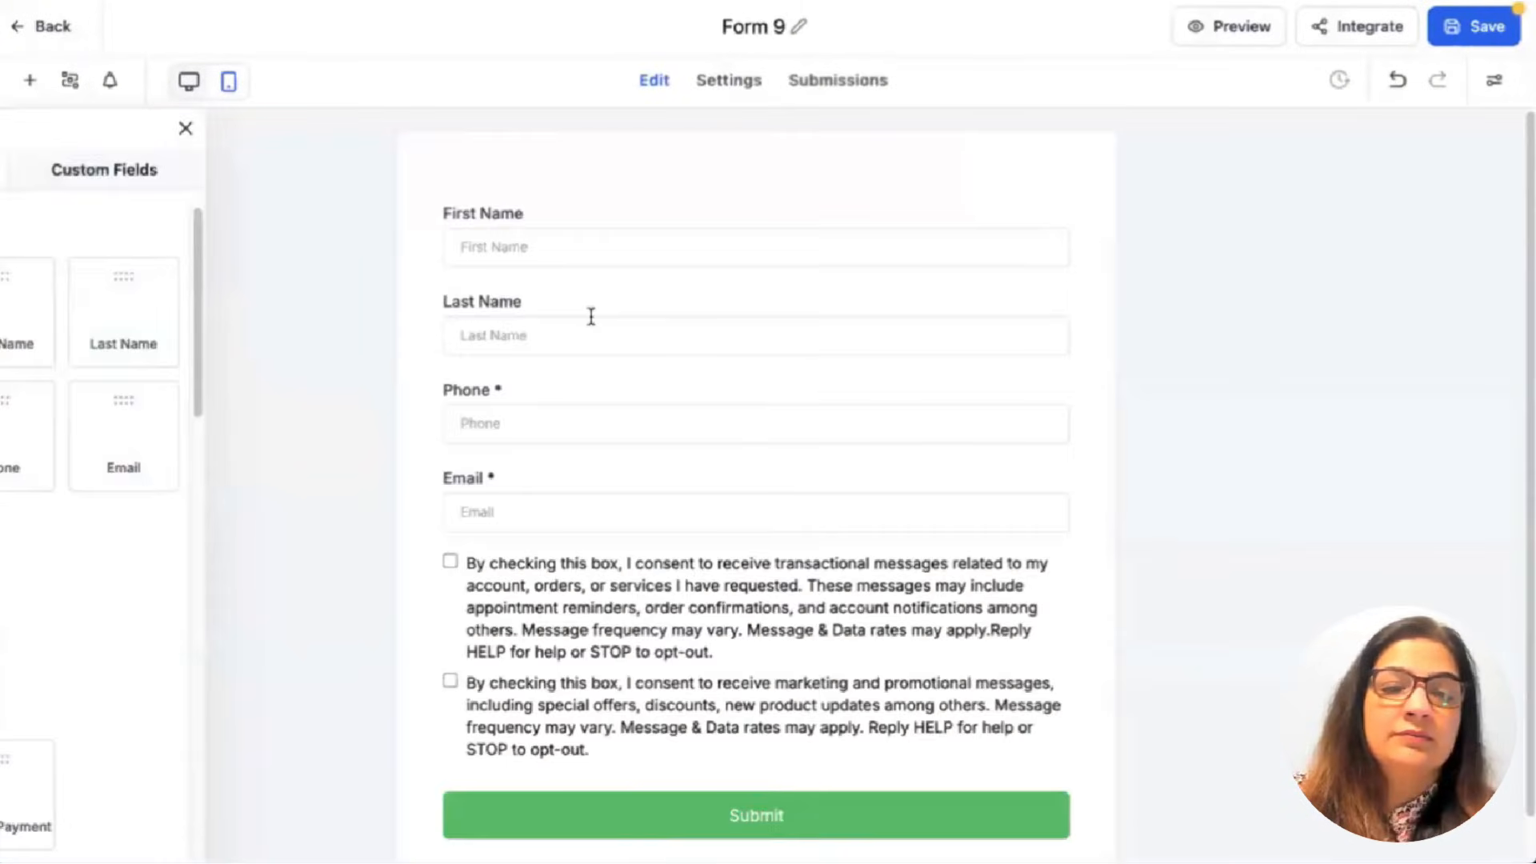
pyautogui.click(685, 634)
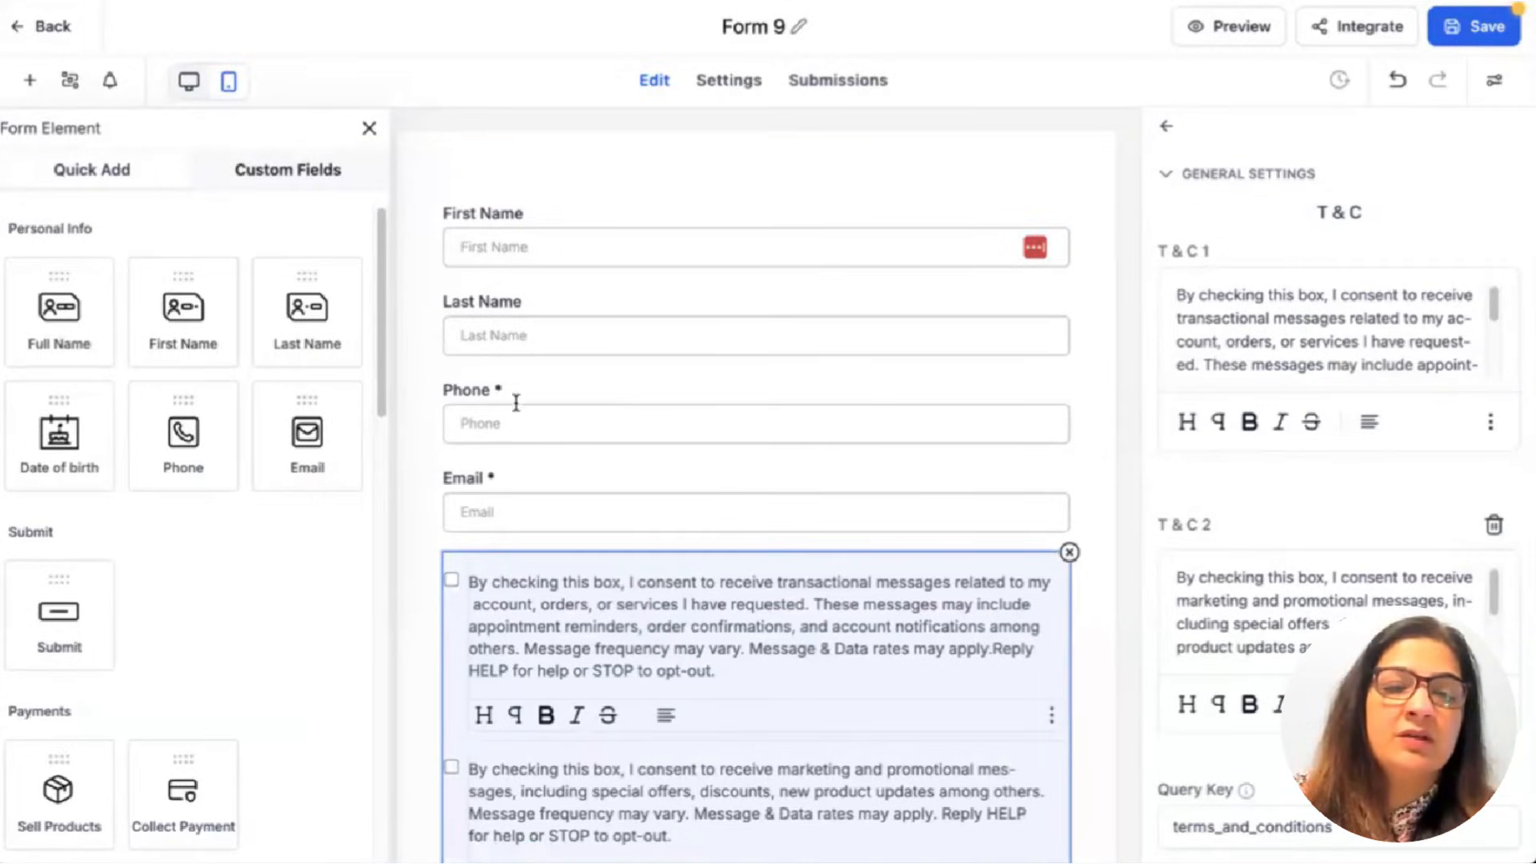
pyautogui.click(54, 29)
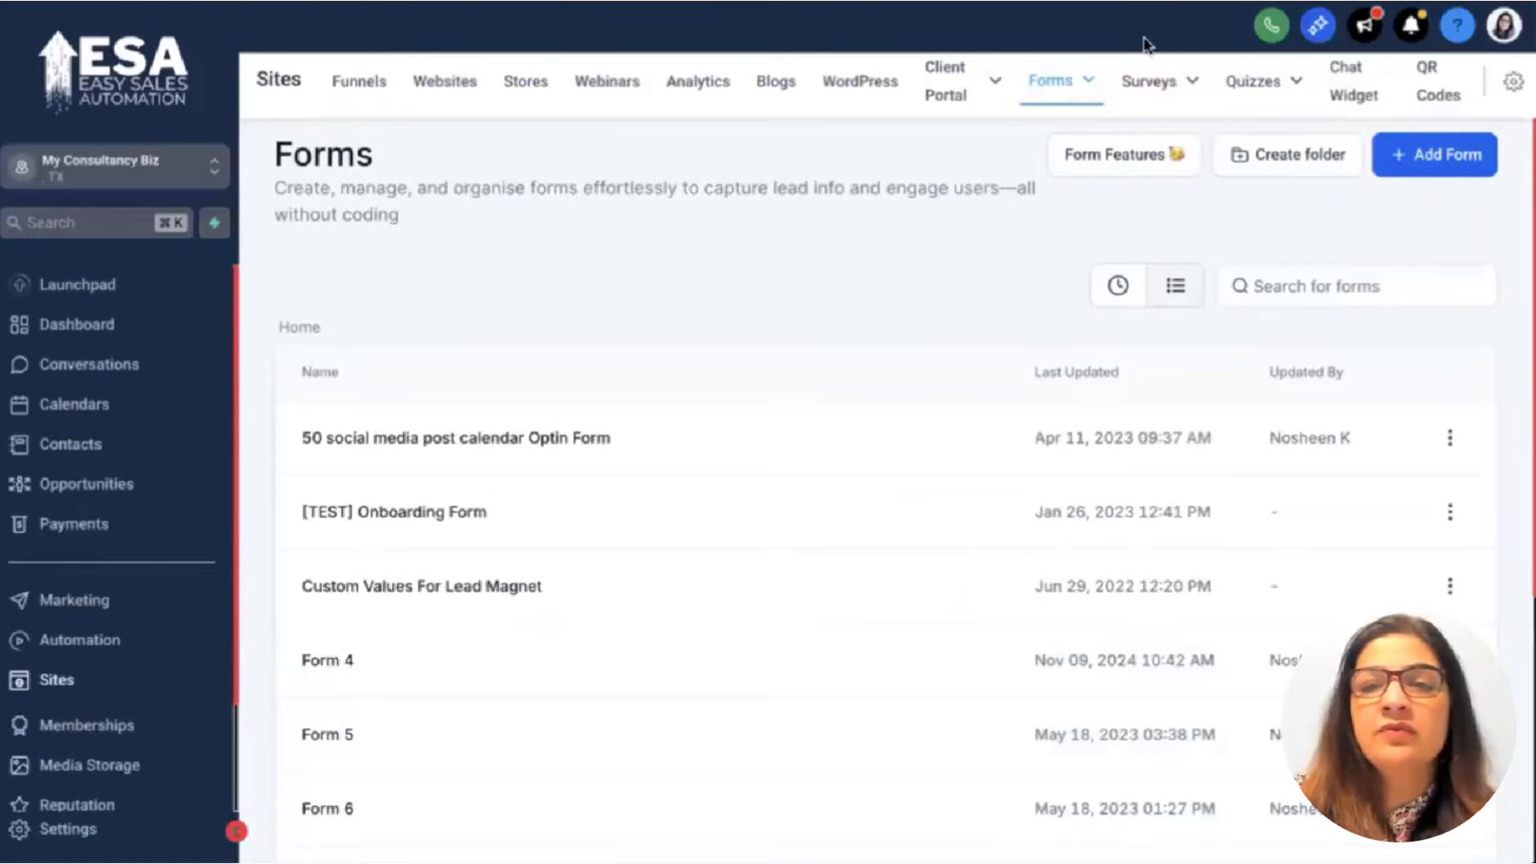
# Browse the form Template Library, loading more templates, then close it.
pyautogui.moveTo(1048, 83)
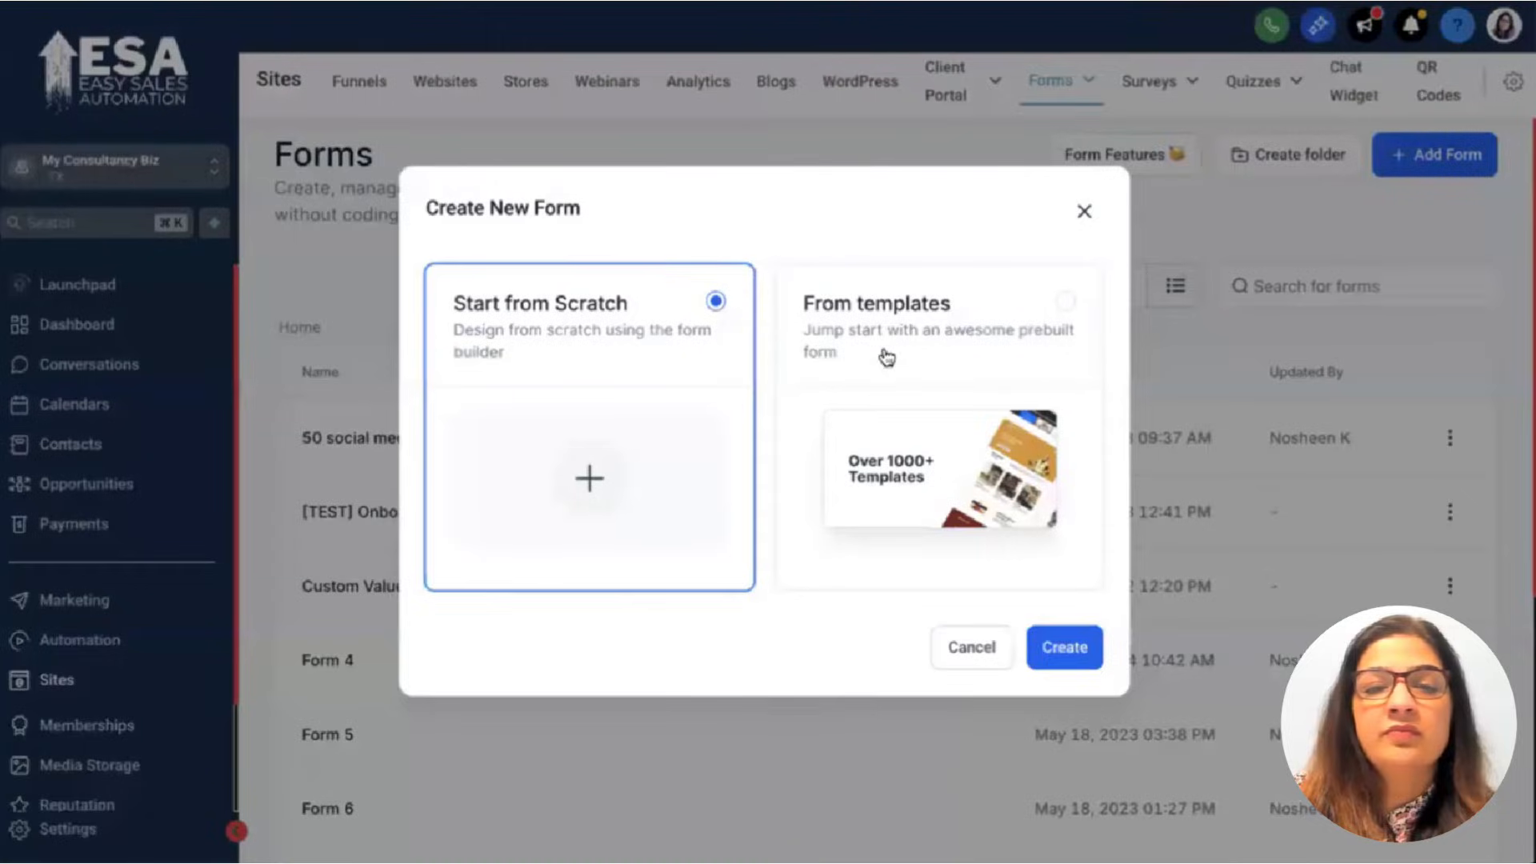
pyautogui.click(880, 353)
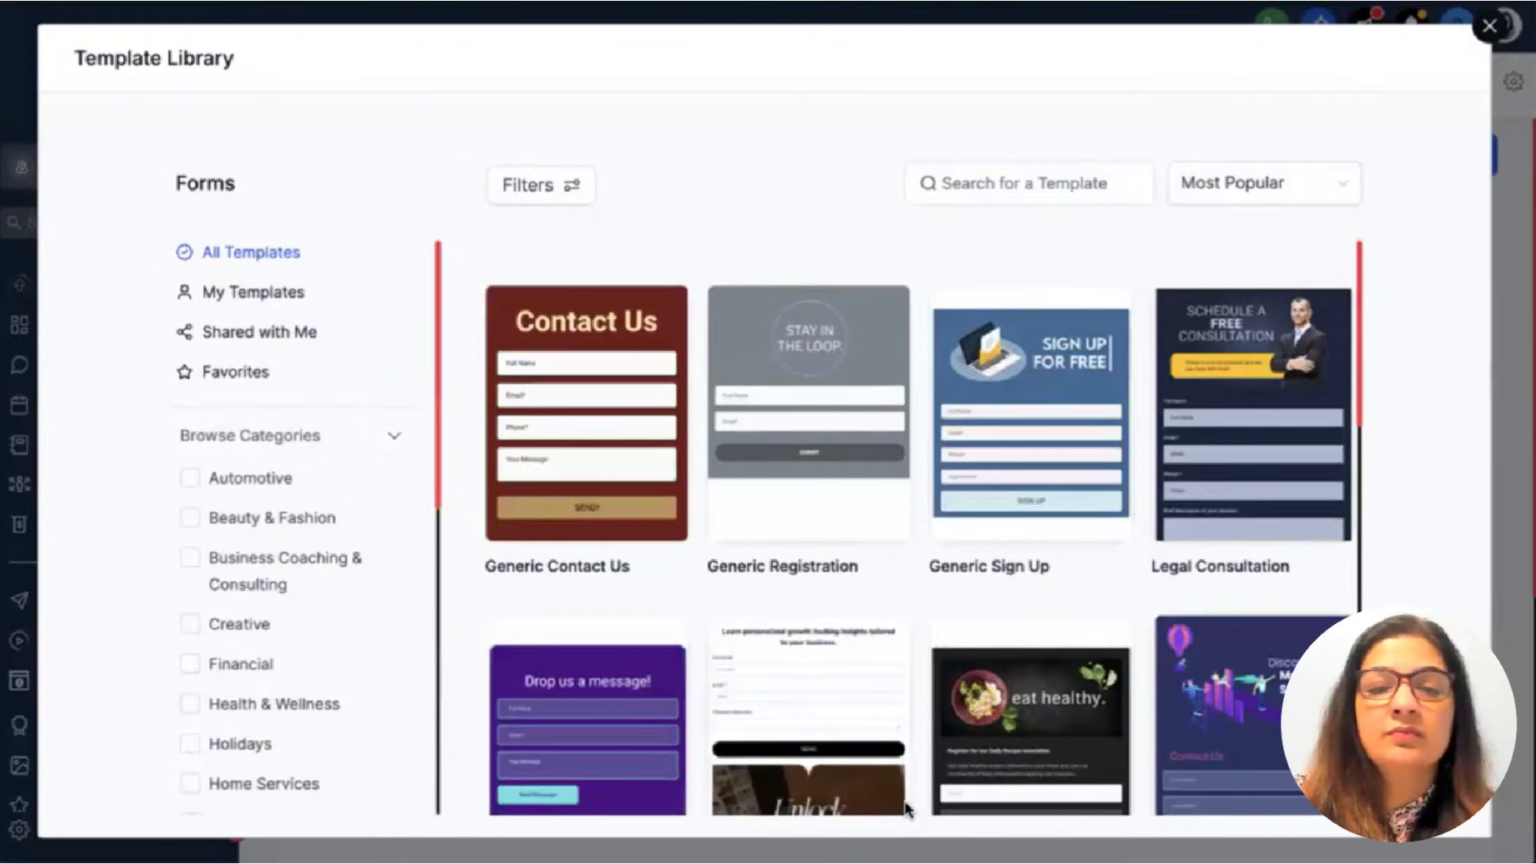
pyautogui.scroll(-10, 906, 810)
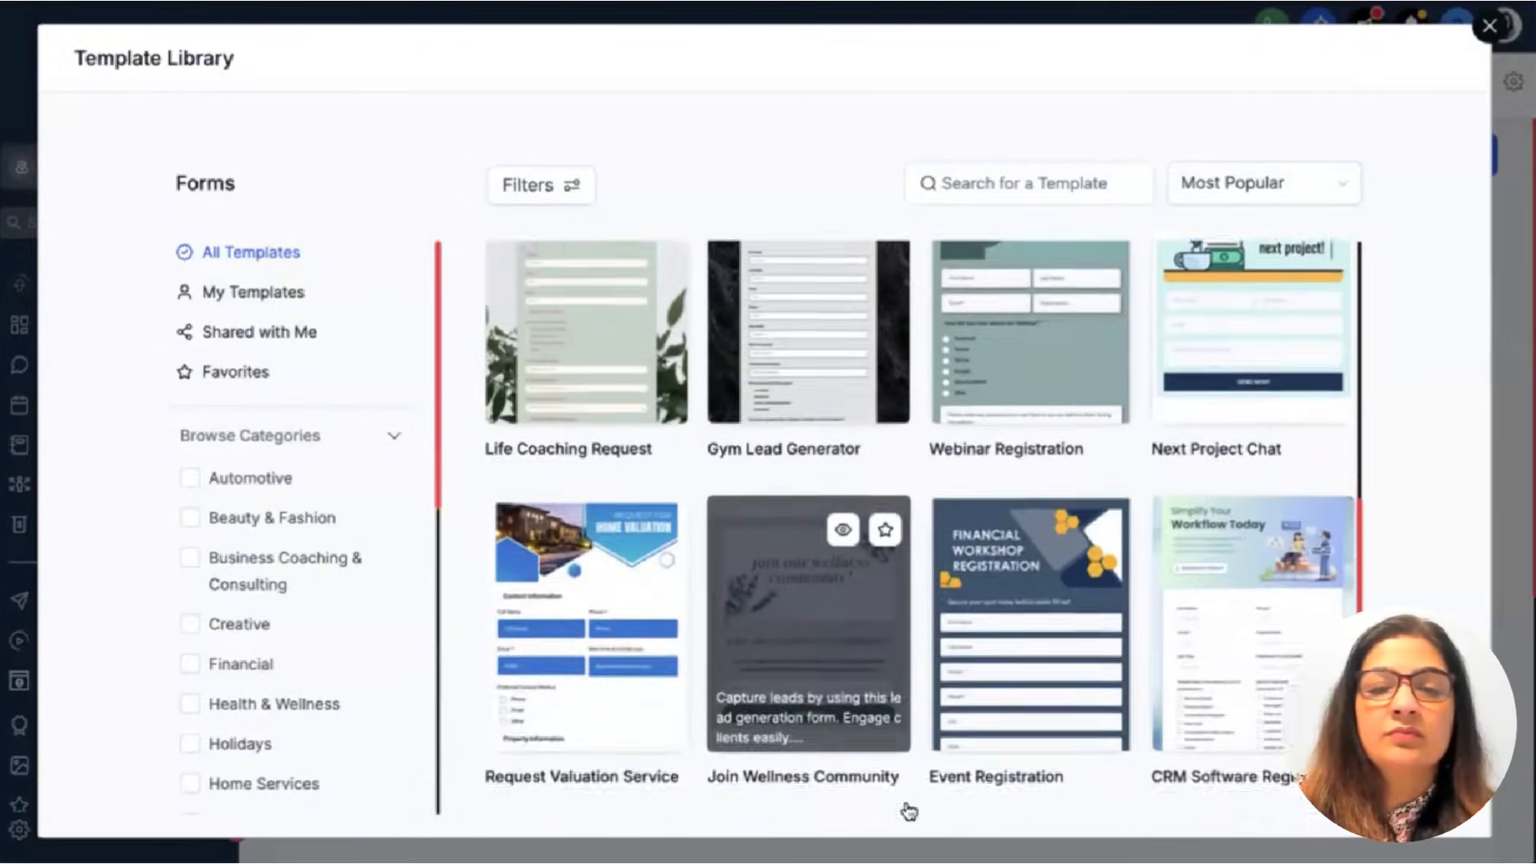
pyautogui.scroll(-5, 908, 809)
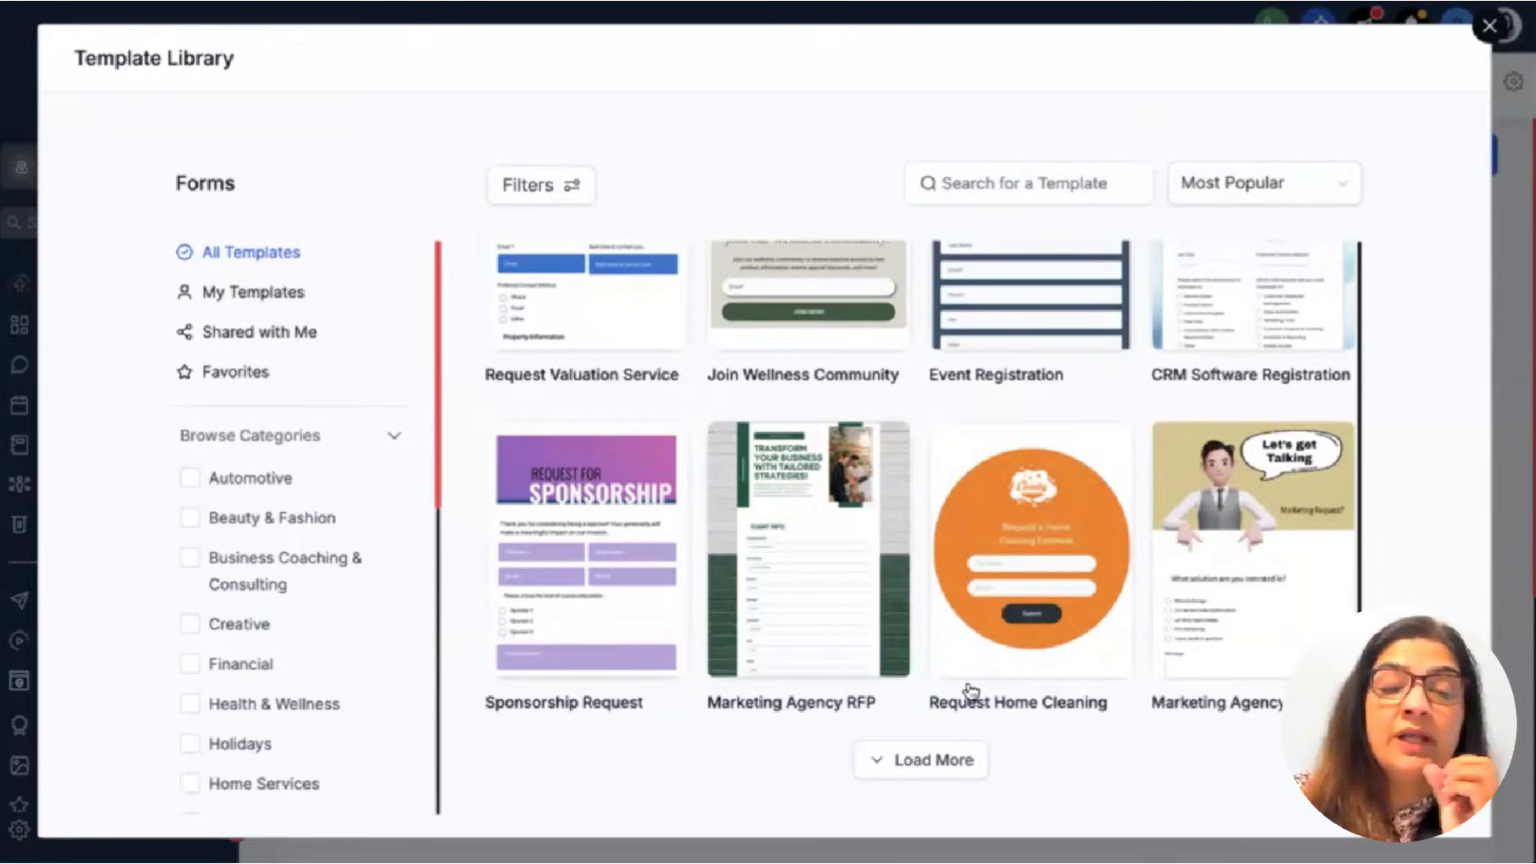
pyautogui.click(897, 764)
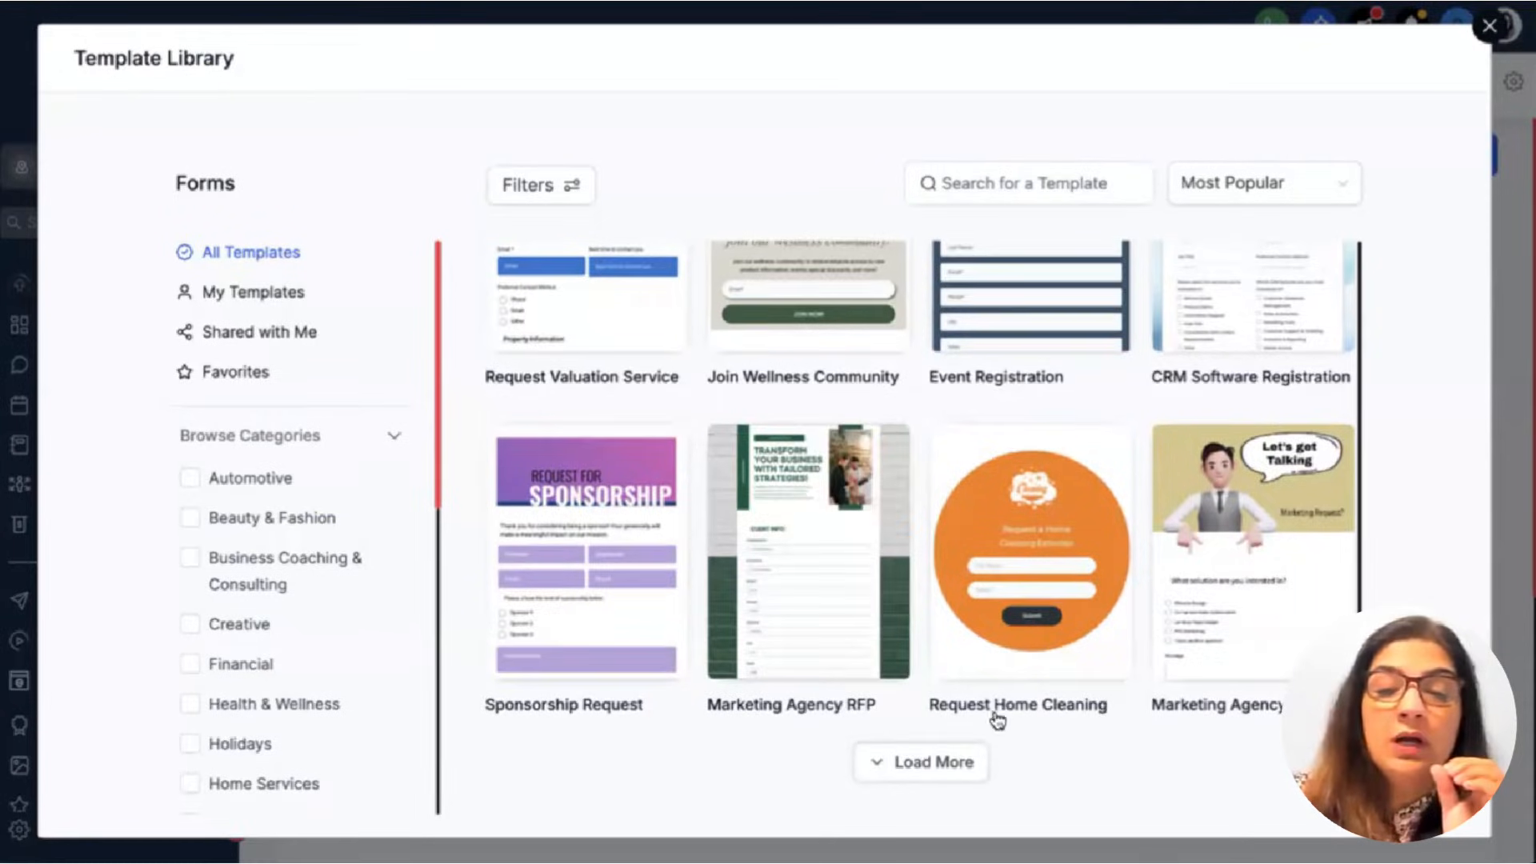
pyautogui.scroll(-6, 992, 718)
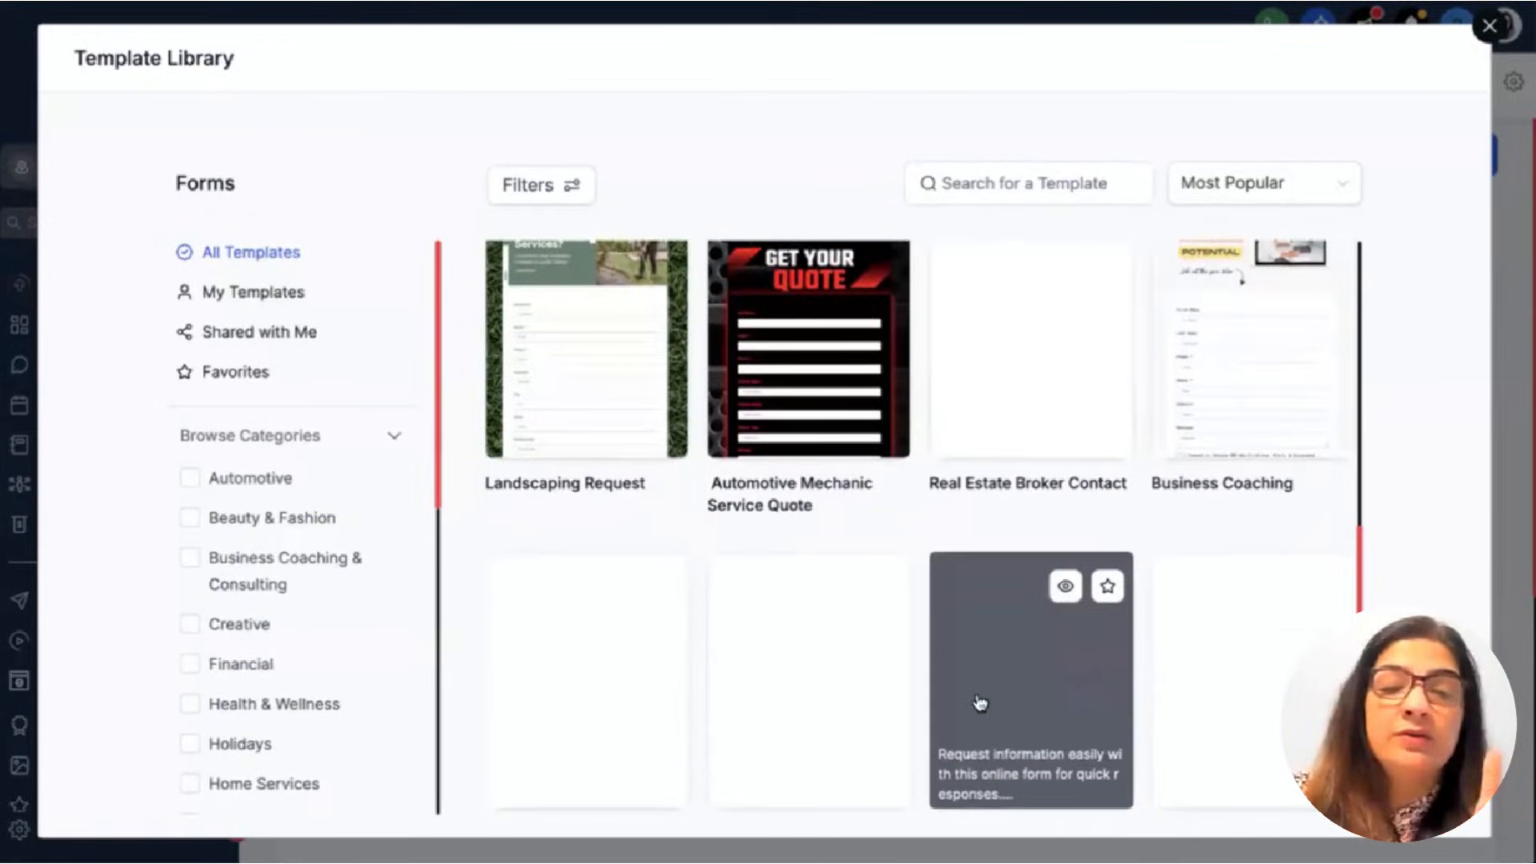
pyautogui.scroll(-3, 971, 699)
pyautogui.scroll(9, 970, 699)
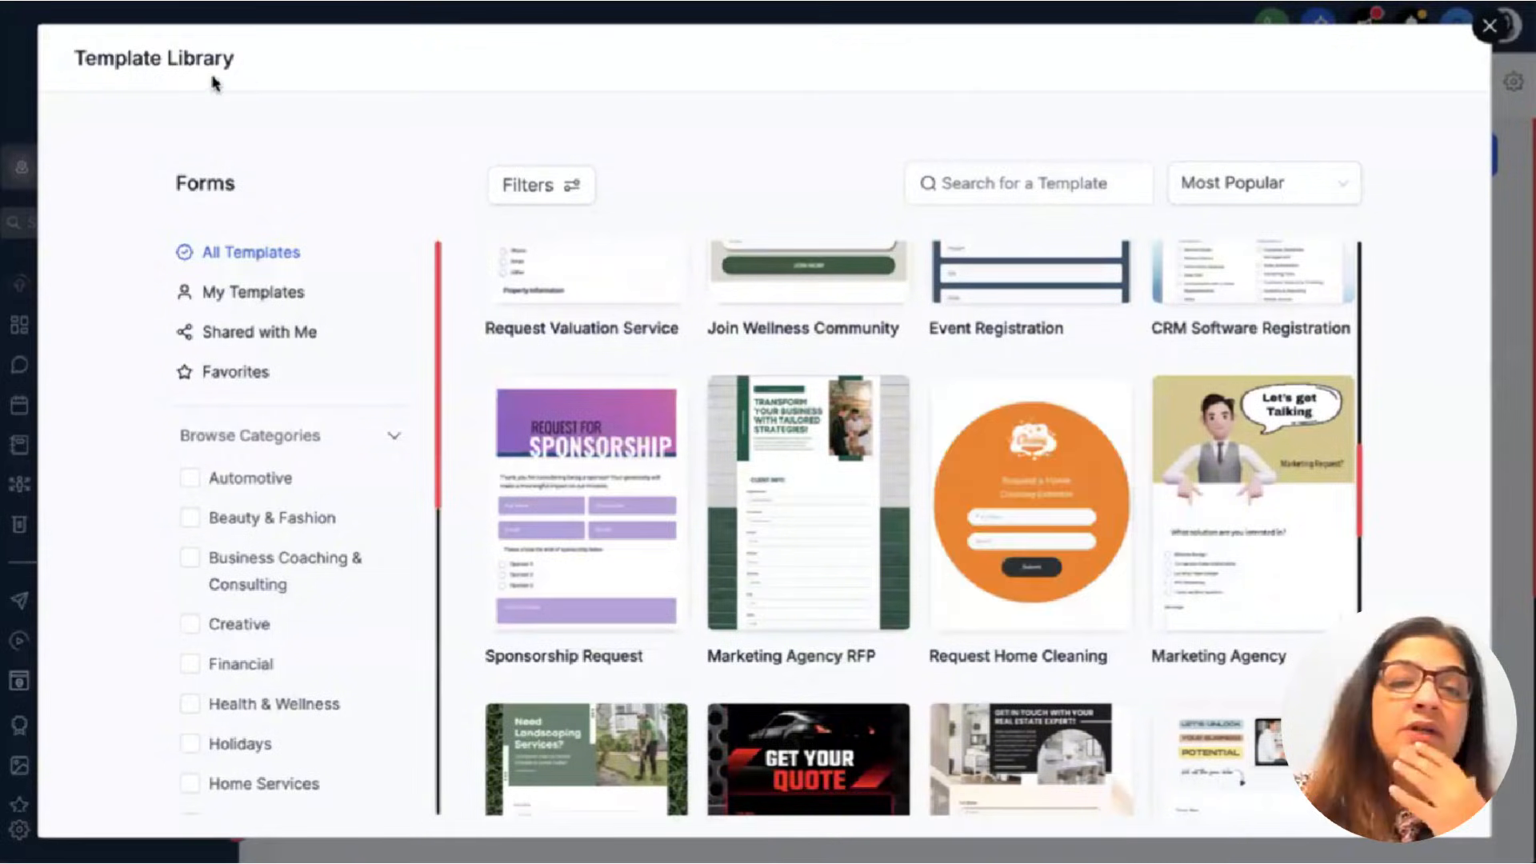
pyautogui.press('Escape')
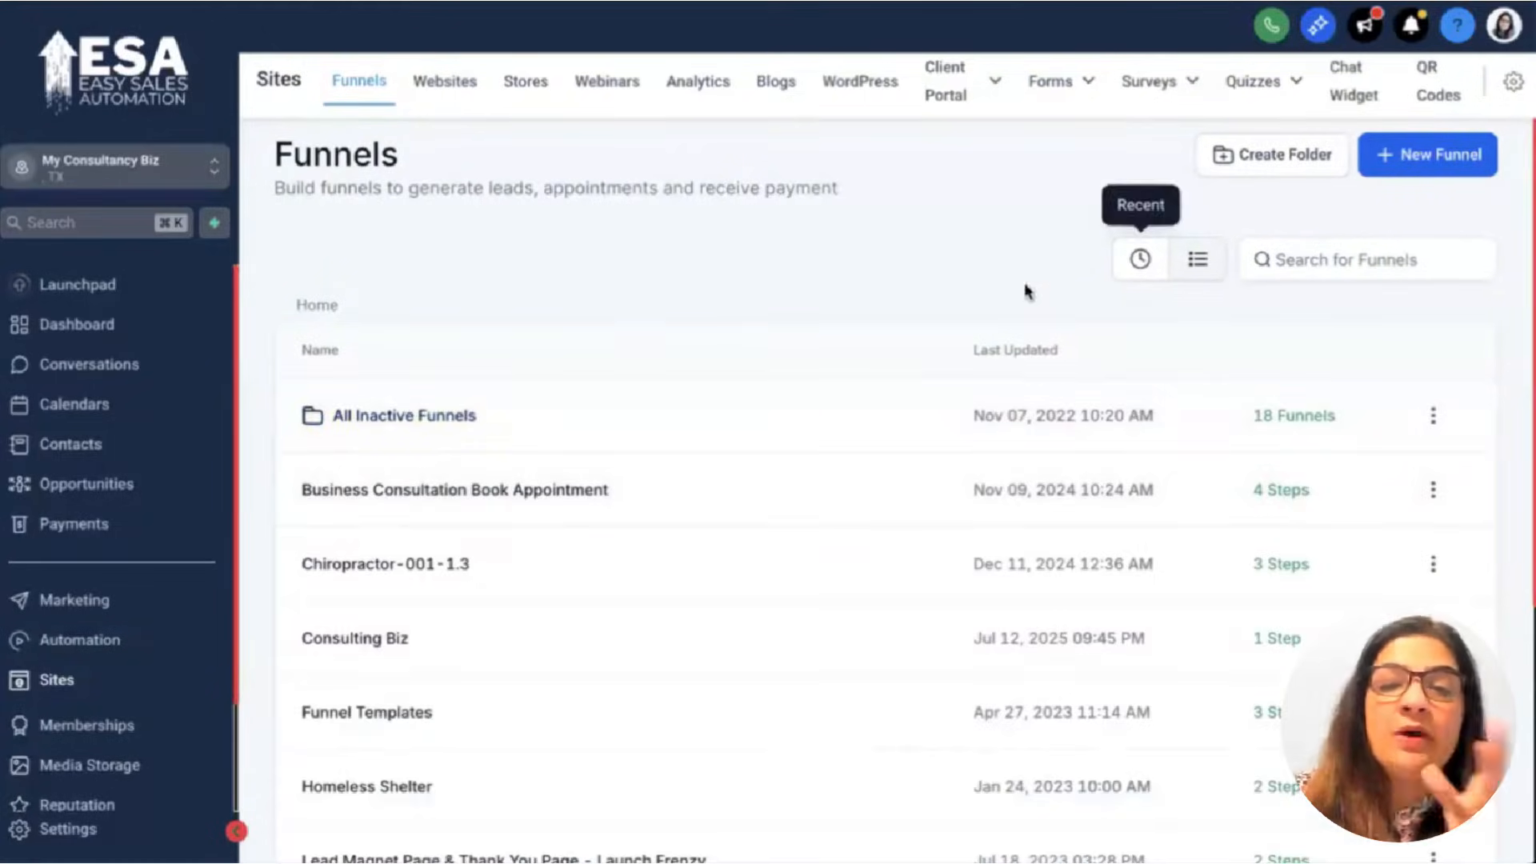
# Open the Consulting Biz funnel's opt-in page in the page editor.
pyautogui.click(1140, 259)
pyautogui.click(376, 418)
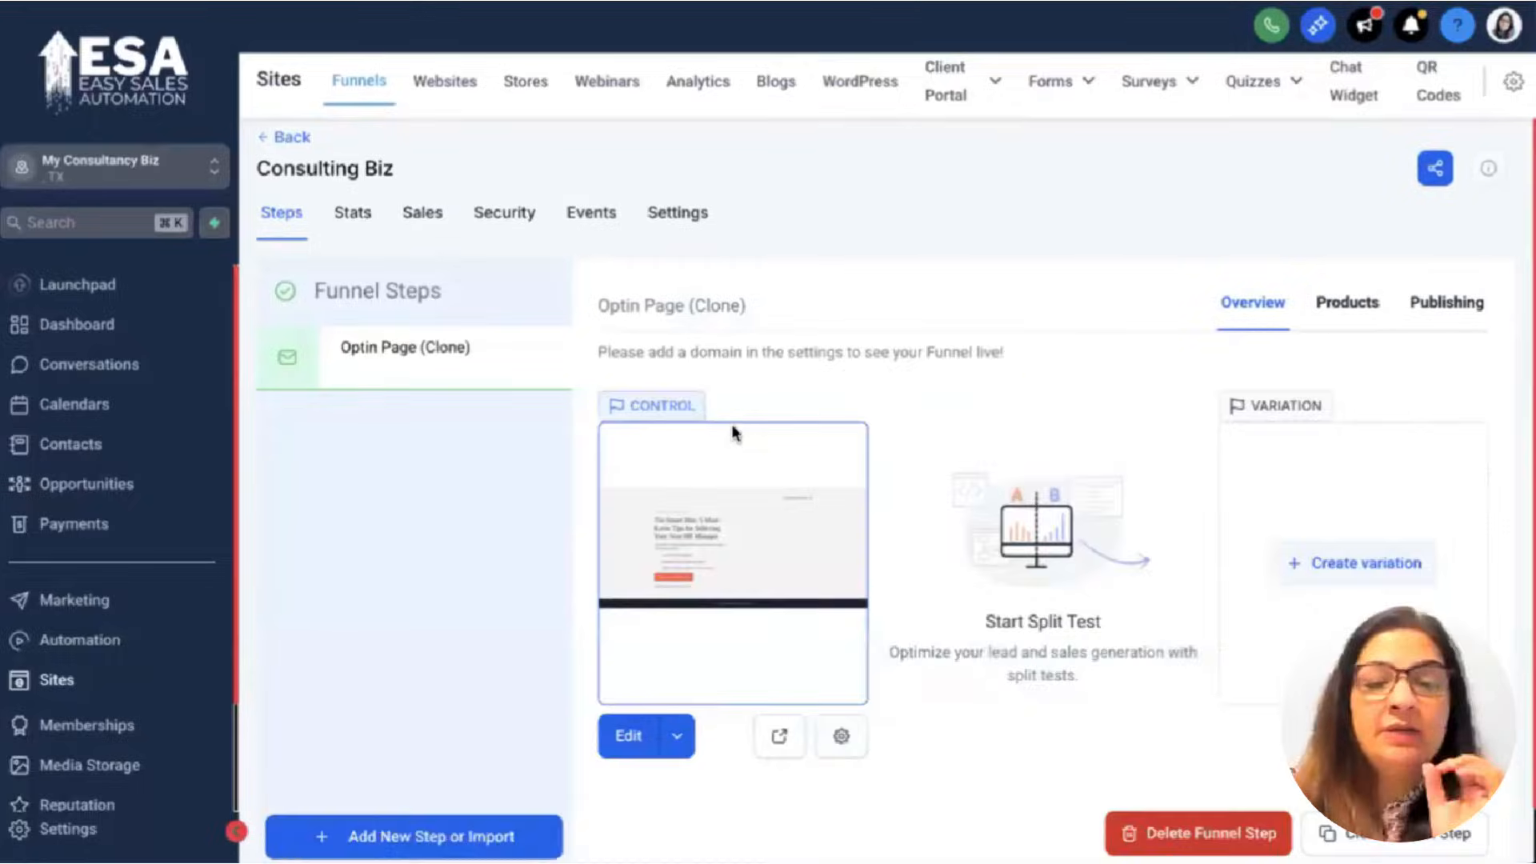
pyautogui.click(630, 749)
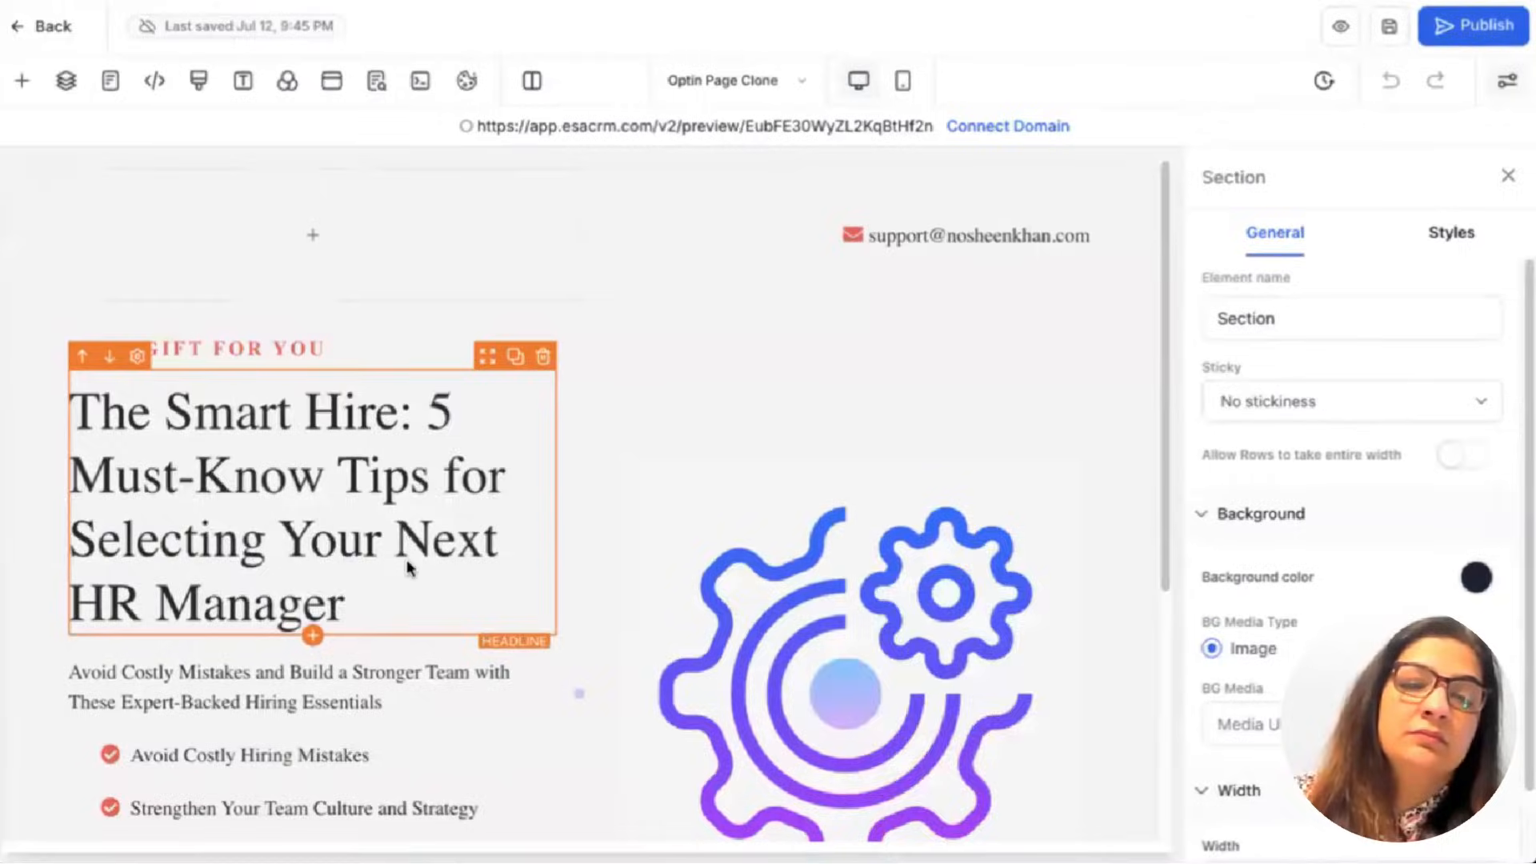
pyautogui.scroll(-4, 296, 592)
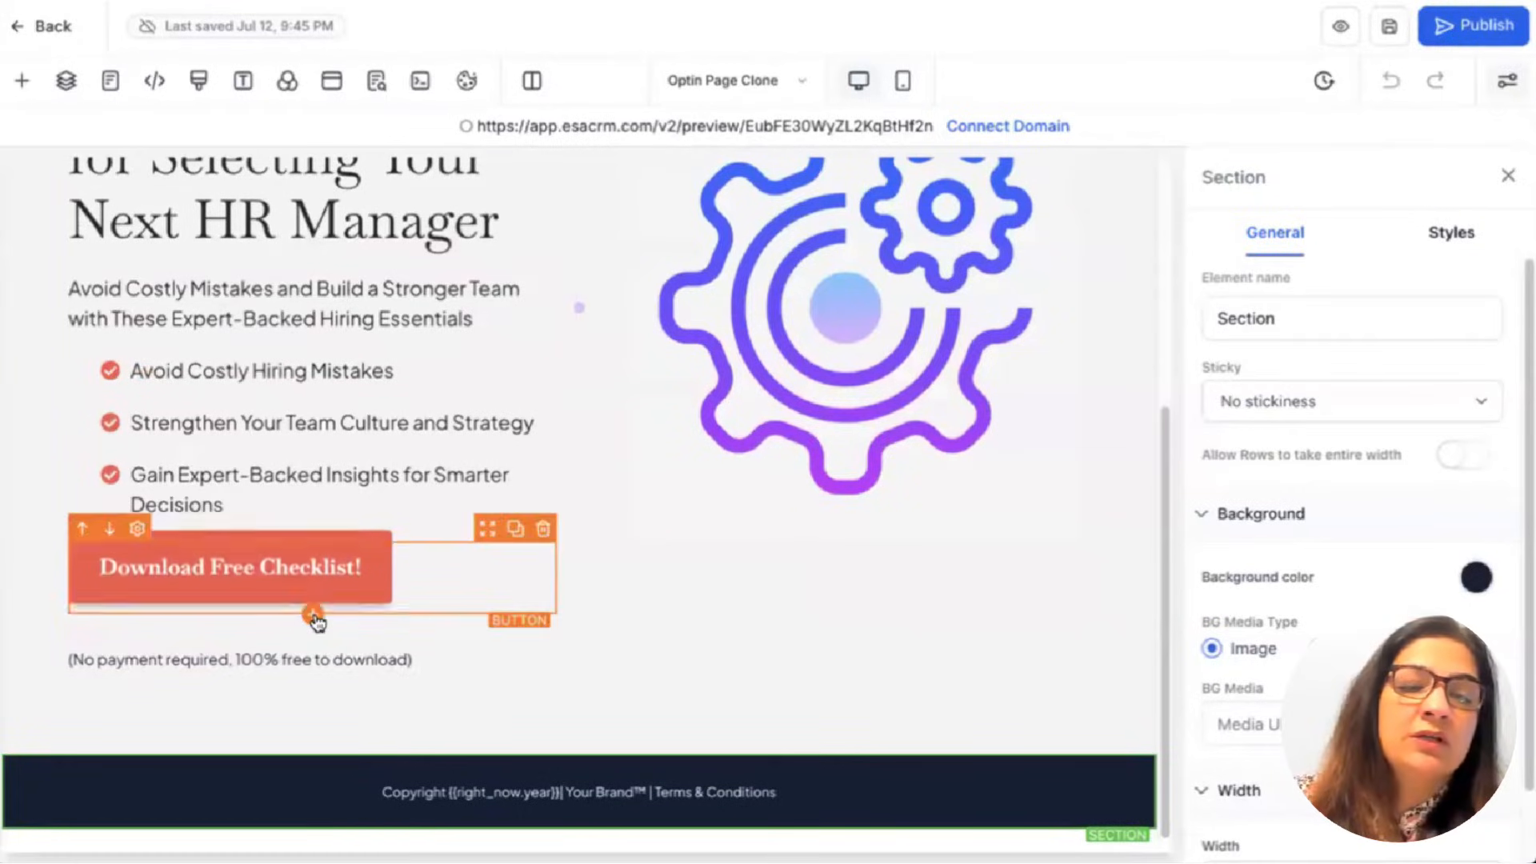
# Add a new button element beneath the Download Free Checklist button.
pyautogui.click(312, 623)
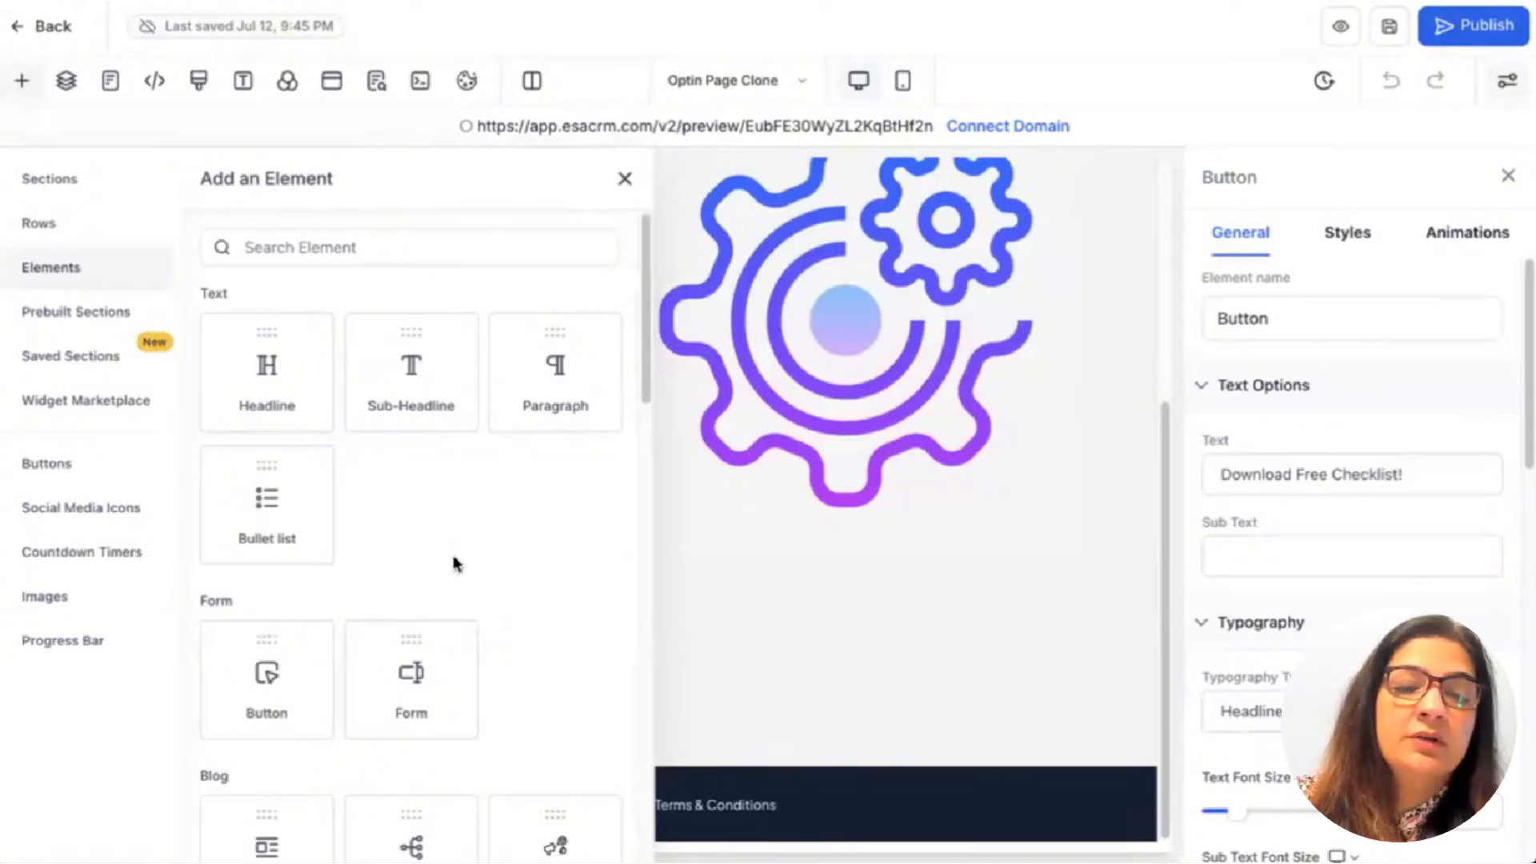
pyautogui.scroll(-6, 454, 564)
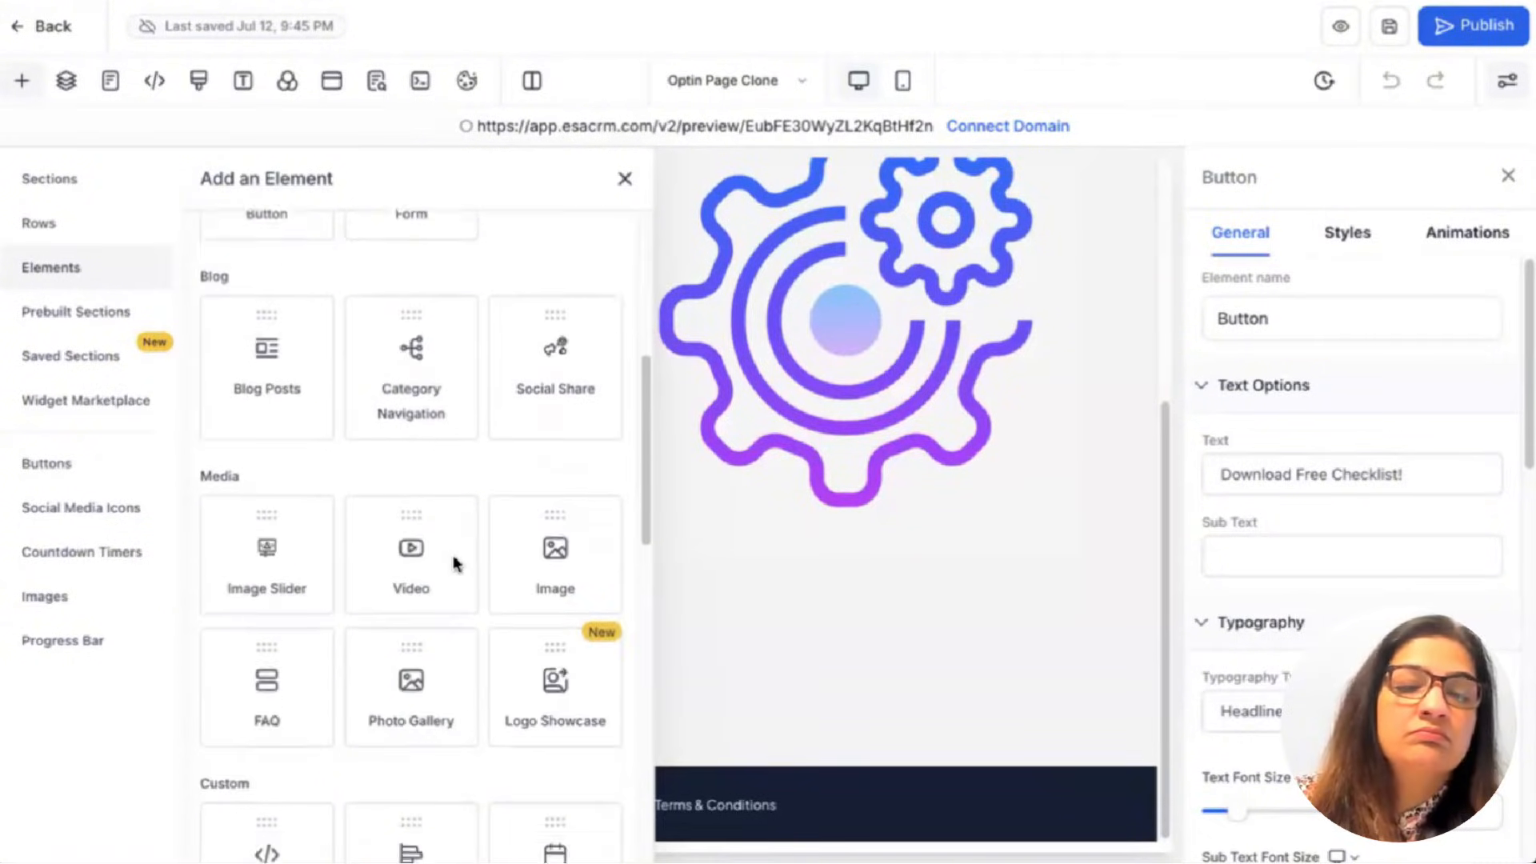
pyautogui.scroll(-1, 454, 564)
pyautogui.scroll(1, 453, 556)
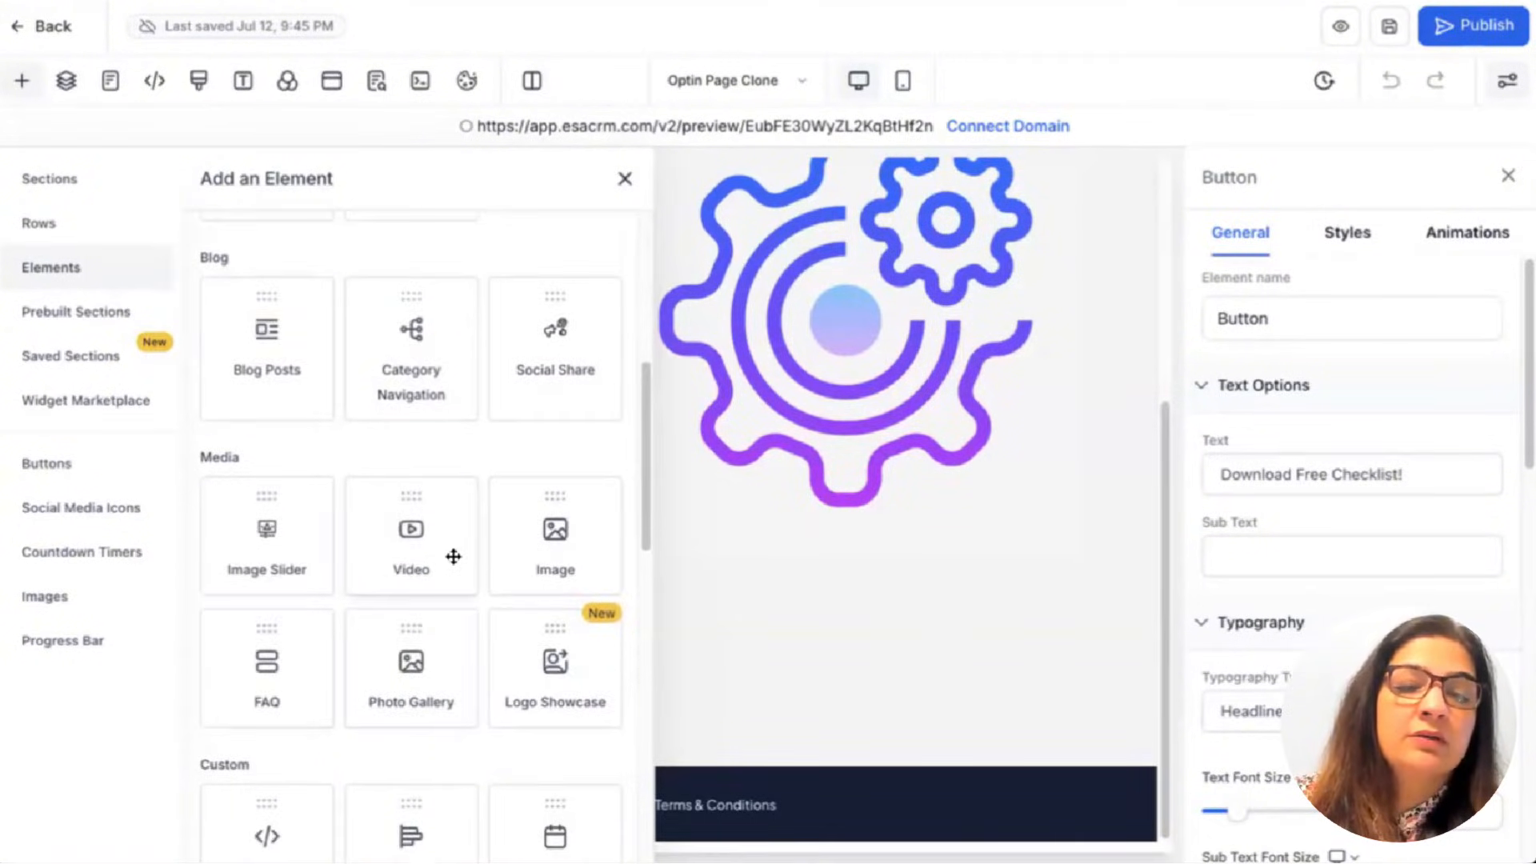
pyautogui.scroll(-9, 453, 556)
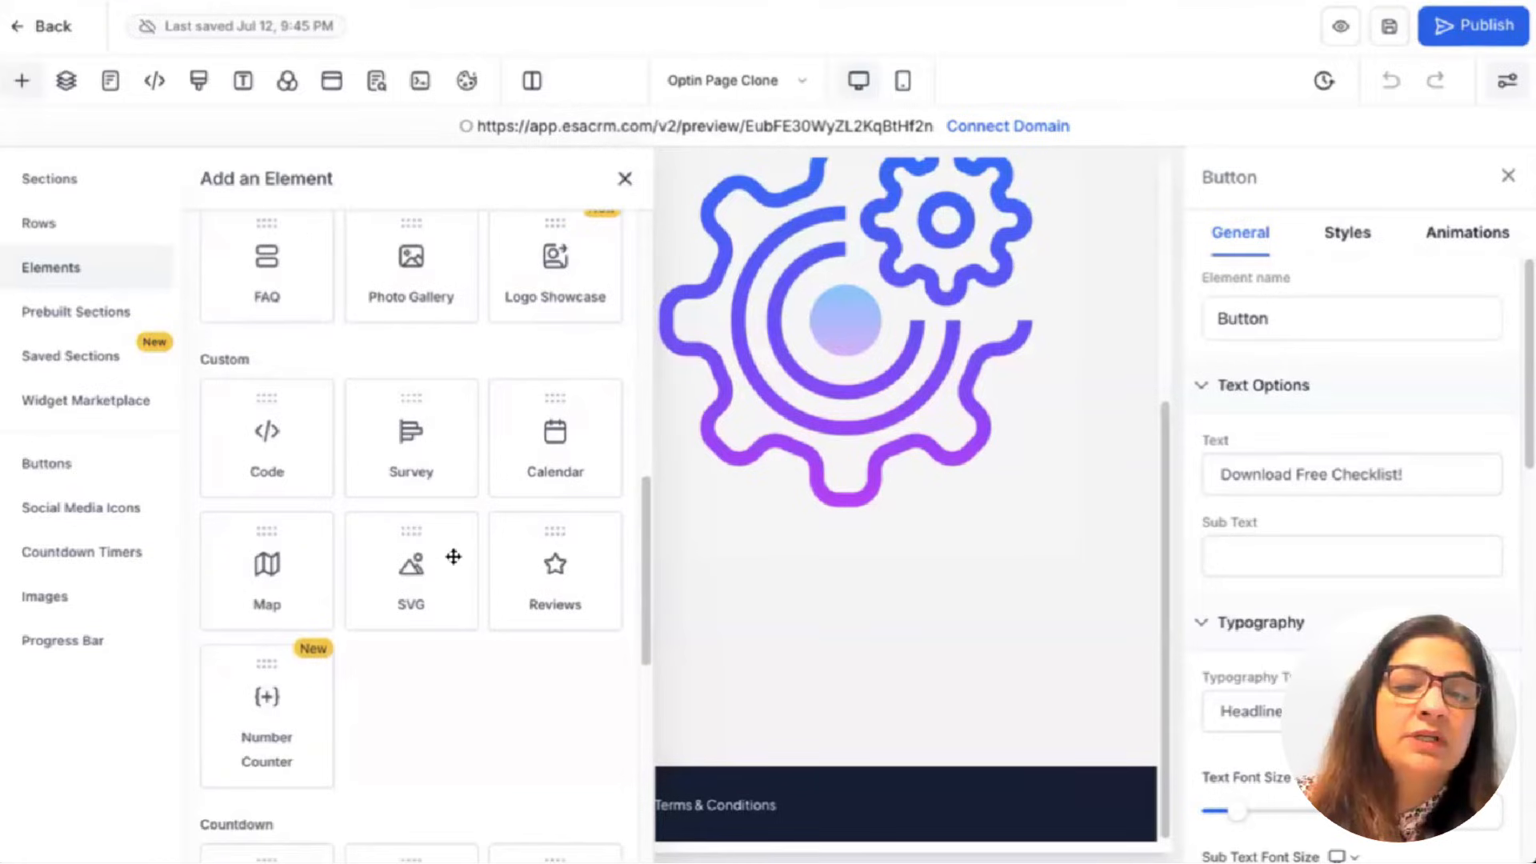
pyautogui.scroll(18, 454, 556)
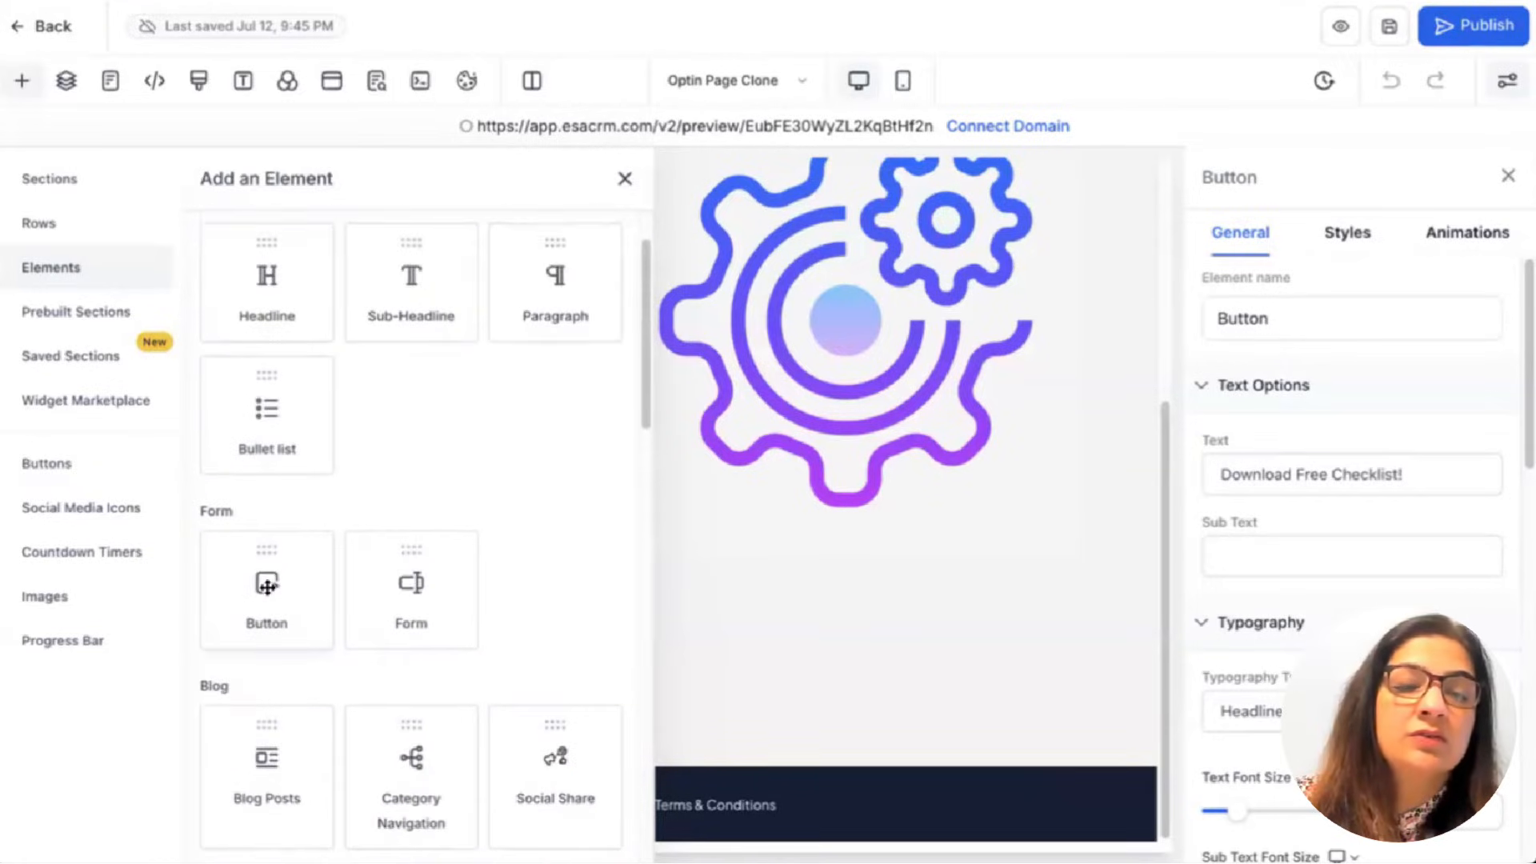
pyautogui.click(270, 596)
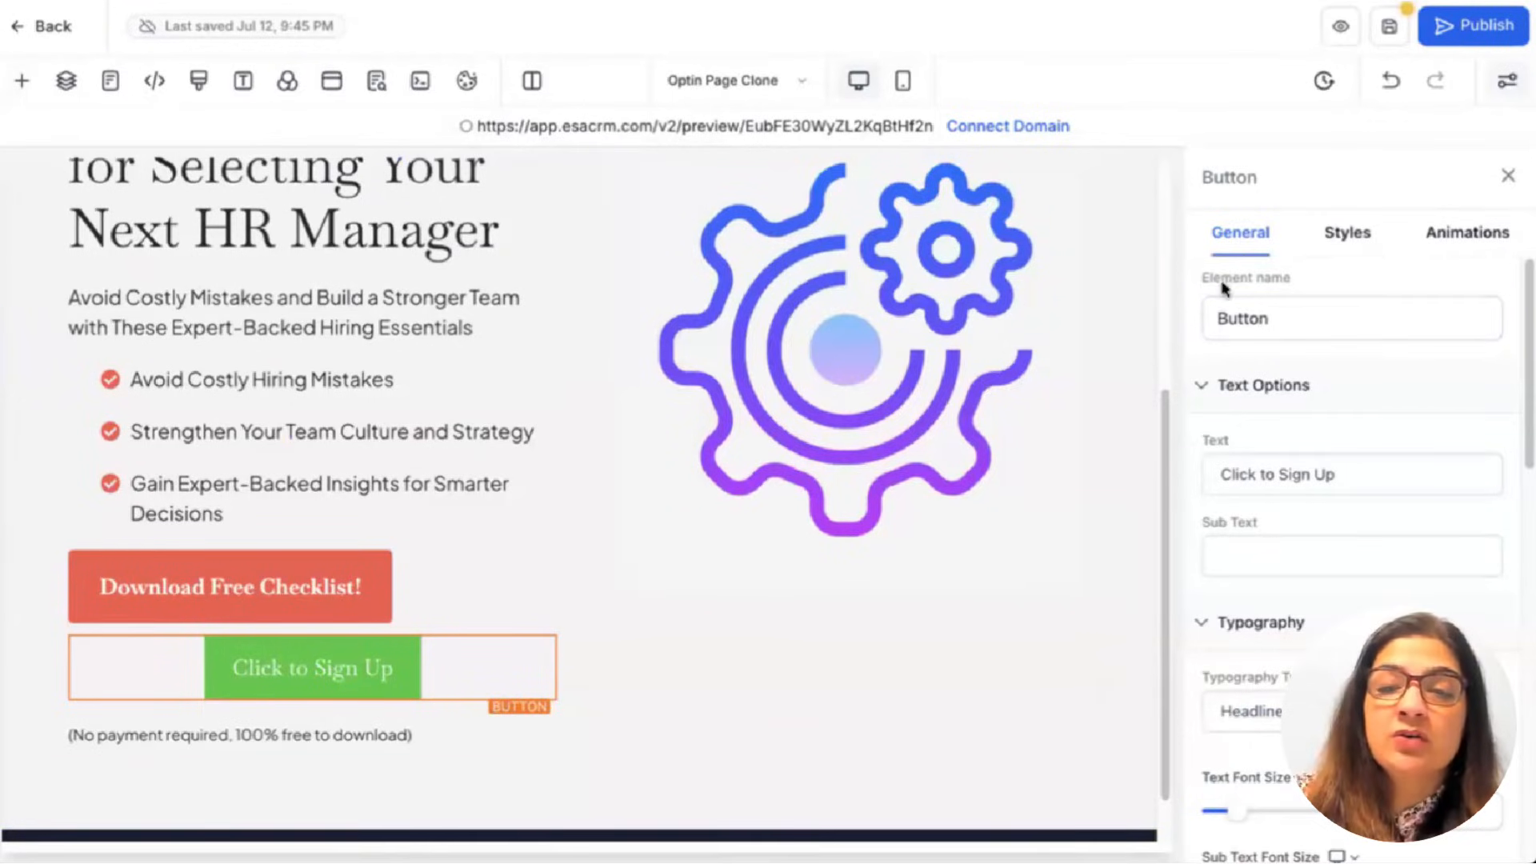
# Set the new Click to Sign Up button's link action to Open popup.
pyautogui.click(1254, 476)
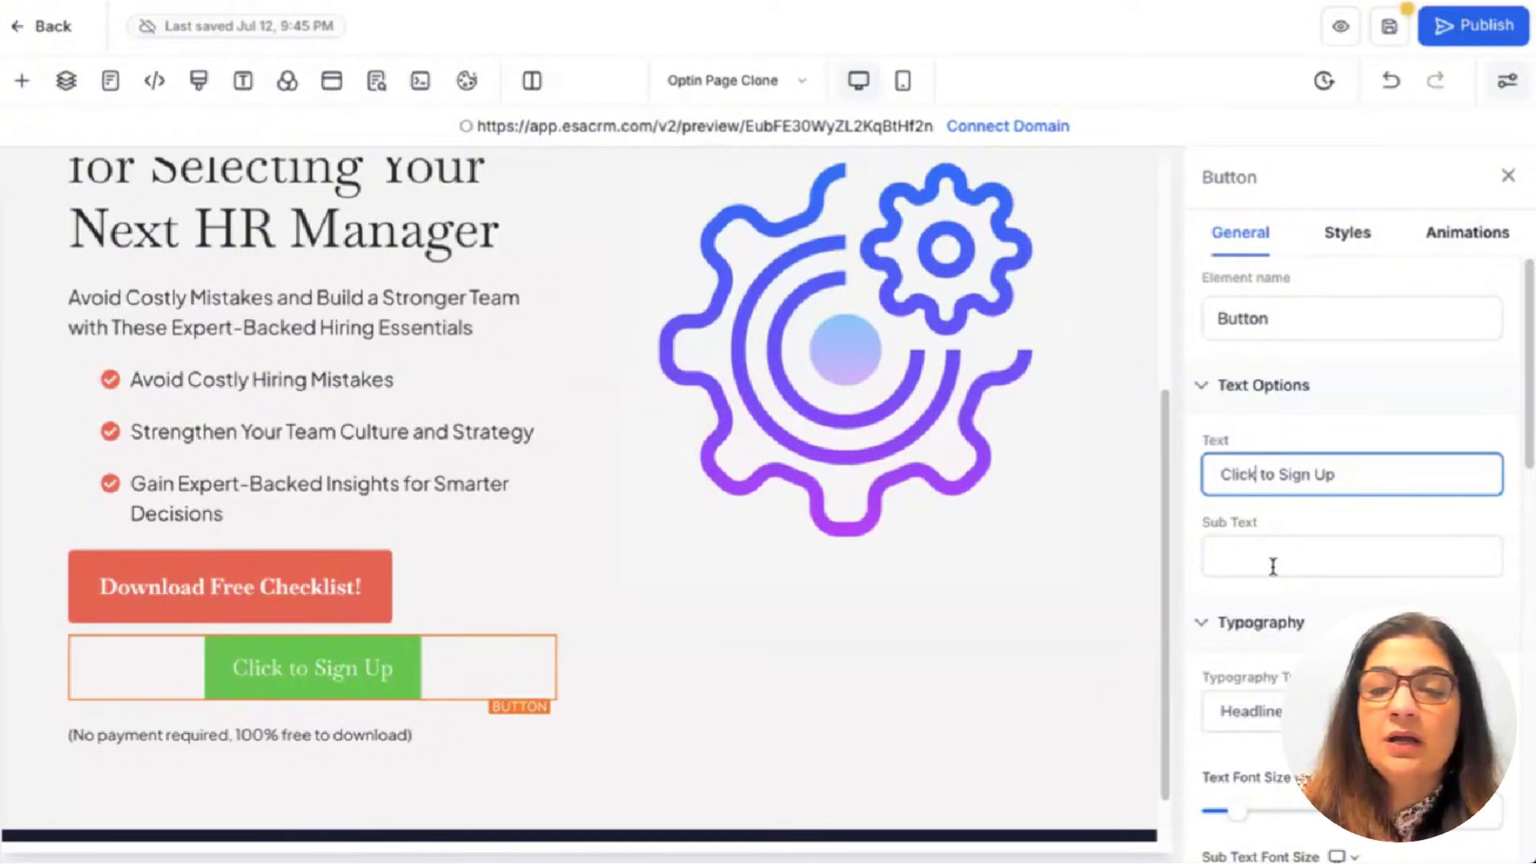
pyautogui.click(1346, 233)
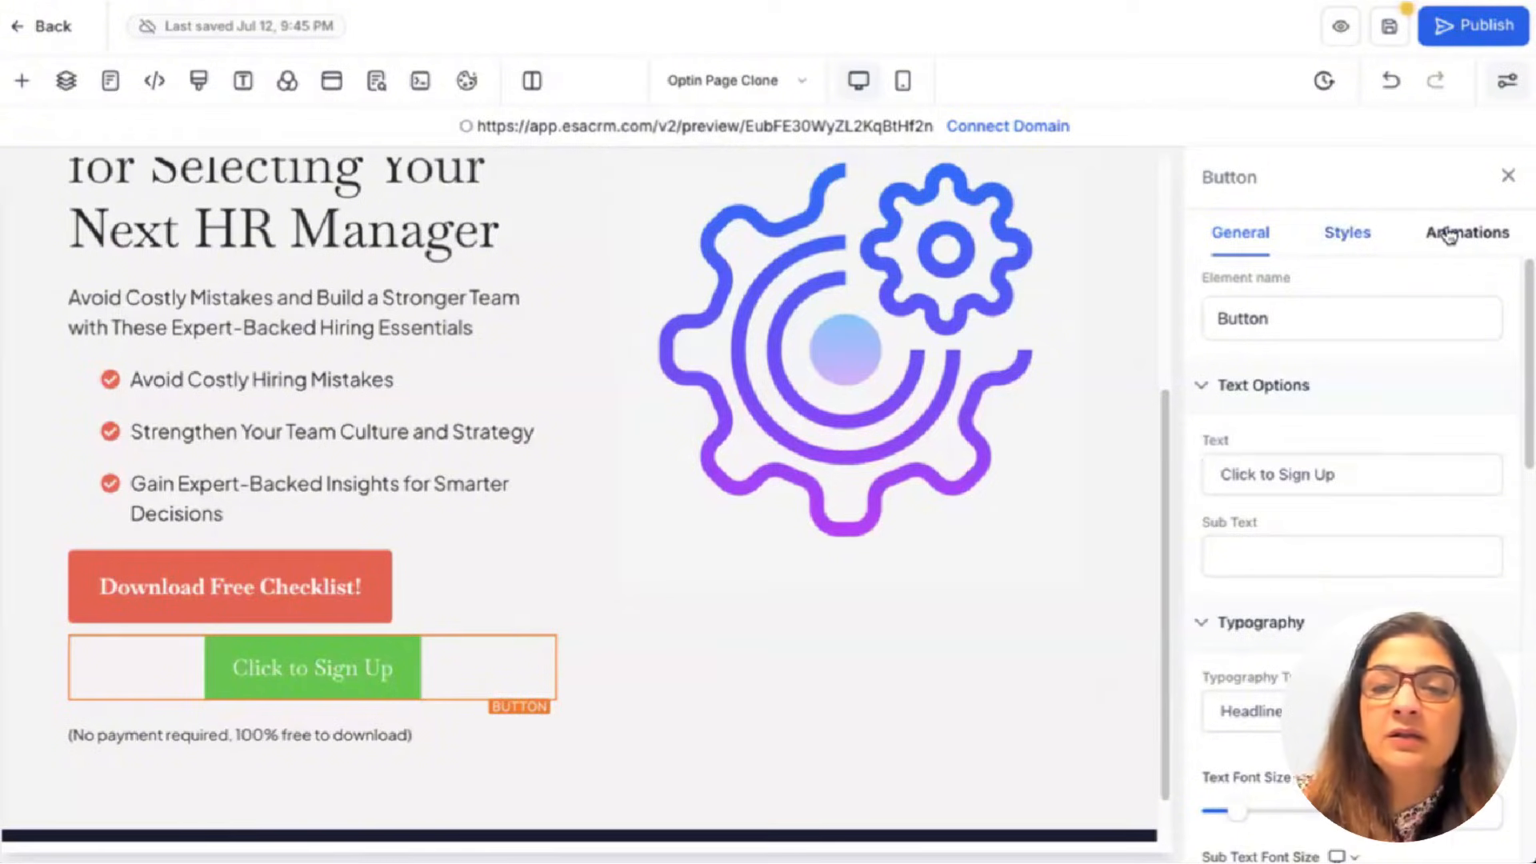
pyautogui.click(1456, 233)
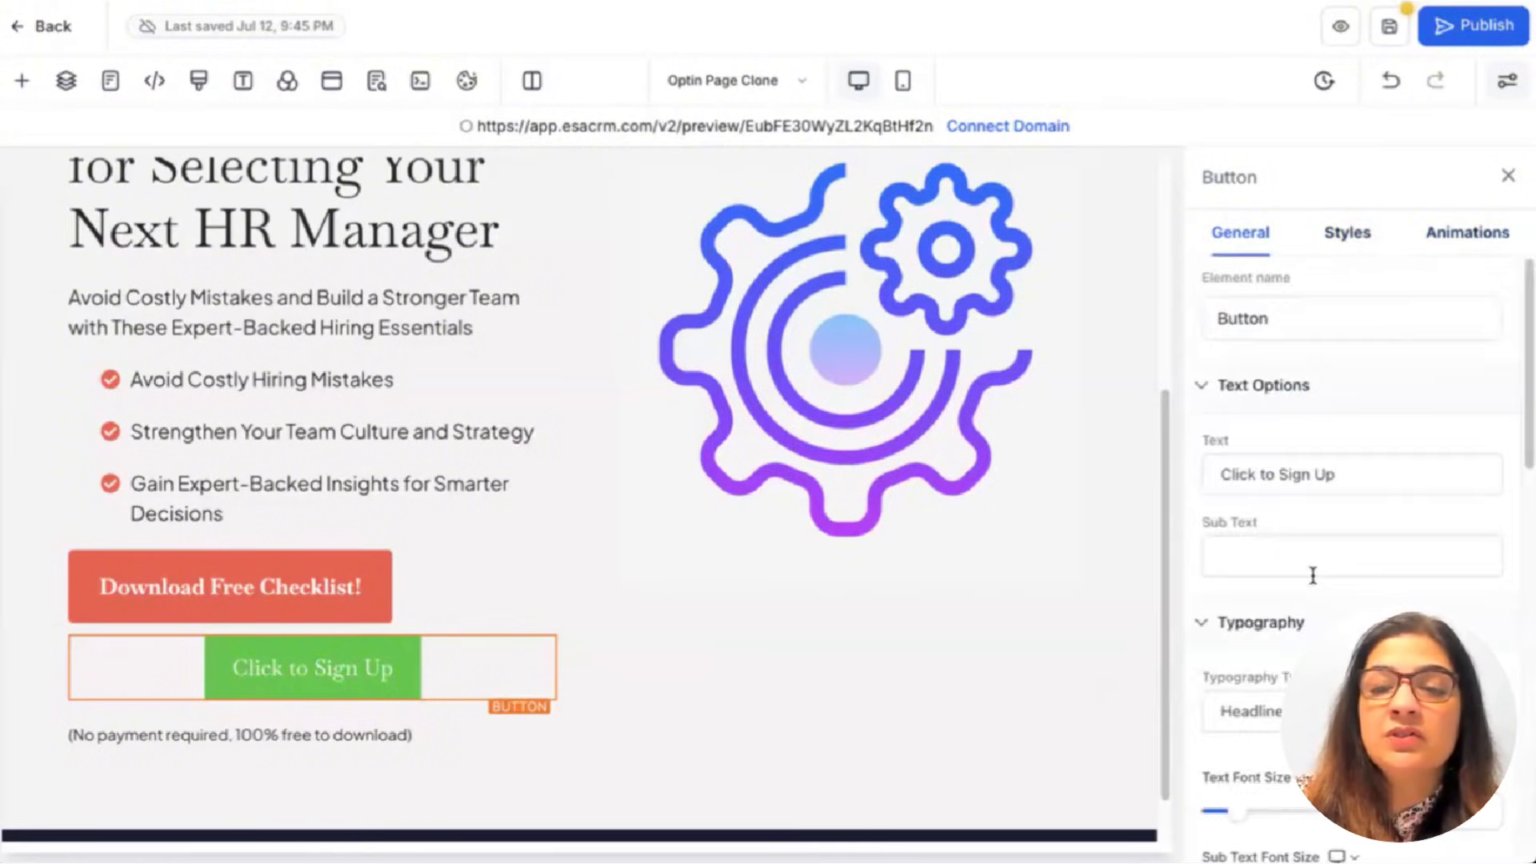
pyautogui.scroll(-10, 1315, 582)
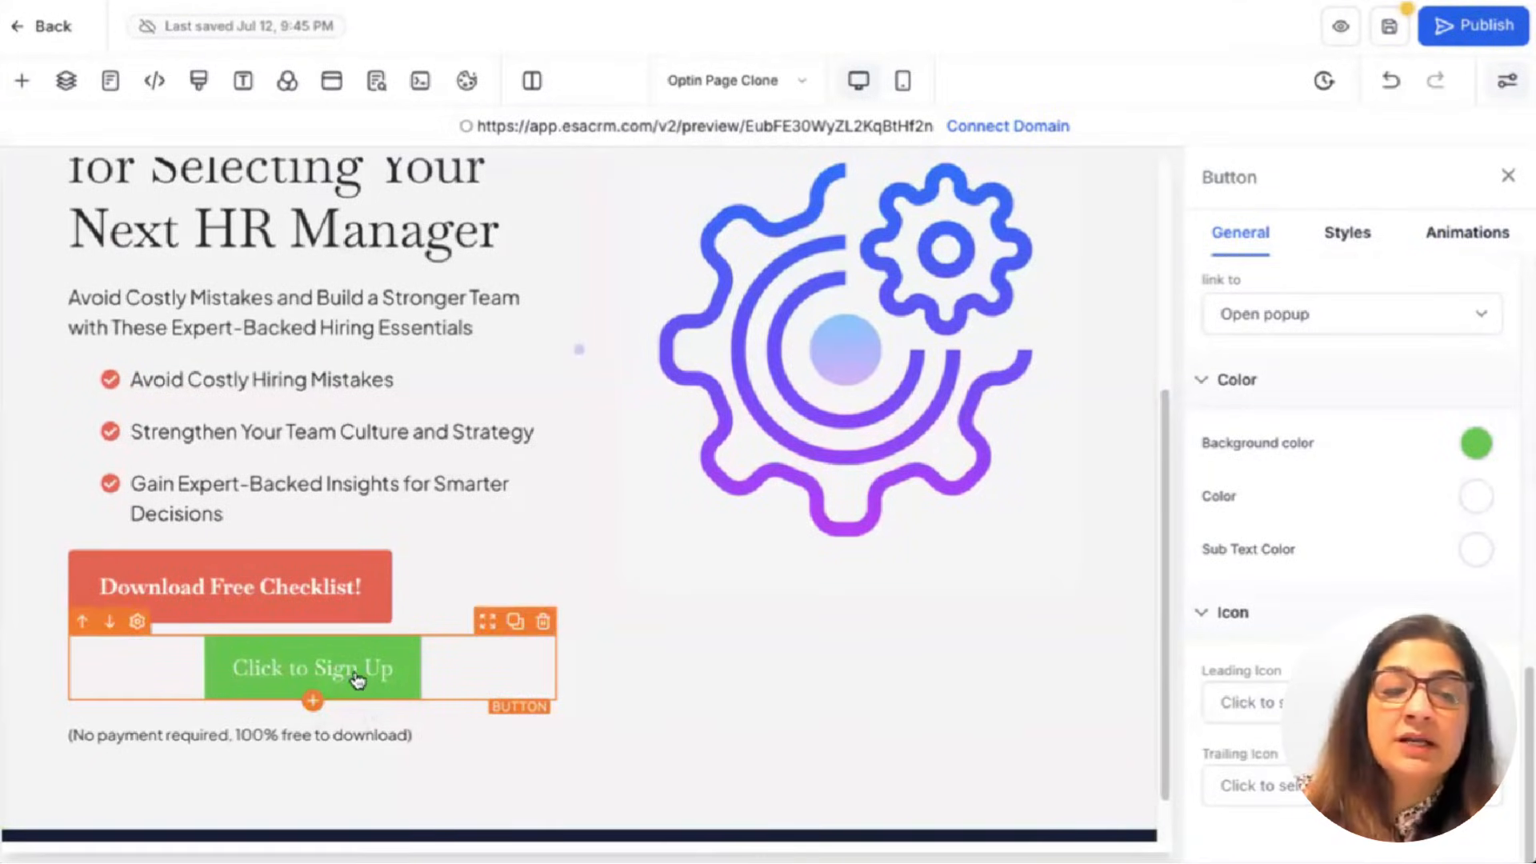
pyautogui.click(1264, 320)
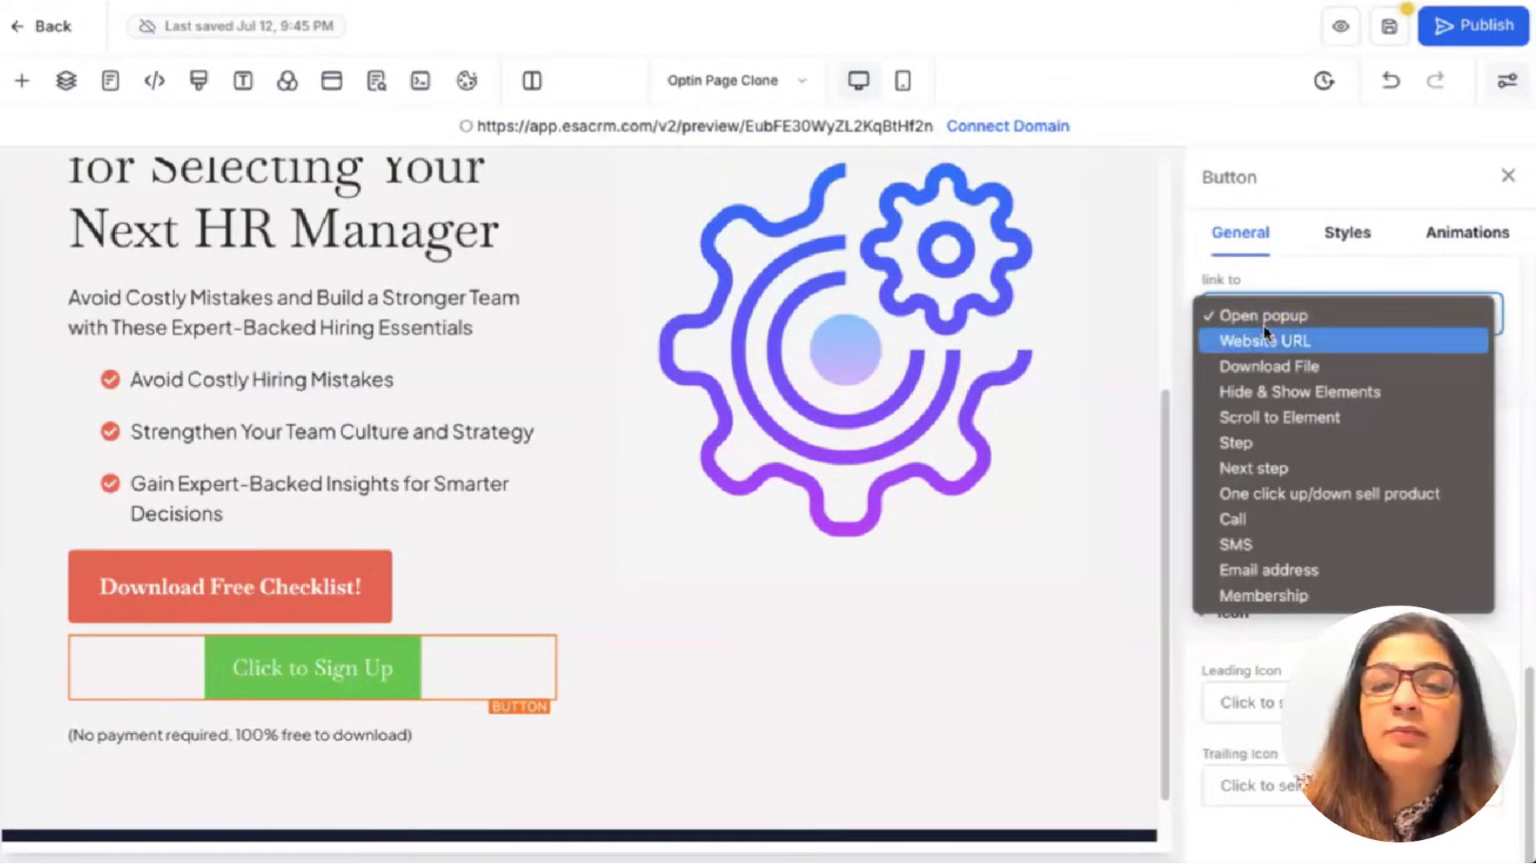
pyautogui.click(390, 192)
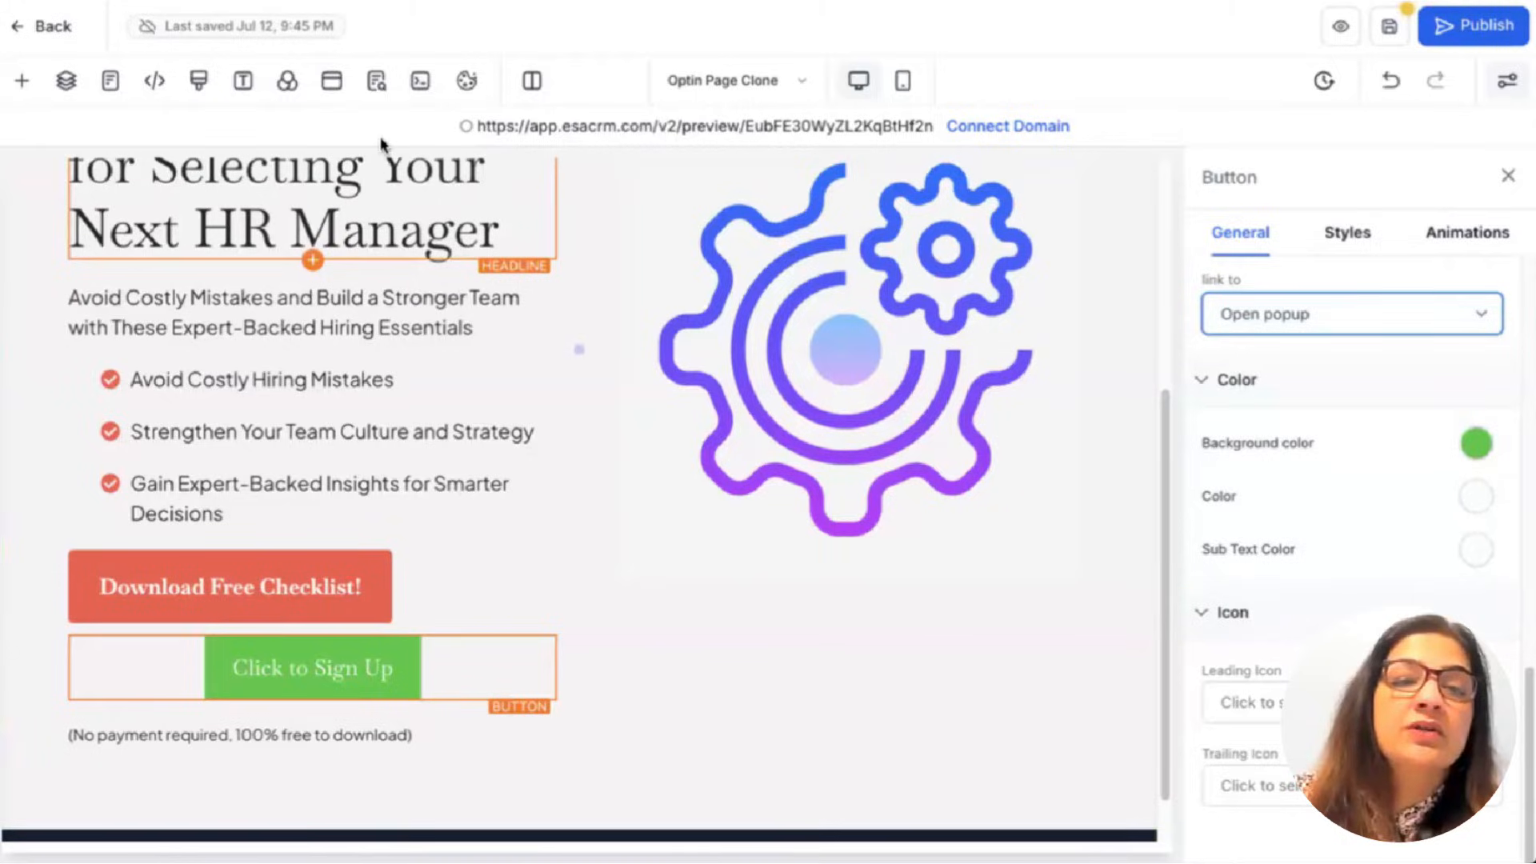
# Open the page's popup and remove its existing form and headline rows.
pyautogui.click(331, 85)
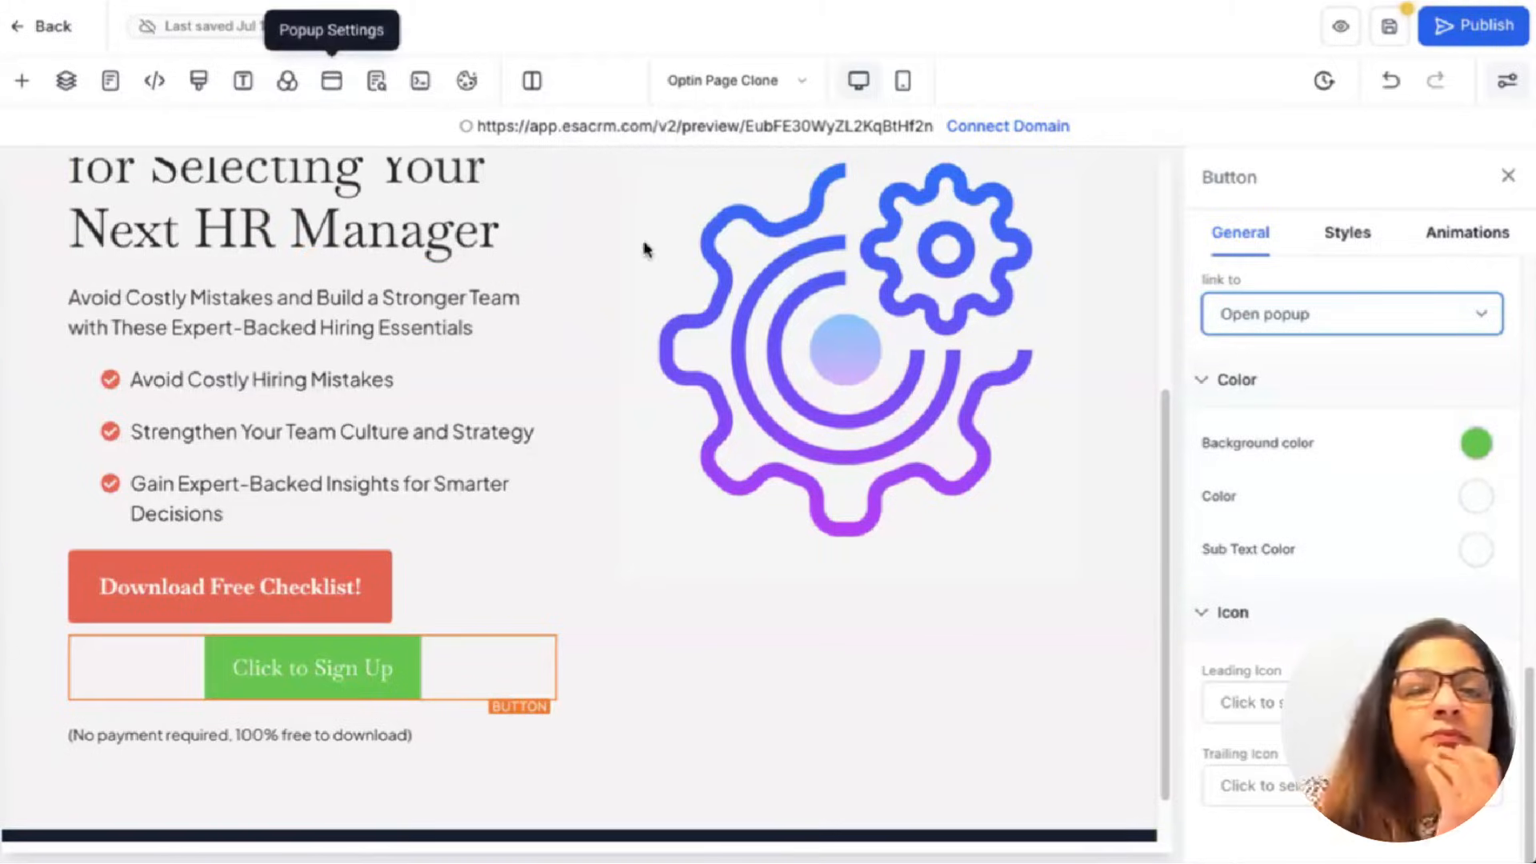
pyautogui.scroll(-2, 562, 334)
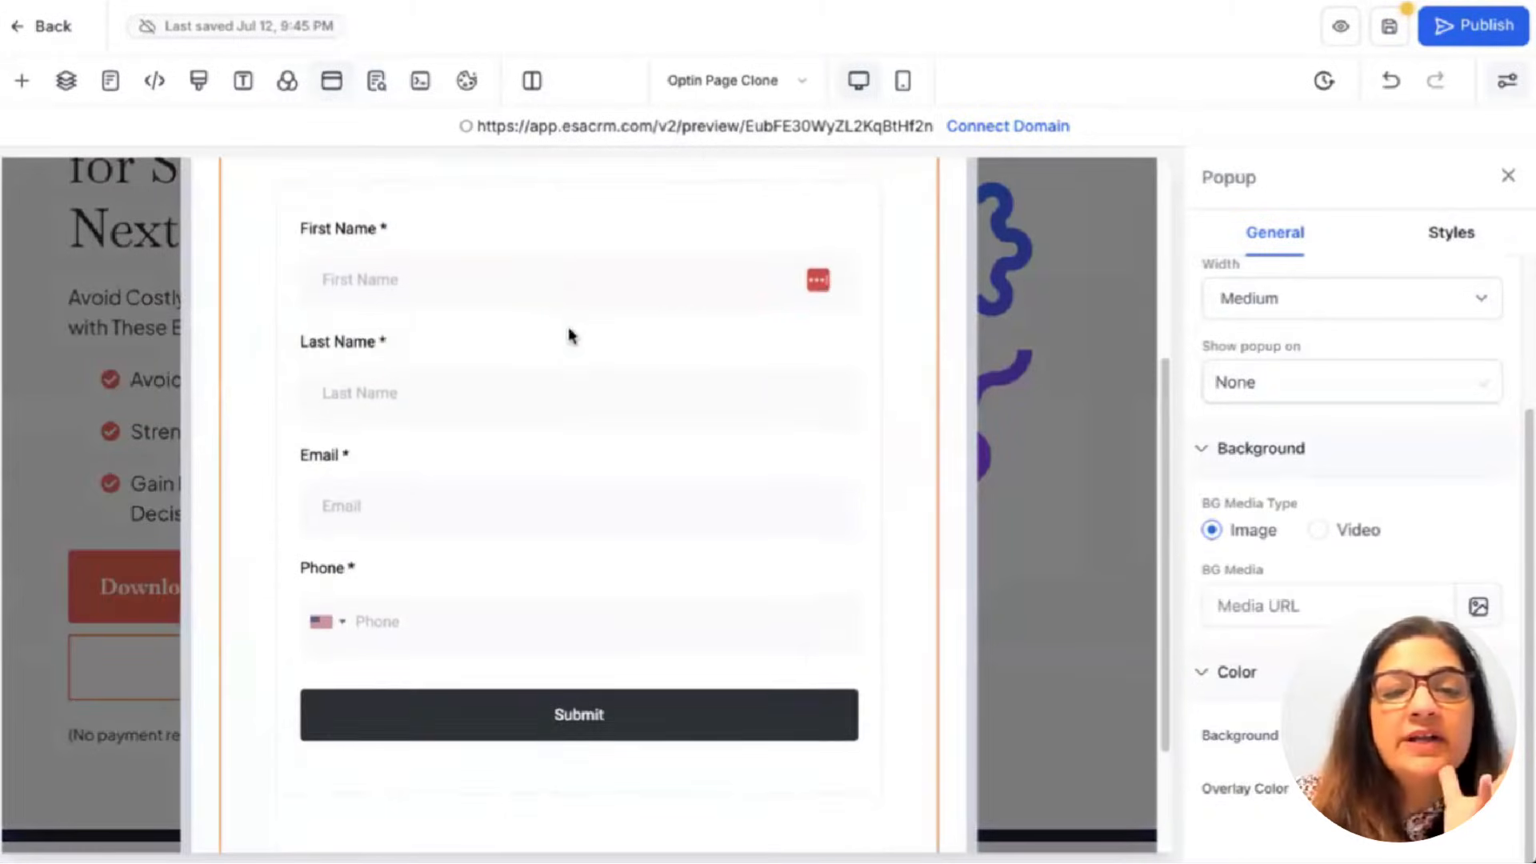
pyautogui.scroll(3, 568, 333)
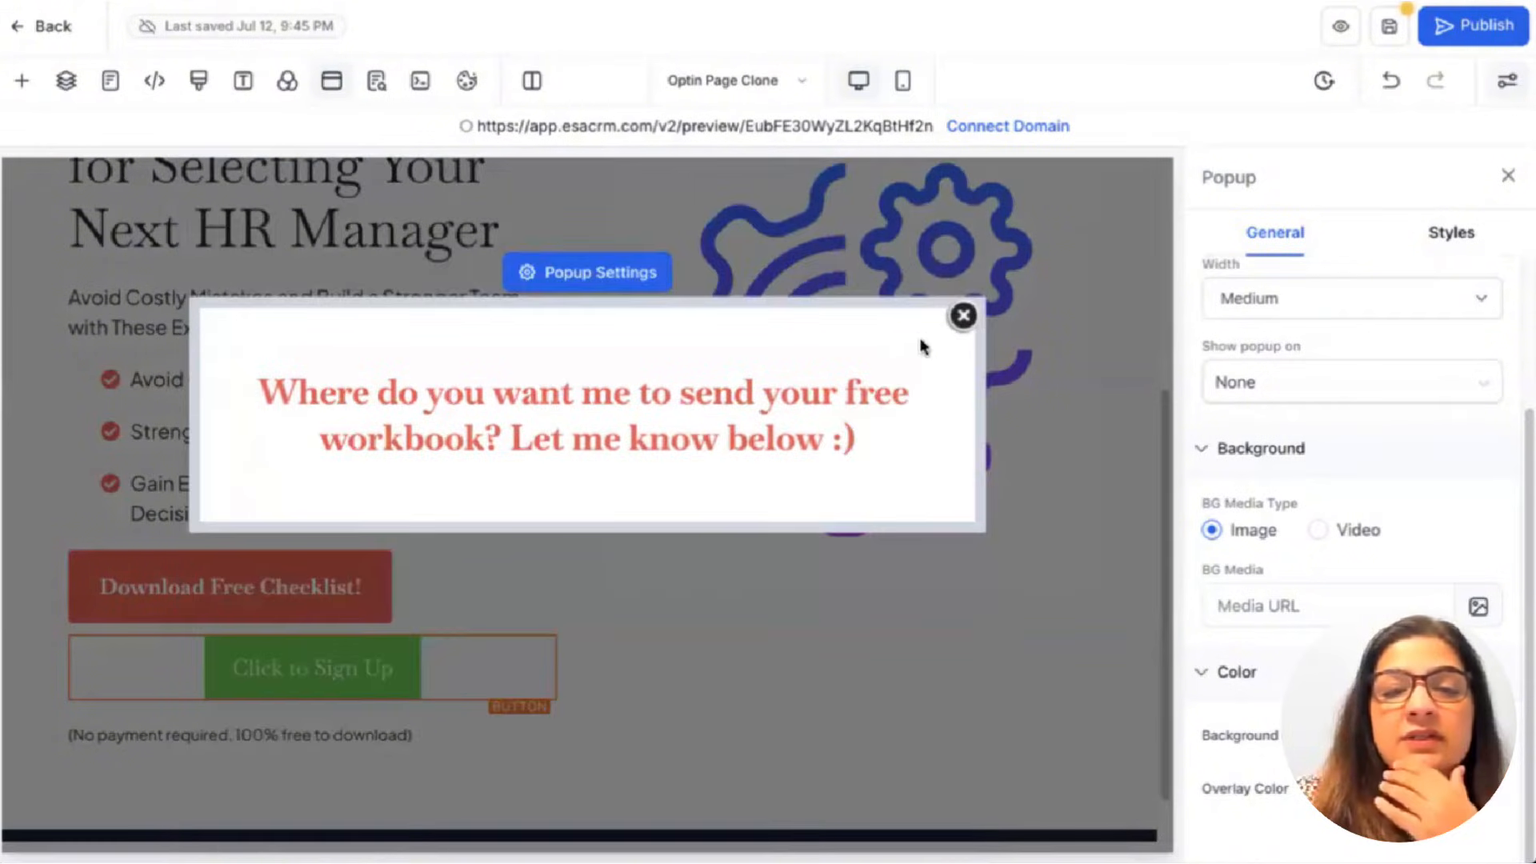
pyautogui.click(924, 314)
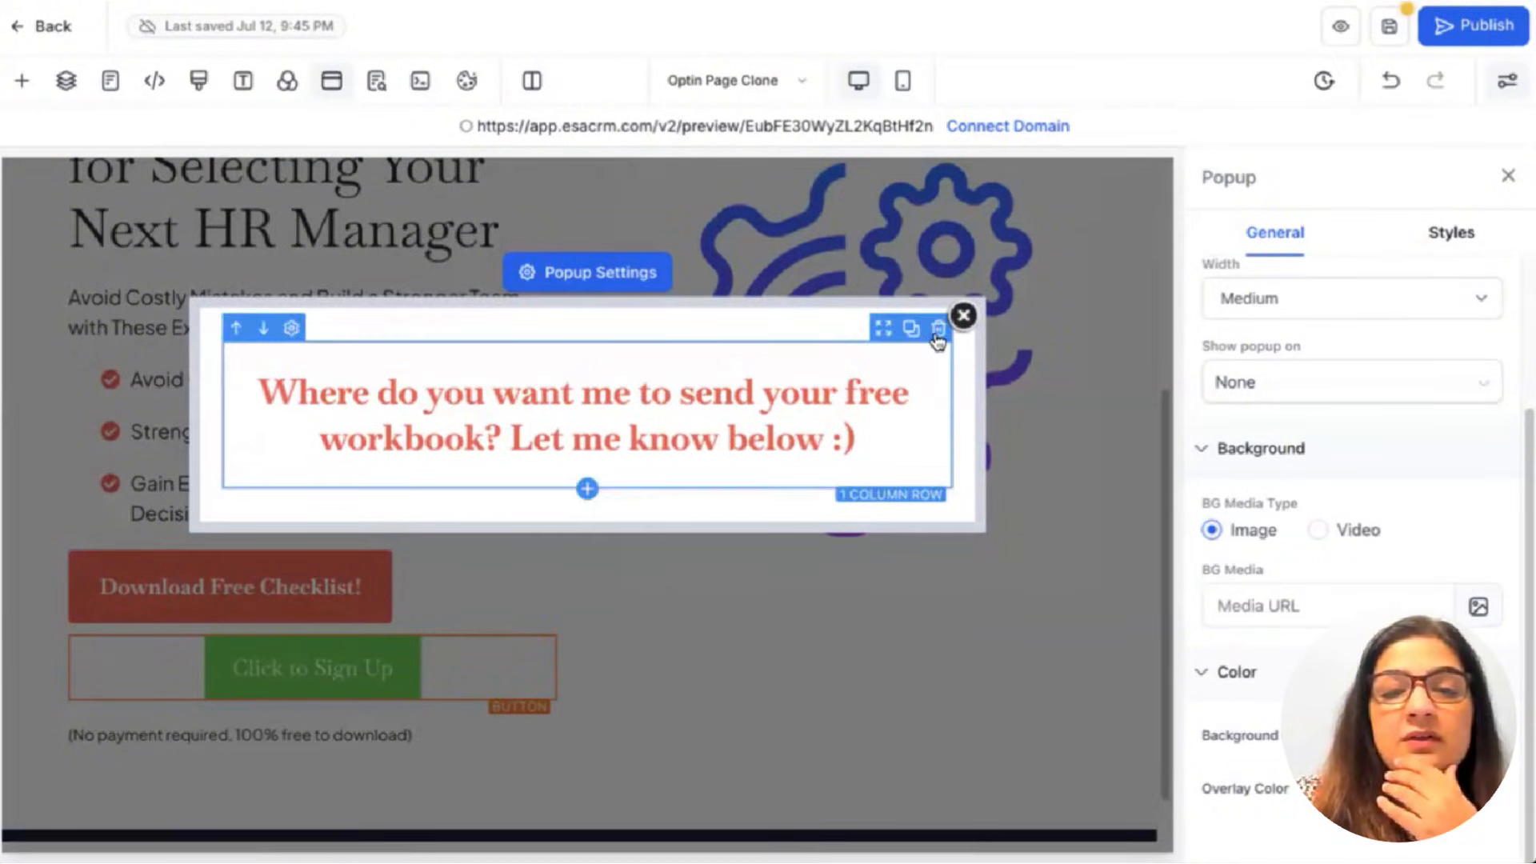
pyautogui.hotkey('ctrl', 'z')
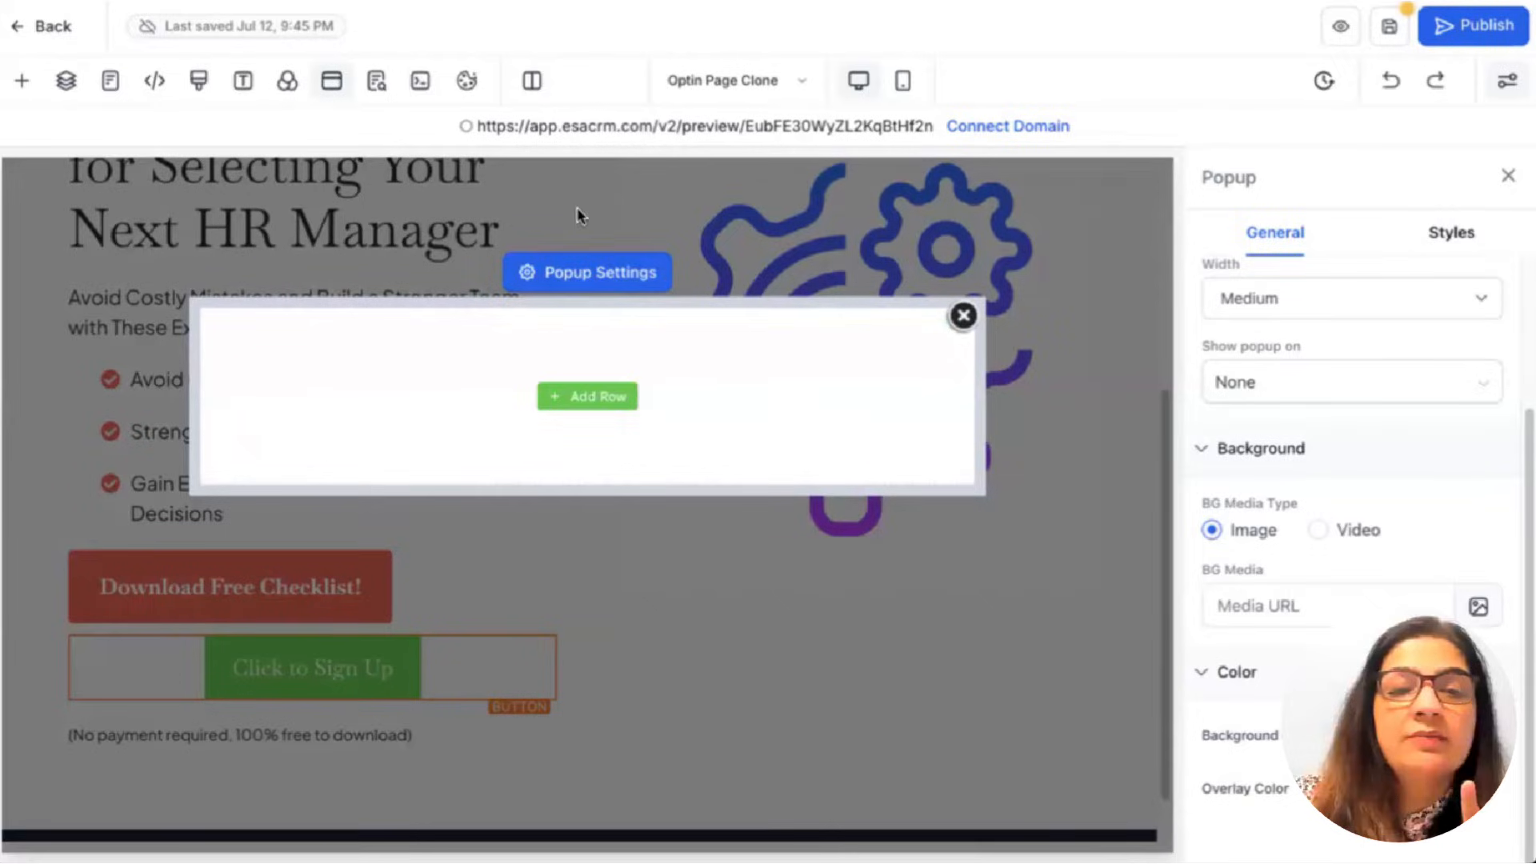
# Add a new one-column row to the empty popup and open the element list.
pyautogui.click(582, 397)
pyautogui.click(308, 288)
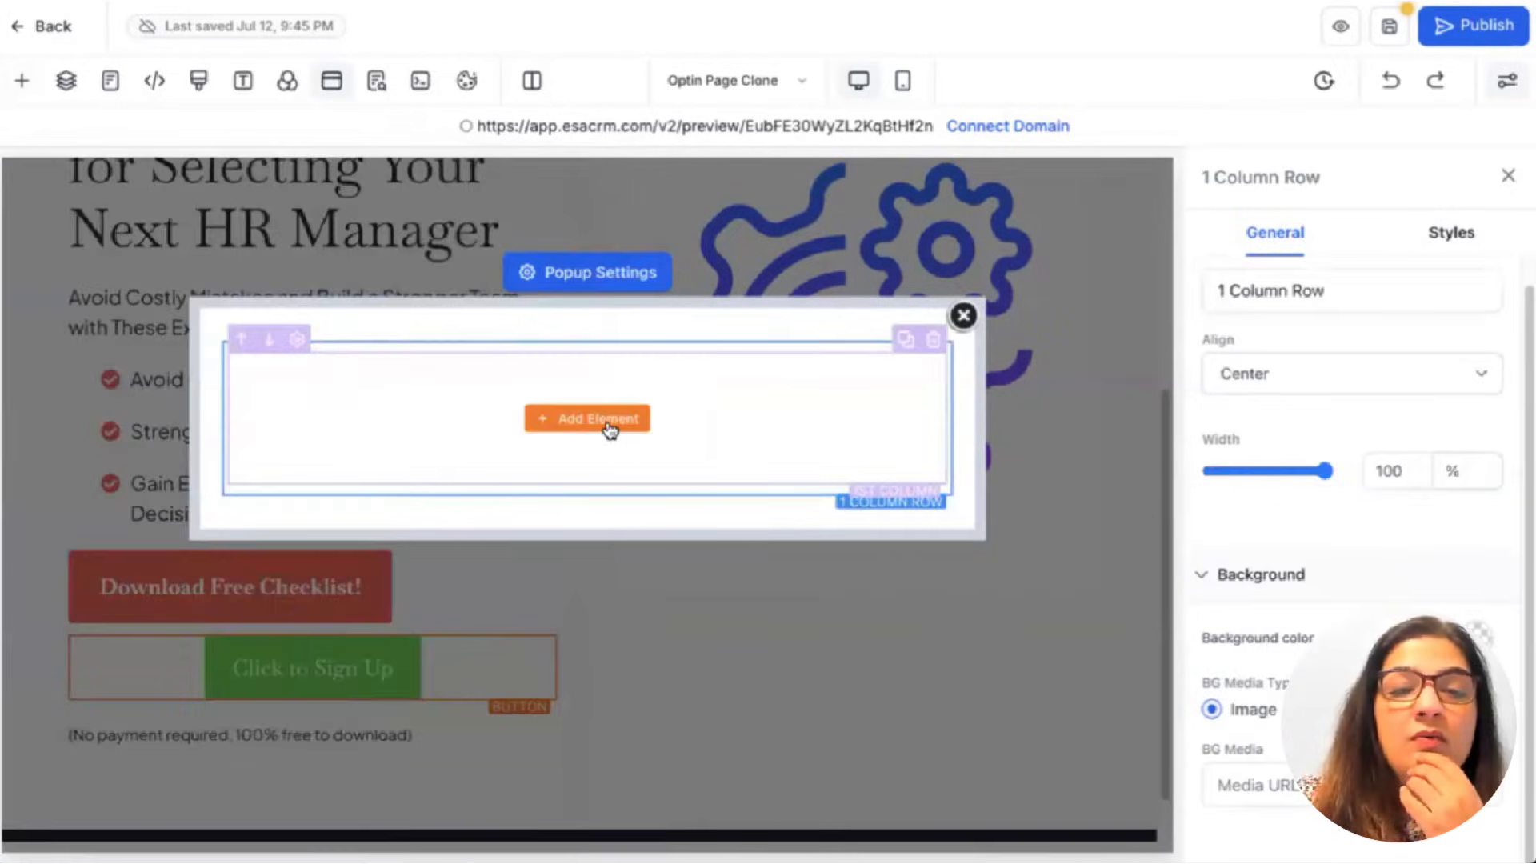
pyautogui.click(610, 431)
pyautogui.scroll(-2, 425, 507)
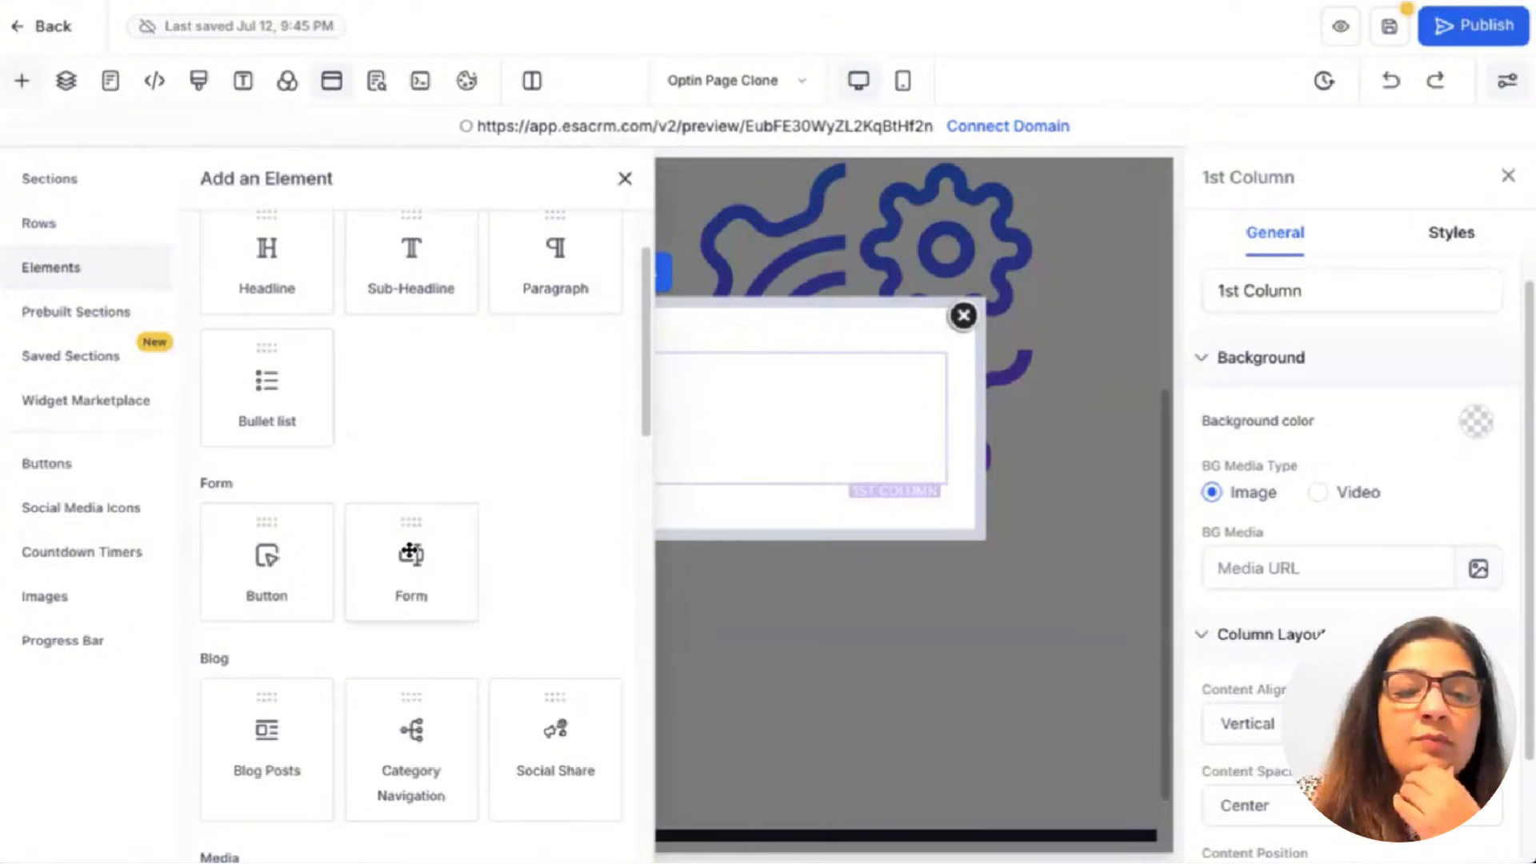
# Add a form element to the popup column using the [TEST] Onboarding Form.
pyautogui.click(411, 564)
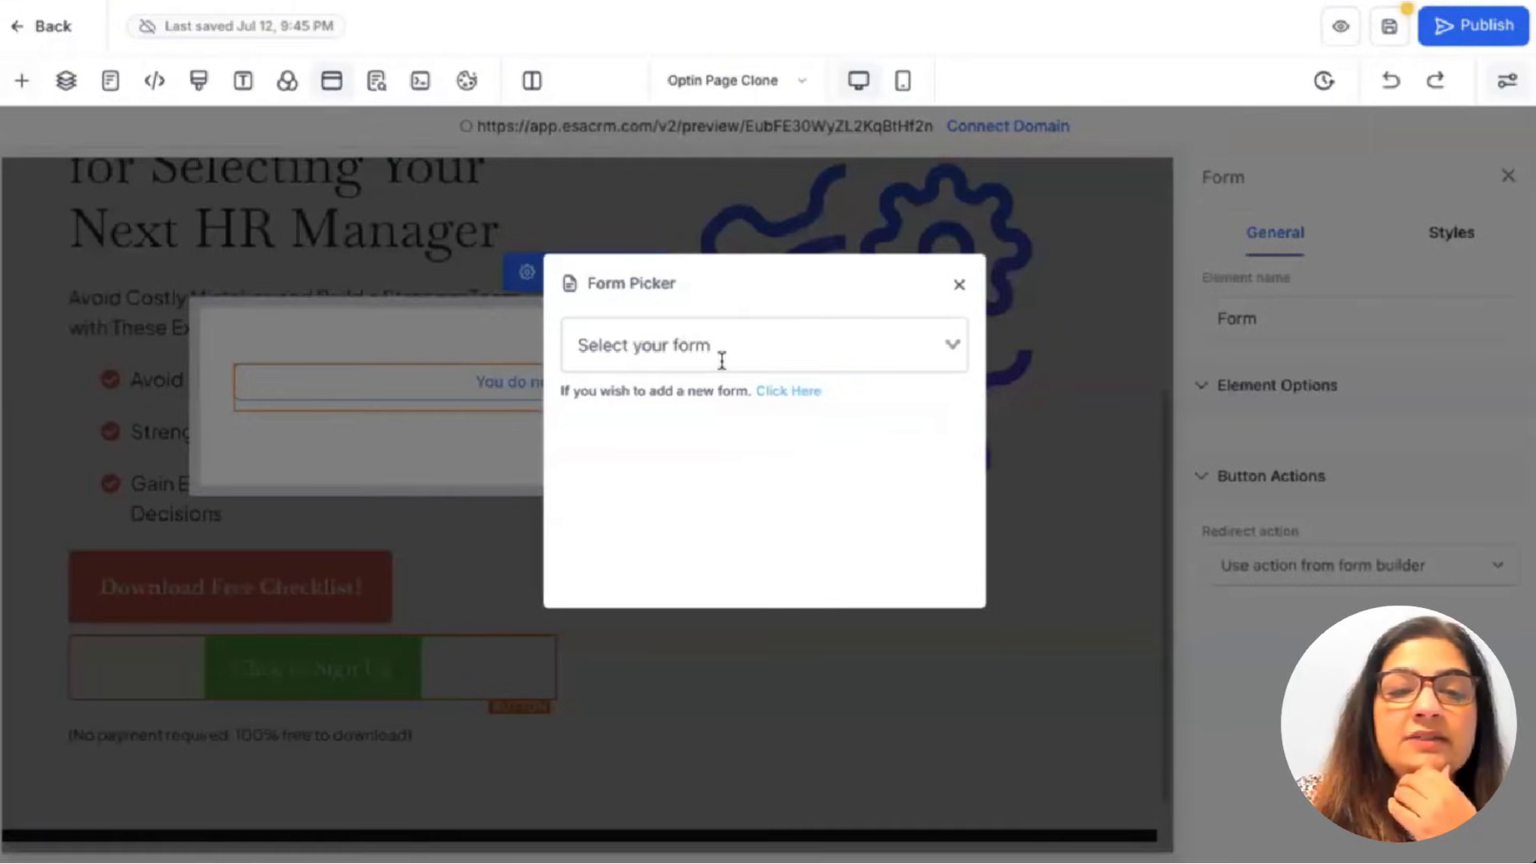
pyautogui.click(721, 359)
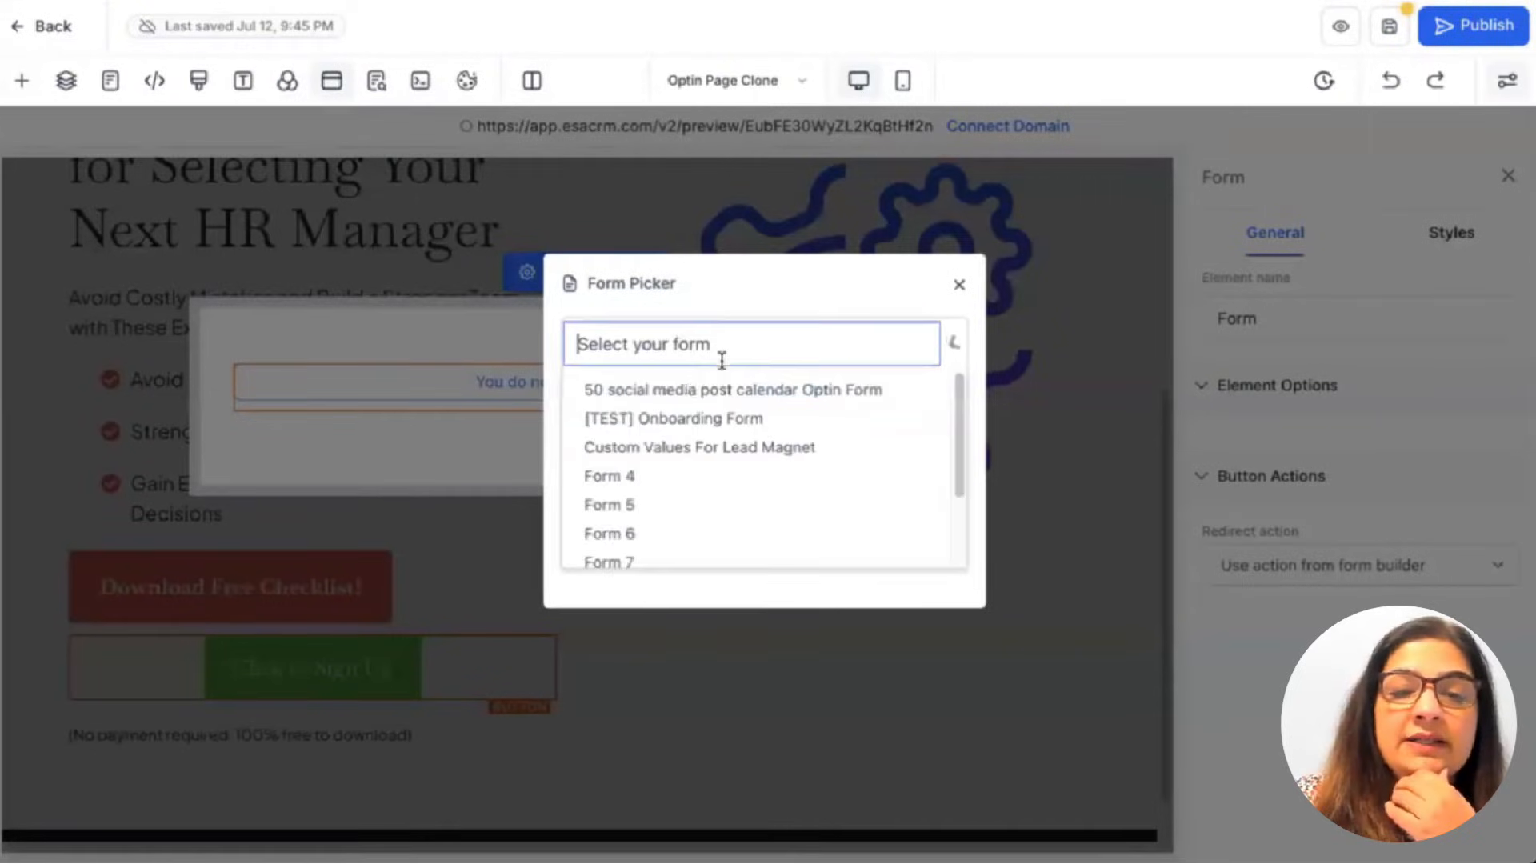
pyautogui.click(716, 417)
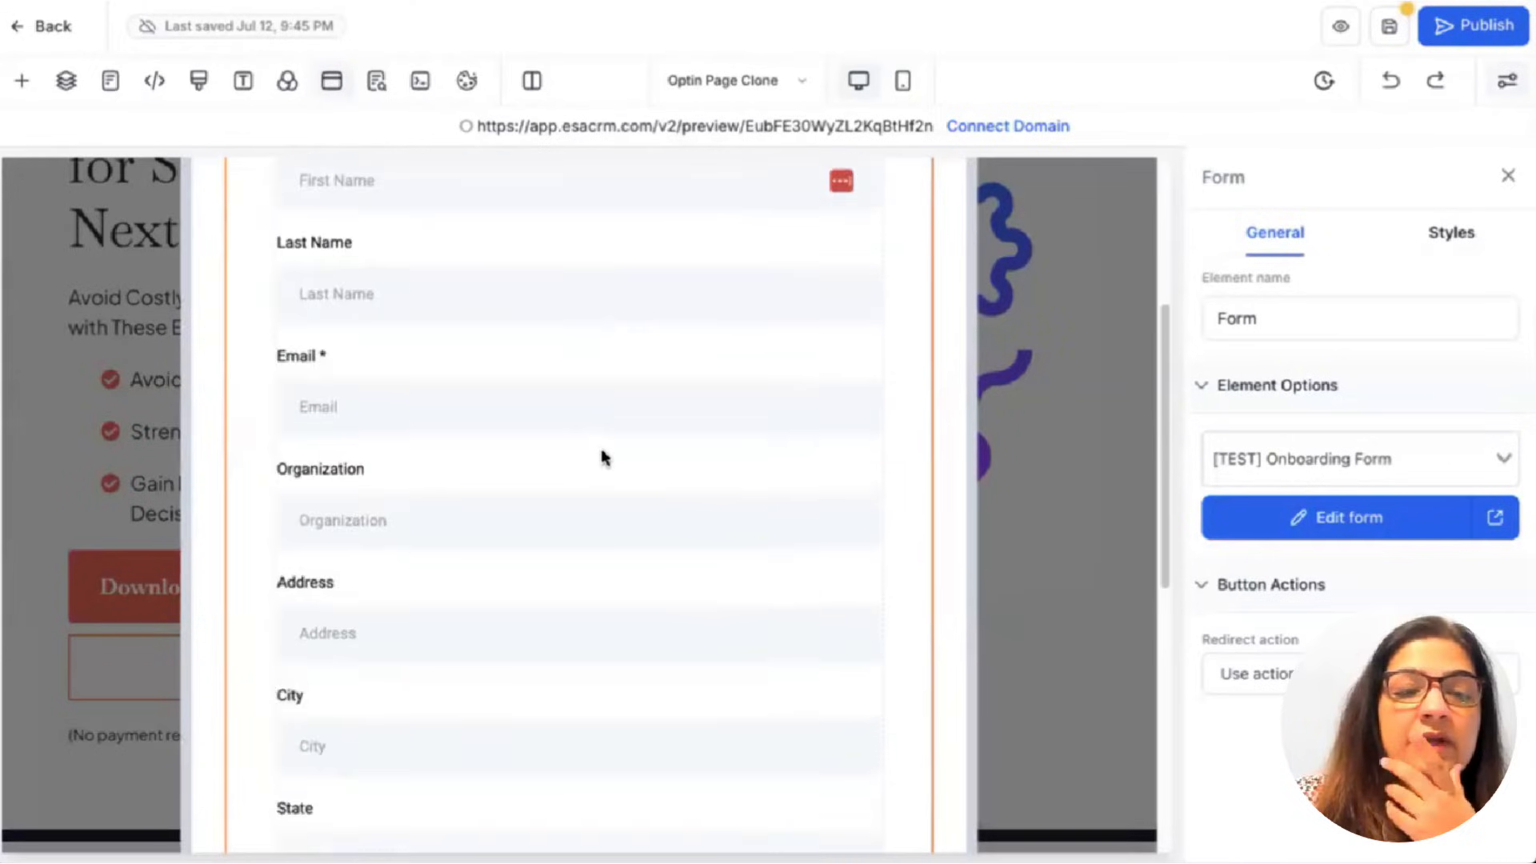
pyautogui.scroll(-5, 601, 457)
pyautogui.scroll(10, 560, 460)
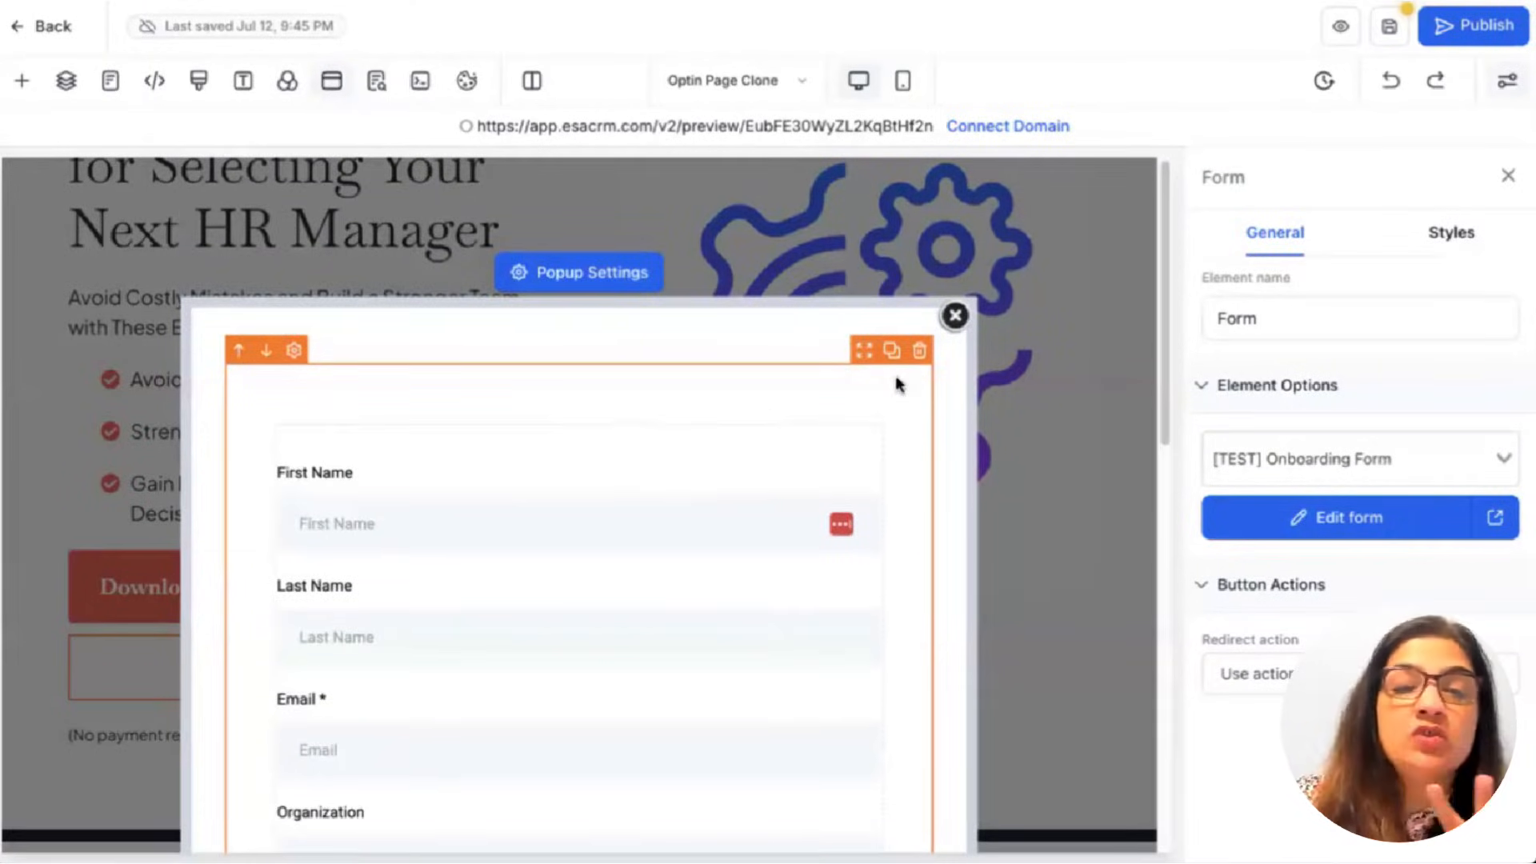
# Swap the popup's form to Form 5 and exit the page editor.
pyautogui.click(1360, 458)
pyautogui.scroll(-2, 1313, 541)
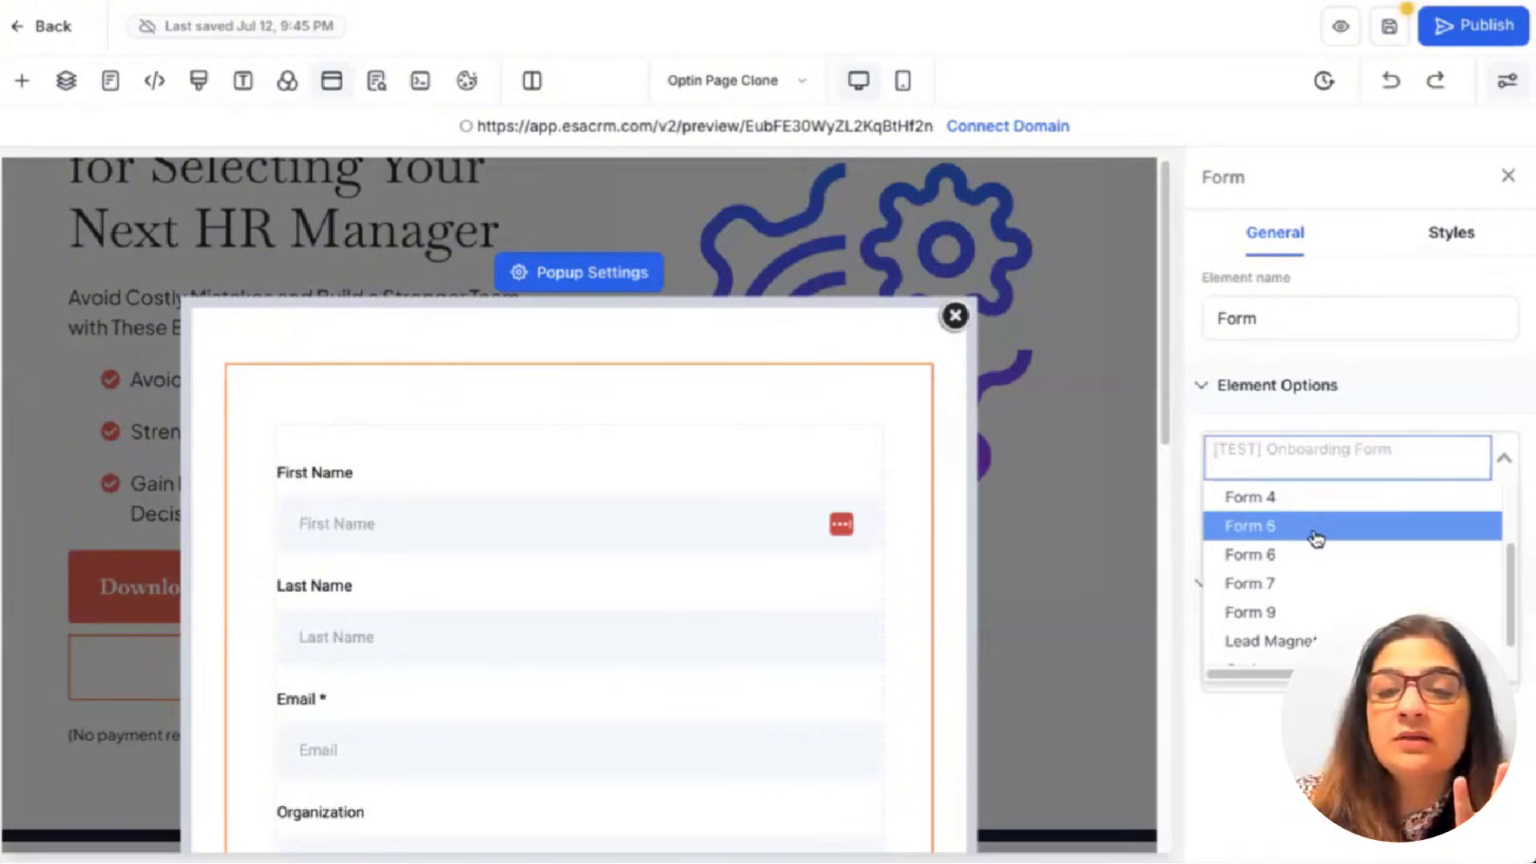
pyautogui.click(1312, 526)
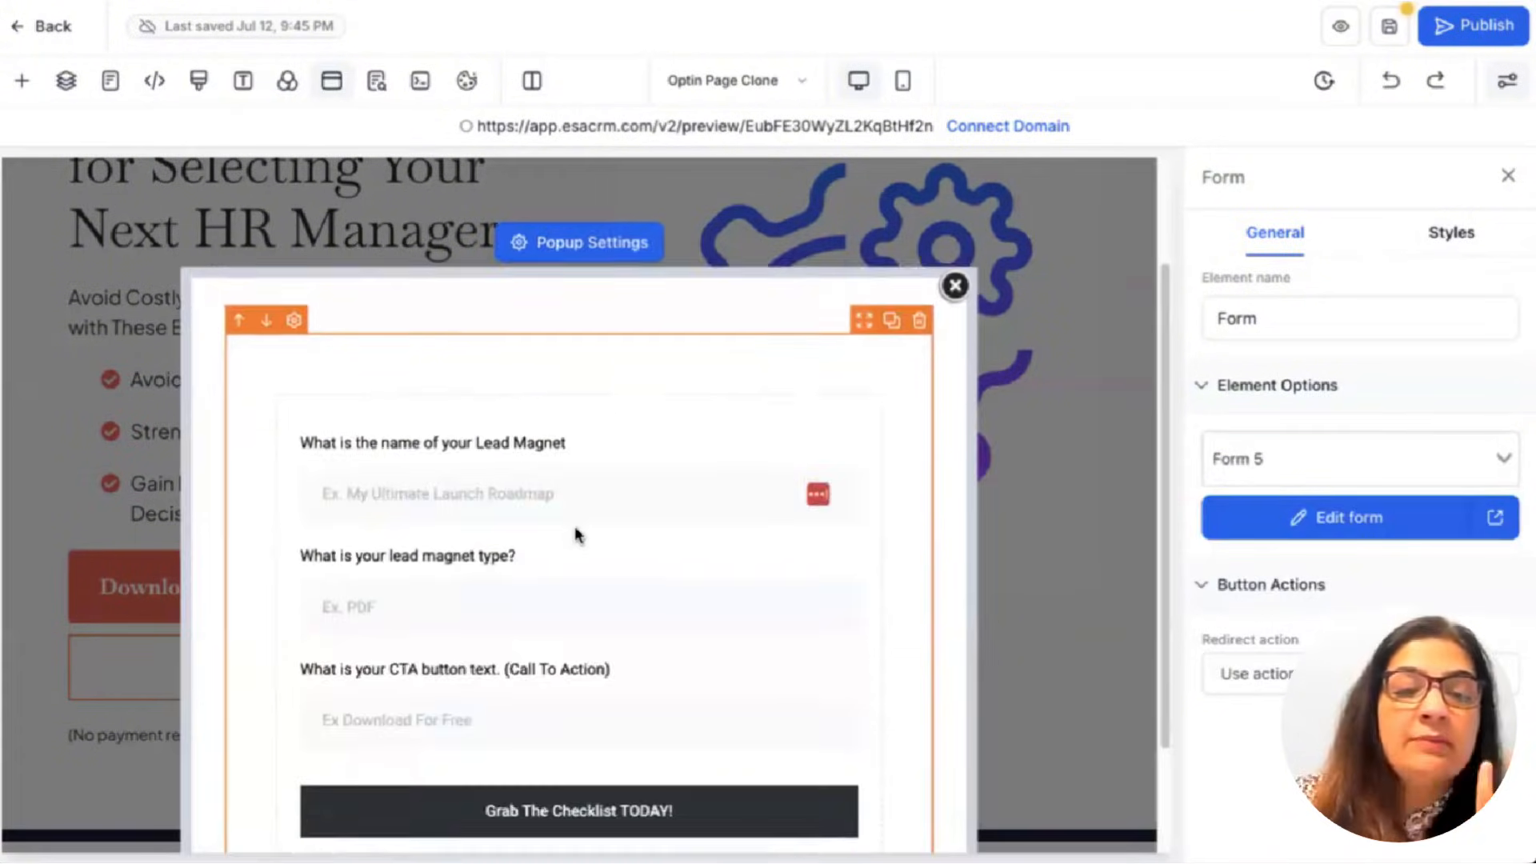
pyautogui.scroll(-3, 574, 526)
pyautogui.scroll(3, 574, 532)
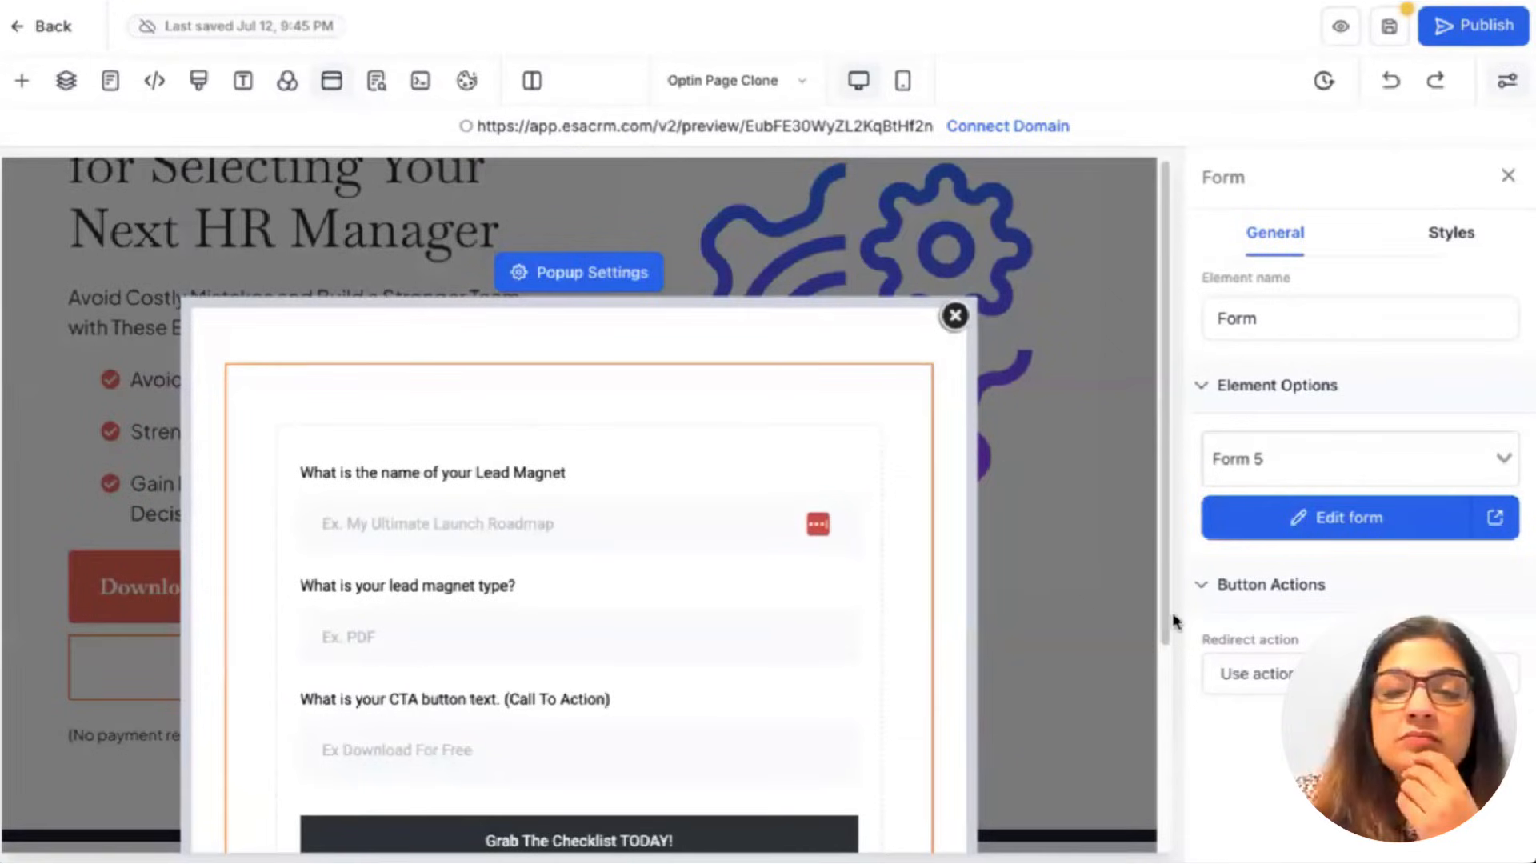
pyautogui.scroll(-1, 813, 632)
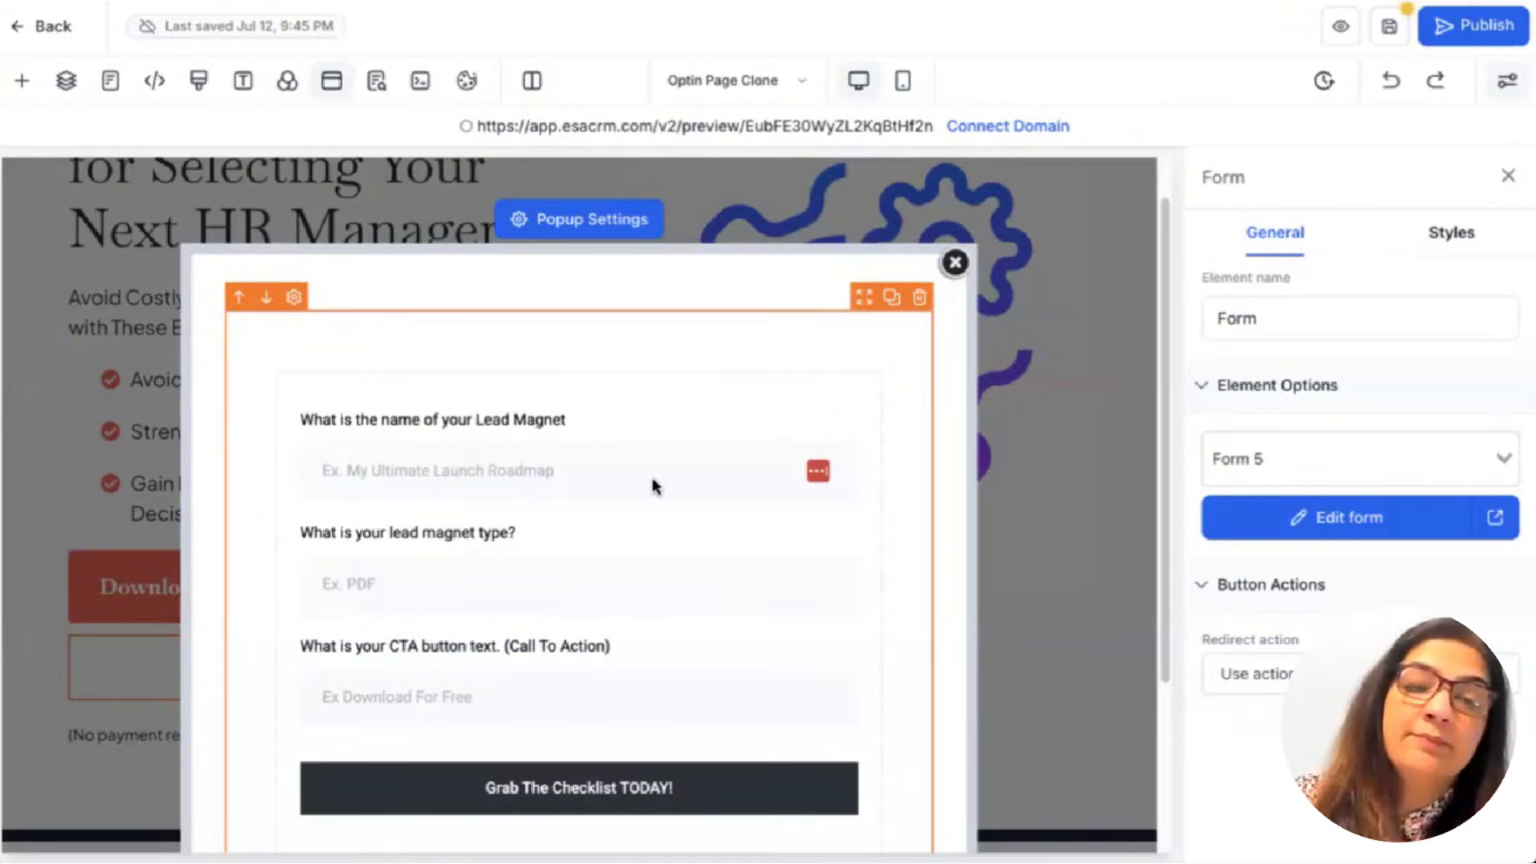
pyautogui.scroll(-1, 652, 485)
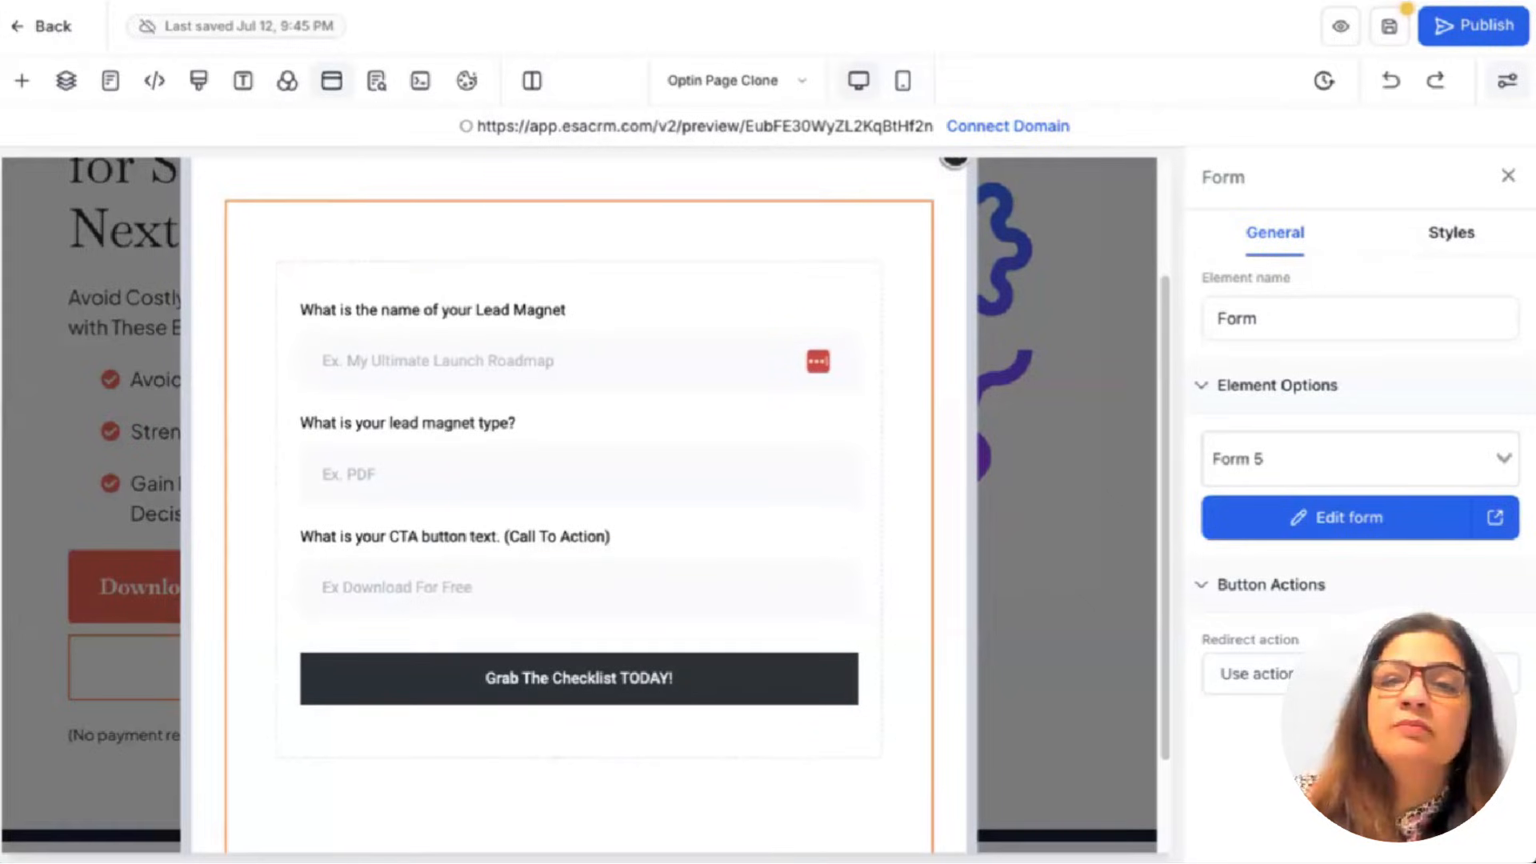
pyautogui.click(46, 25)
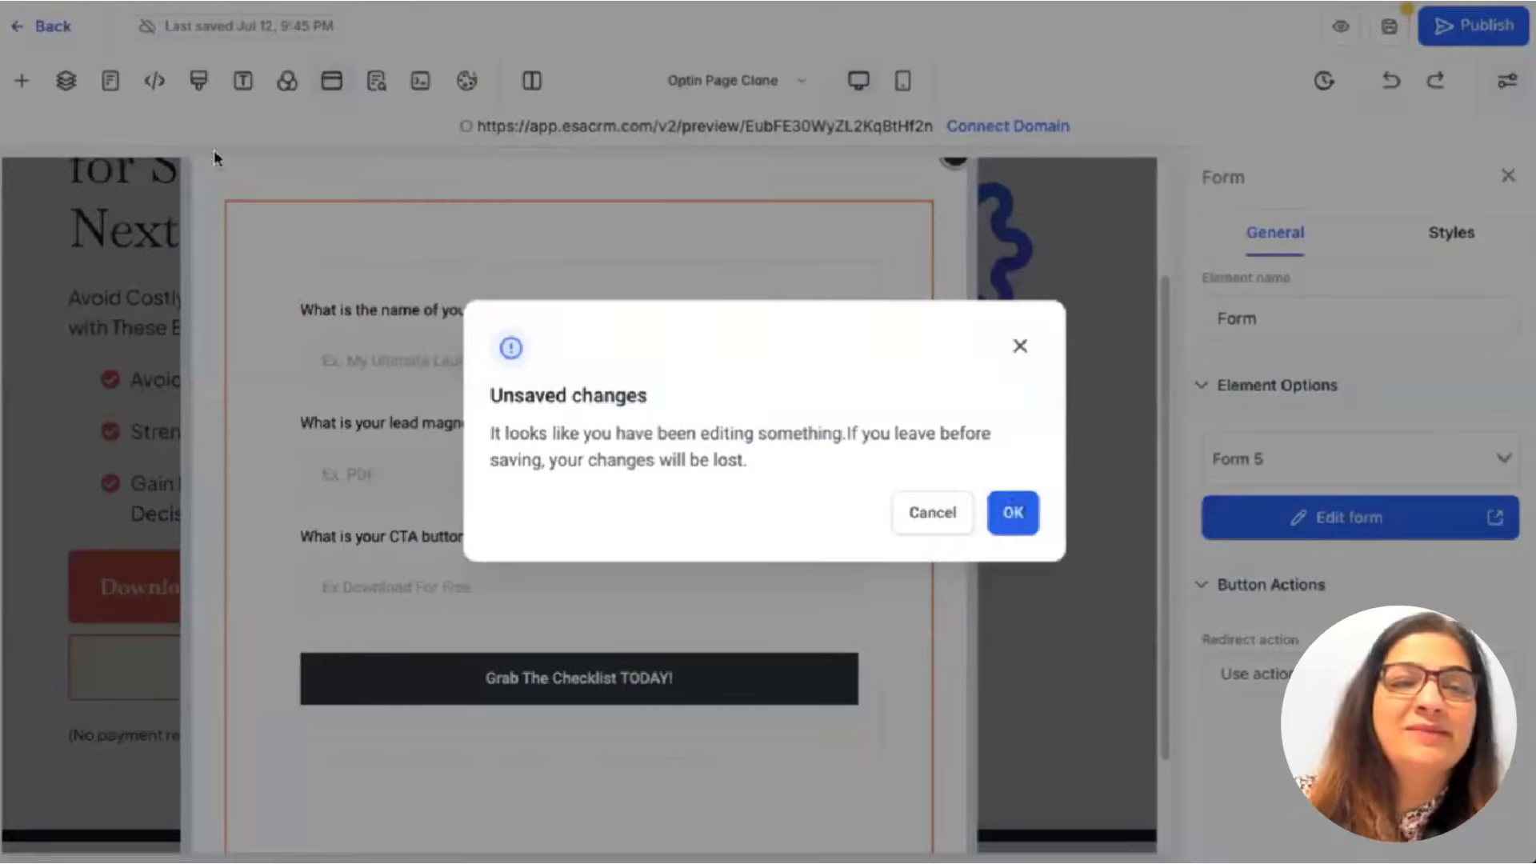
# Confirm leaving the page editor without saving the changes.
pyautogui.click(1014, 512)
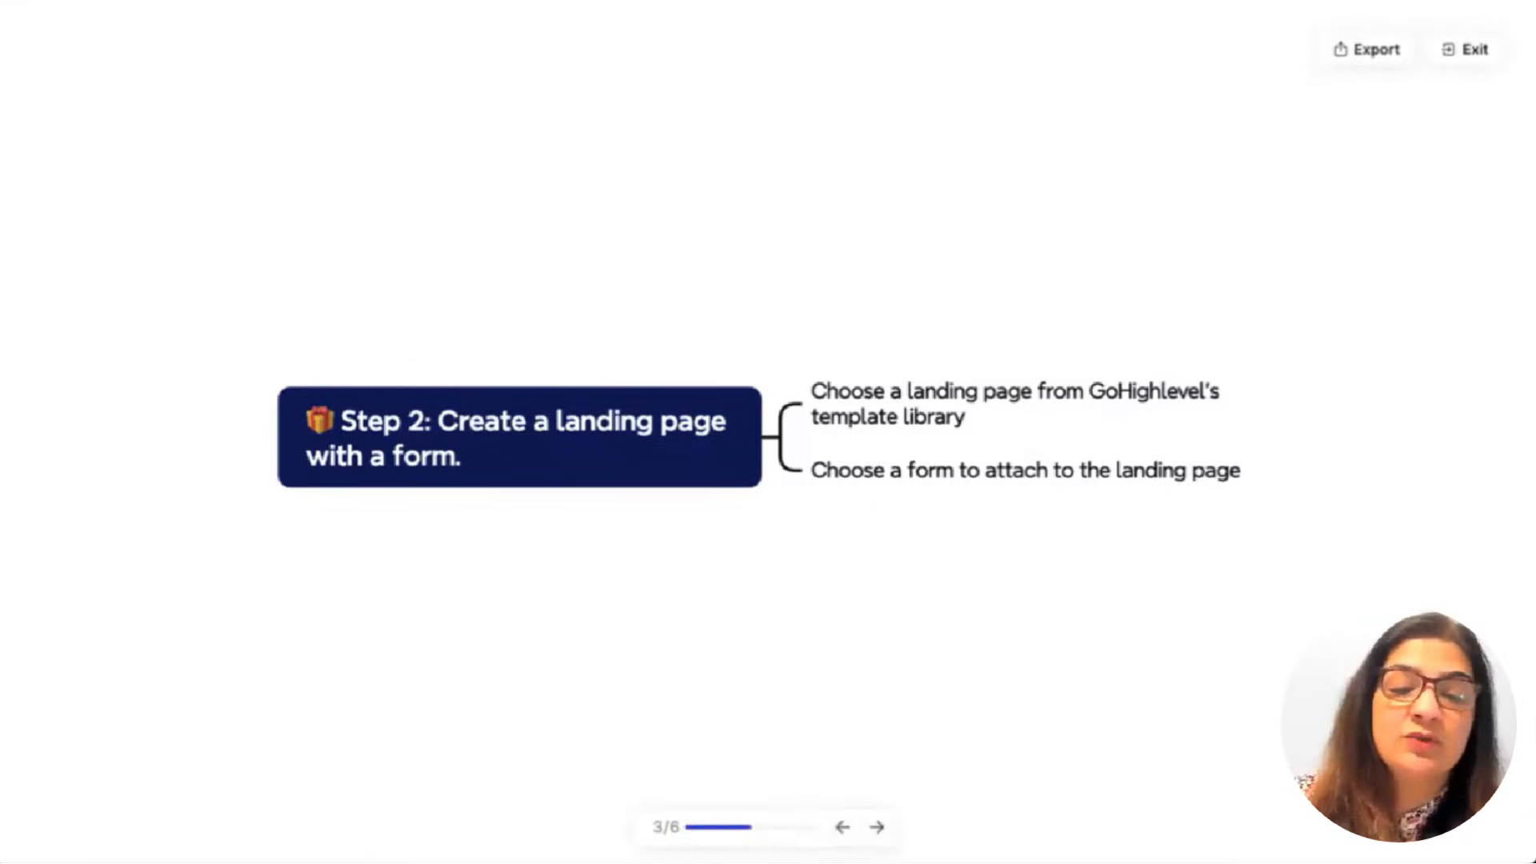
# Advance the presentation to Step 3, slide 4 of 6.
pyautogui.click(877, 828)
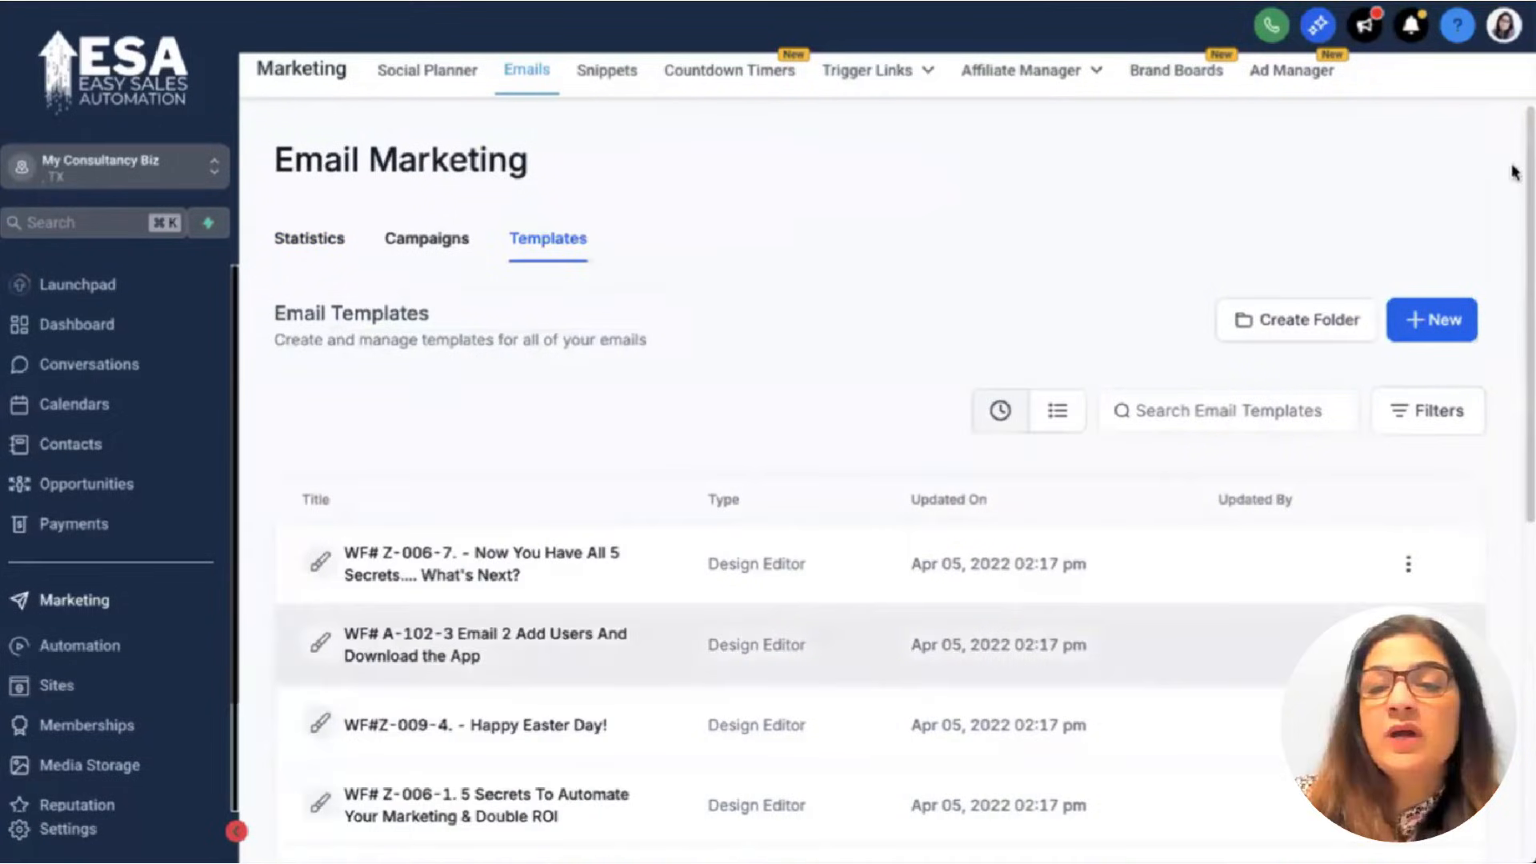
# Start a new email template from Email Marketing Templates and open the Simple template.
pyautogui.click(1440, 331)
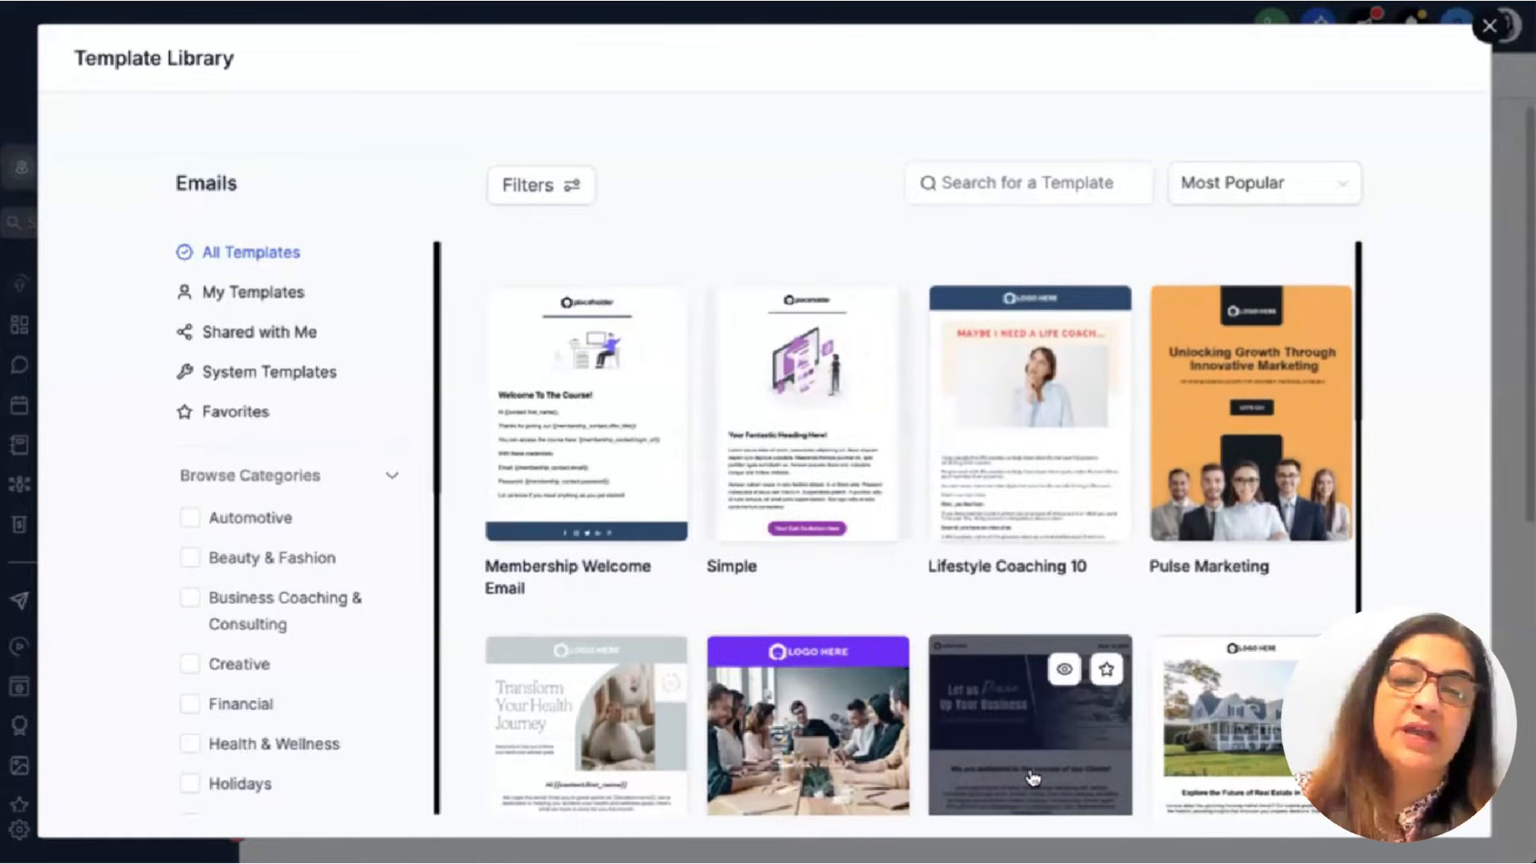
pyautogui.scroll(-2, 1032, 777)
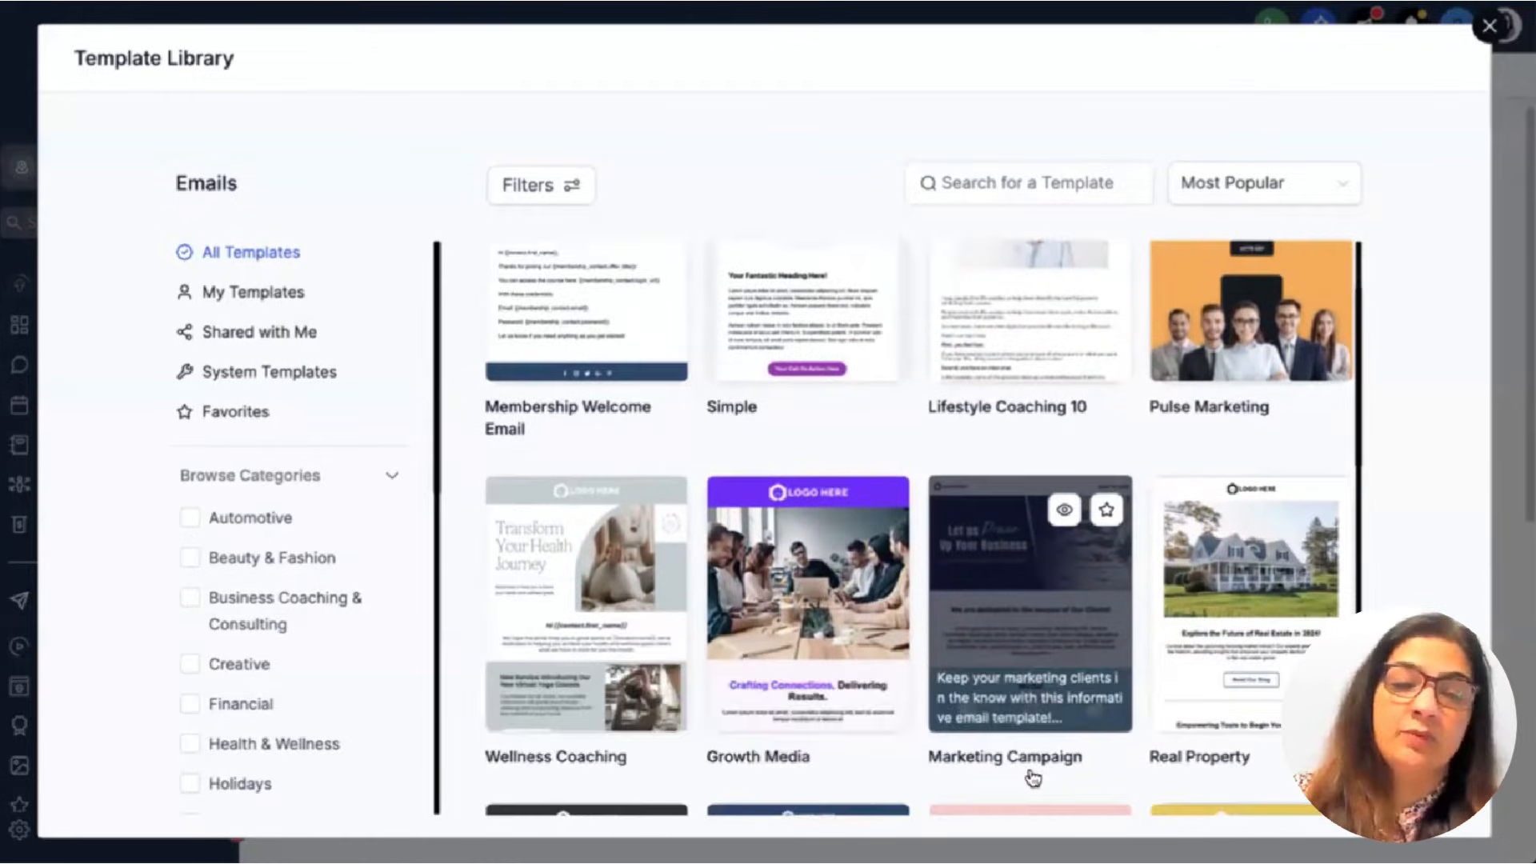
pyautogui.scroll(-4, 1031, 778)
pyautogui.scroll(6, 1031, 777)
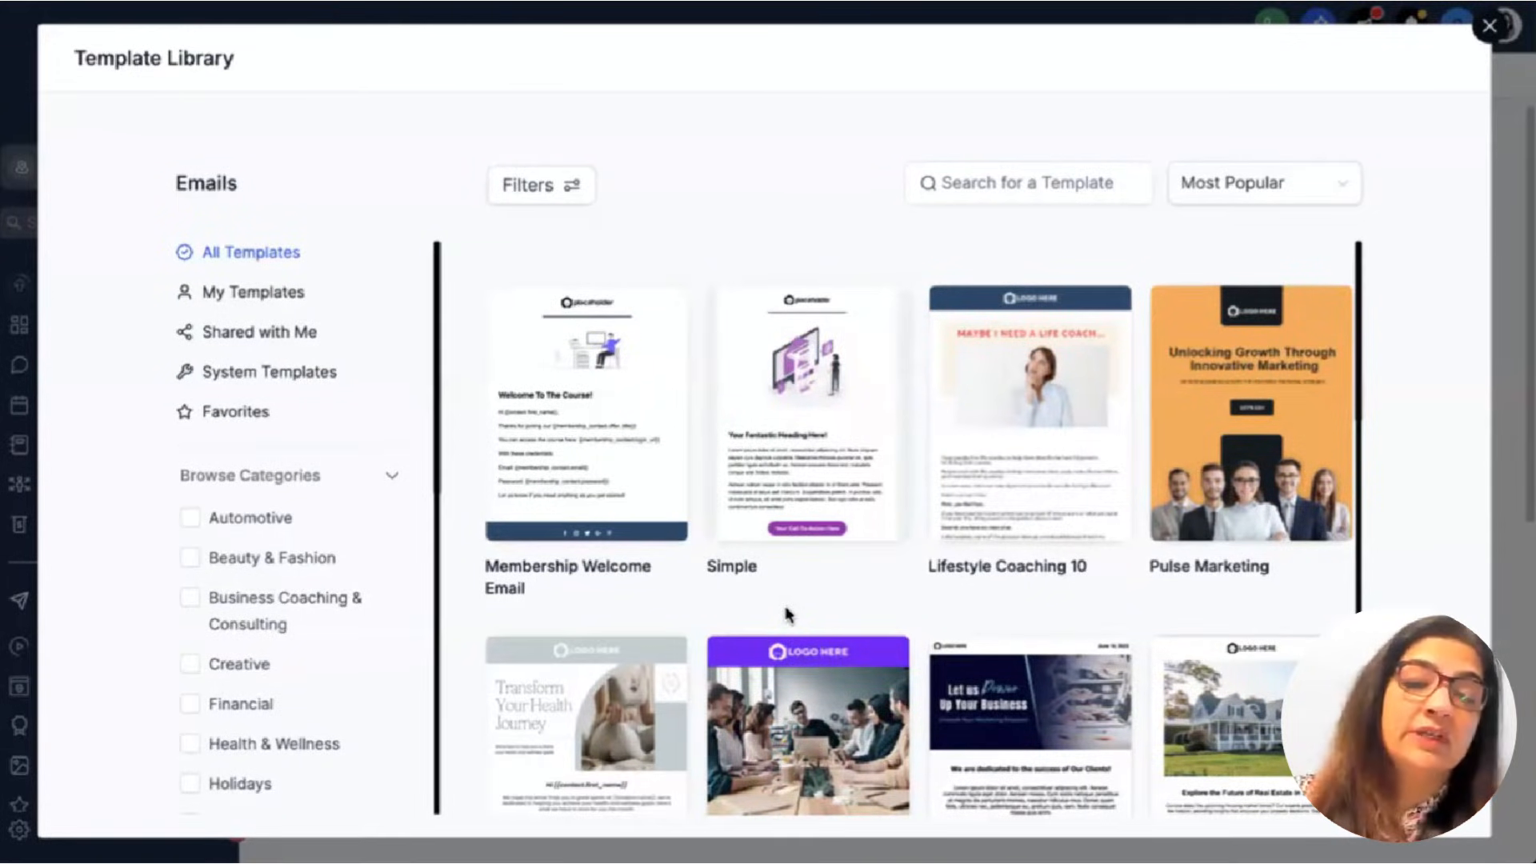
pyautogui.moveTo(800, 448)
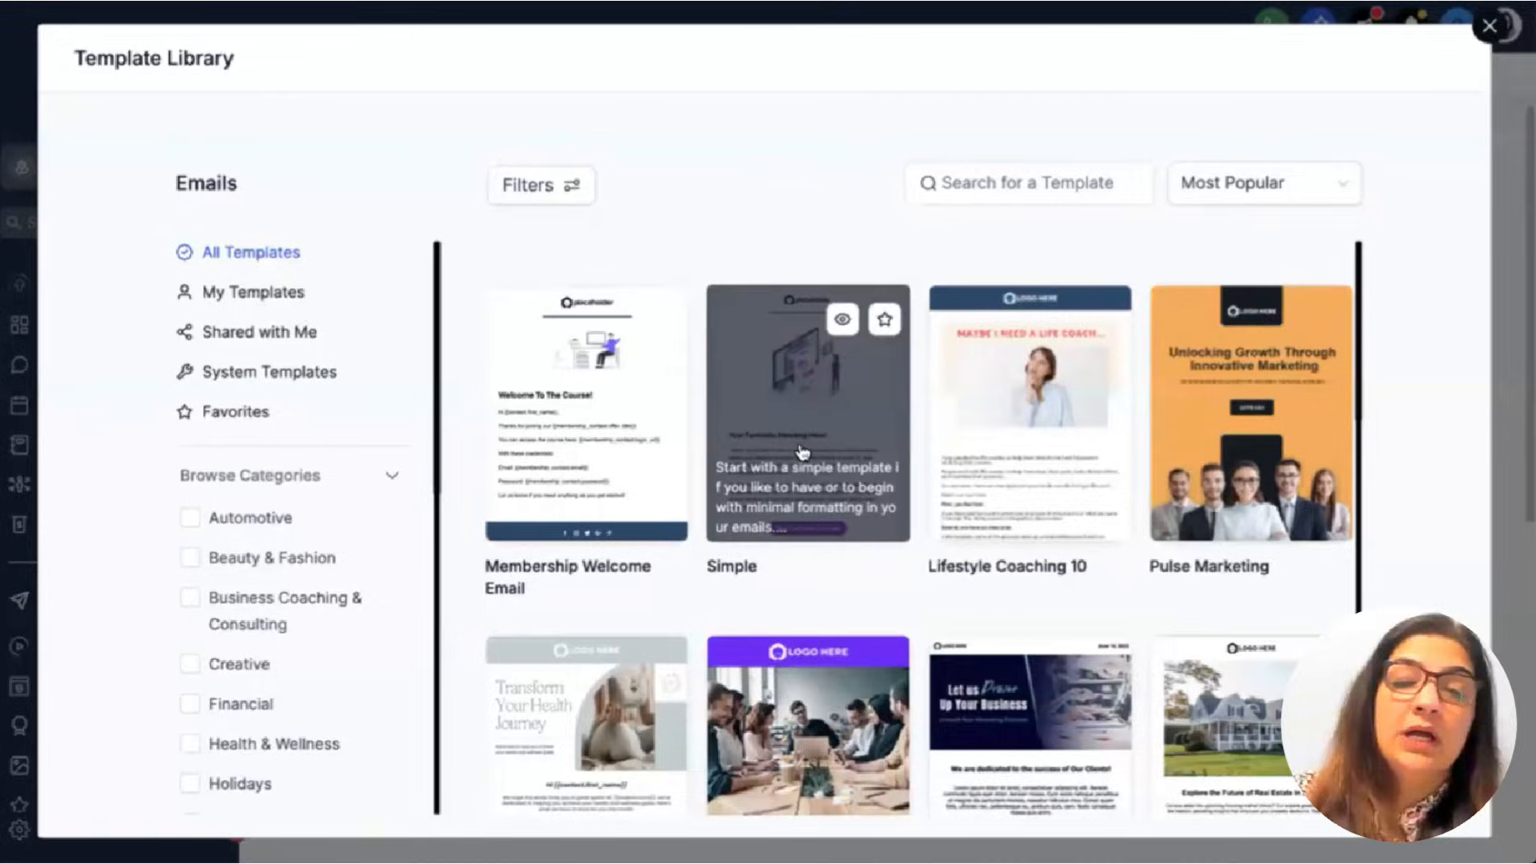
pyautogui.click(788, 474)
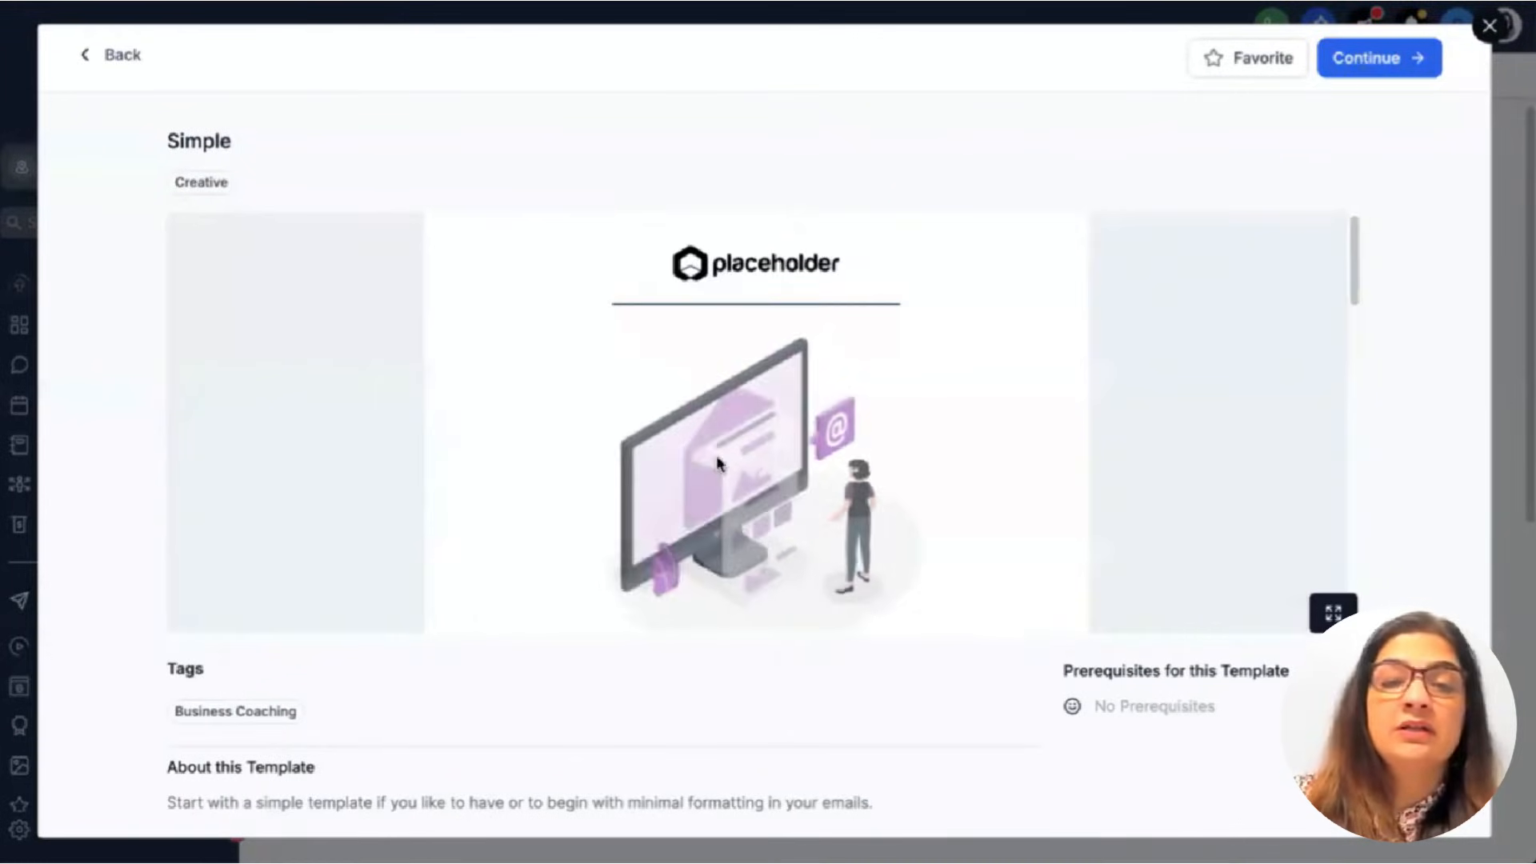
# Load the Simple template into the email editor and preview it at mobile width.
pyautogui.click(1364, 60)
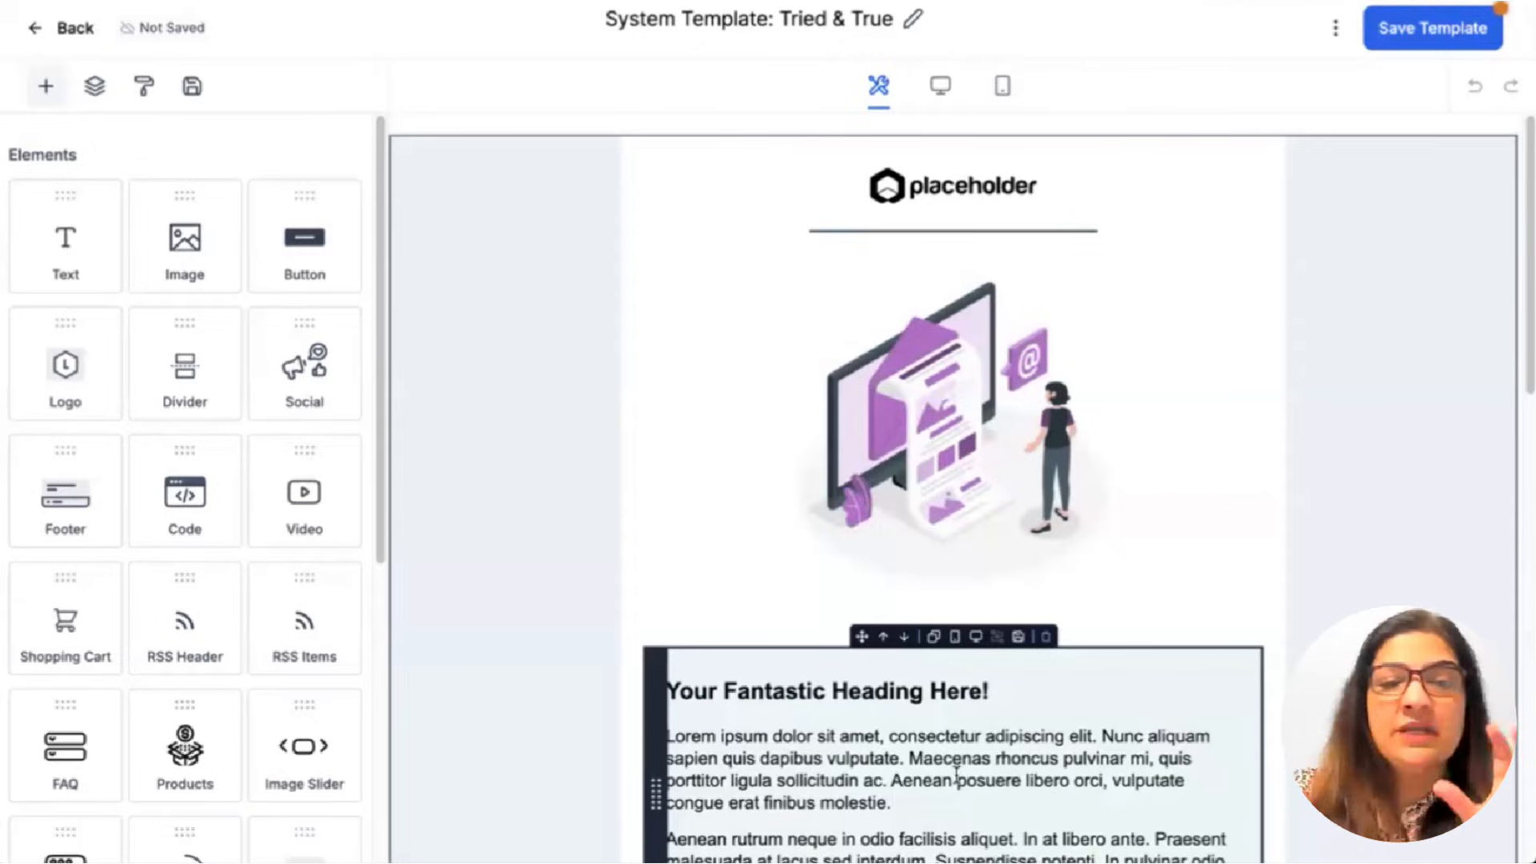
pyautogui.click(1005, 88)
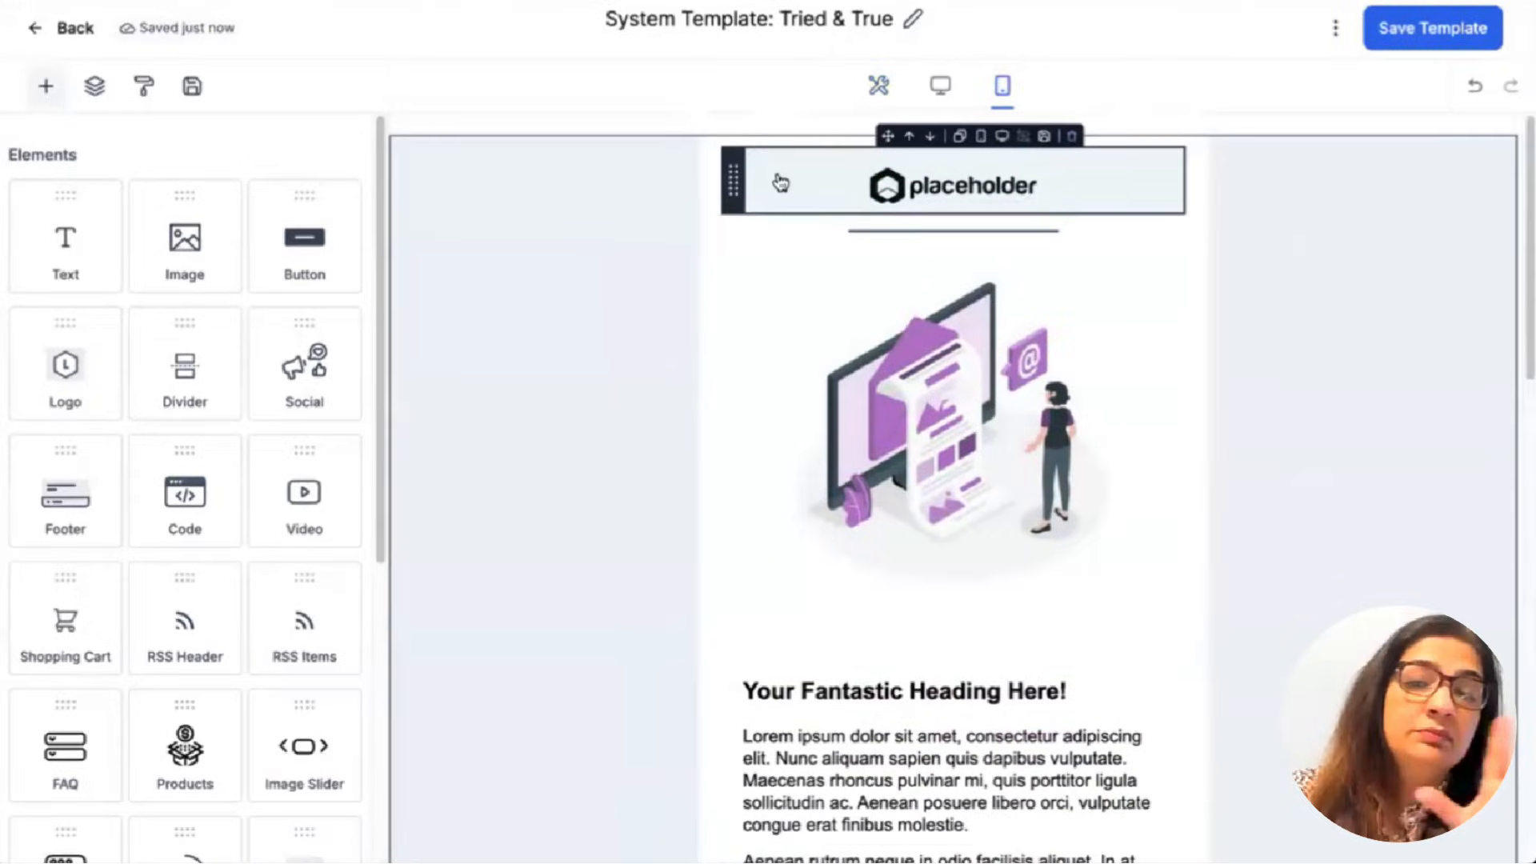
# Replace the header logo image with 'automation logo (1).png' from Media Storage.
pyautogui.click(842, 188)
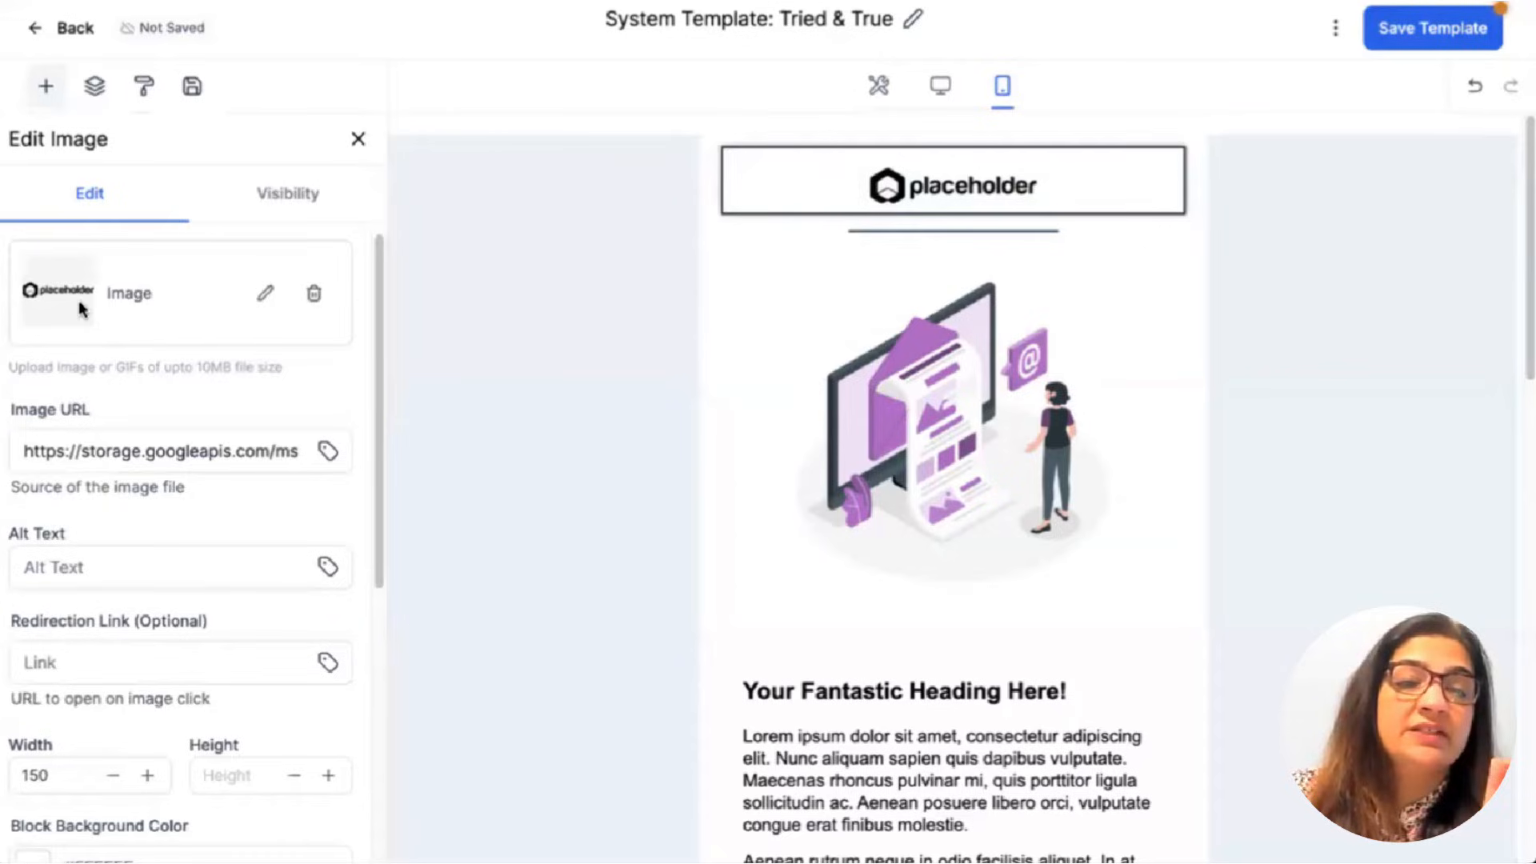
pyautogui.click(334, 300)
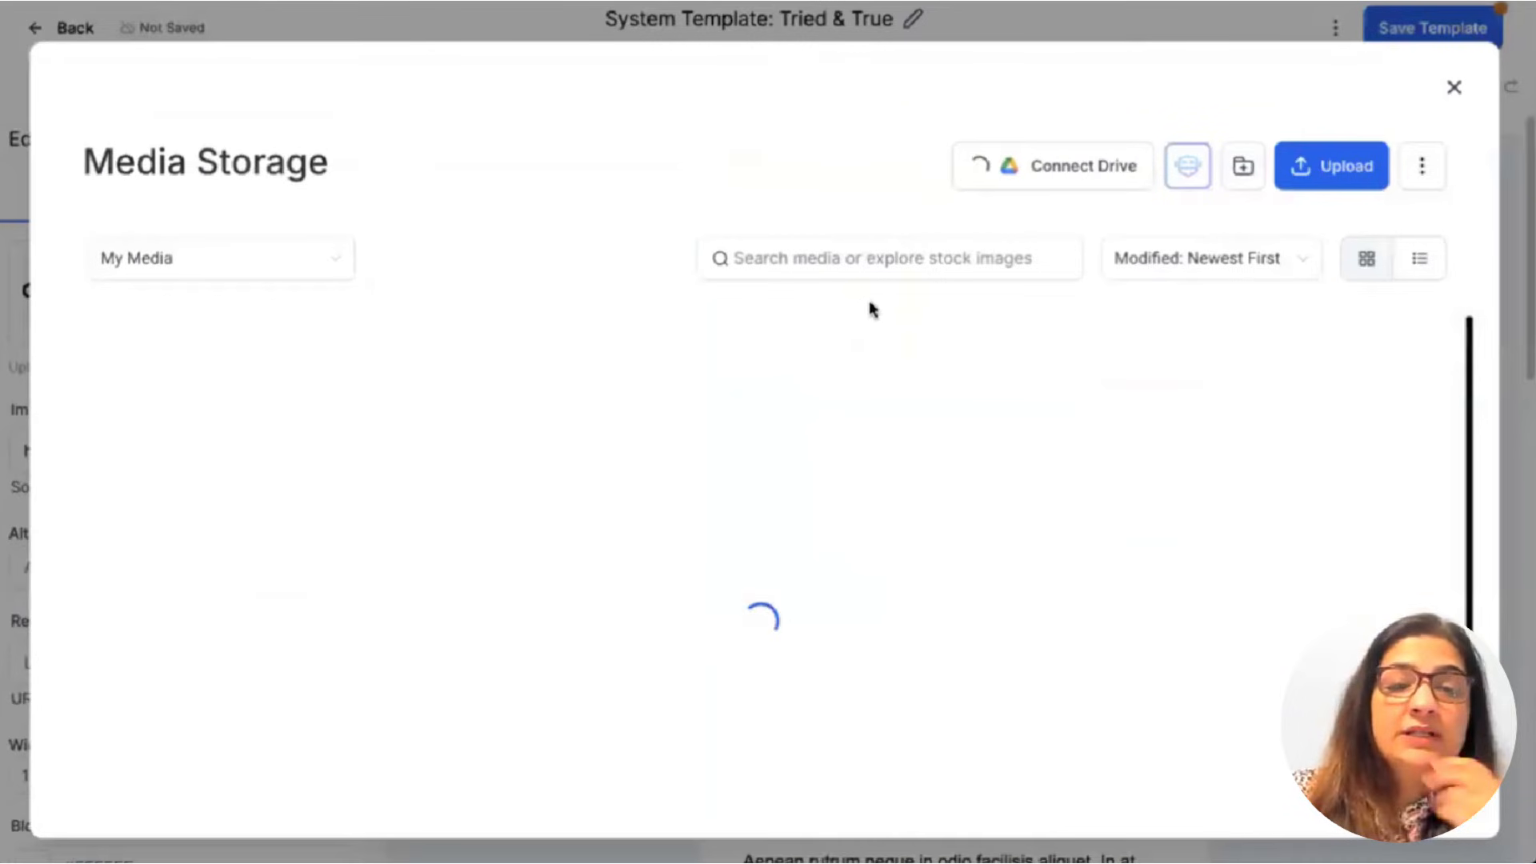
pyautogui.scroll(-3, 745, 477)
pyautogui.scroll(-8, 745, 478)
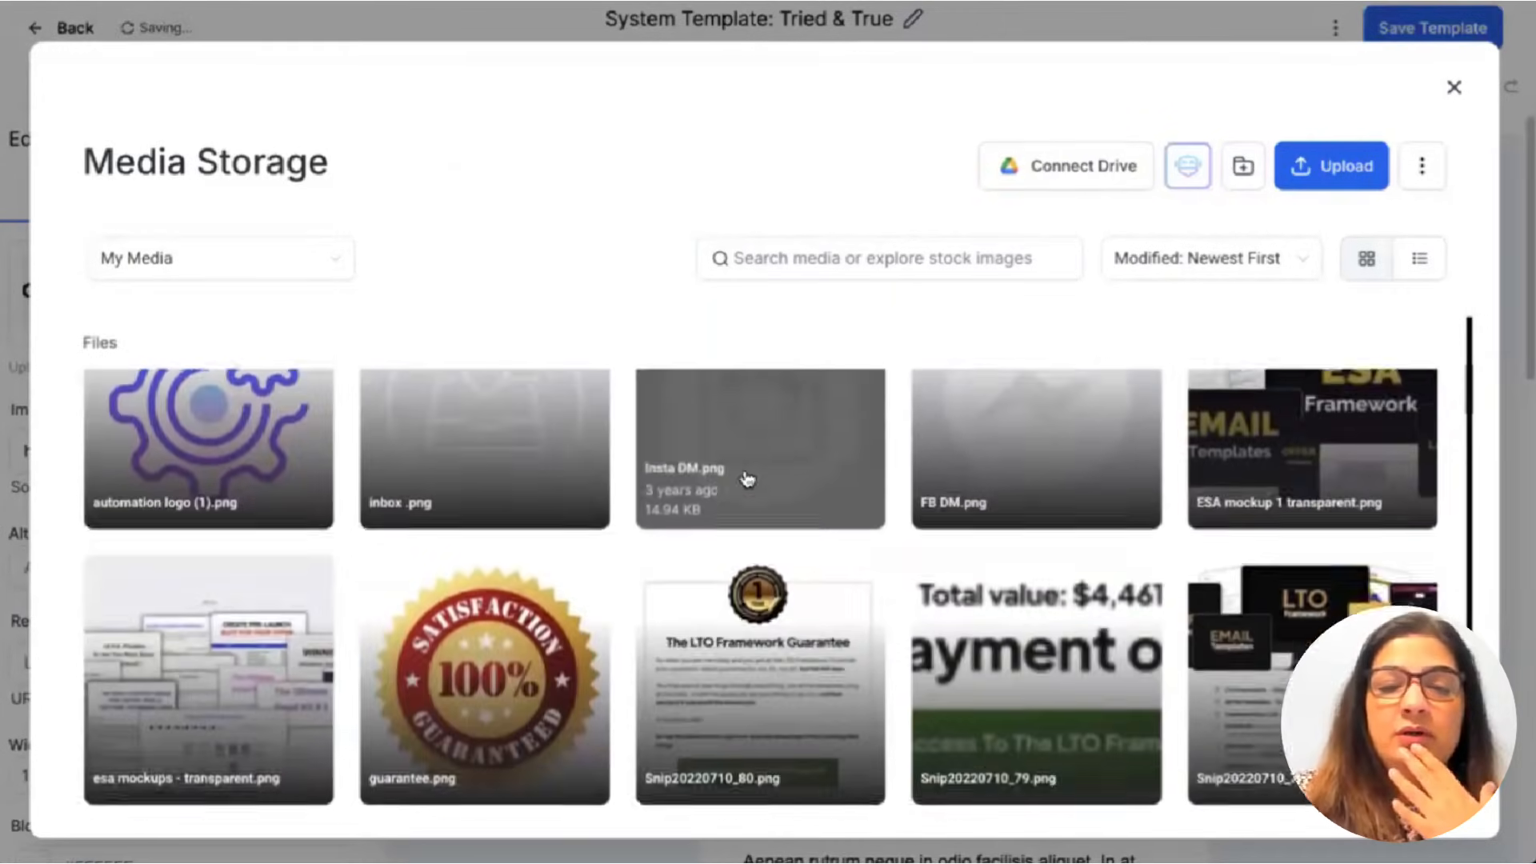
pyautogui.scroll(-12, 746, 478)
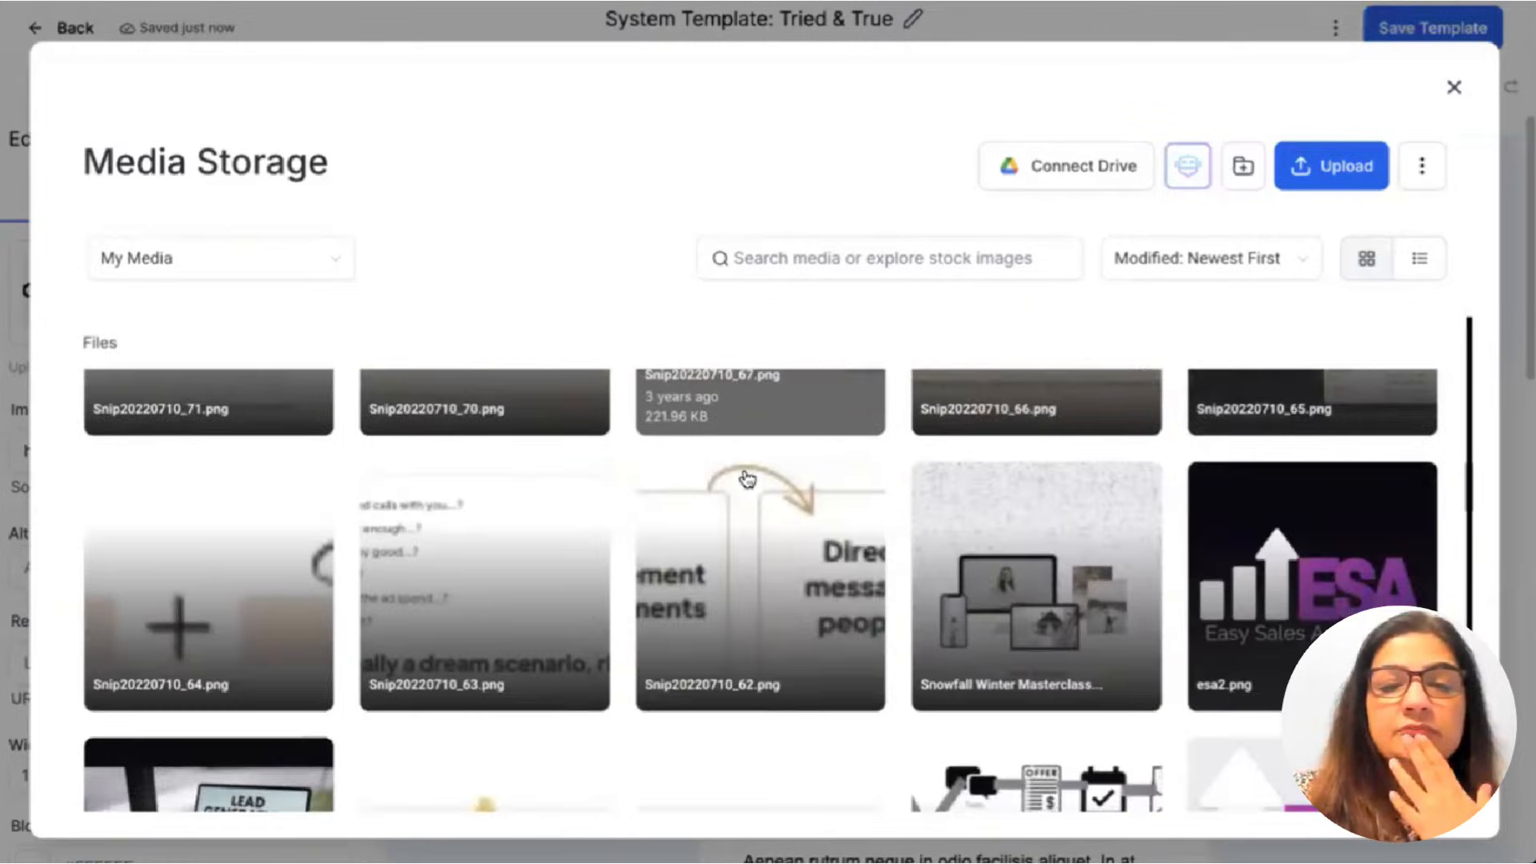
pyautogui.scroll(-2, 746, 478)
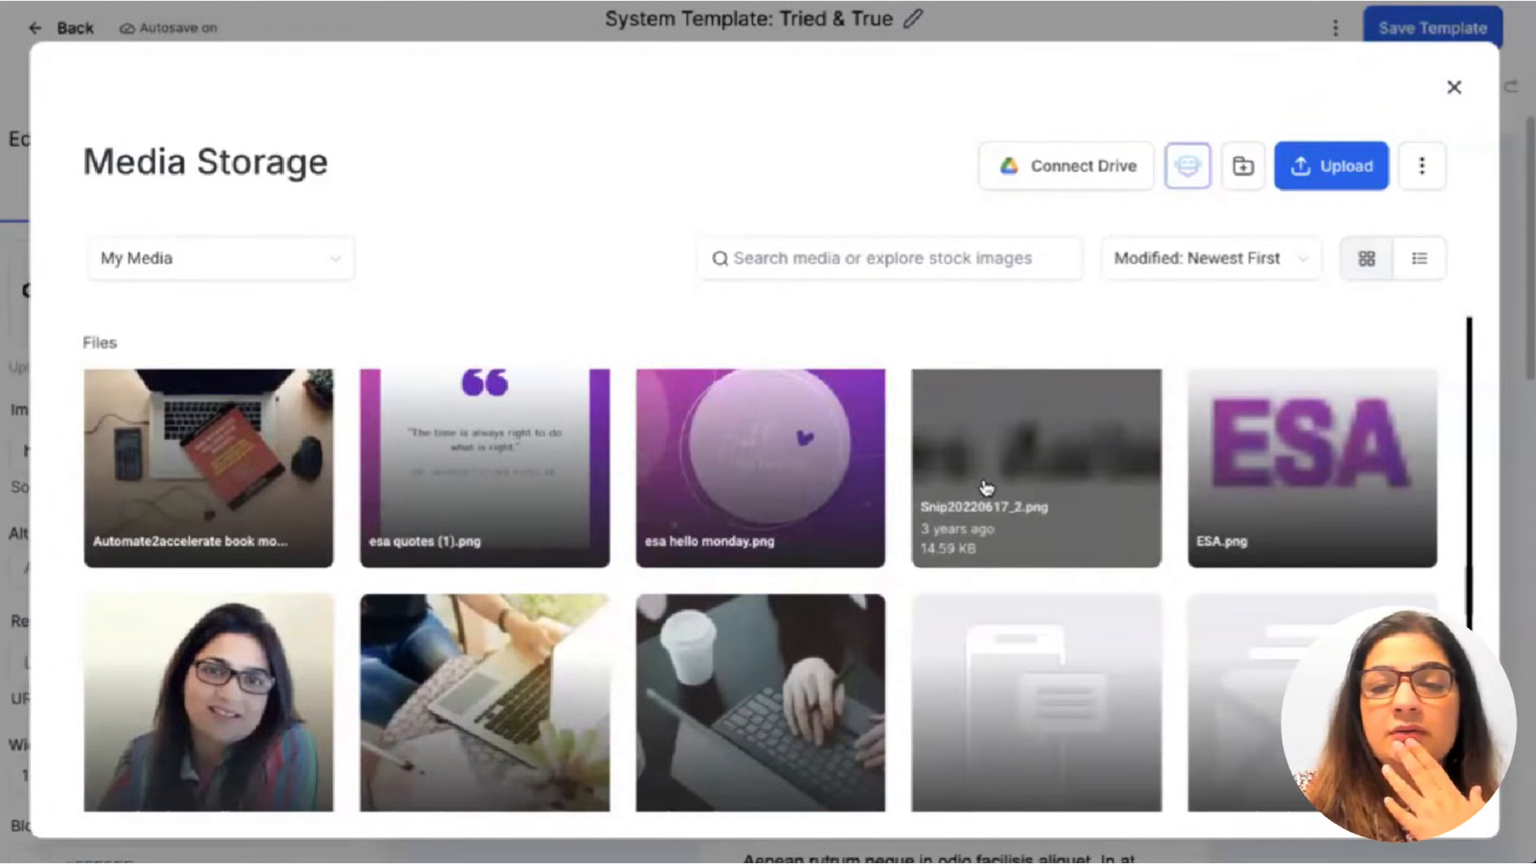
pyautogui.scroll(-15, 752, 565)
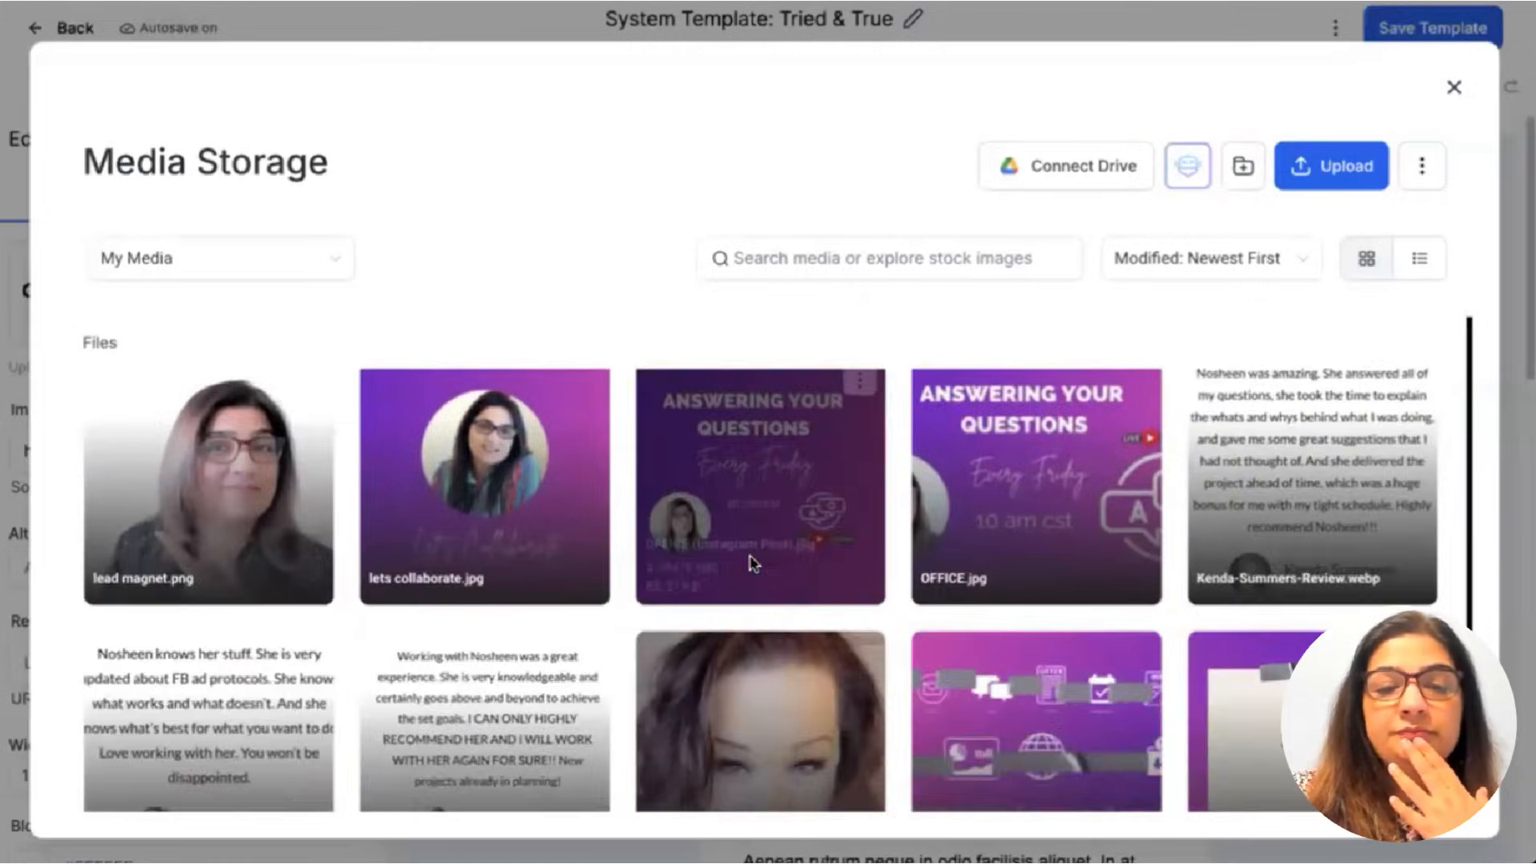
pyautogui.scroll(-10, 752, 565)
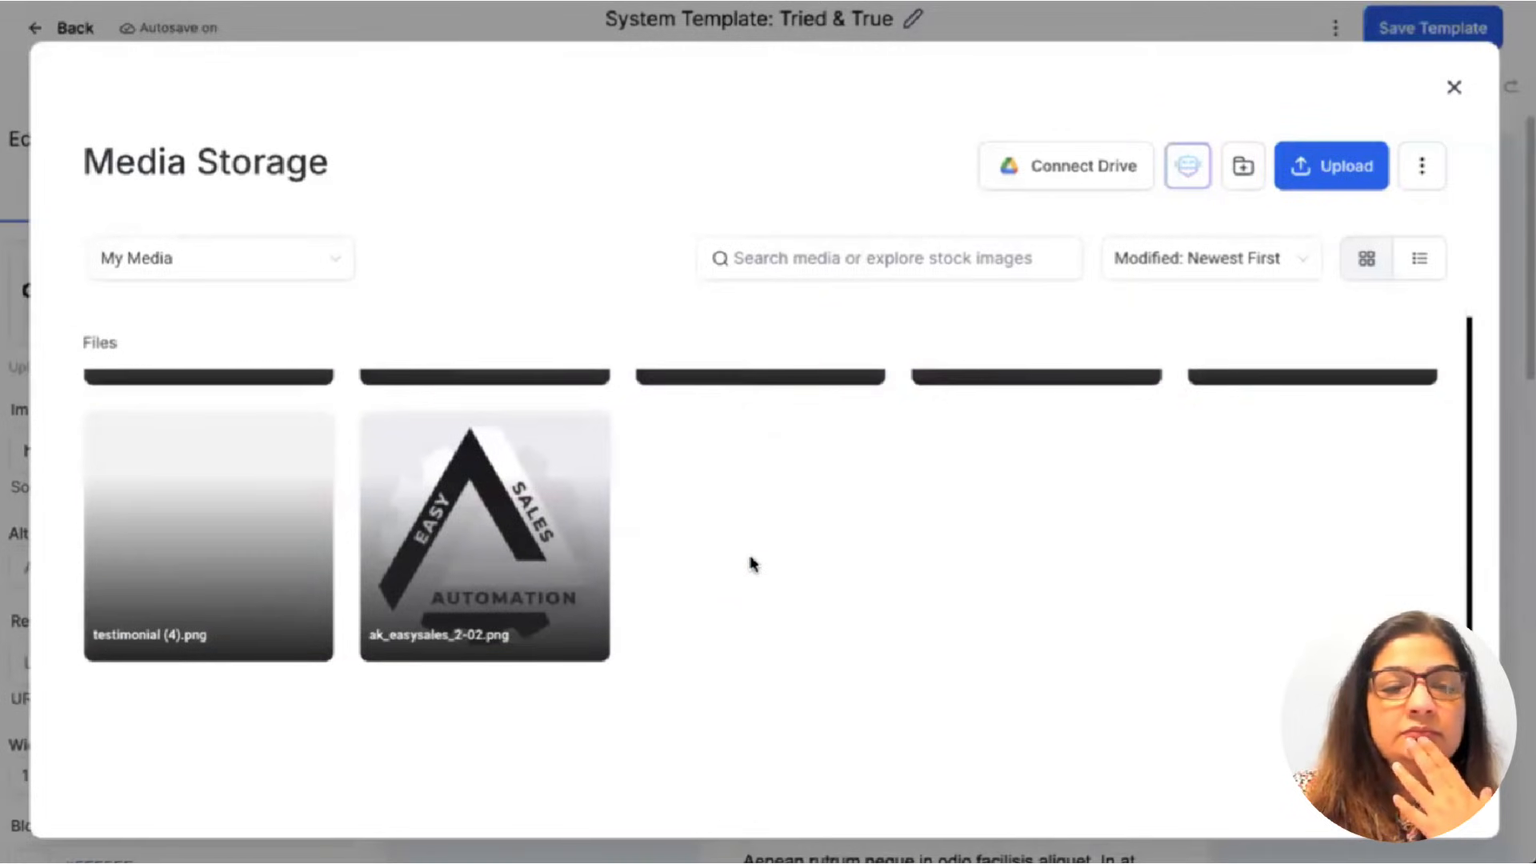
pyautogui.scroll(20, 752, 565)
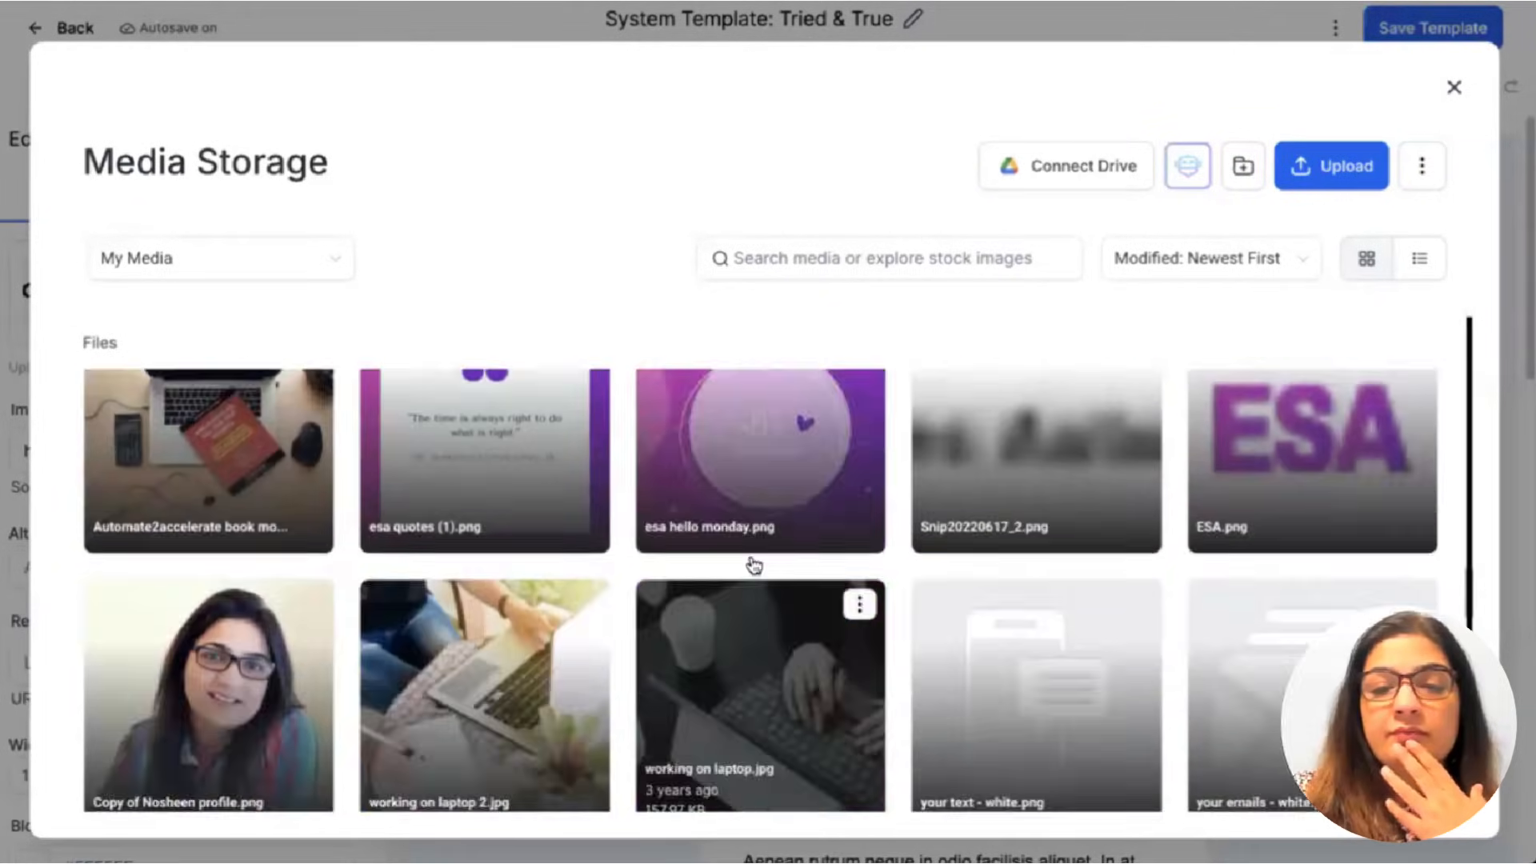
pyautogui.scroll(3, 754, 564)
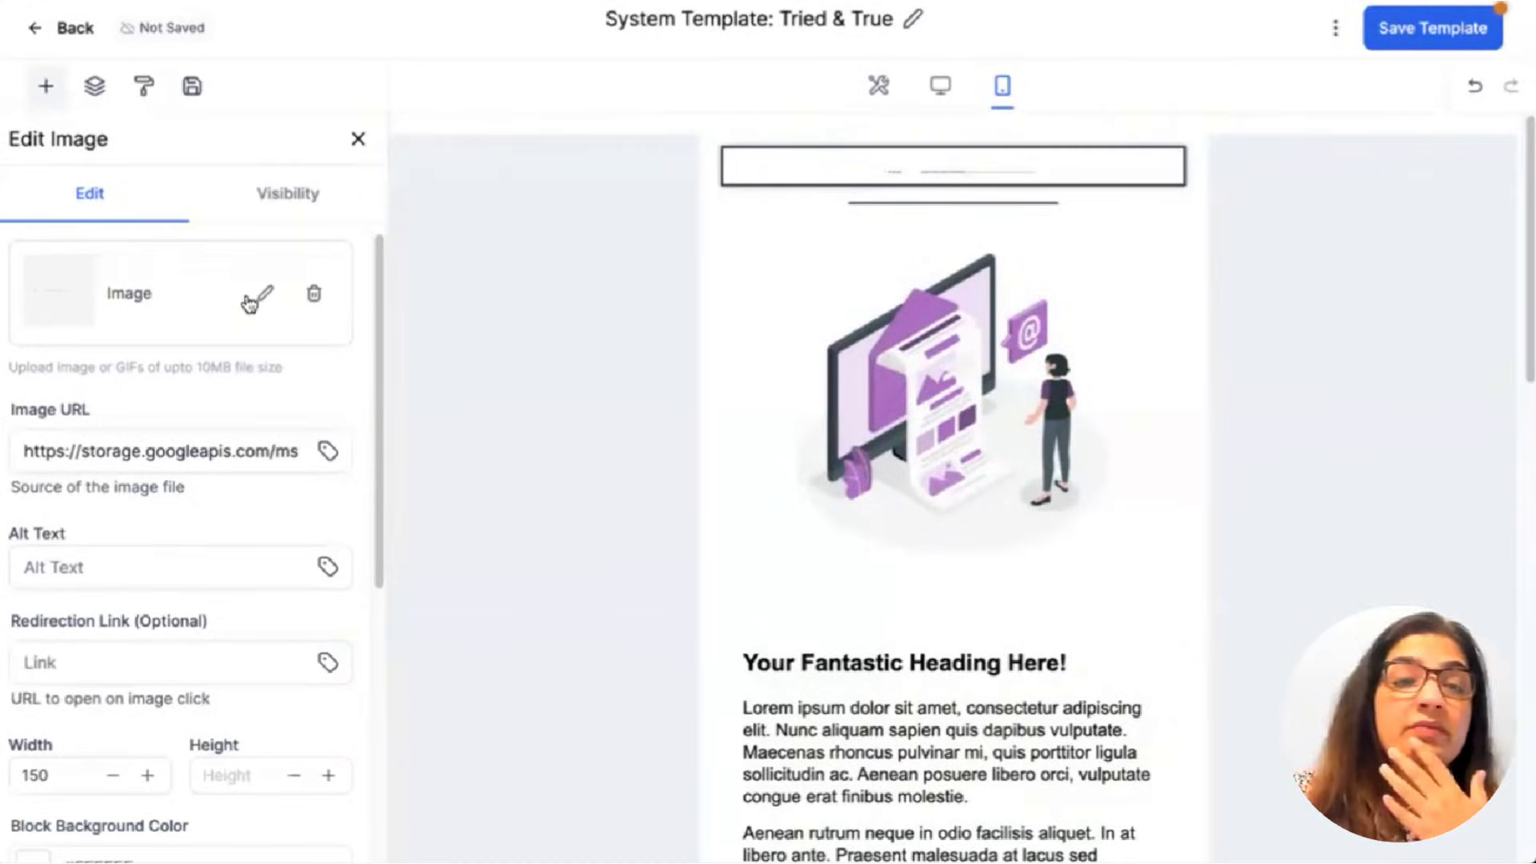
pyautogui.click(282, 340)
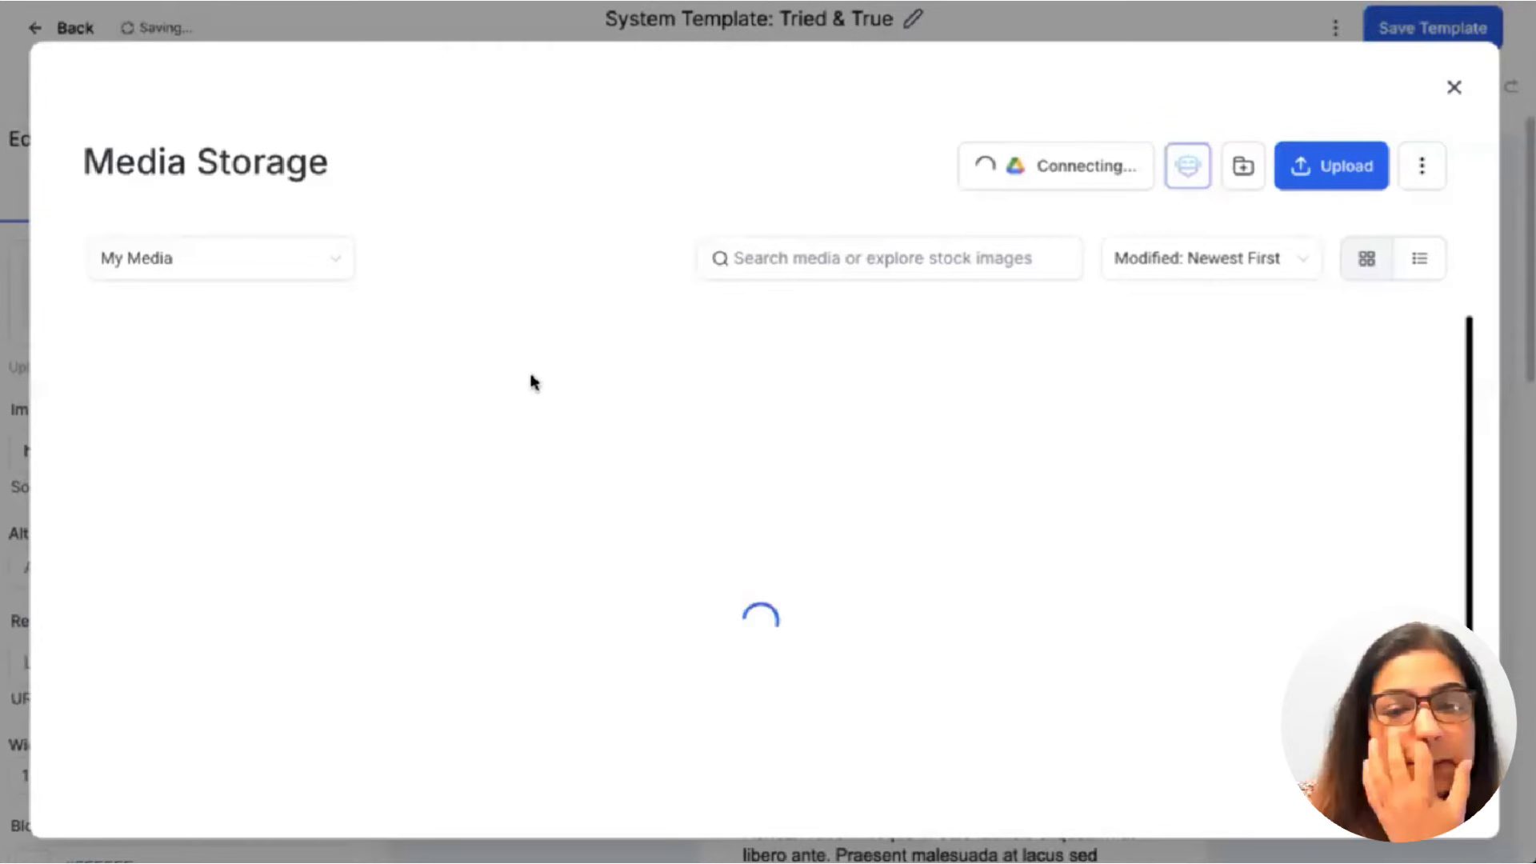
pyautogui.scroll(-2, 451, 528)
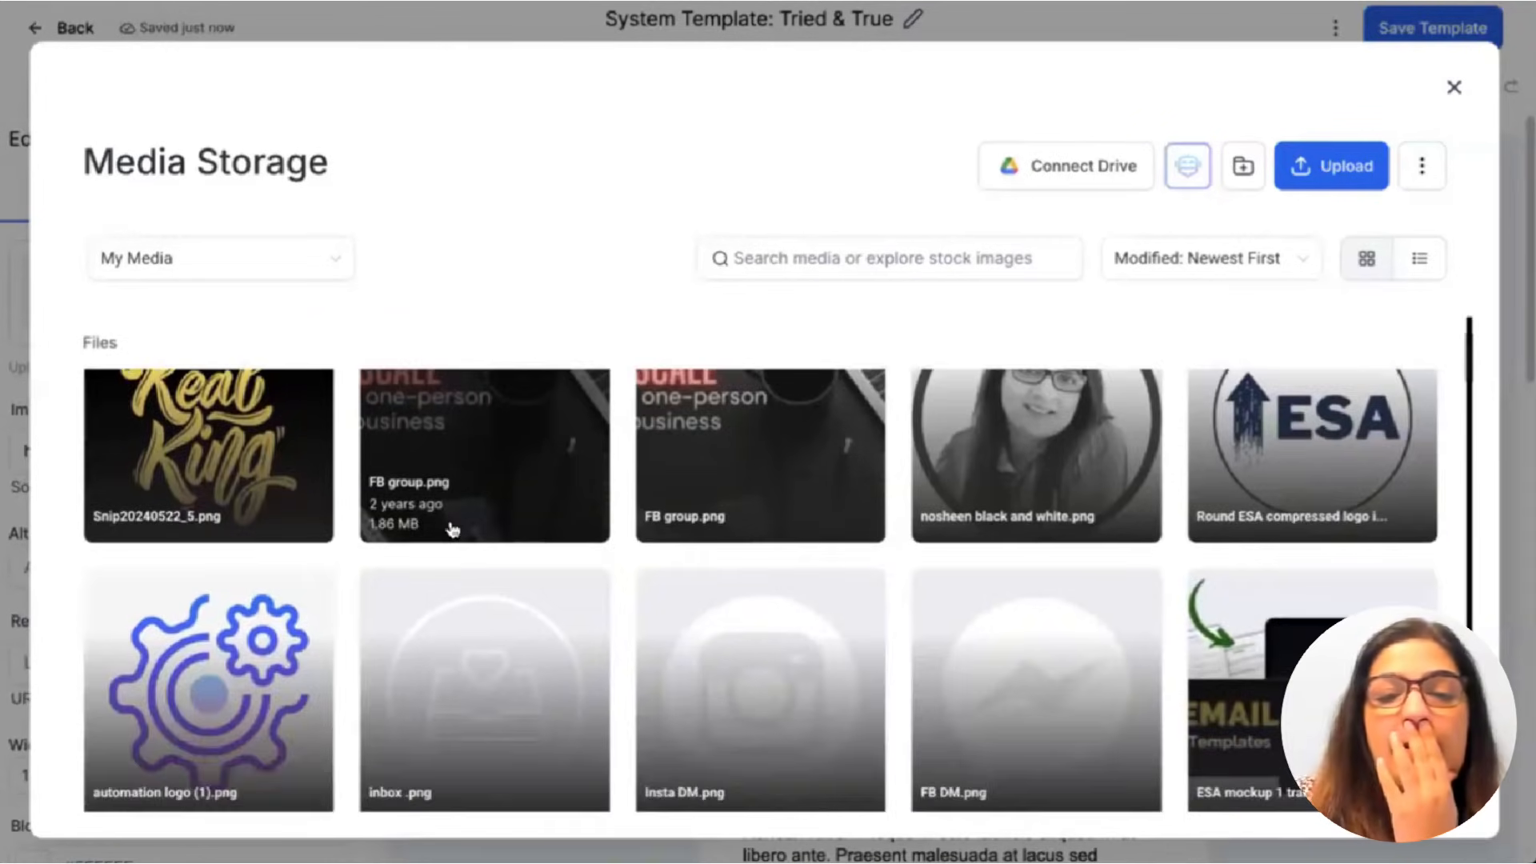
pyautogui.scroll(-1, 239, 624)
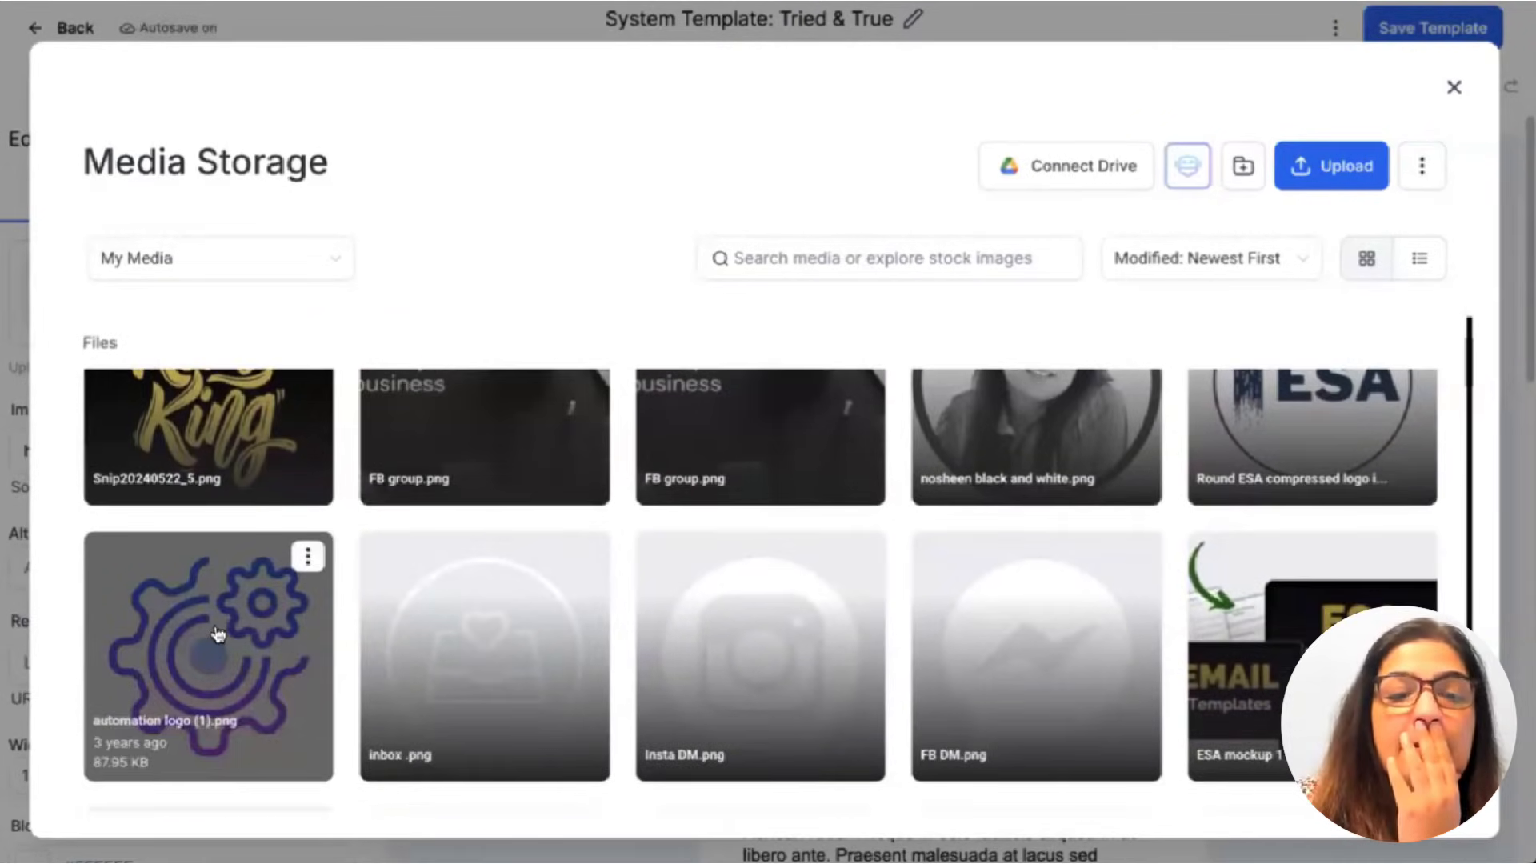
pyautogui.click(217, 634)
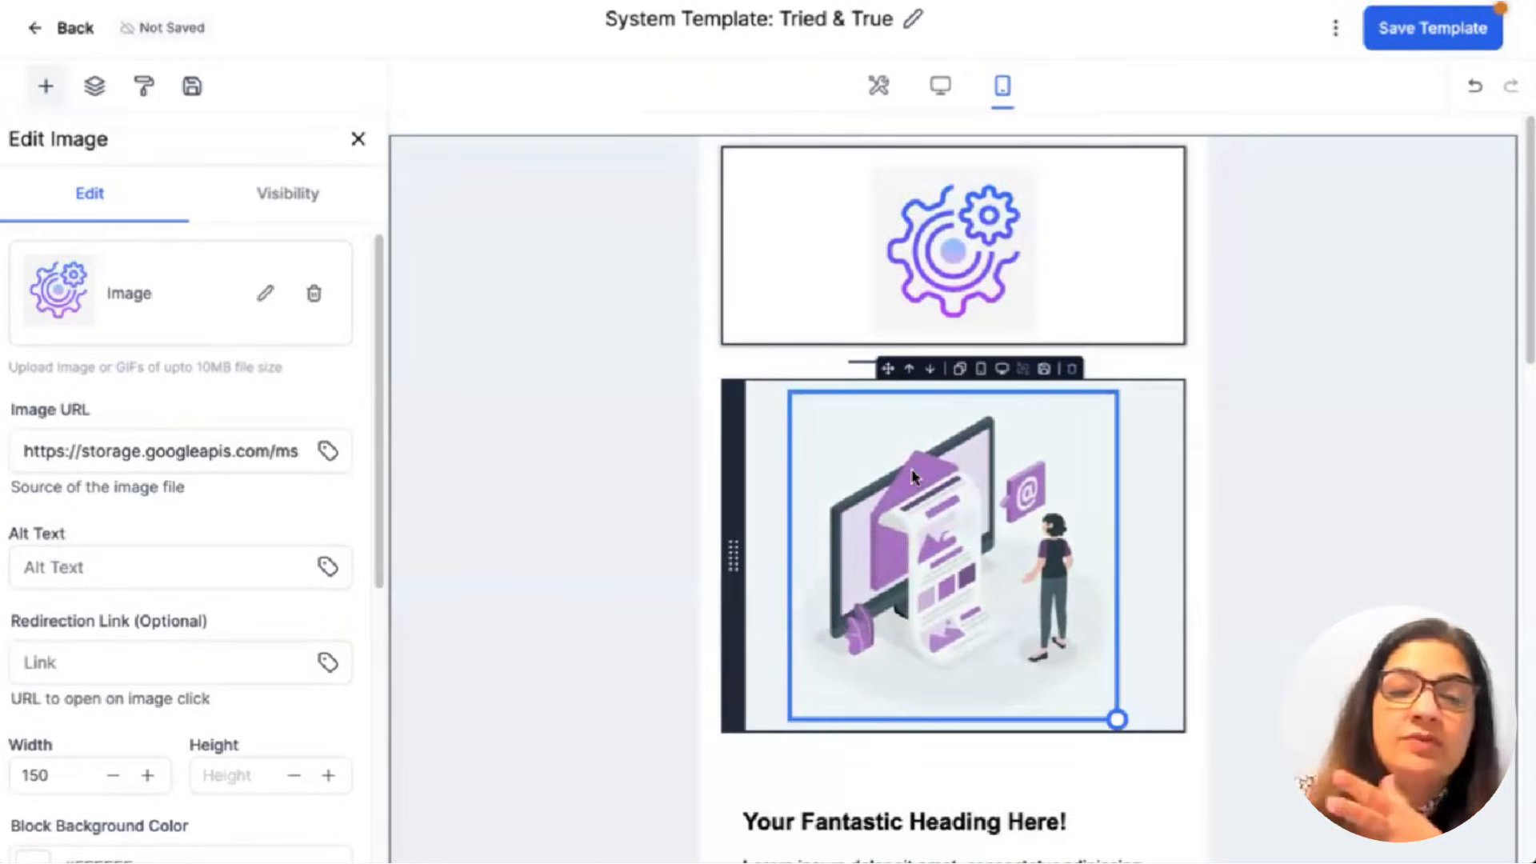
# Select the illustration, heading and body paragraph blocks below the logo for editing.
pyautogui.click(966, 491)
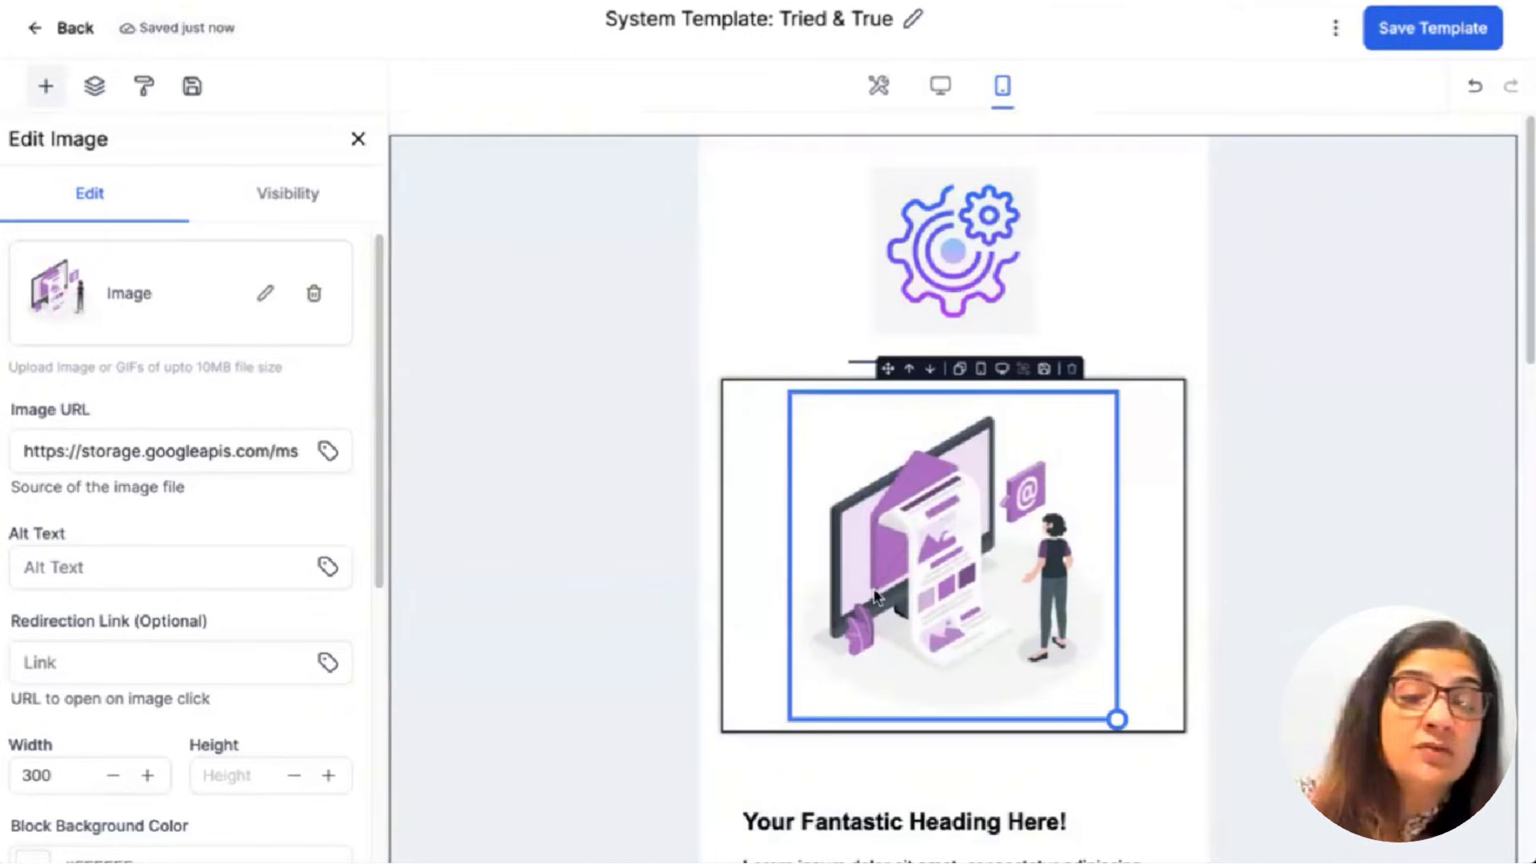
pyautogui.scroll(-1, 876, 631)
pyautogui.scroll(-1, 876, 631)
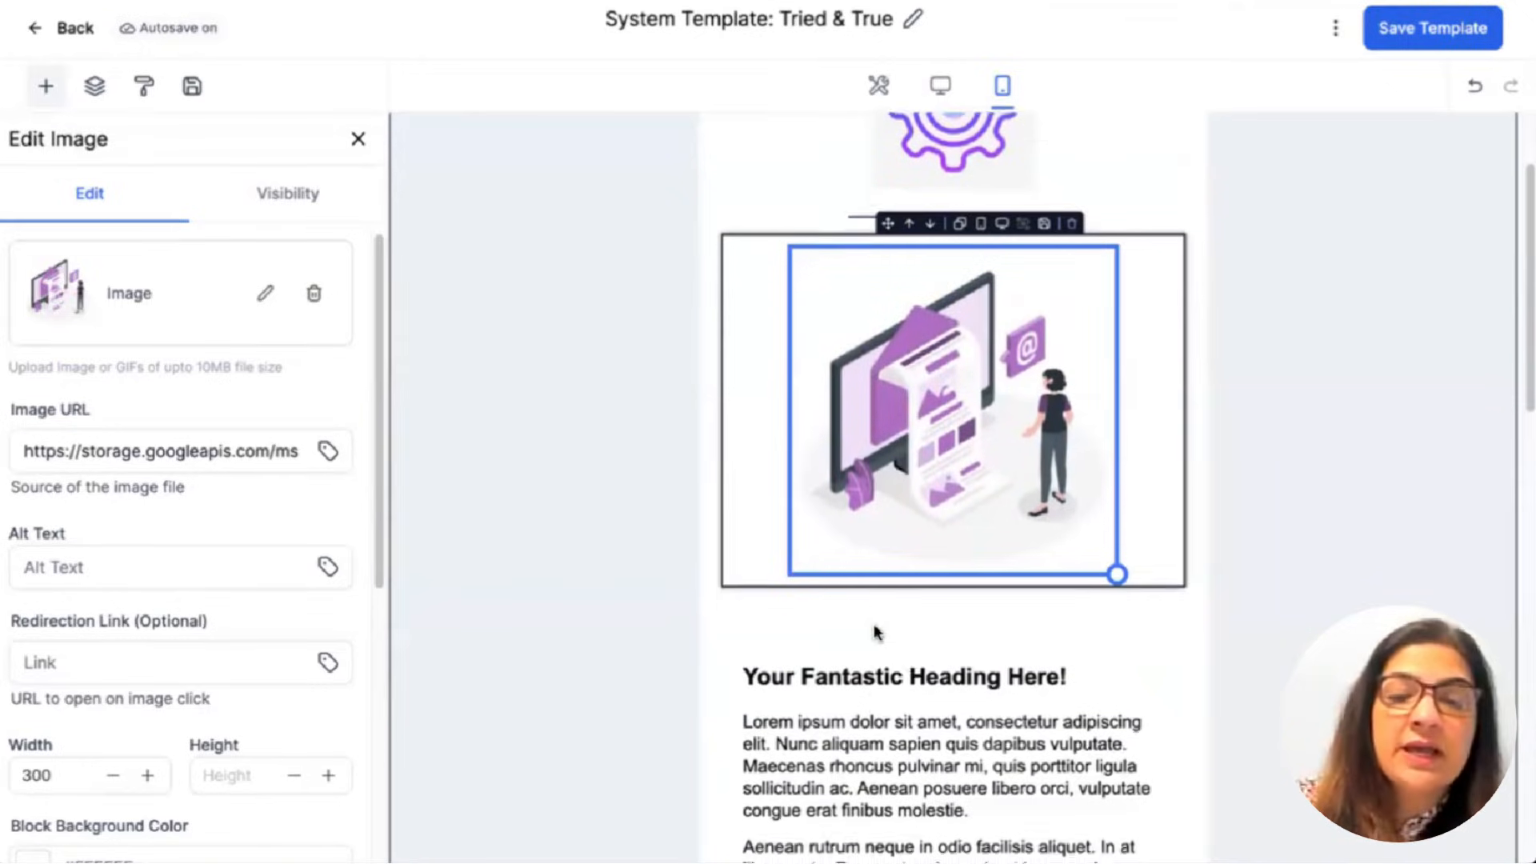
pyautogui.doubleClick(881, 585)
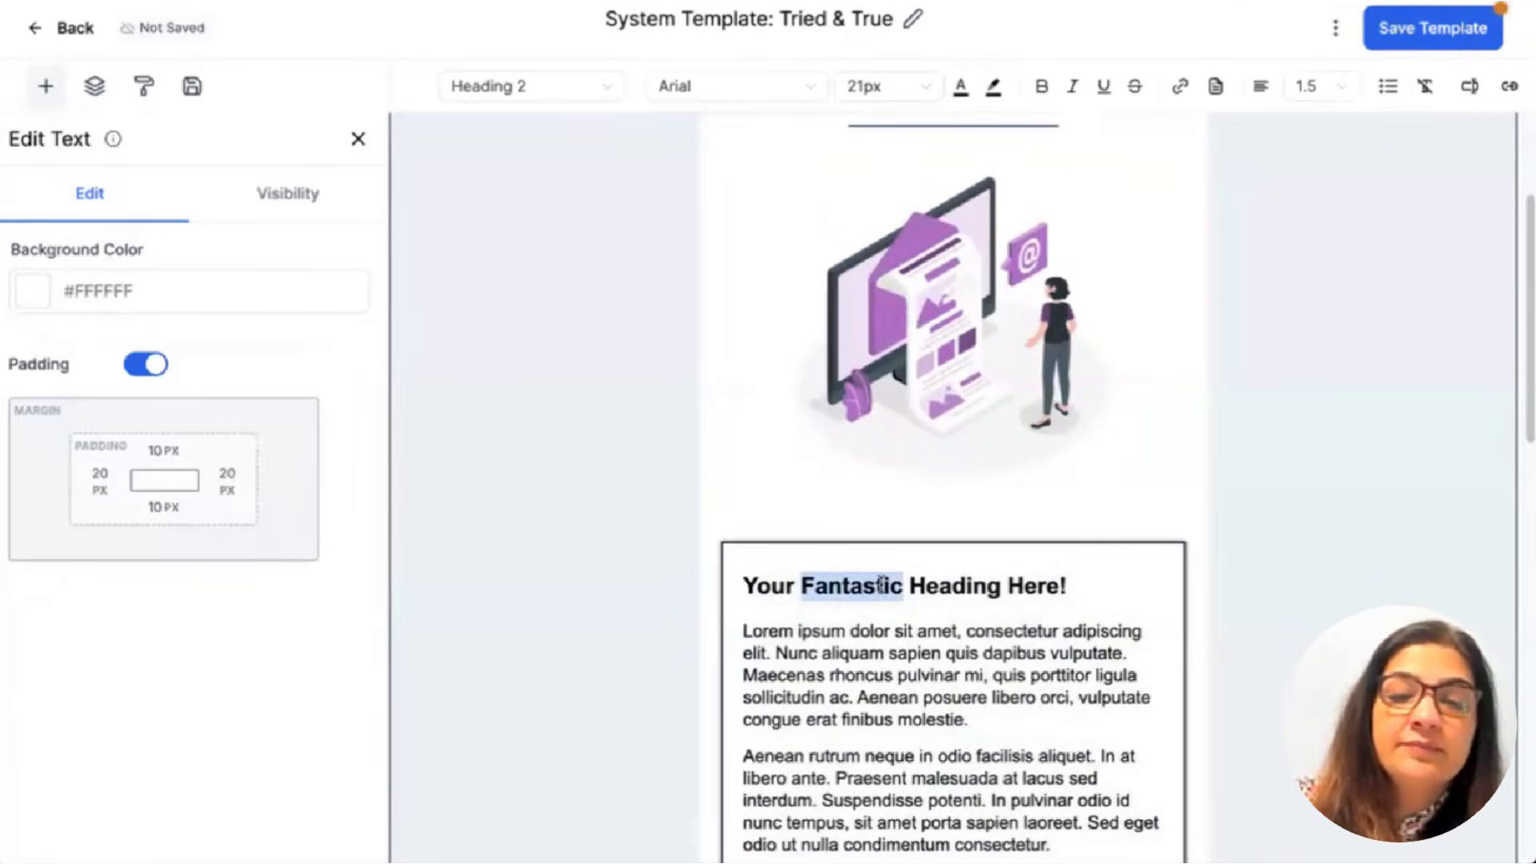
pyautogui.moveTo(824, 675); pyautogui.dragTo(942, 754)
pyautogui.scroll(-4, 943, 764)
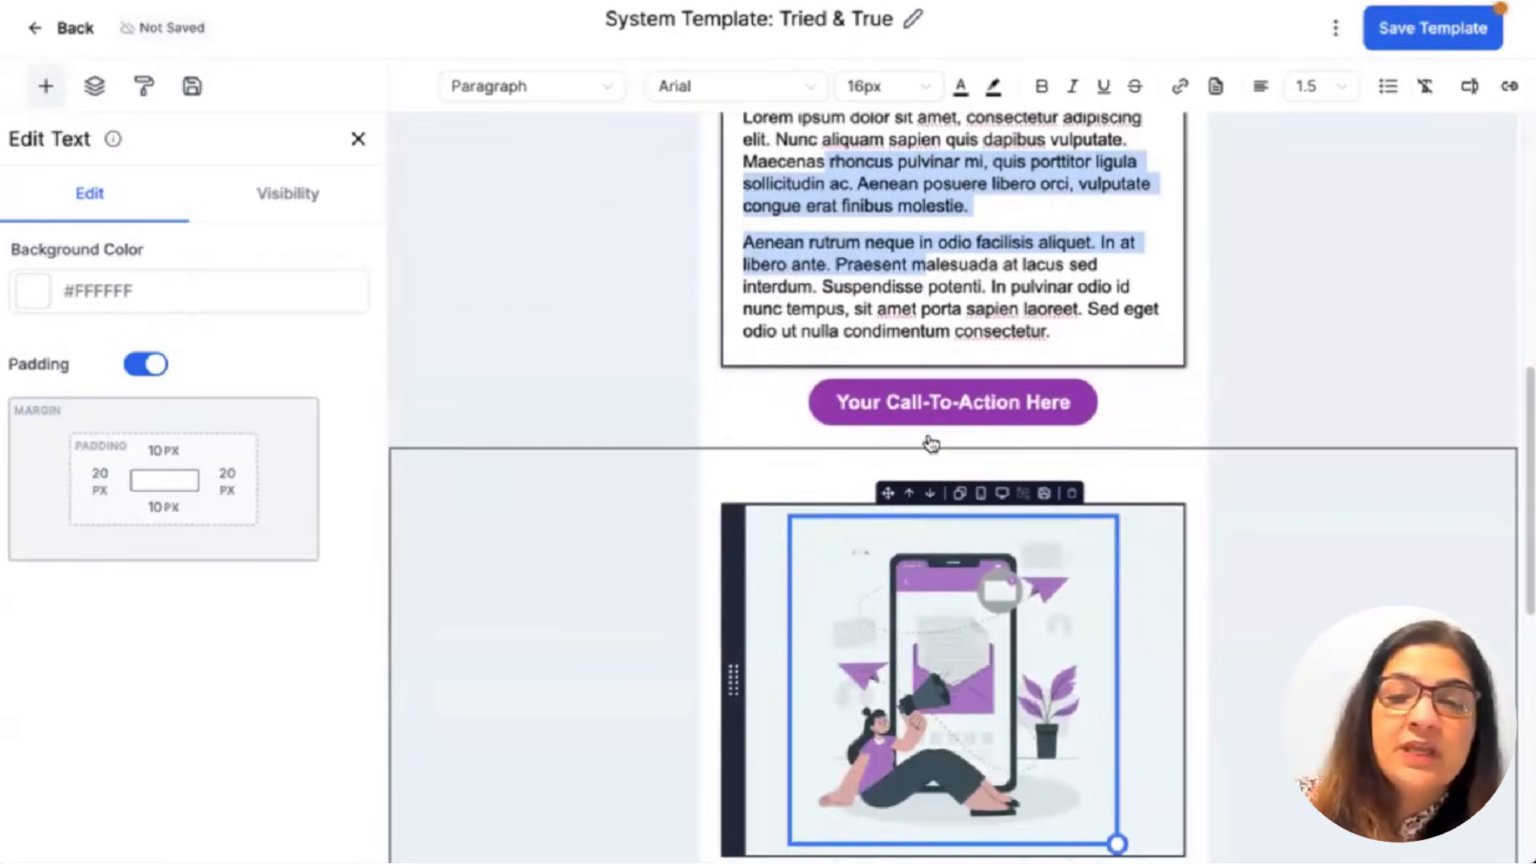
# Change the call-to-action button label to 'Book A Discovery Call Today!'.
pyautogui.click(929, 414)
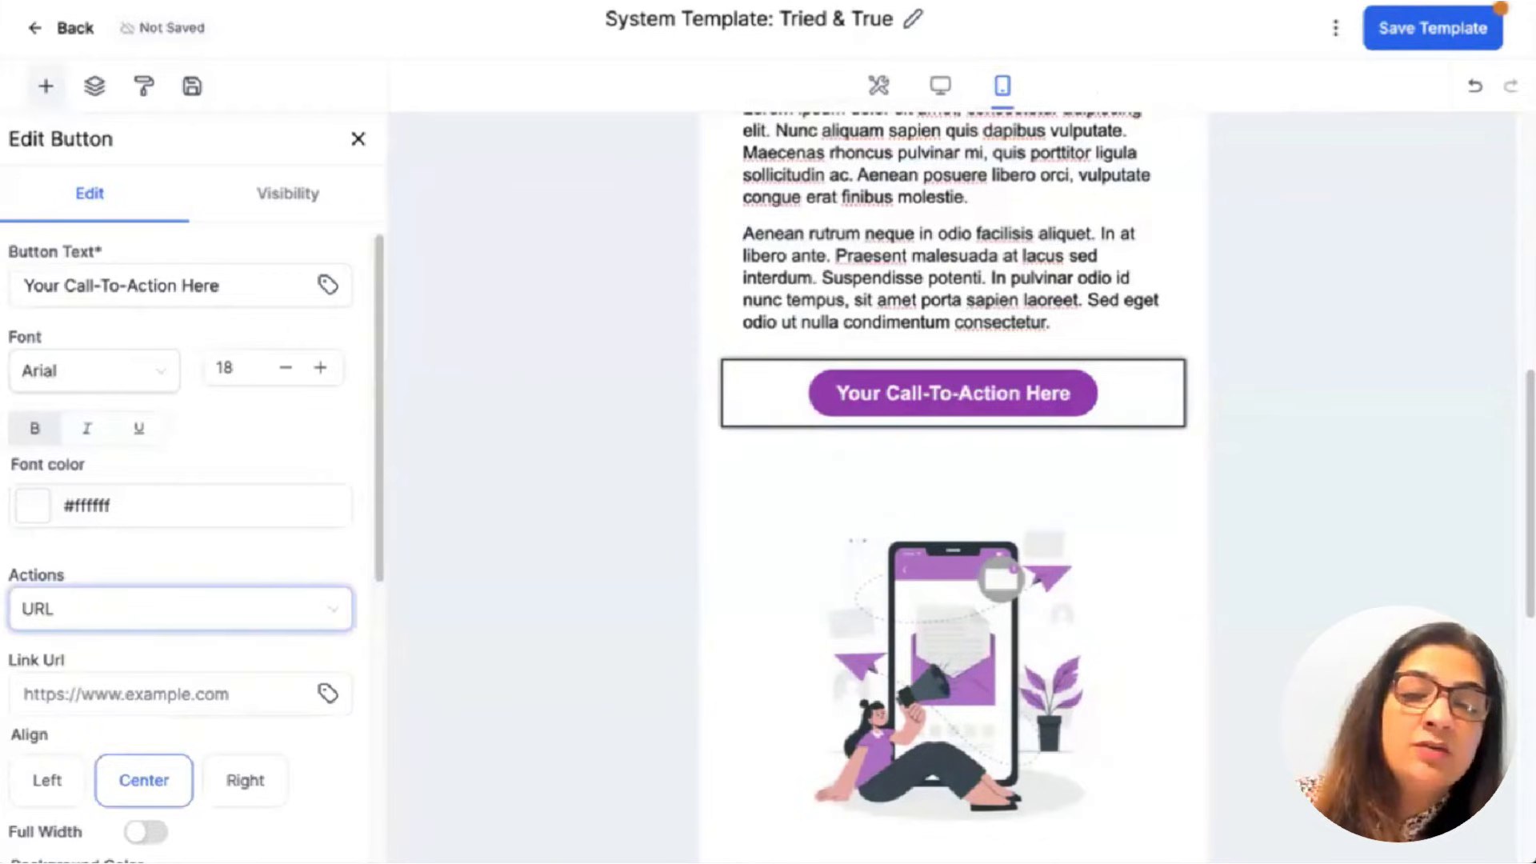
pyautogui.scroll(-4, 96, 550)
pyautogui.scroll(-3, 128, 548)
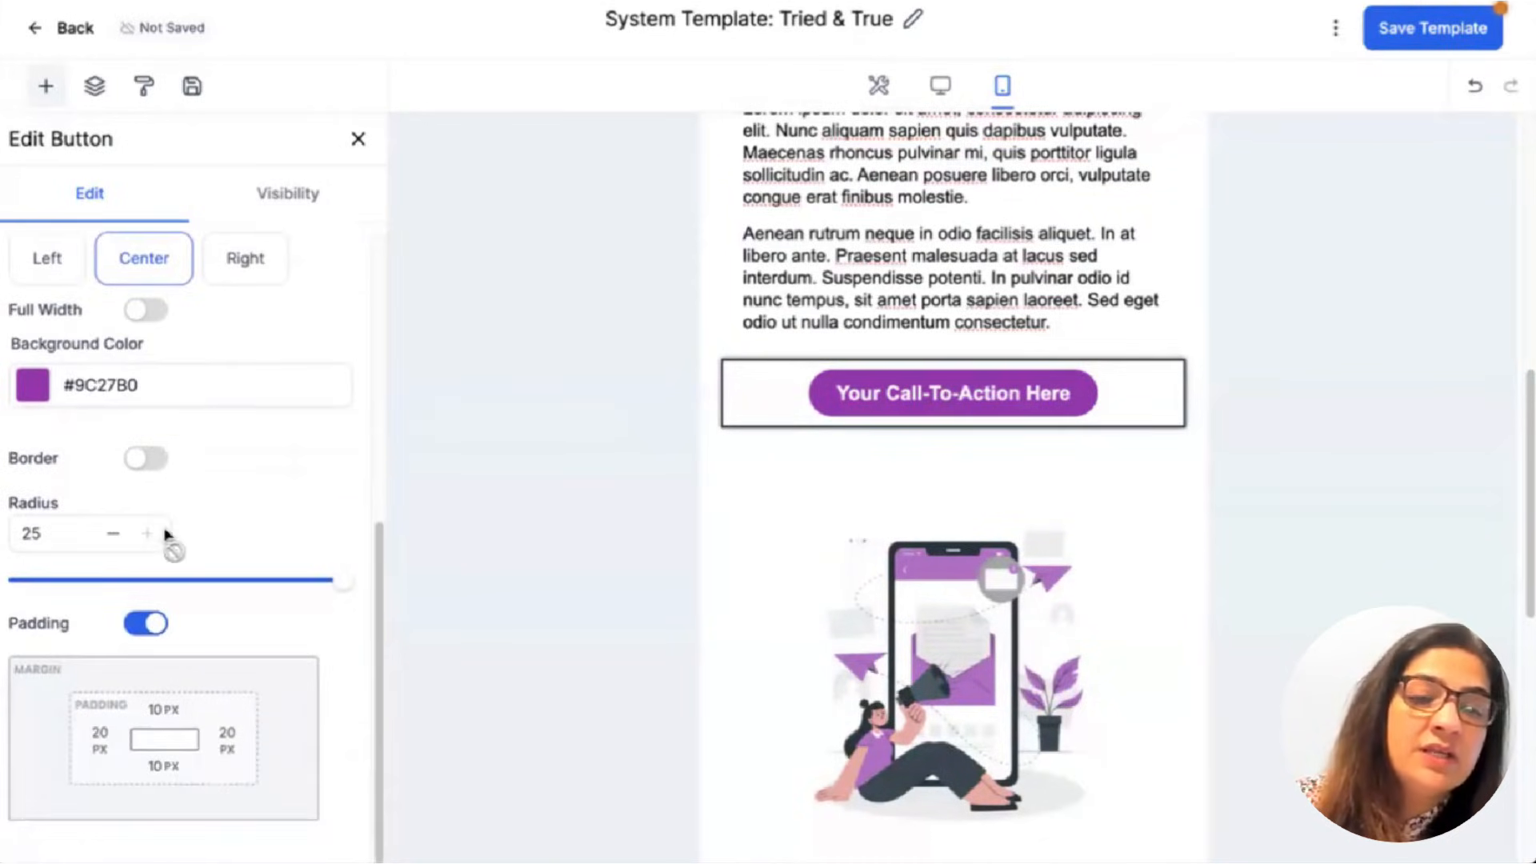
pyautogui.scroll(2, 237, 453)
pyautogui.scroll(5, 233, 456)
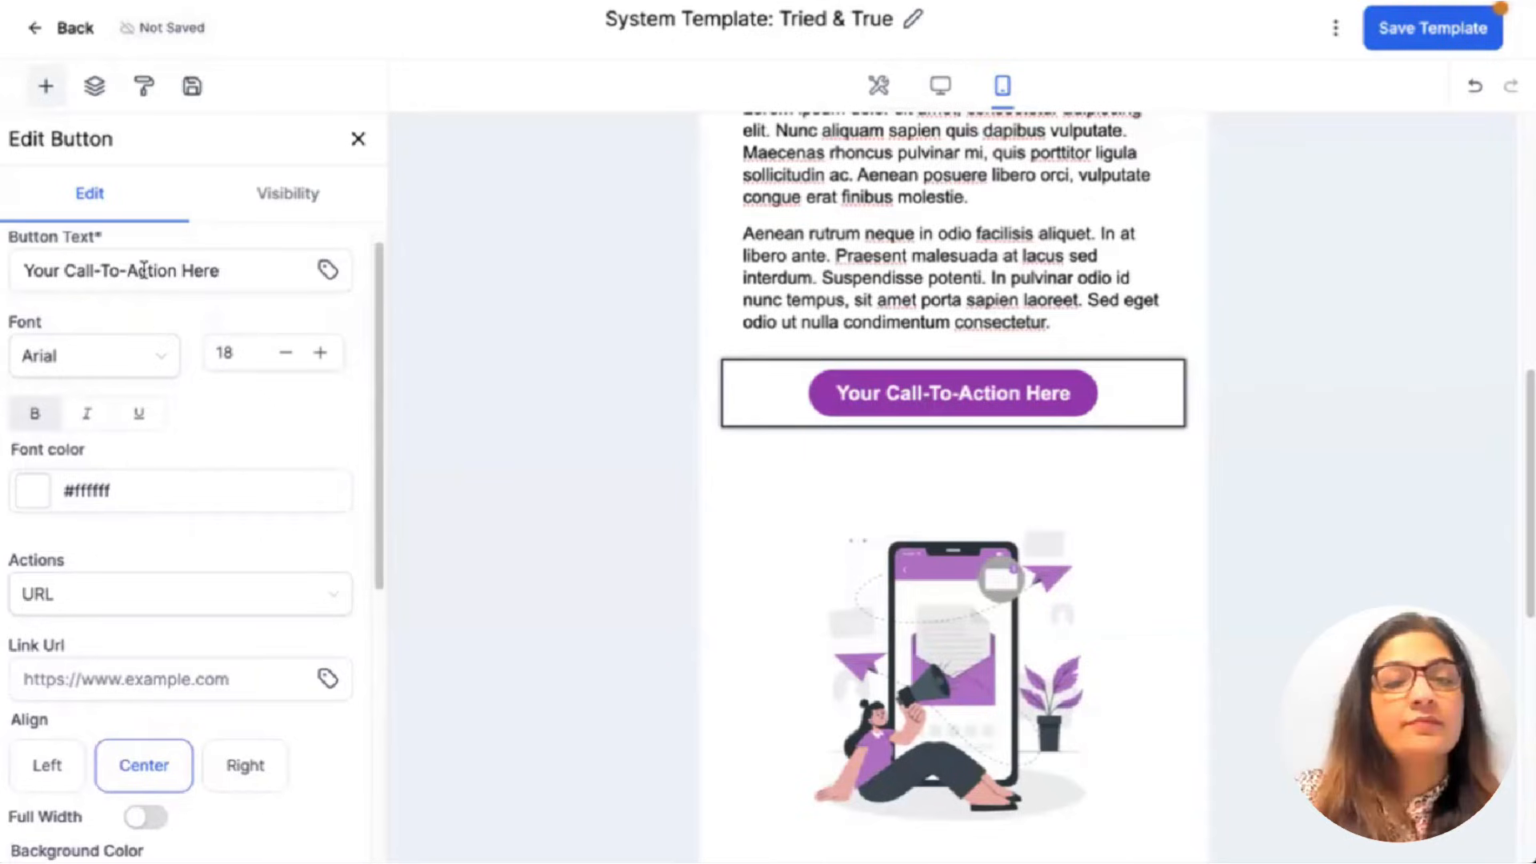
pyautogui.click(143, 269)
pyautogui.doubleClick(144, 269)
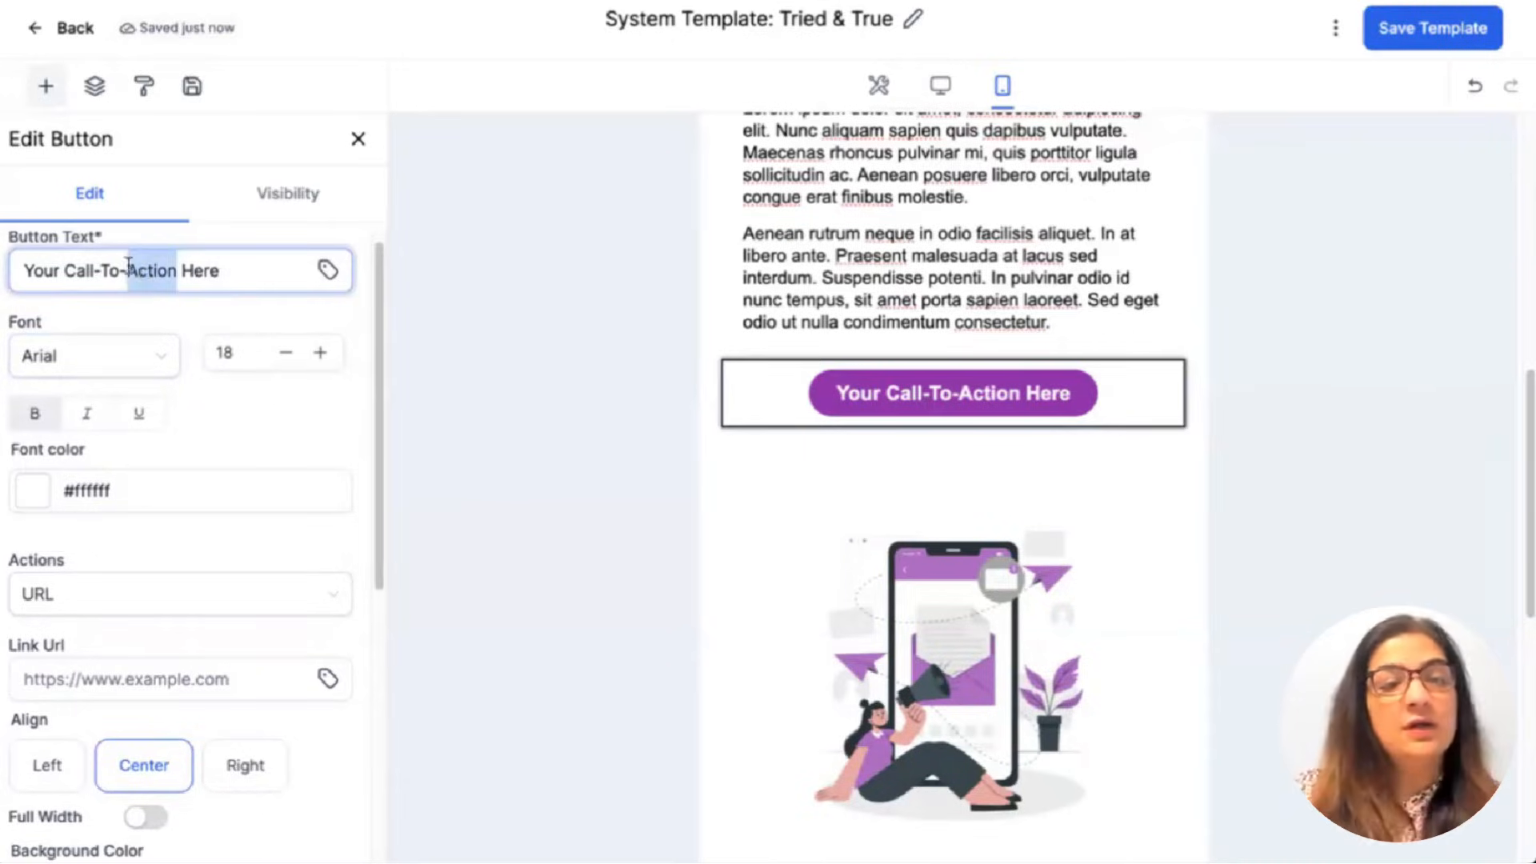
pyautogui.moveTo(222, 268); pyautogui.dragTo(14, 267)
pyautogui.write('Book A Call')
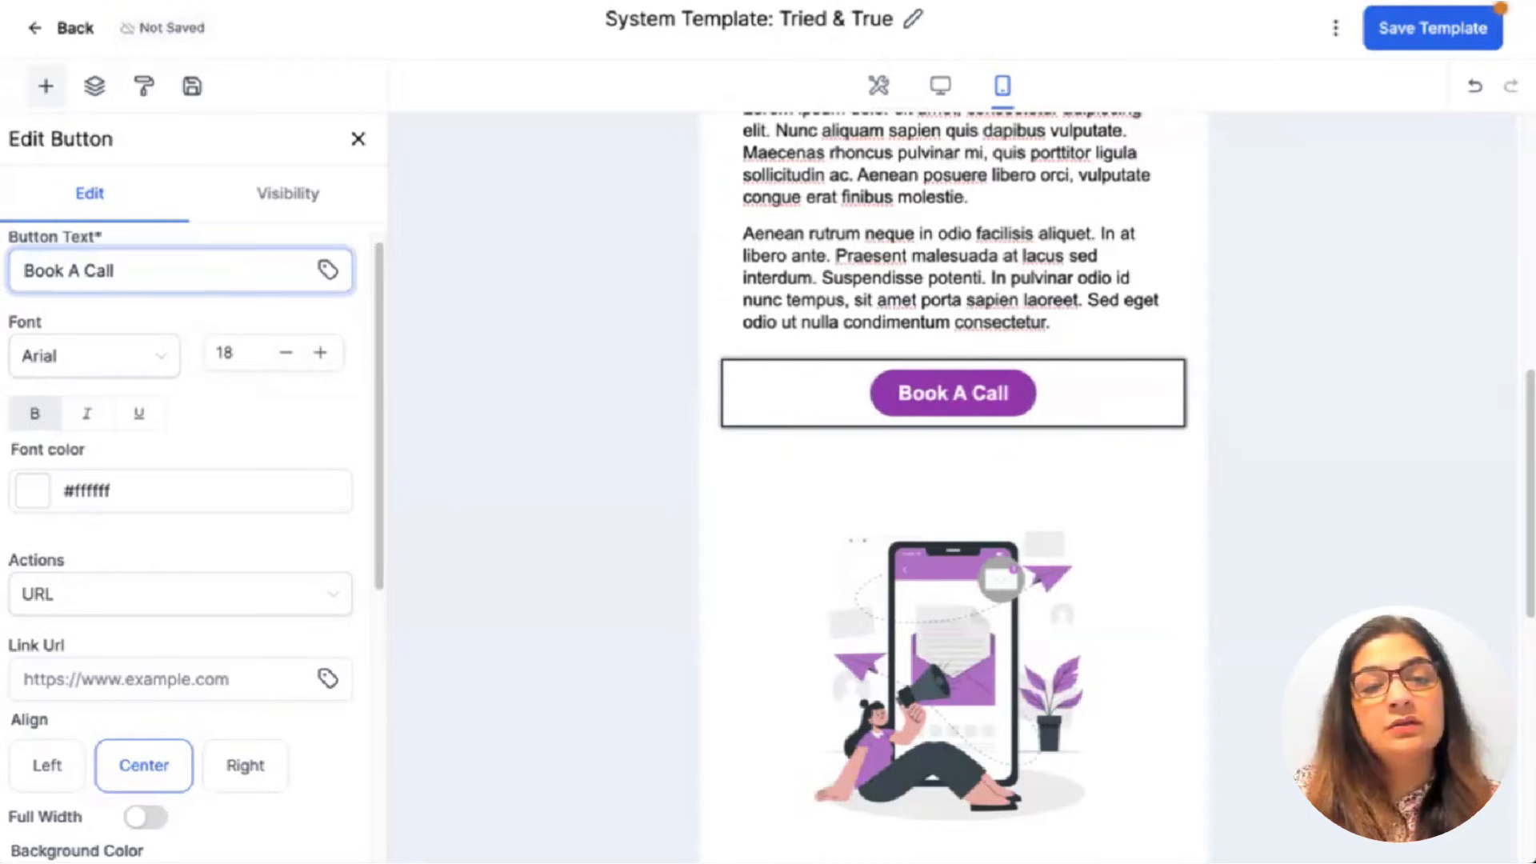
pyautogui.write(' T')
pyautogui.press('BackSpace')
pyautogui.press('BackSpace')
pyautogui.press('BackSpace')
pyautogui.press('BackSpace')
pyautogui.press('BackSpace')
pyautogui.press('BackSpace')
pyautogui.write('D')
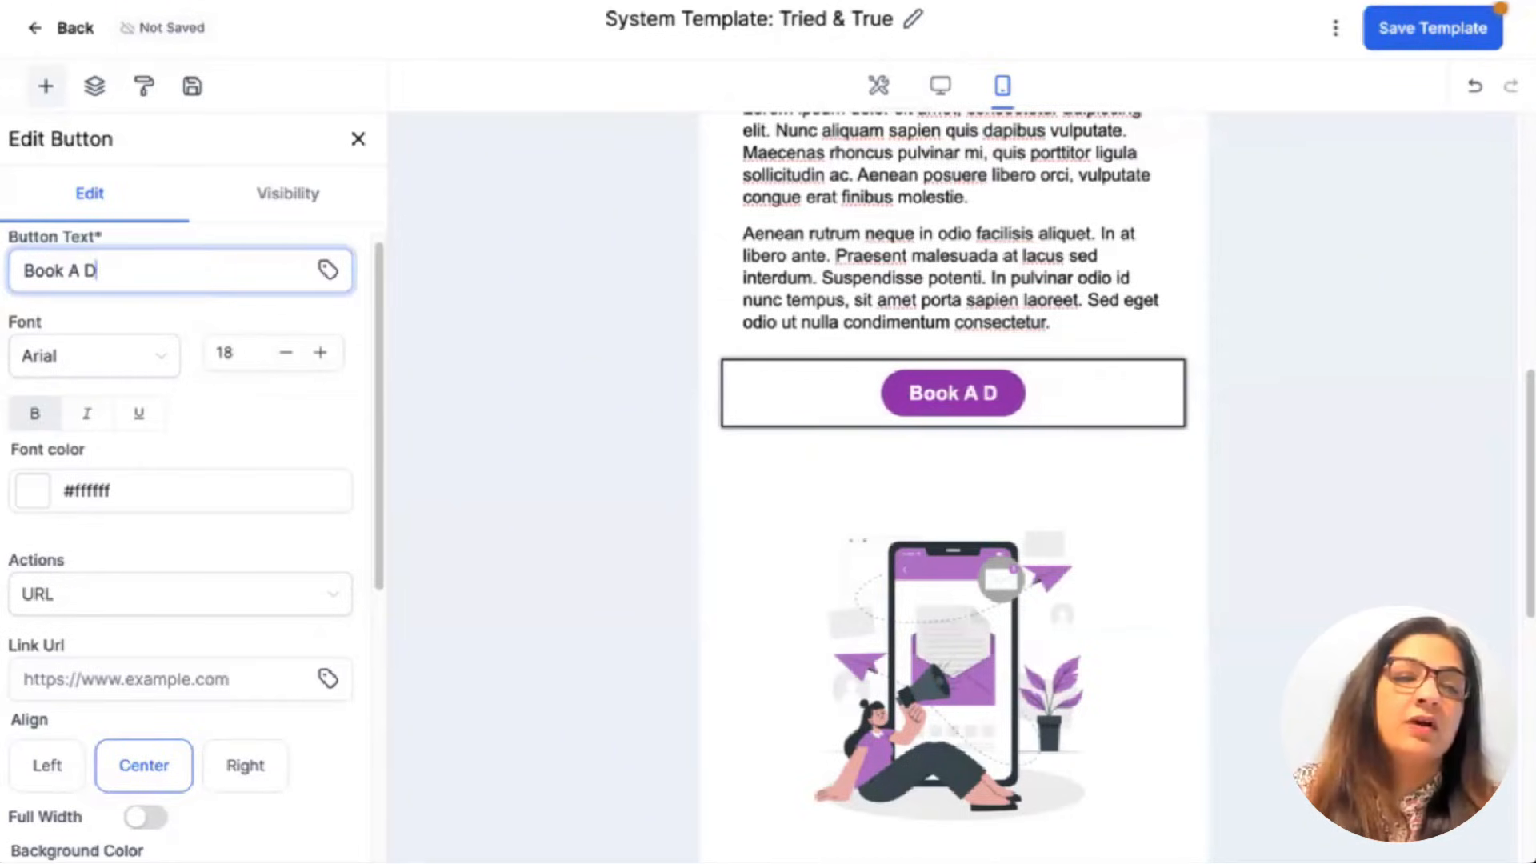
pyautogui.write('iscovery Call ')
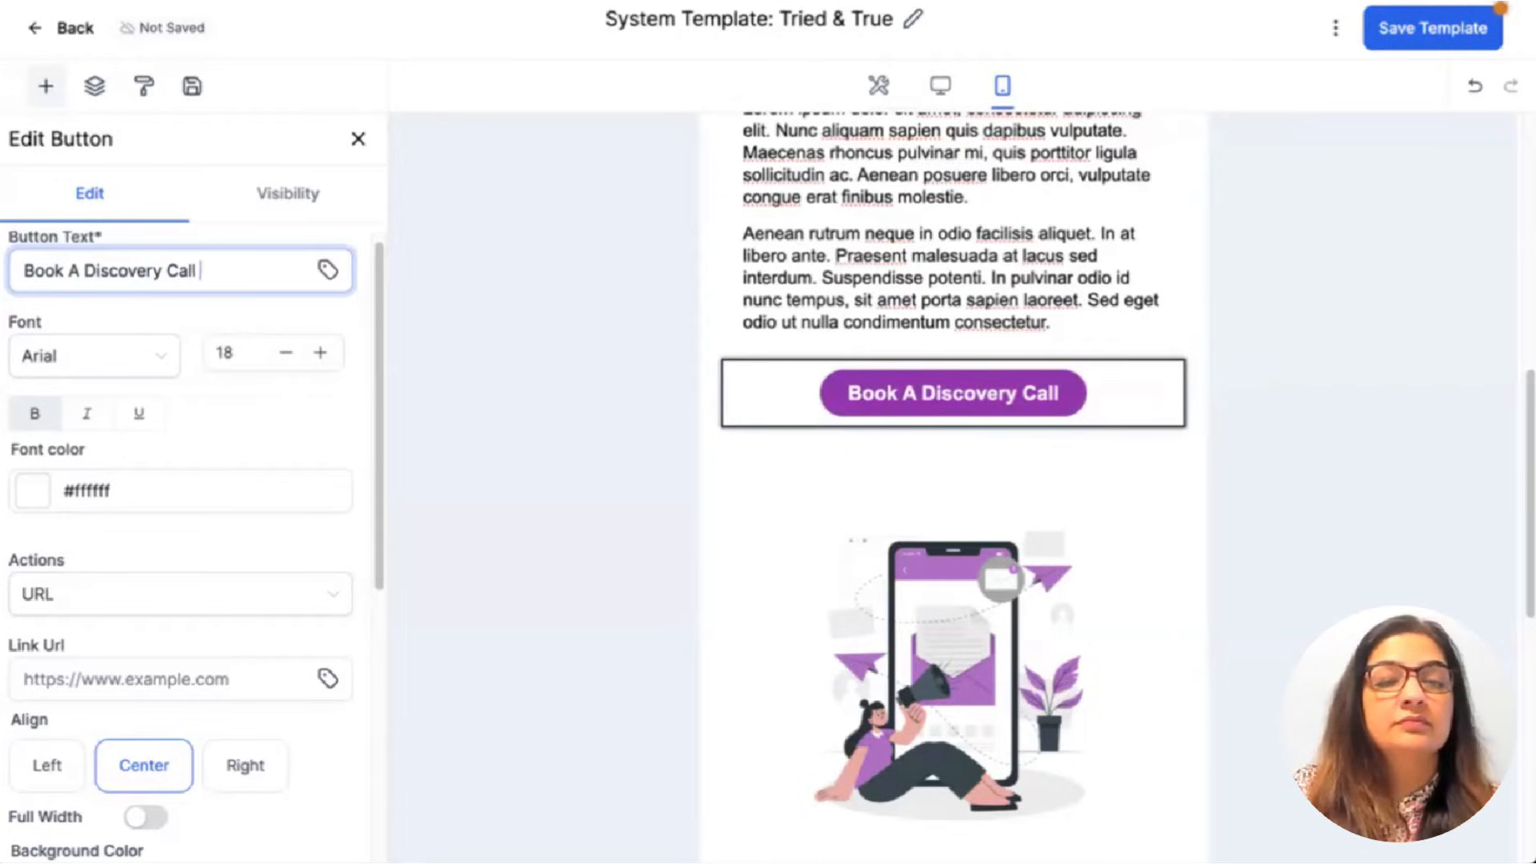
pyautogui.write('Today!')
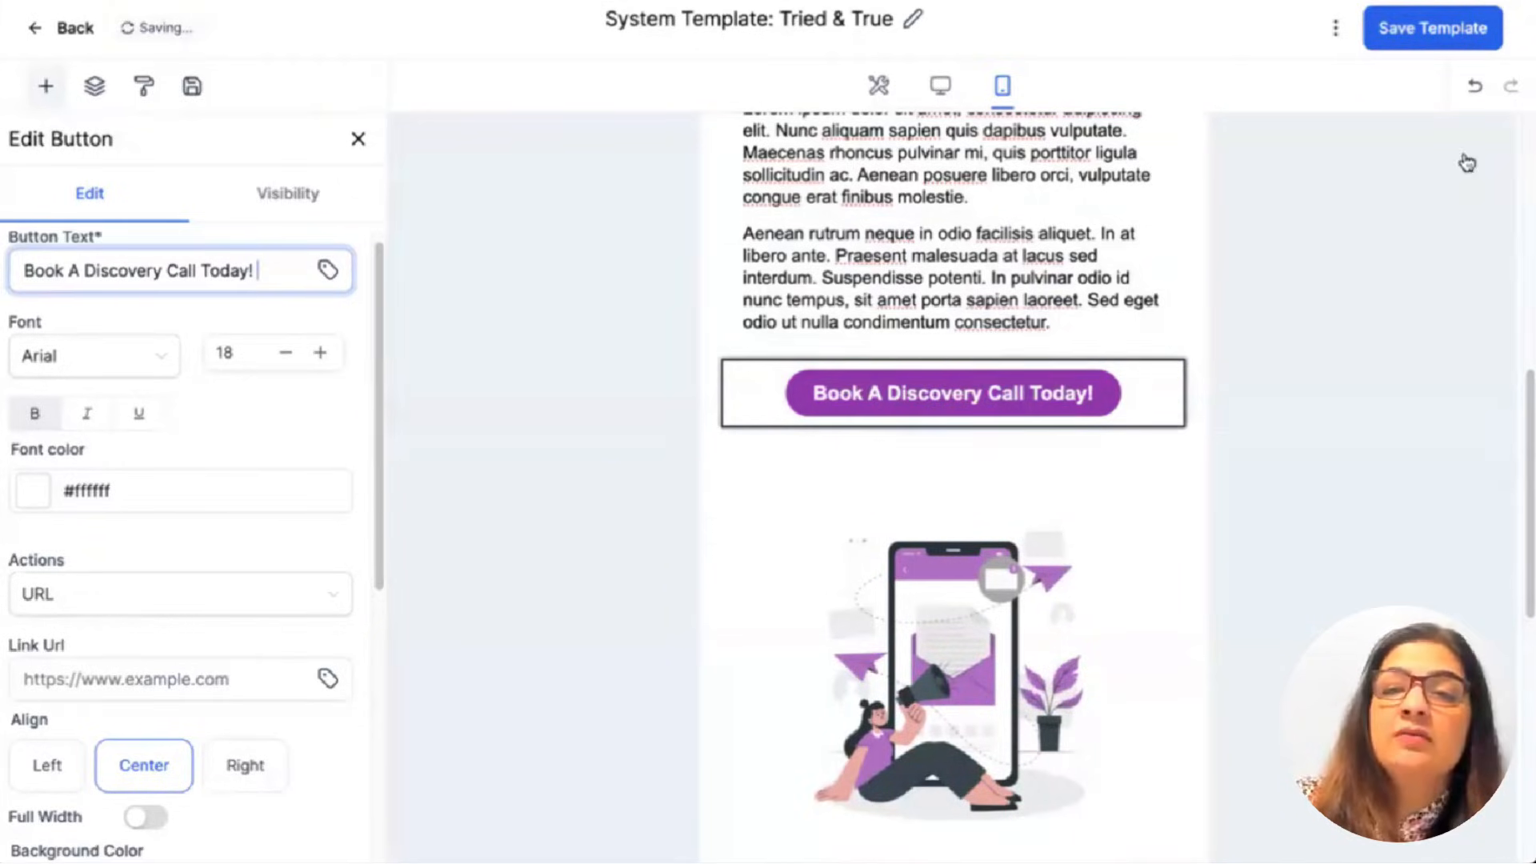
# Rename the email template to 'Welcome email 1' and save it.
pyautogui.click(1433, 28)
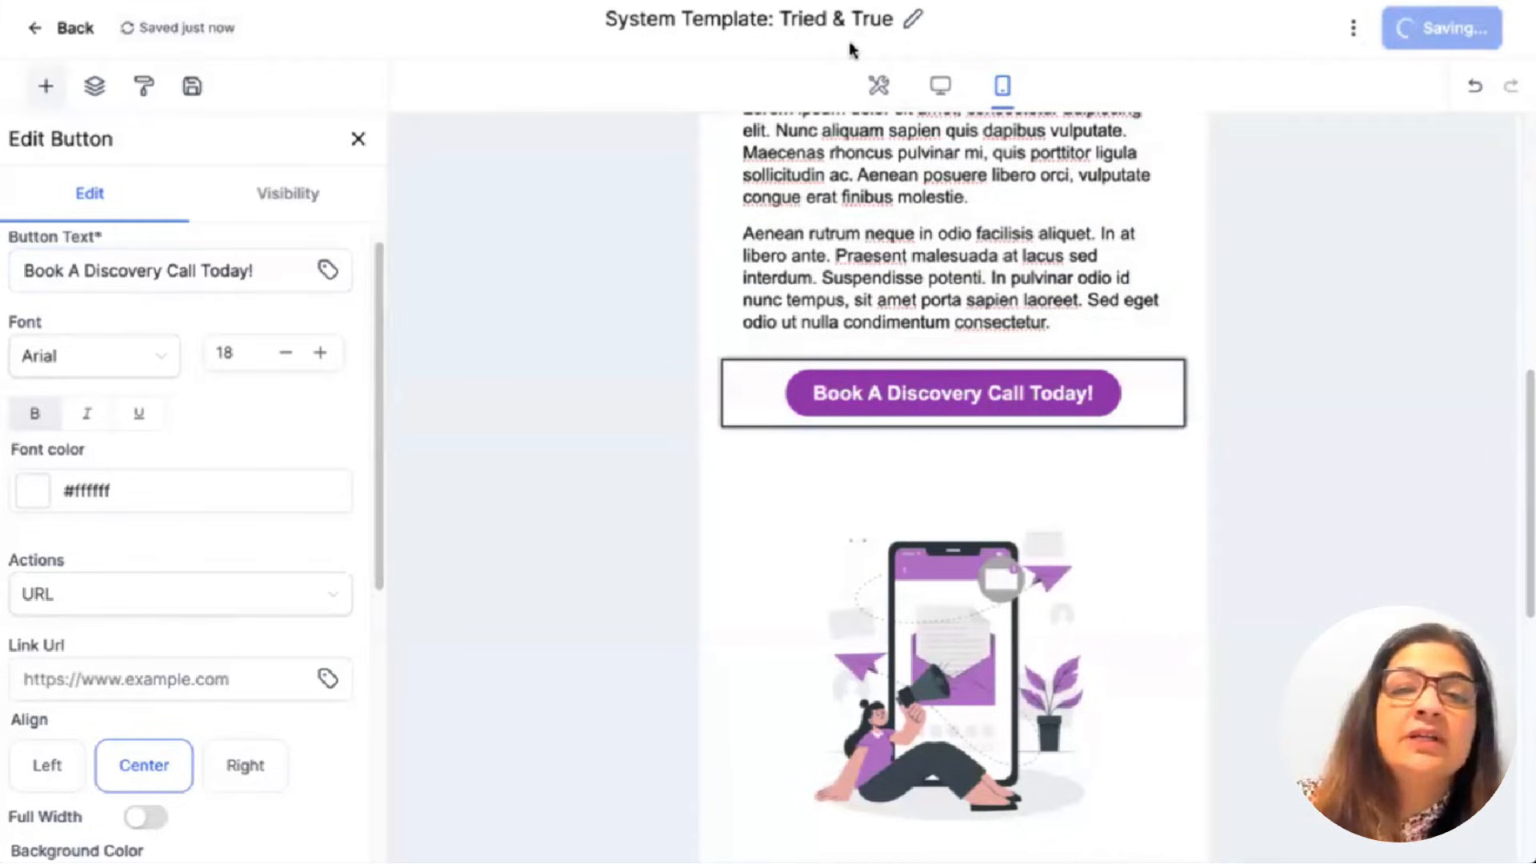
pyautogui.tripleClick(828, 20)
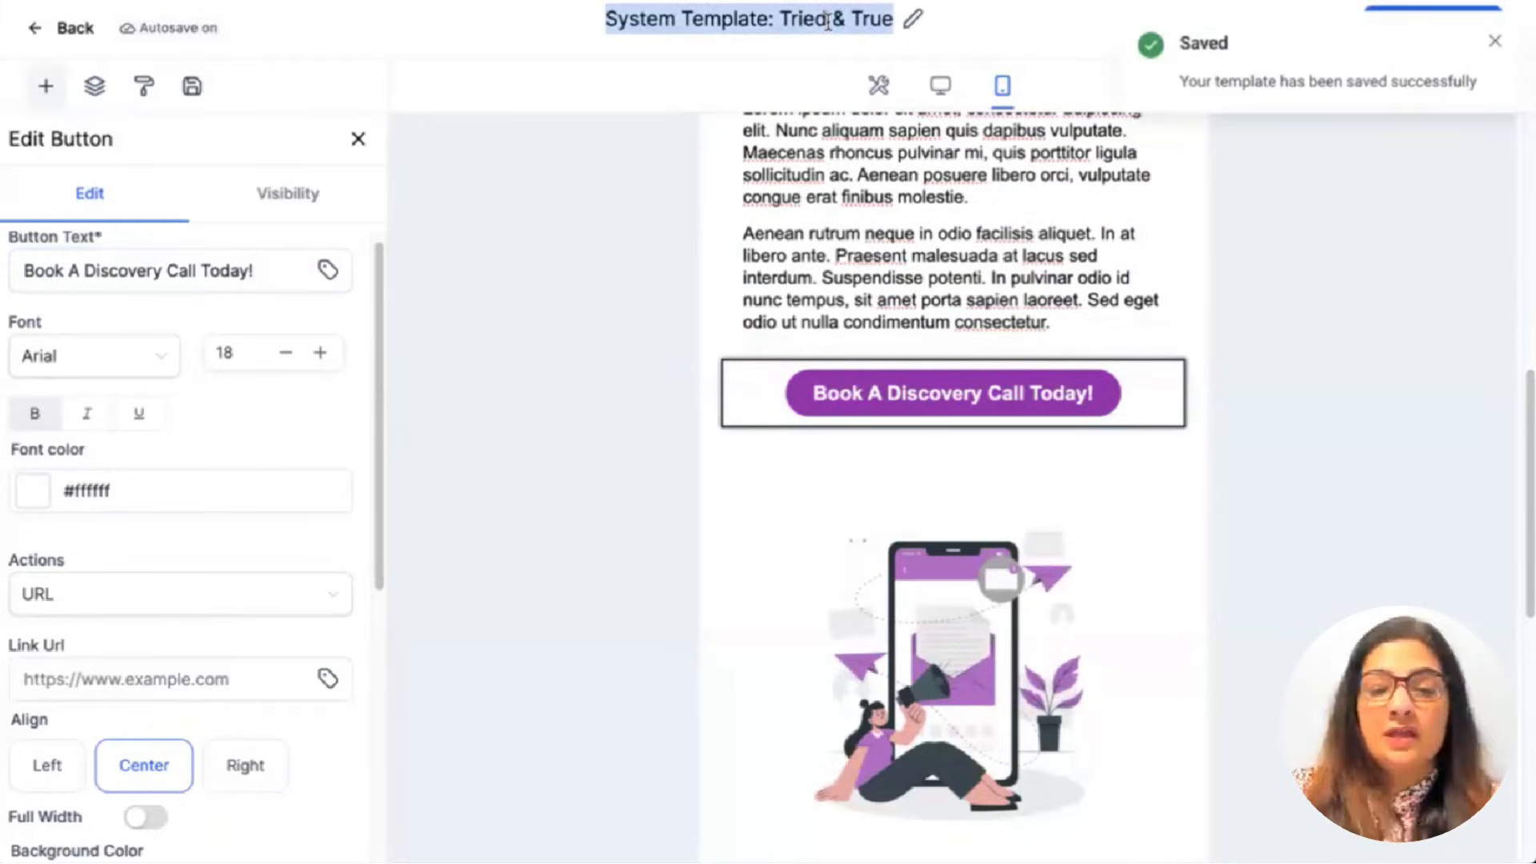
pyautogui.write('We')
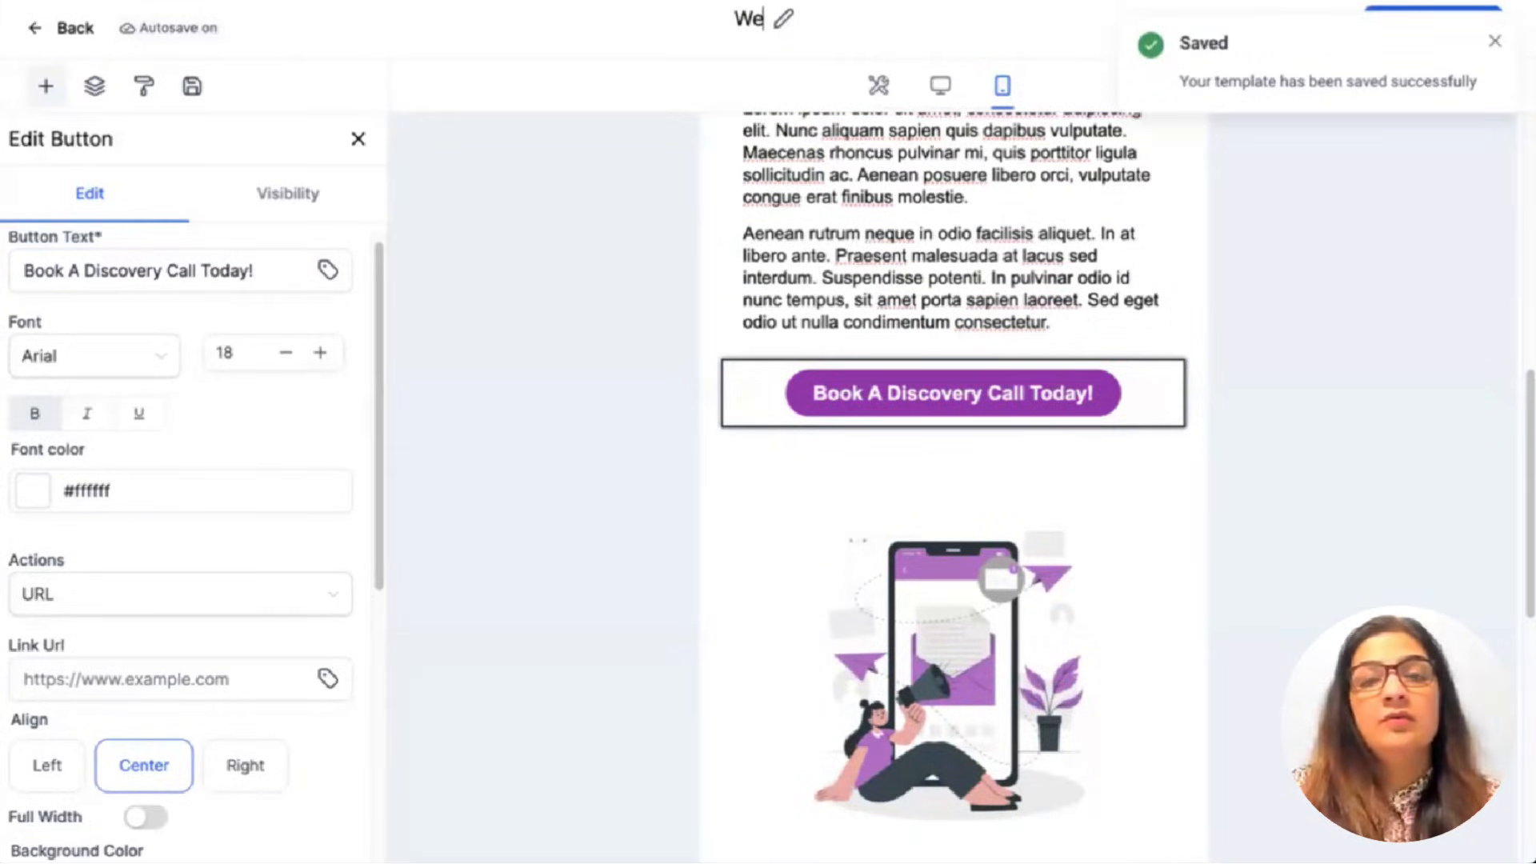
pyautogui.write('lcome email 1')
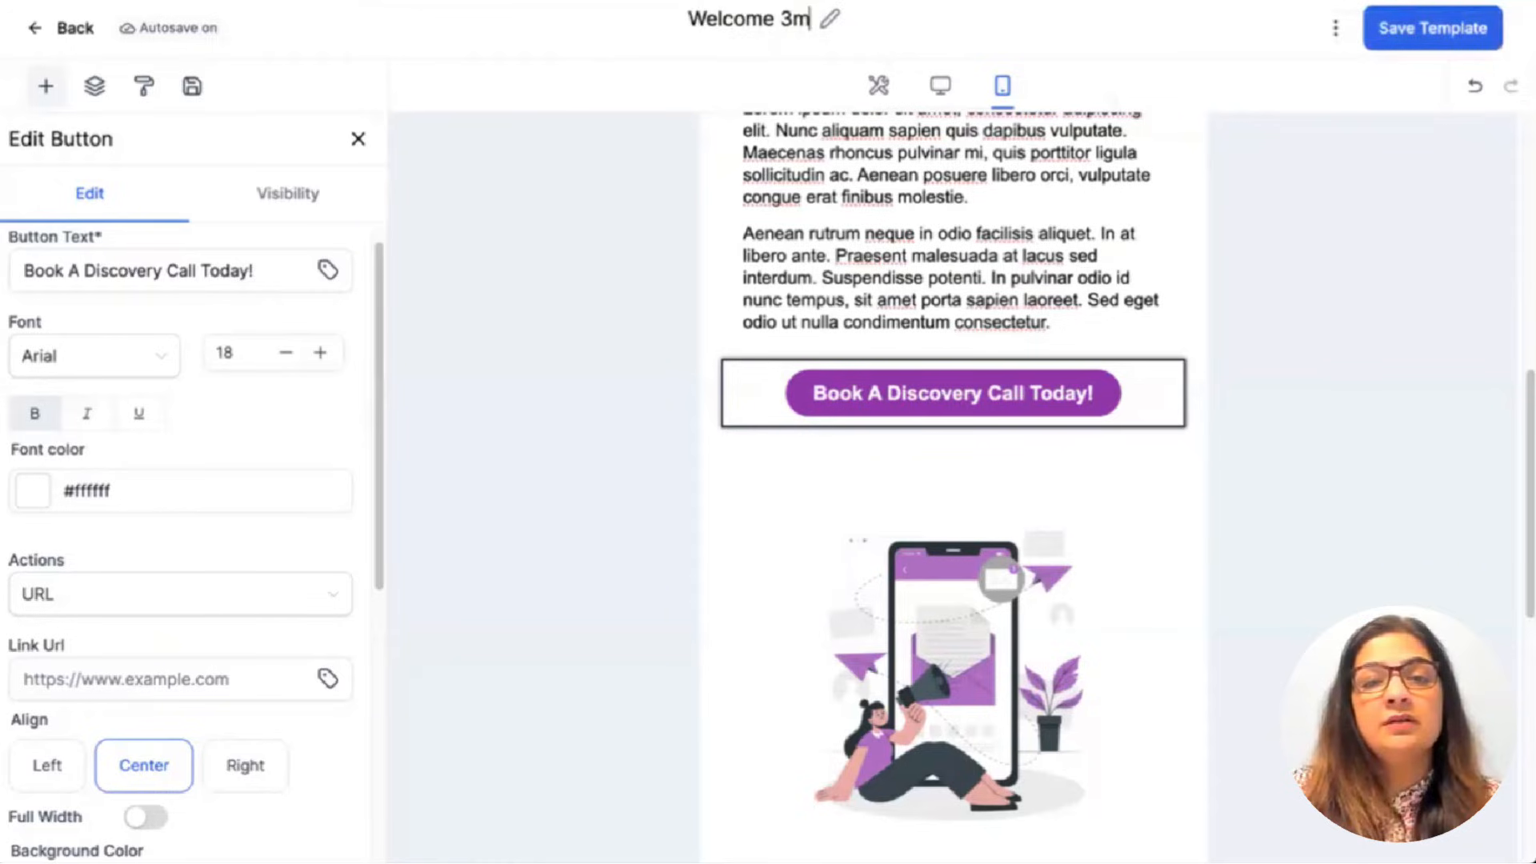
pyautogui.click(1432, 28)
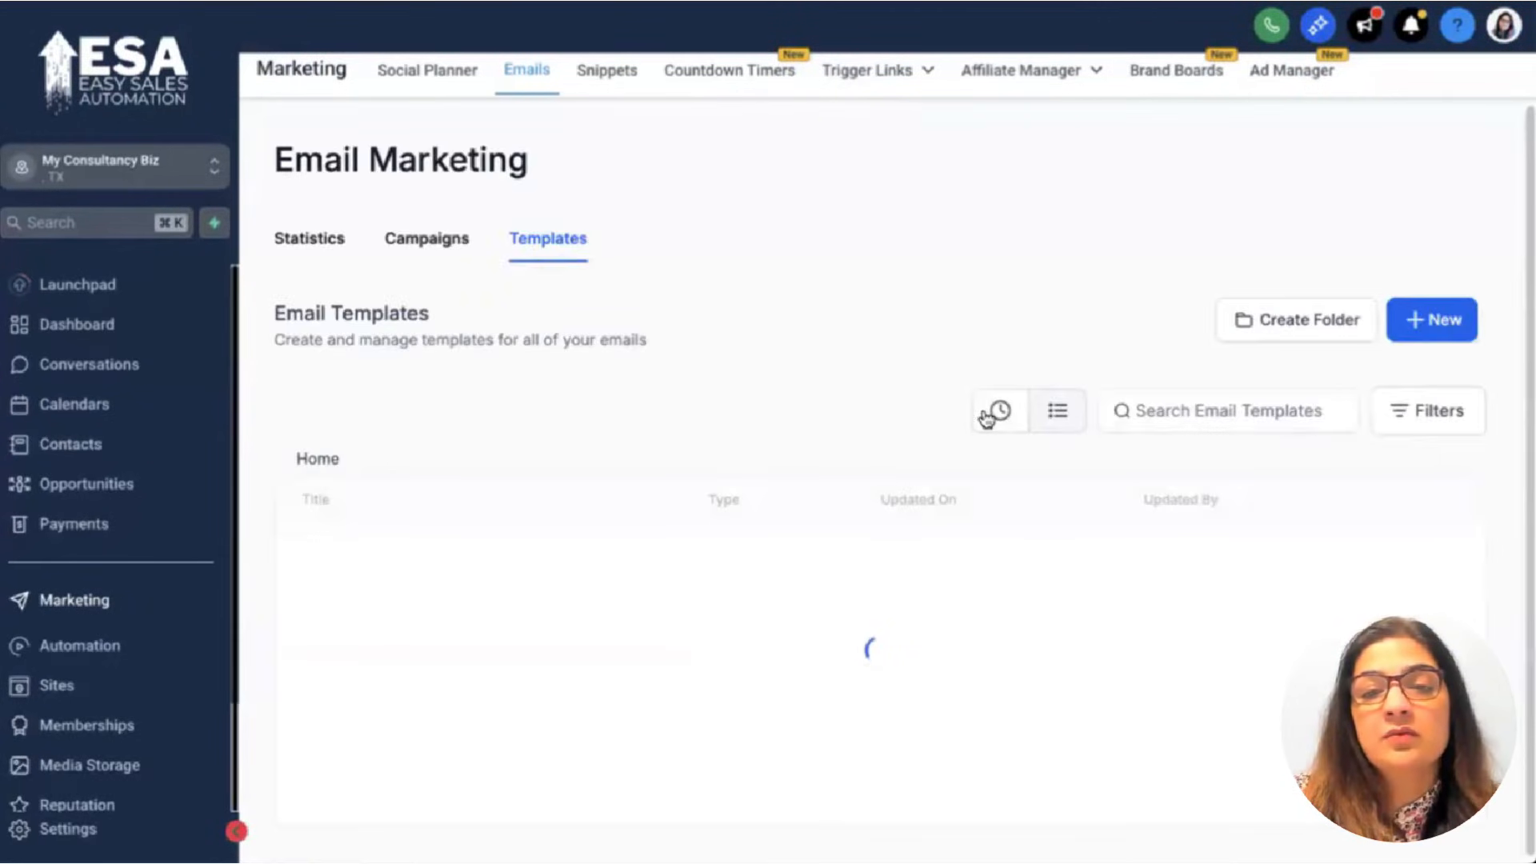
# Clone the Welcome email 1 template as 'Follow up email 2' and return to the templates list.
pyautogui.click(999, 411)
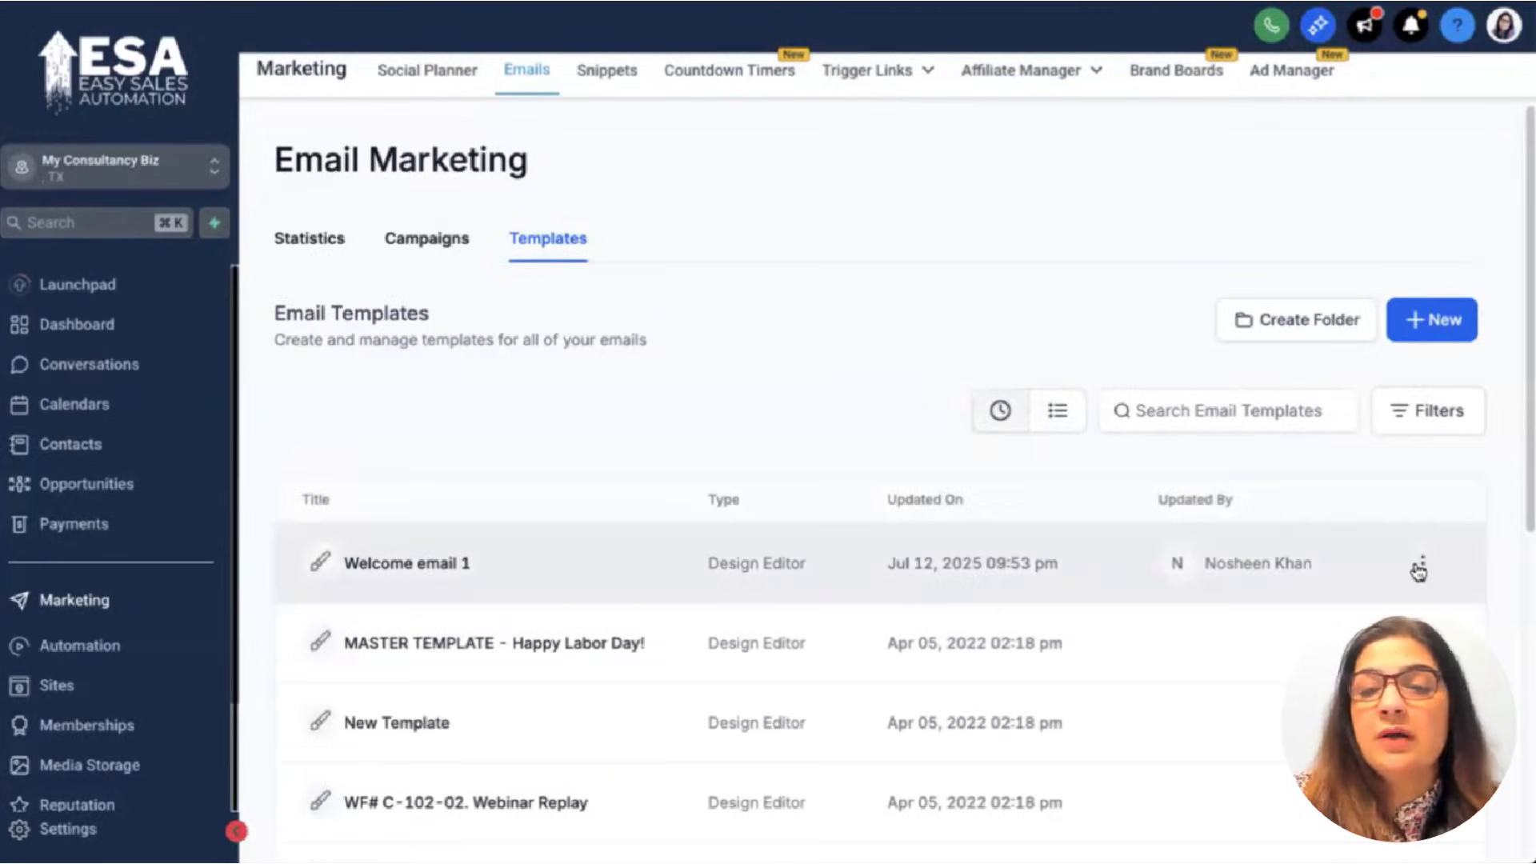
pyautogui.click(1420, 565)
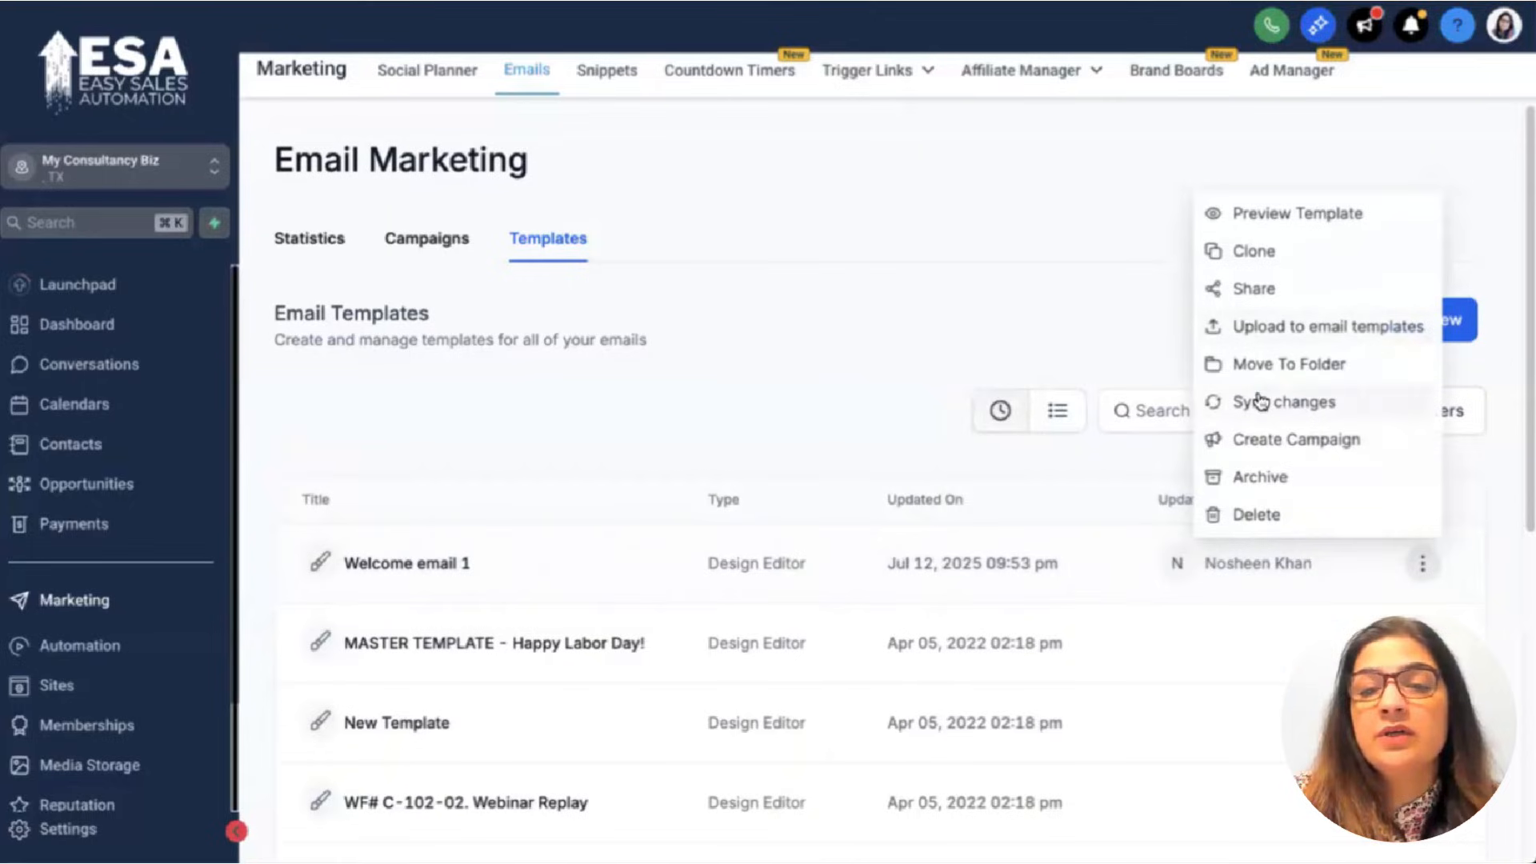
pyautogui.click(1253, 251)
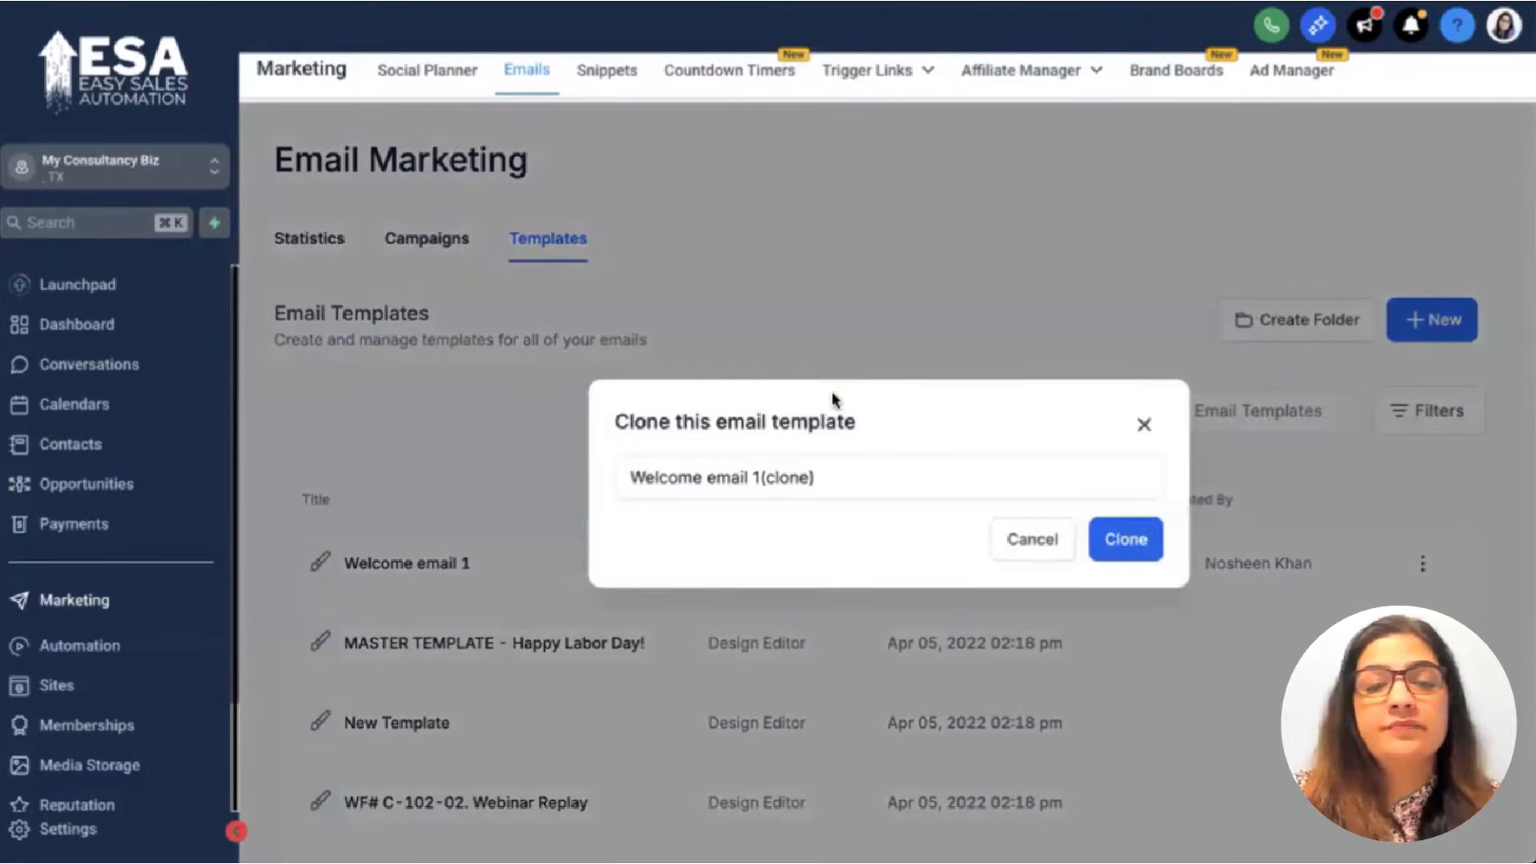
pyautogui.tripleClick(728, 473)
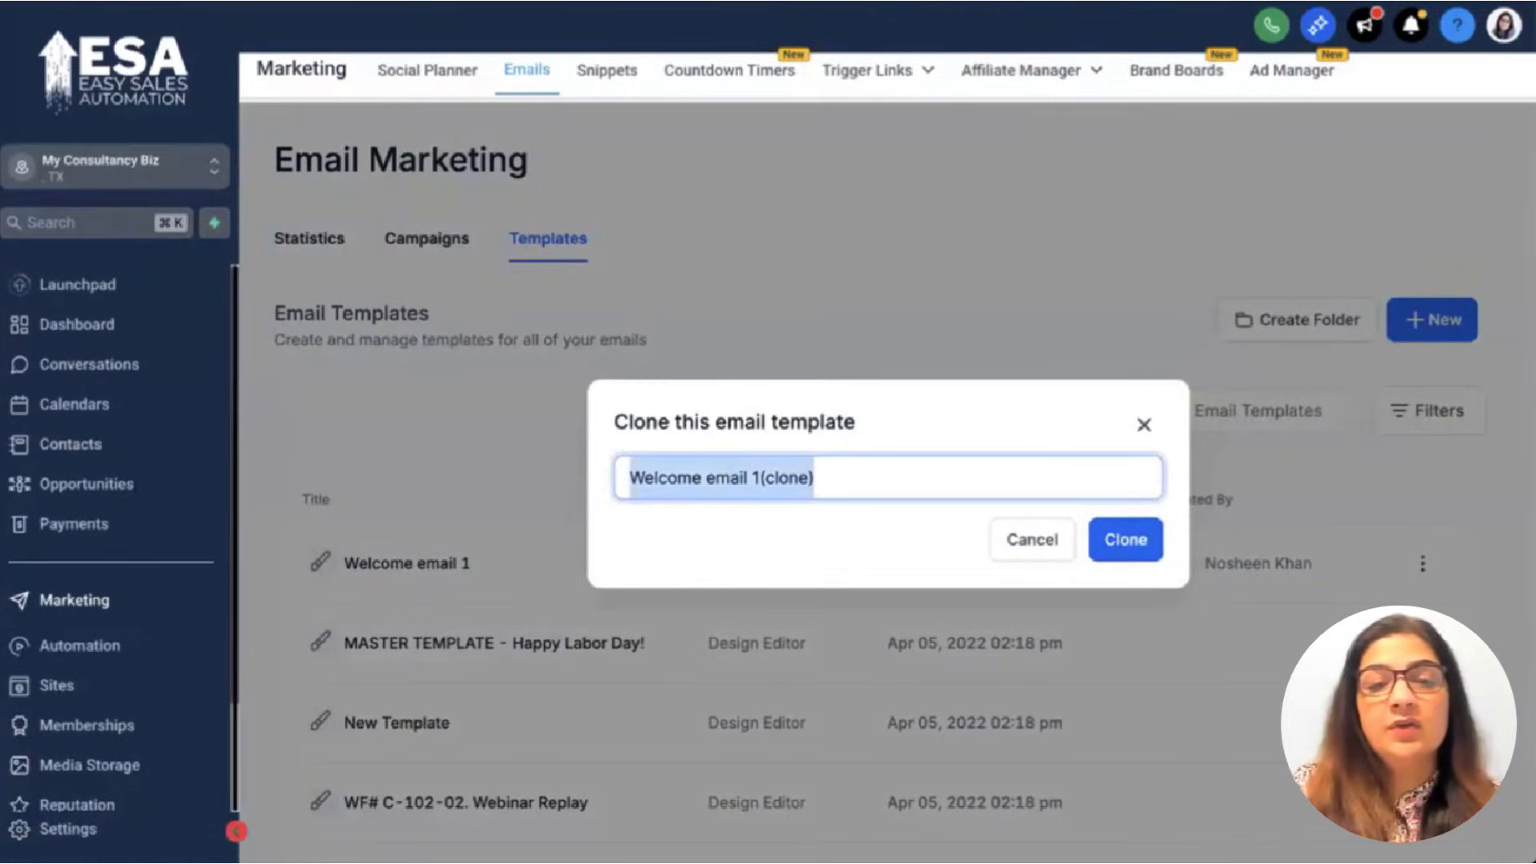
pyautogui.write('Follow up email 2')
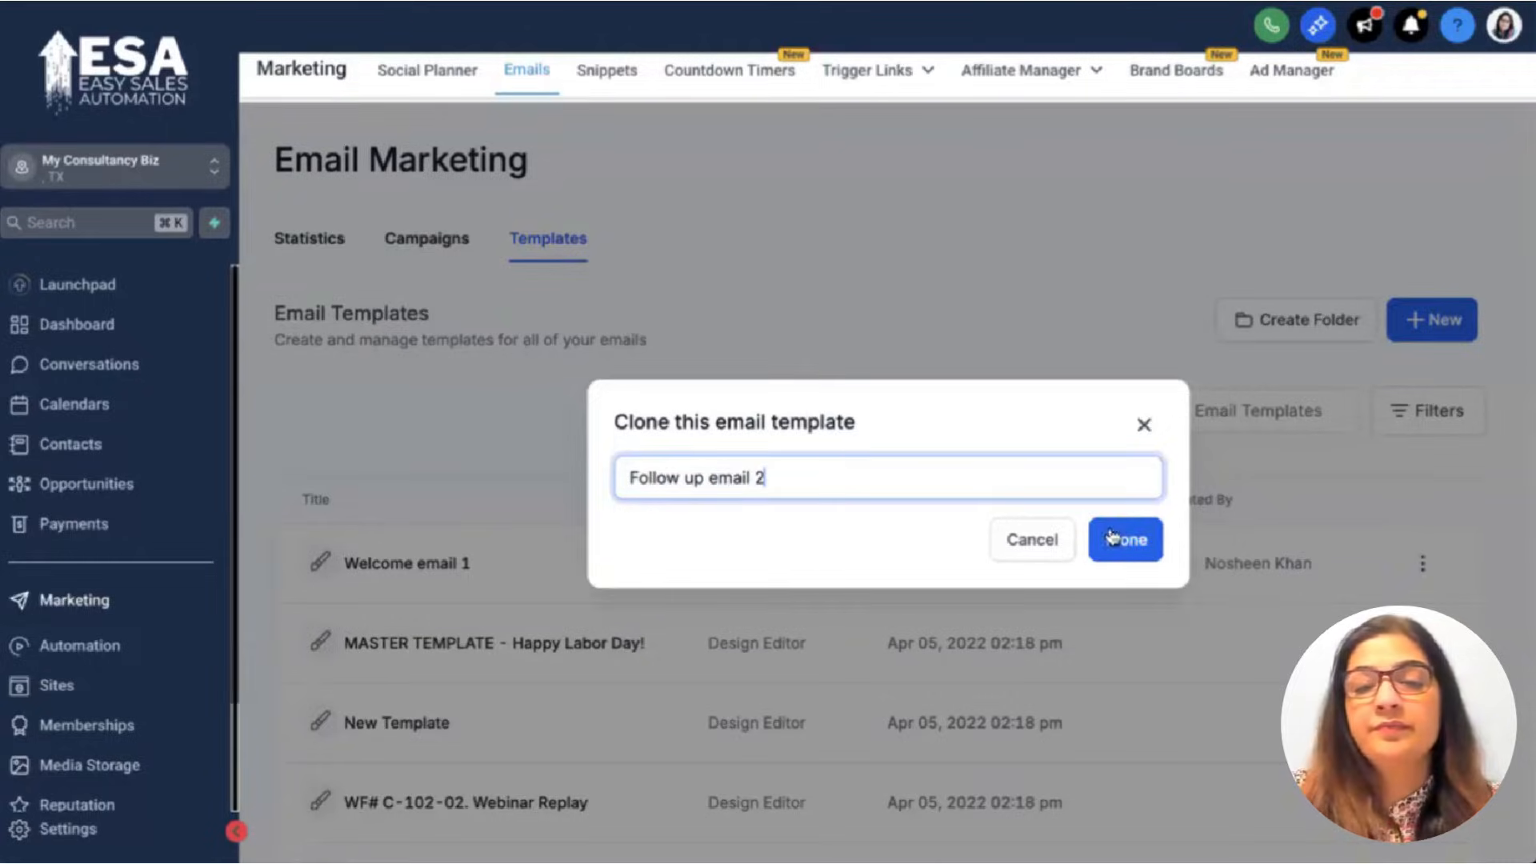
pyautogui.click(1142, 544)
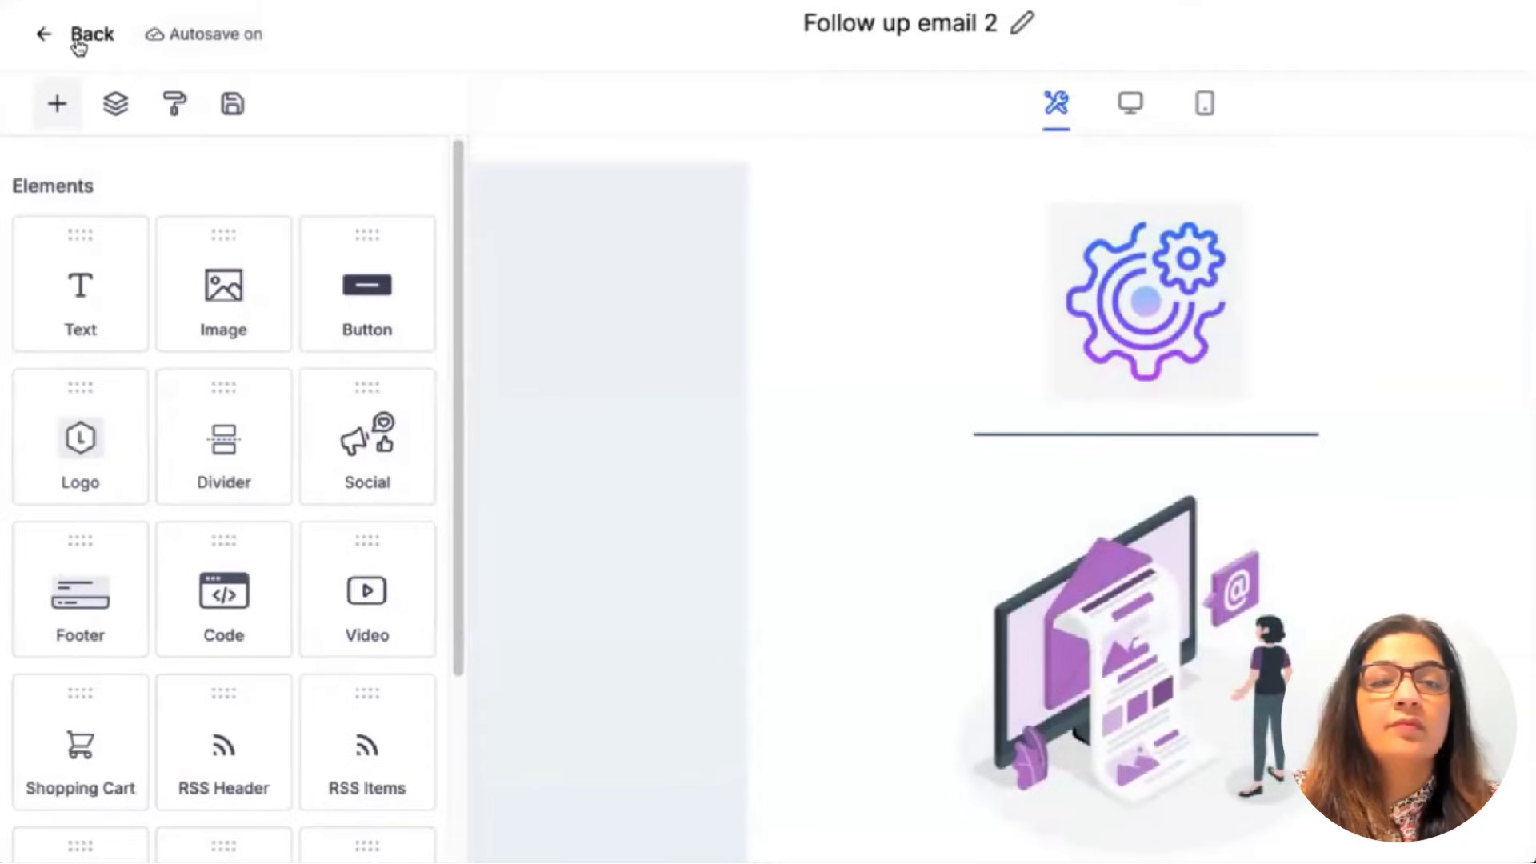
pyautogui.click(76, 42)
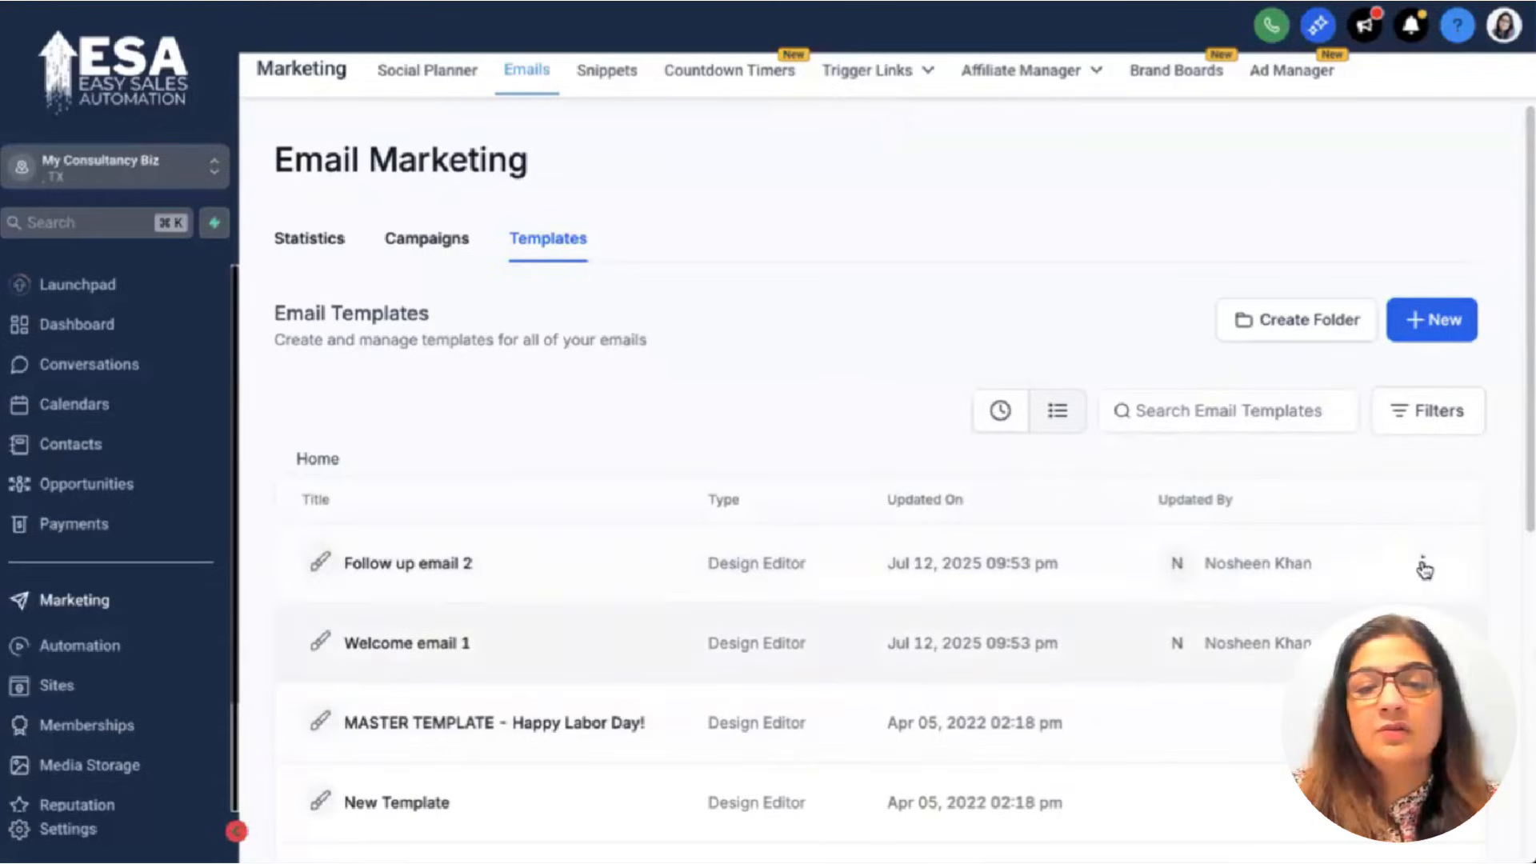
# Clone Follow up email 2 and name the copy 'Follow up email 3'.
pyautogui.click(1423, 563)
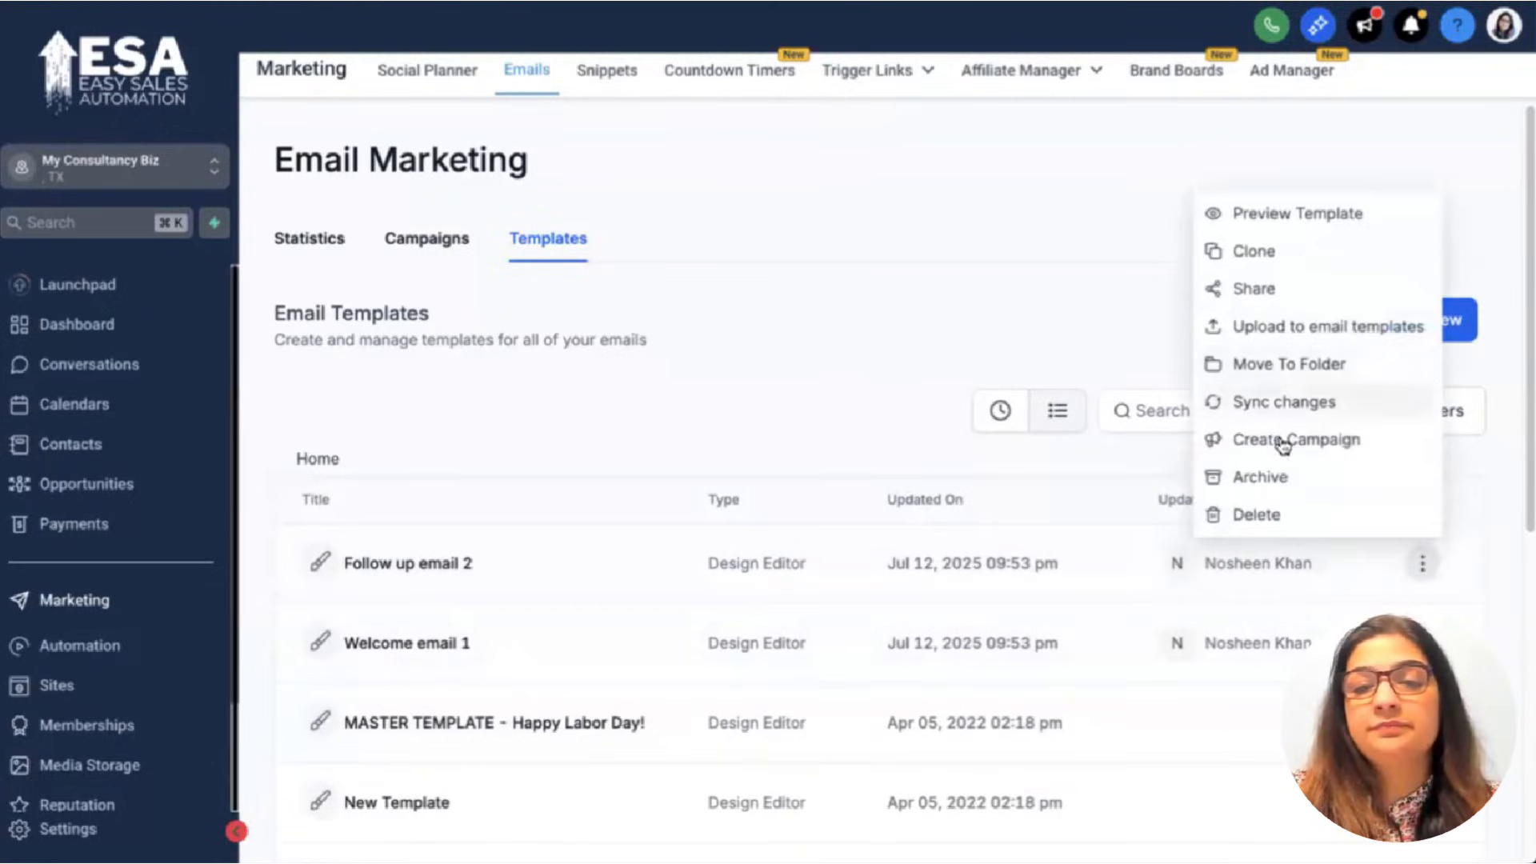
pyautogui.click(1254, 252)
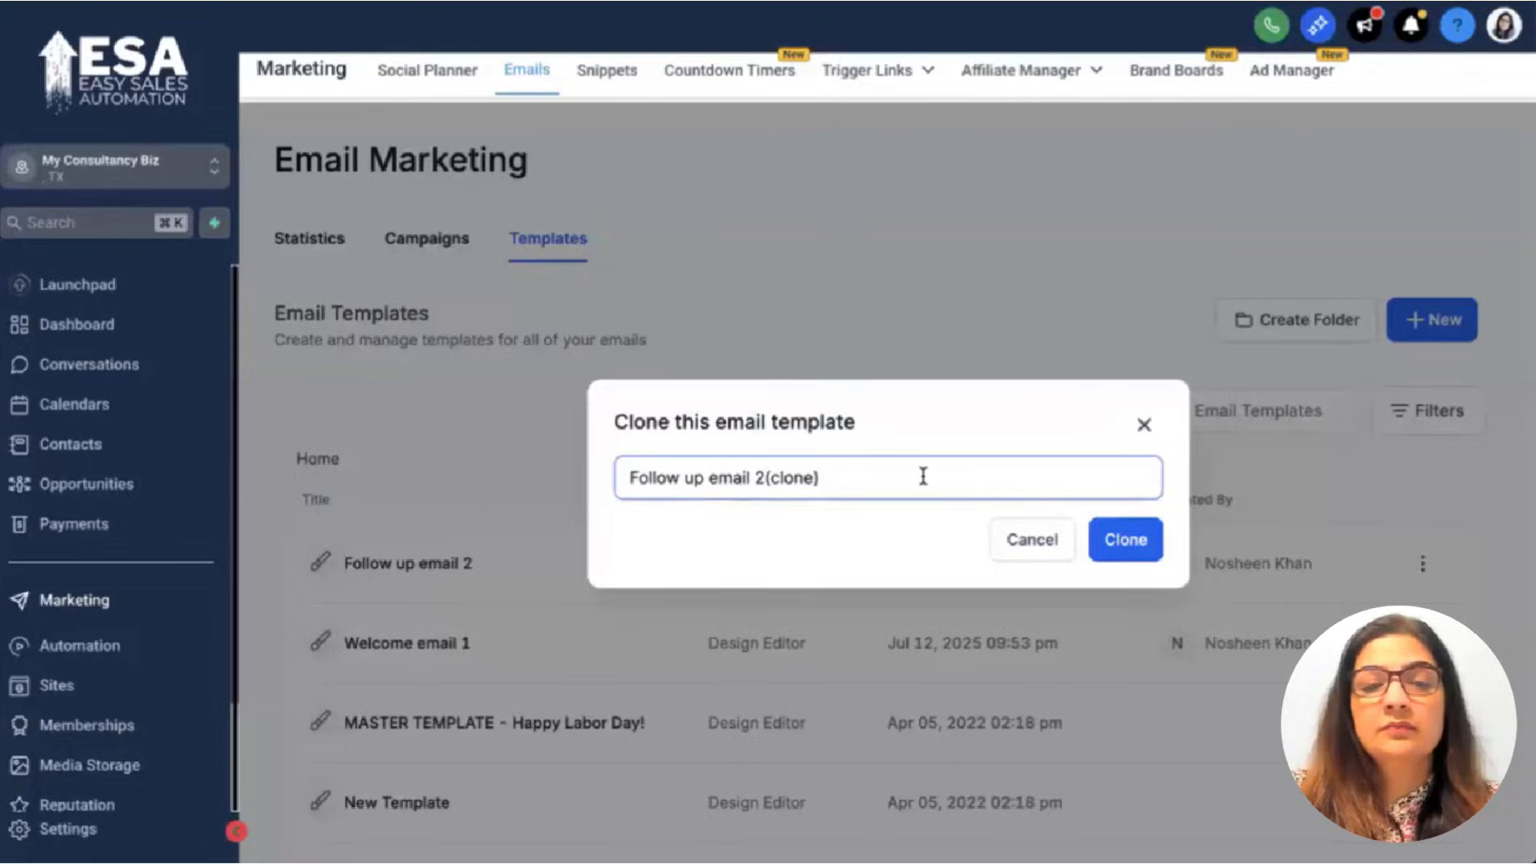
pyautogui.moveTo(923, 478); pyautogui.dragTo(755, 480)
pyautogui.write('3')
pyautogui.click(1126, 540)
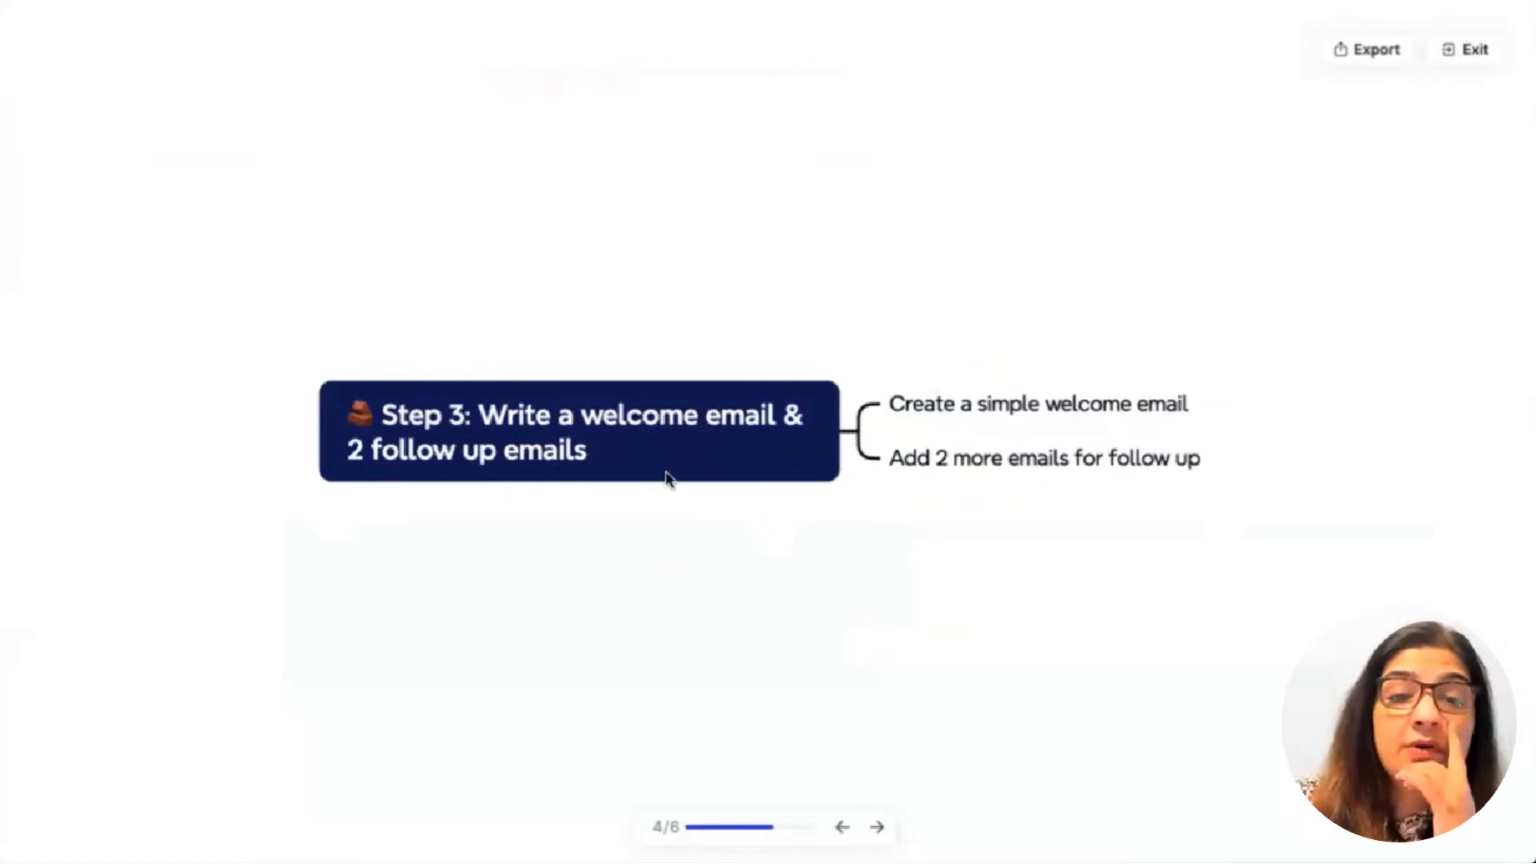
# Advance the presentation to slide 5/6, 'Step 4: Create your calendar booking link'.
pyautogui.click(877, 826)
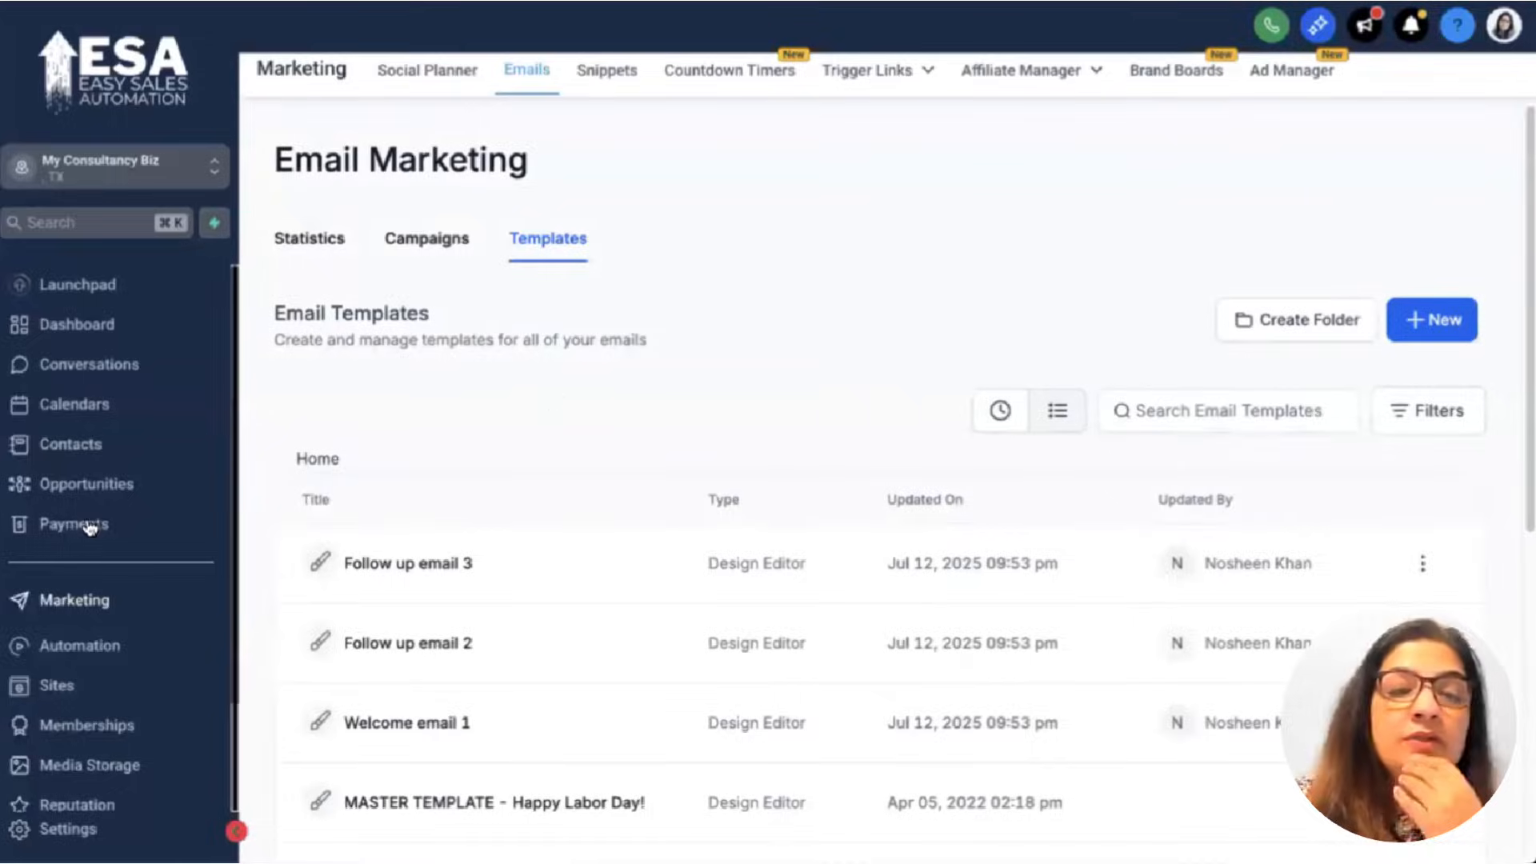
# Show Calendar Settings listing all 11 calendars with groups, durations and statuses.
pyautogui.click(93, 403)
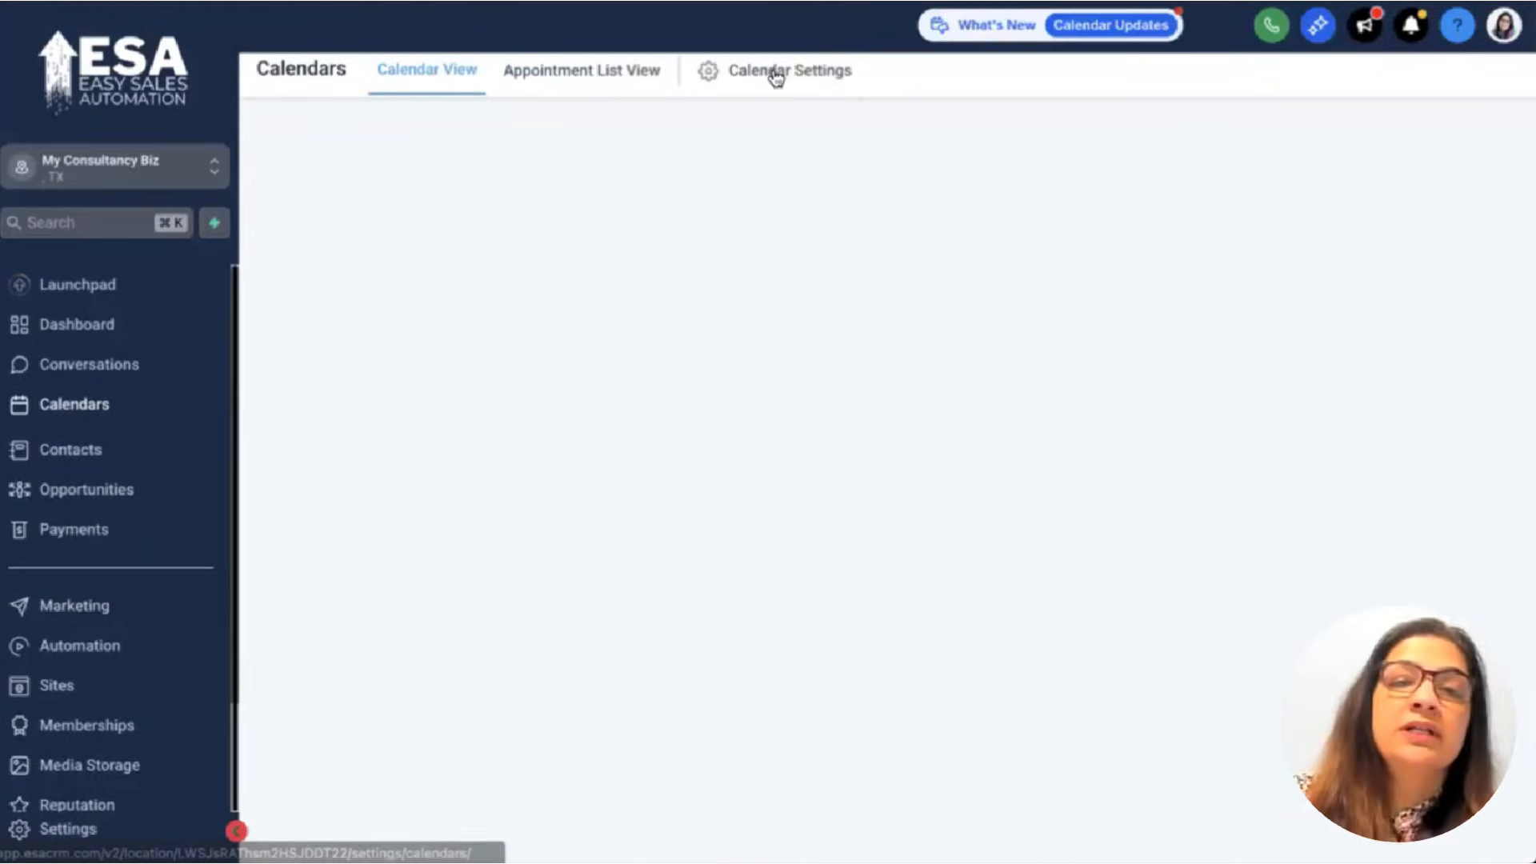
pyautogui.click(776, 70)
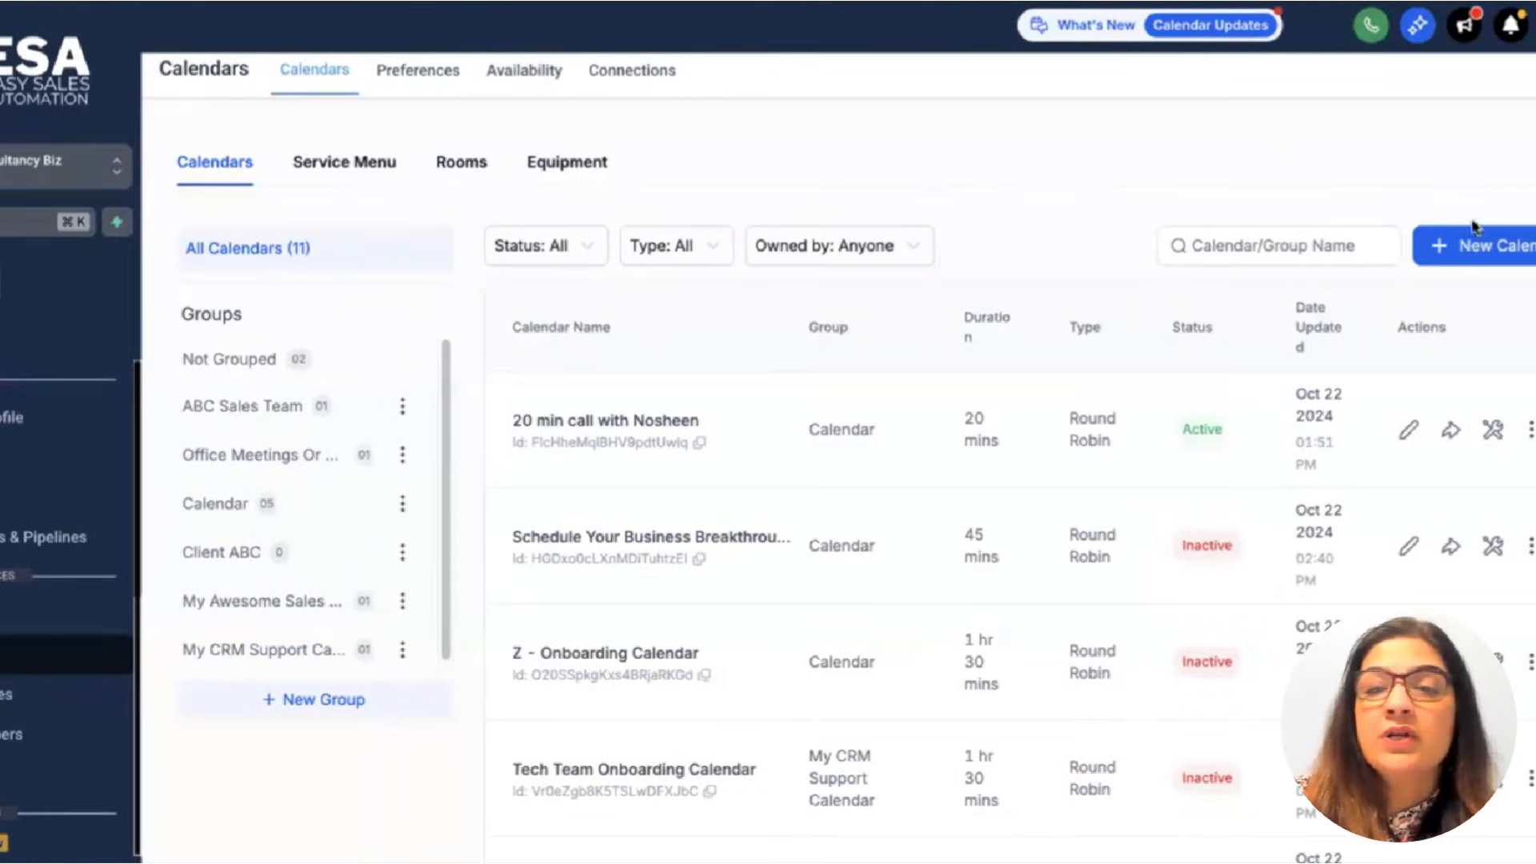
# Start a new Personal Booking calendar named as a discovery call with the host, assigned to the host.
pyautogui.click(1490, 253)
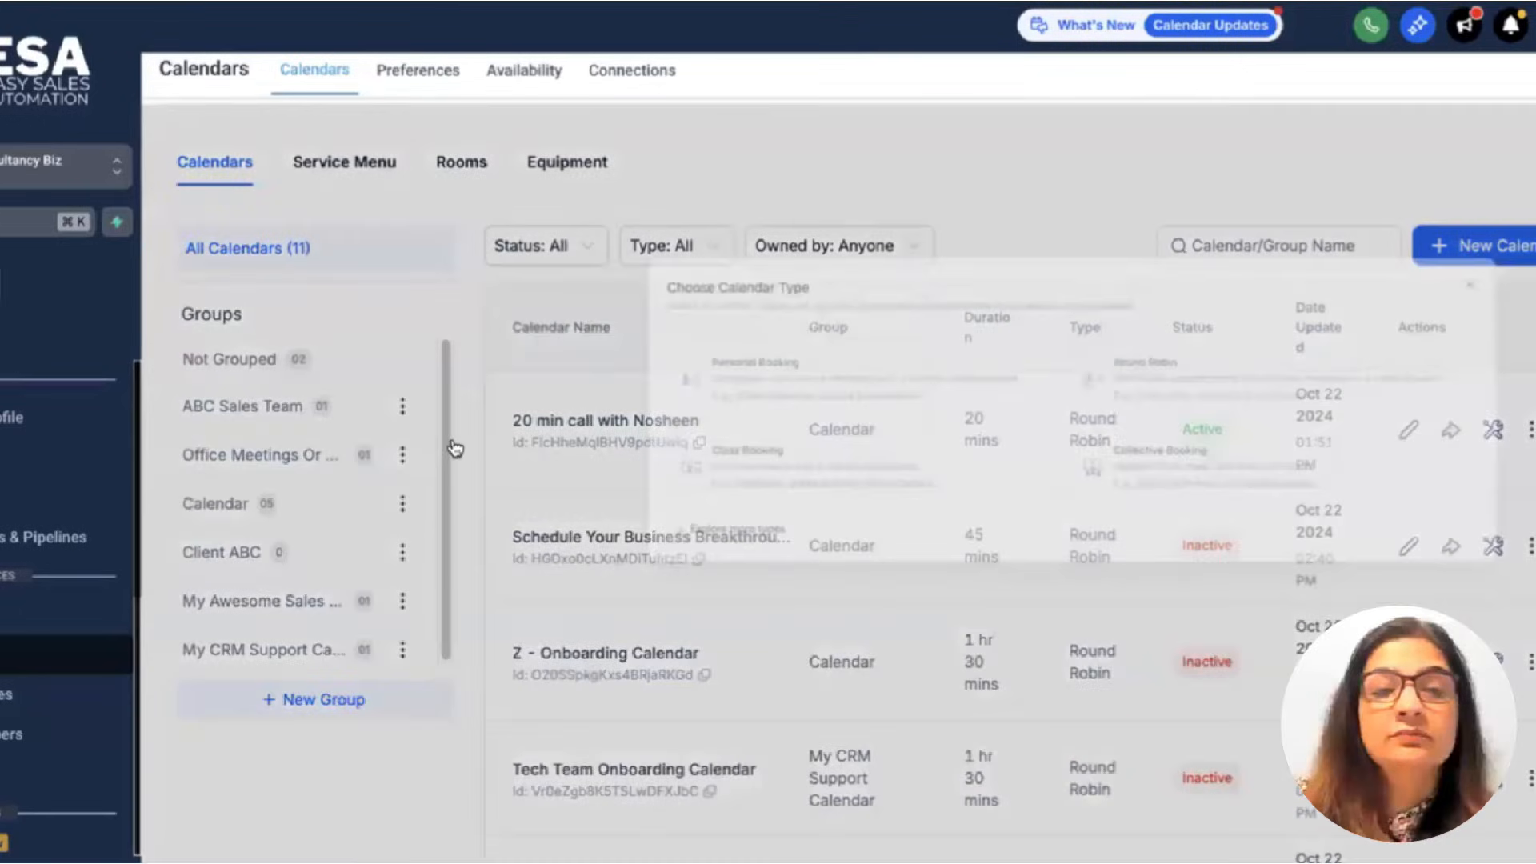
pyautogui.click(507, 434)
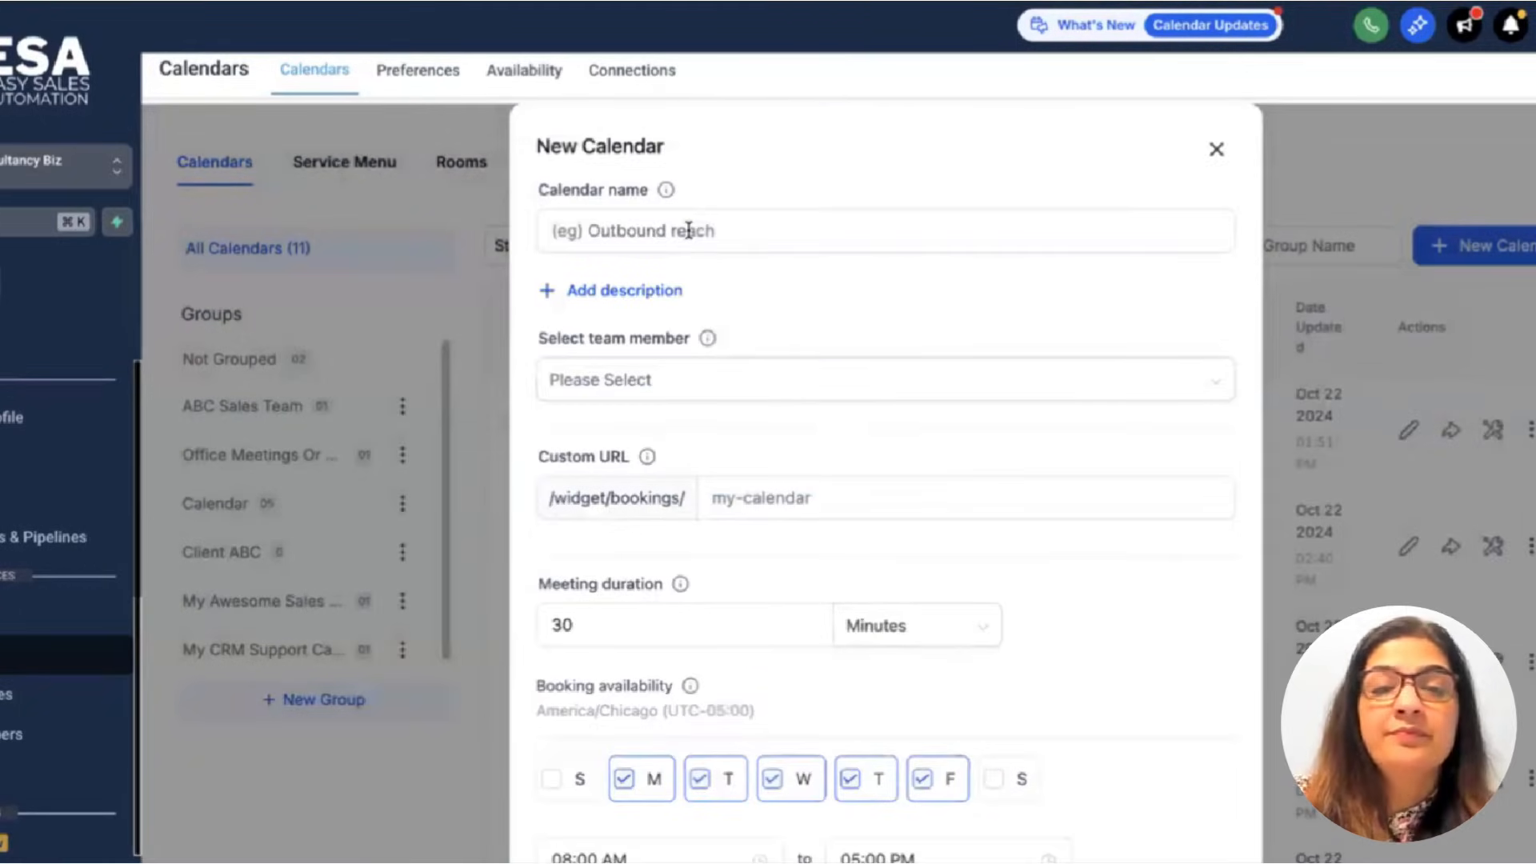
pyautogui.click(689, 231)
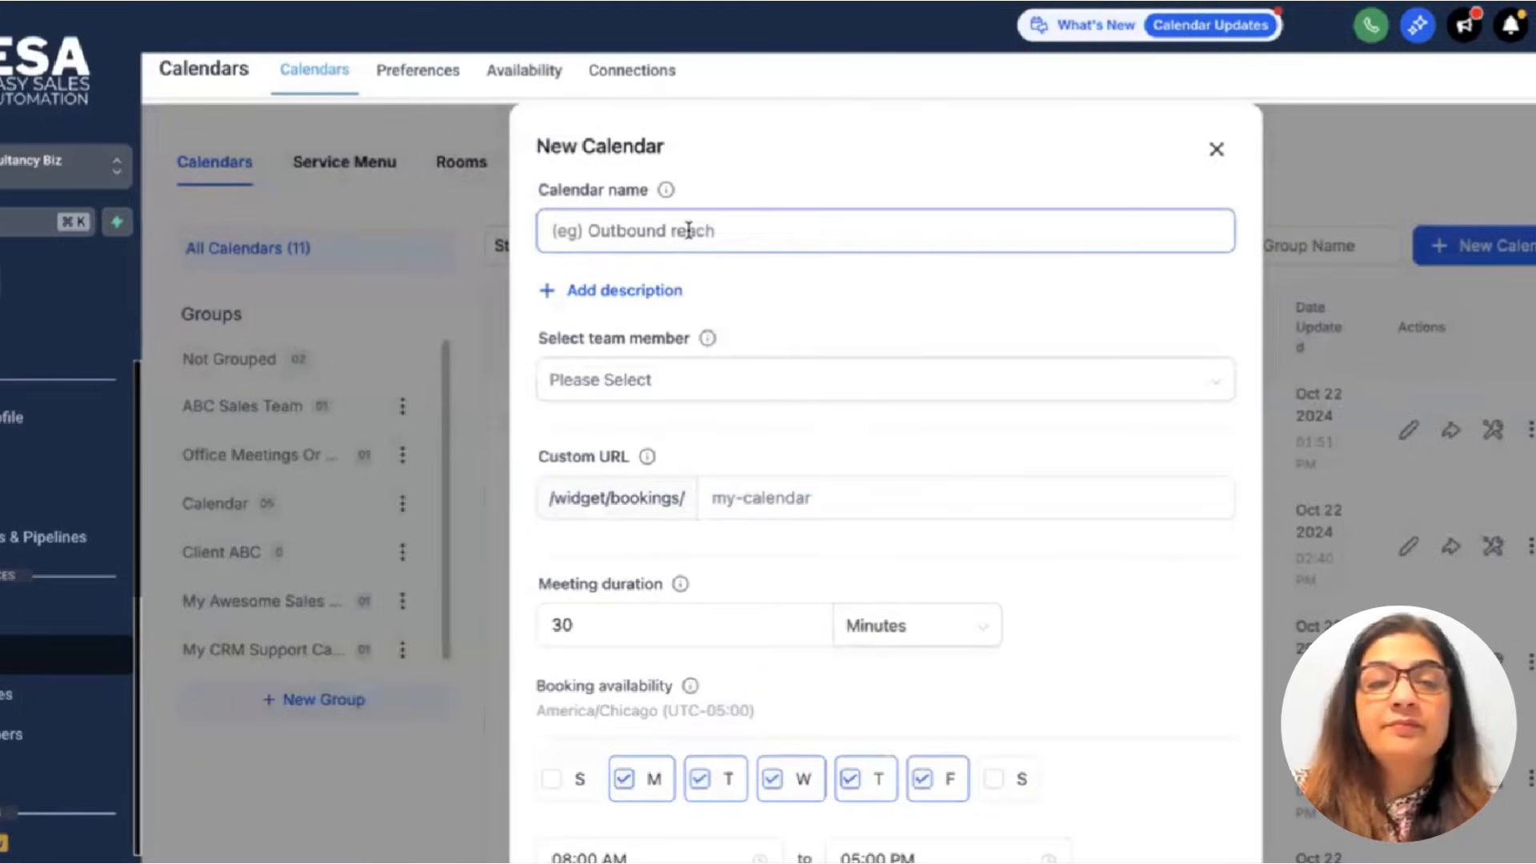
pyautogui.write('Disc')
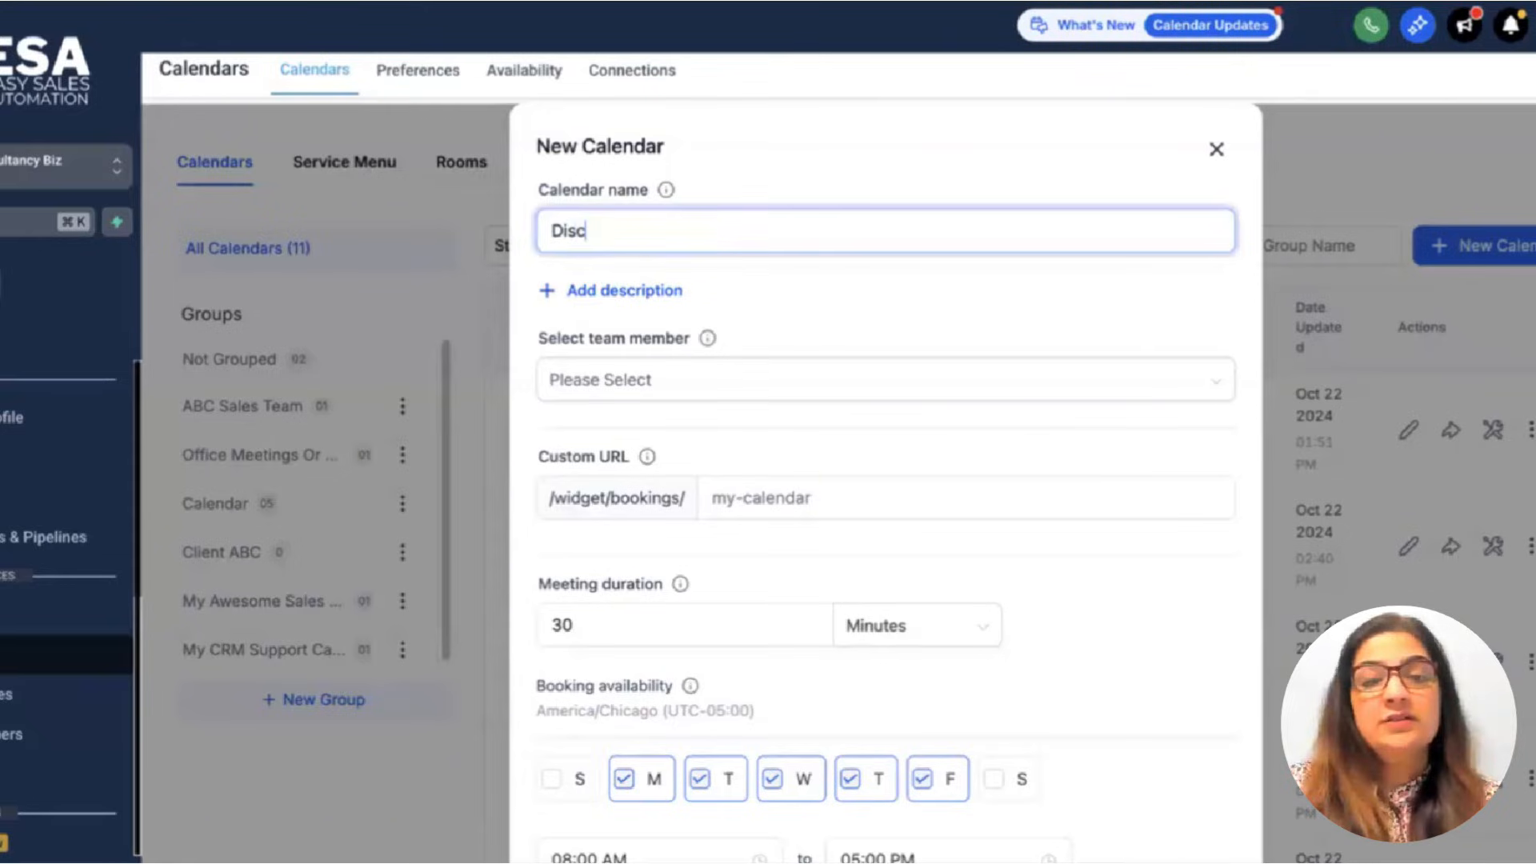
pyautogui.write('overy Call Wit')
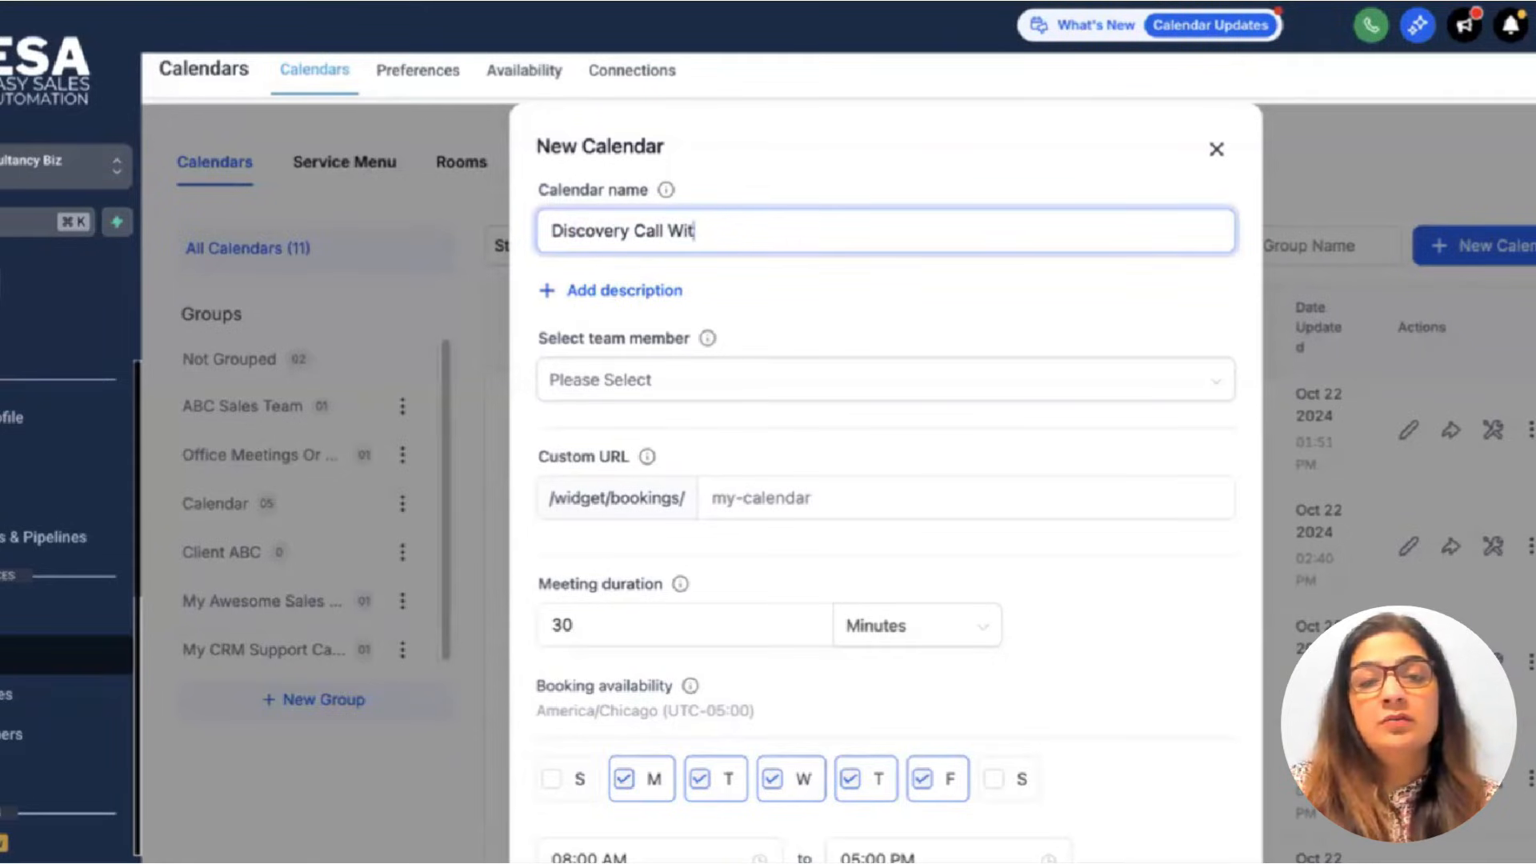
pyautogui.write('h Nosheen')
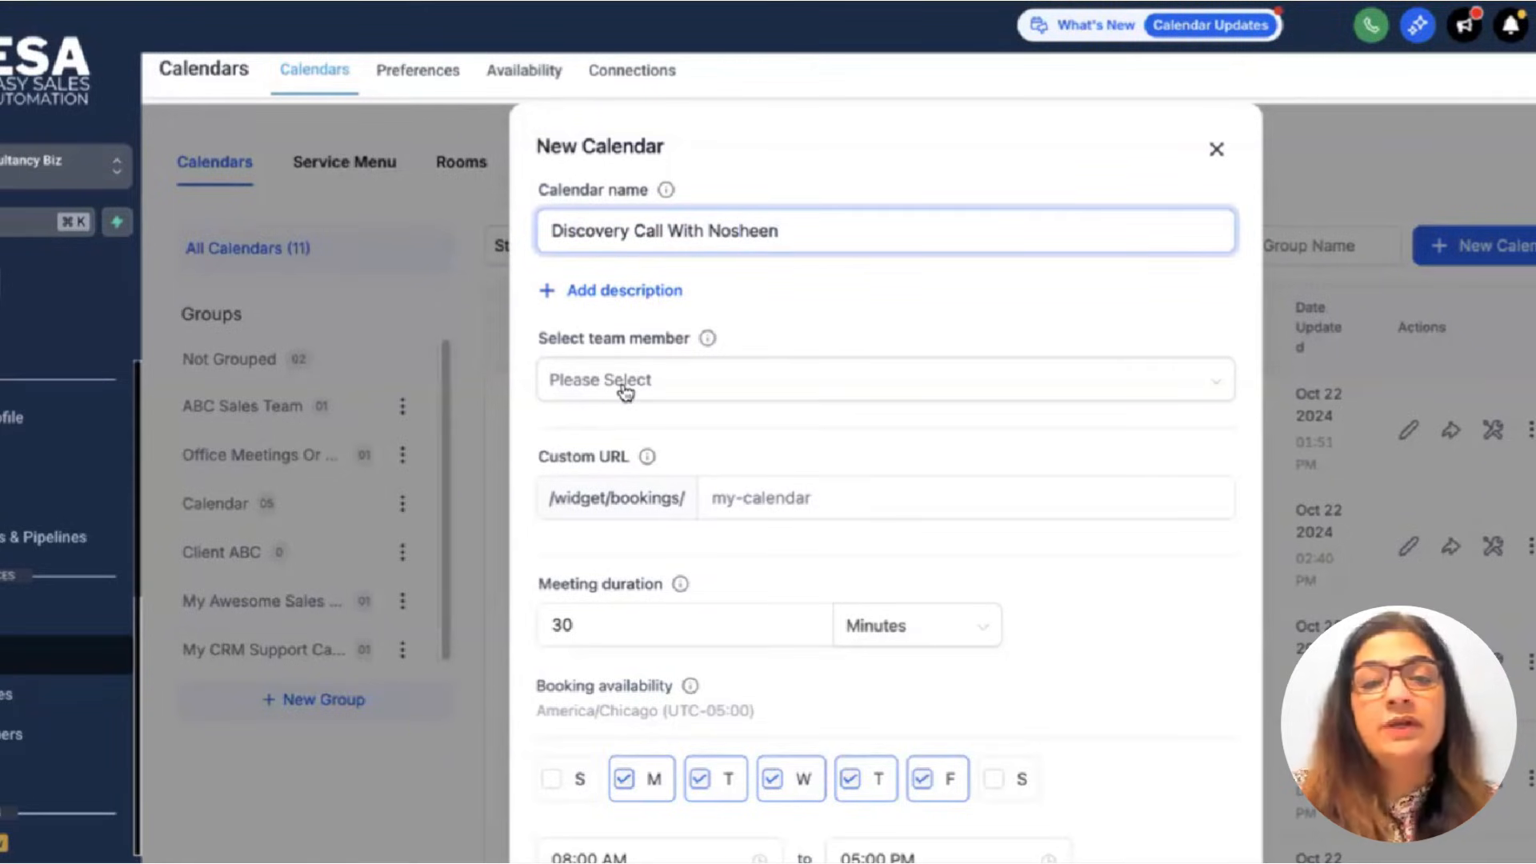
pyautogui.click(623, 390)
pyautogui.click(907, 433)
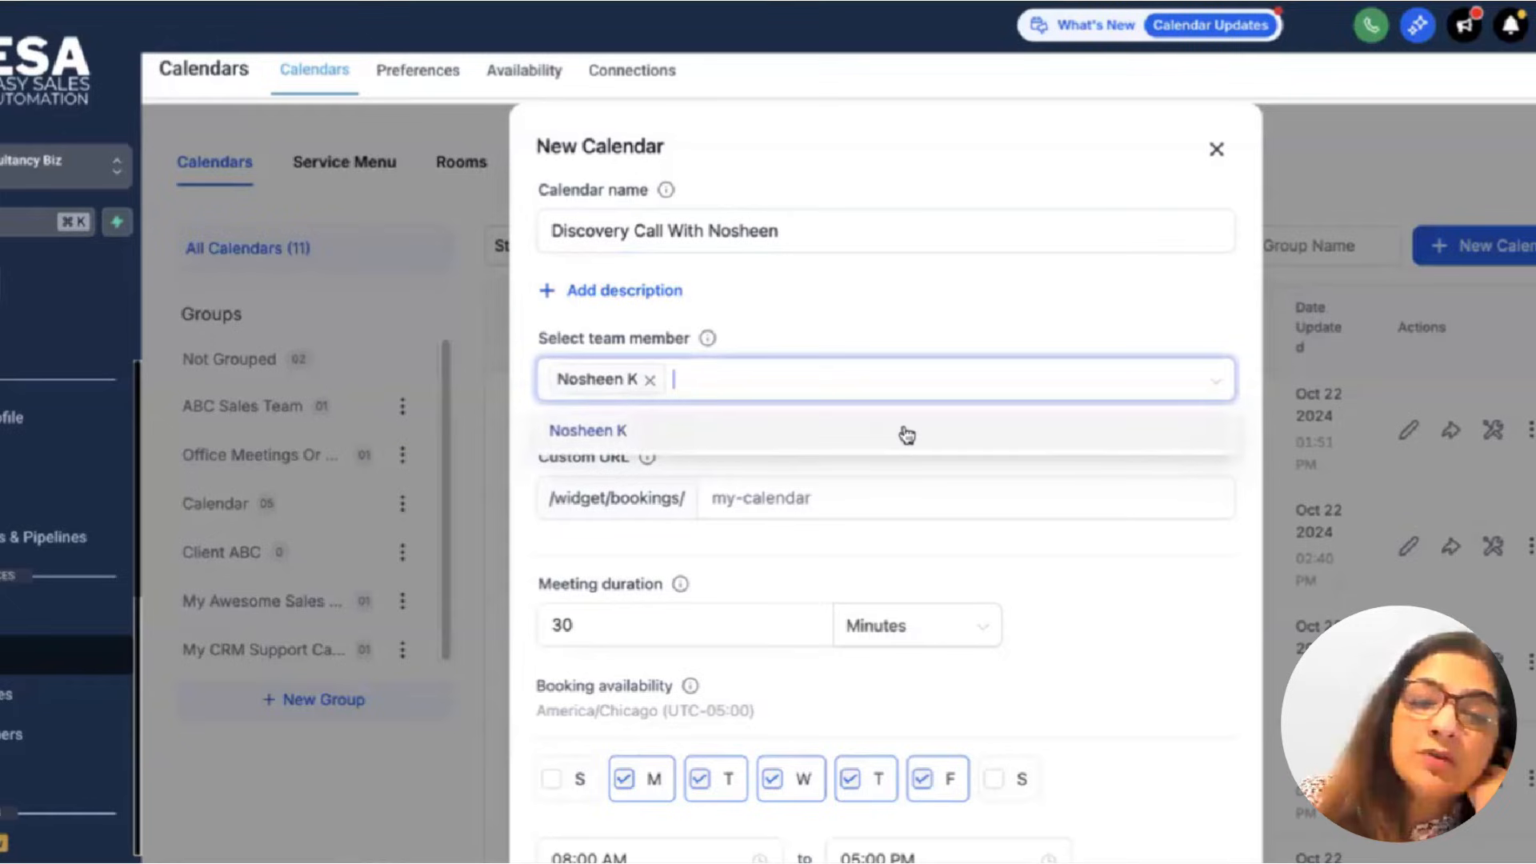
# Give the calendar a matching custom URL slug and 30-minute duration, then create it.
pyautogui.click(719, 497)
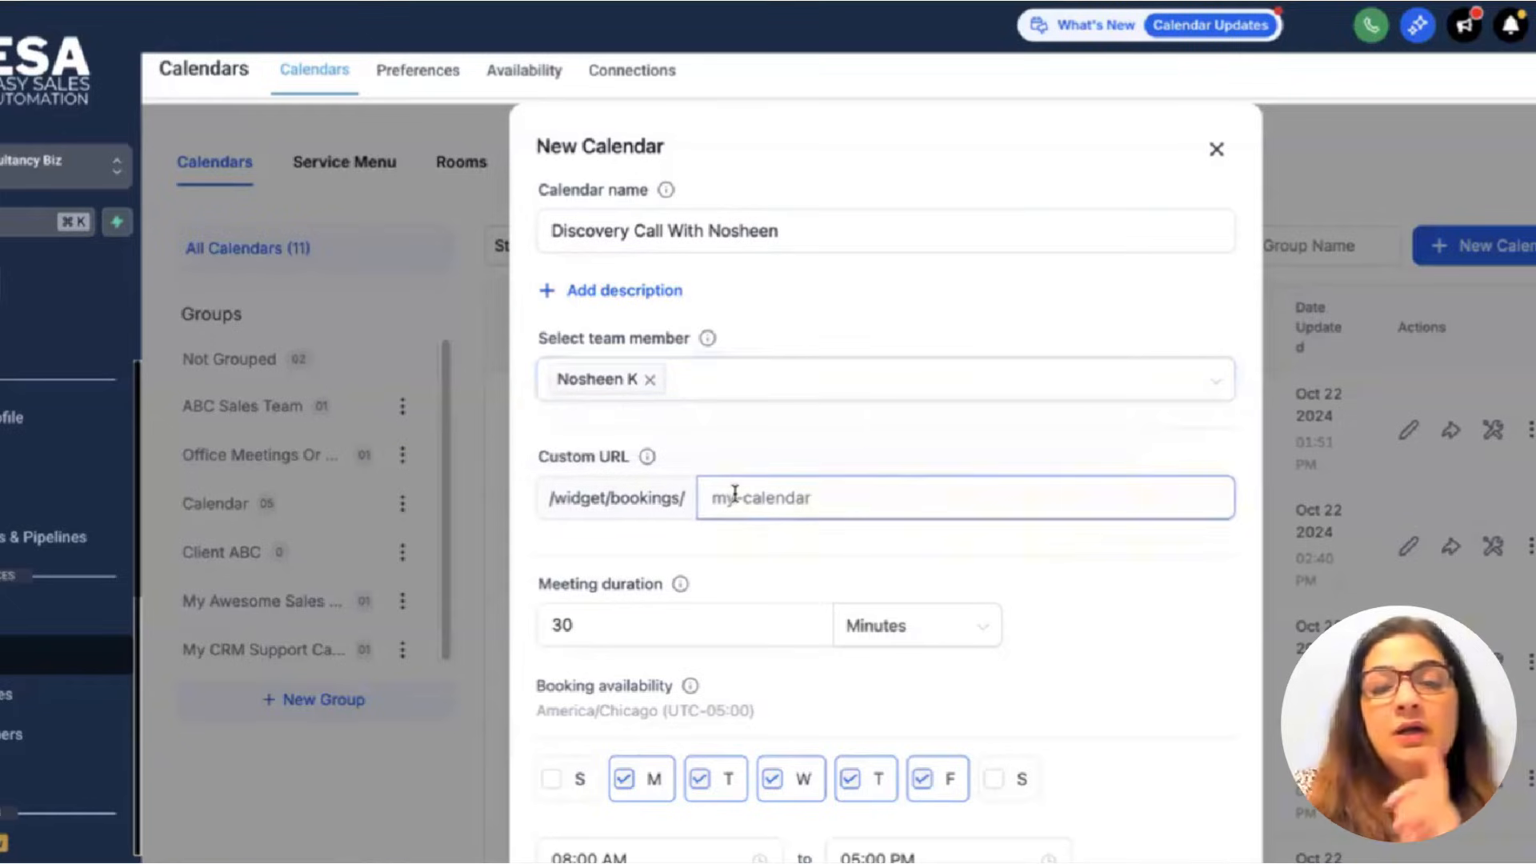
pyautogui.write('di')
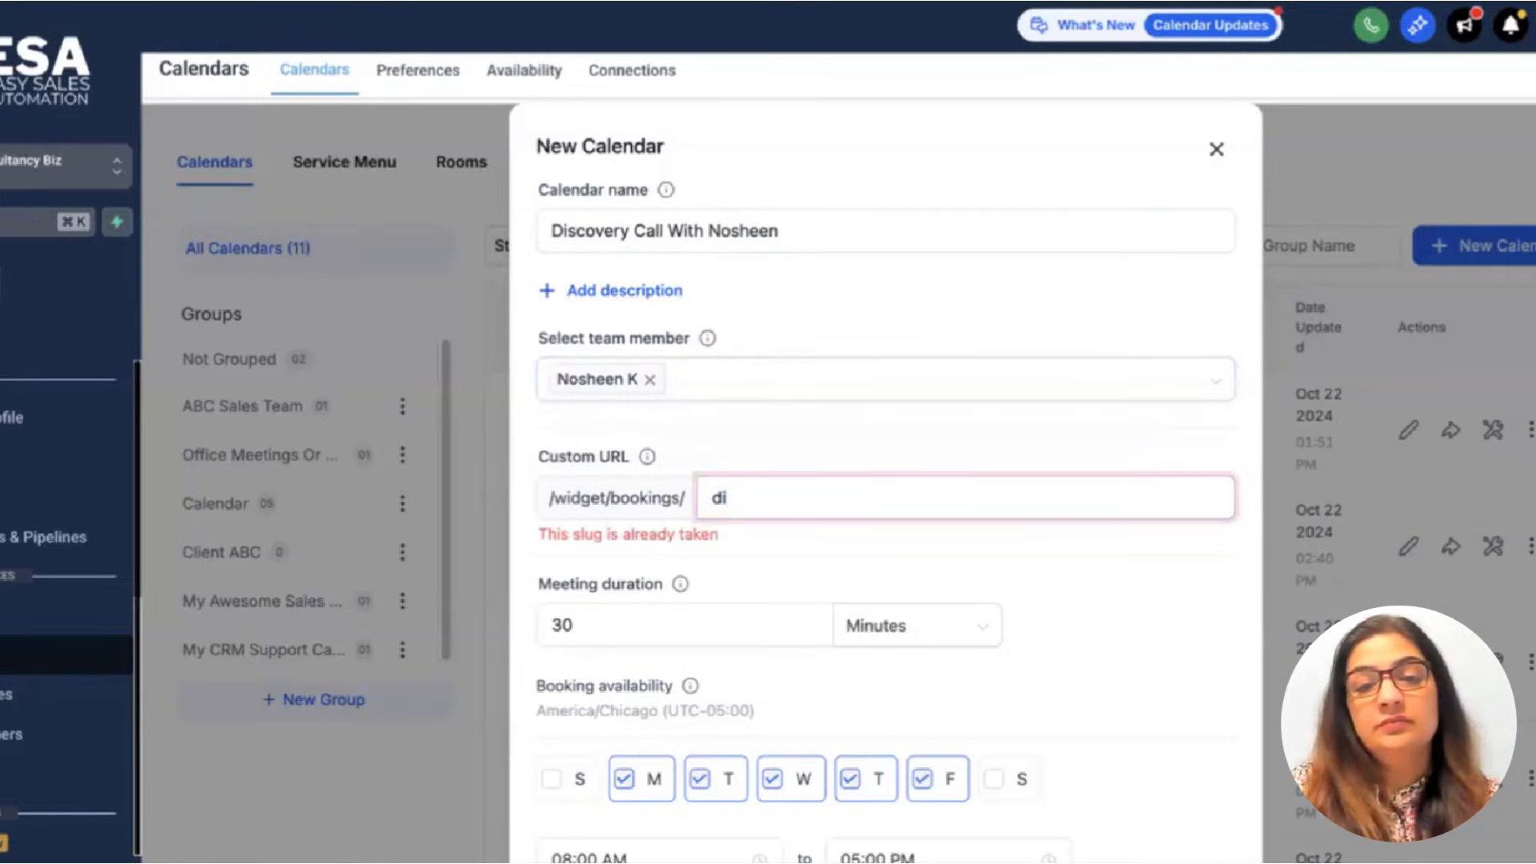
pyautogui.write('scoverycal')
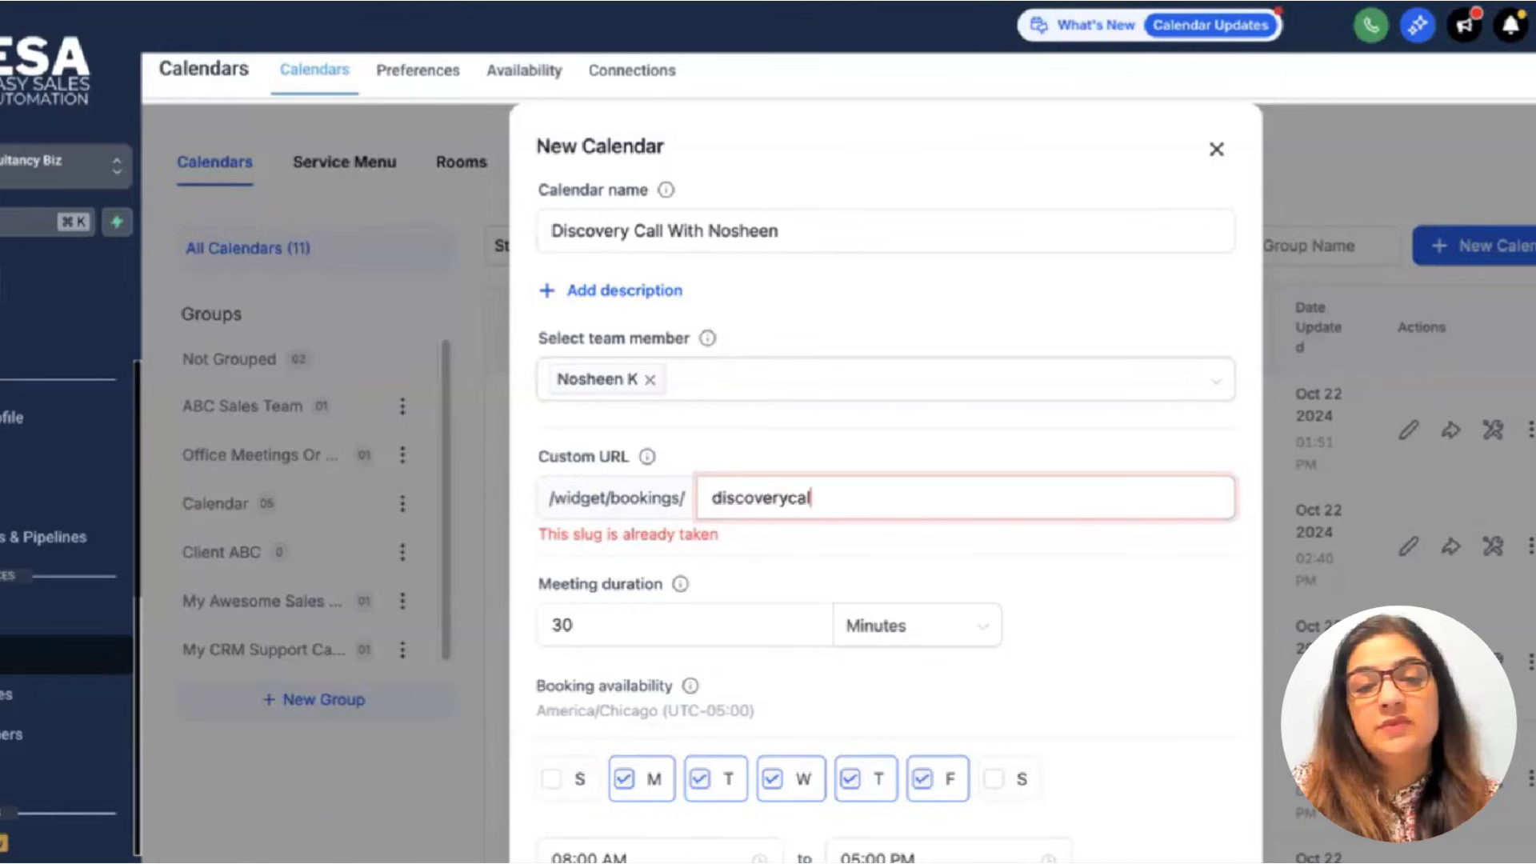
pyautogui.write('lwithnosheen')
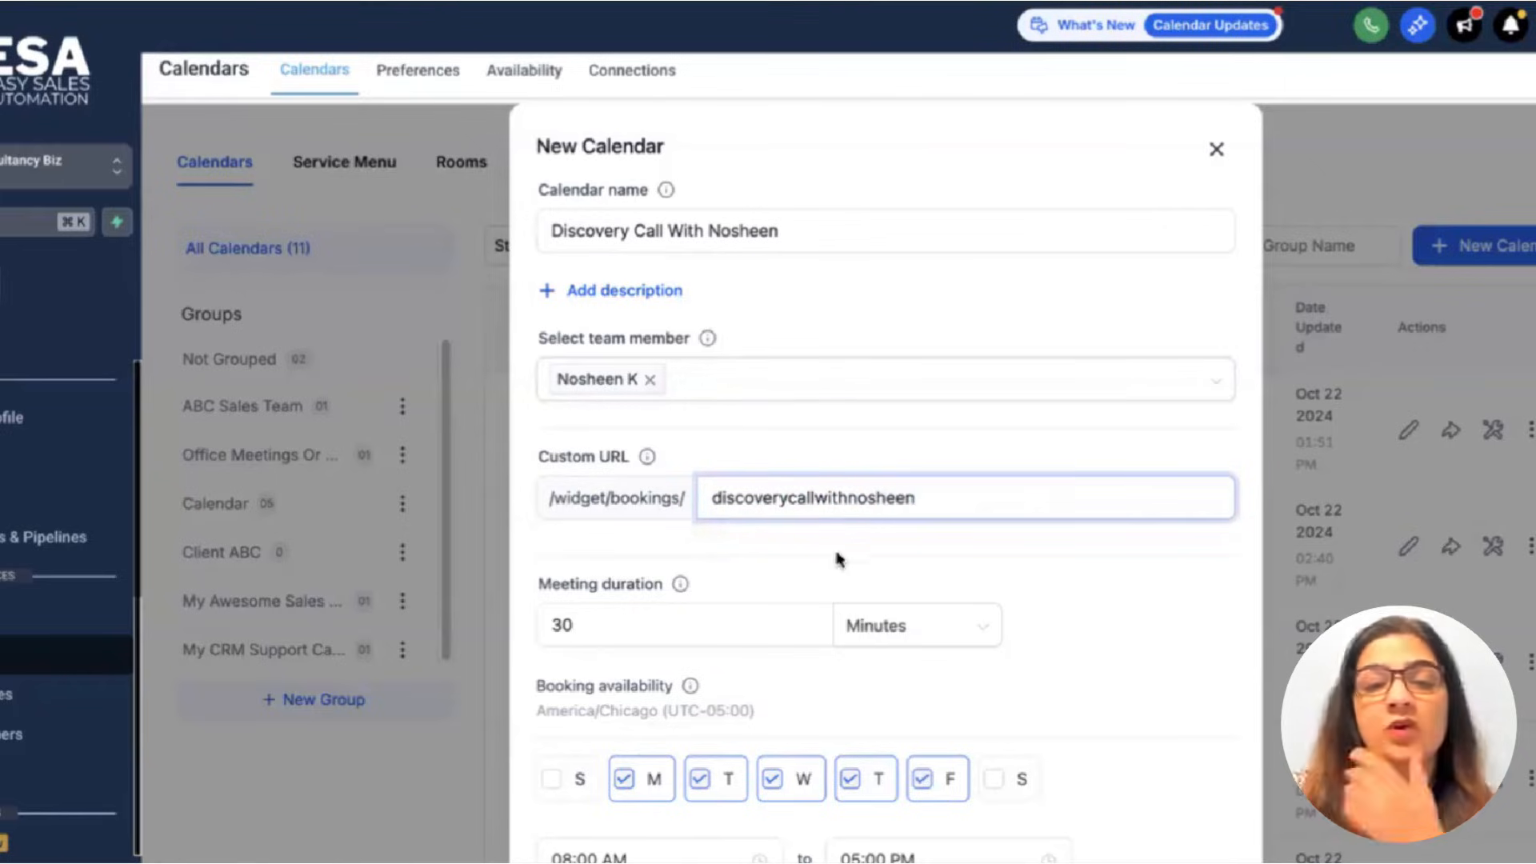
pyautogui.scroll(-3, 983, 568)
pyautogui.click(655, 445)
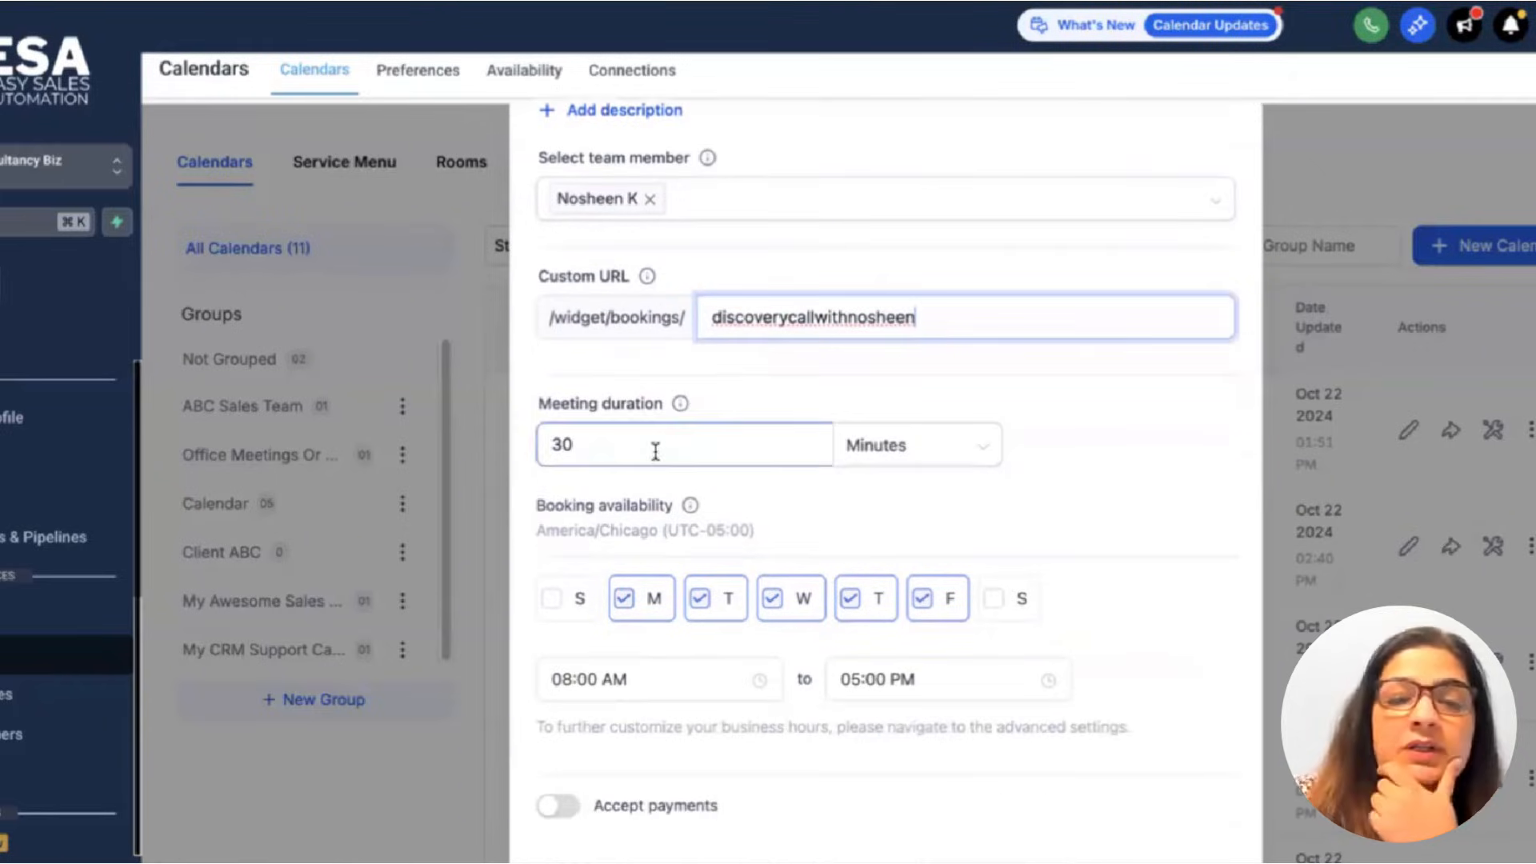
pyautogui.scroll(-1, 1024, 494)
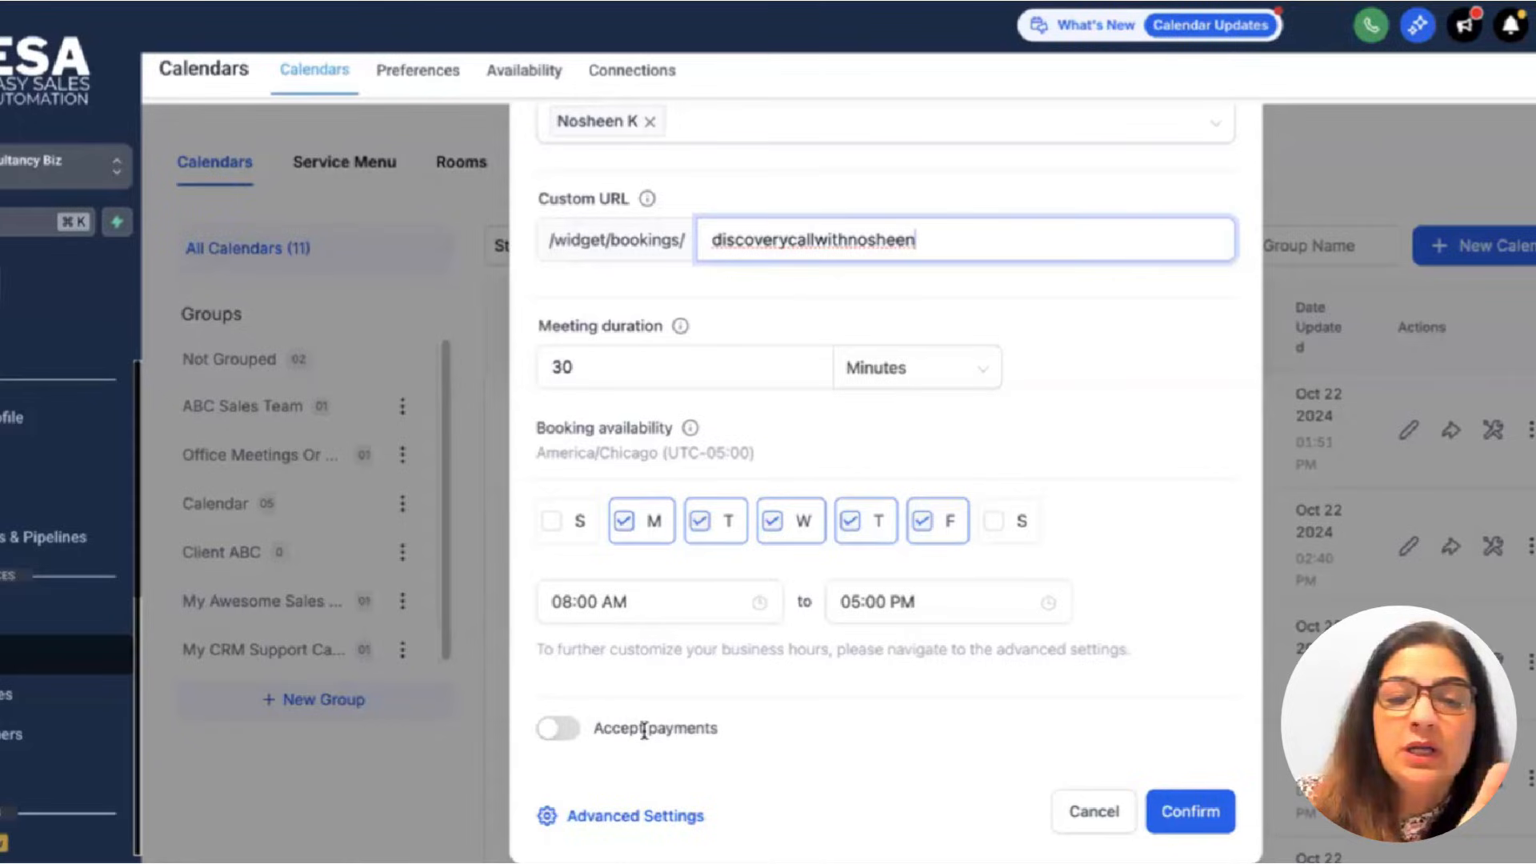
pyautogui.click(798, 600)
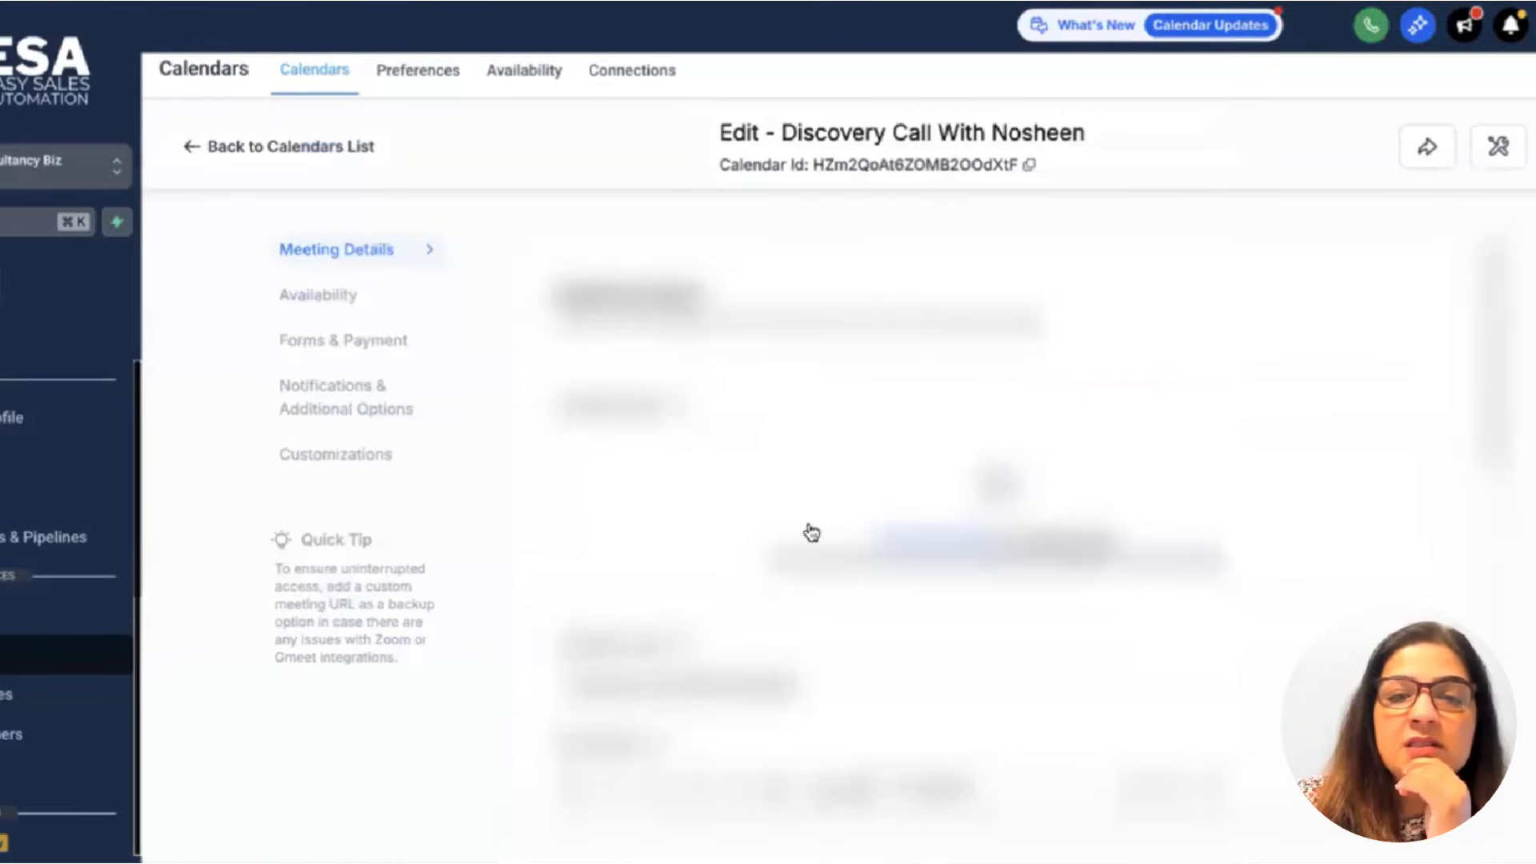
# Complete the meeting invite title with the host's name and '[Discovery call]'.
pyautogui.scroll(-4, 840, 511)
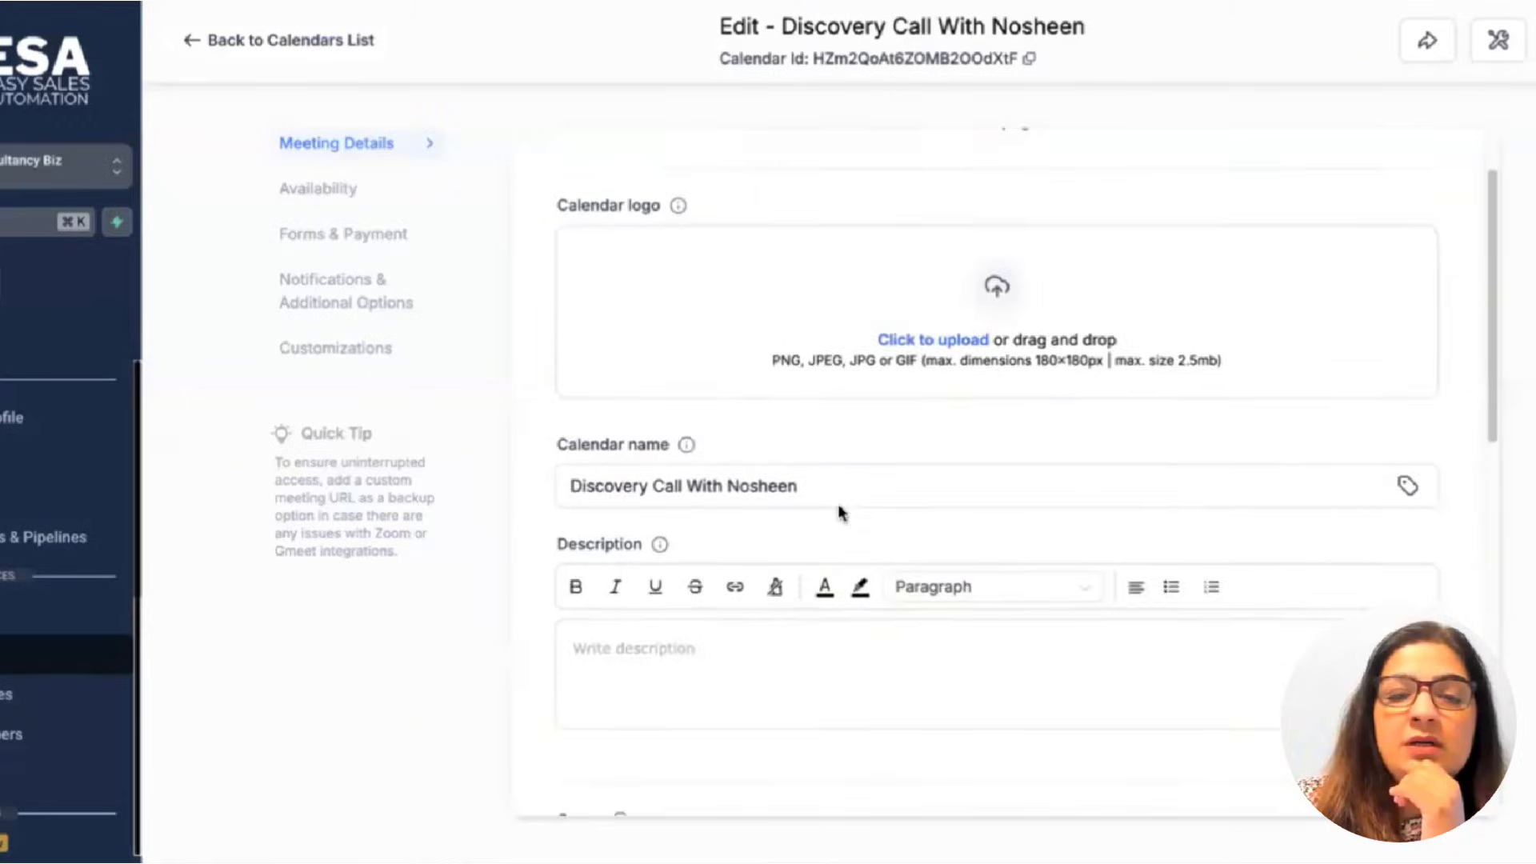
pyautogui.click(664, 449)
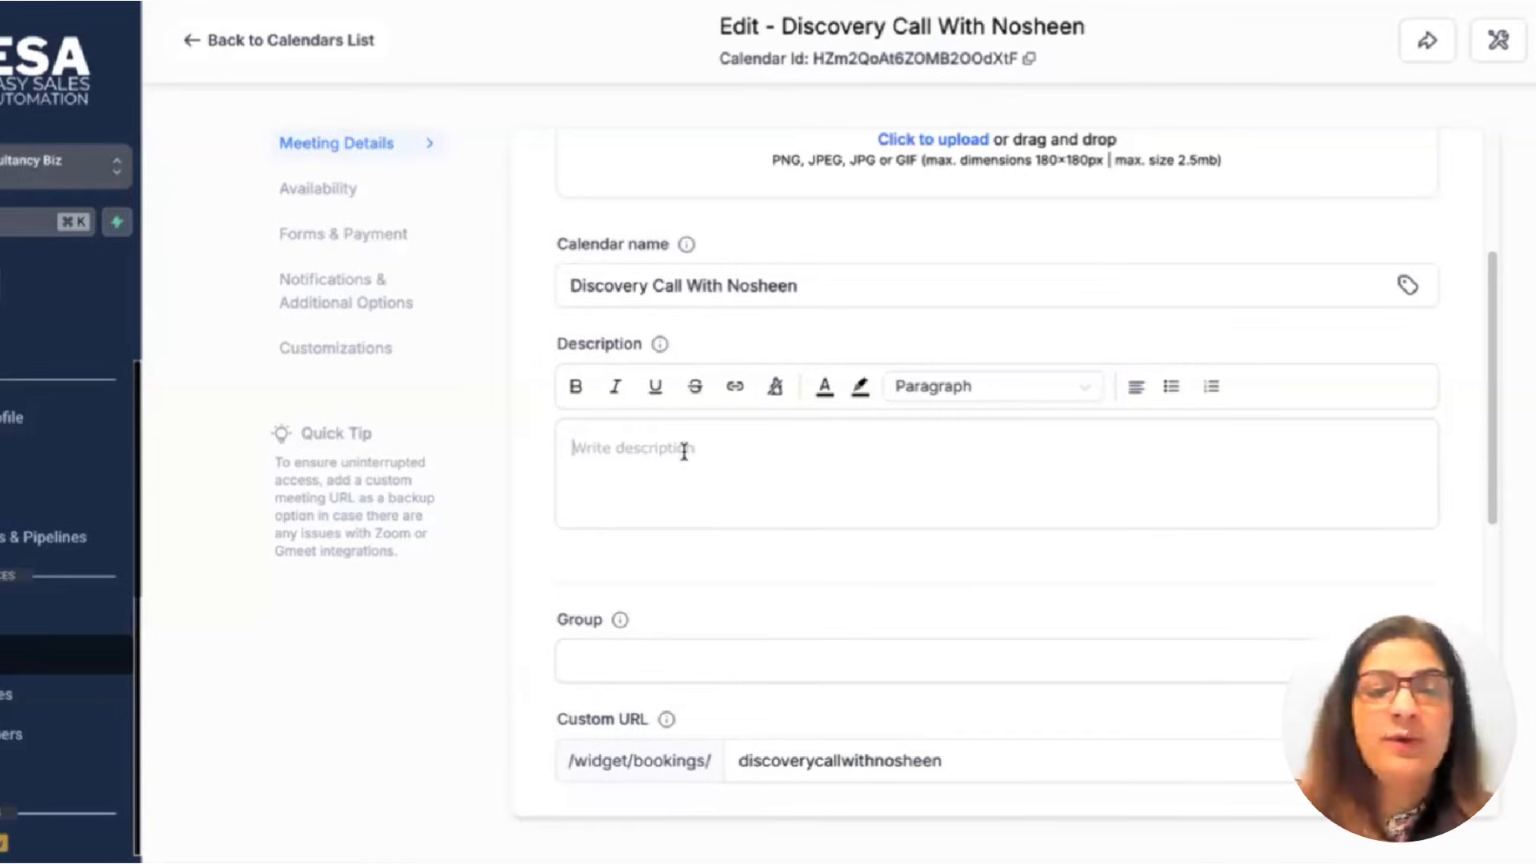
pyautogui.scroll(-5, 684, 452)
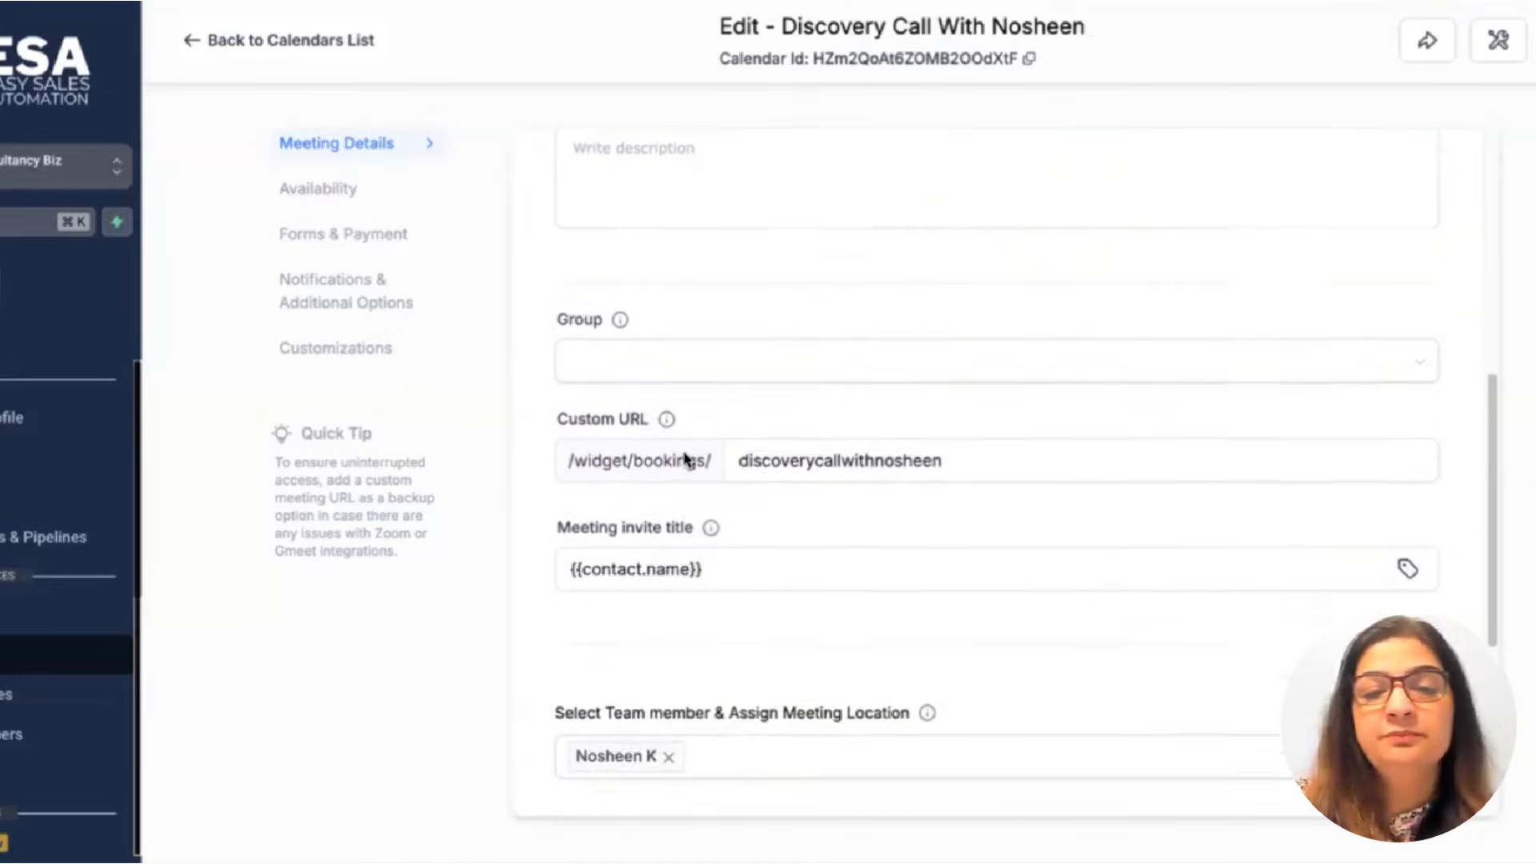
pyautogui.click(722, 440)
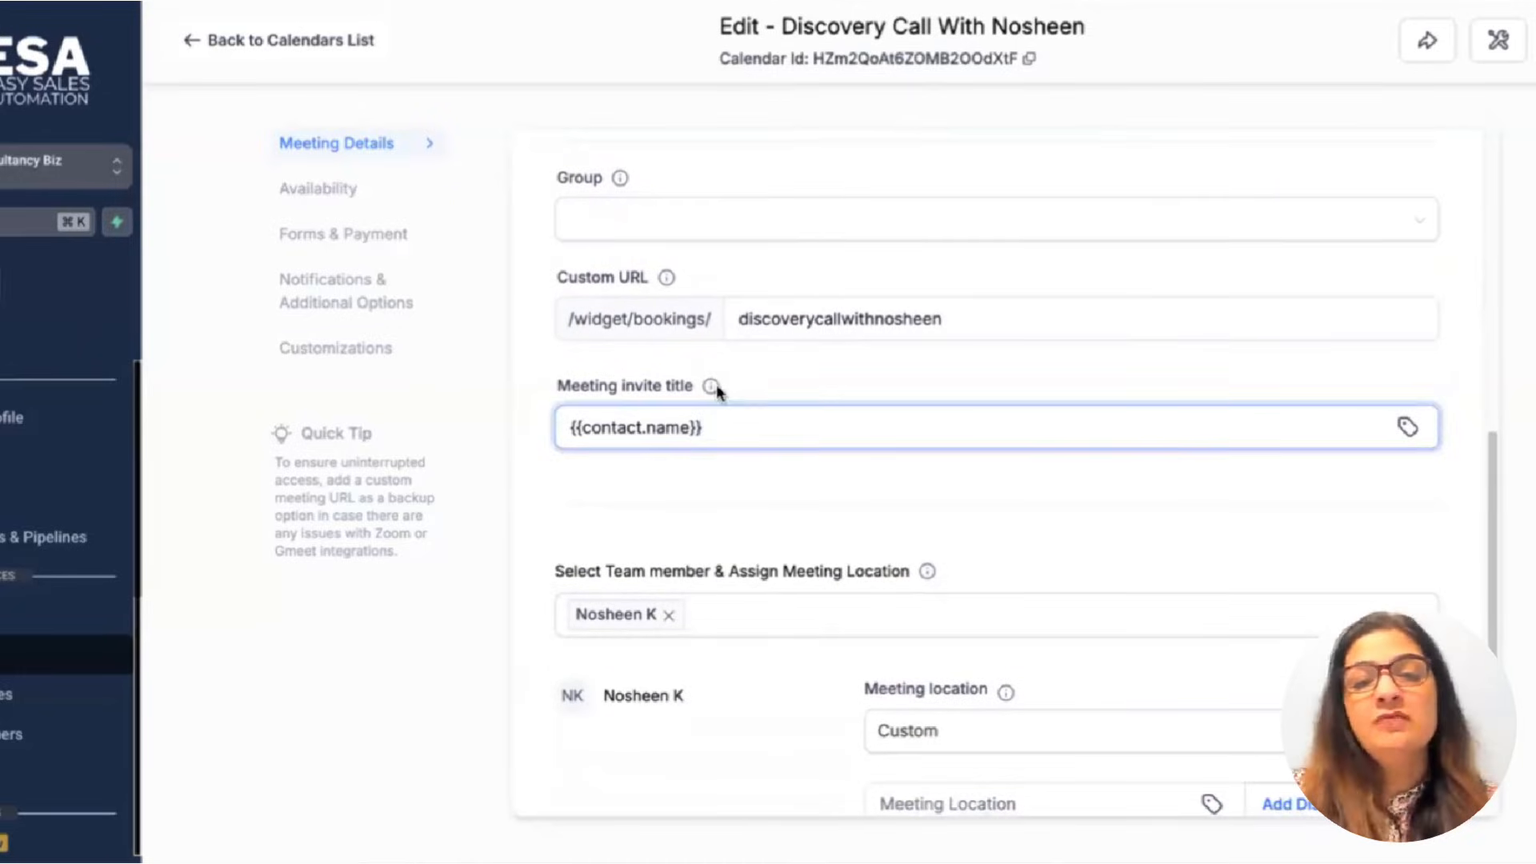
pyautogui.moveTo(710, 386)
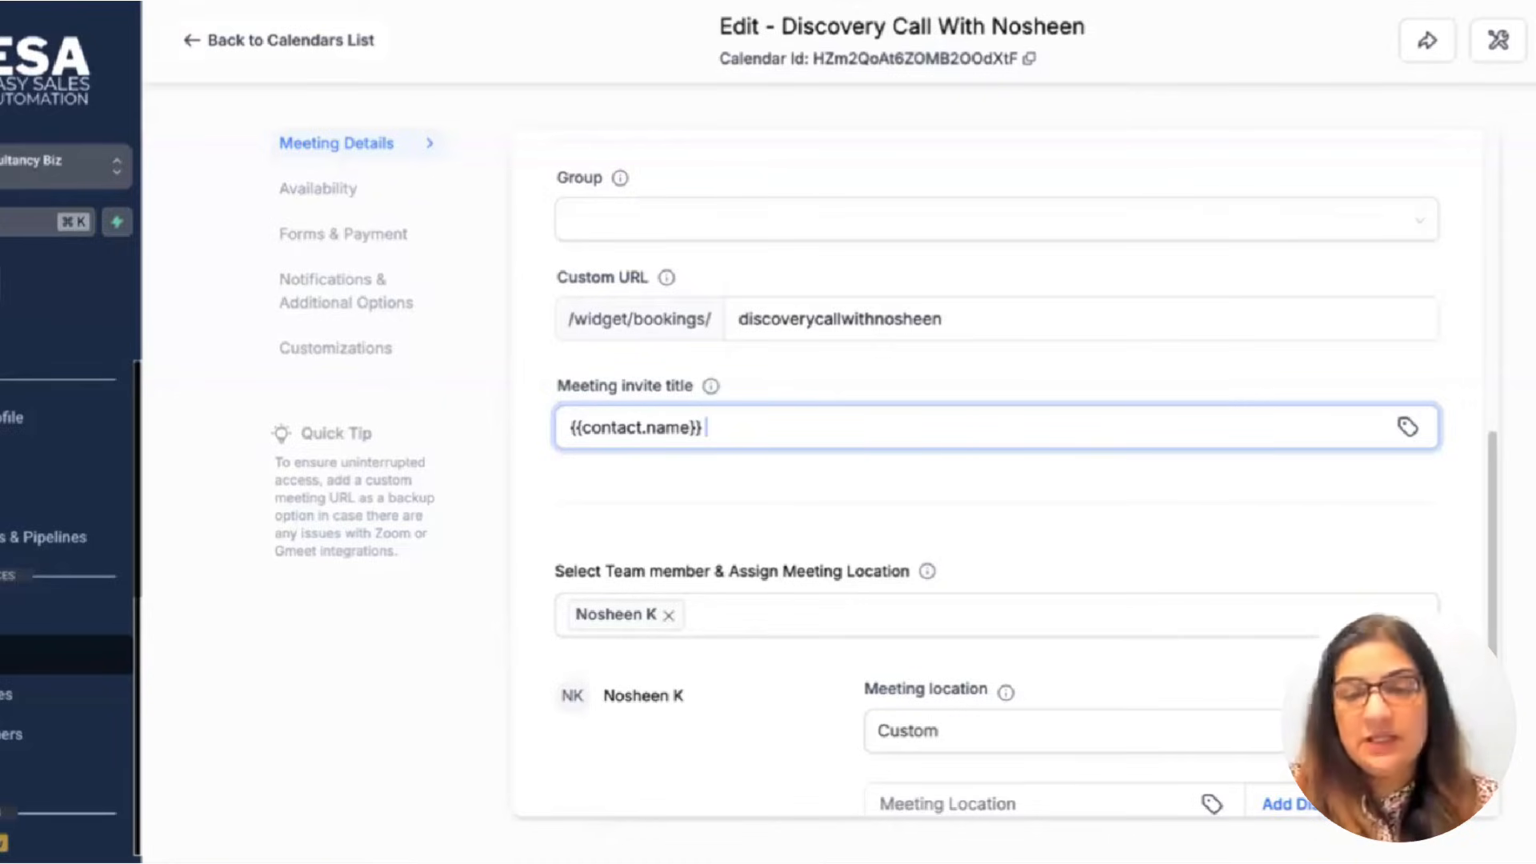
pyautogui.write('Nosheen ')
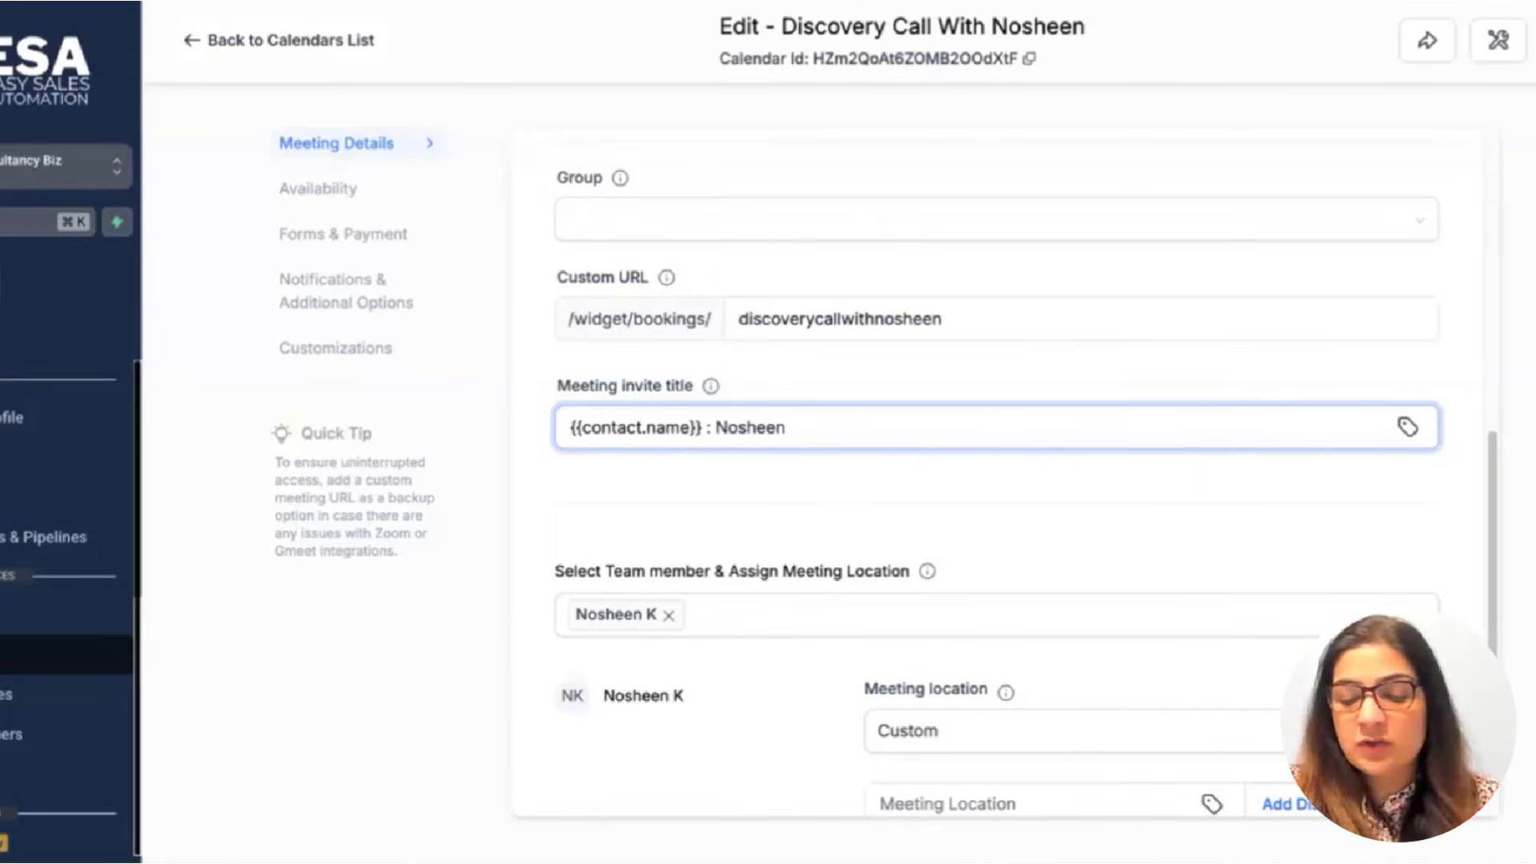
pyautogui.write('[')
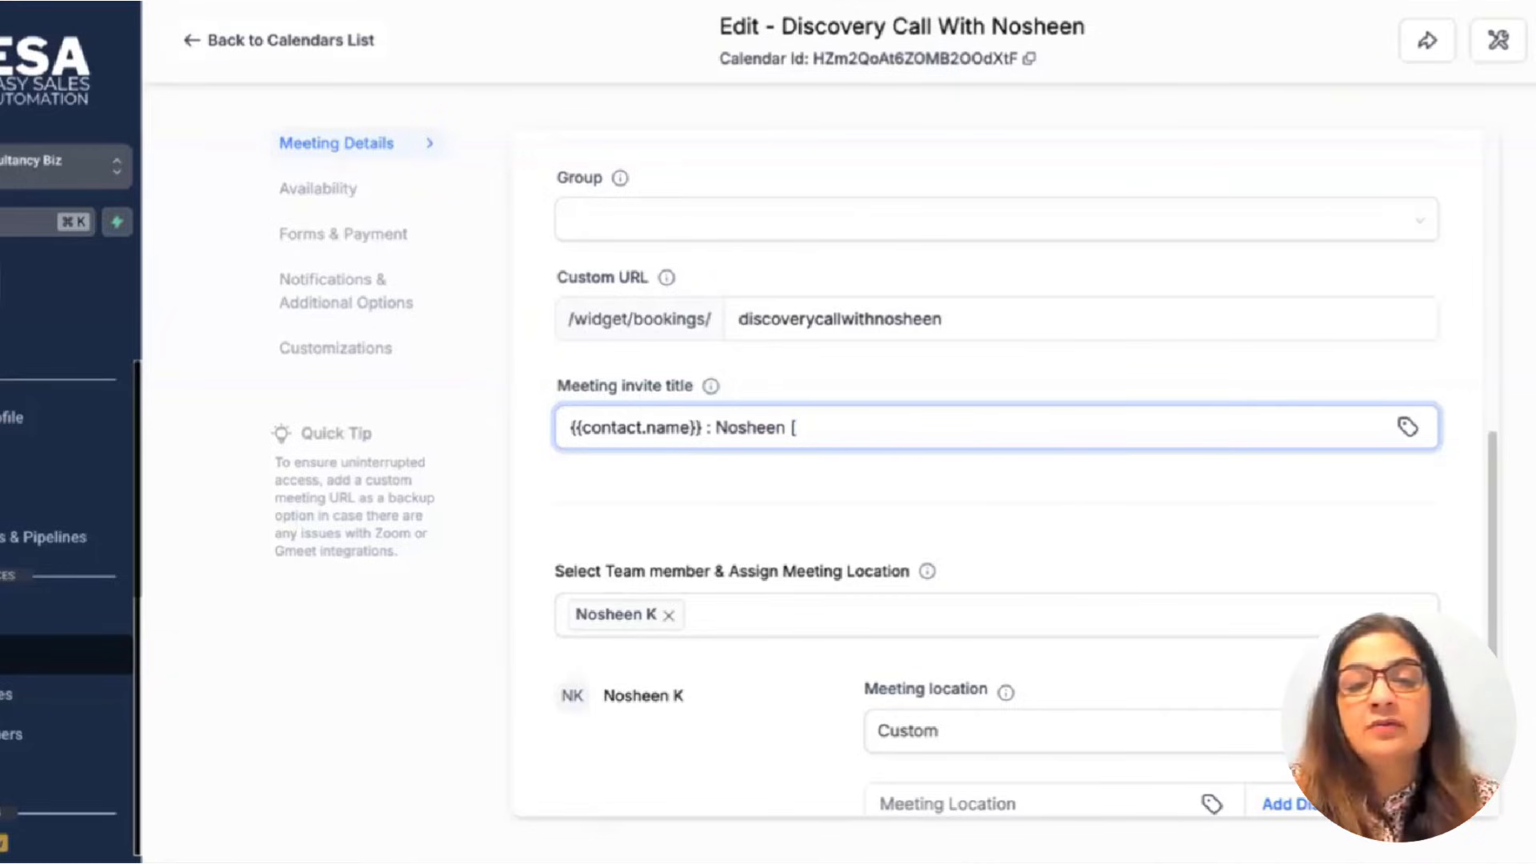
pyautogui.write('Discovery call')
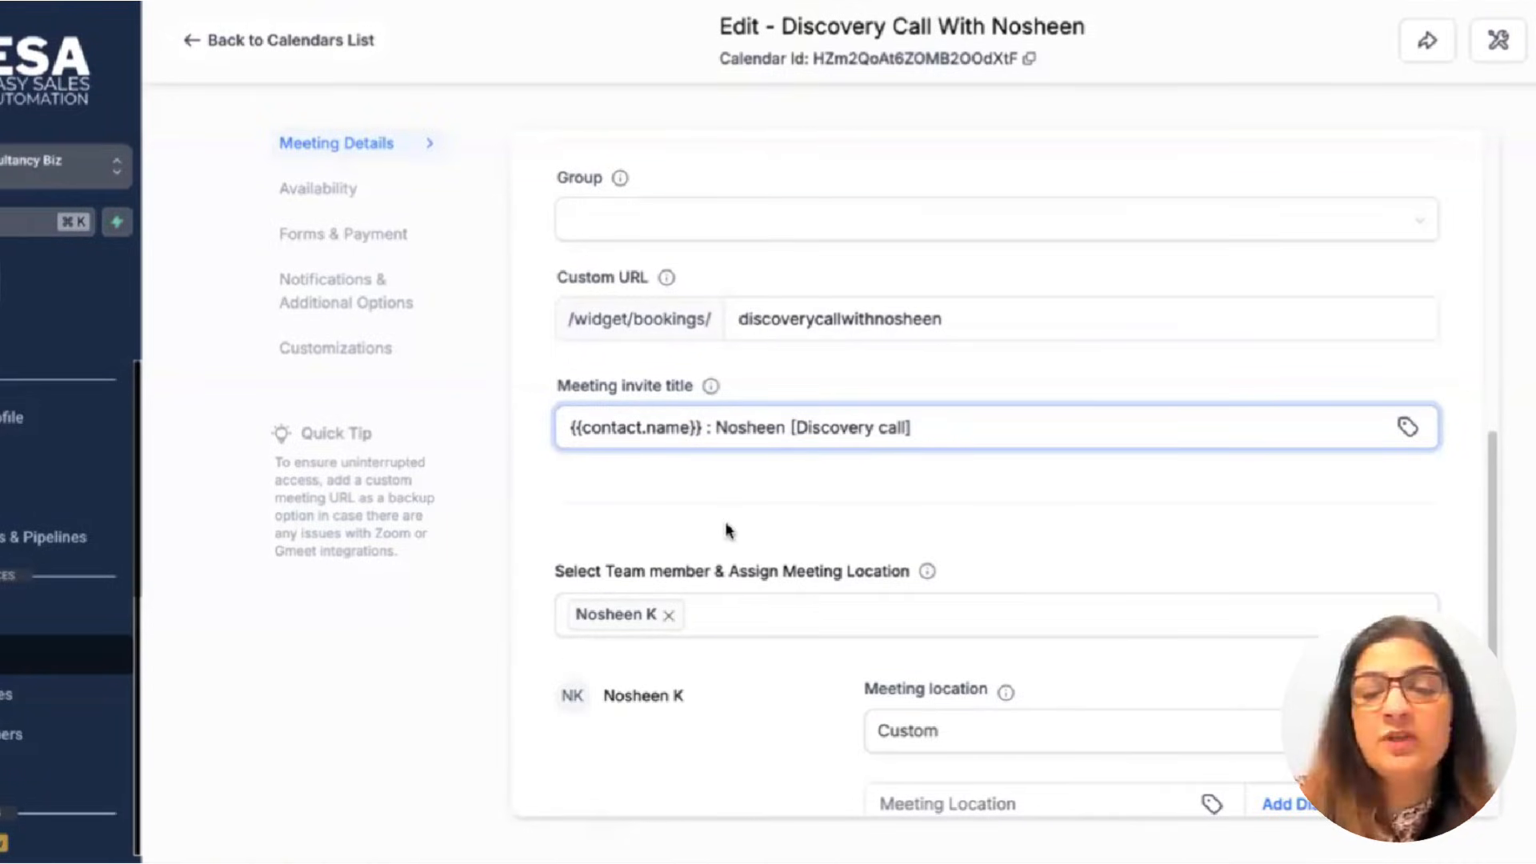
# Try setting the meeting location to Zoom; it stays Custom since Zoom isn't connected.
pyautogui.scroll(-3, 728, 529)
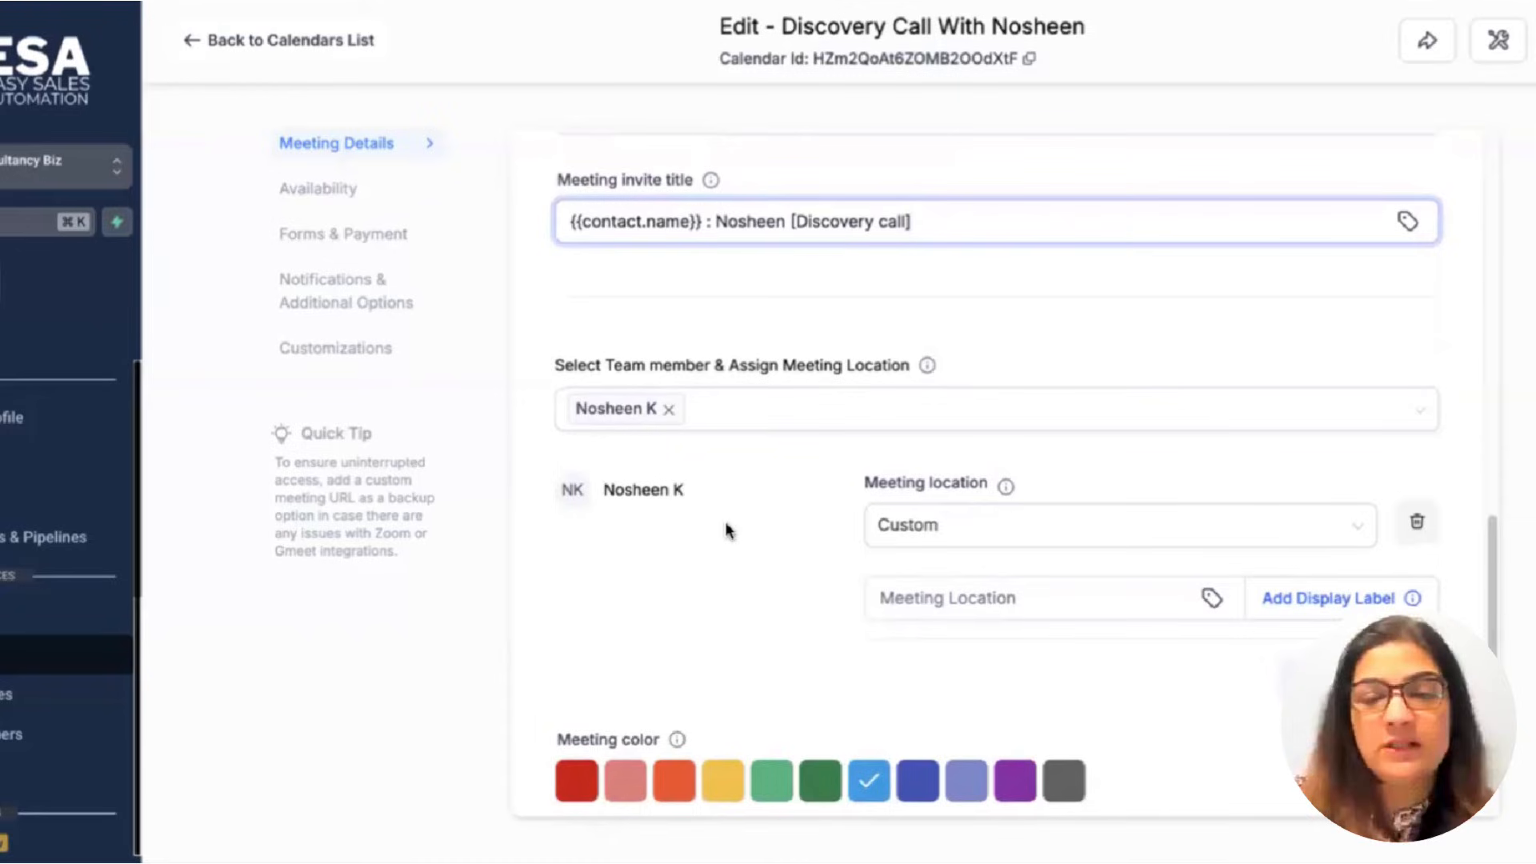
pyautogui.scroll(-1, 963, 473)
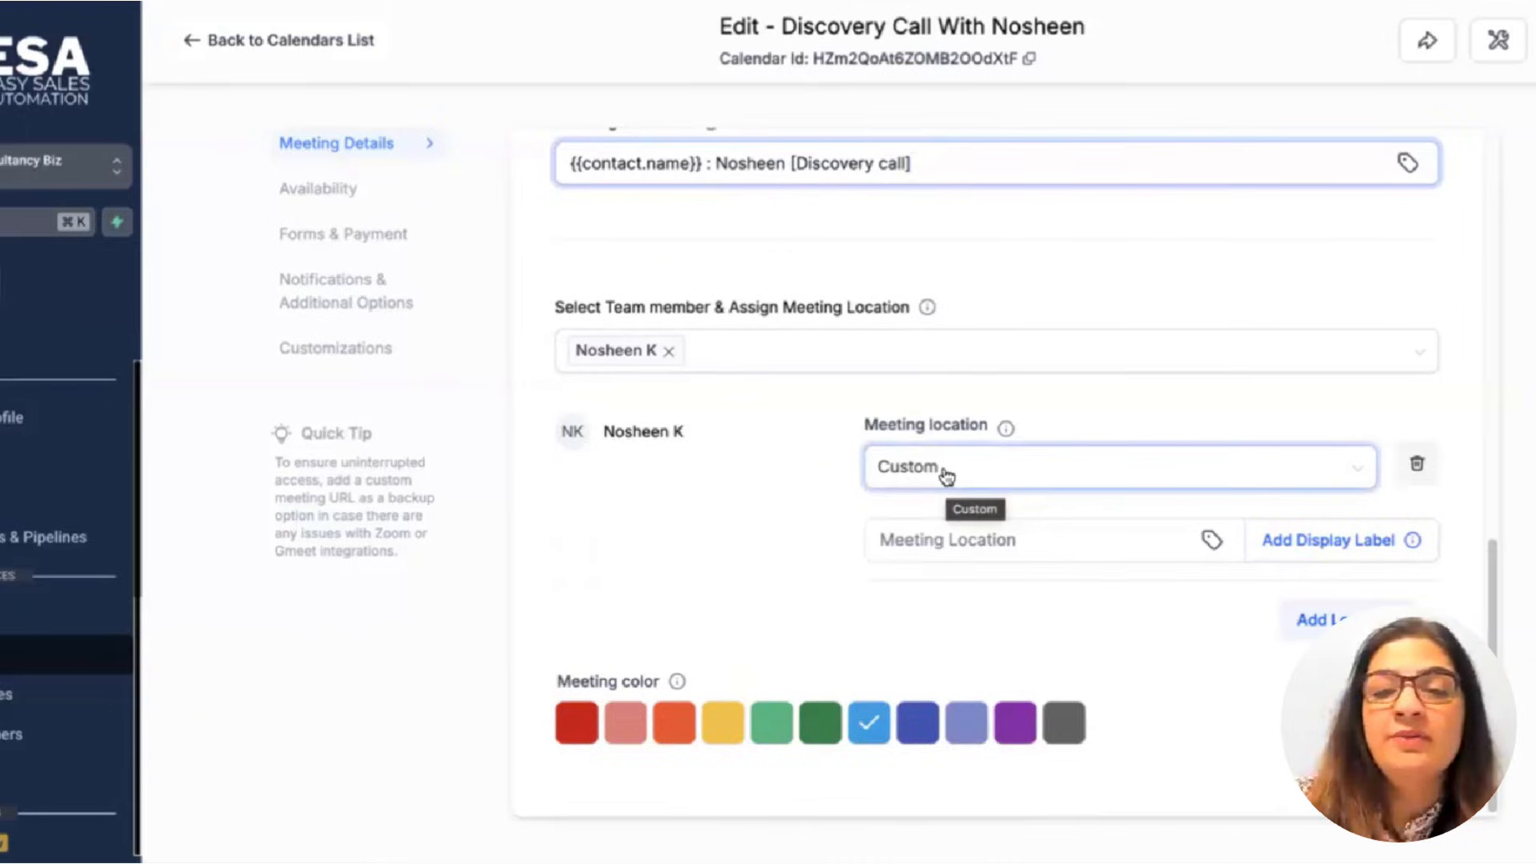
pyautogui.scroll(3, 946, 475)
pyautogui.scroll(-3, 936, 480)
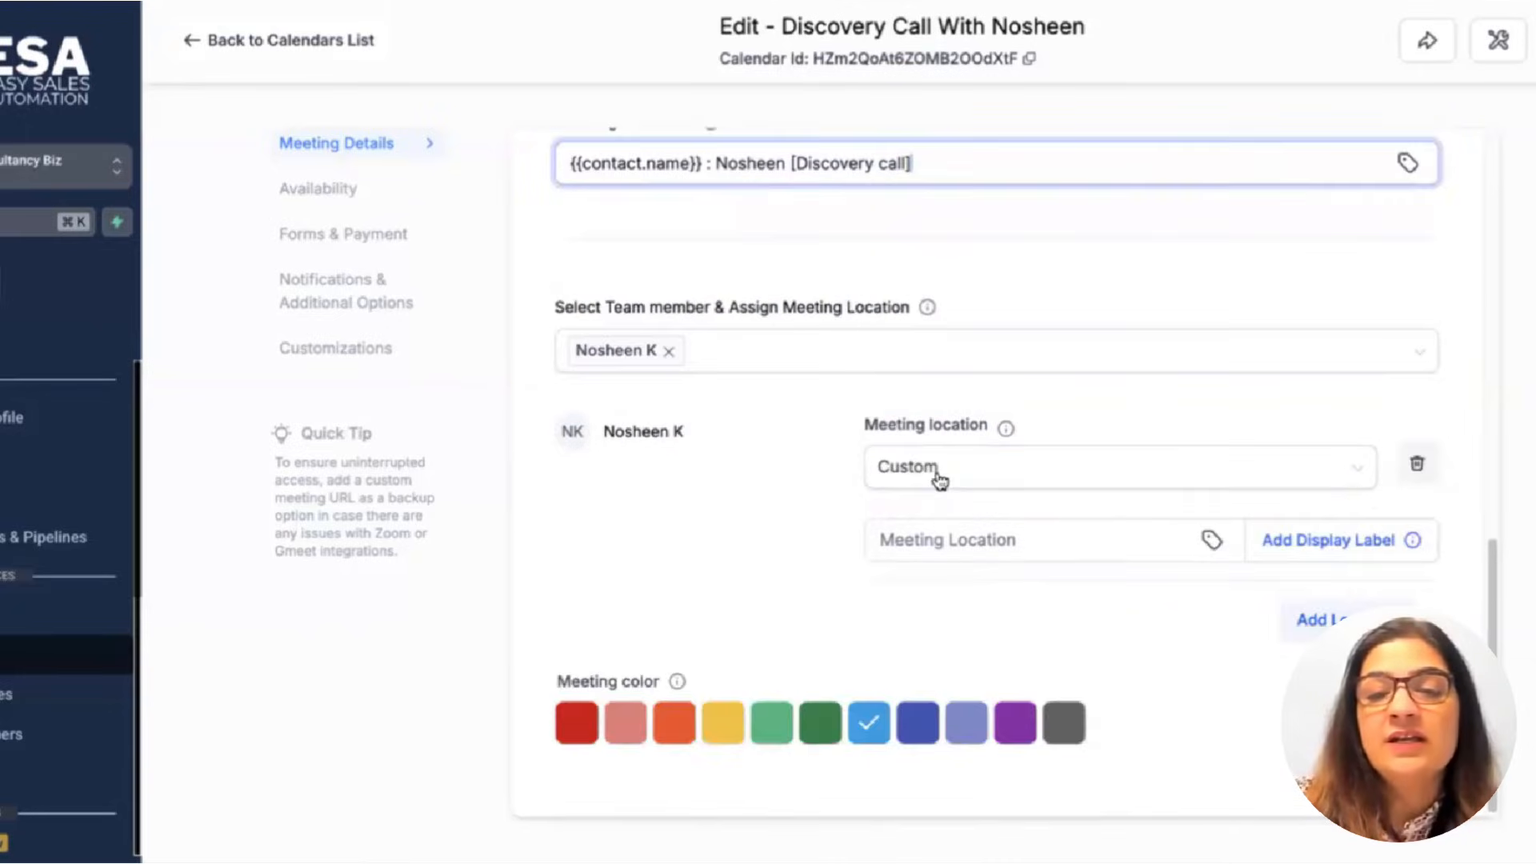
pyautogui.click(936, 518)
pyautogui.click(977, 549)
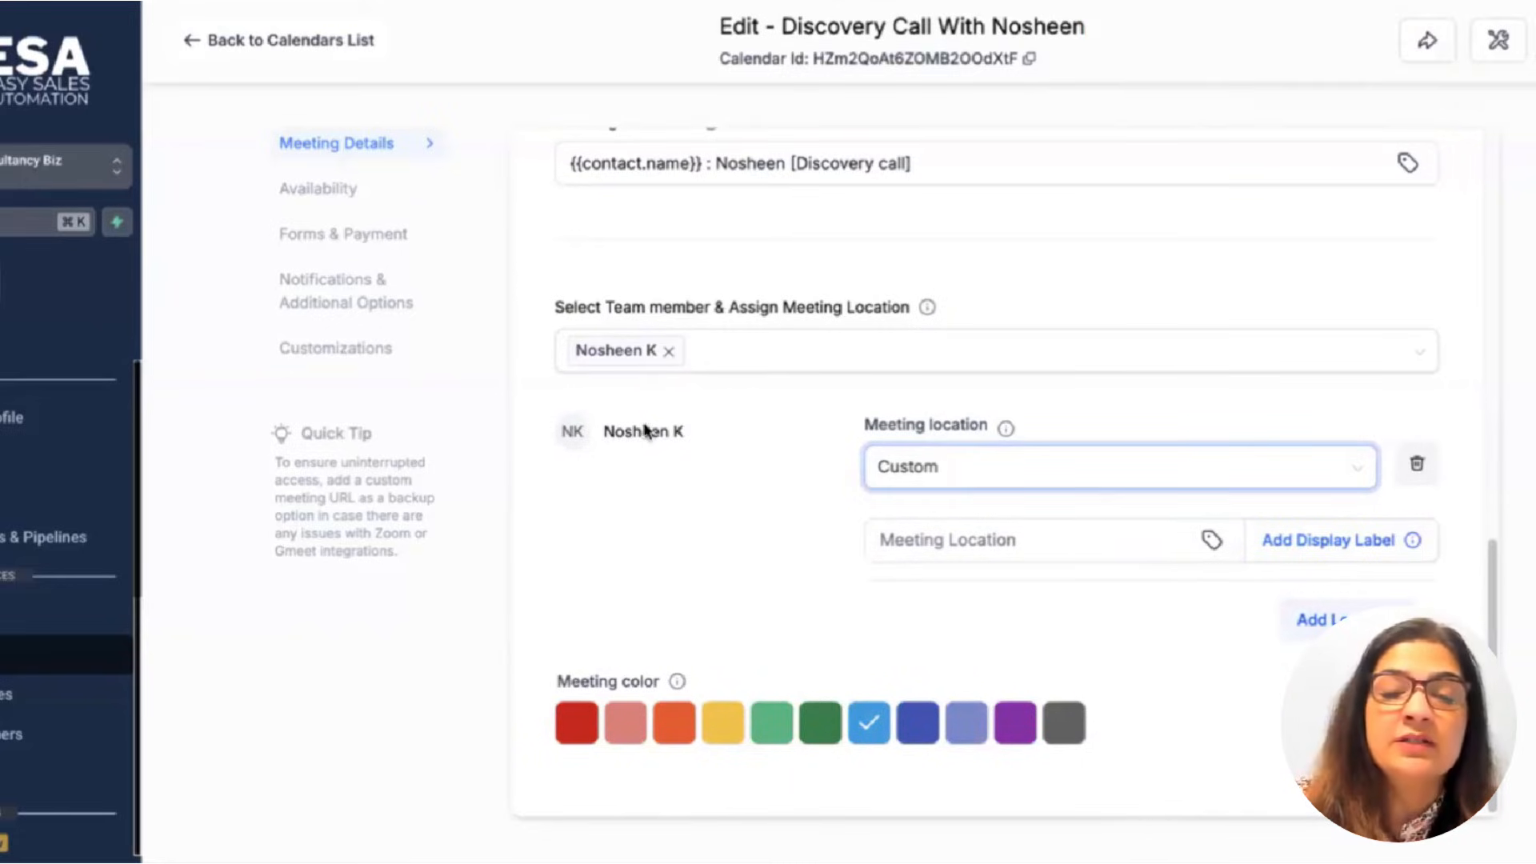
pyautogui.scroll(10, 619, 520)
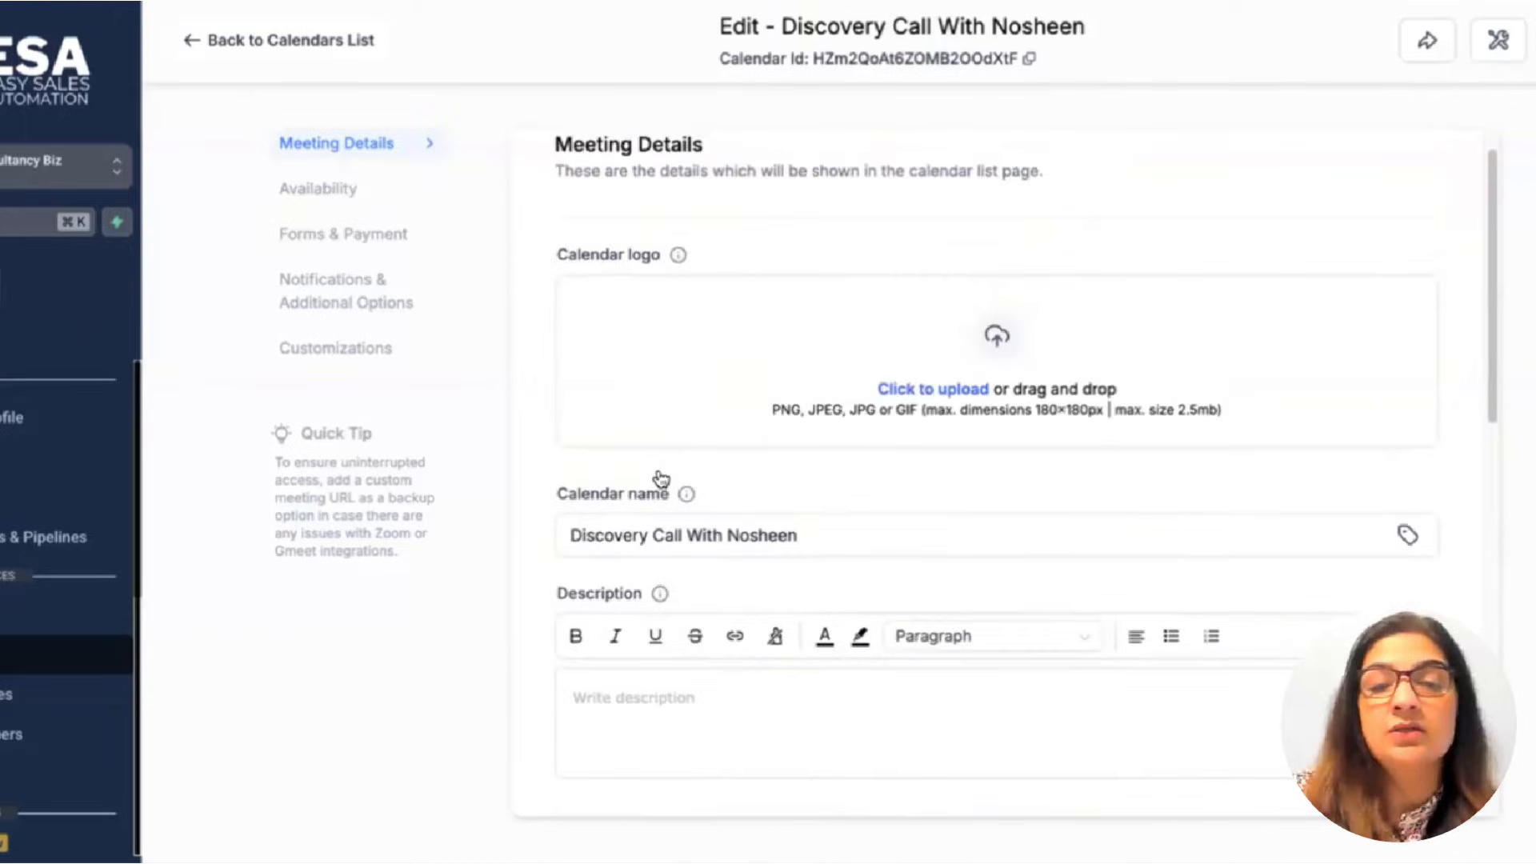
pyautogui.scroll(-10, 662, 480)
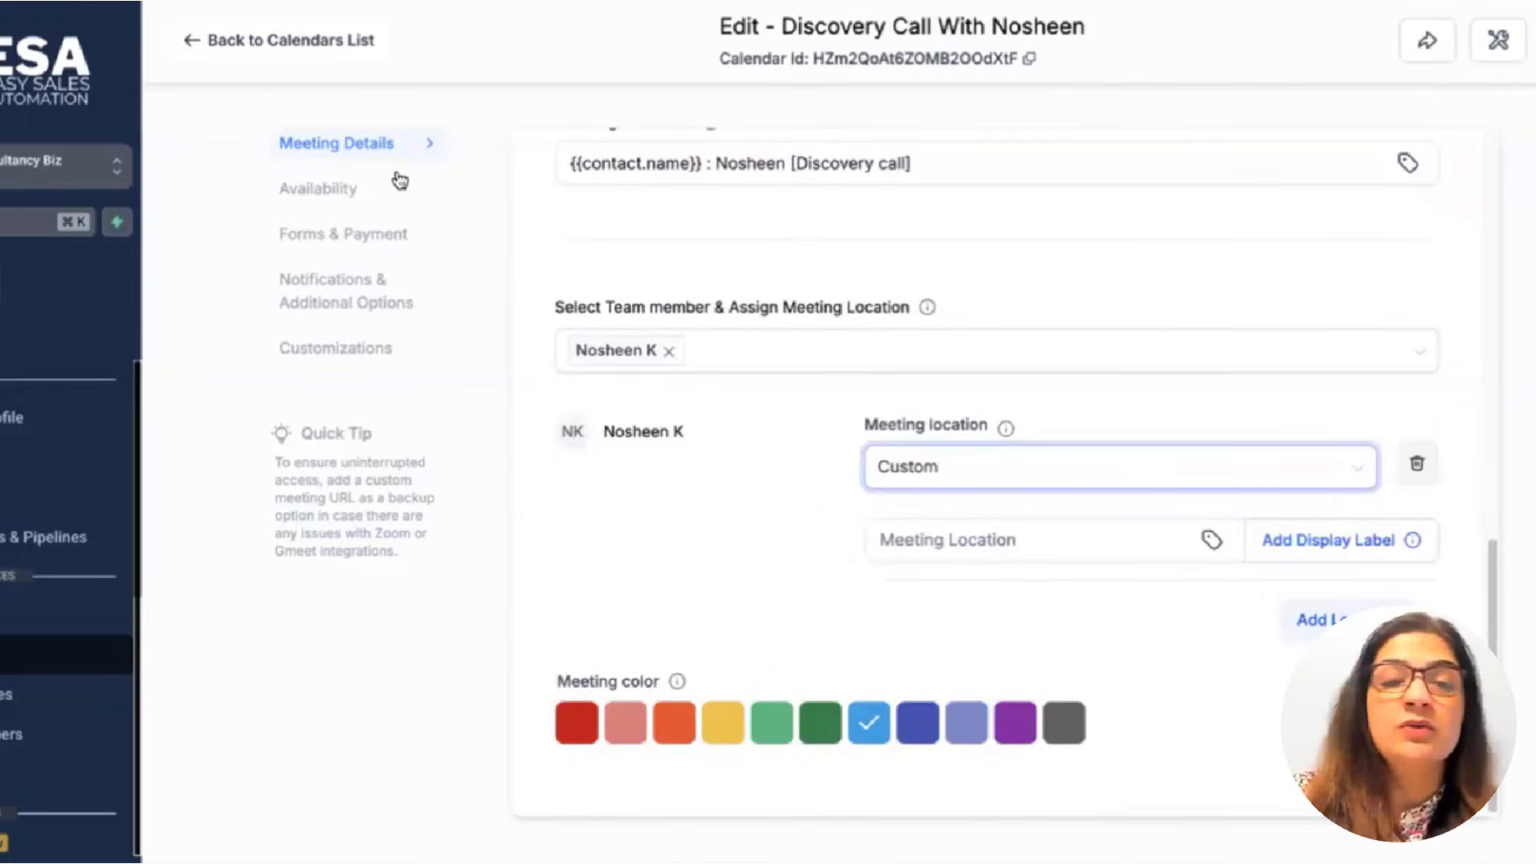
pyautogui.scroll(3, 788, 466)
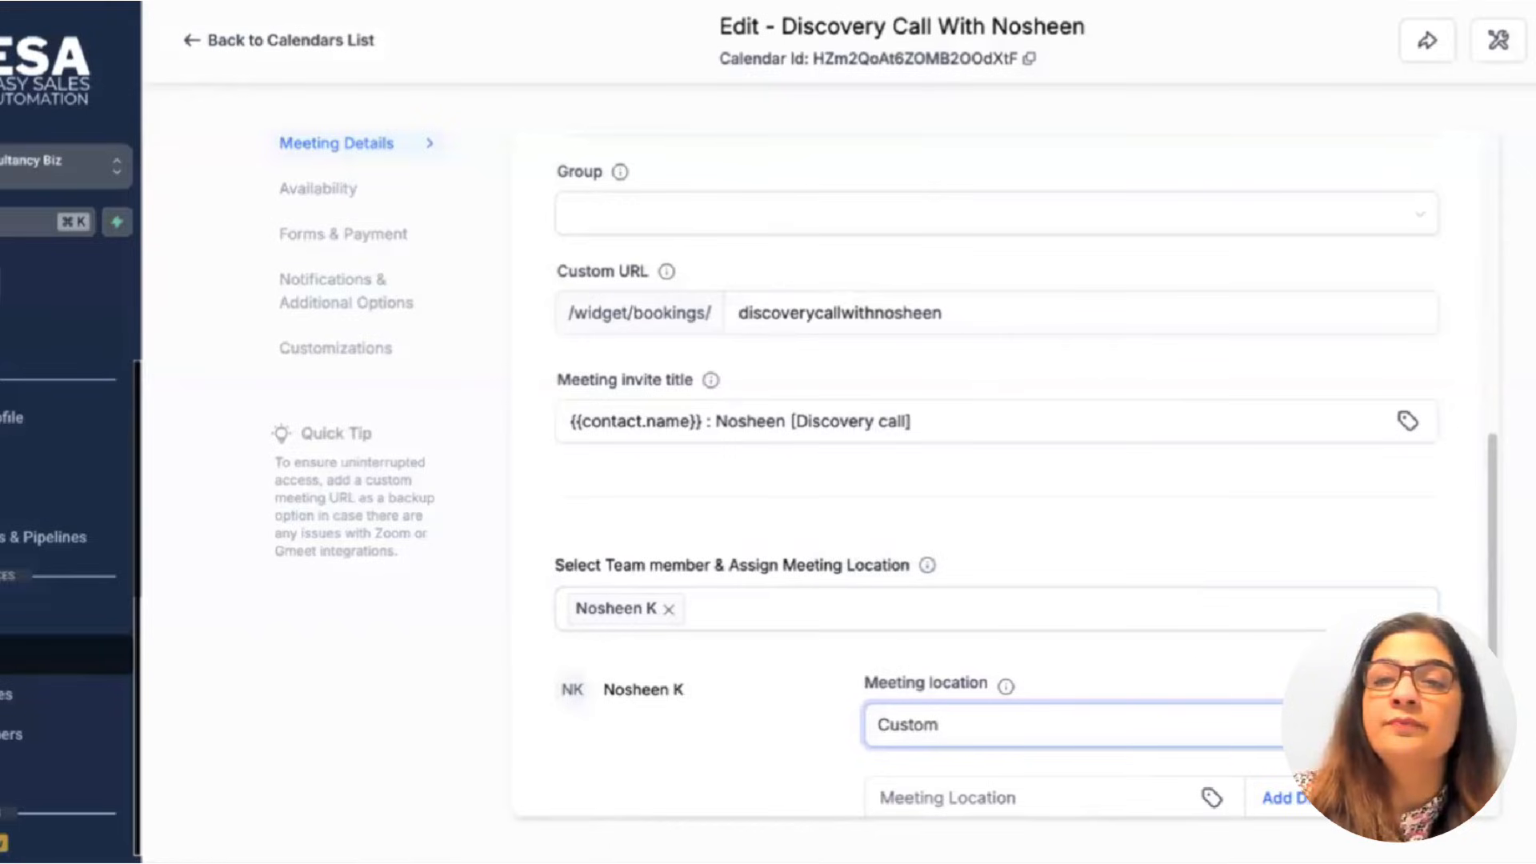
pyautogui.click(1534, 40)
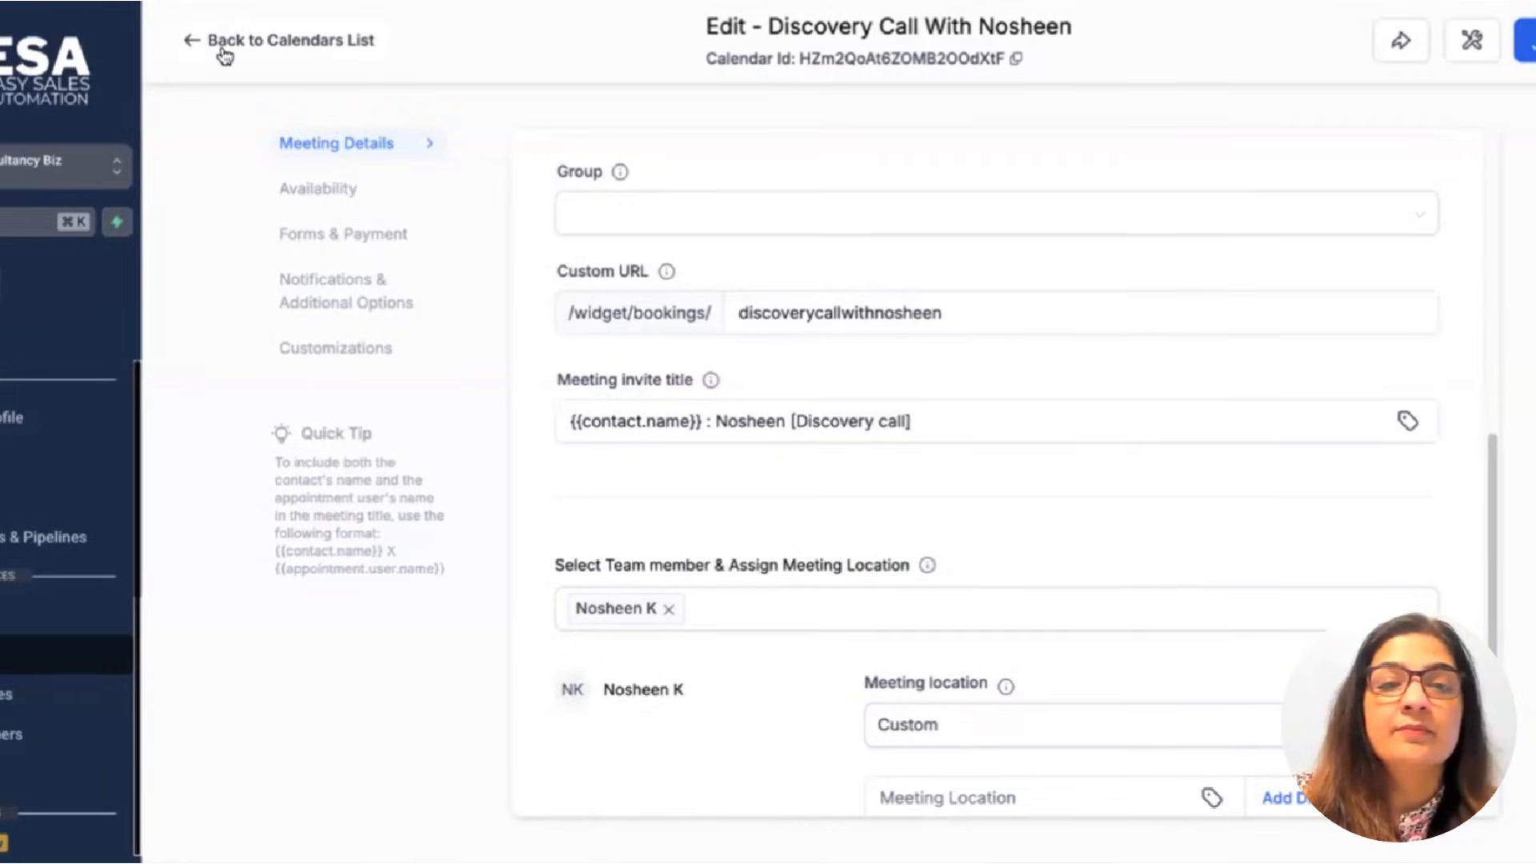
# Review calendar Video Conferencing connections, showing Google Meet with no linked email address.
pyautogui.click(197, 49)
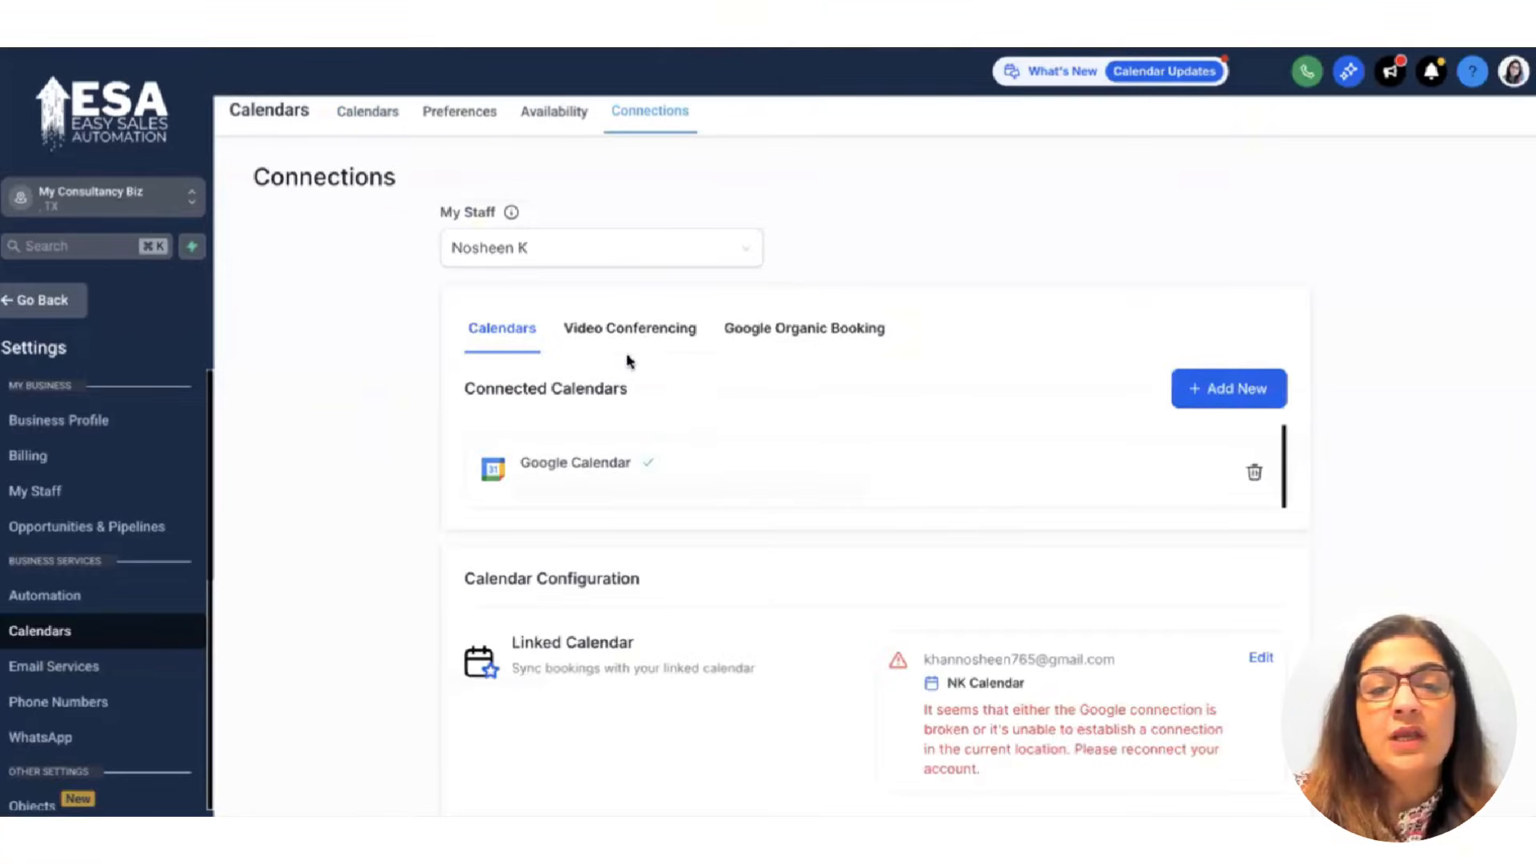
pyautogui.click(636, 336)
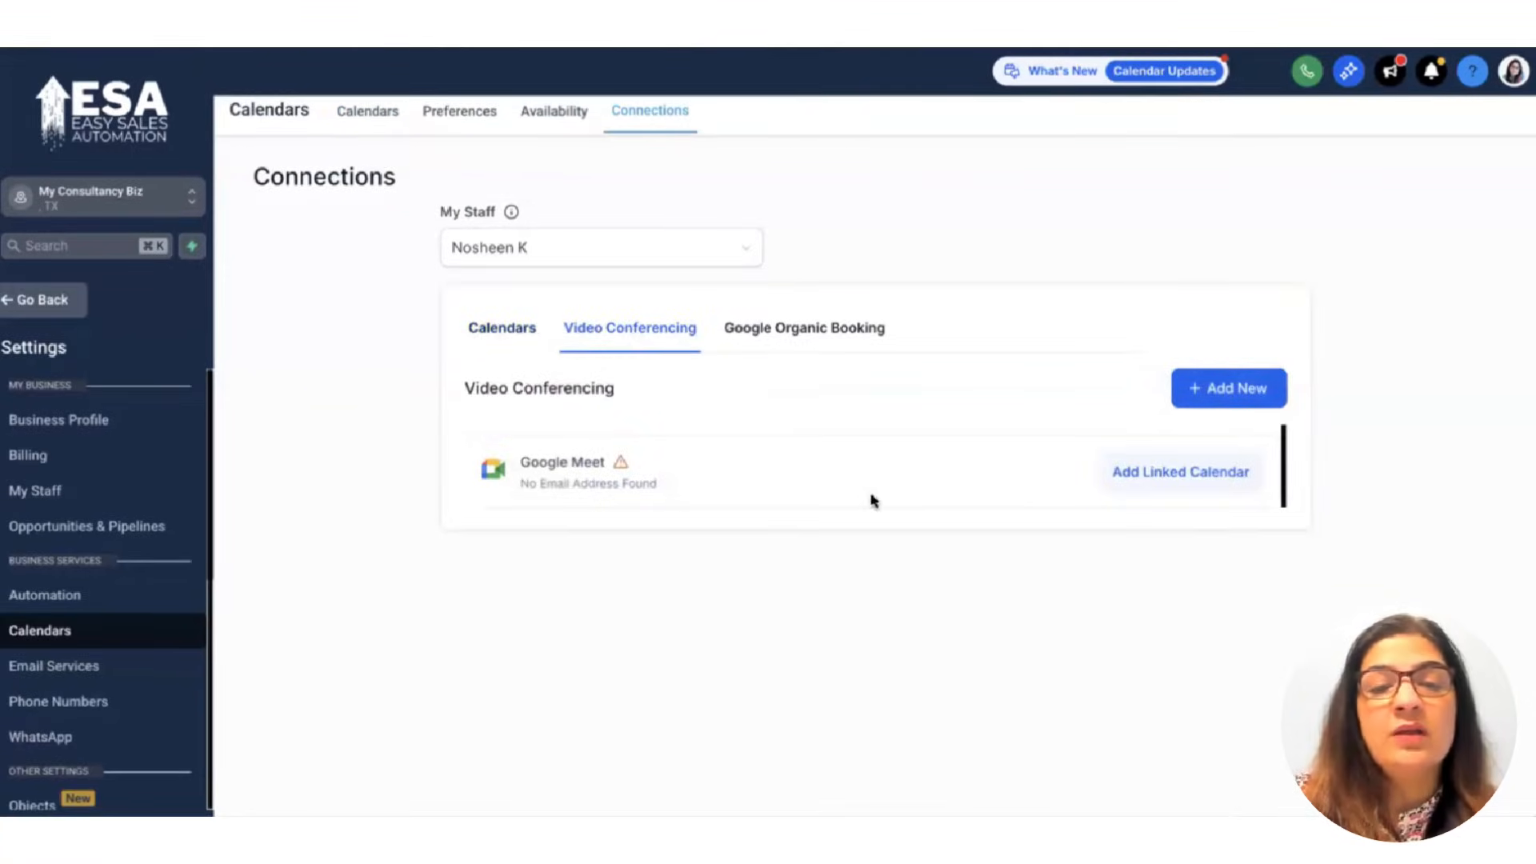
pyautogui.click(1224, 391)
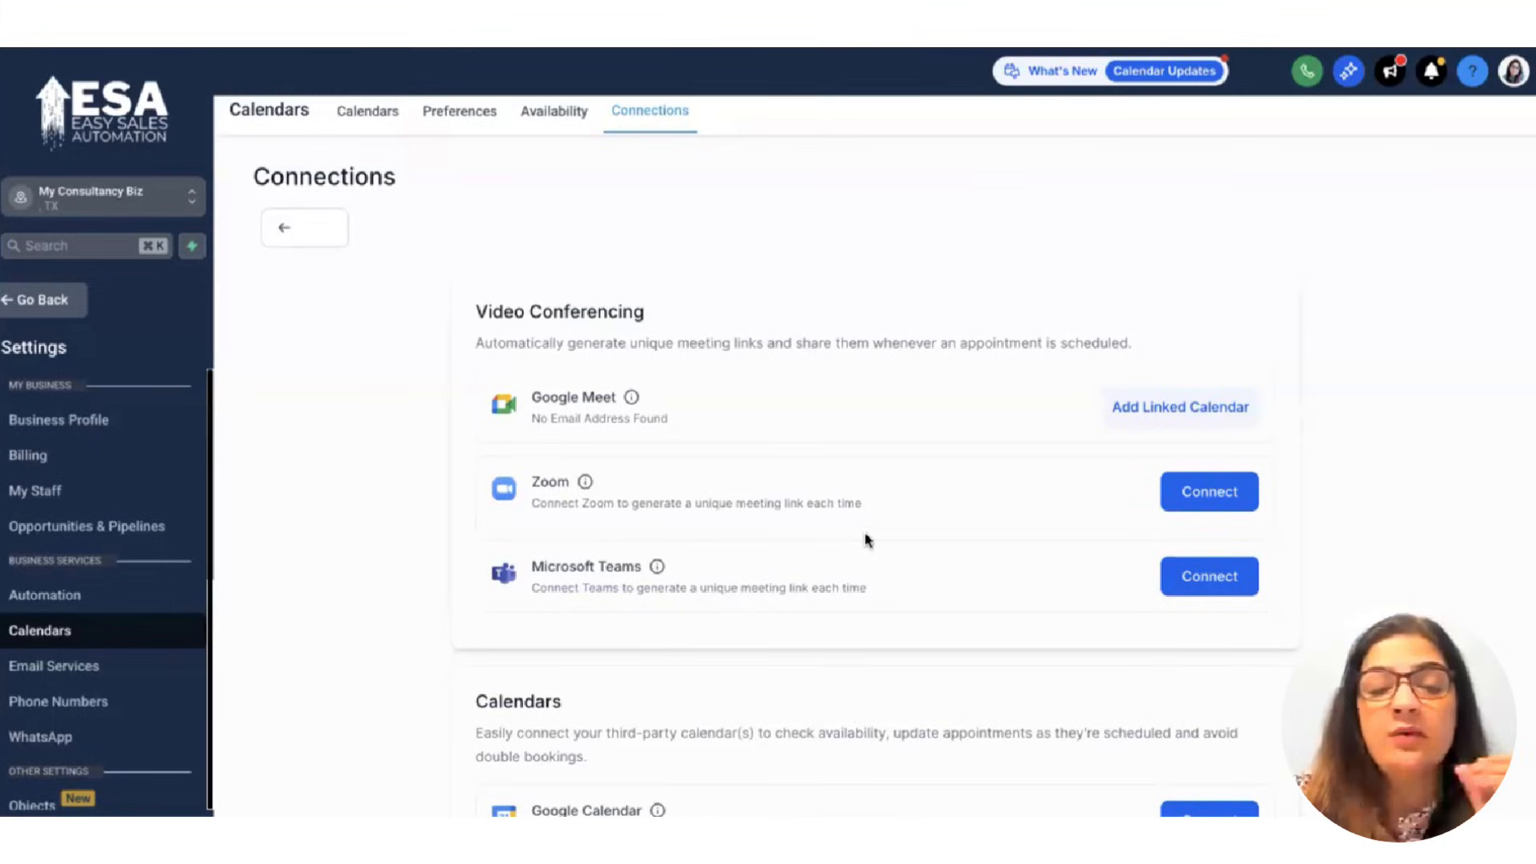
pyautogui.scroll(-1, 846, 531)
pyautogui.scroll(1, 846, 531)
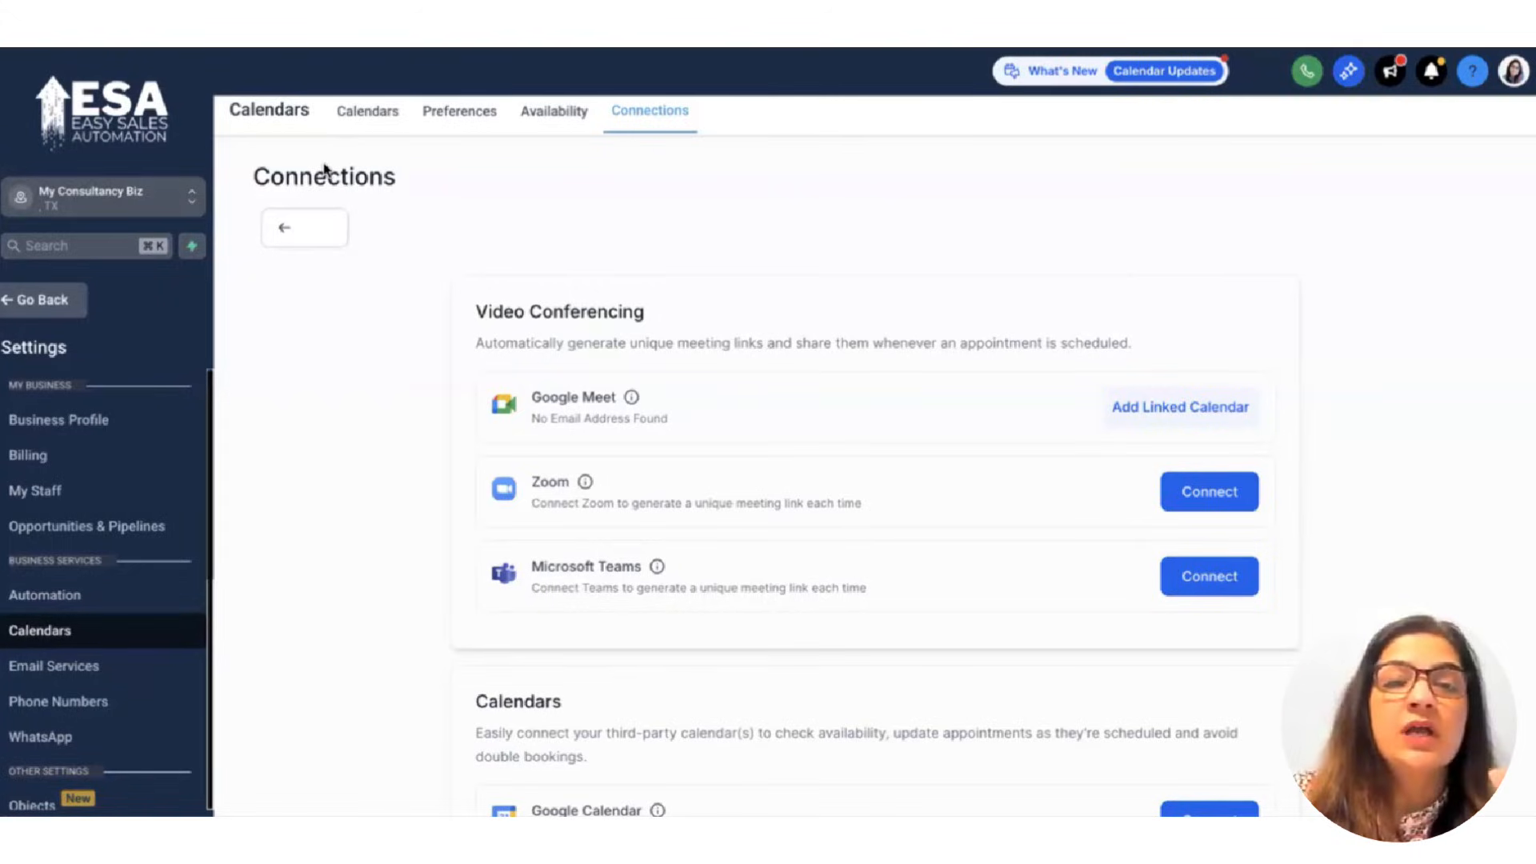
pyautogui.click(290, 230)
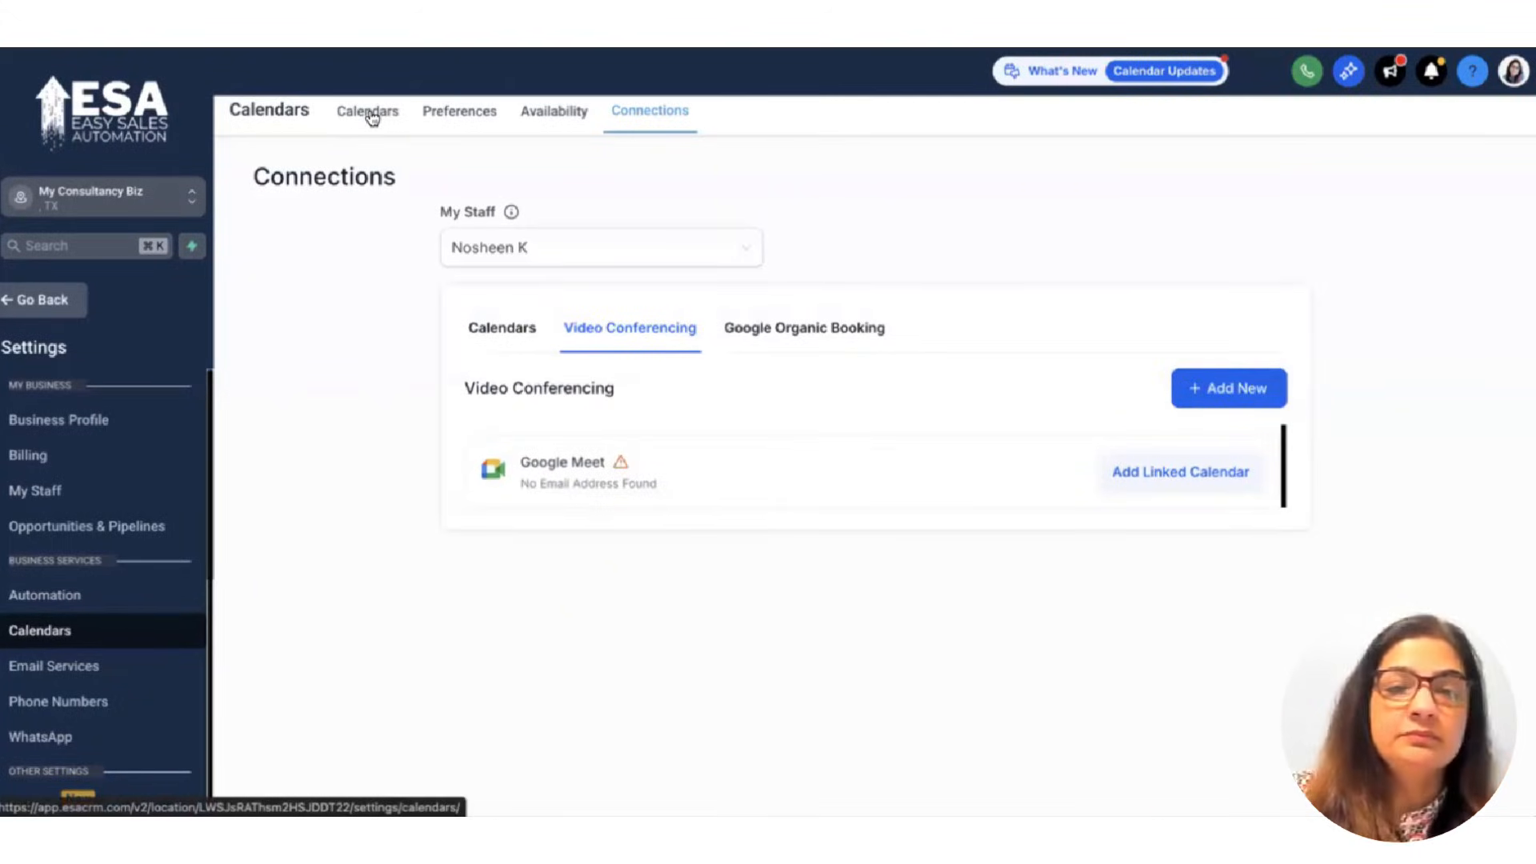
# Reopen the Discovery Call calendar at its availability: weekdays 08:00 AM–05:00 PM.
pyautogui.click(370, 112)
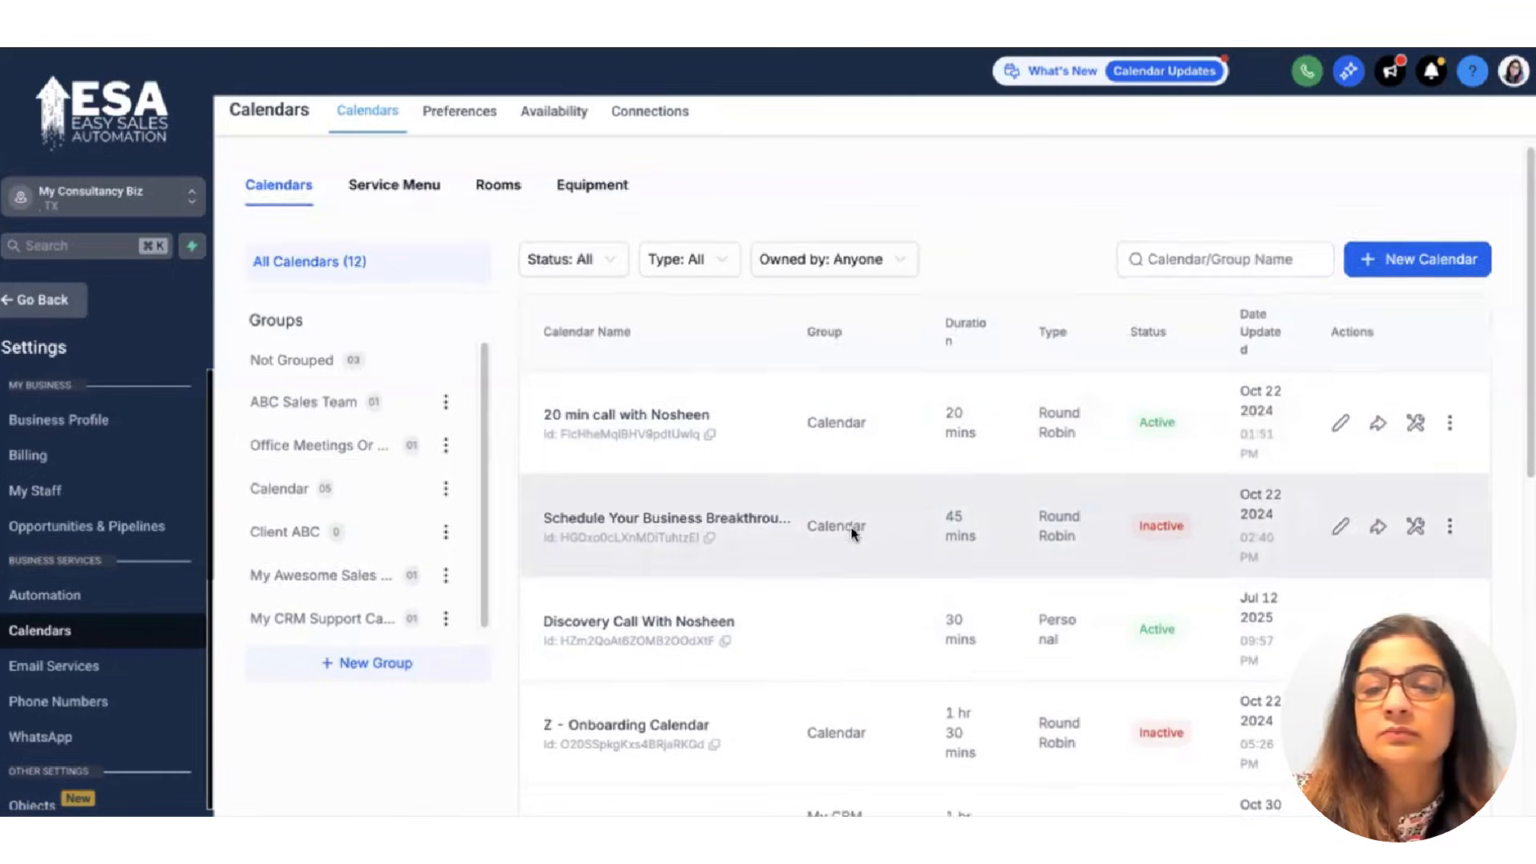
pyautogui.scroll(-5, 851, 533)
pyautogui.scroll(3, 851, 533)
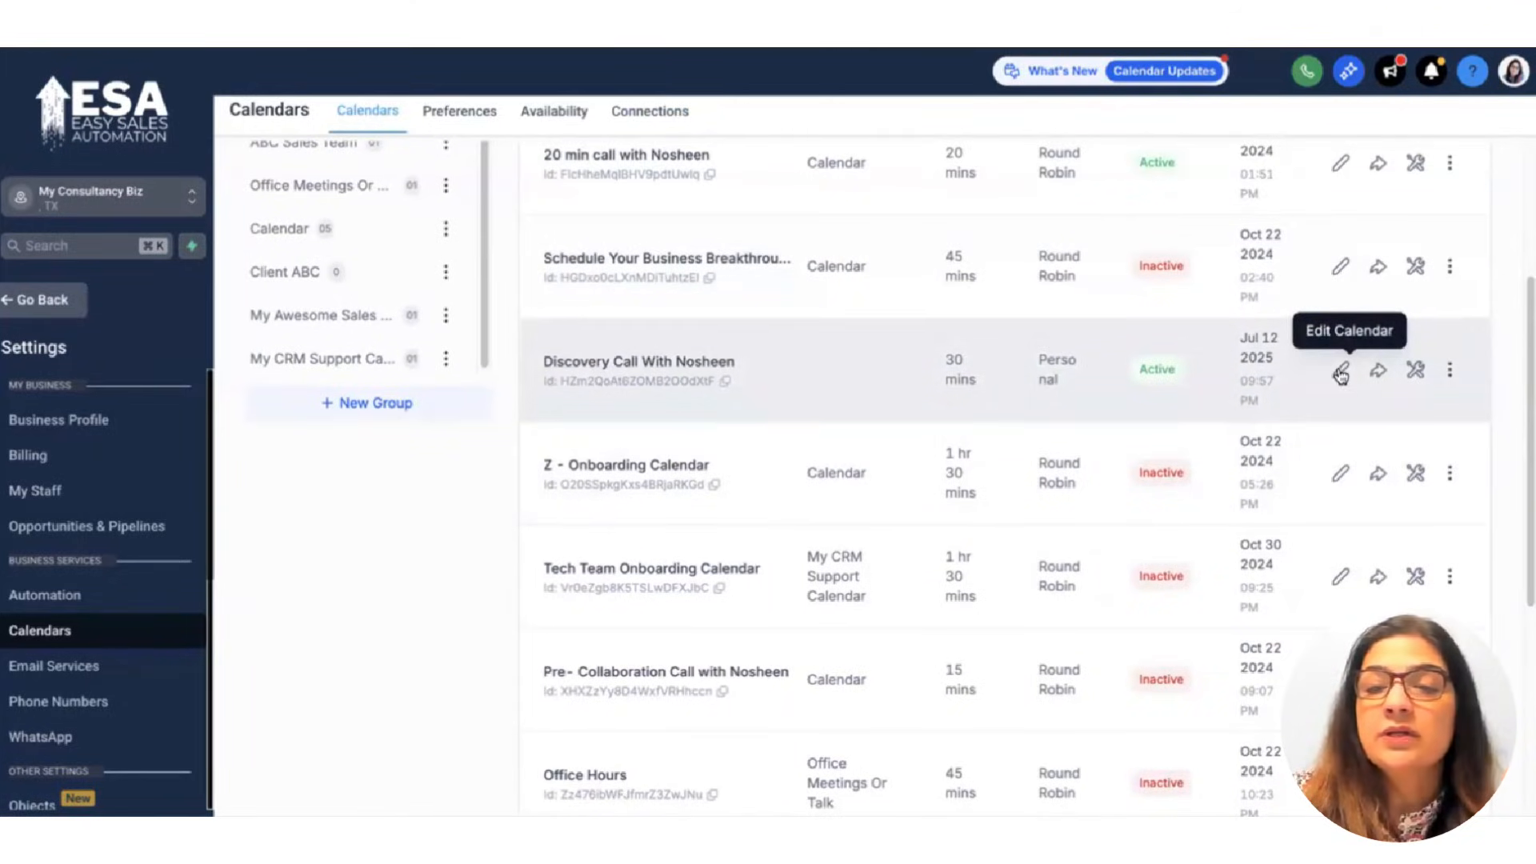
pyautogui.click(1339, 371)
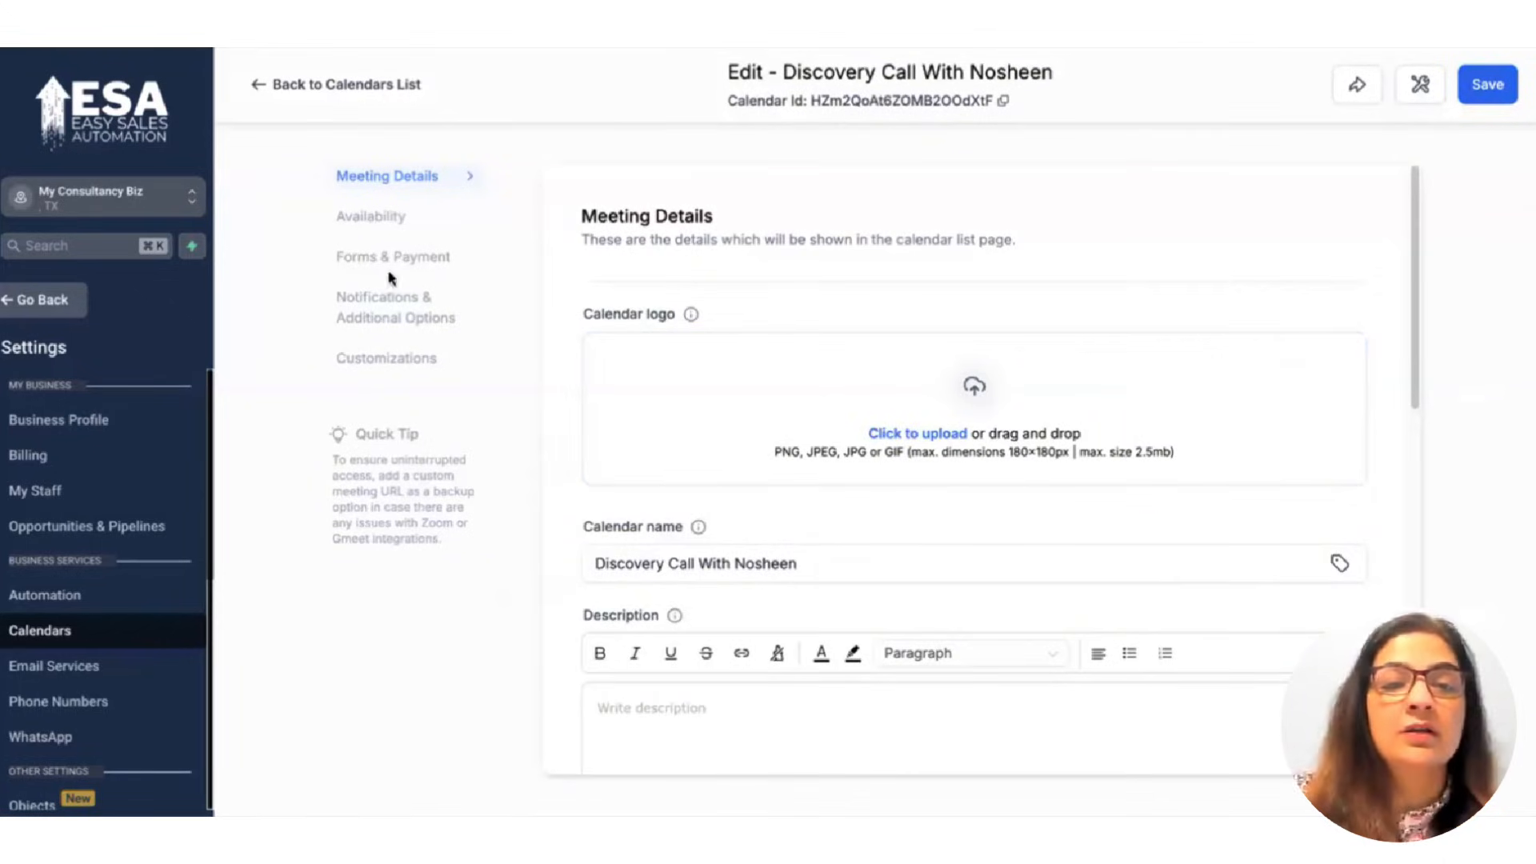
pyautogui.click(388, 223)
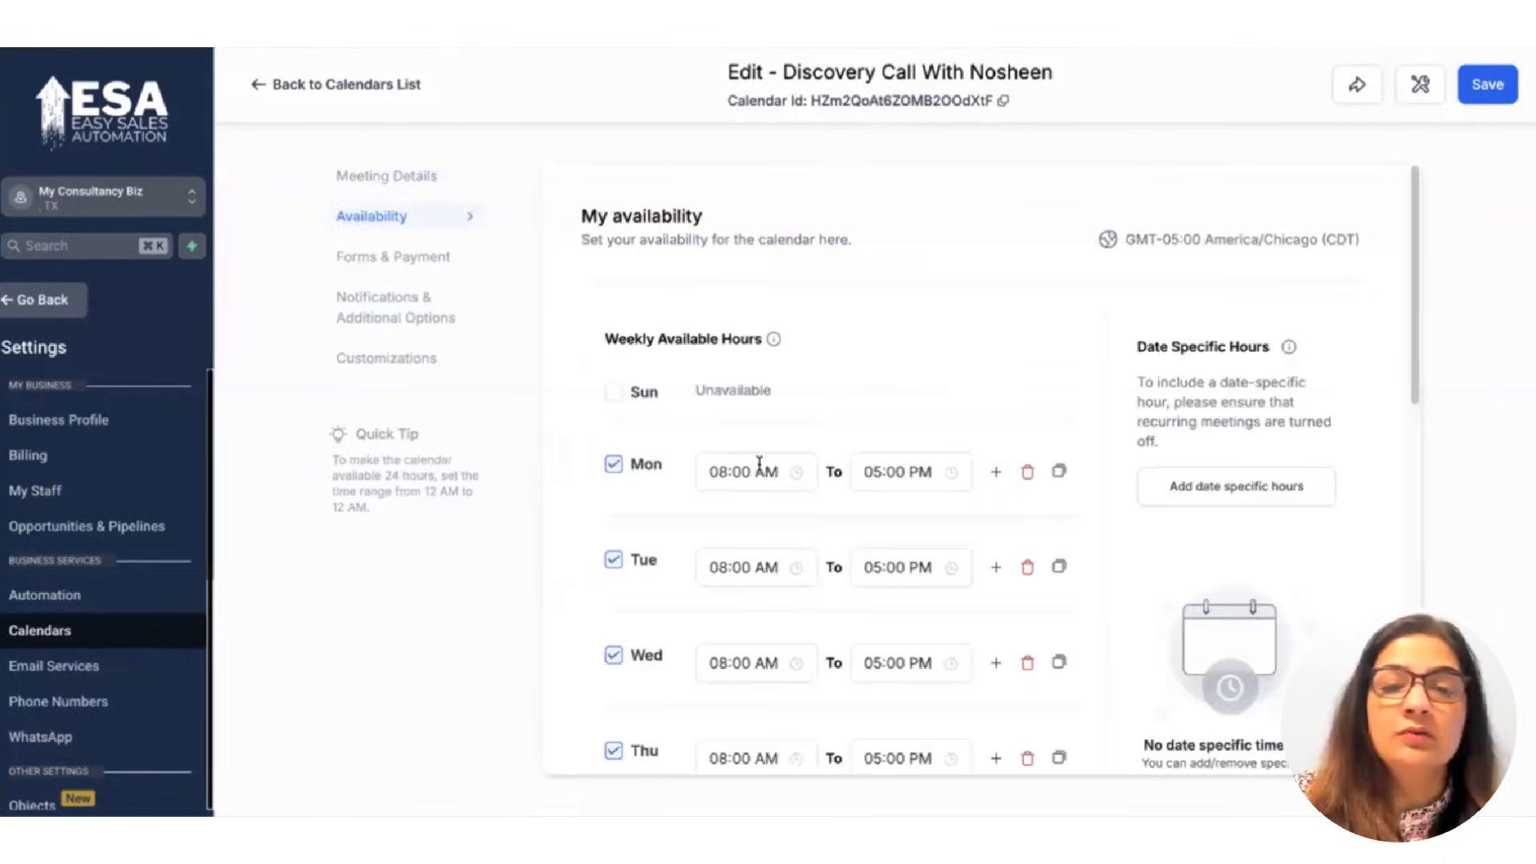
# Set the Discovery Call booking date range to 5 days.
pyautogui.scroll(-10, 823, 576)
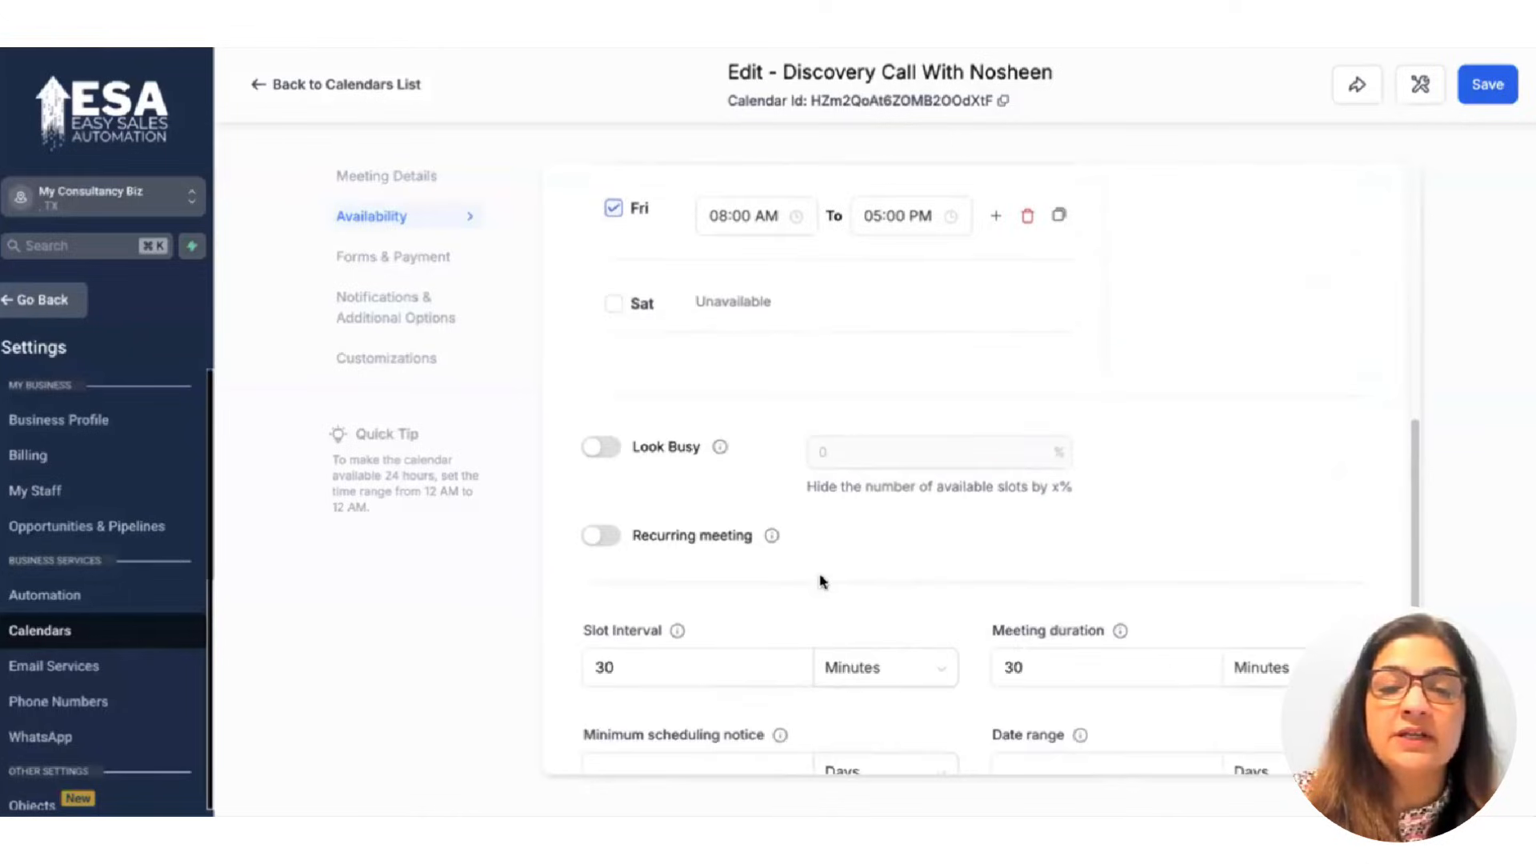
pyautogui.scroll(-1, 610, 453)
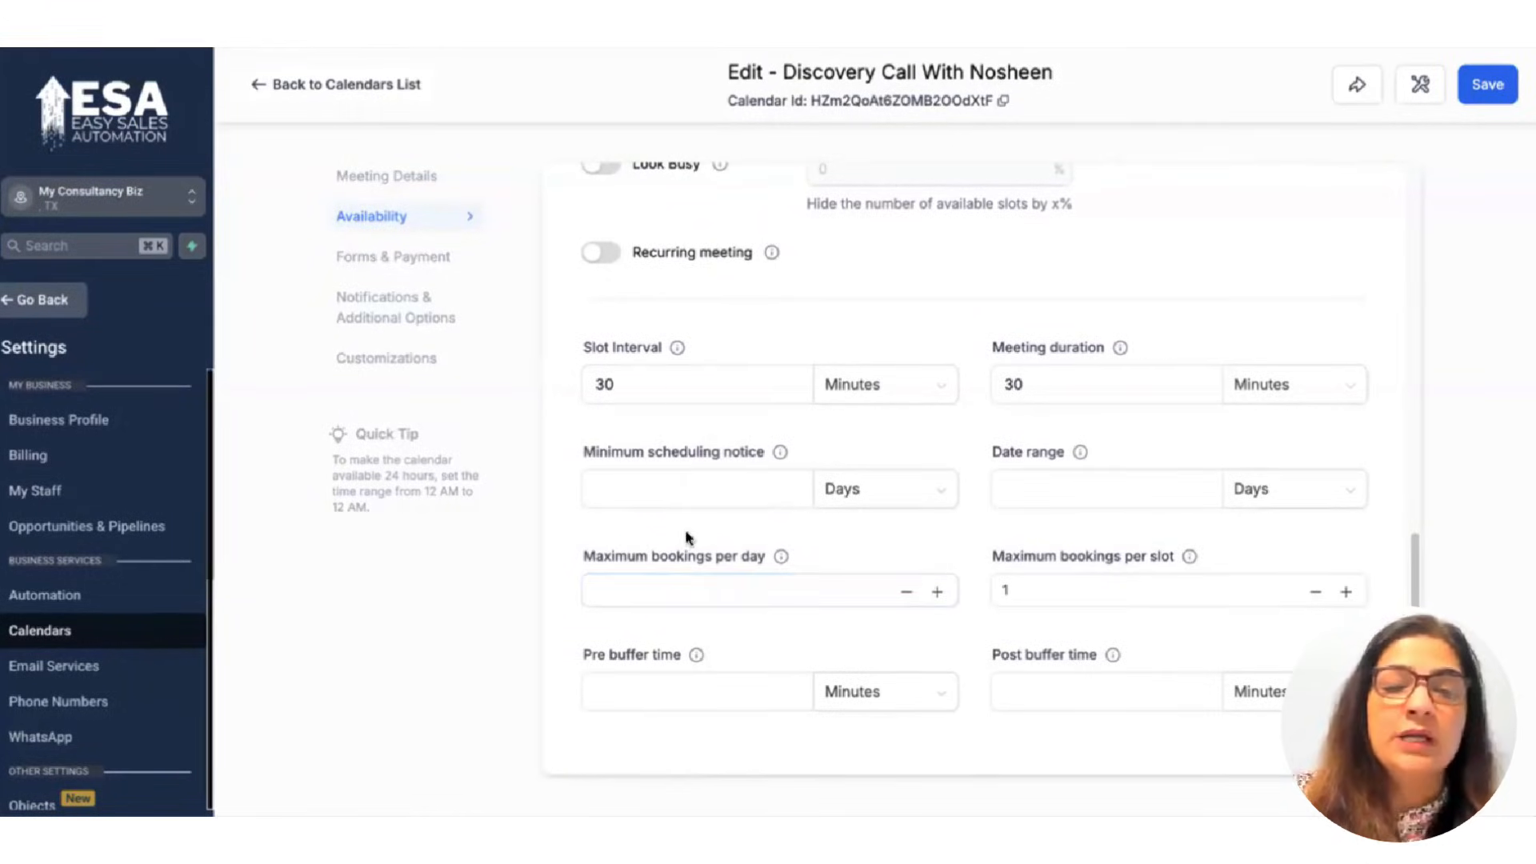
pyautogui.click(669, 495)
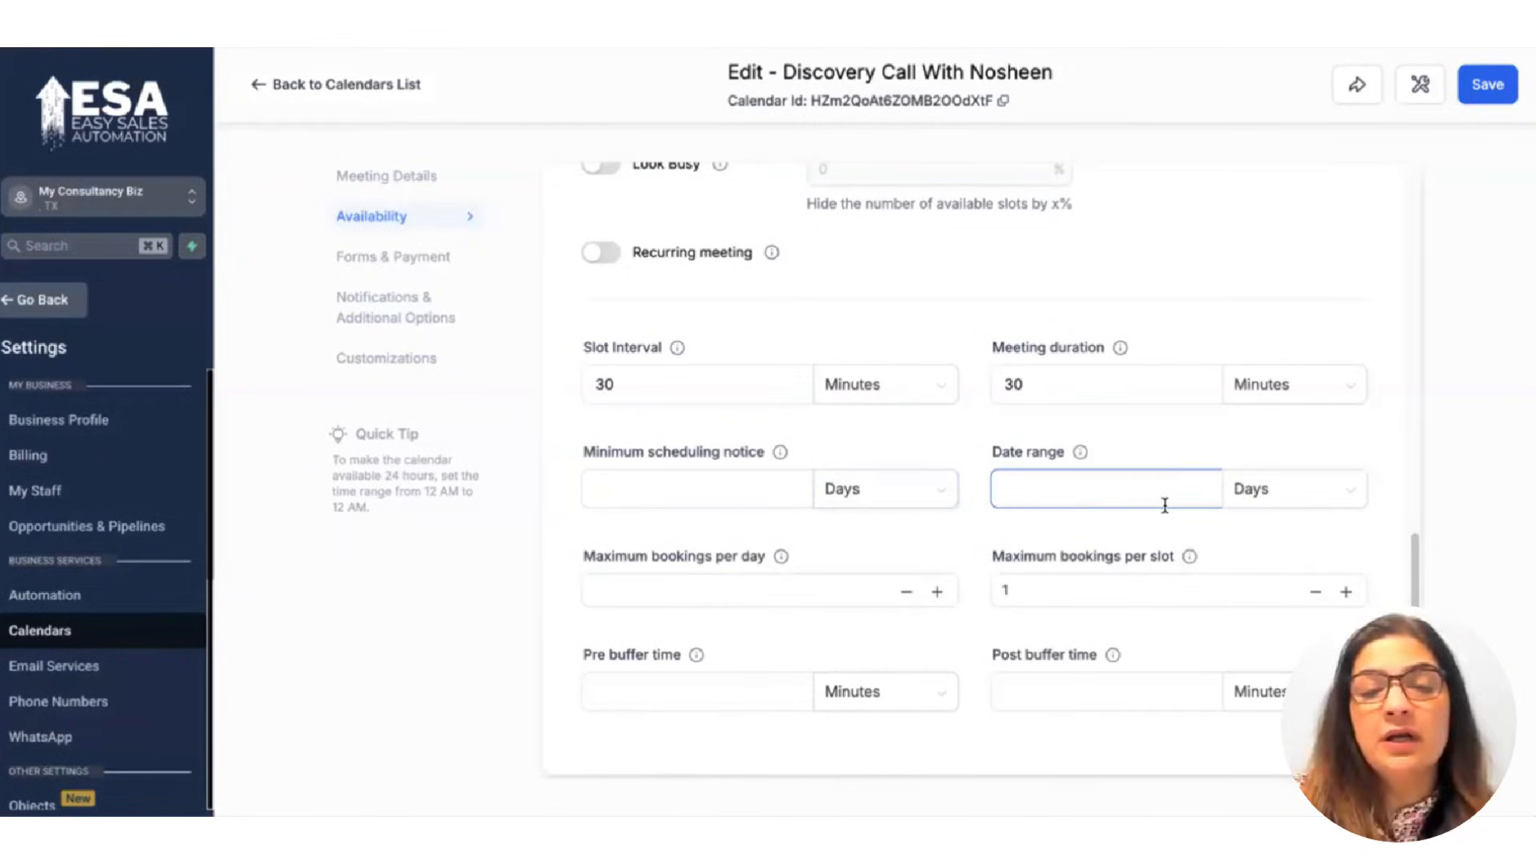
pyautogui.click(1031, 489)
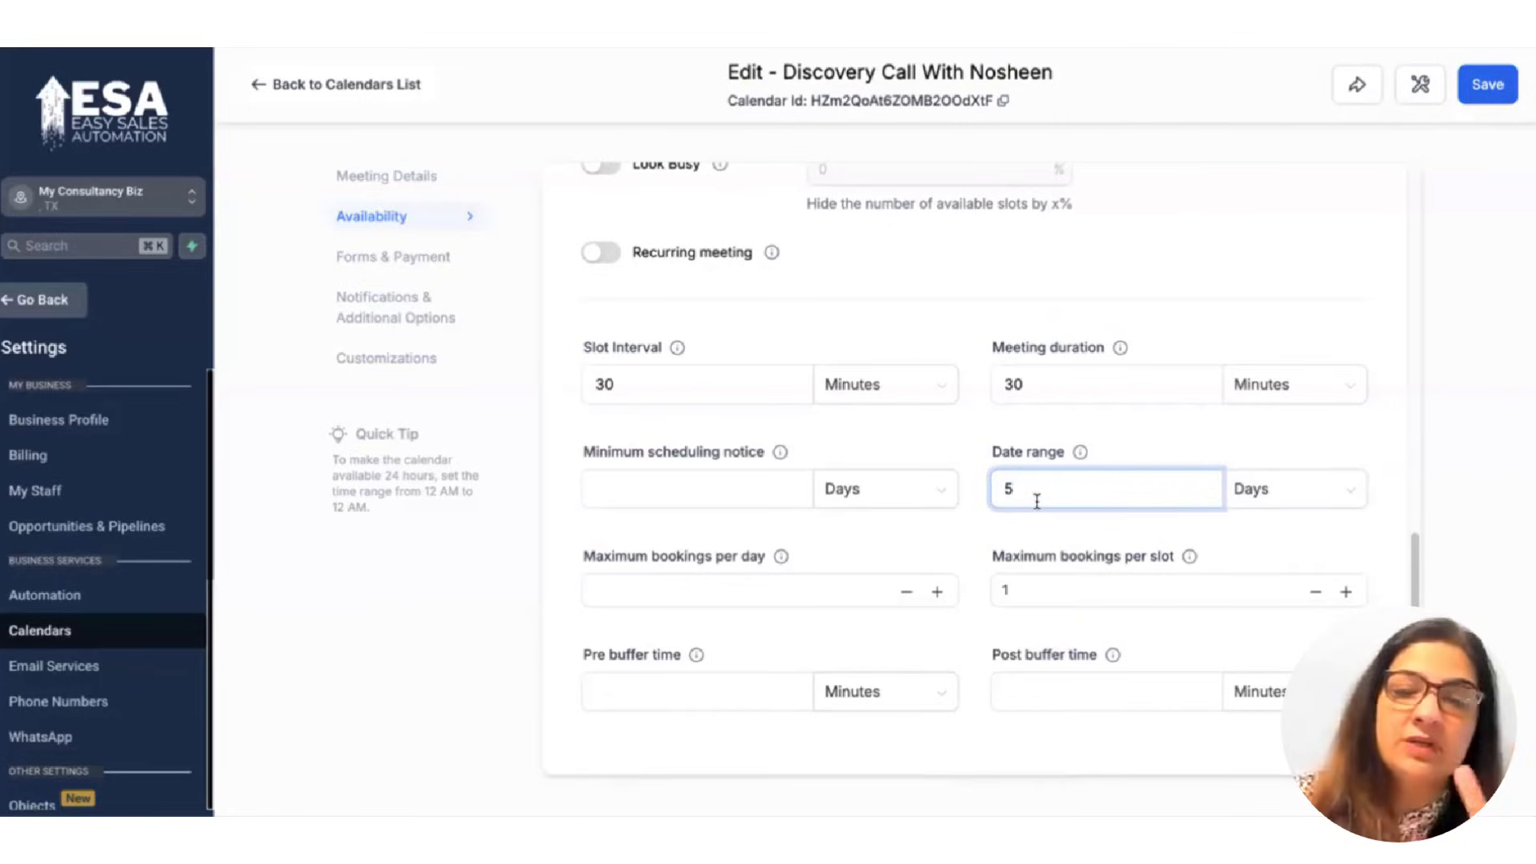
pyautogui.click(670, 489)
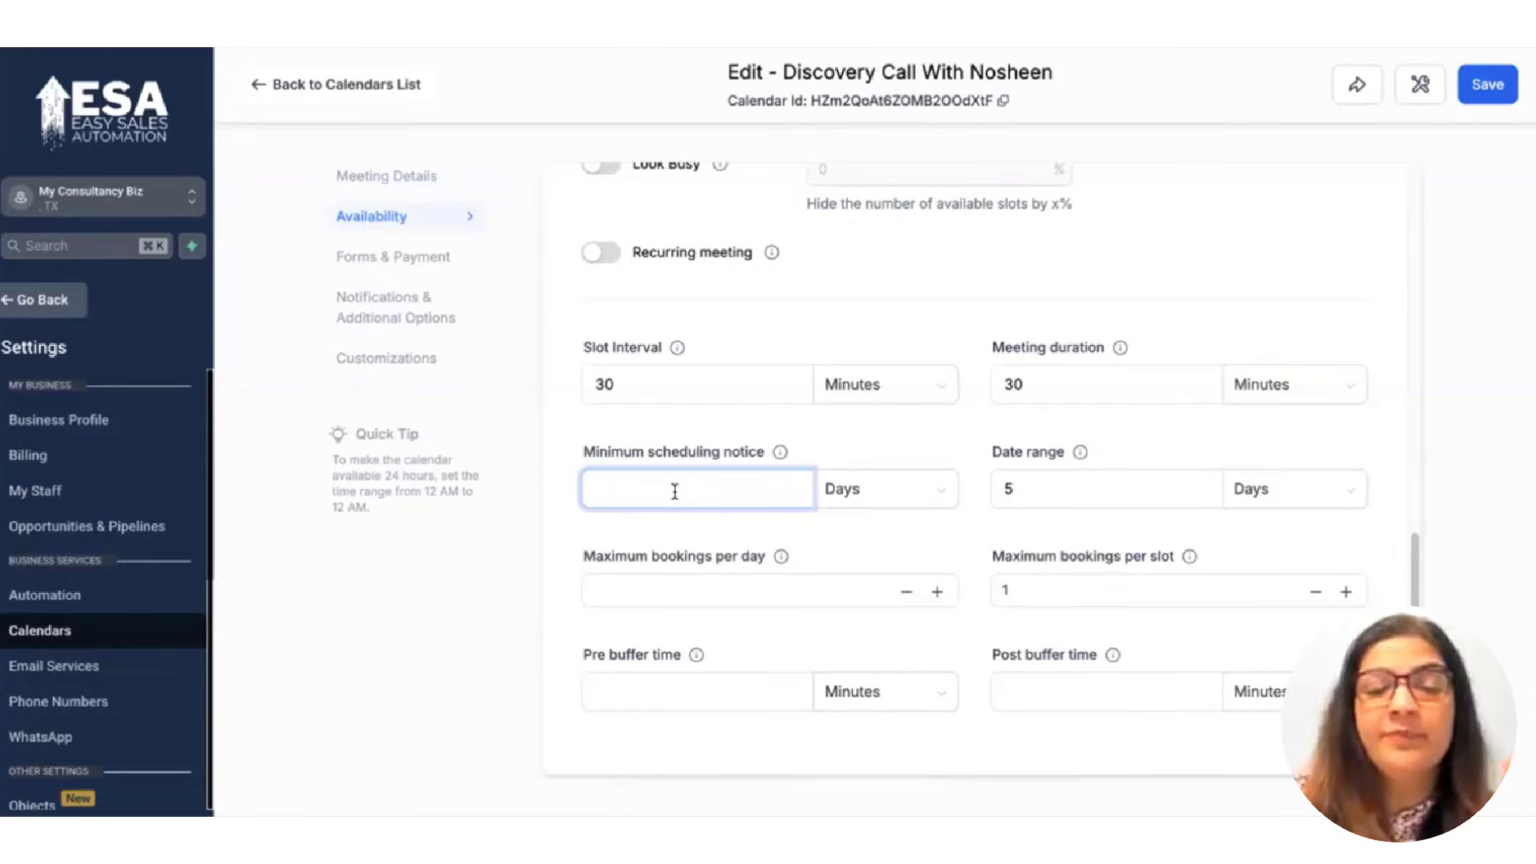
# Require 1 day minimum scheduling notice, review daily and buffer limits, then view Forms & Payment.
pyautogui.write('1')
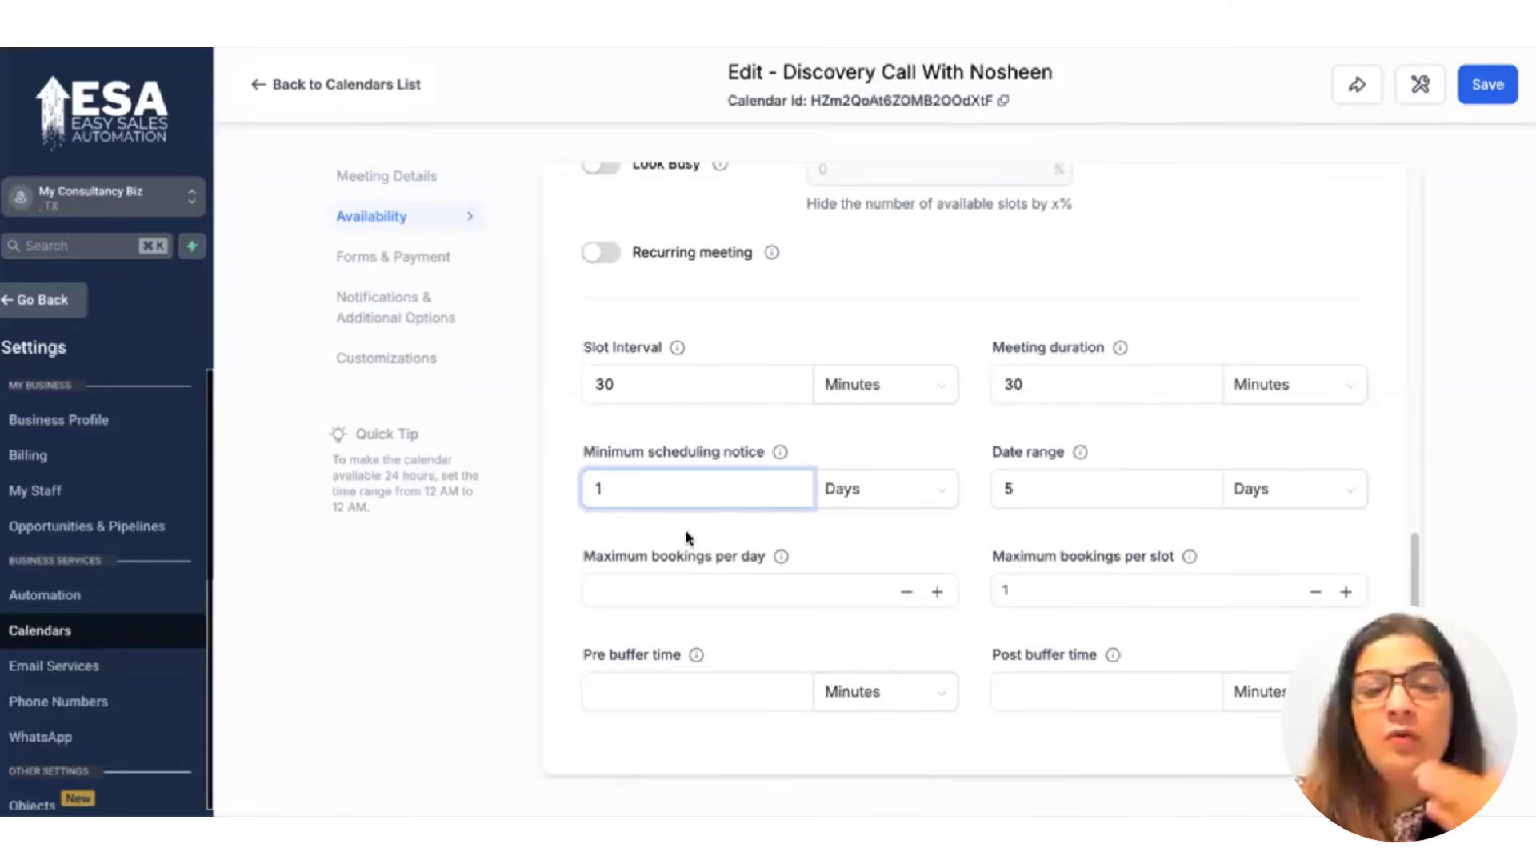
pyautogui.click(664, 591)
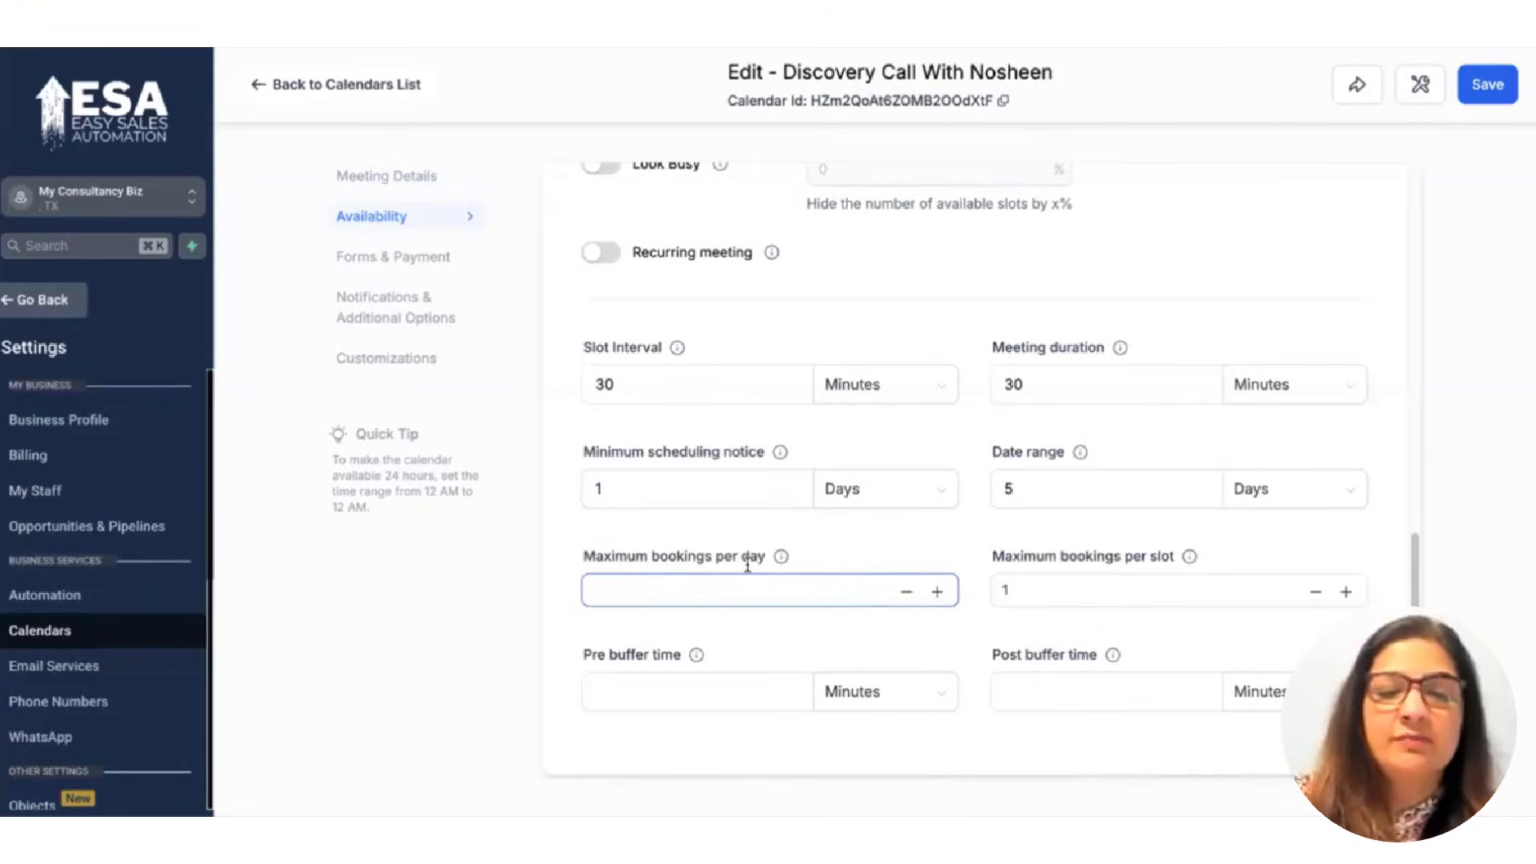
pyautogui.click(638, 693)
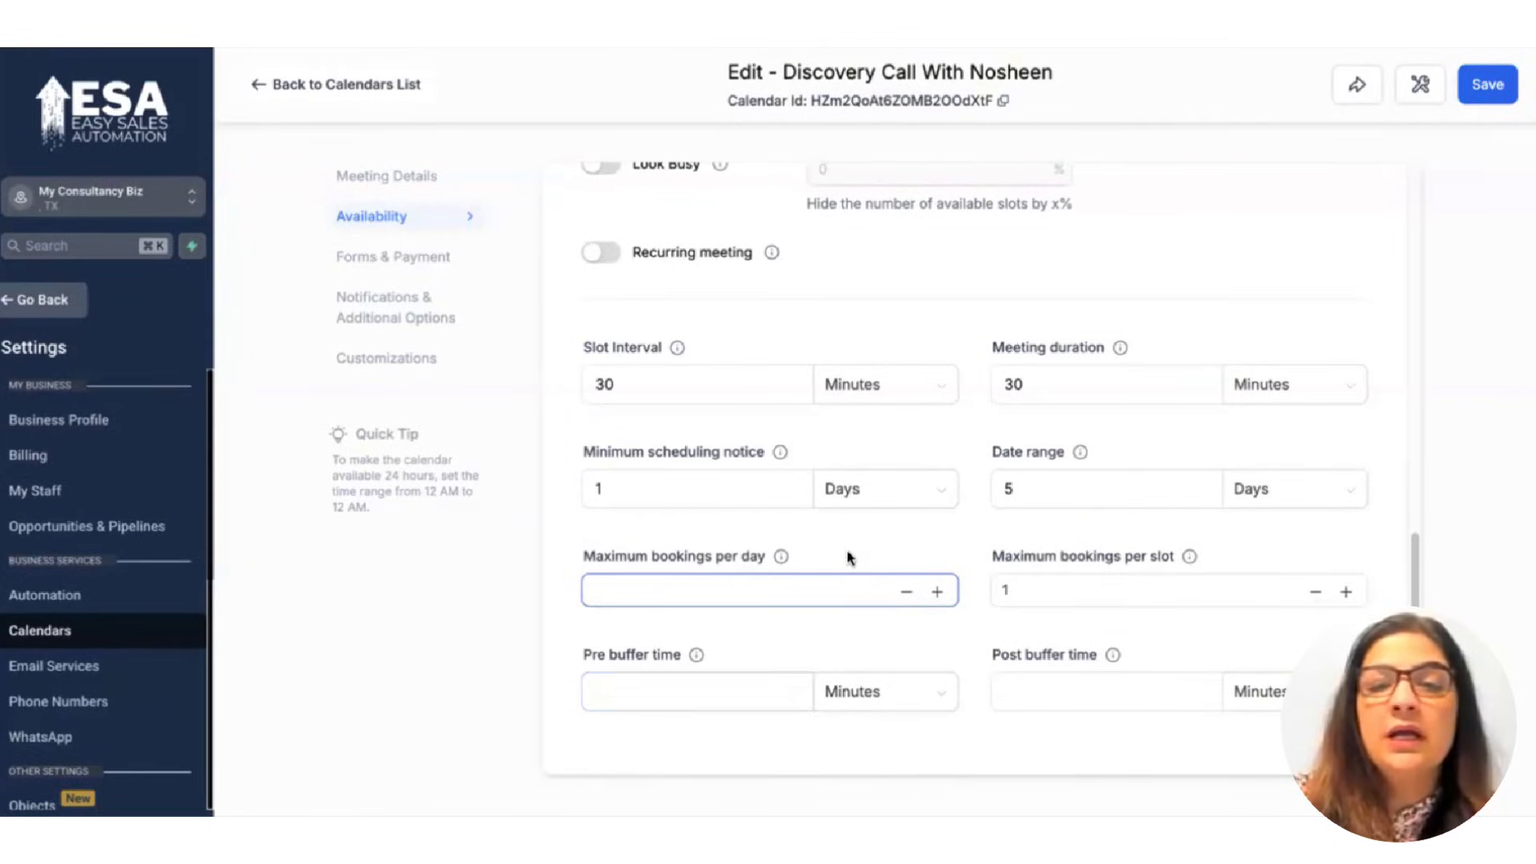
pyautogui.scroll(1, 844, 552)
pyautogui.scroll(4, 756, 443)
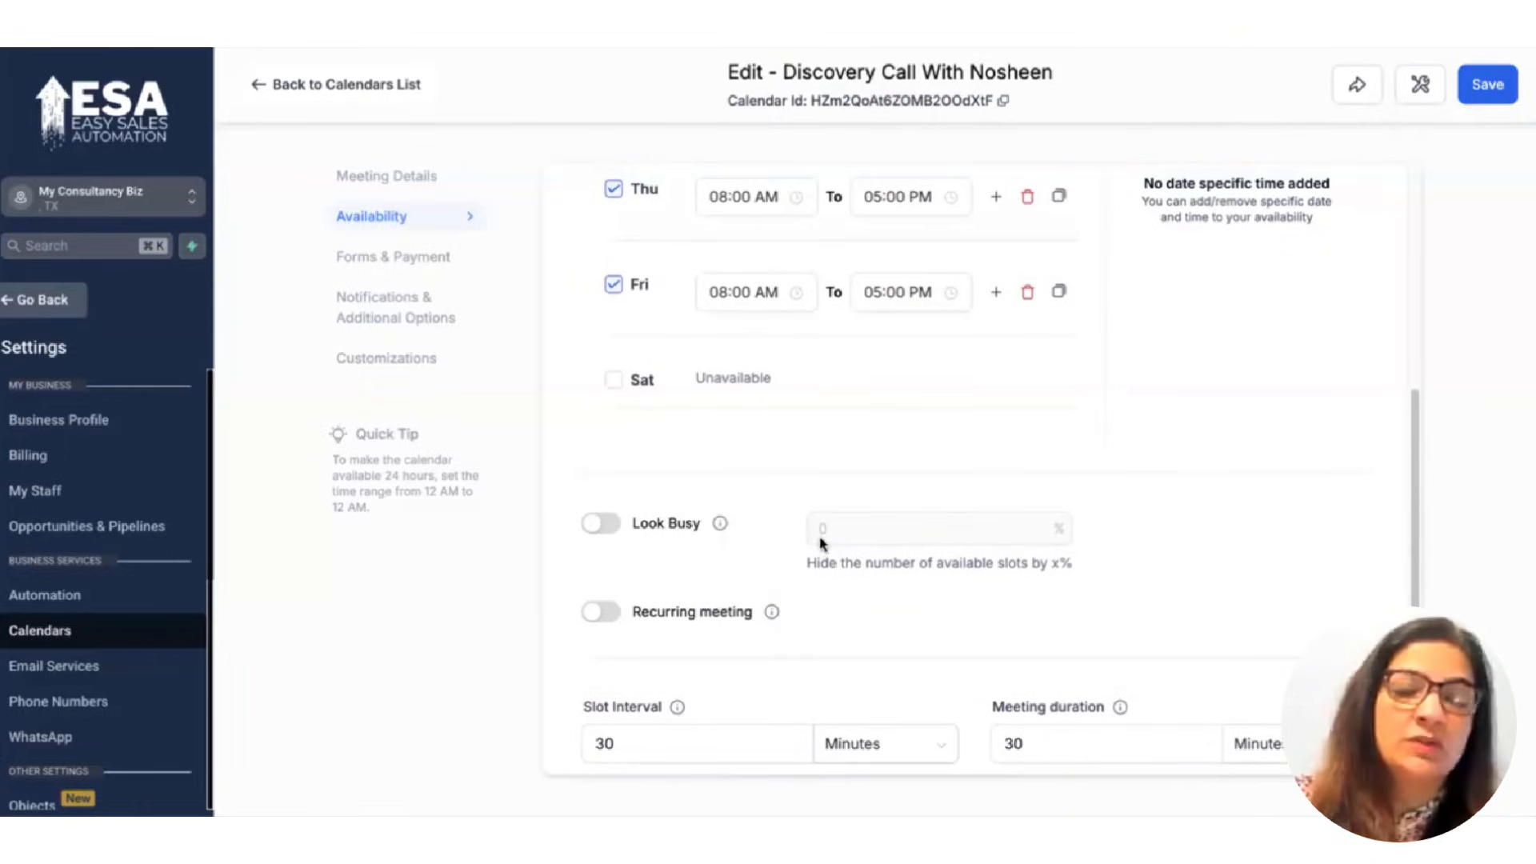
pyautogui.moveTo(731, 533)
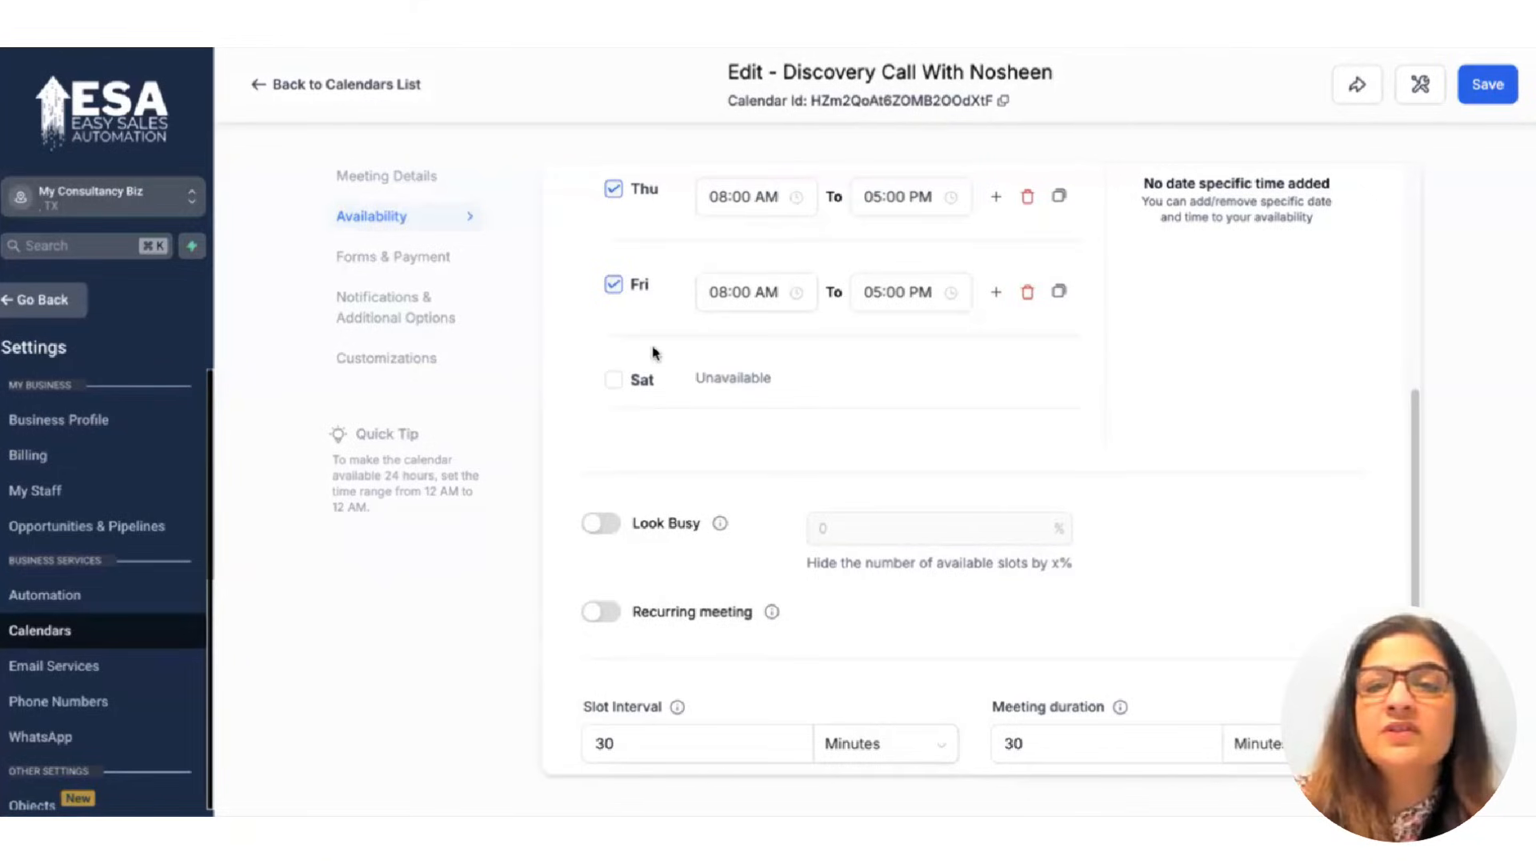
pyautogui.click(396, 259)
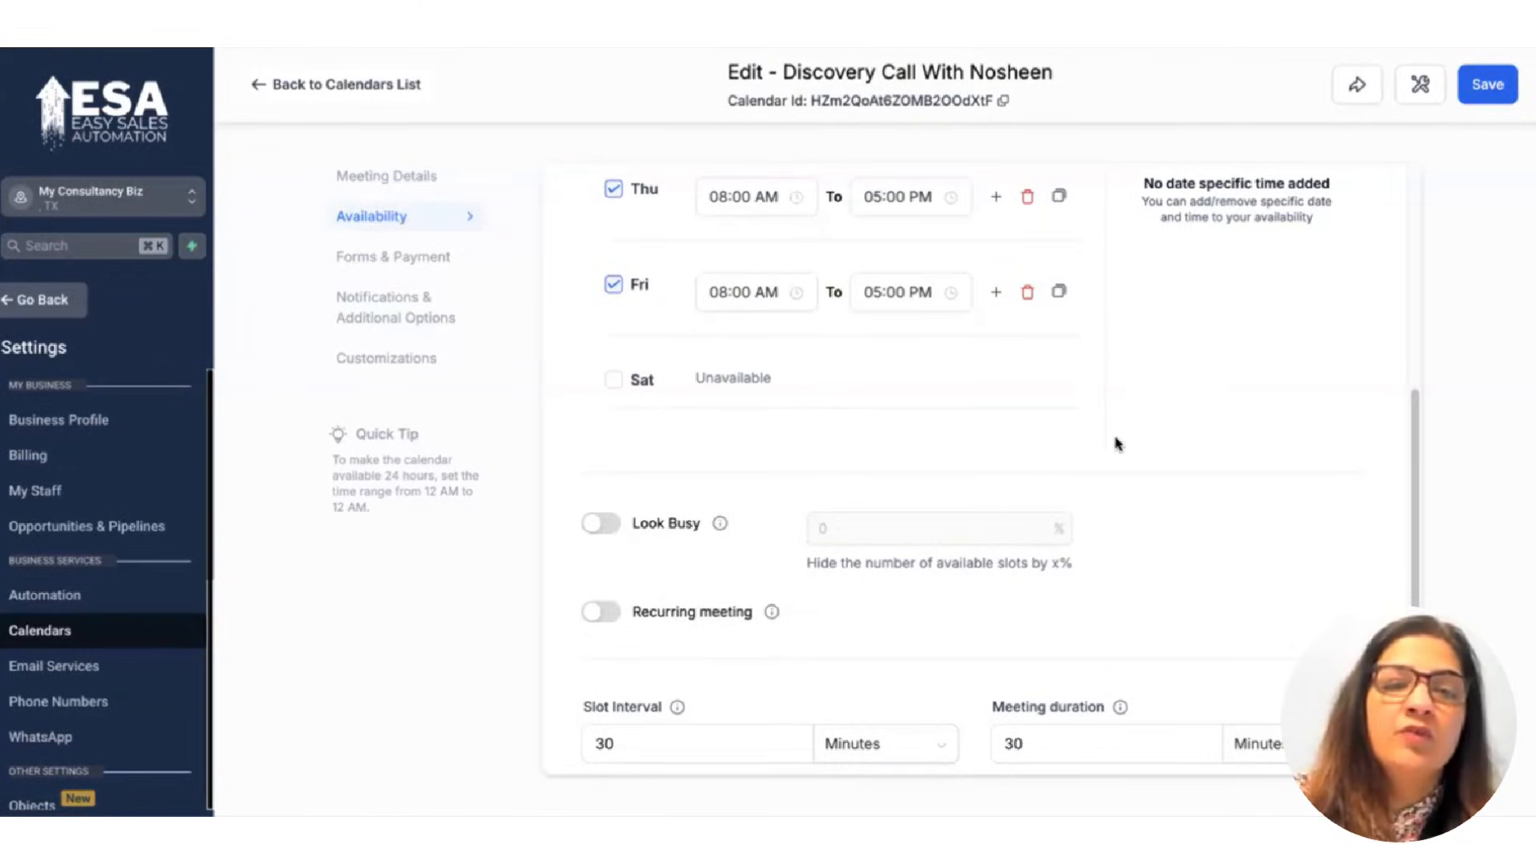
pyautogui.scroll(7, 698, 395)
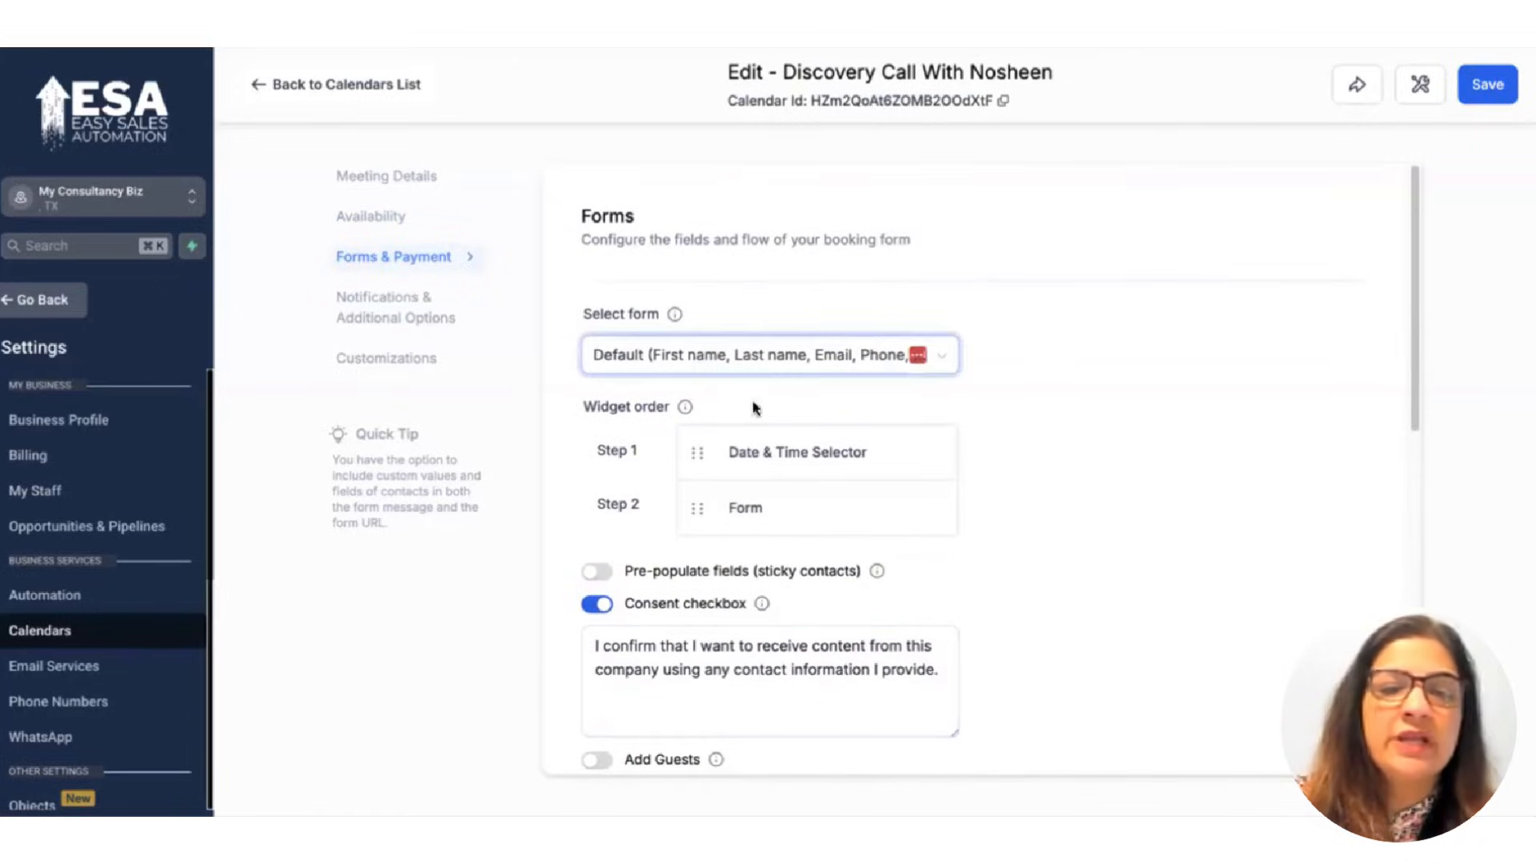
# Open the Appointment Booked (Unconfirmed) notification for editing under Notifications & Additional Options.
pyautogui.scroll(-10, 751, 559)
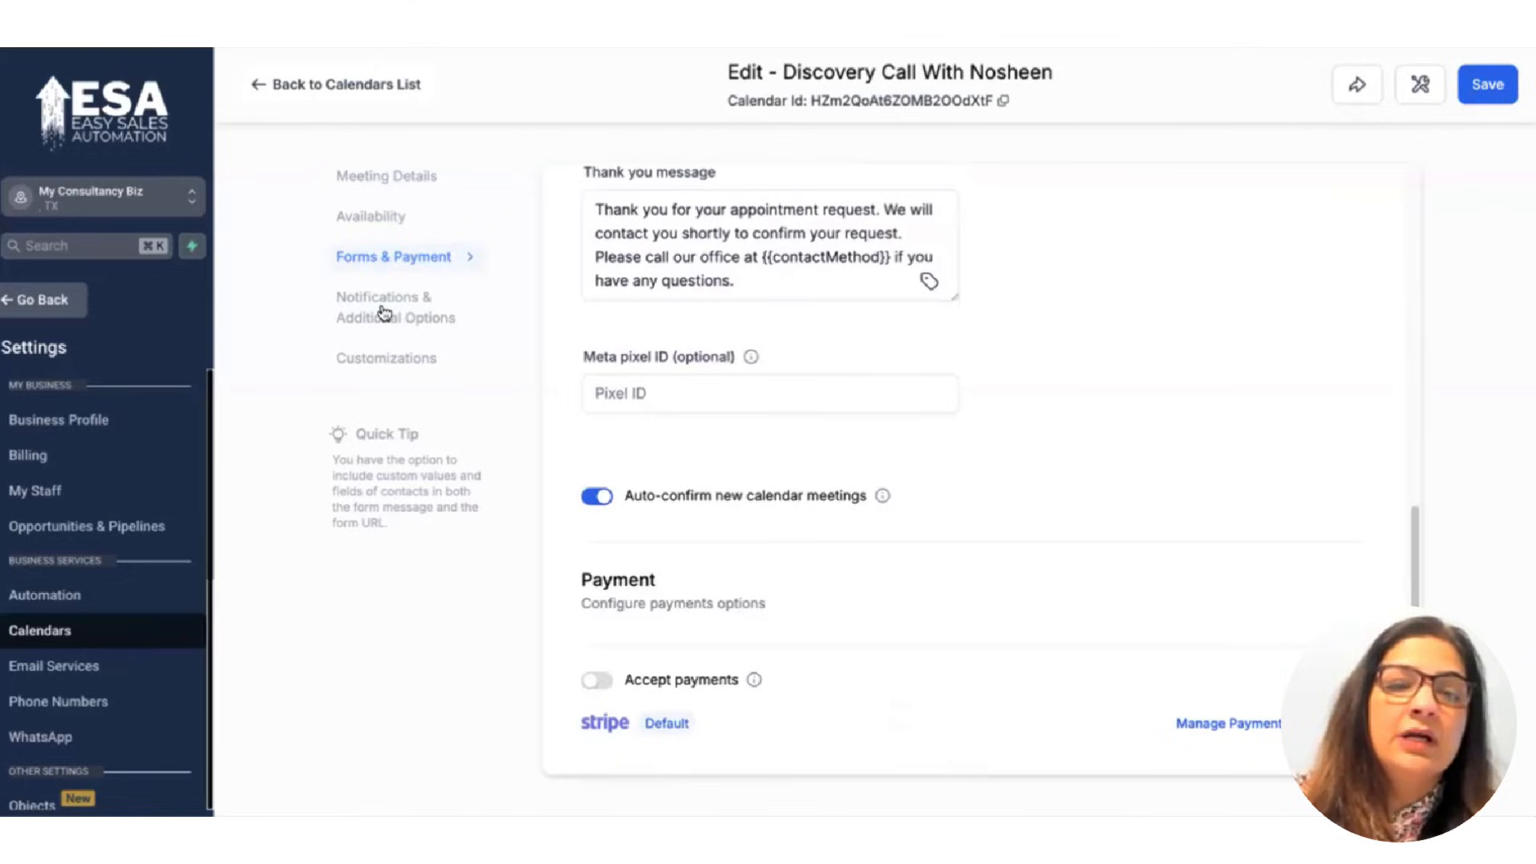
pyautogui.click(454, 321)
pyautogui.scroll(8, 651, 387)
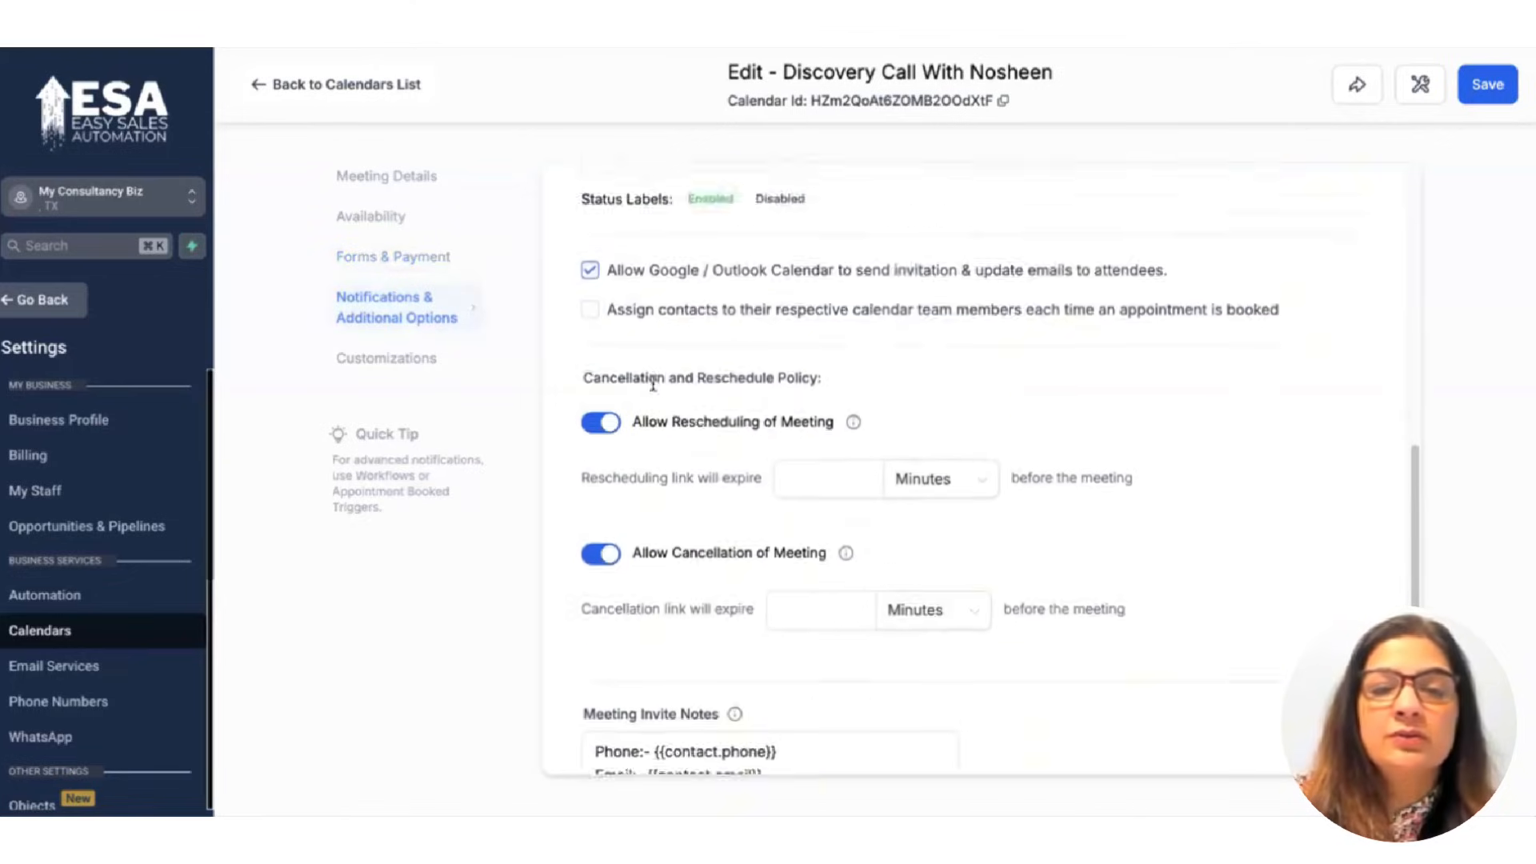
pyautogui.scroll(1, 880, 287)
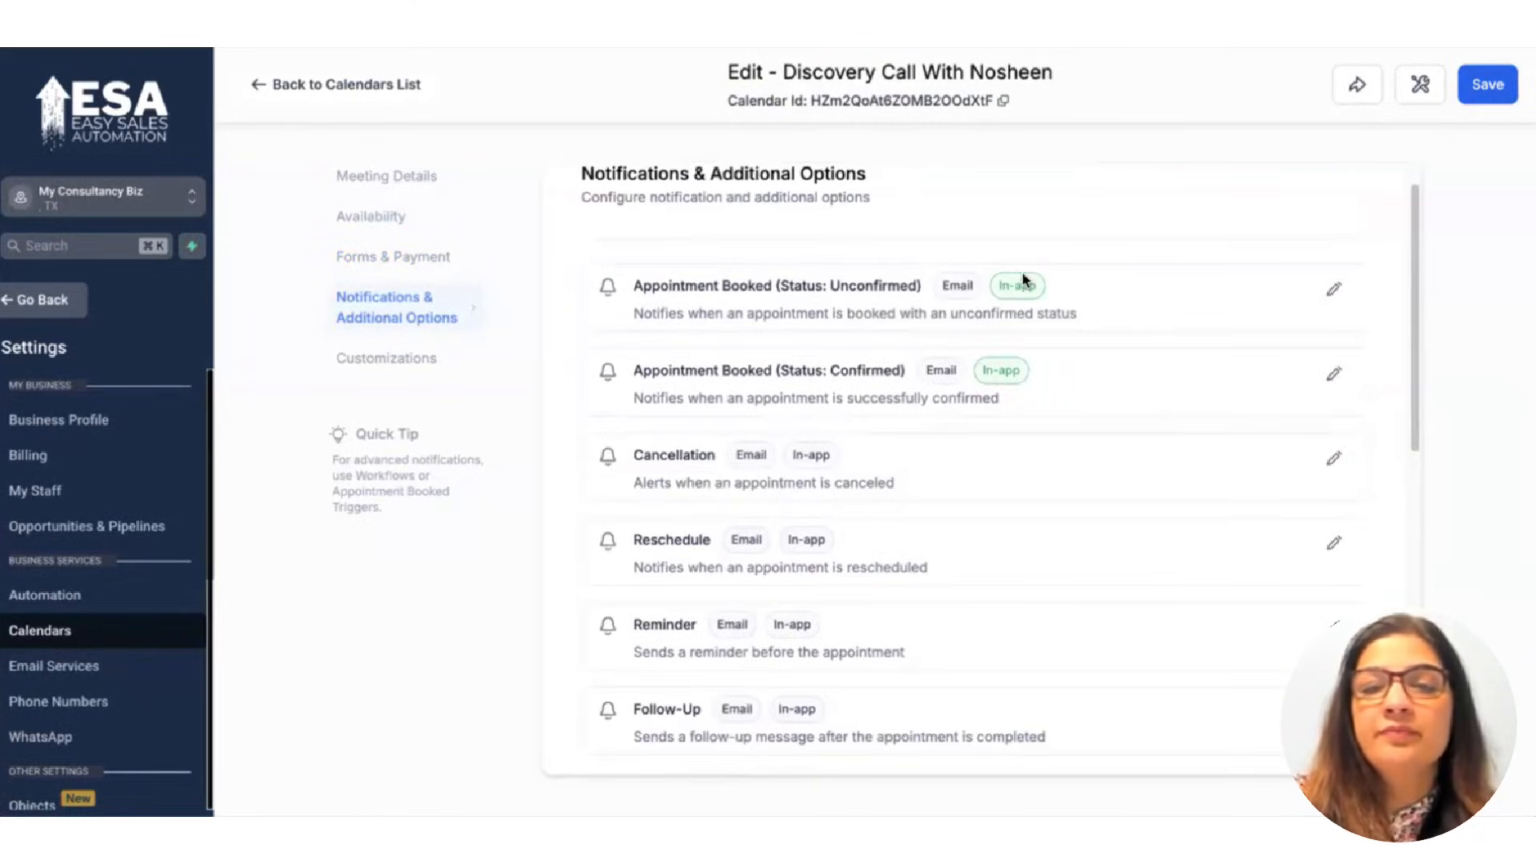
pyautogui.click(1332, 295)
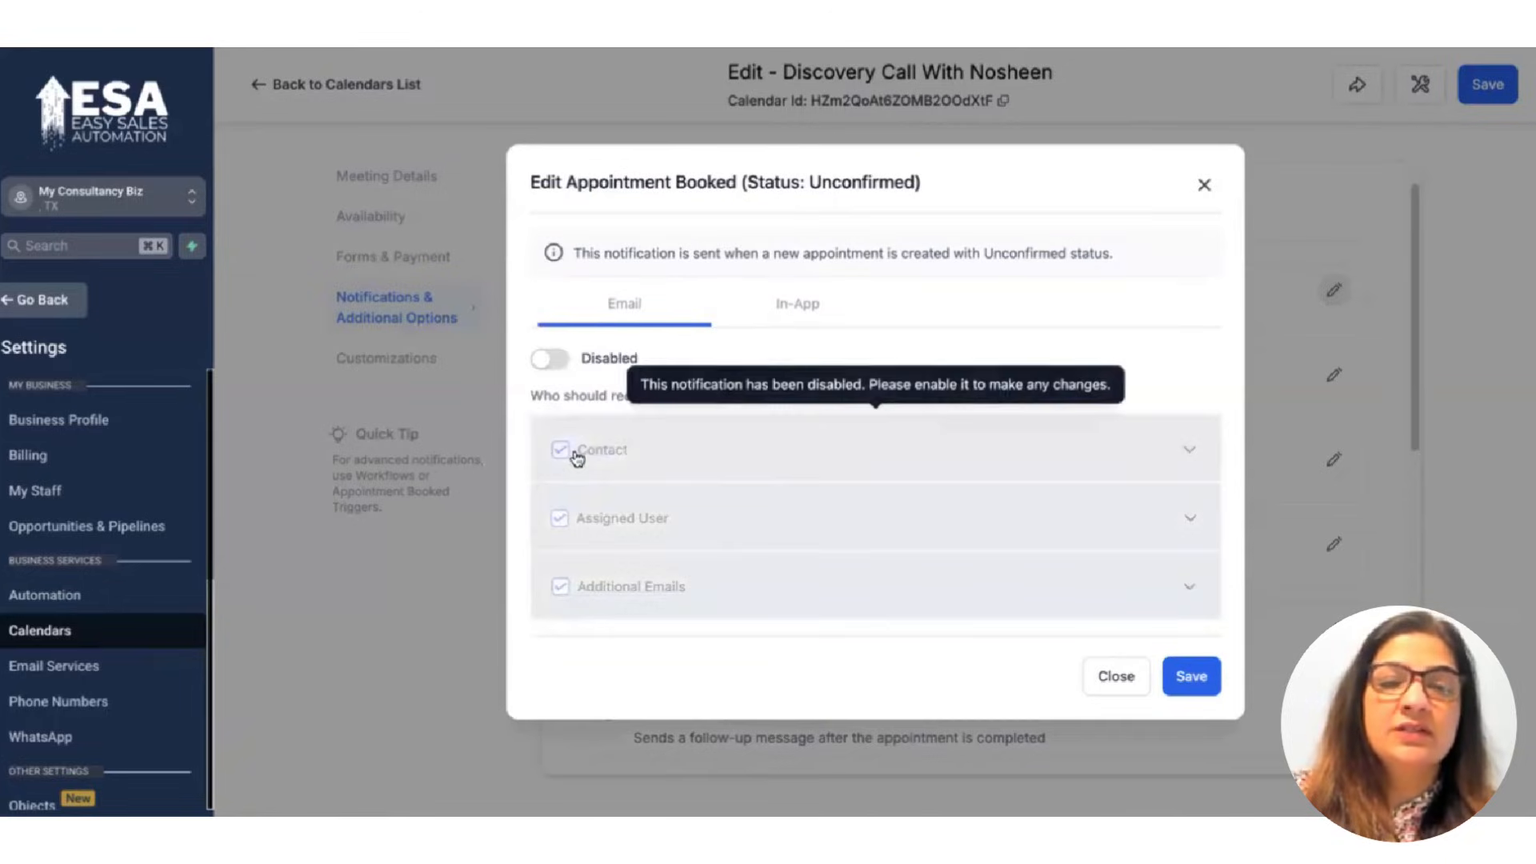
# Enable its email for the contact only, with Assigned User and Additional Emails unchecked.
pyautogui.click(550, 359)
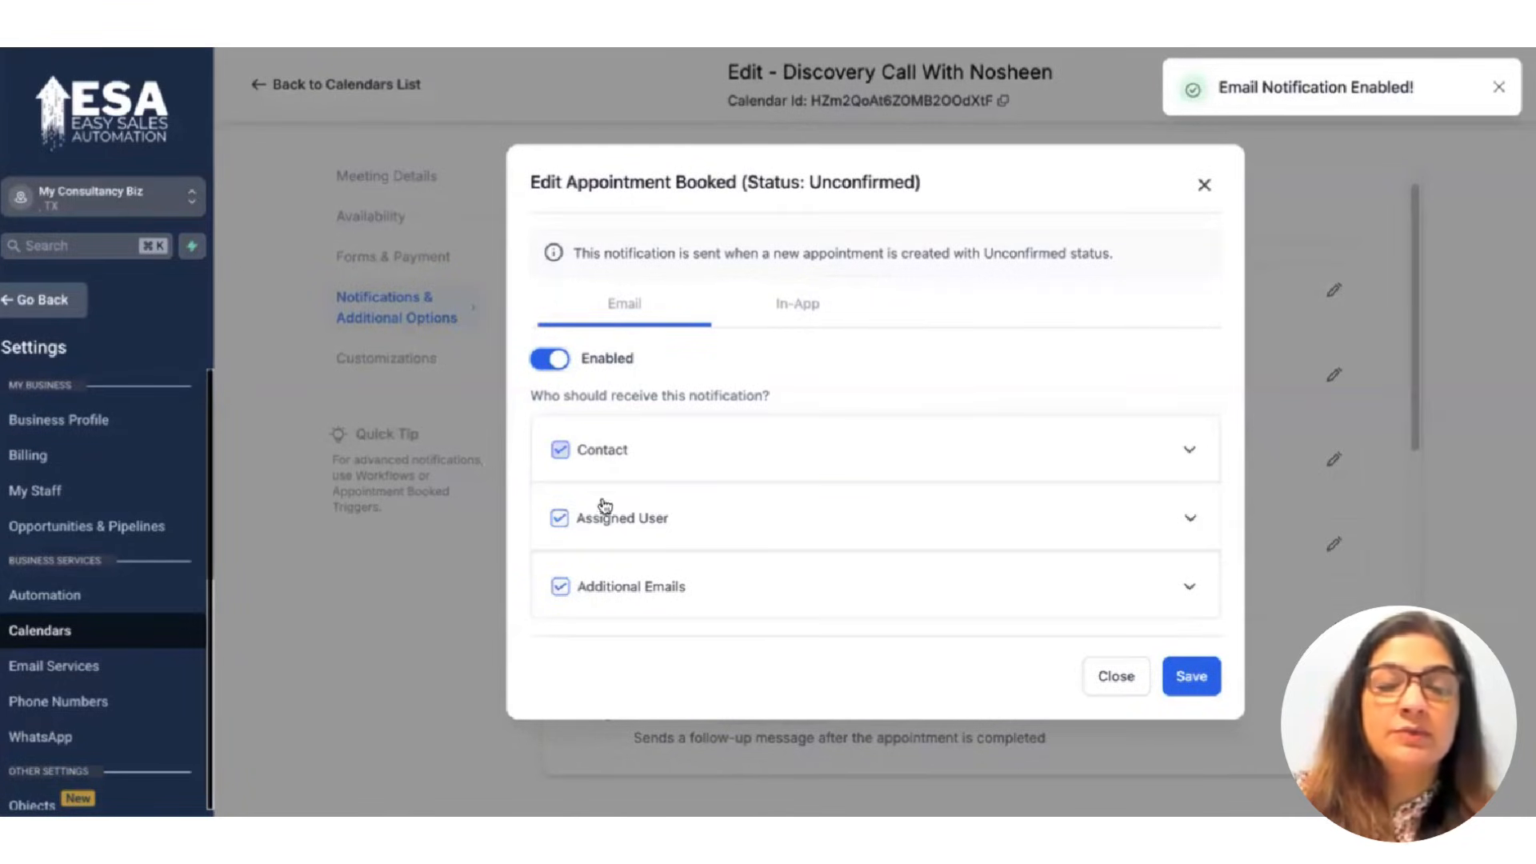
pyautogui.click(559, 519)
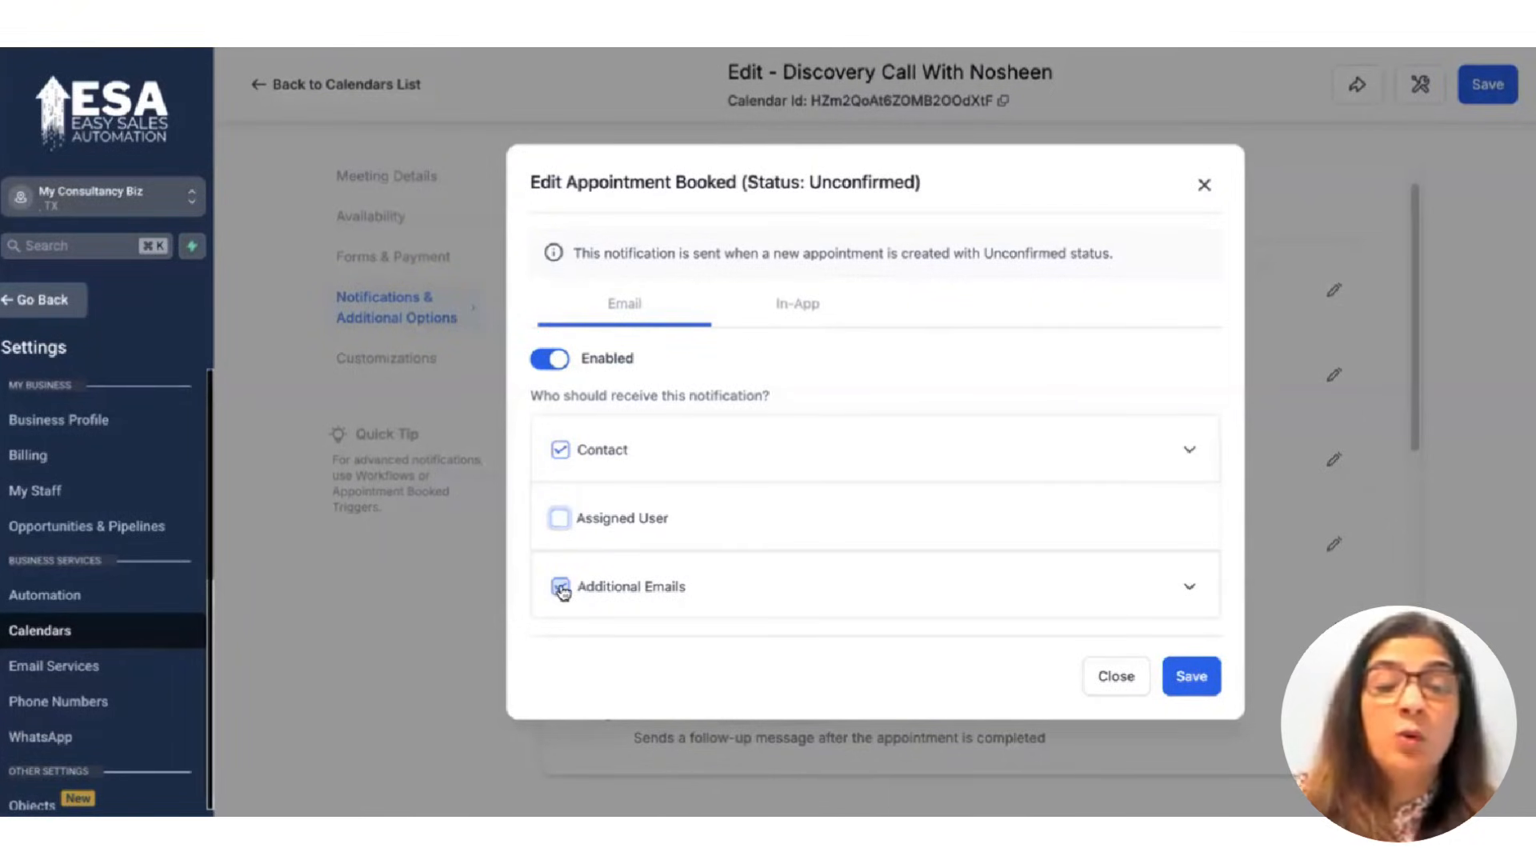
pyautogui.click(560, 586)
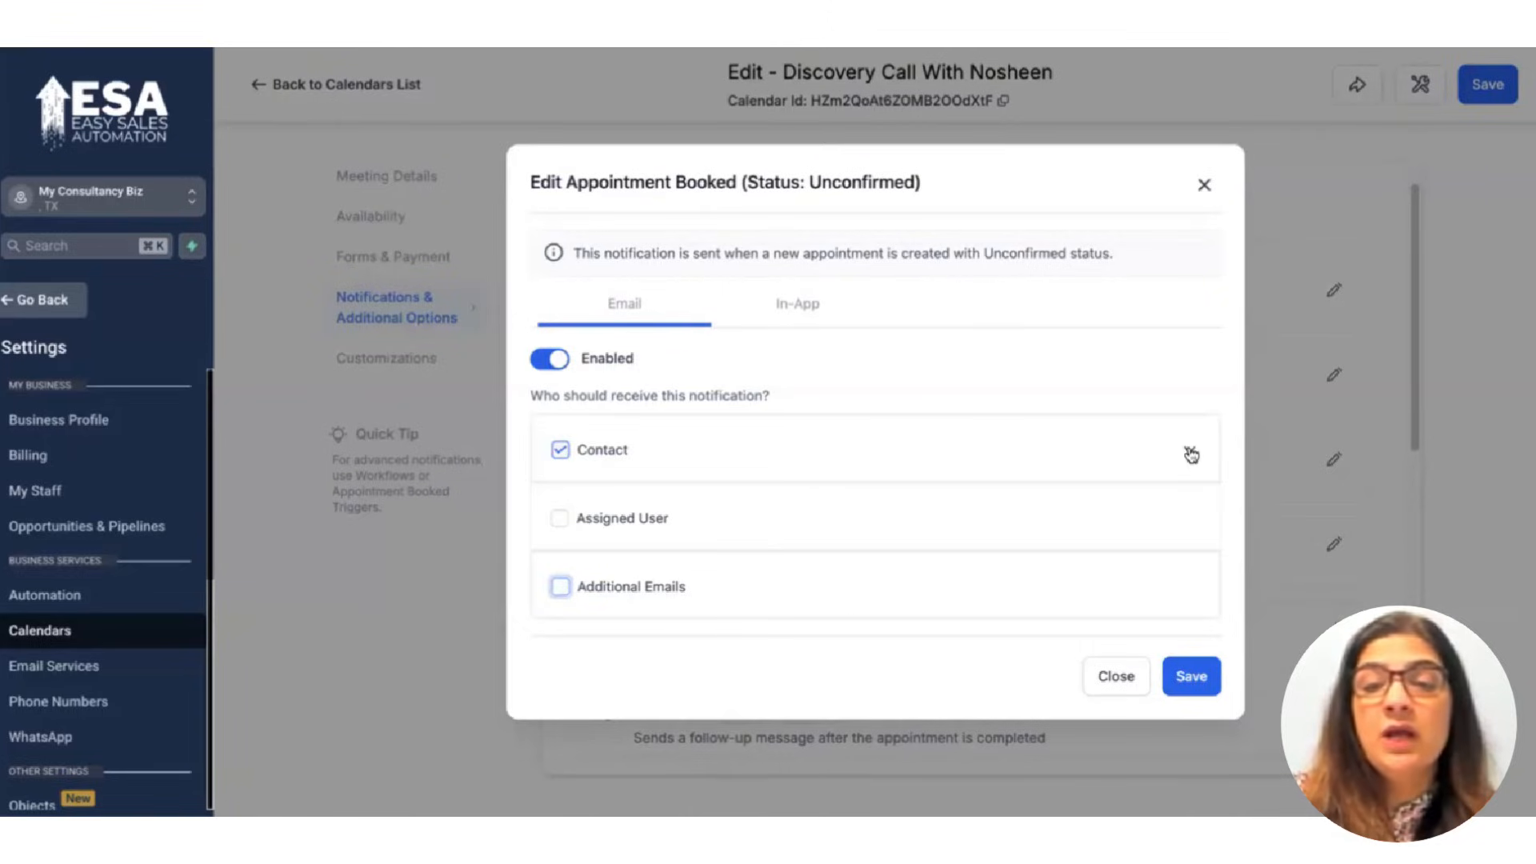
pyautogui.click(976, 426)
pyautogui.click(720, 446)
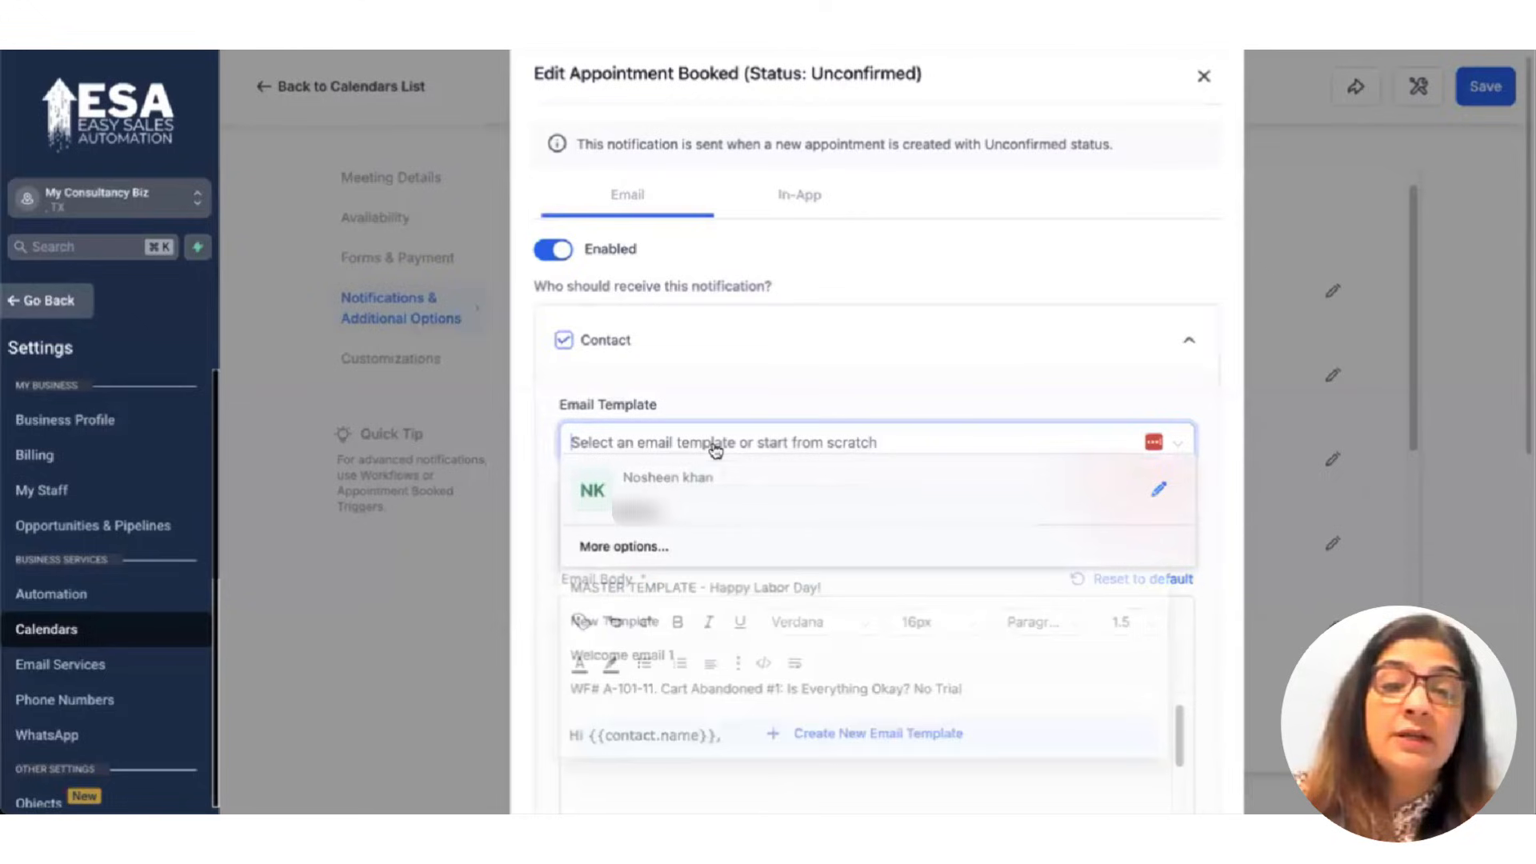
pyautogui.click(770, 364)
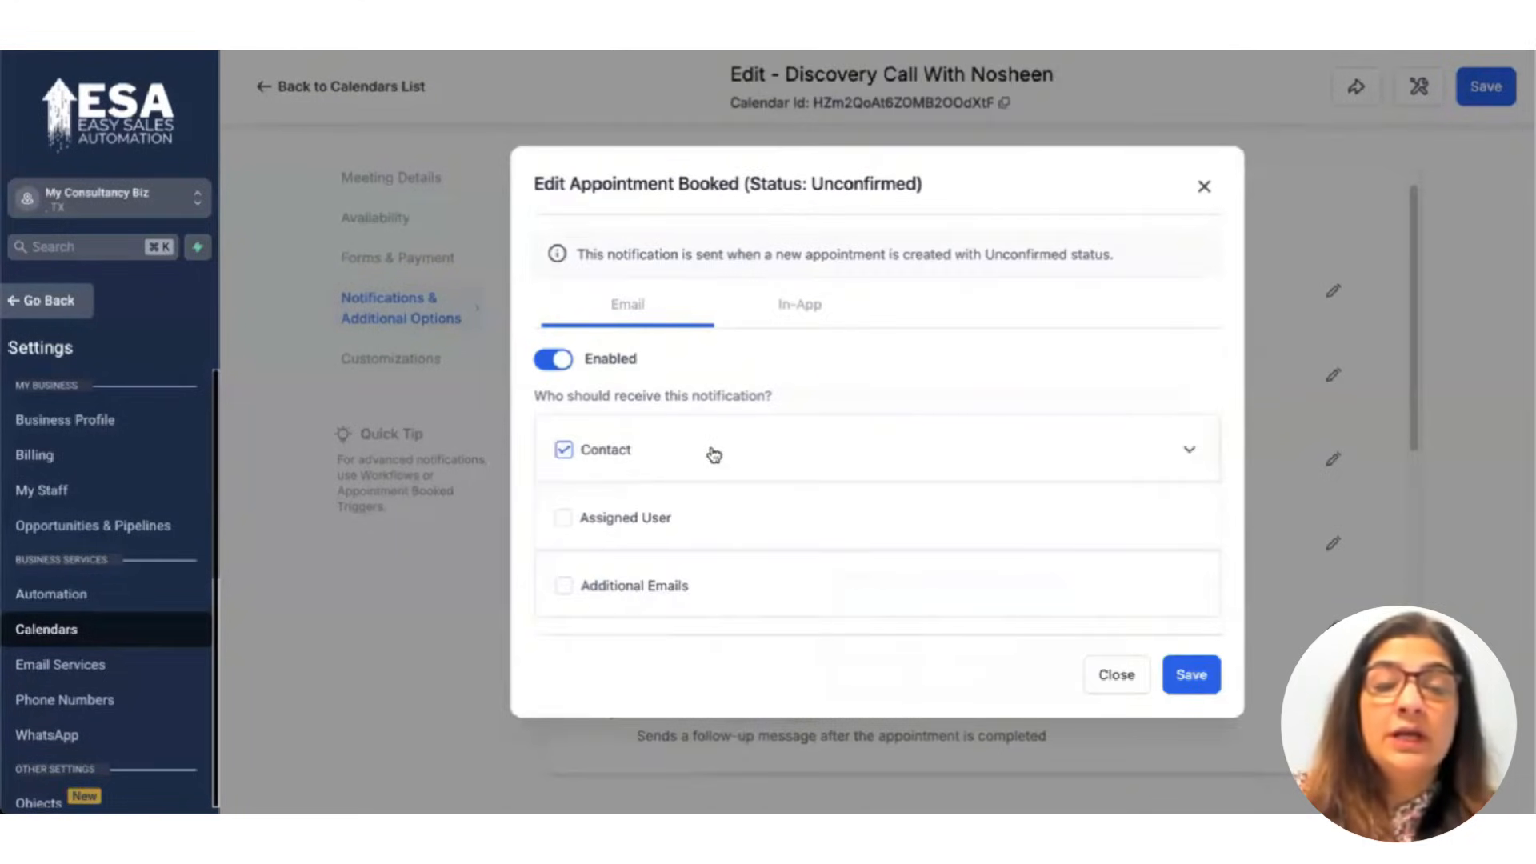
pyautogui.click(920, 461)
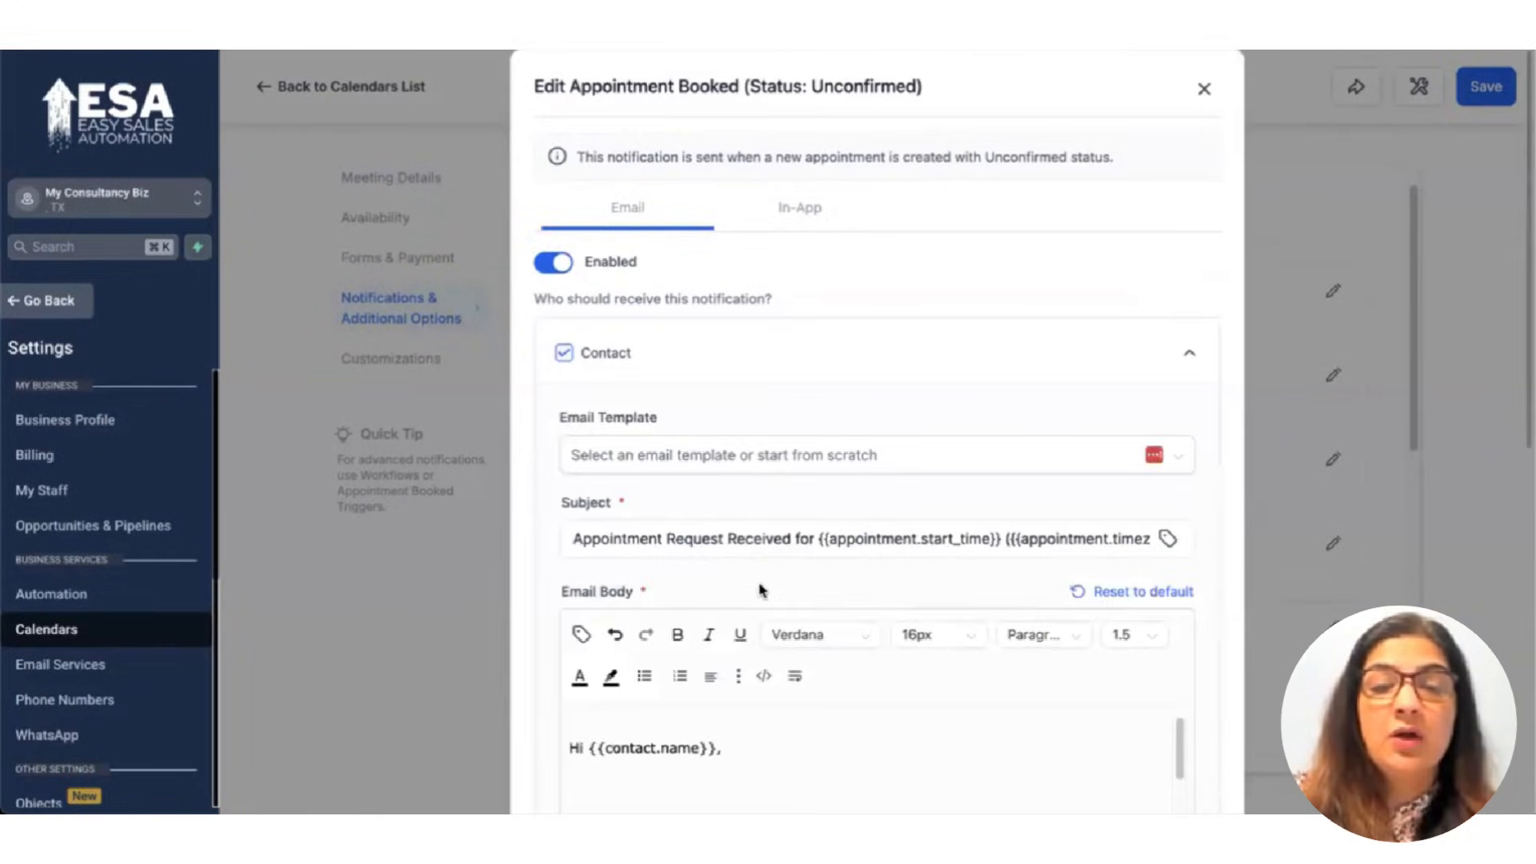
# Delete the extra blank lines in the email body, including the empty lines at its end.
pyautogui.scroll(-1, 762, 591)
pyautogui.scroll(-3, 720, 584)
pyautogui.click(595, 558)
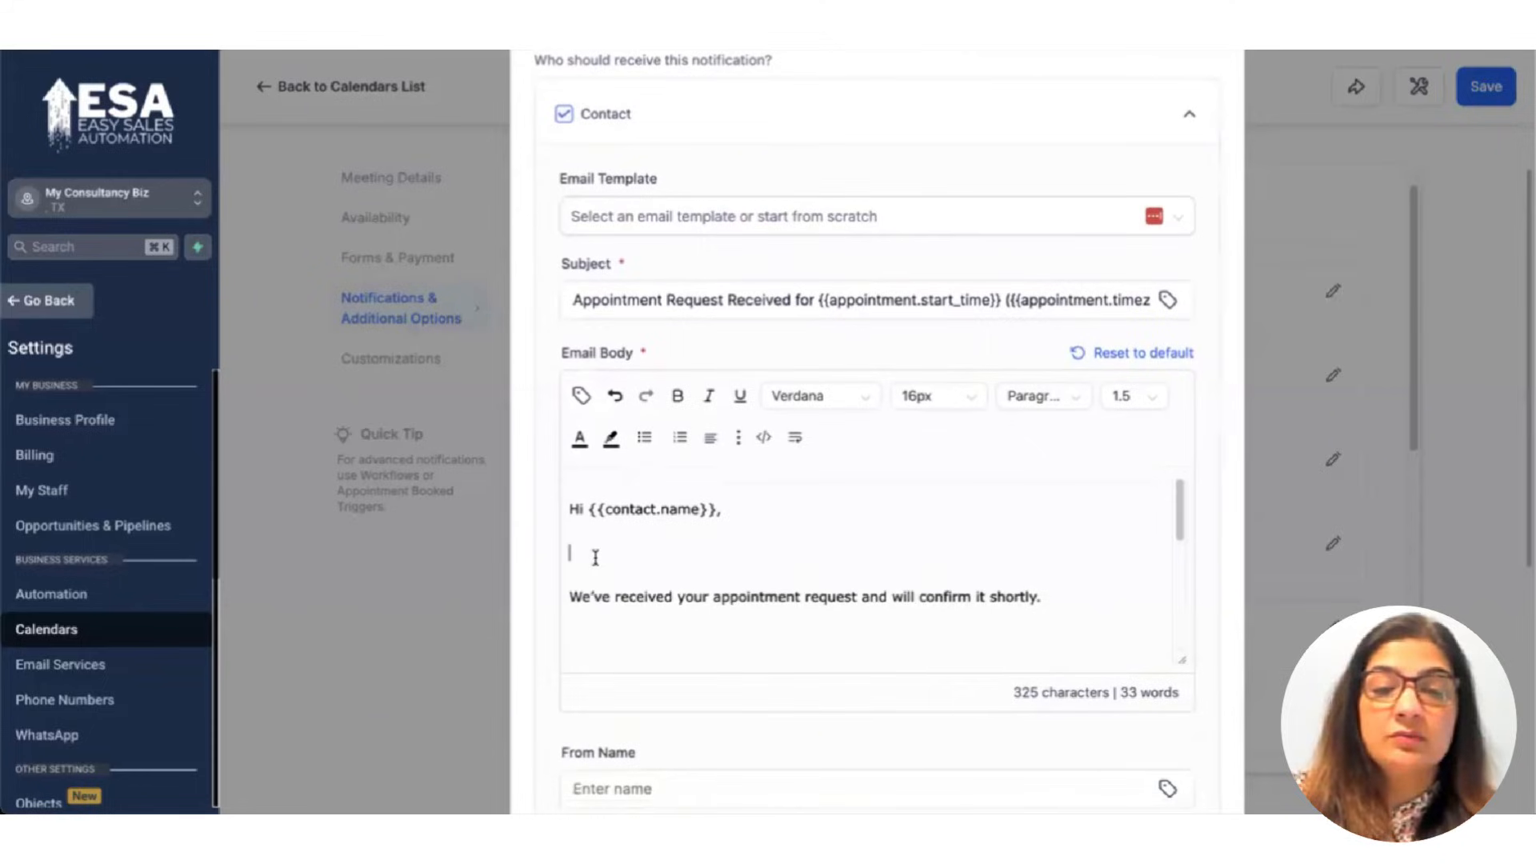
pyautogui.press('BackSpace')
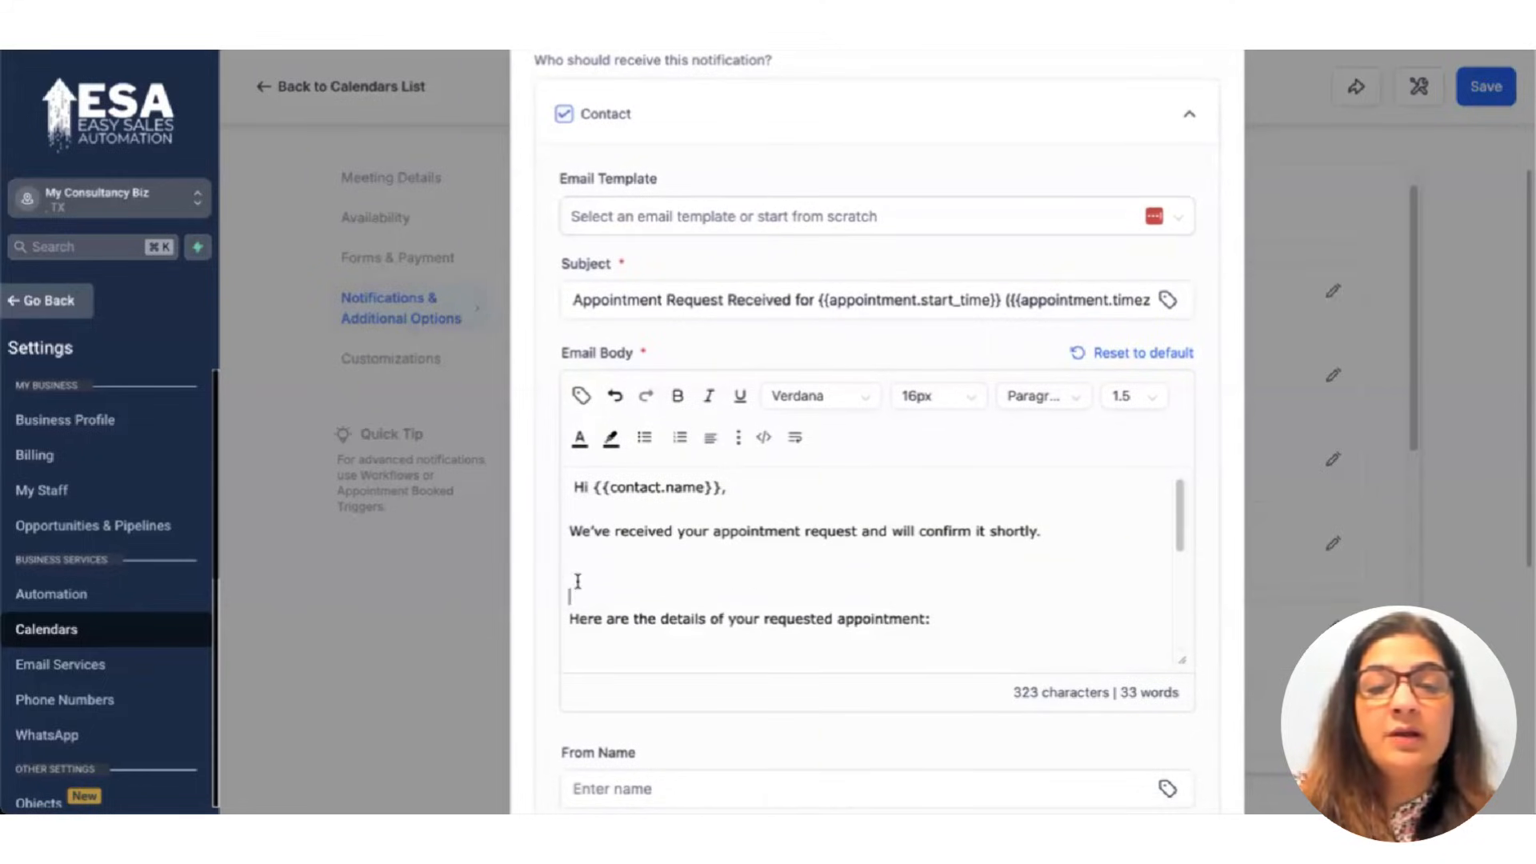
pyautogui.press('BackSpace')
pyautogui.press('BackSpace')
pyautogui.press('BackSpace')
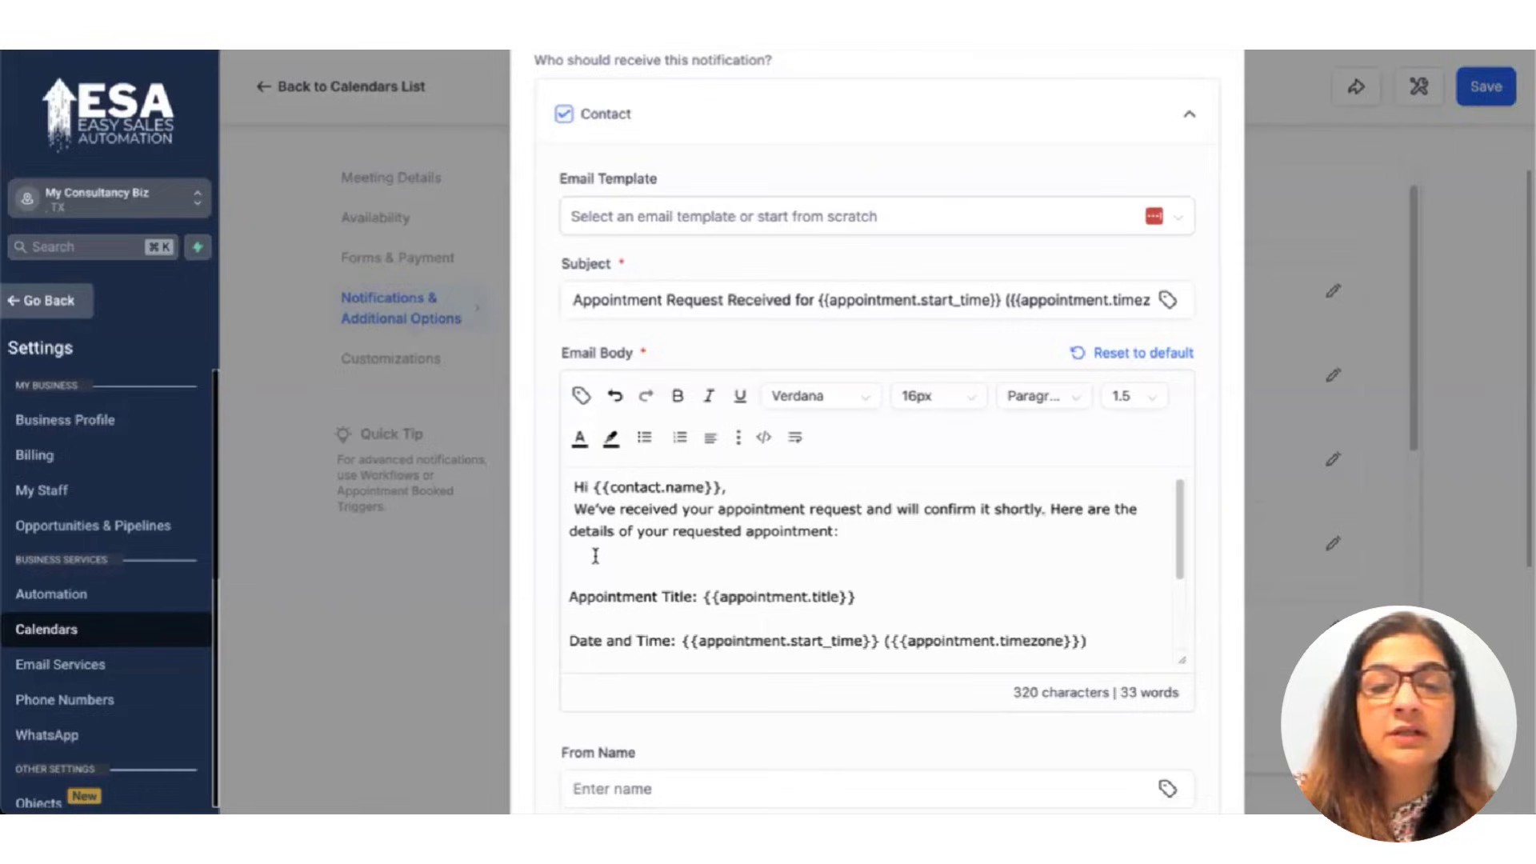
pyautogui.press('BackSpace')
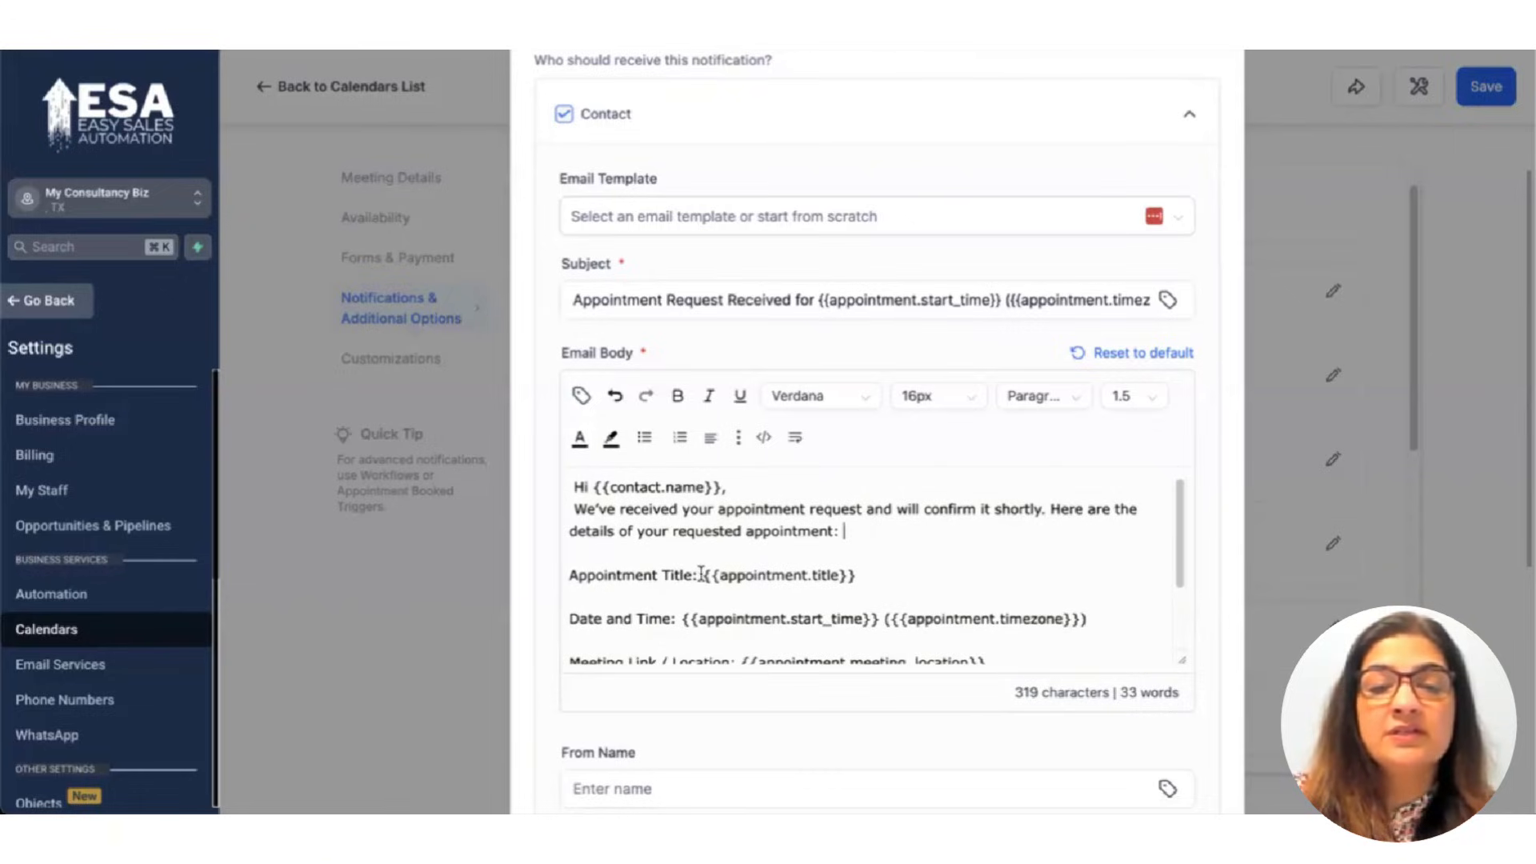
pyautogui.moveTo(704, 575); pyautogui.dragTo(841, 584)
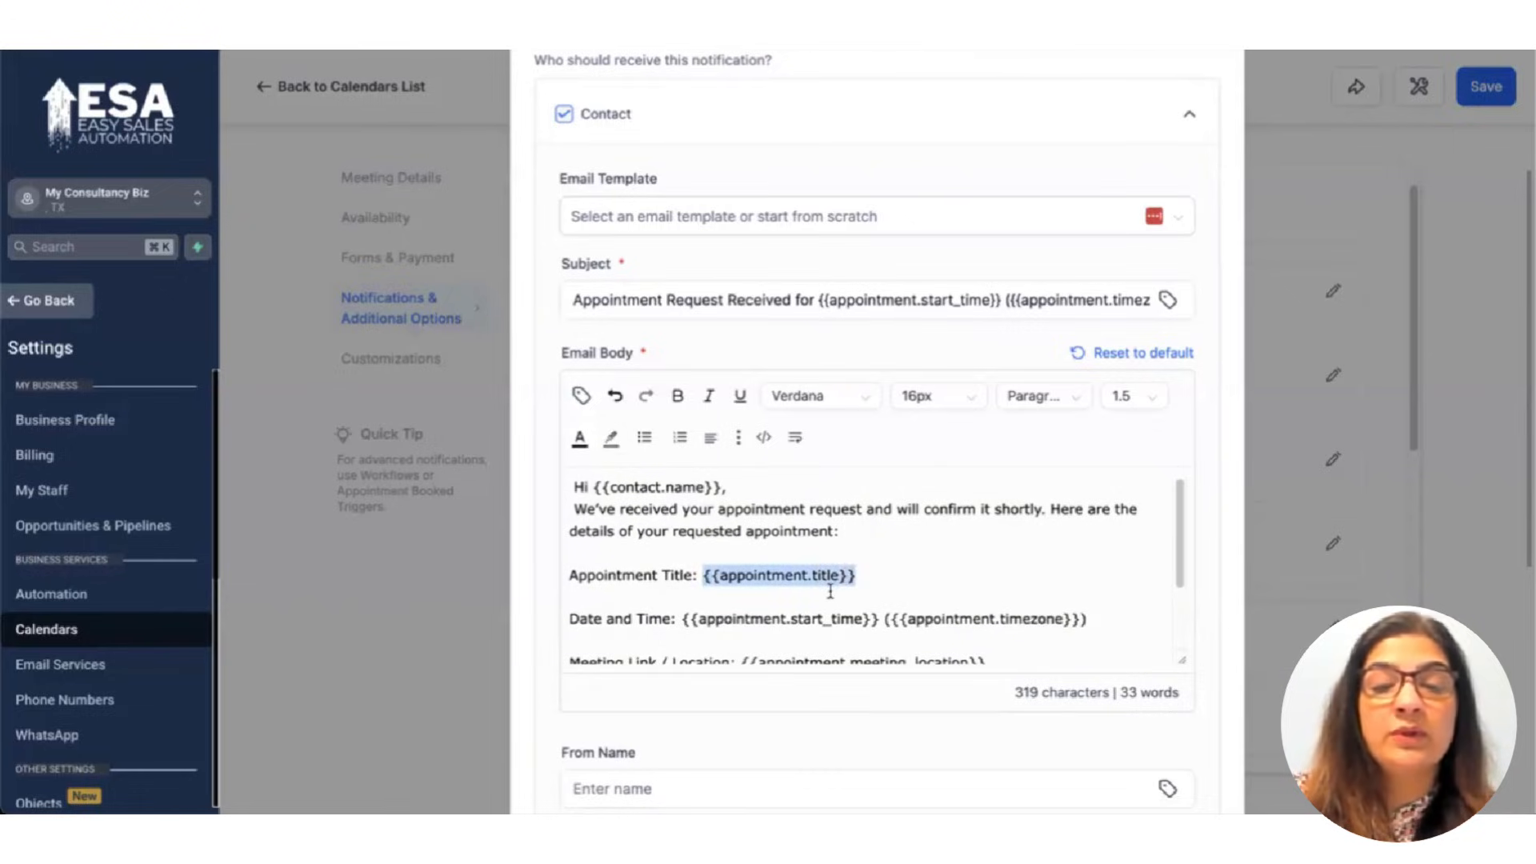
pyautogui.scroll(-2, 829, 591)
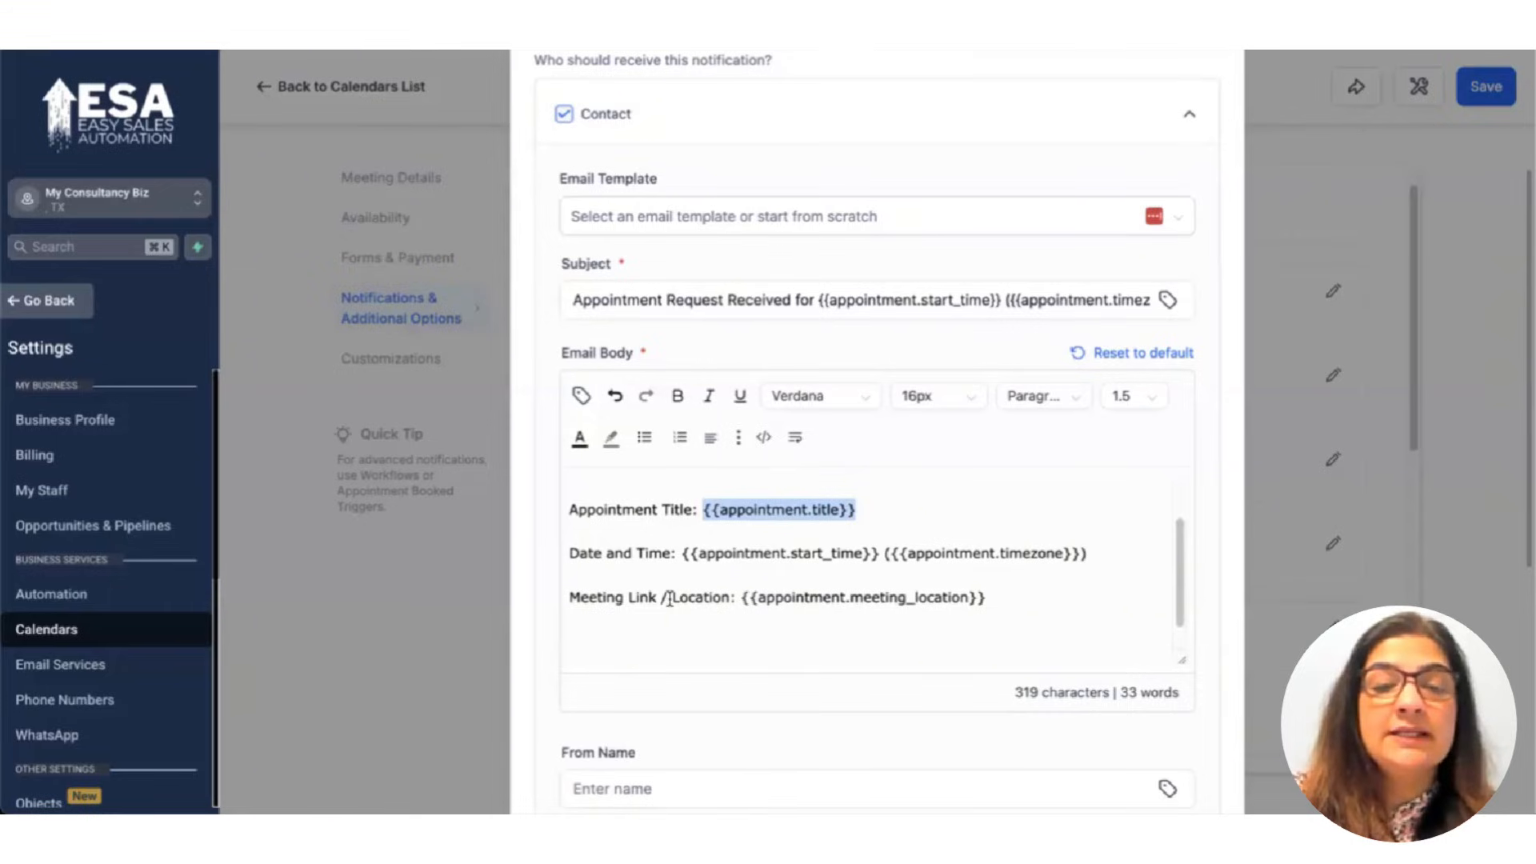
pyautogui.scroll(-1, 740, 564)
pyautogui.moveTo(741, 565); pyautogui.dragTo(1008, 562)
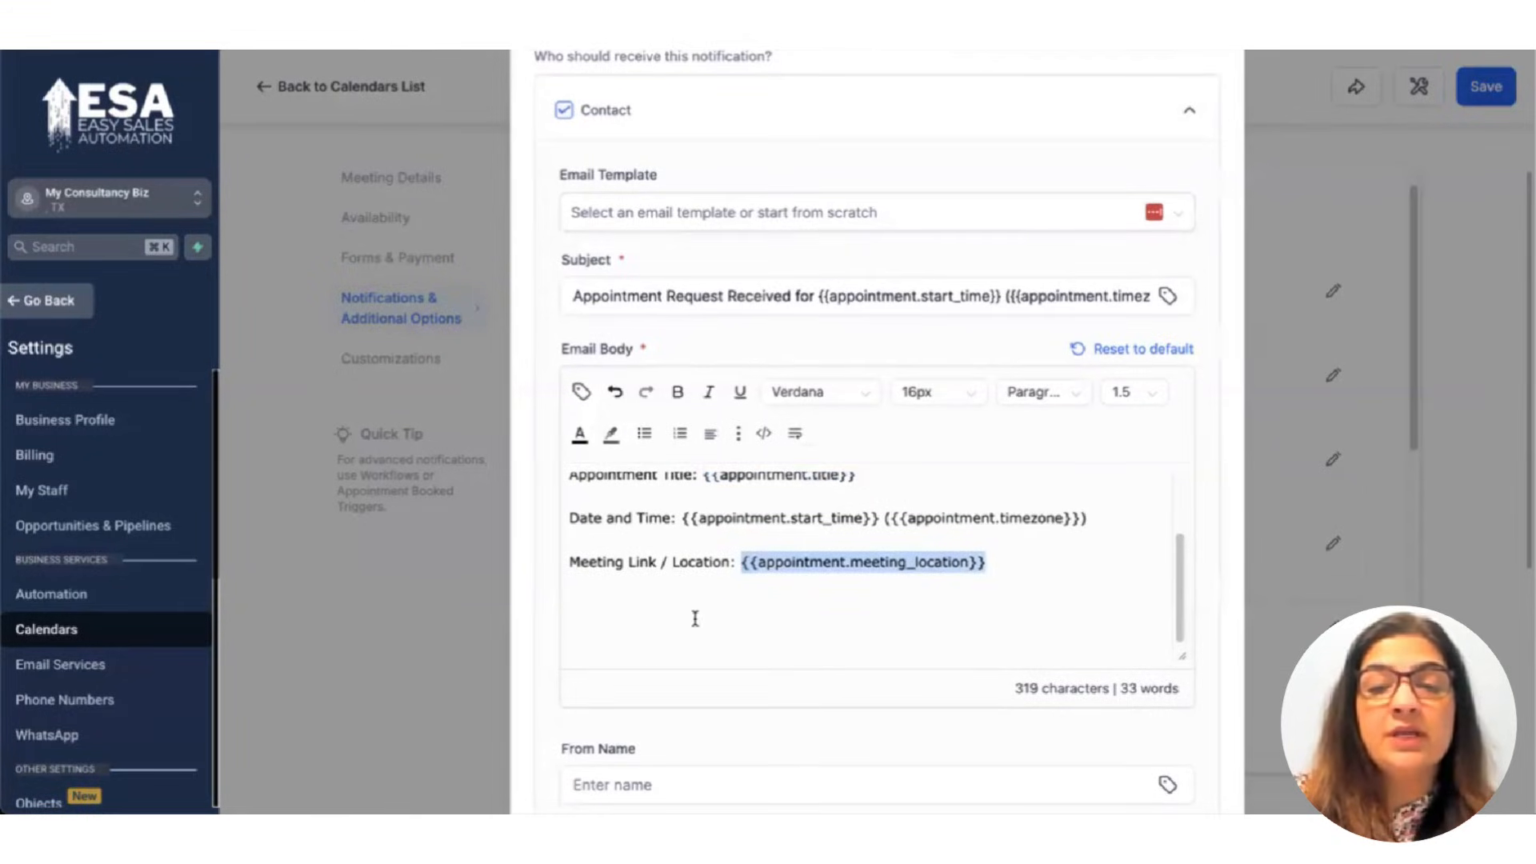
pyautogui.click(624, 623)
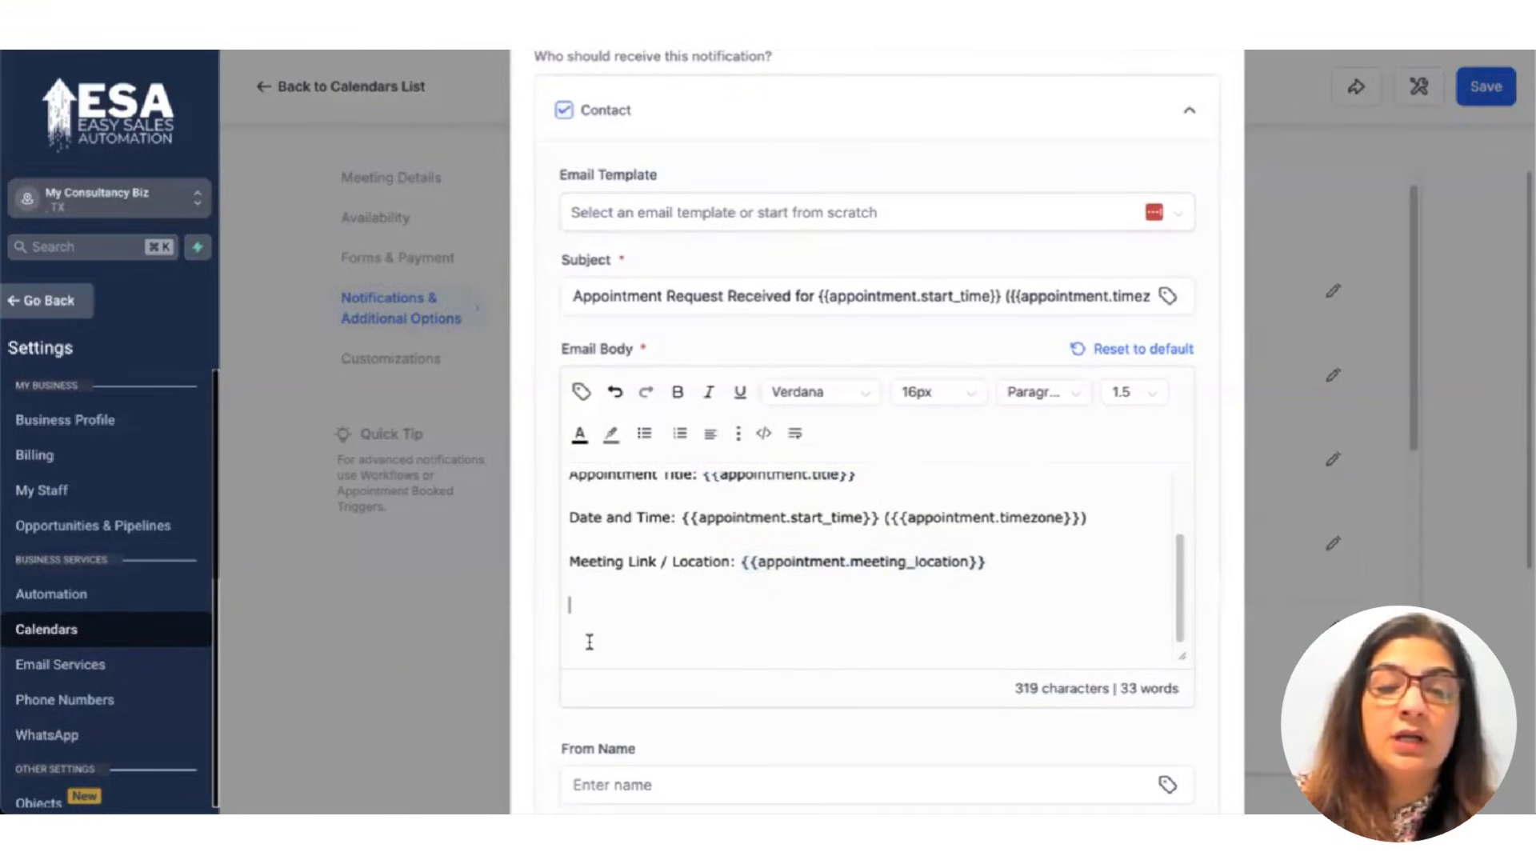
pyautogui.press('BackSpace')
pyautogui.press('BackSpace')
pyautogui.press('BackSpace')
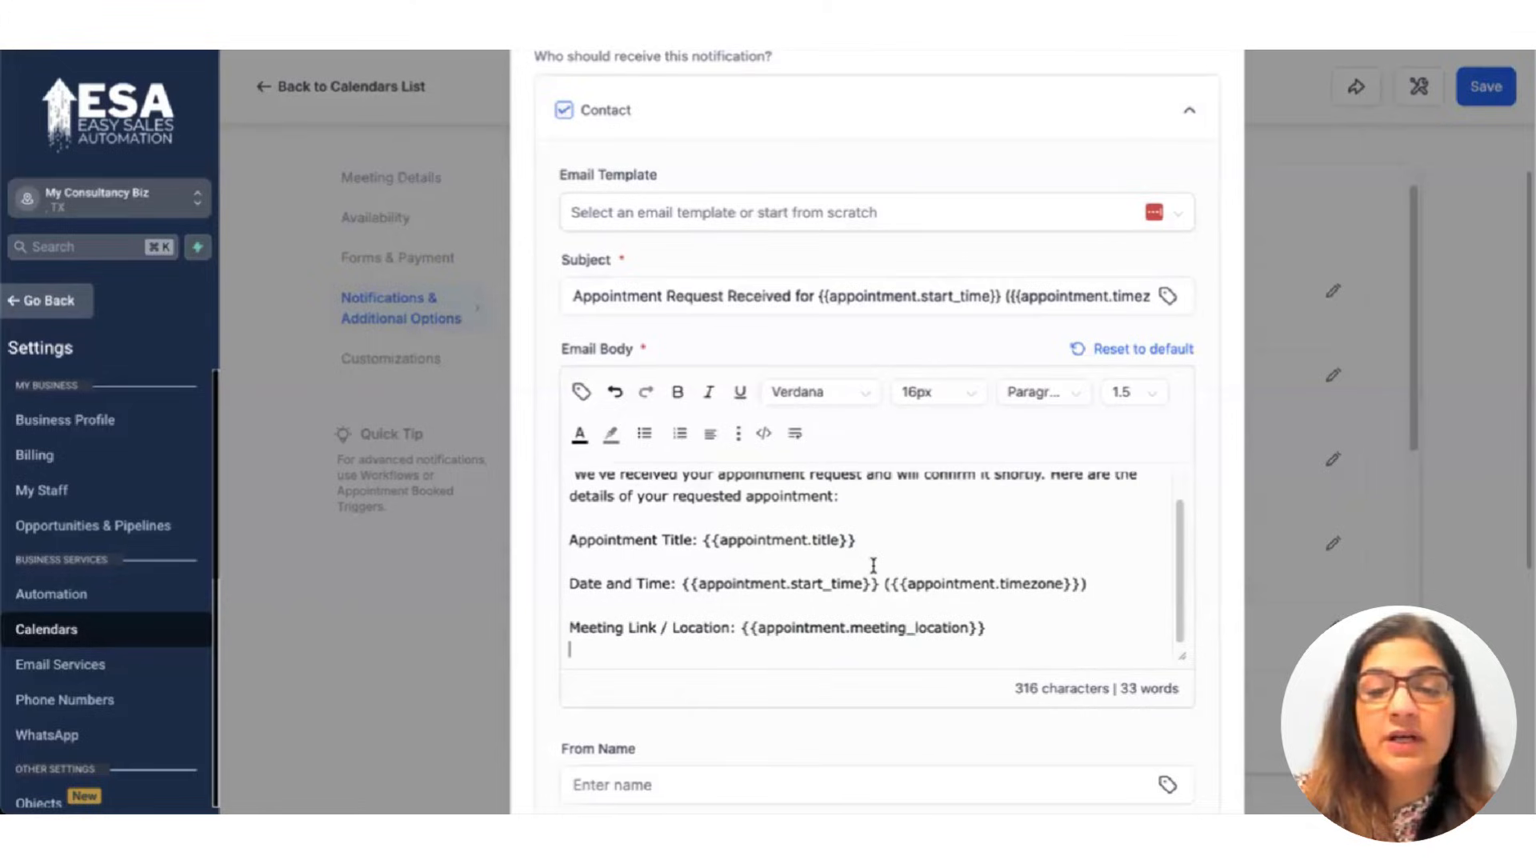
pyautogui.scroll(-4, 876, 572)
# Save the unconfirmed-booking notification settings and close the editor.
pyautogui.click(614, 477)
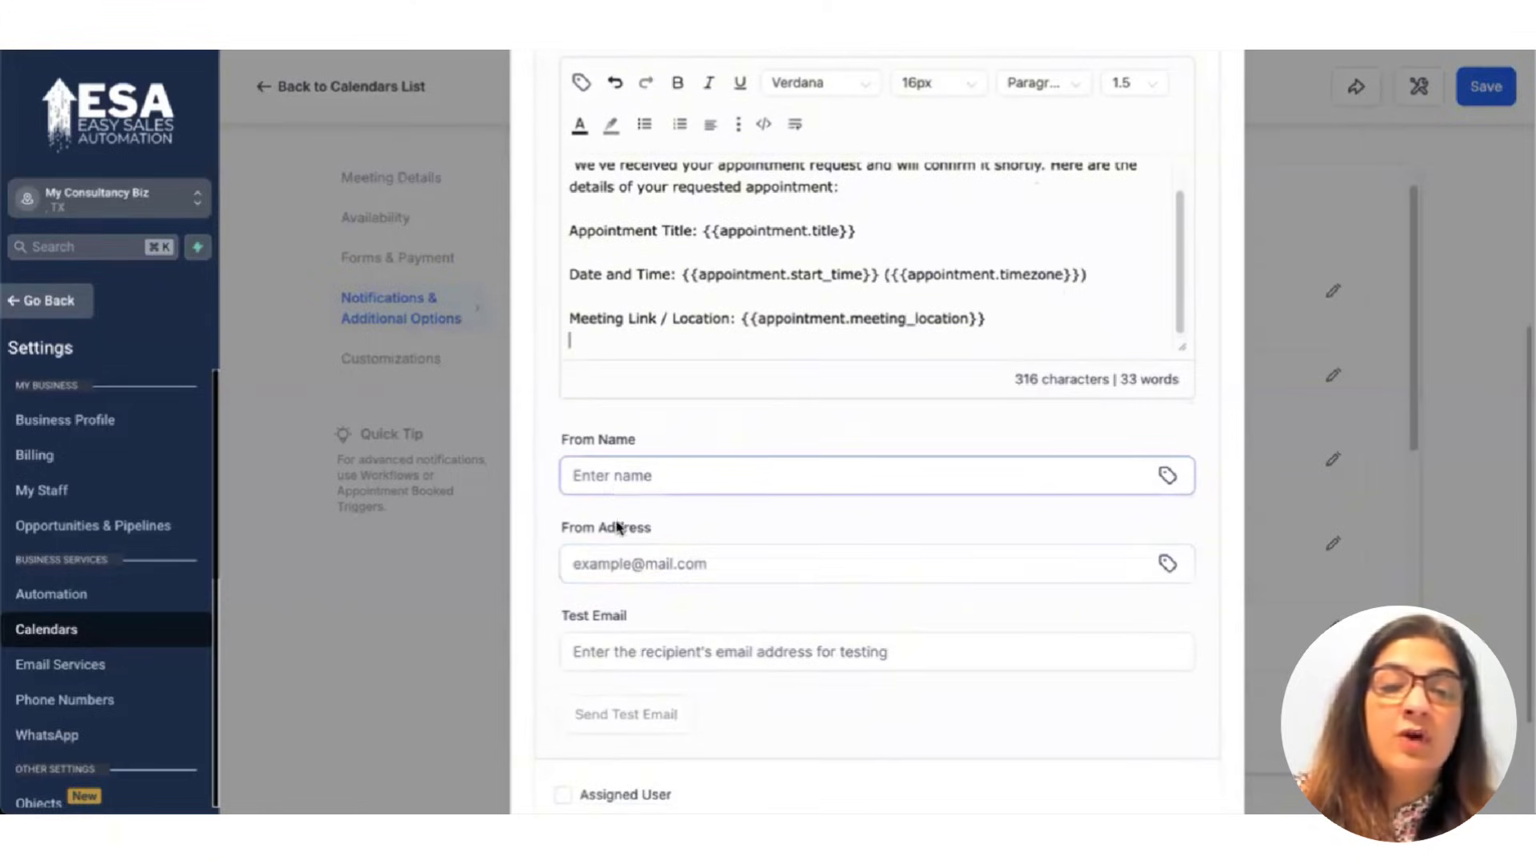
pyautogui.scroll(-2, 843, 637)
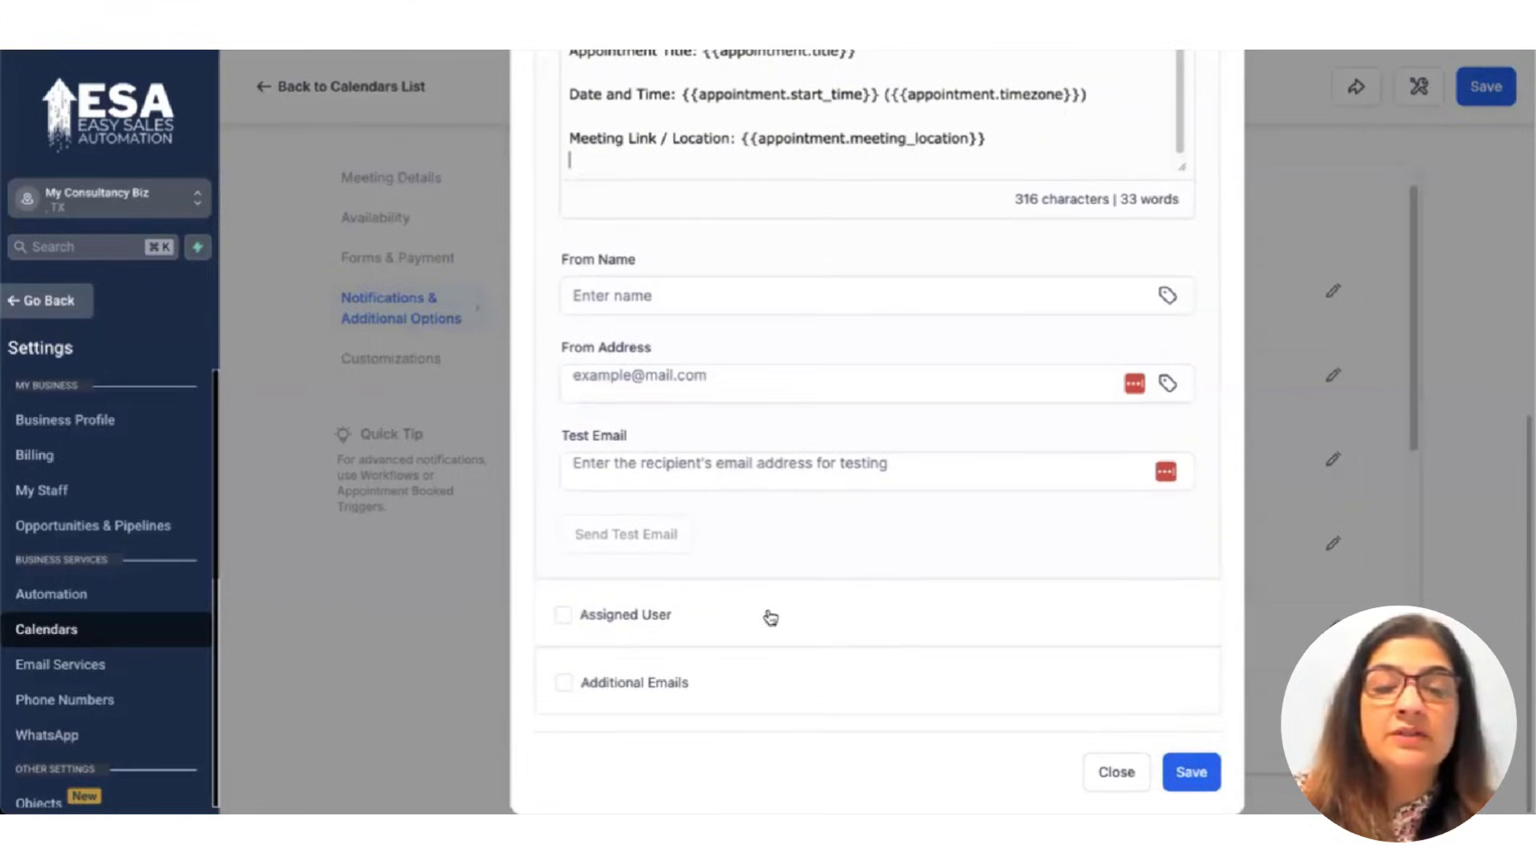
pyautogui.scroll(9, 779, 343)
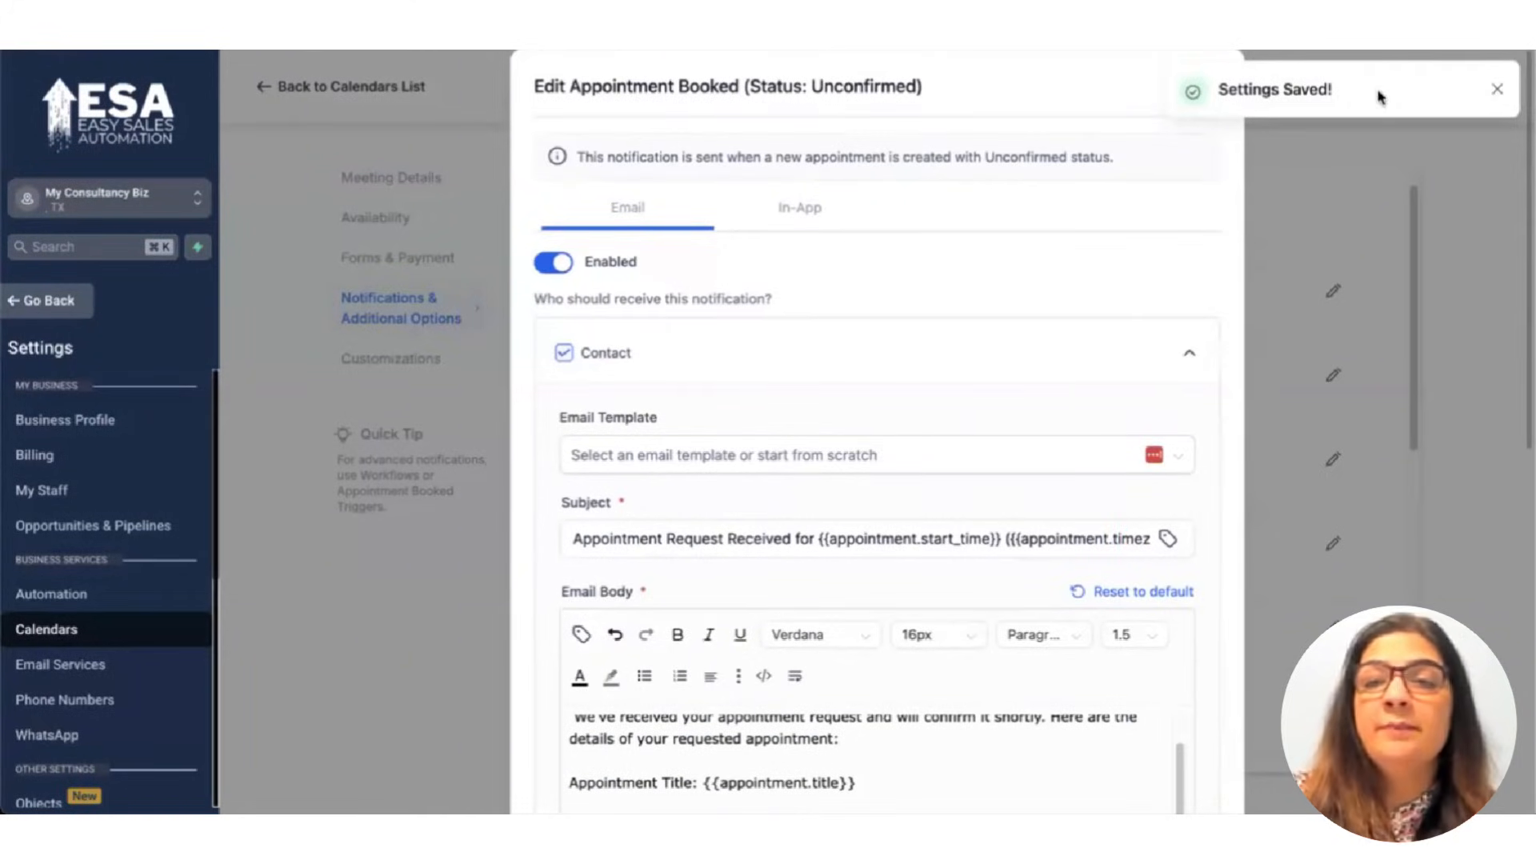
pyautogui.click(1495, 90)
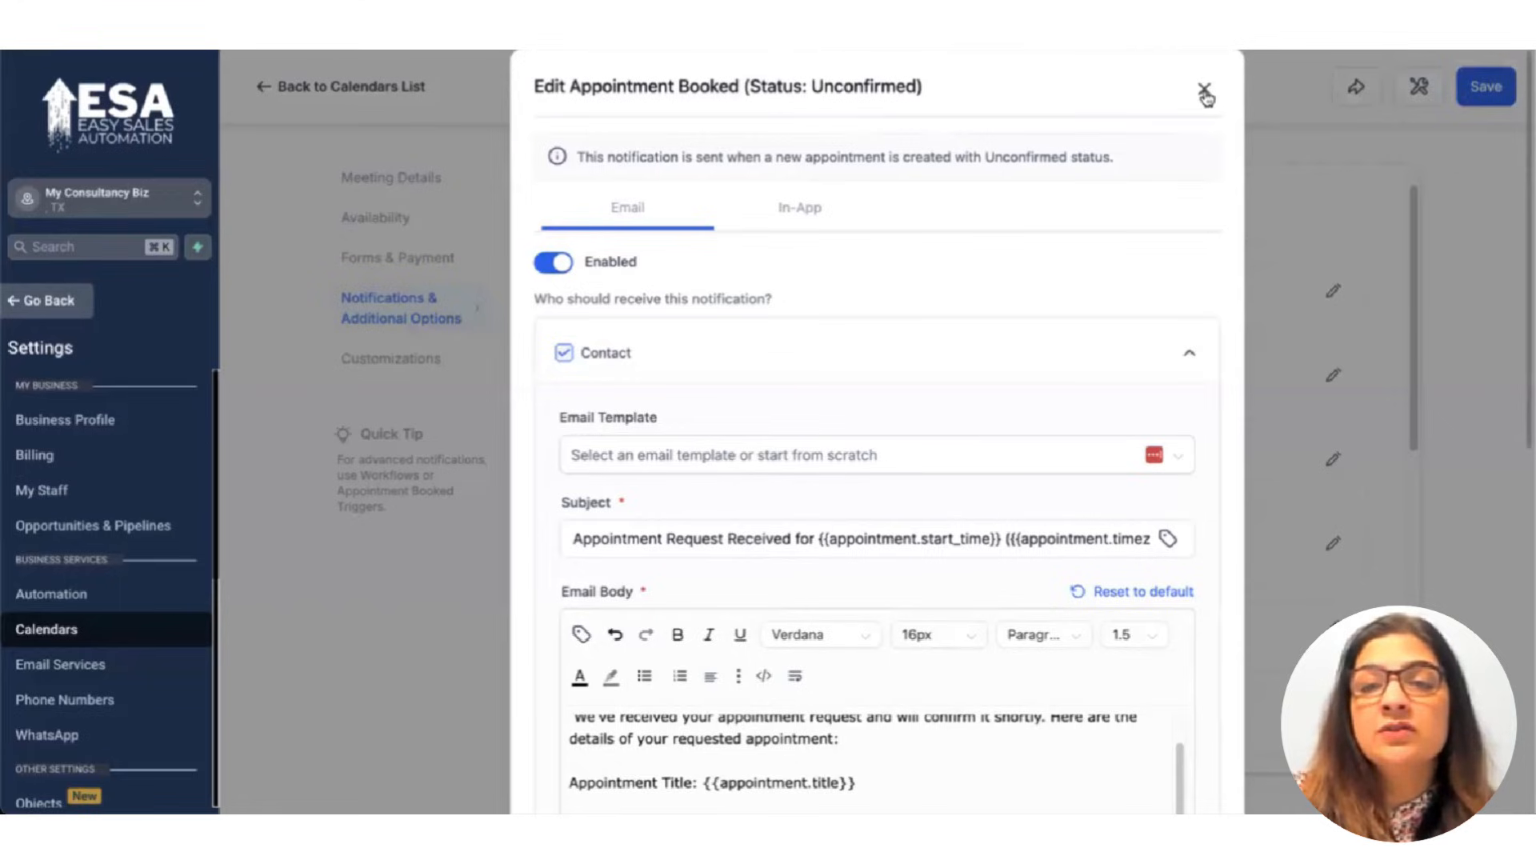
pyautogui.click(1202, 92)
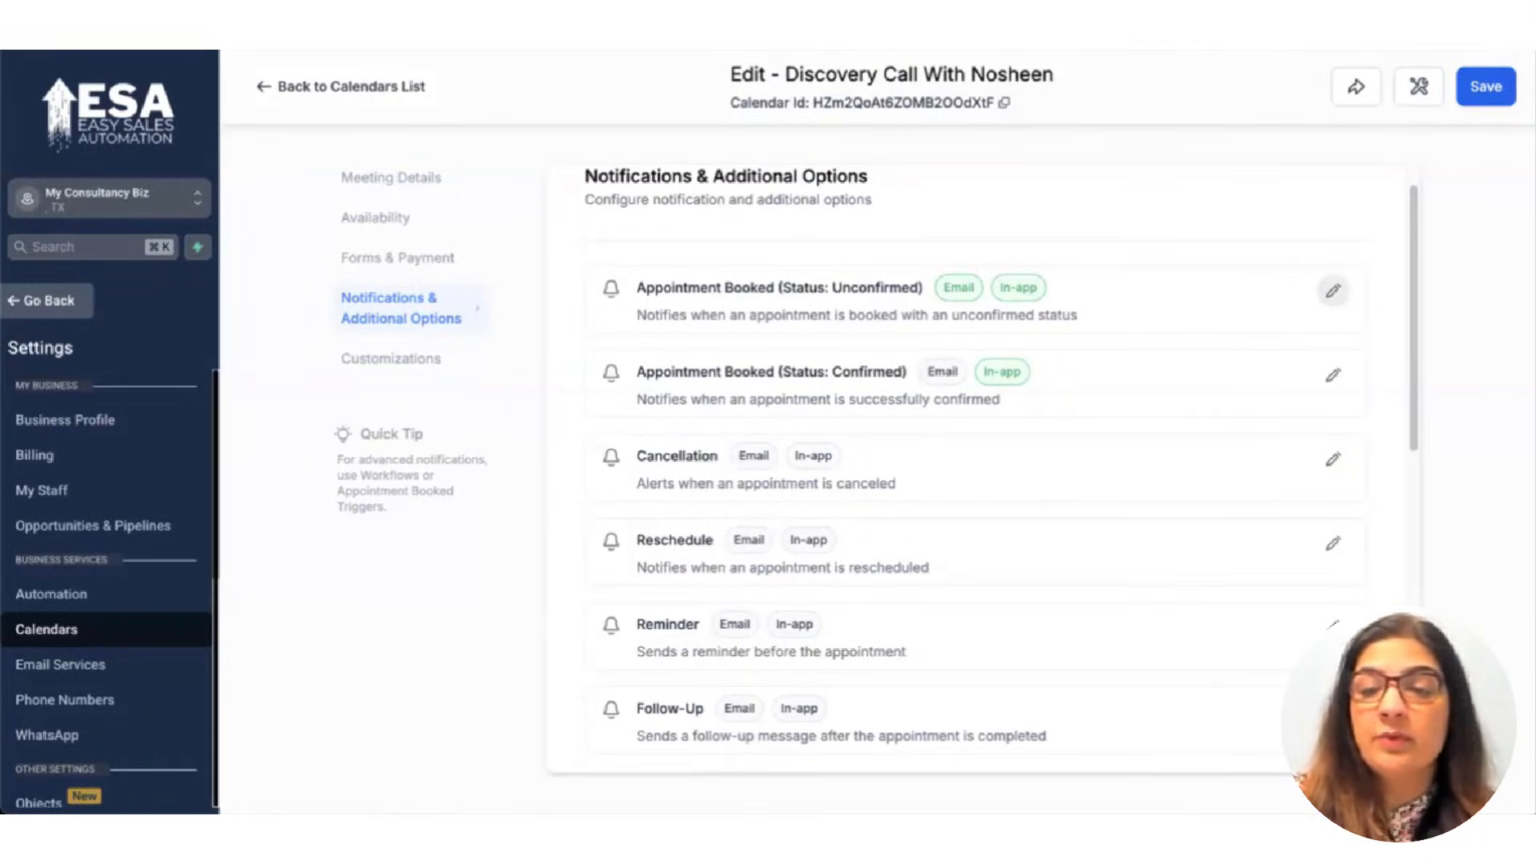
# Enable the reminder email for the contact only, without Assigned User or Additional Emails.
pyautogui.click(1332, 626)
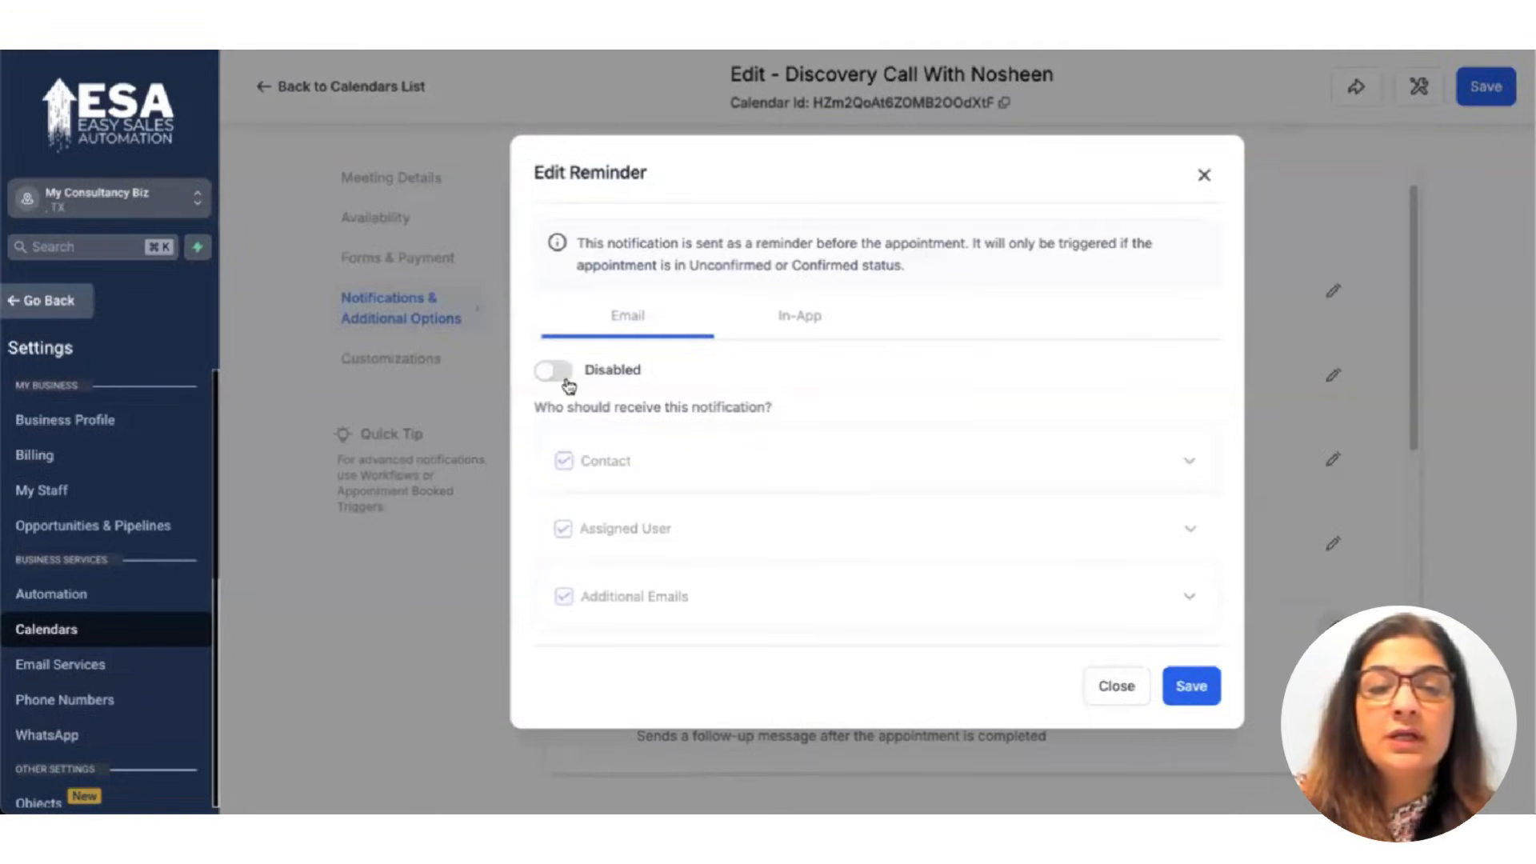
pyautogui.click(567, 382)
pyautogui.click(563, 529)
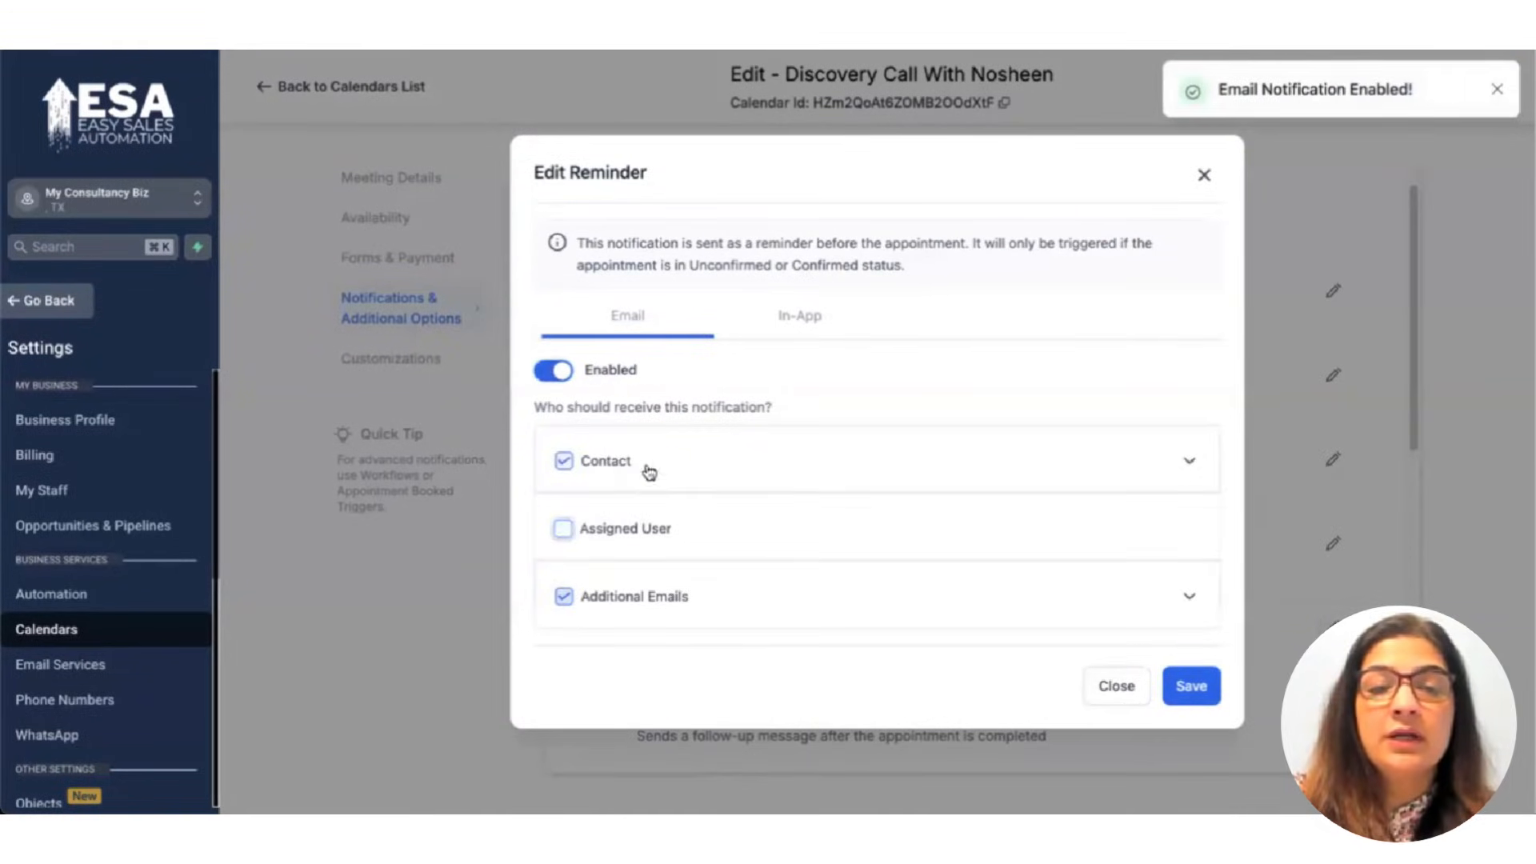
pyautogui.click(564, 596)
pyautogui.click(1111, 467)
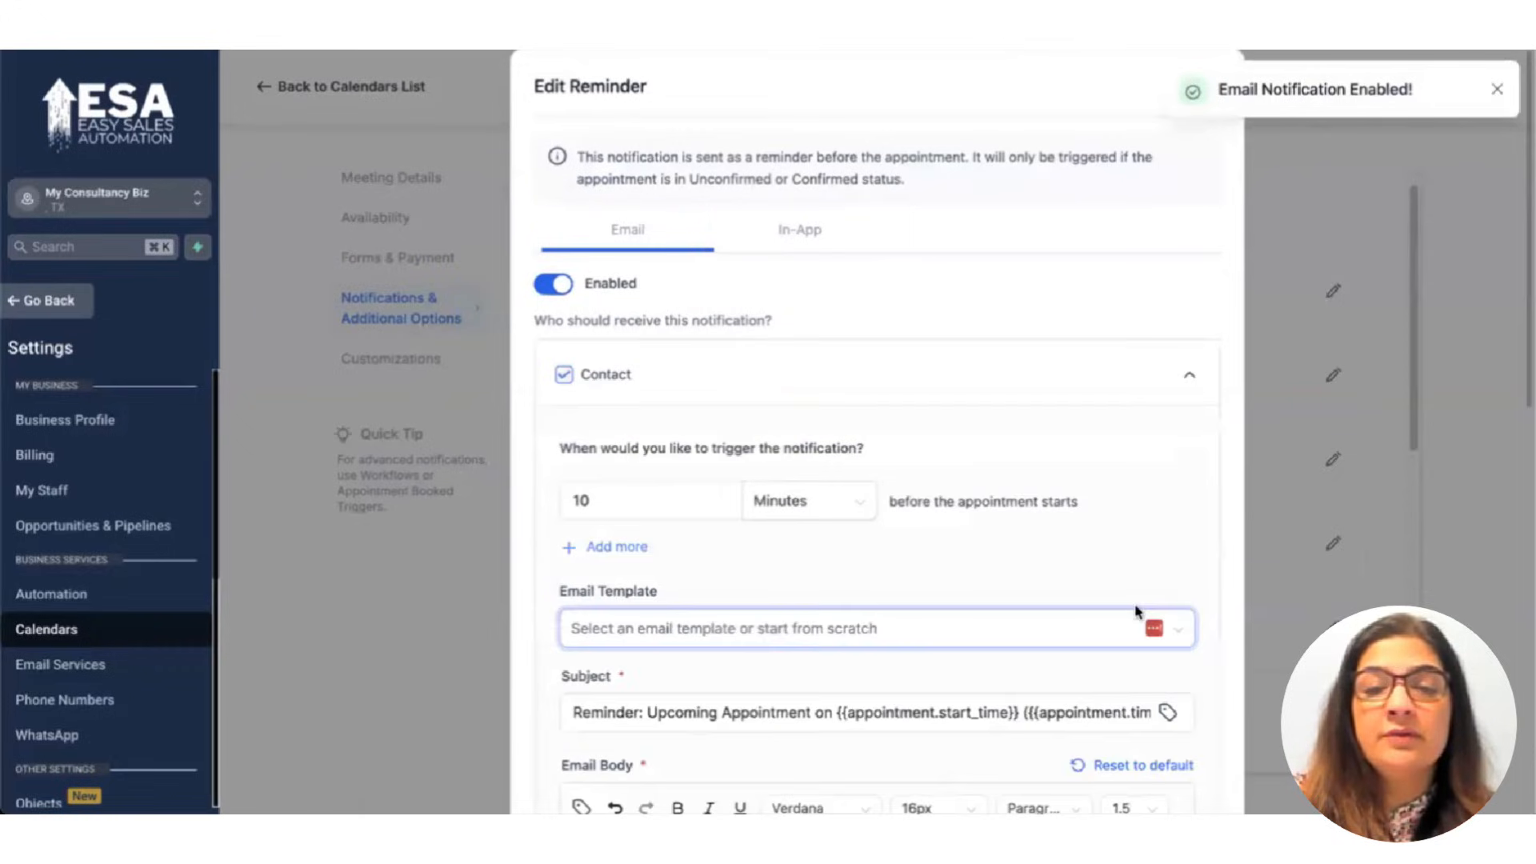
# Set the reminder to send 24 hours before the appointment.
pyautogui.scroll(-3, 696, 364)
pyautogui.doubleClick(578, 290)
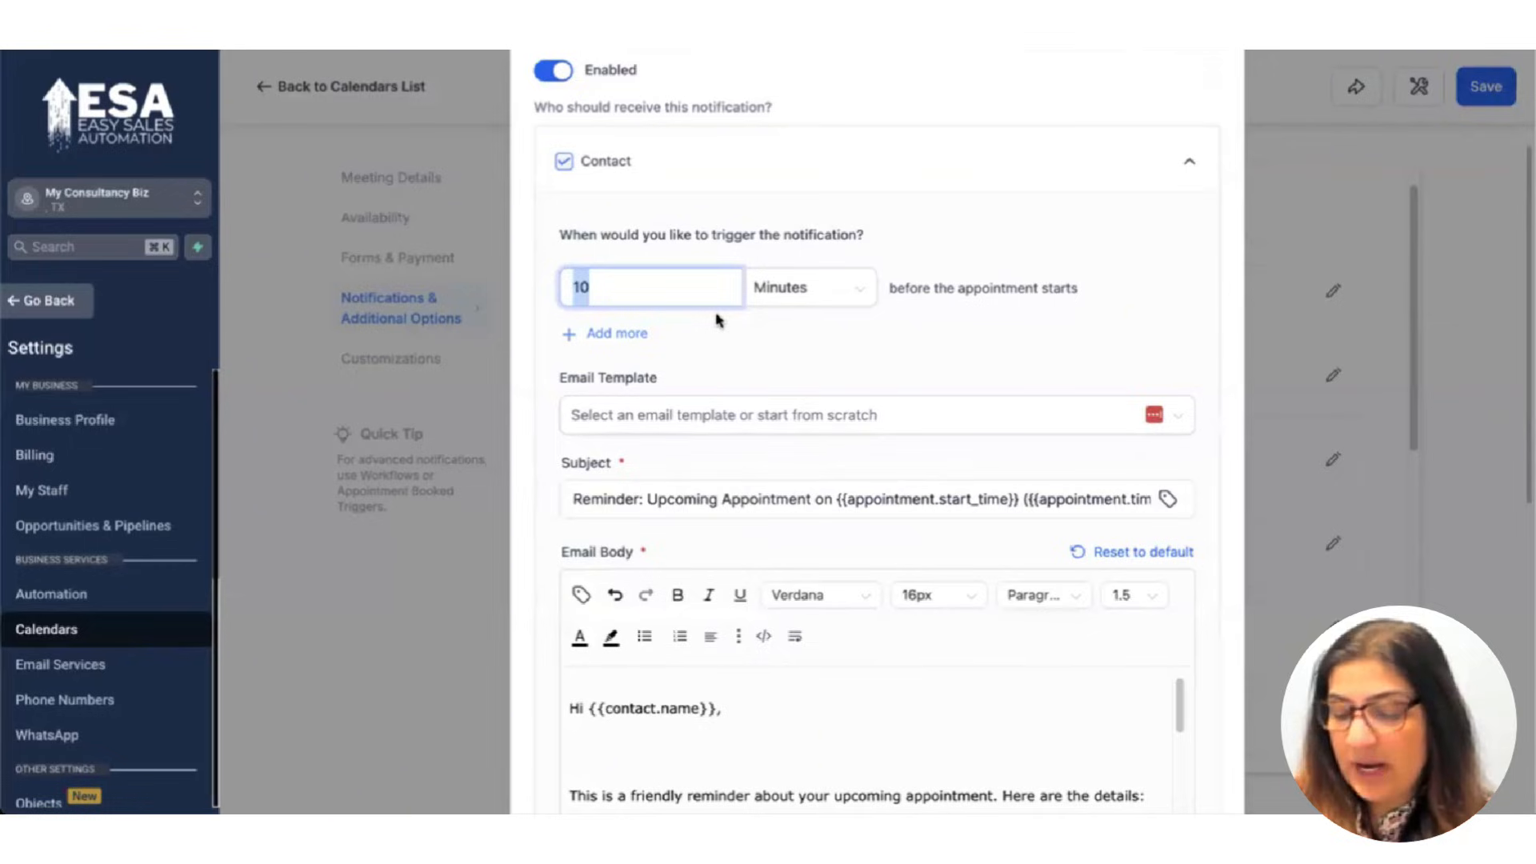
pyautogui.write('1')
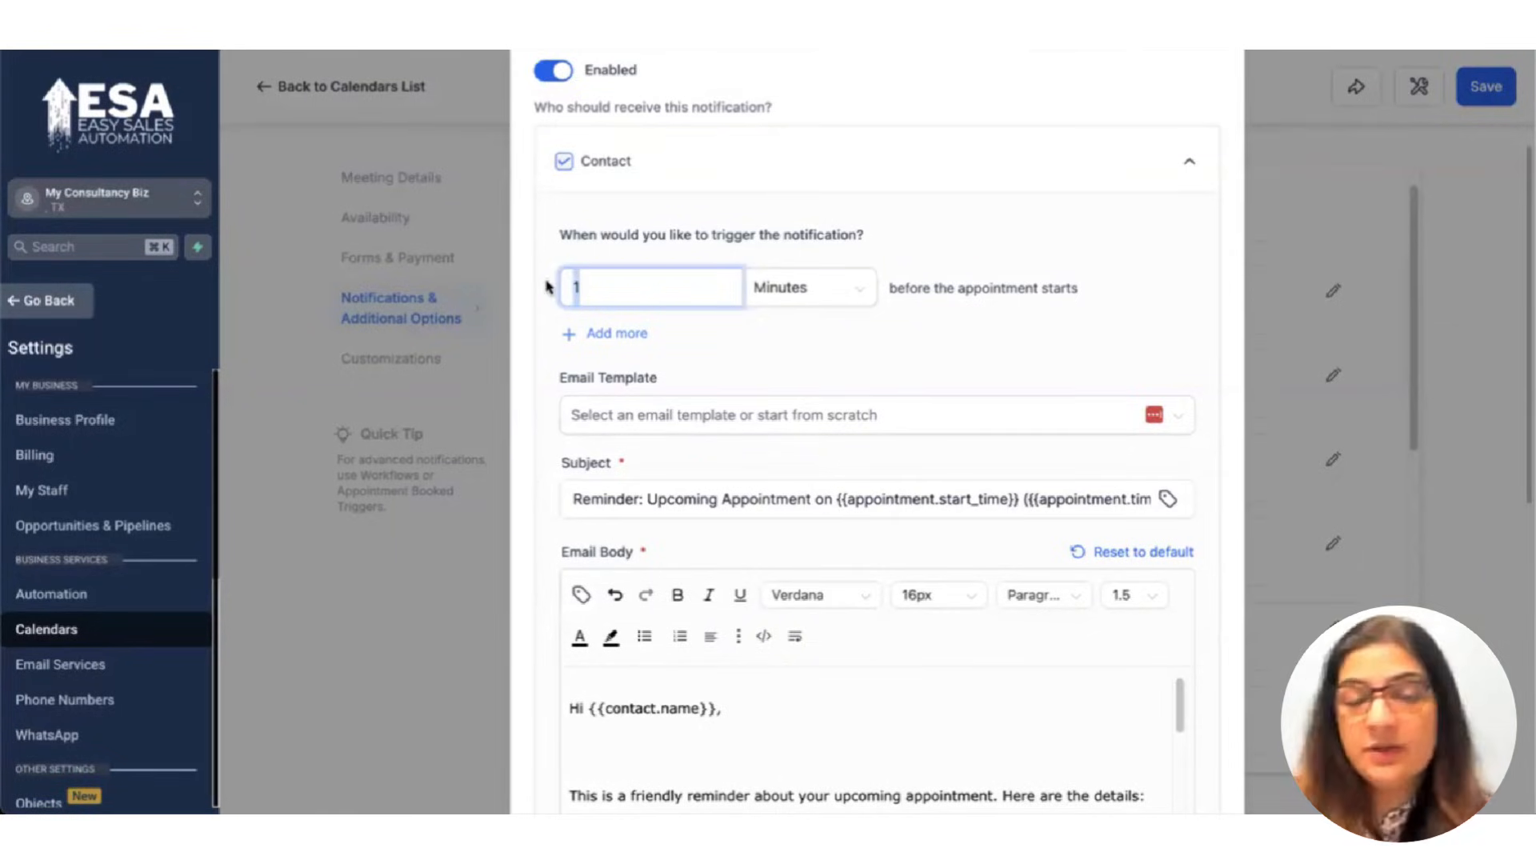
pyautogui.press('BackSpace')
pyautogui.write('24')
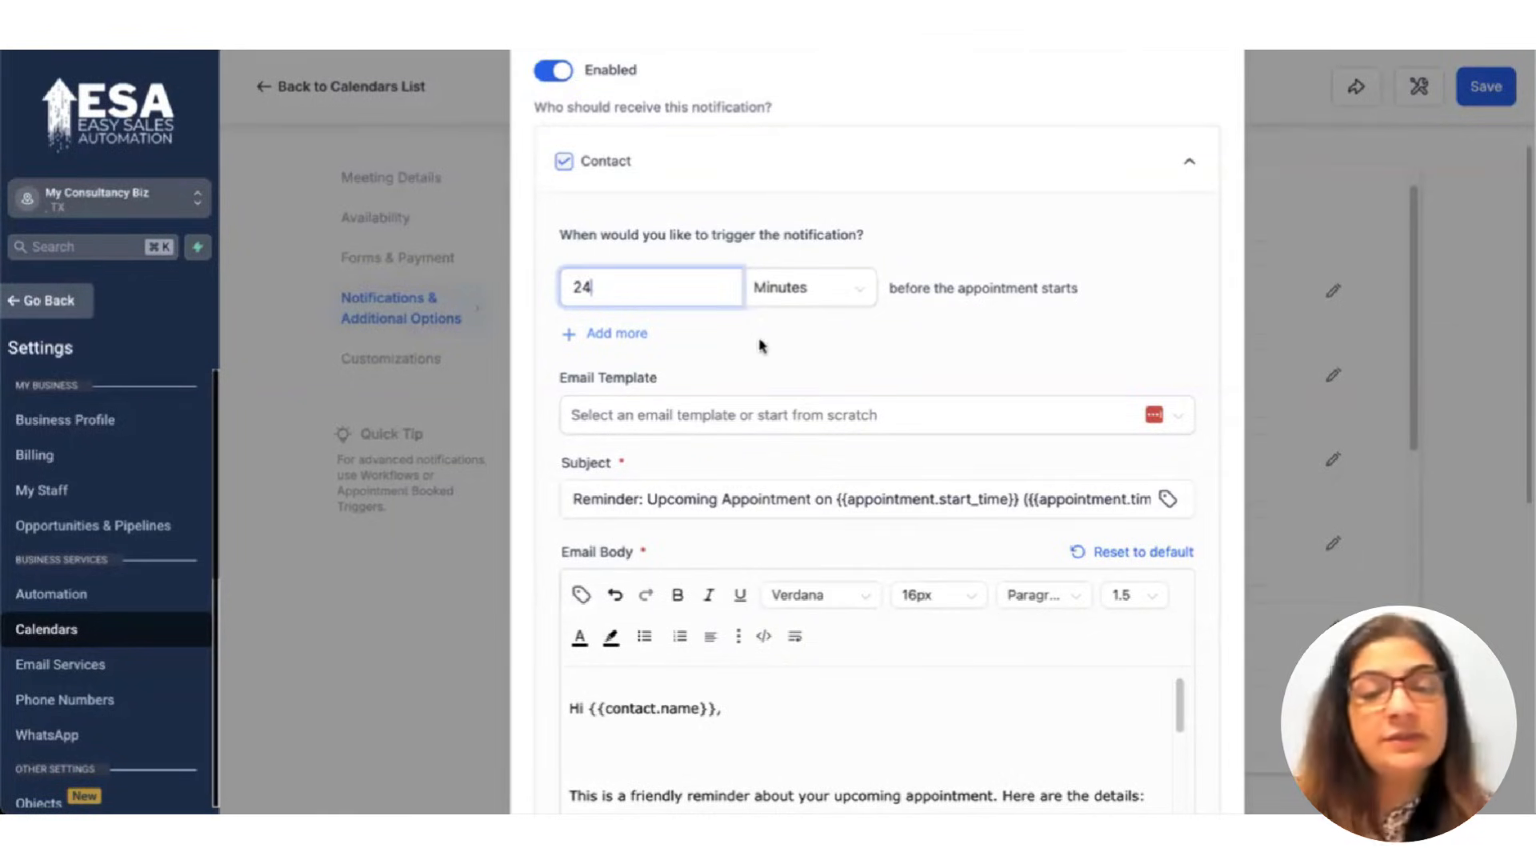
pyautogui.click(808, 294)
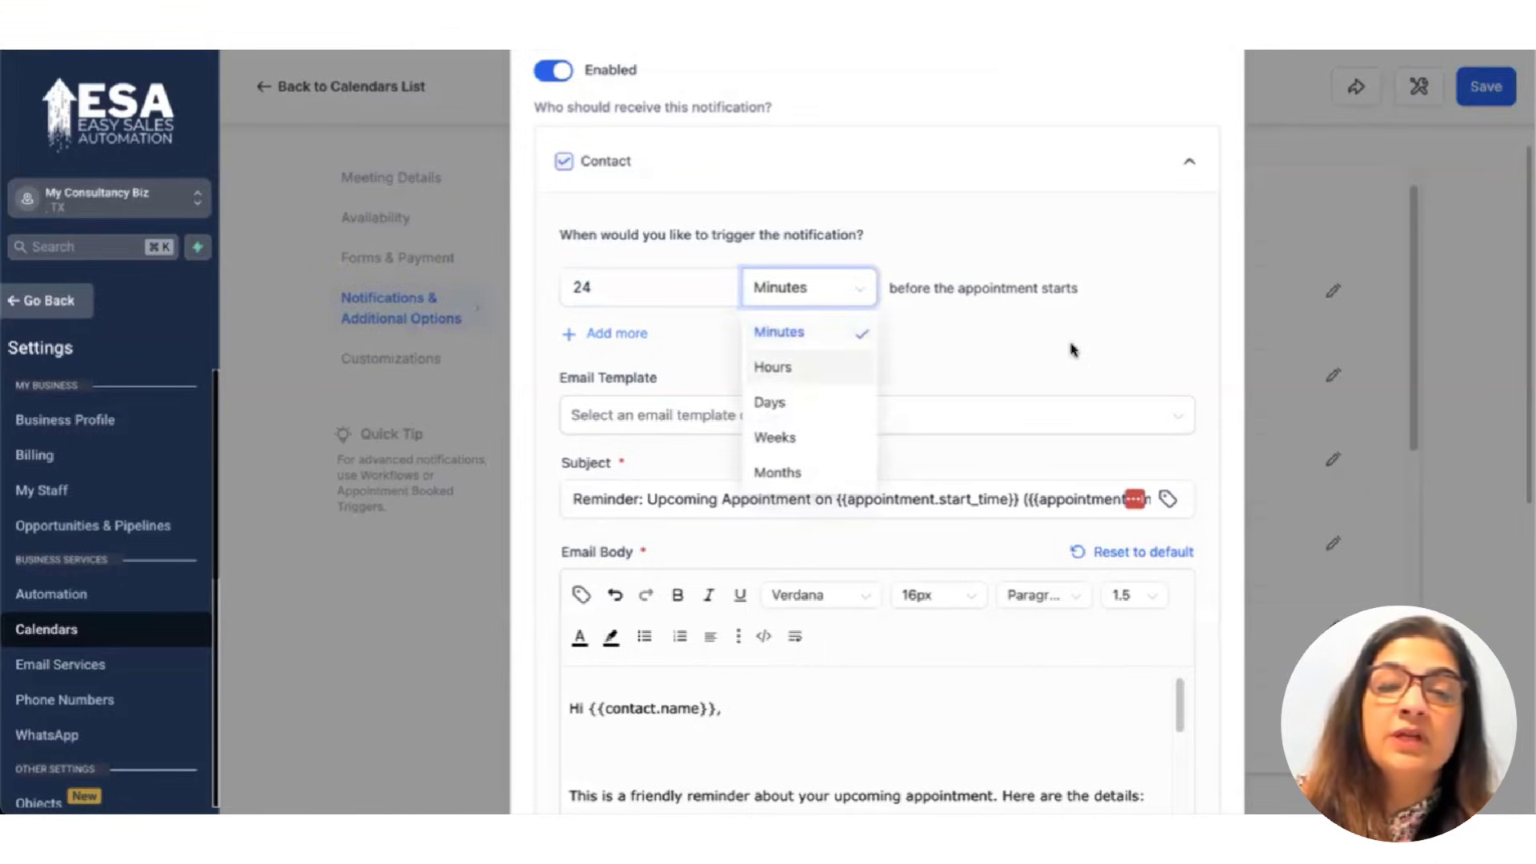
pyautogui.press('Return')
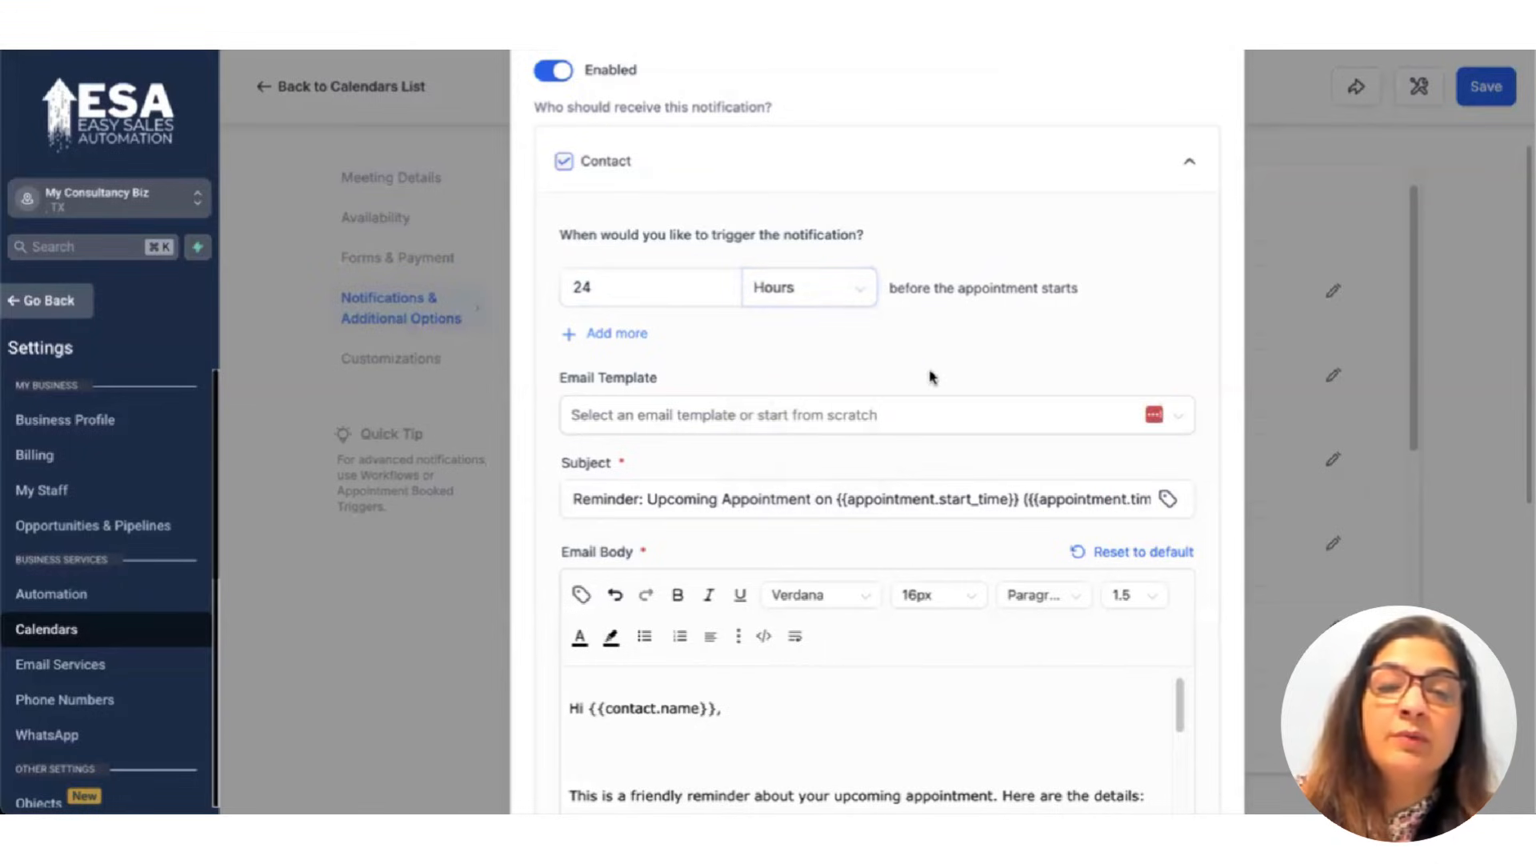
# Save the reminder notification and close the Edit Reminder modal.
pyautogui.scroll(-2, 933, 370)
pyautogui.click(700, 337)
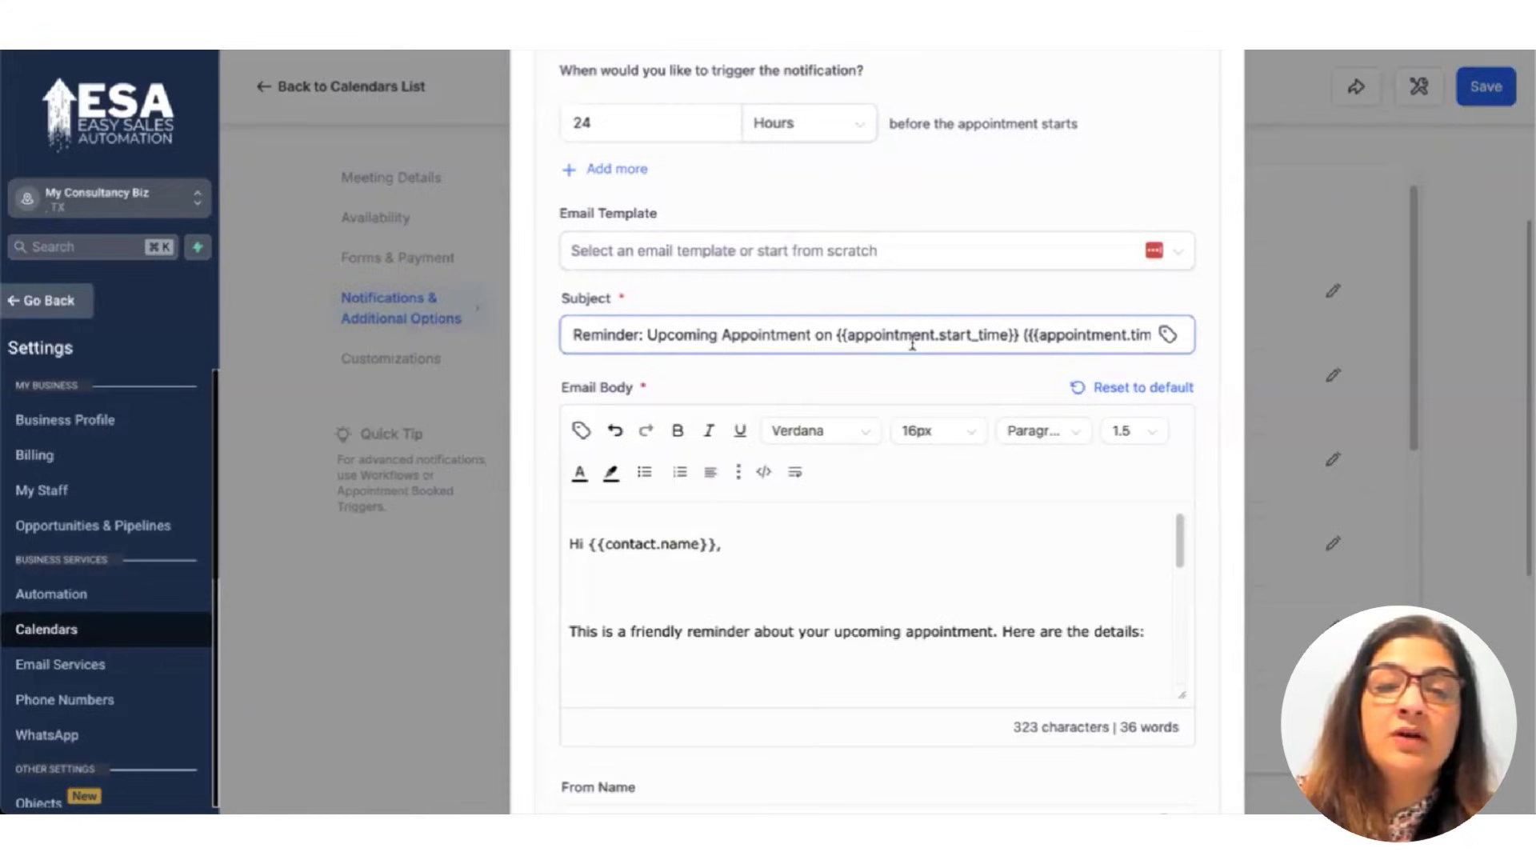
pyautogui.scroll(-3, 823, 435)
pyautogui.scroll(-2, 720, 380)
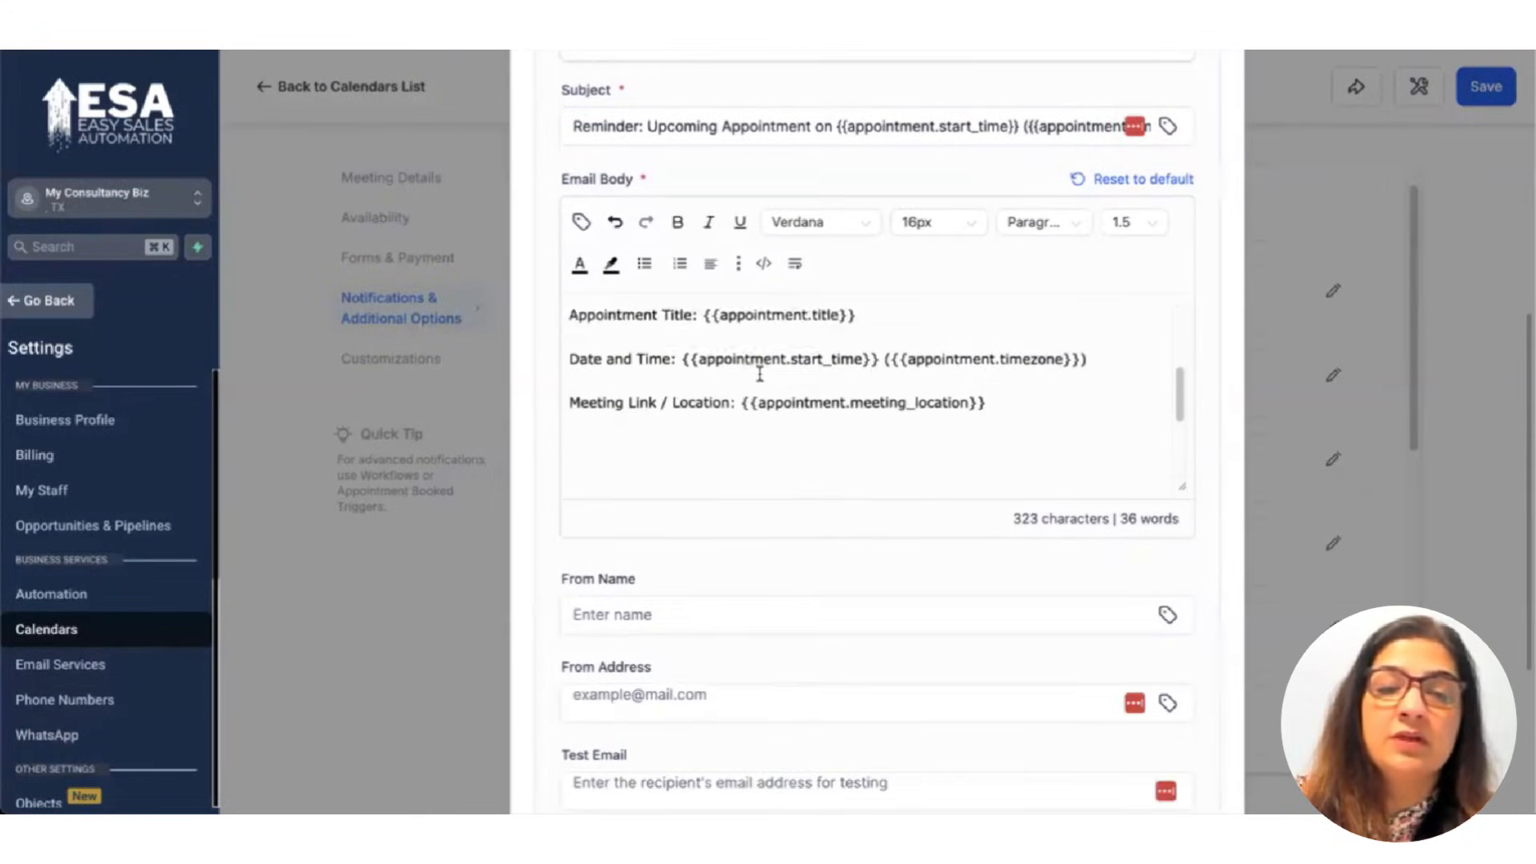
pyautogui.scroll(-1, 756, 392)
pyautogui.scroll(-2, 762, 409)
pyautogui.scroll(-4, 1025, 566)
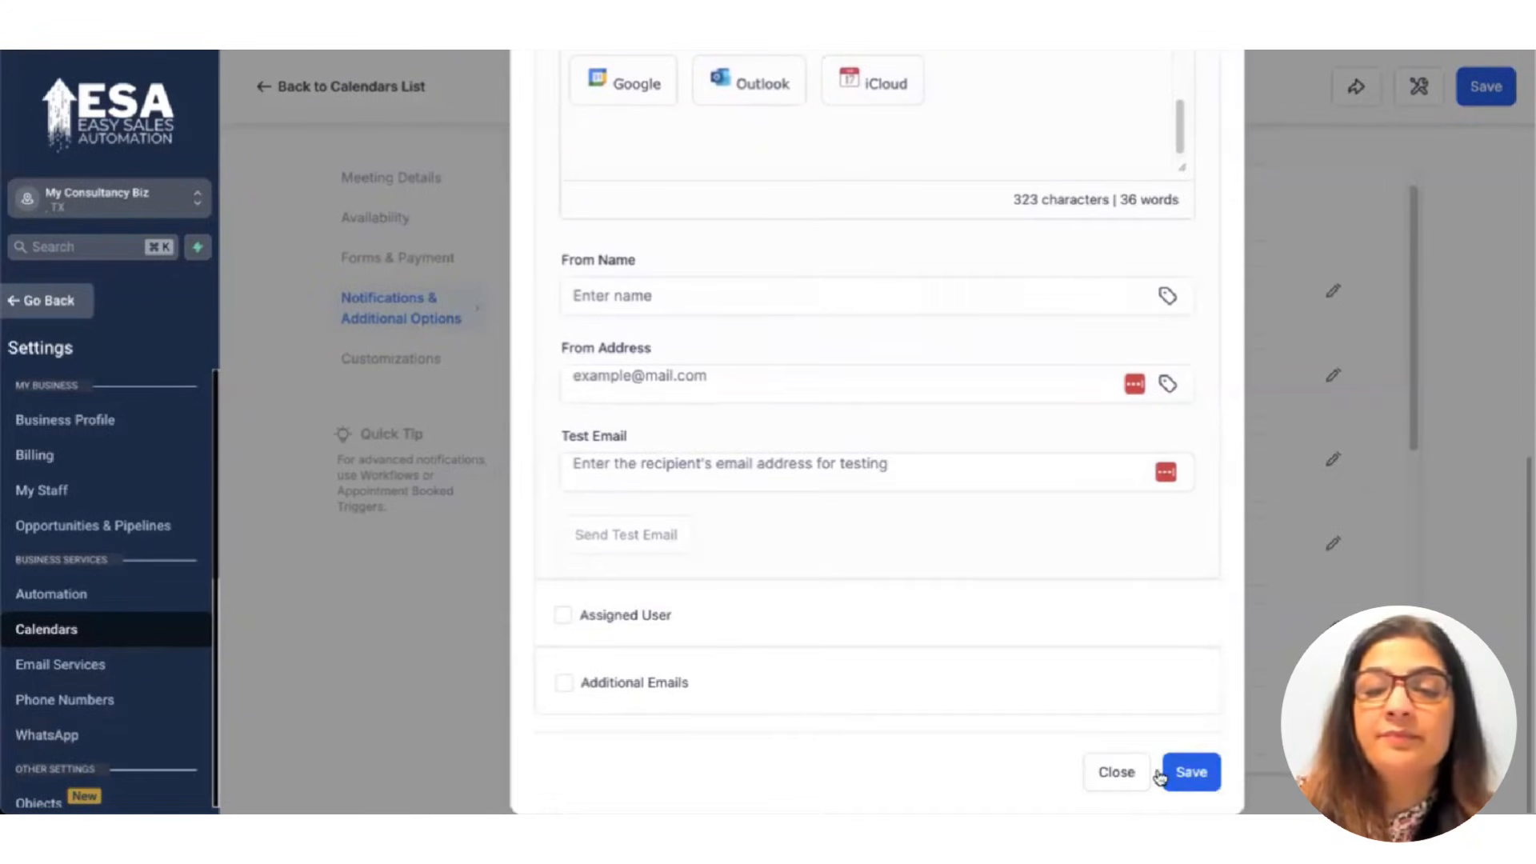
pyautogui.click(1191, 772)
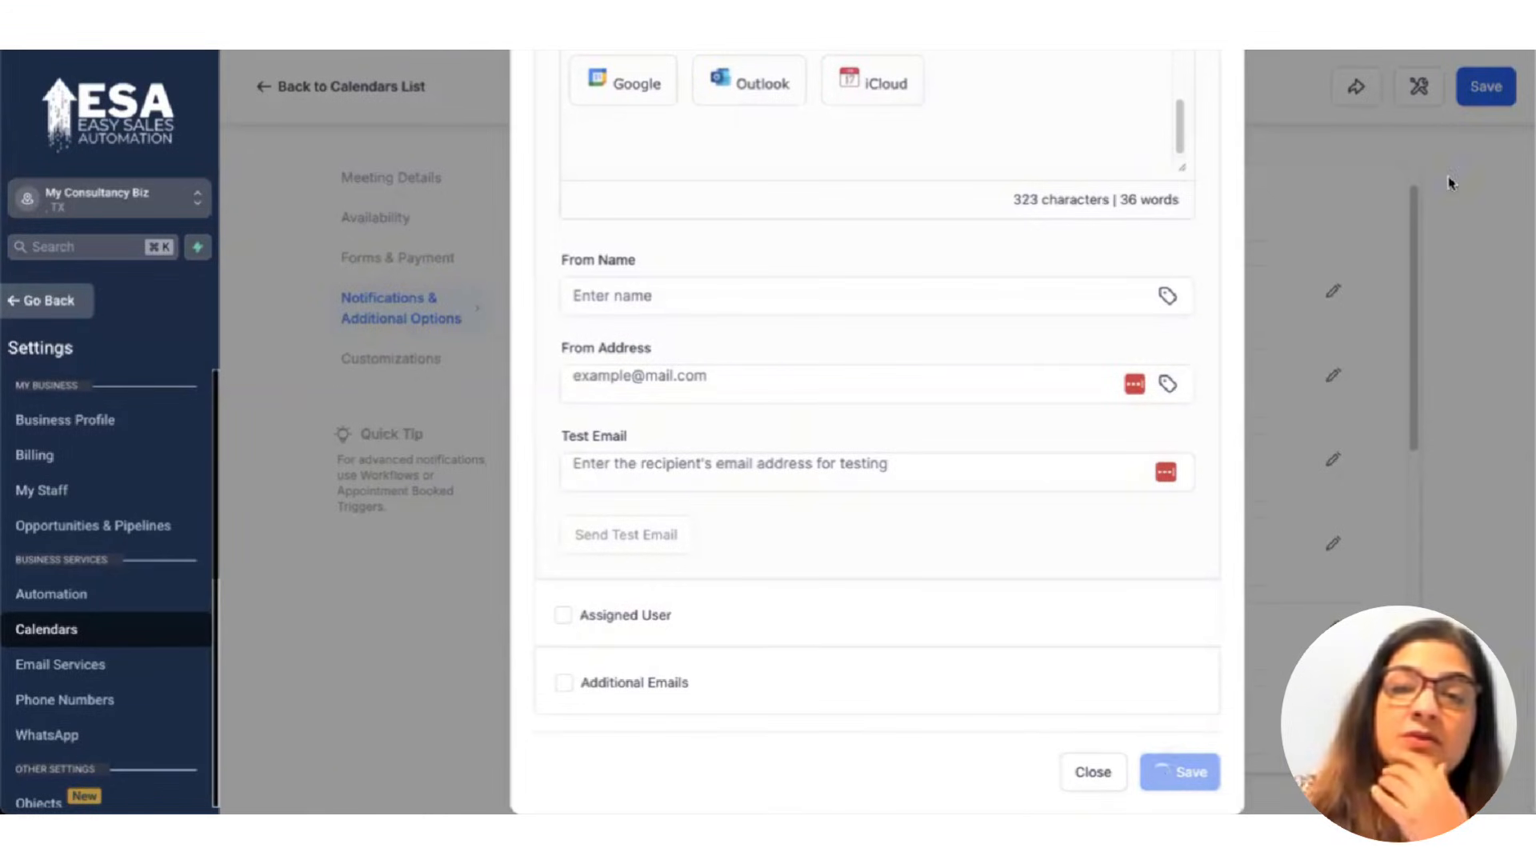
pyautogui.scroll(1, 1096, 228)
pyautogui.scroll(10, 1100, 226)
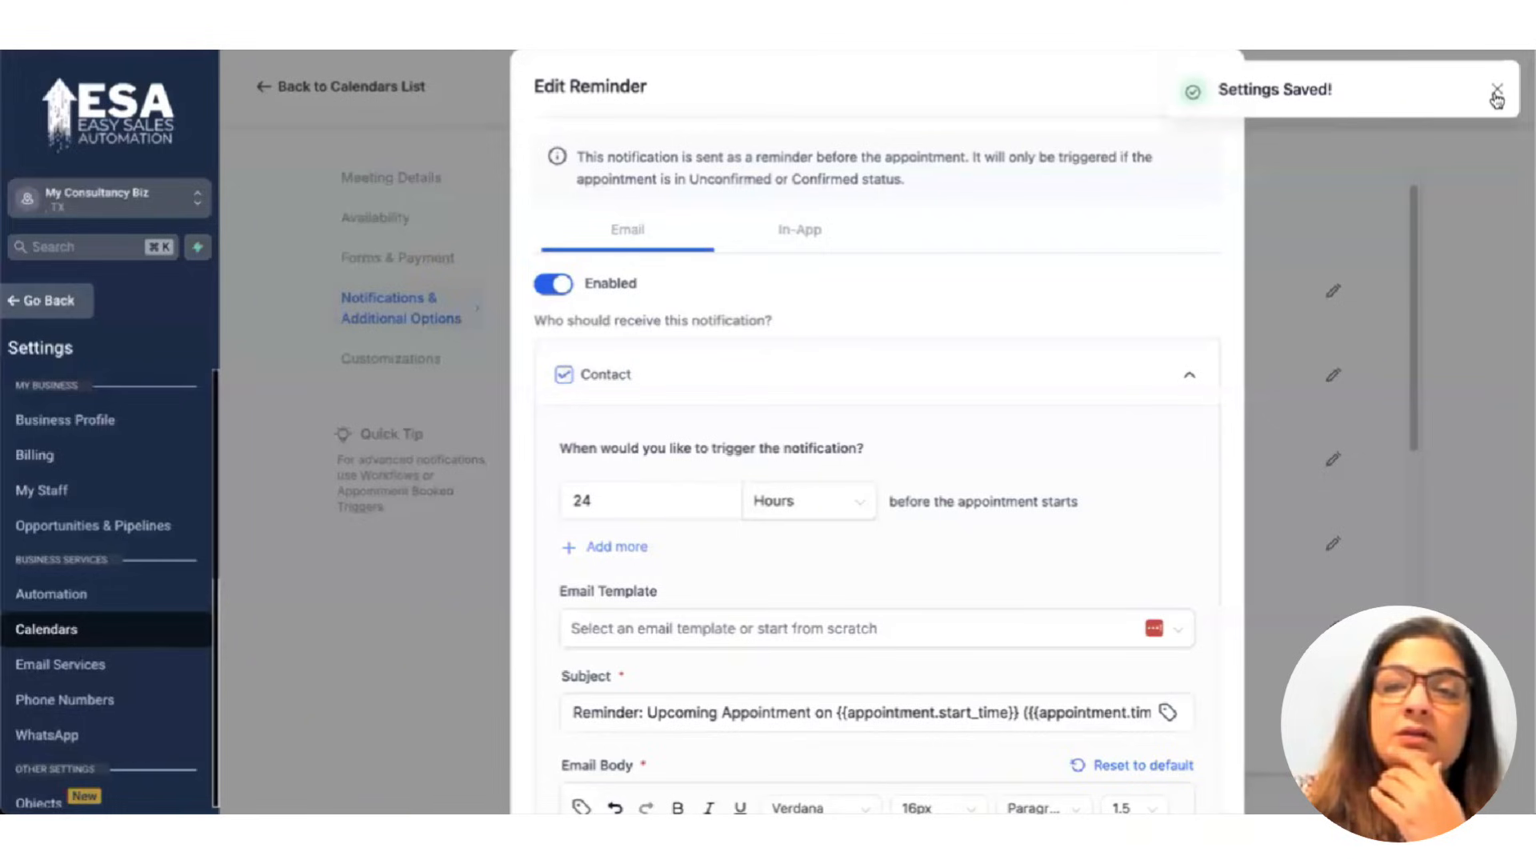
pyautogui.click(1198, 103)
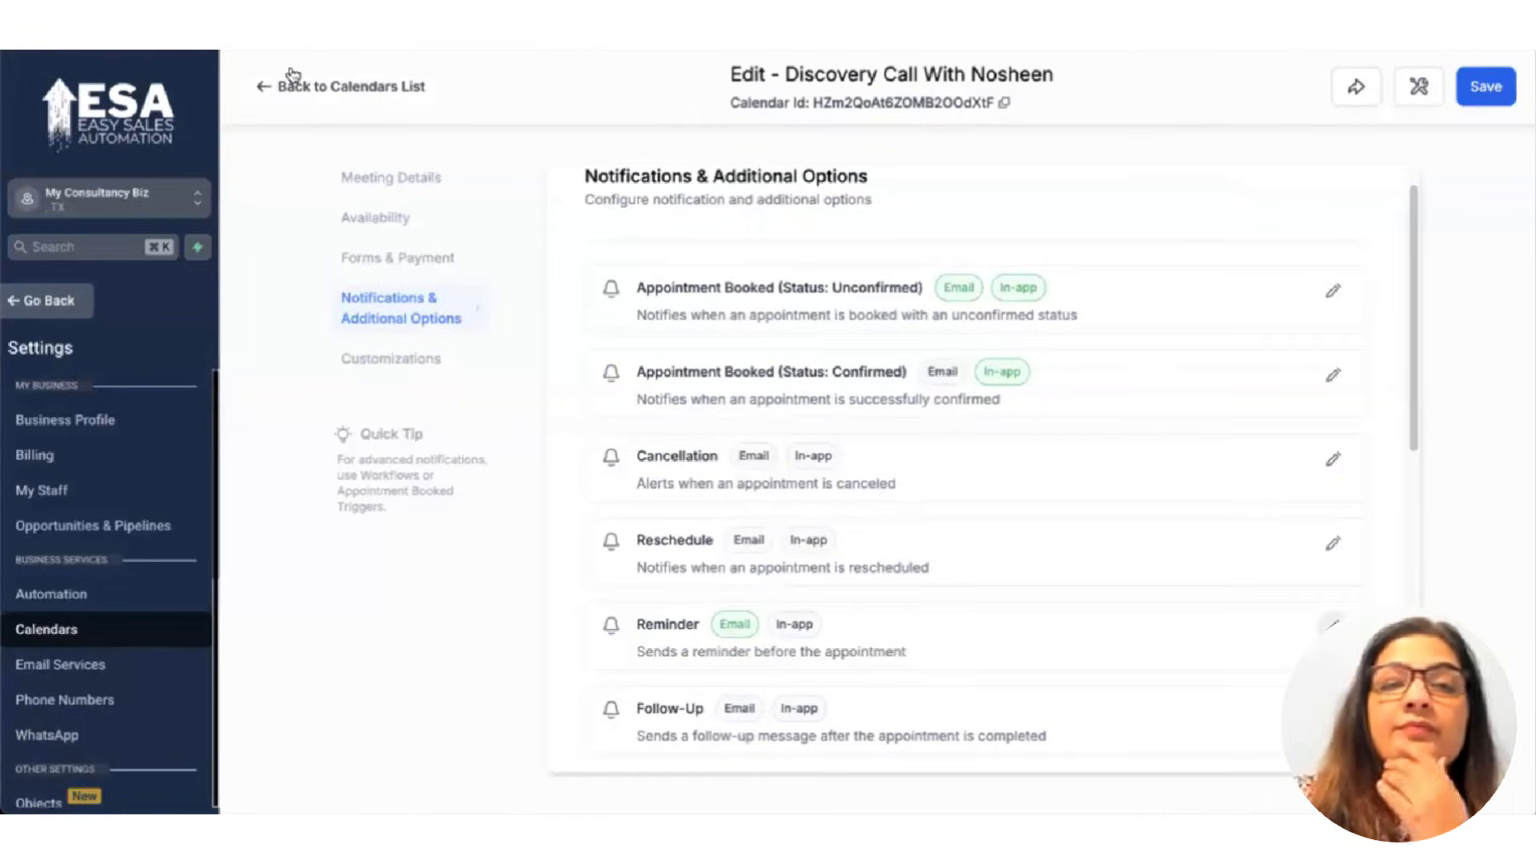
# Go back to the Calendars list to find the Discovery Call calendar.
pyautogui.click(1490, 88)
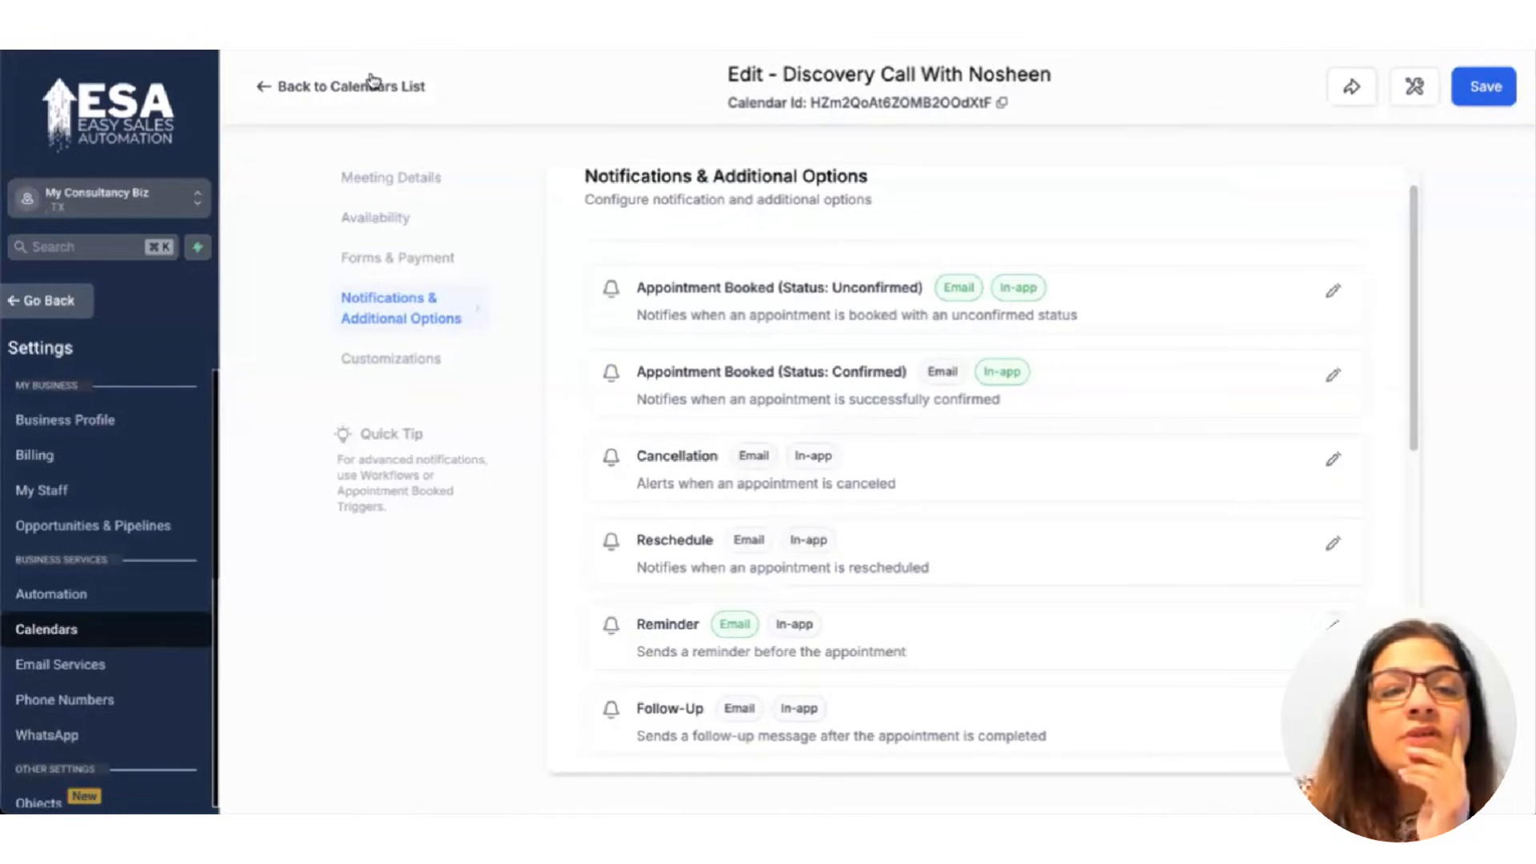
pyautogui.click(1331, 90)
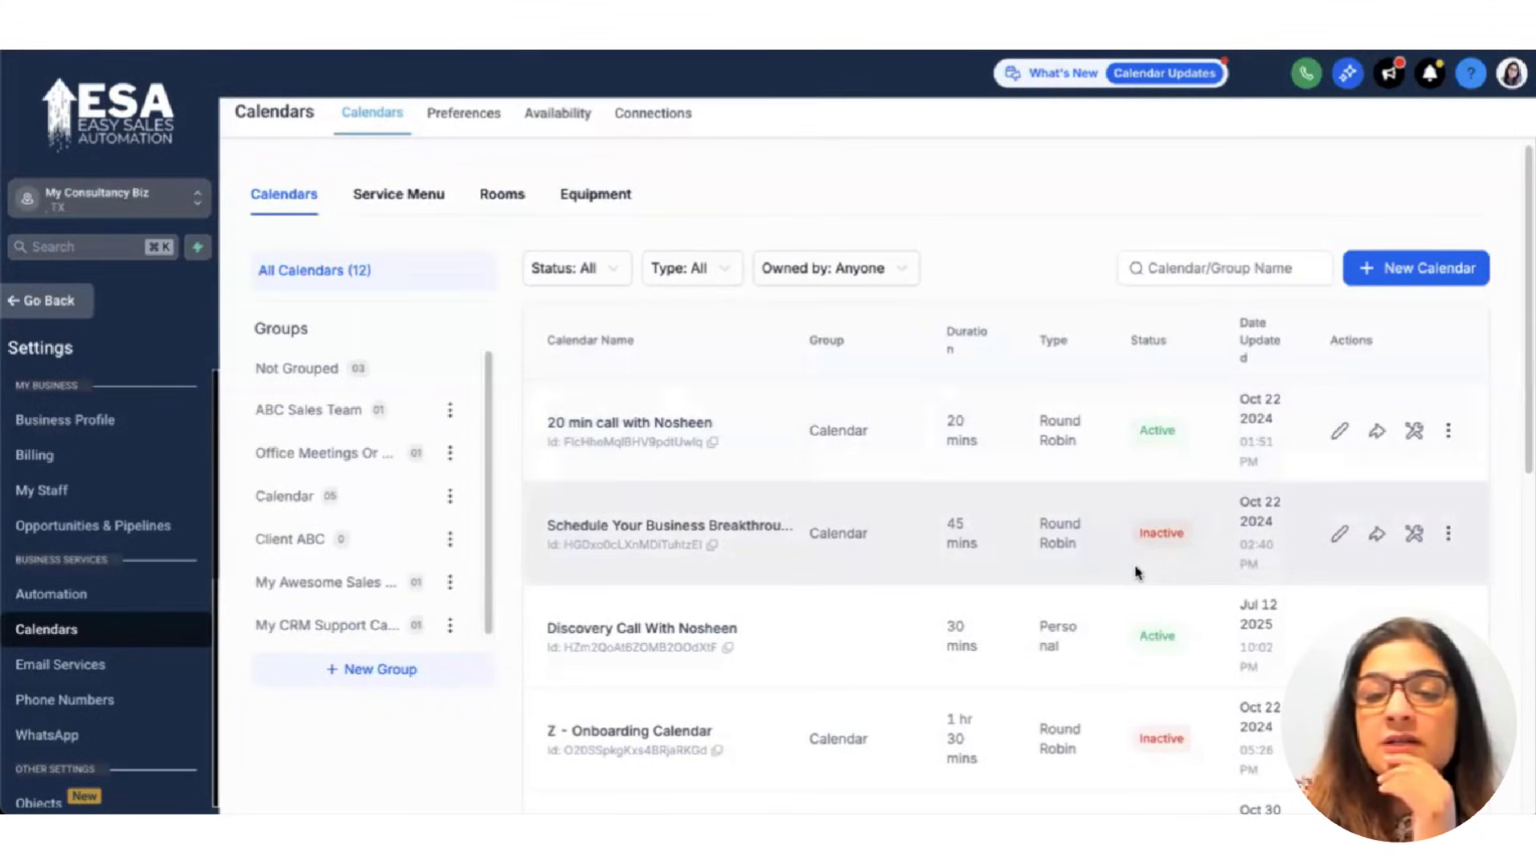
pyautogui.scroll(-1, 605, 584)
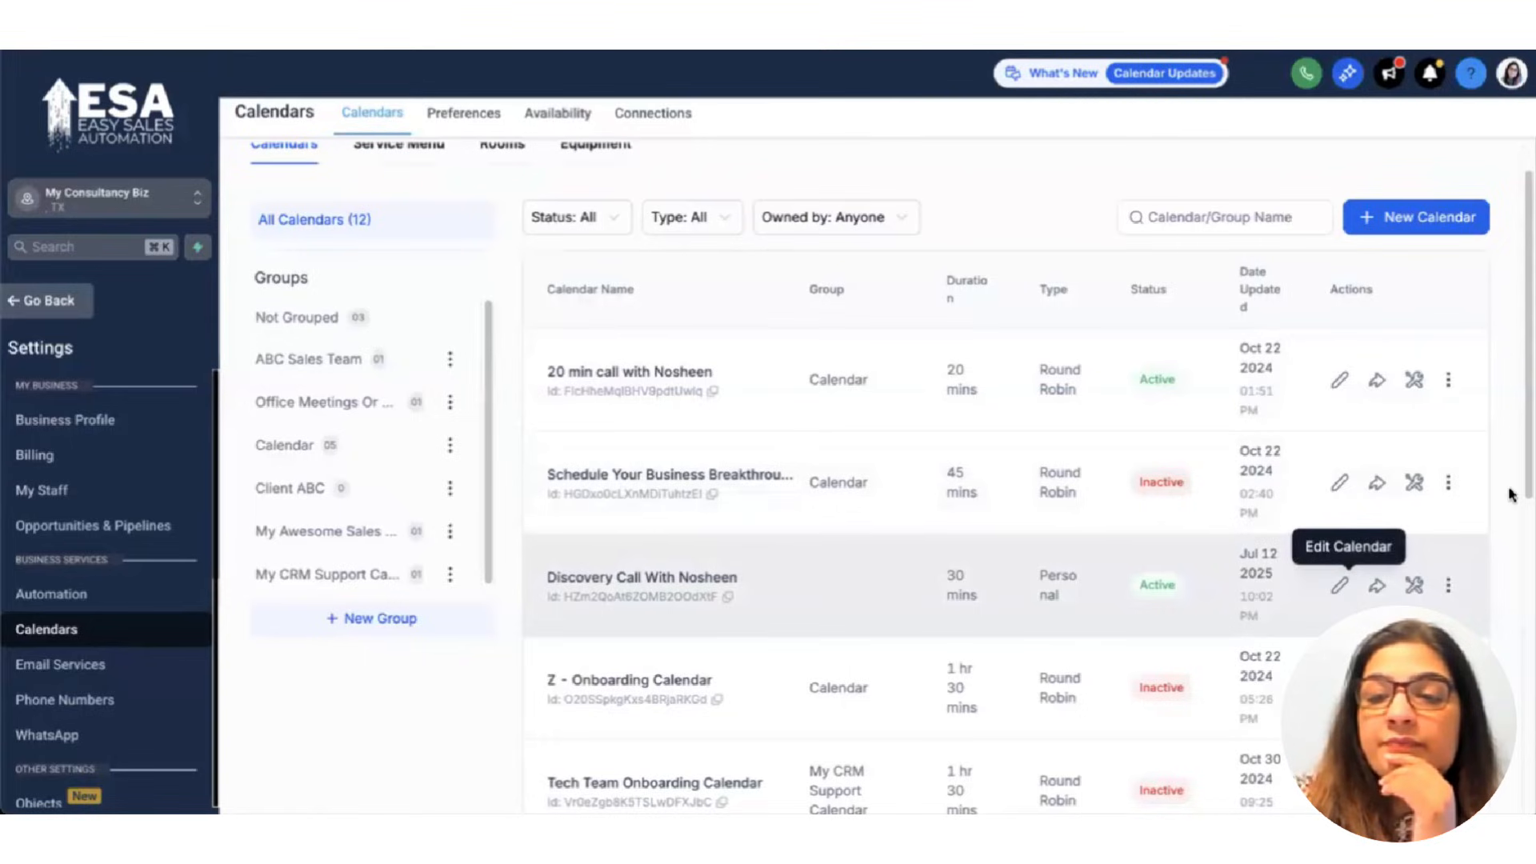
# Copy the Discovery Call calendar's scheduling link and duplicate the browser tab.
pyautogui.click(1377, 586)
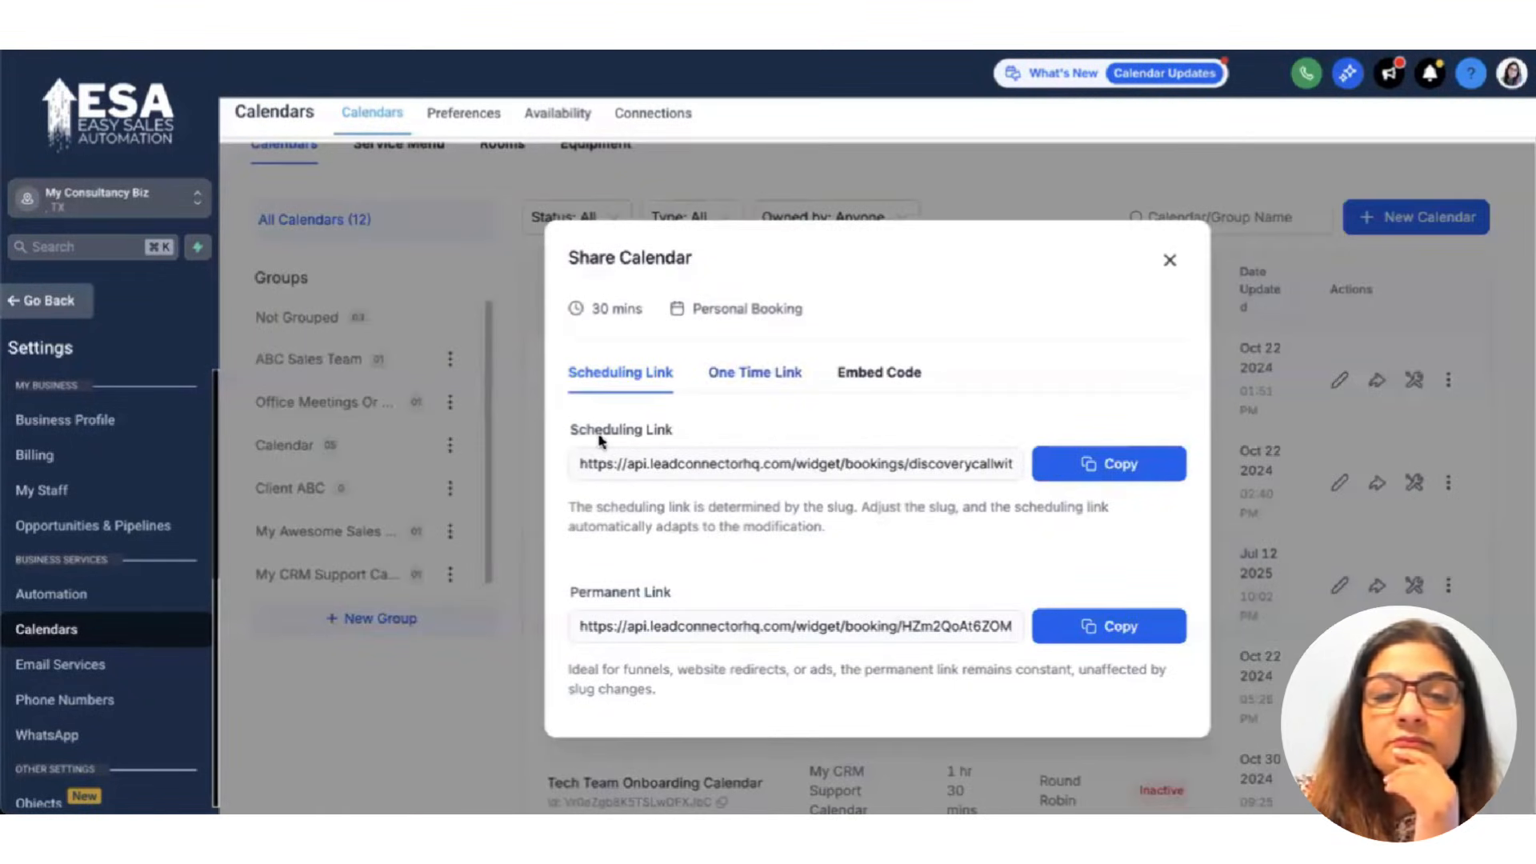
pyautogui.click(1101, 469)
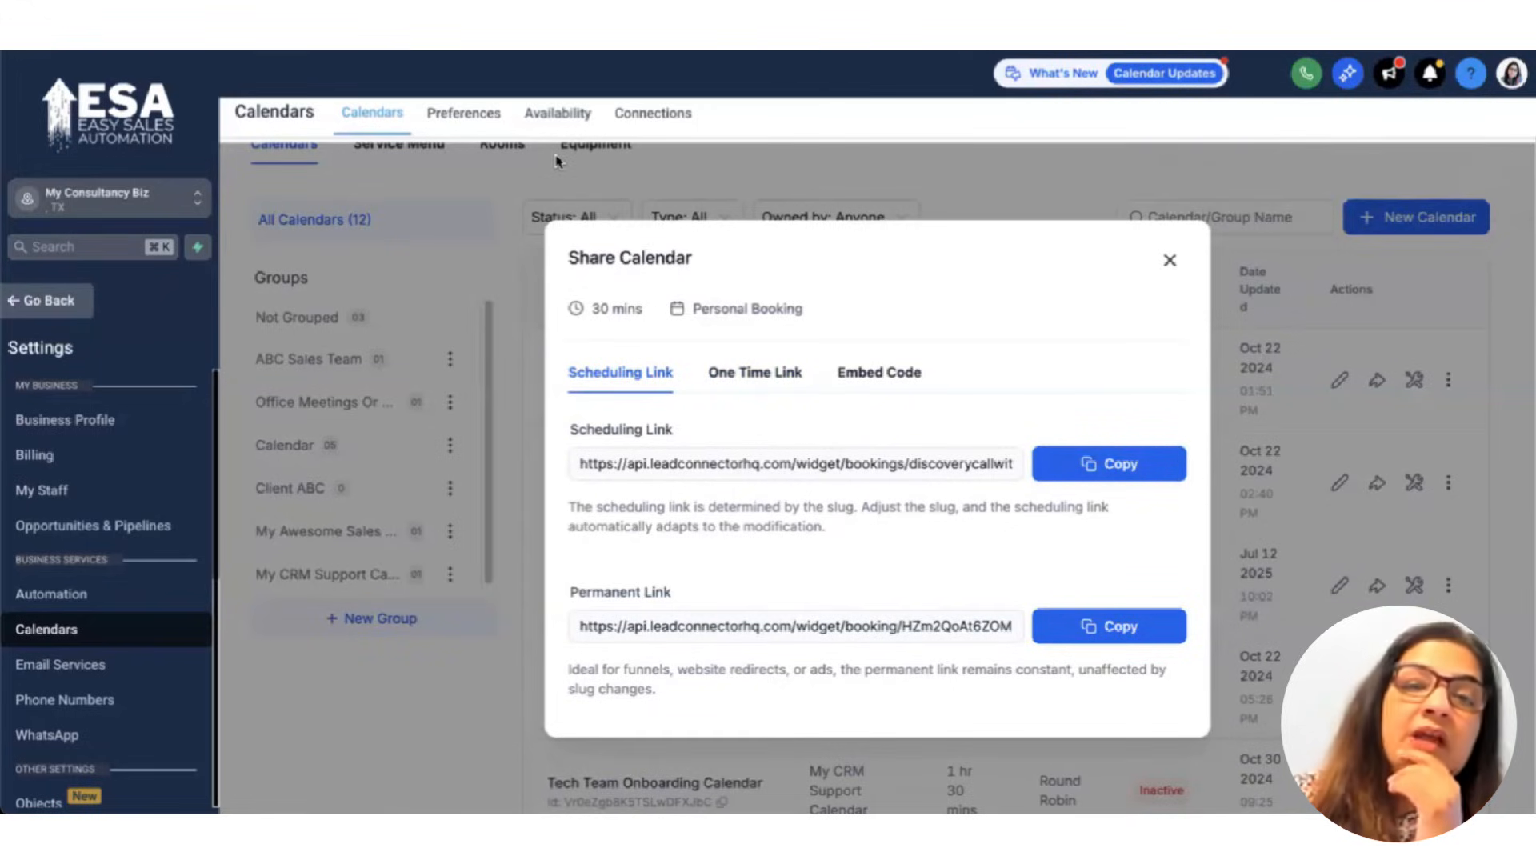
pyautogui.rightClick(401, 8)
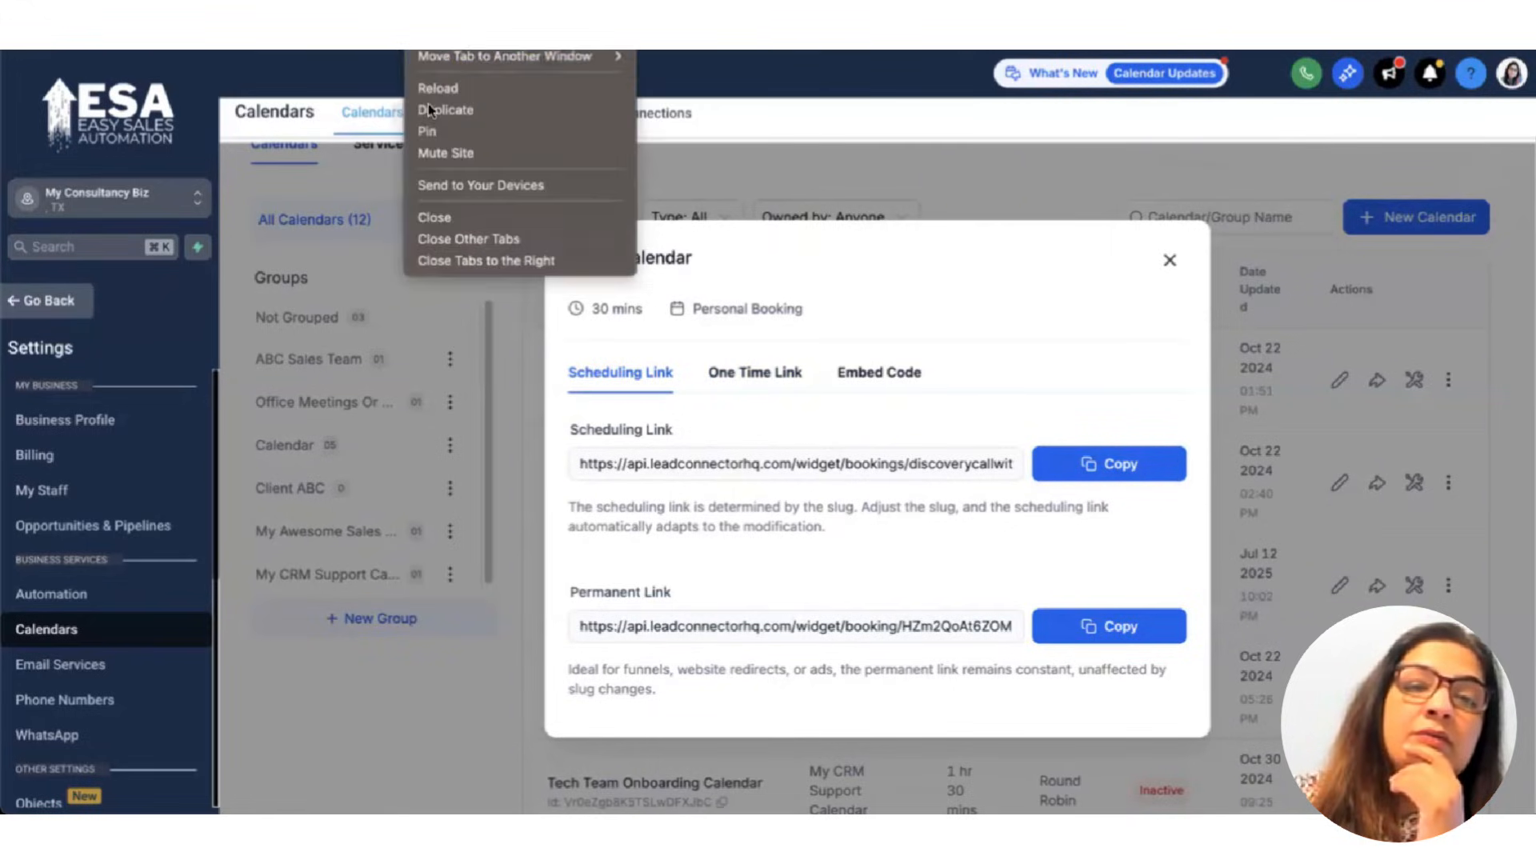
pyautogui.click(430, 110)
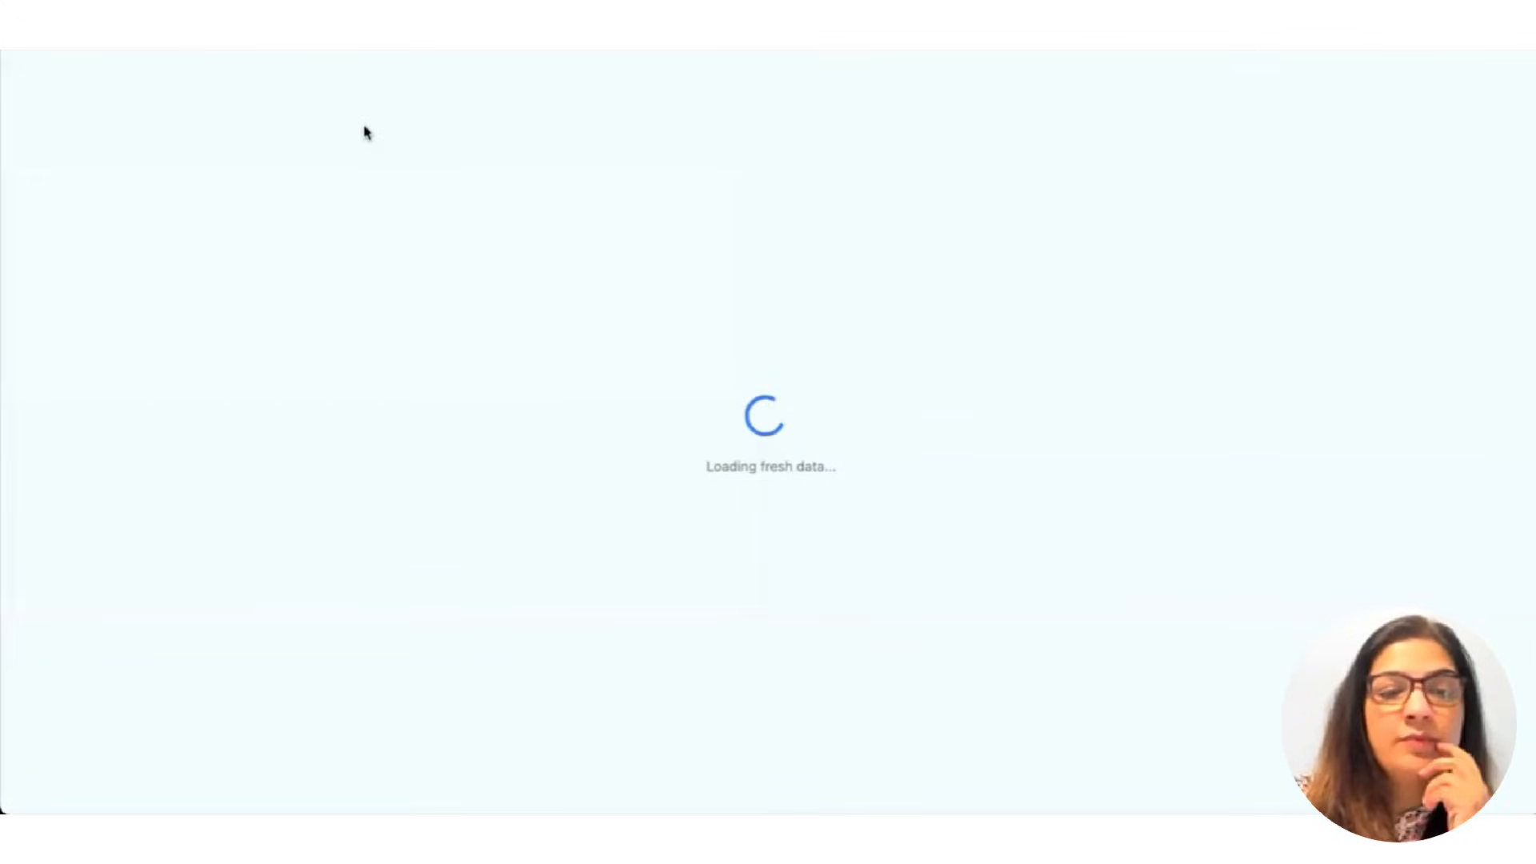
# Open the Welcome email 1 template from Marketing > Emails > Templates.
pyautogui.click(49, 304)
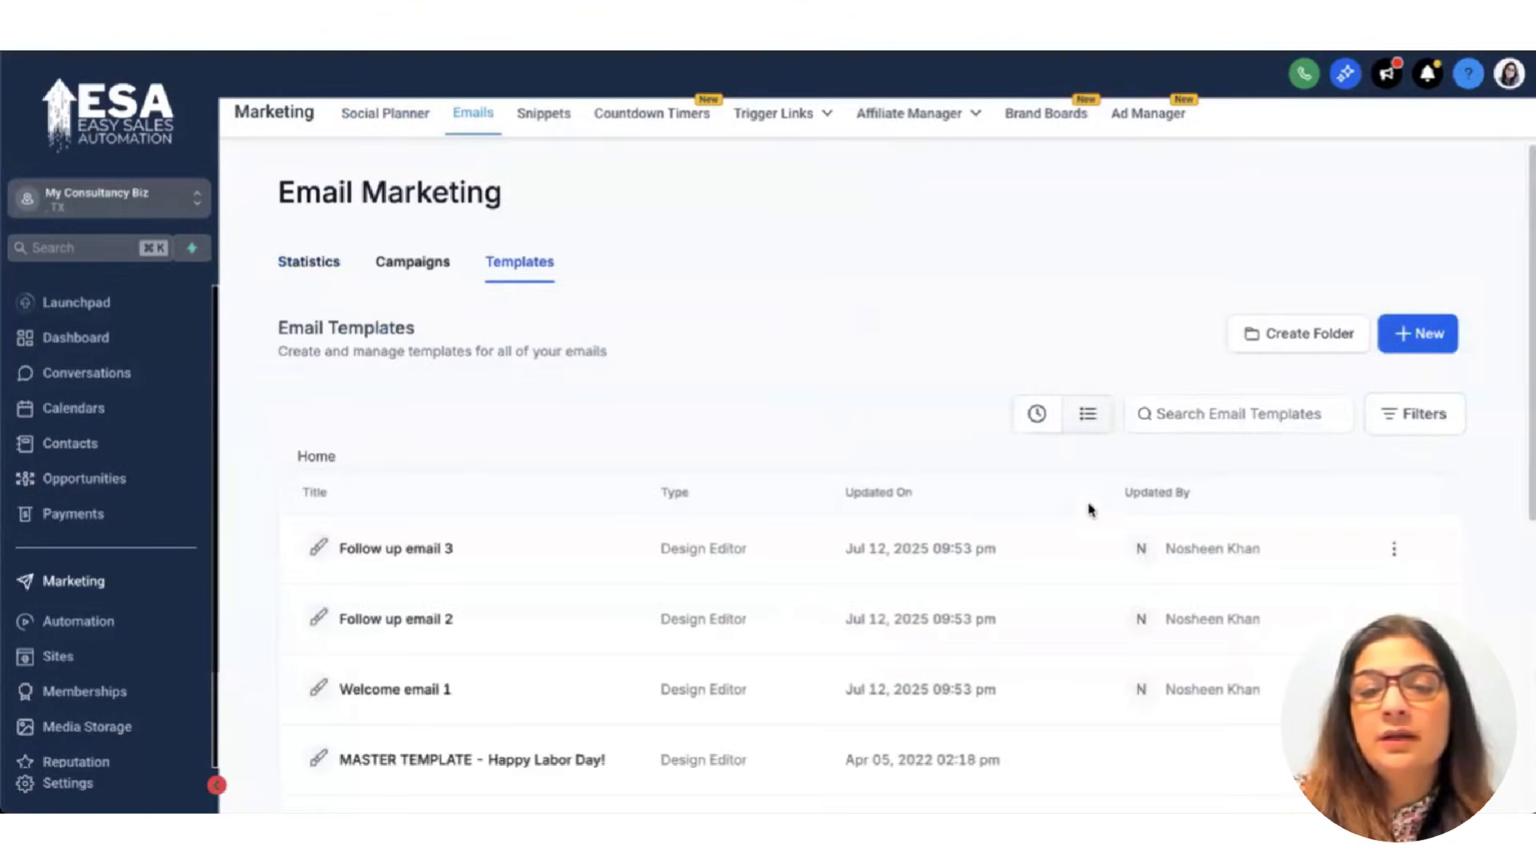
pyautogui.scroll(-1, 460, 622)
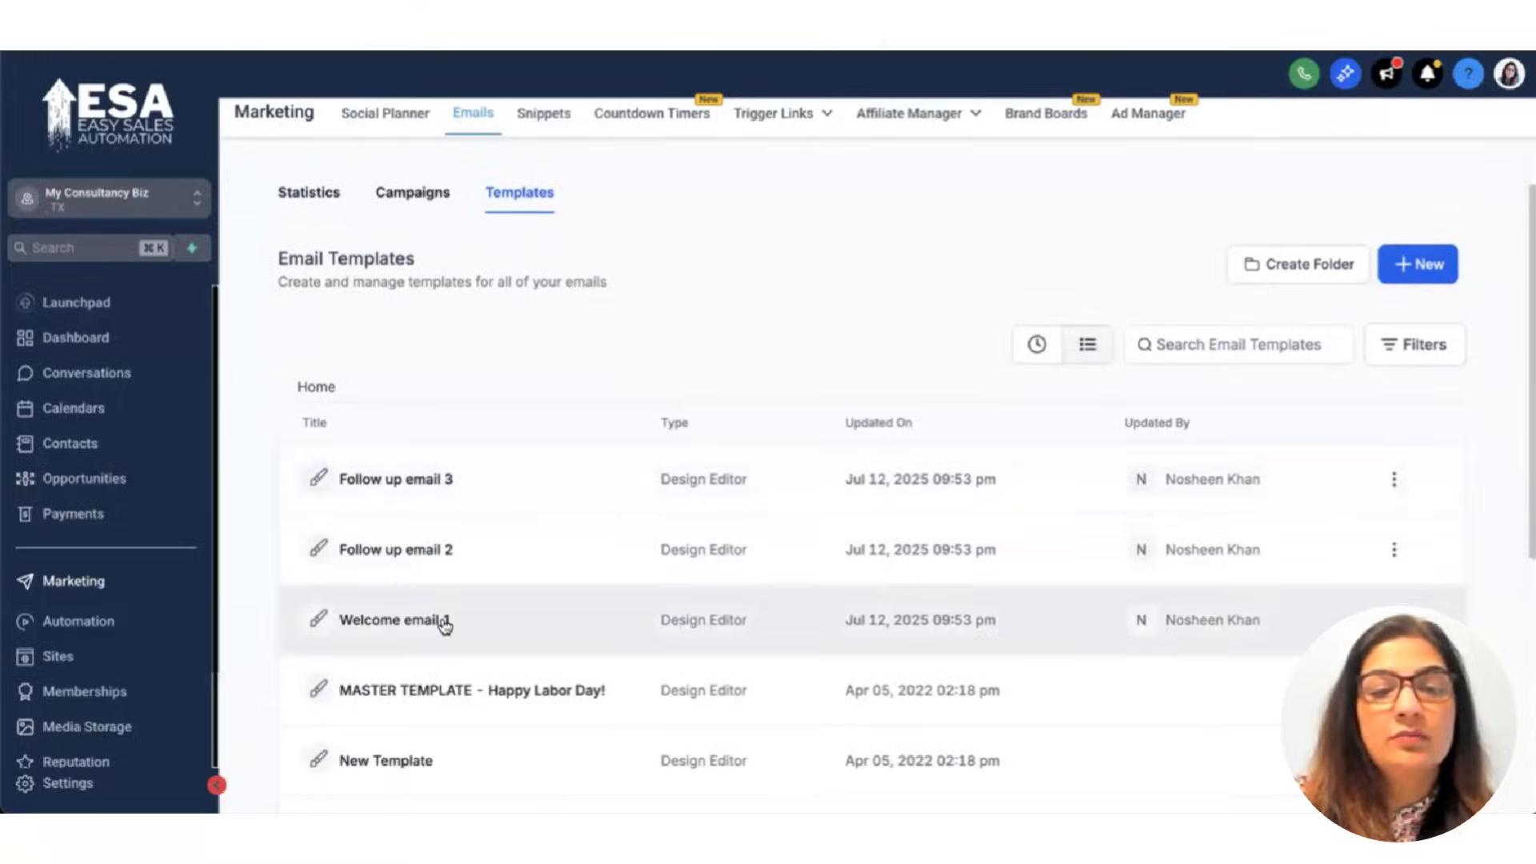
pyautogui.click(432, 560)
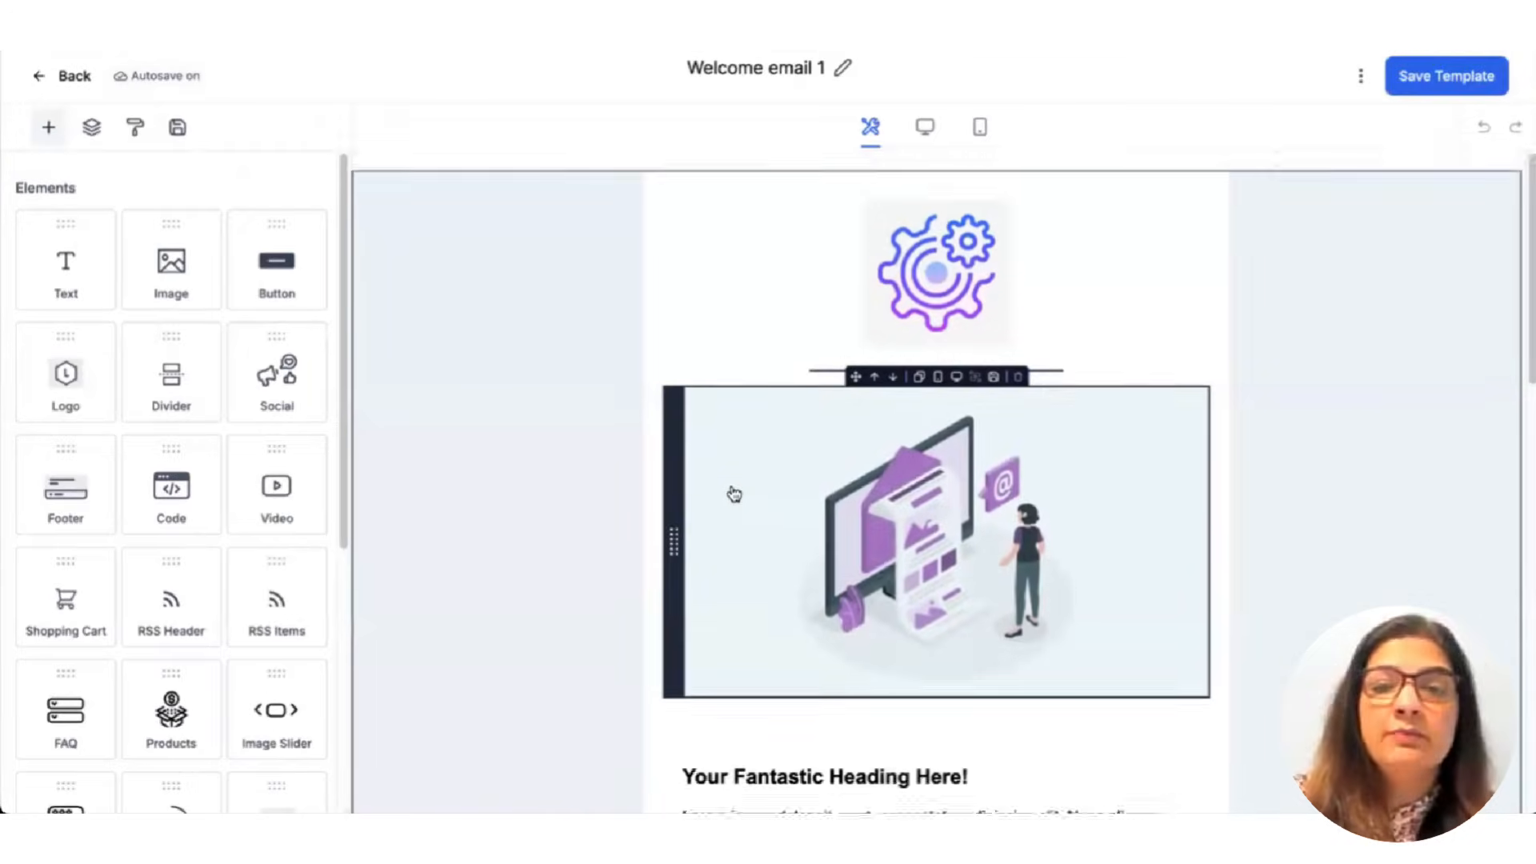
# Paste the scheduling link as the Book A Discovery Call Today! button URL and save the template.
pyautogui.scroll(-7, 733, 493)
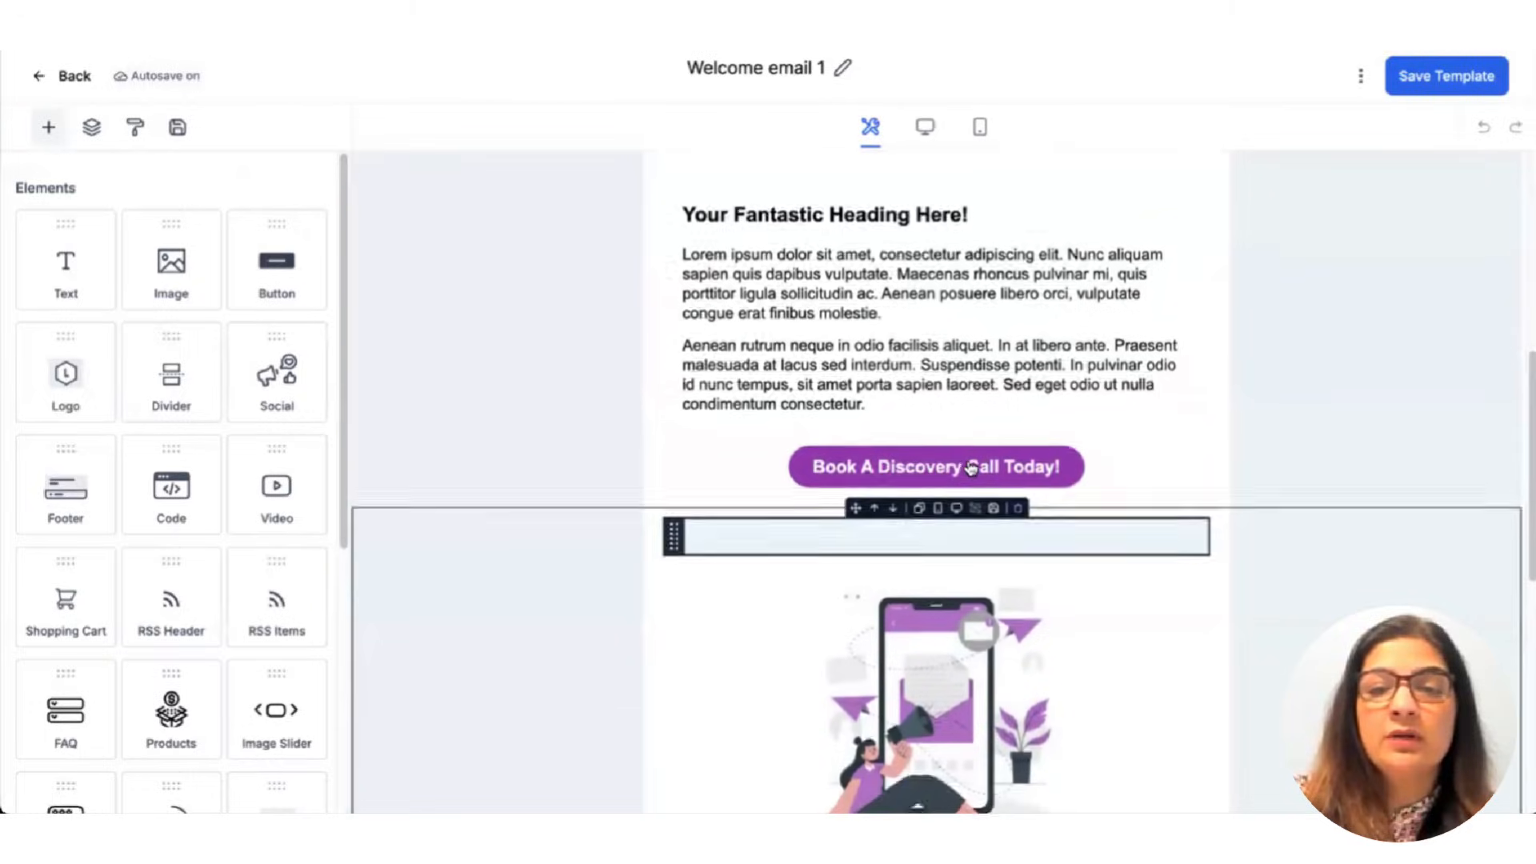
pyautogui.click(970, 468)
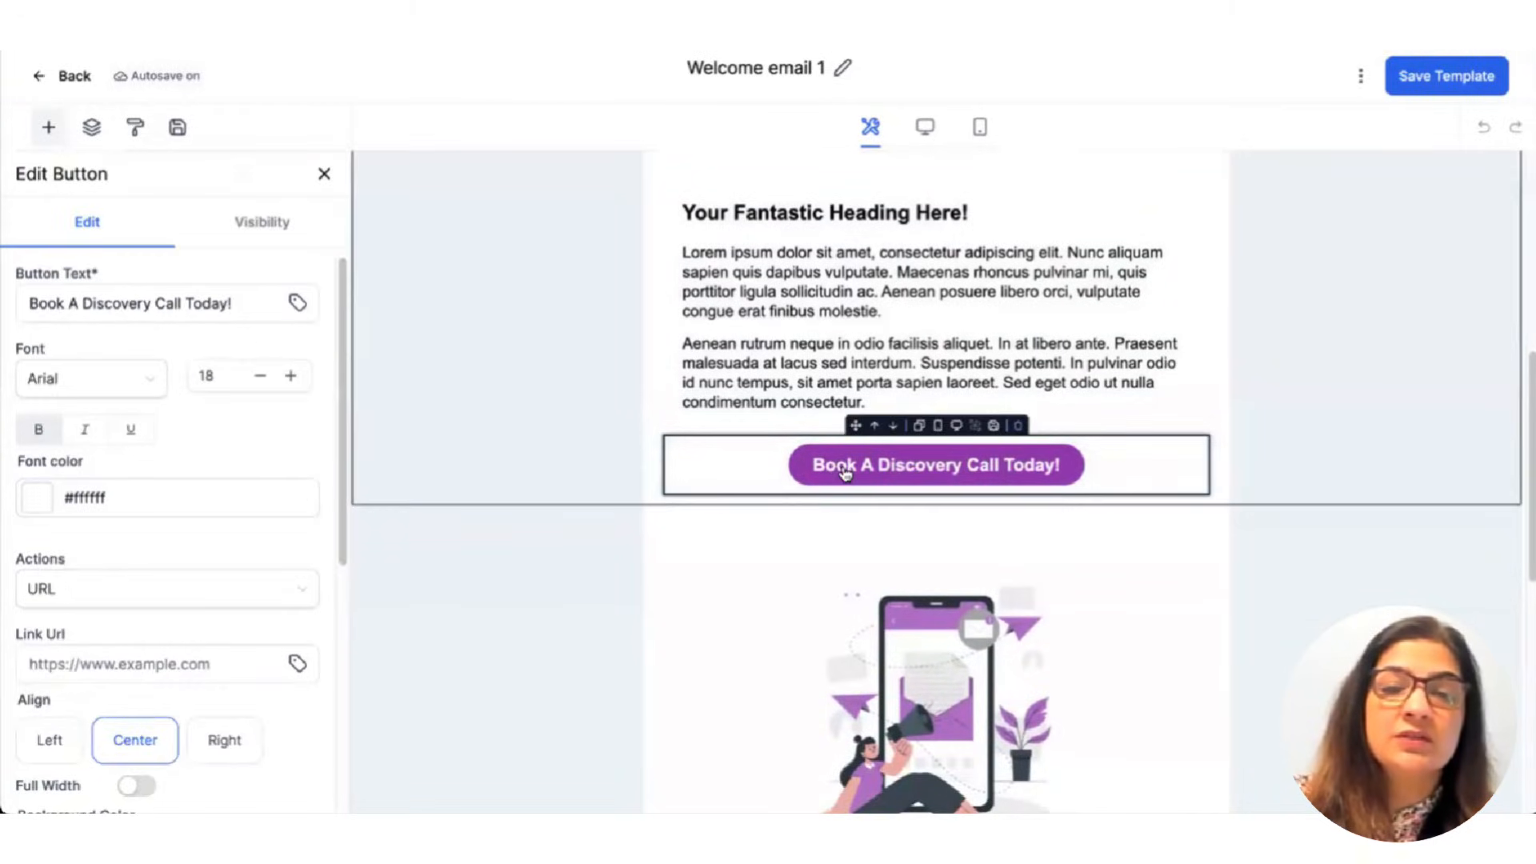
pyautogui.click(845, 474)
pyautogui.click(732, 478)
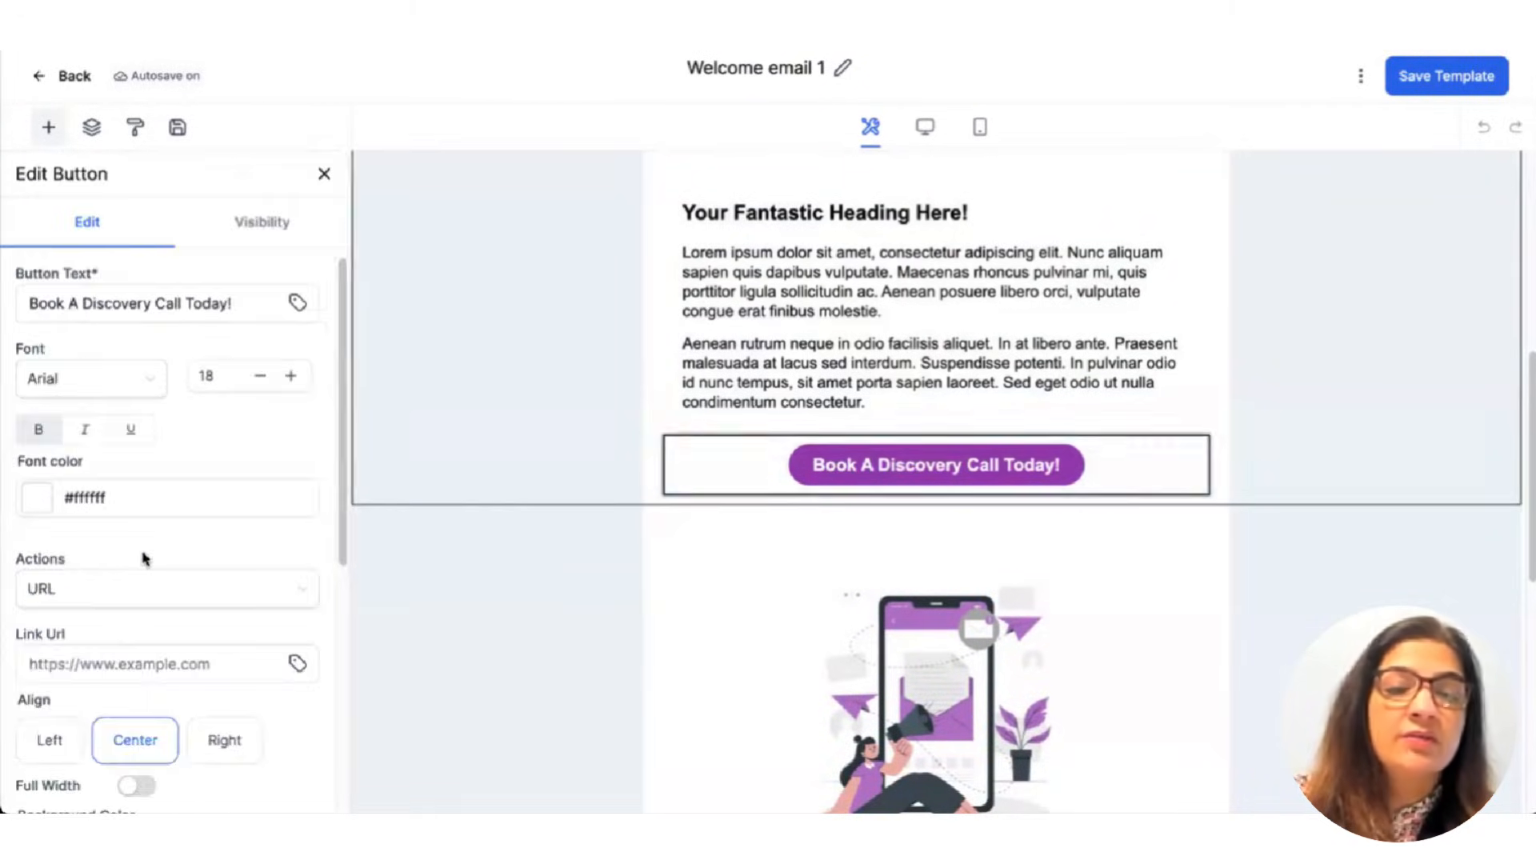
pyautogui.scroll(-1, 146, 579)
pyautogui.click(135, 502)
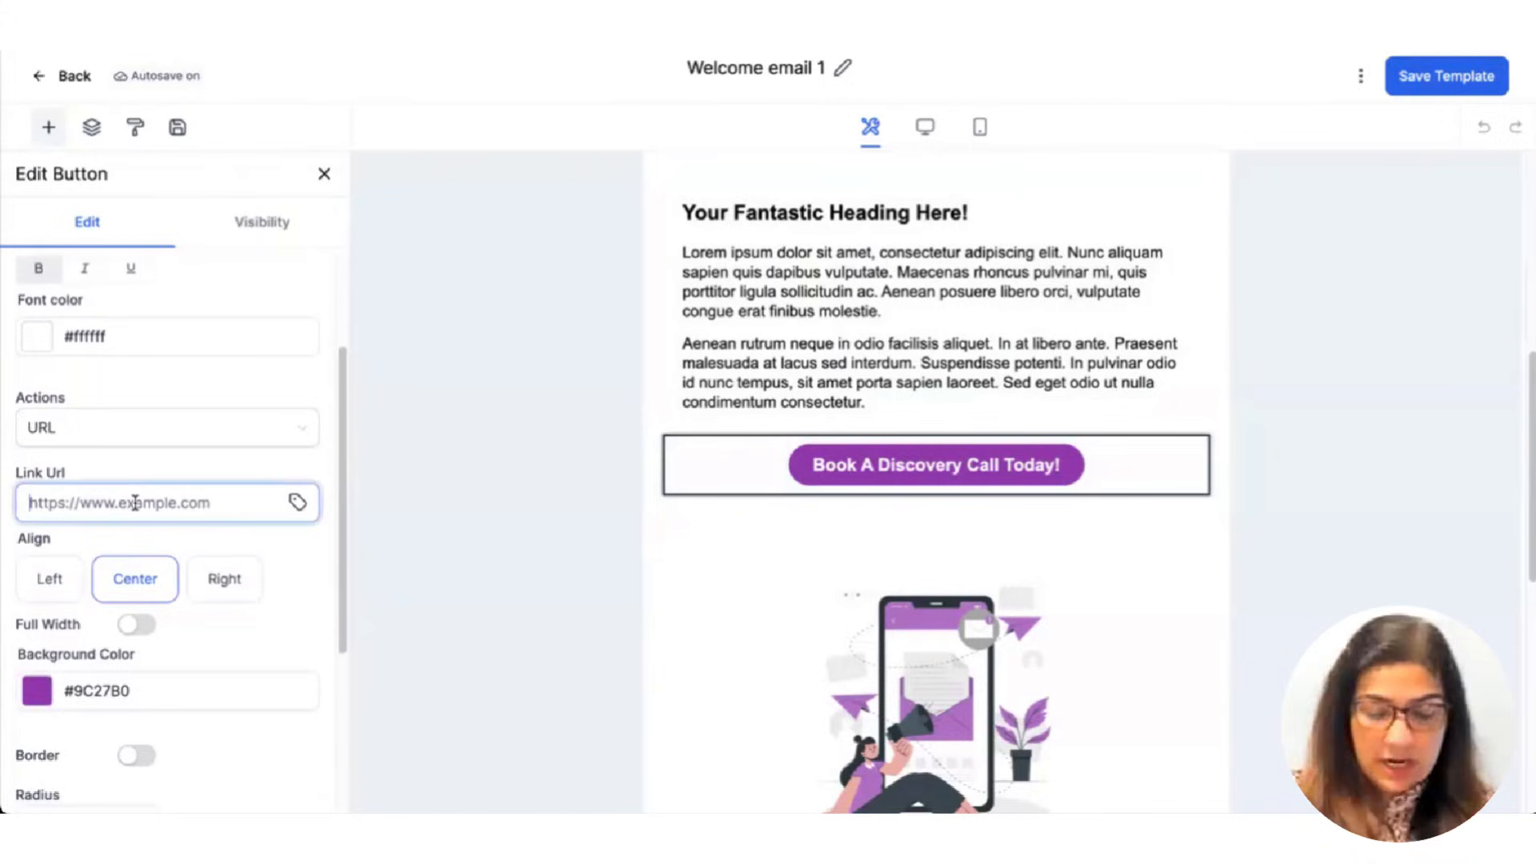
pyautogui.hotkey('ctrl', 'v')
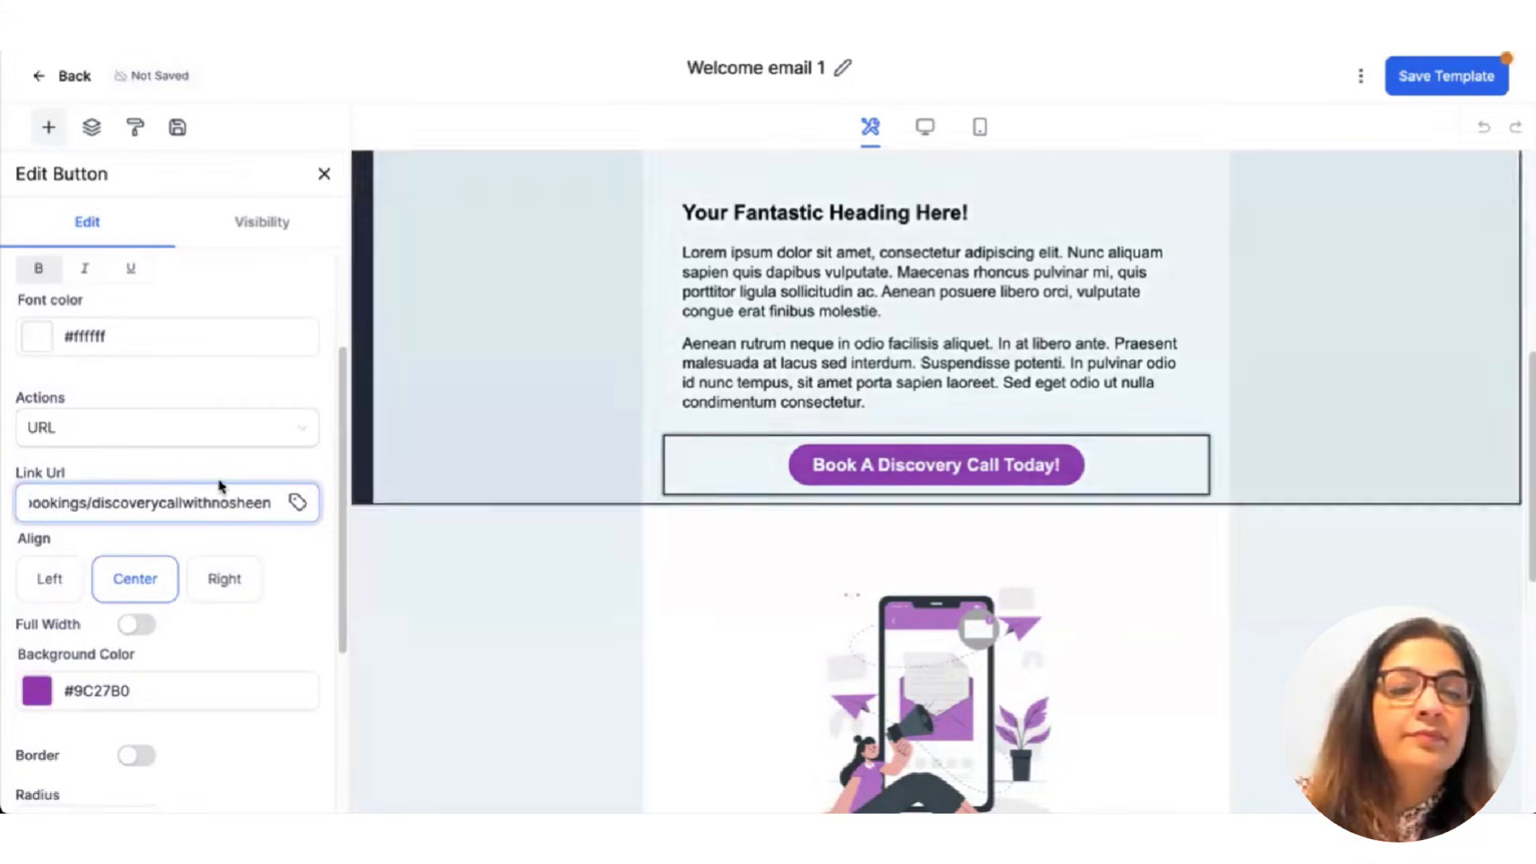
pyautogui.scroll(2, 214, 512)
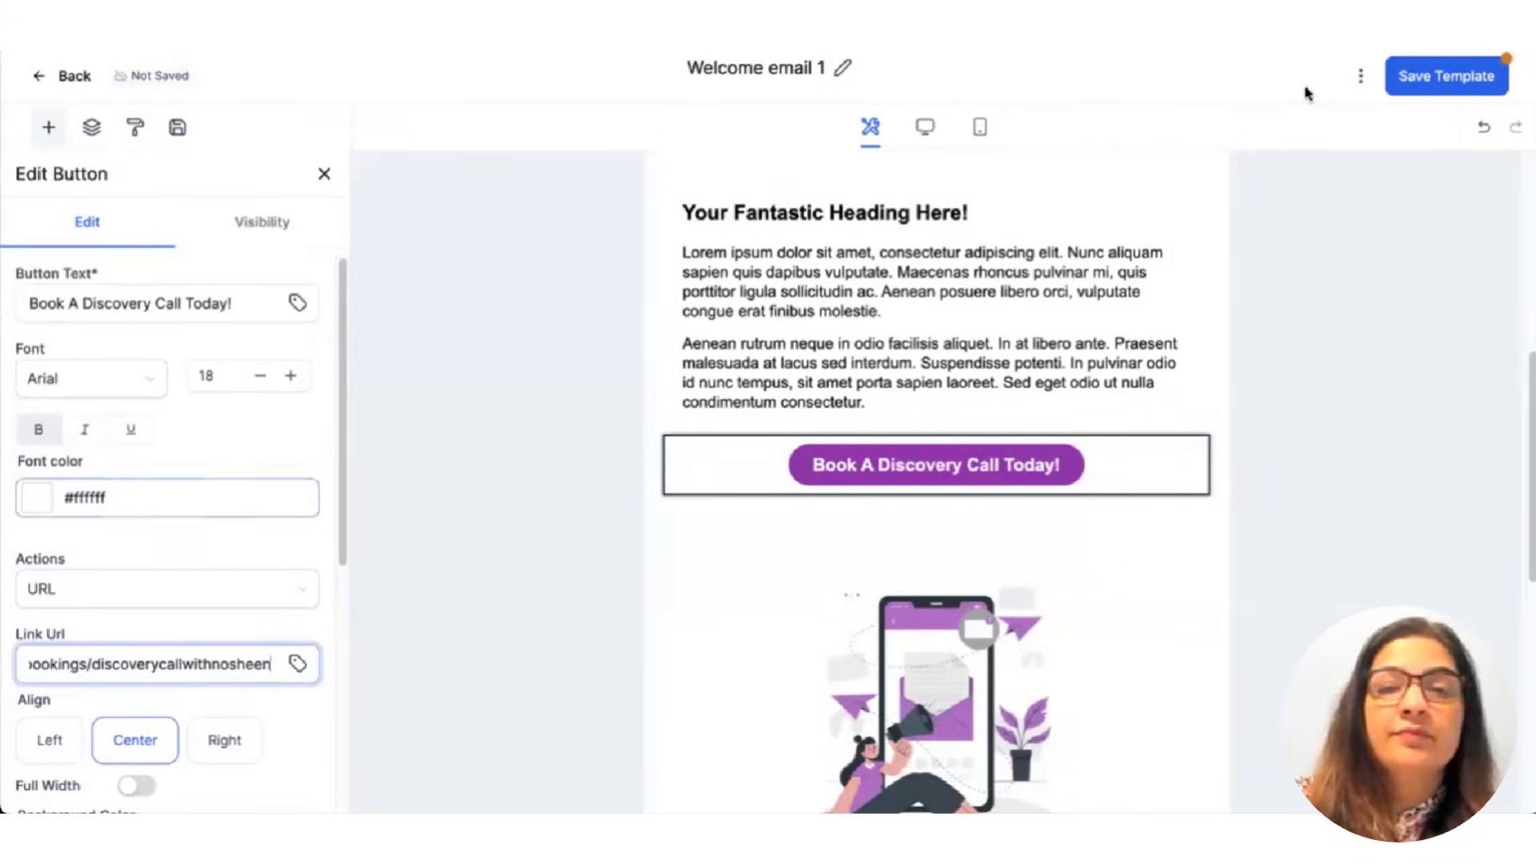
pyautogui.click(413, 270)
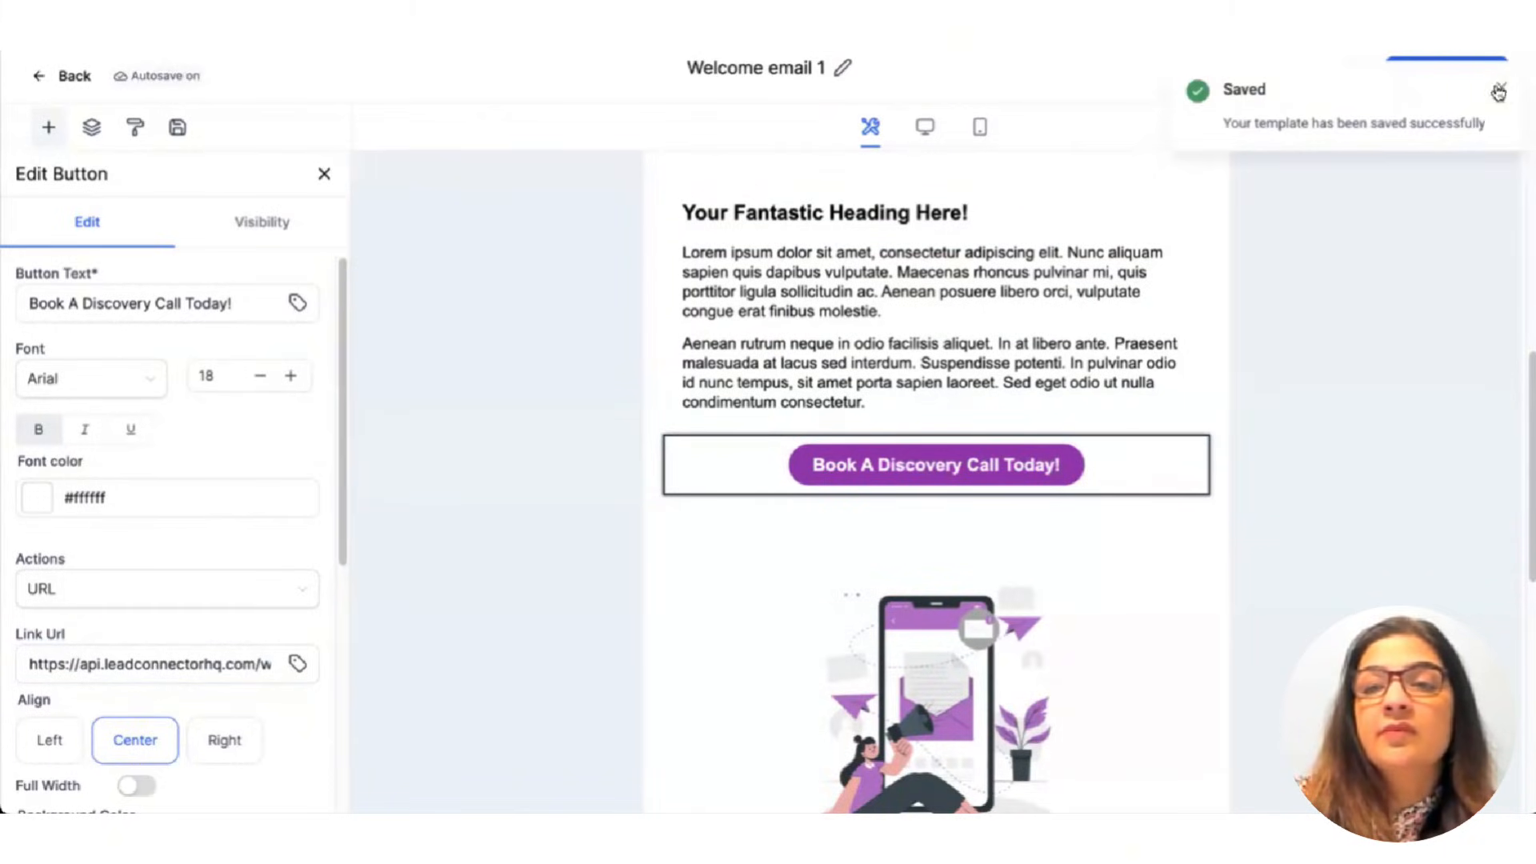
pyautogui.click(1360, 75)
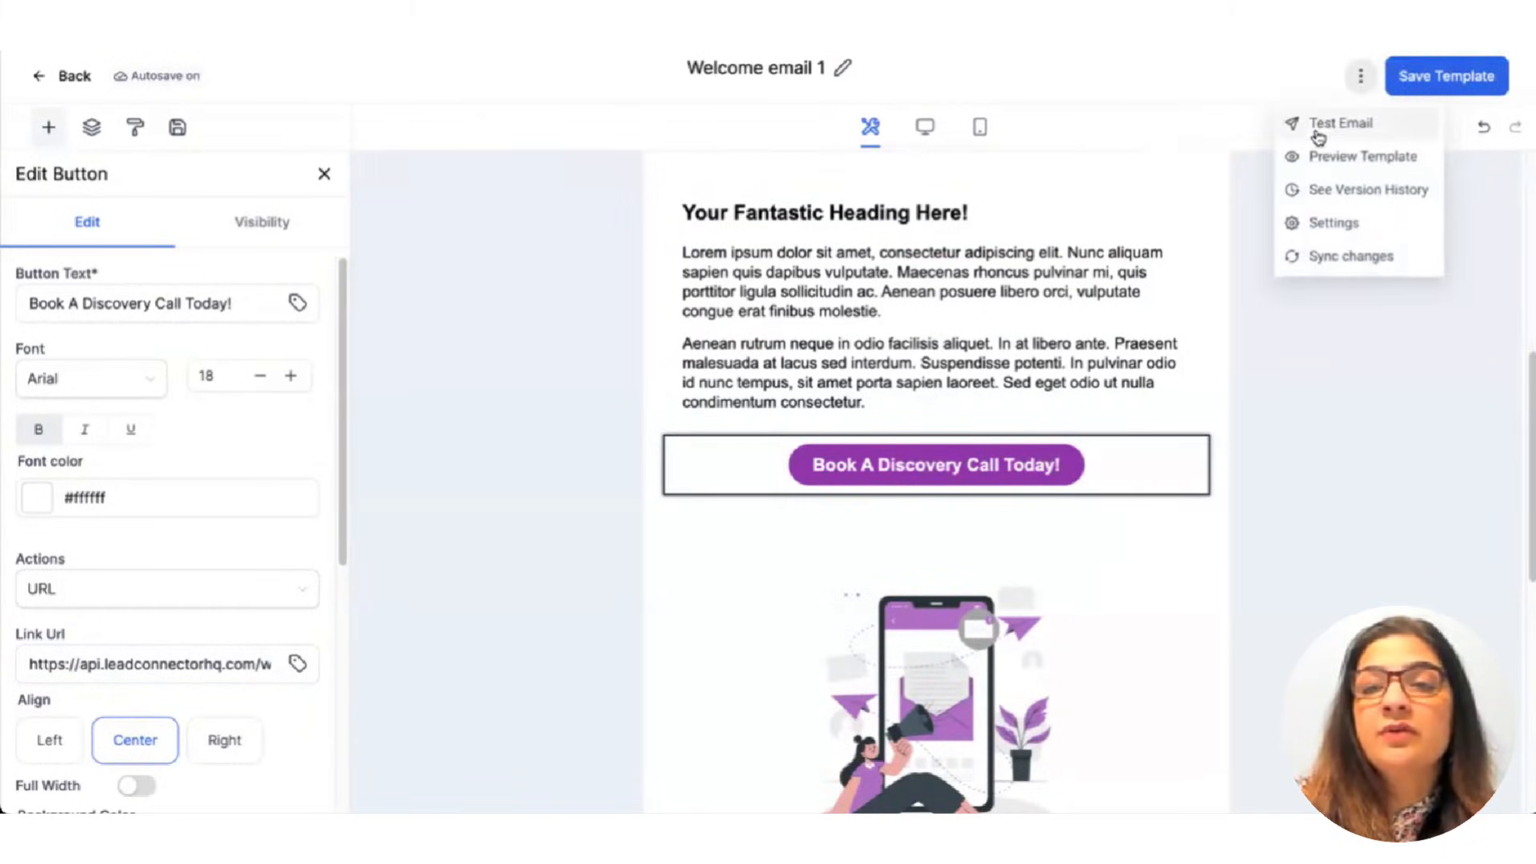
pyautogui.click(1316, 153)
# From the button's booking page, choose the 01:00 PM slot on Wed, Jul 16, 2025.
pyautogui.scroll(-8, 783, 481)
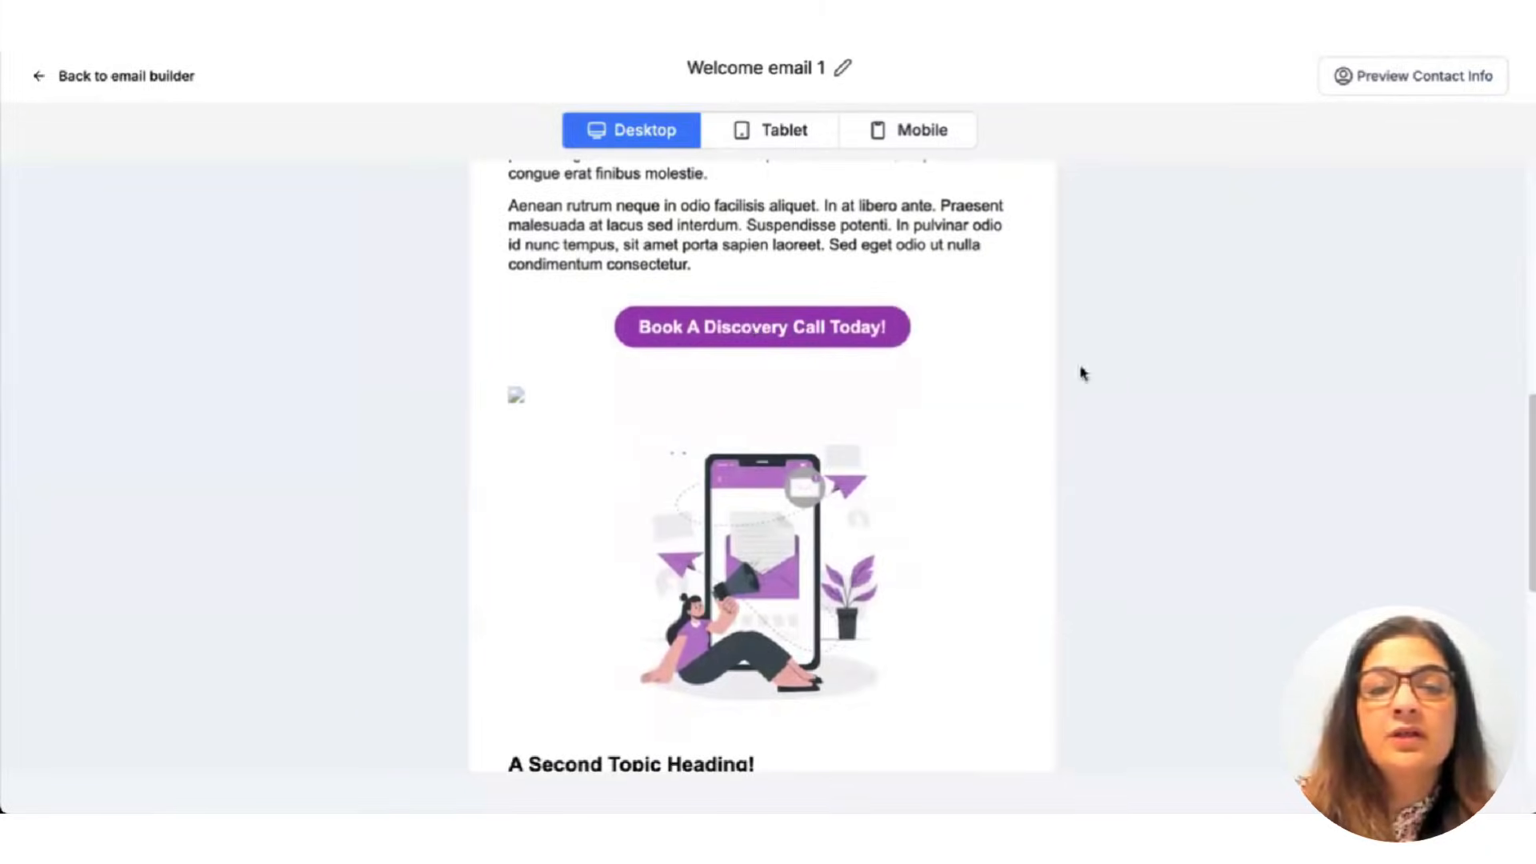
pyautogui.click(680, 314)
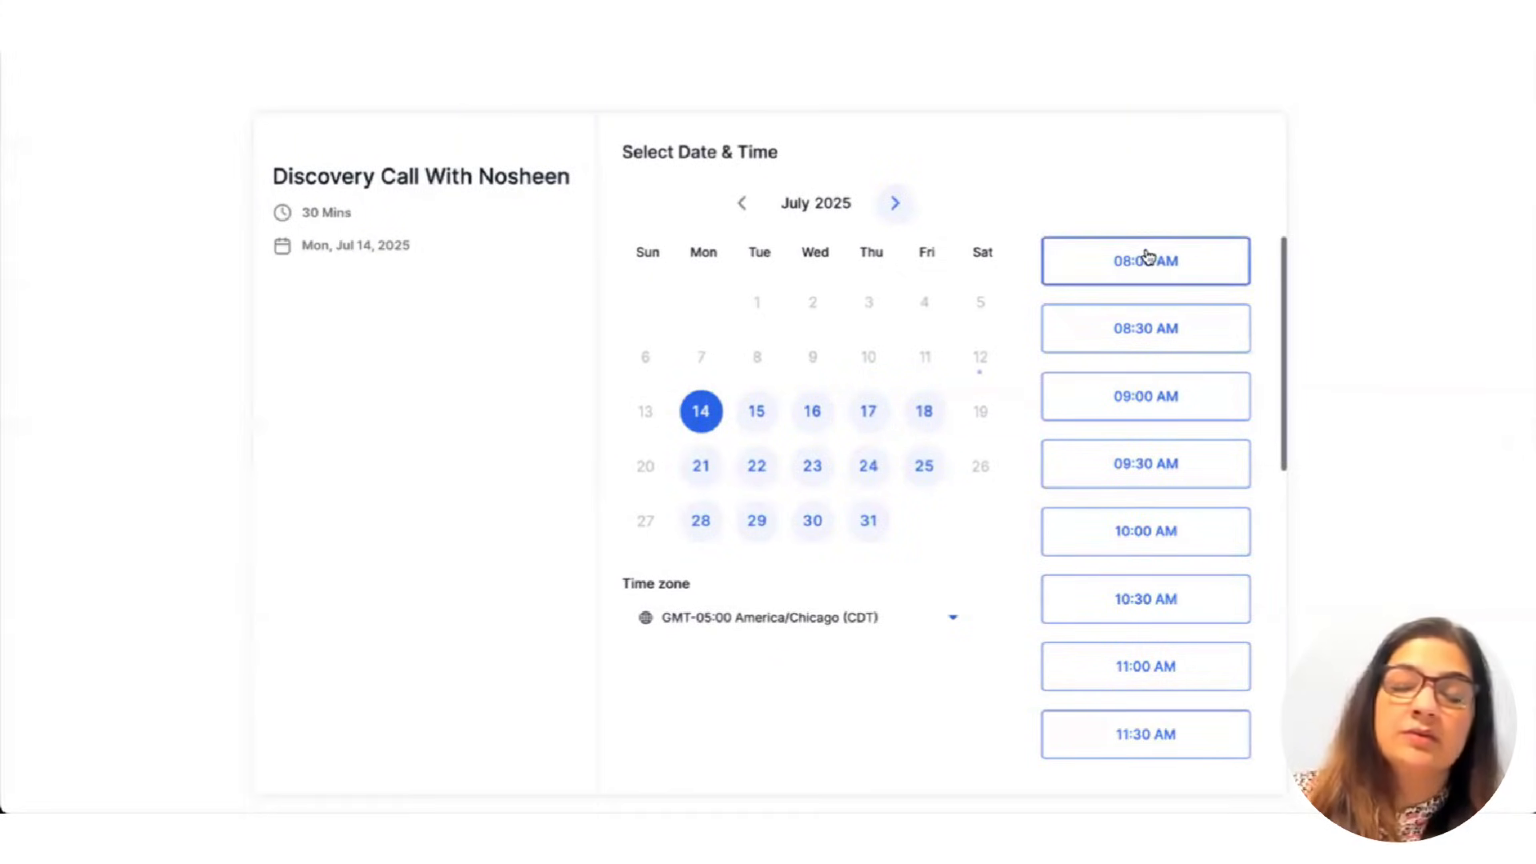
pyautogui.click(760, 410)
pyautogui.click(824, 412)
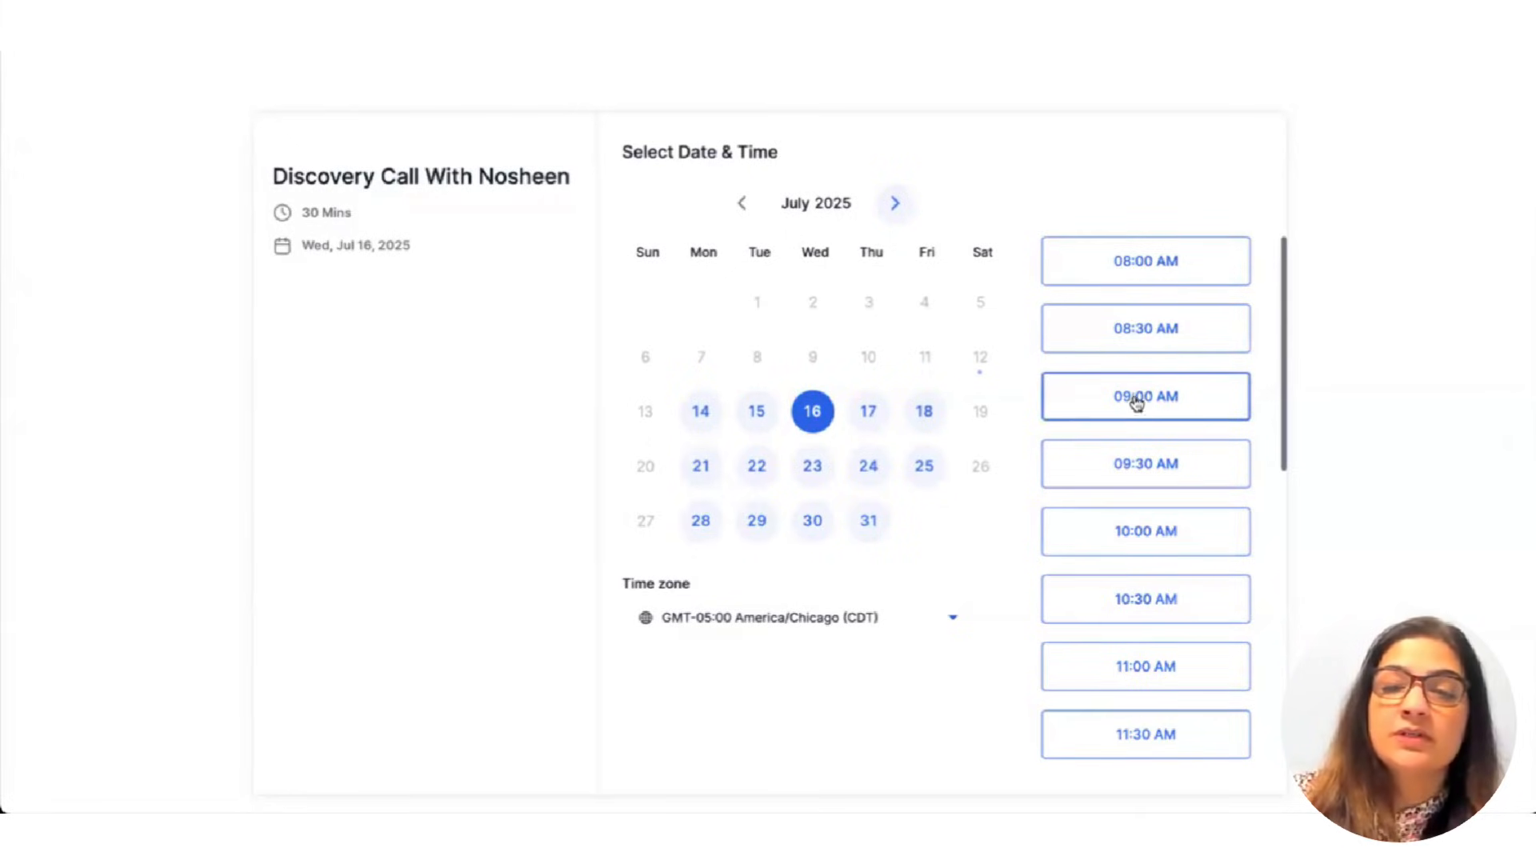
pyautogui.scroll(-5, 1171, 610)
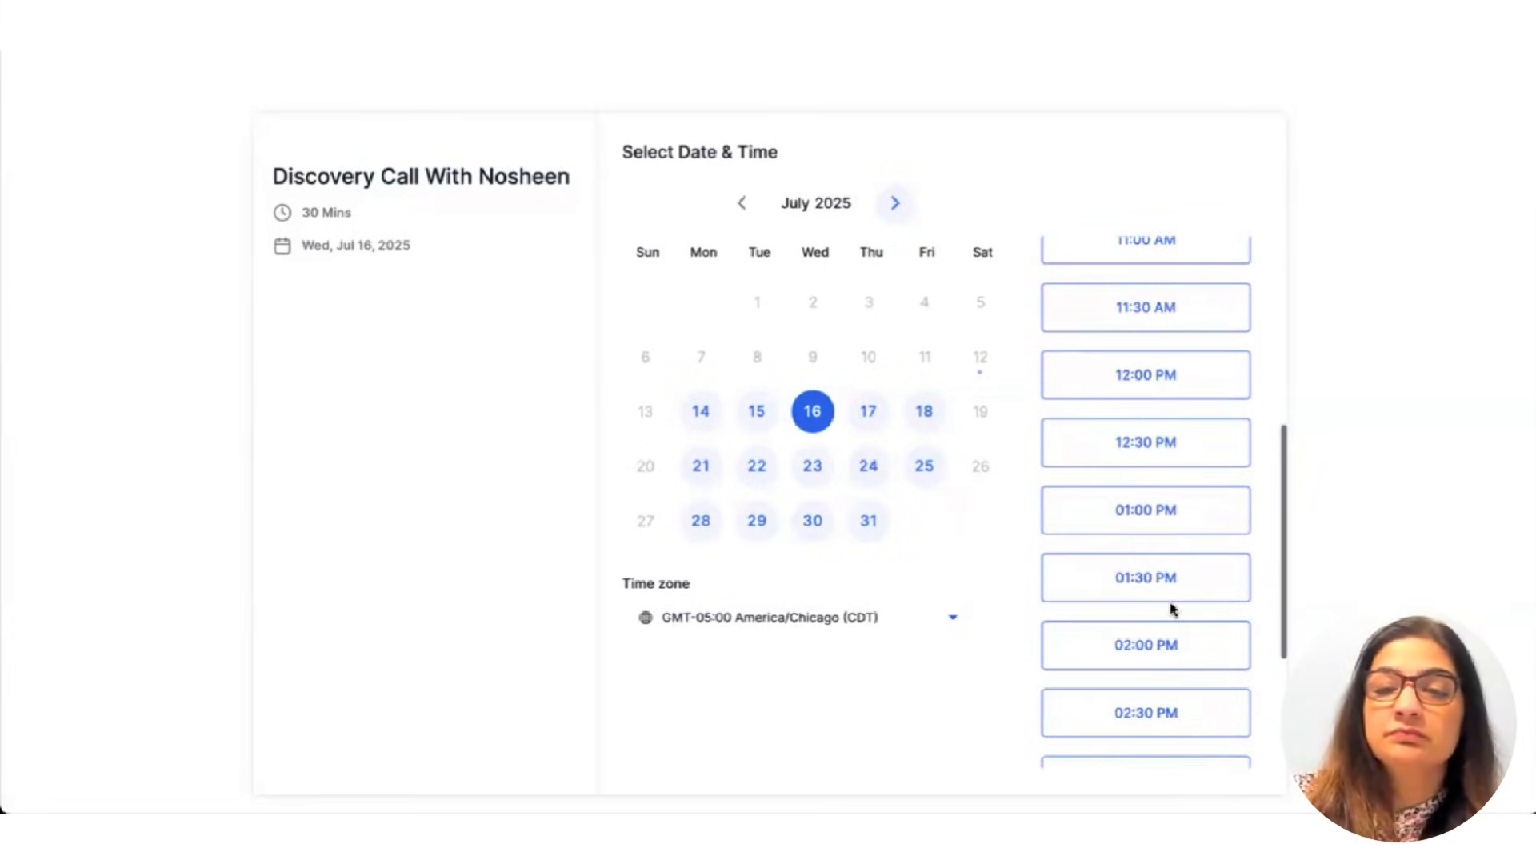
pyautogui.click(1152, 498)
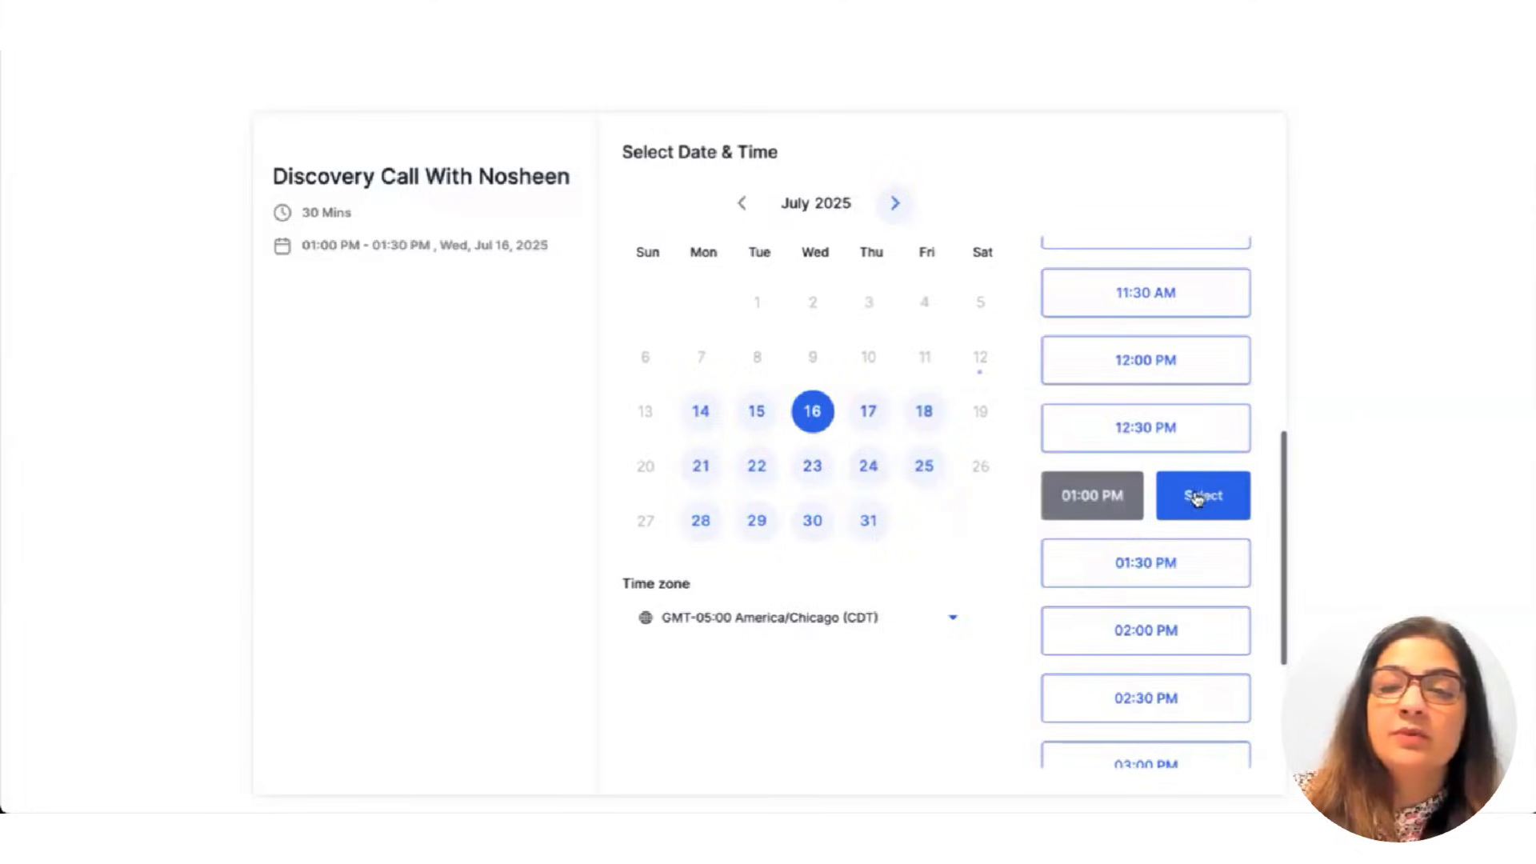
pyautogui.click(1170, 491)
# Enter the contact's first and last name and tick the consent box.
pyautogui.click(705, 239)
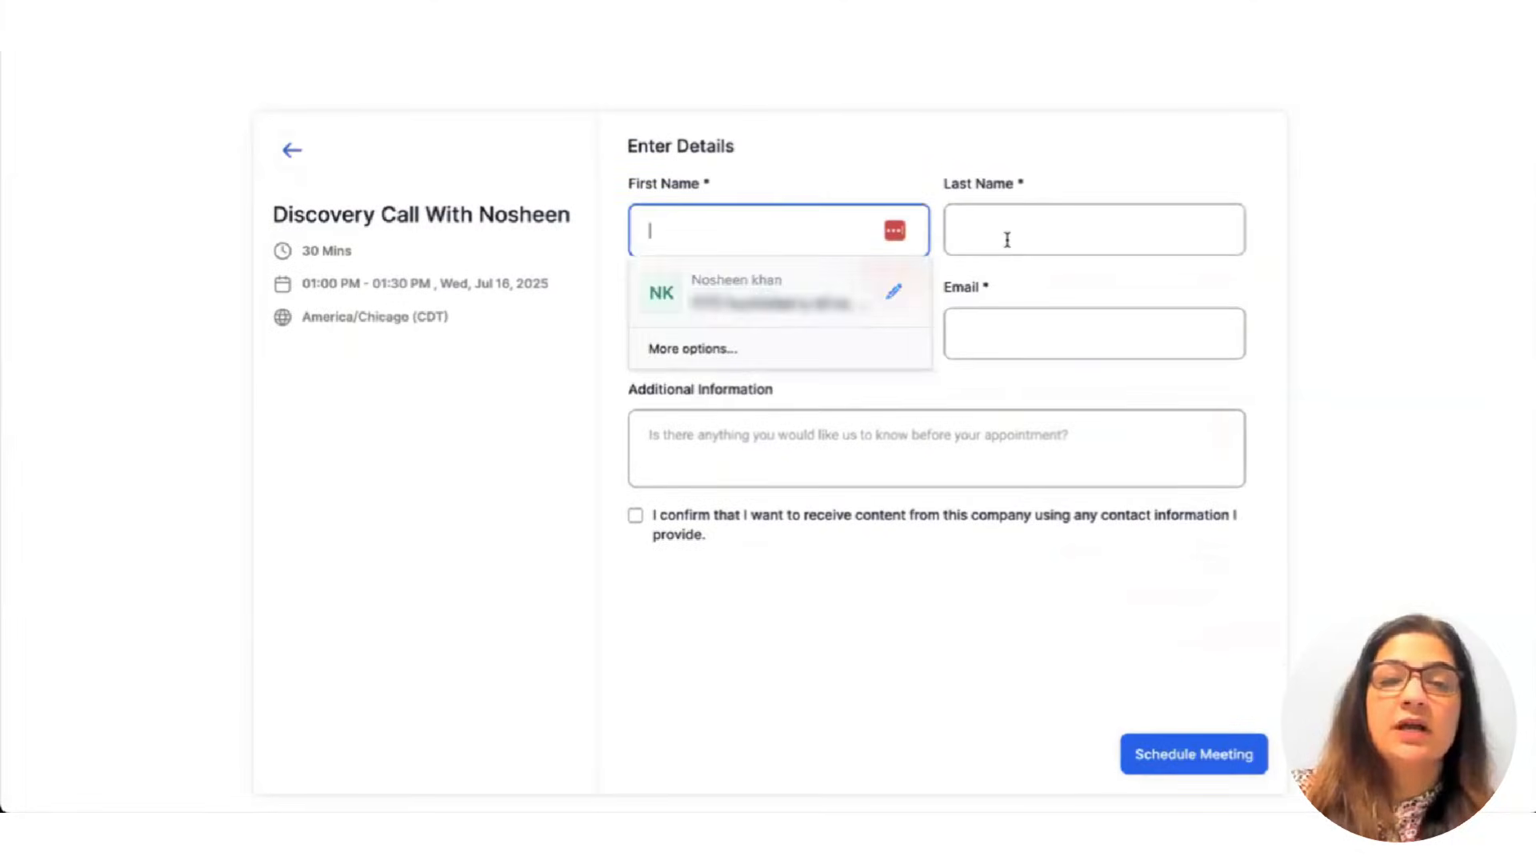
pyautogui.click(1135, 227)
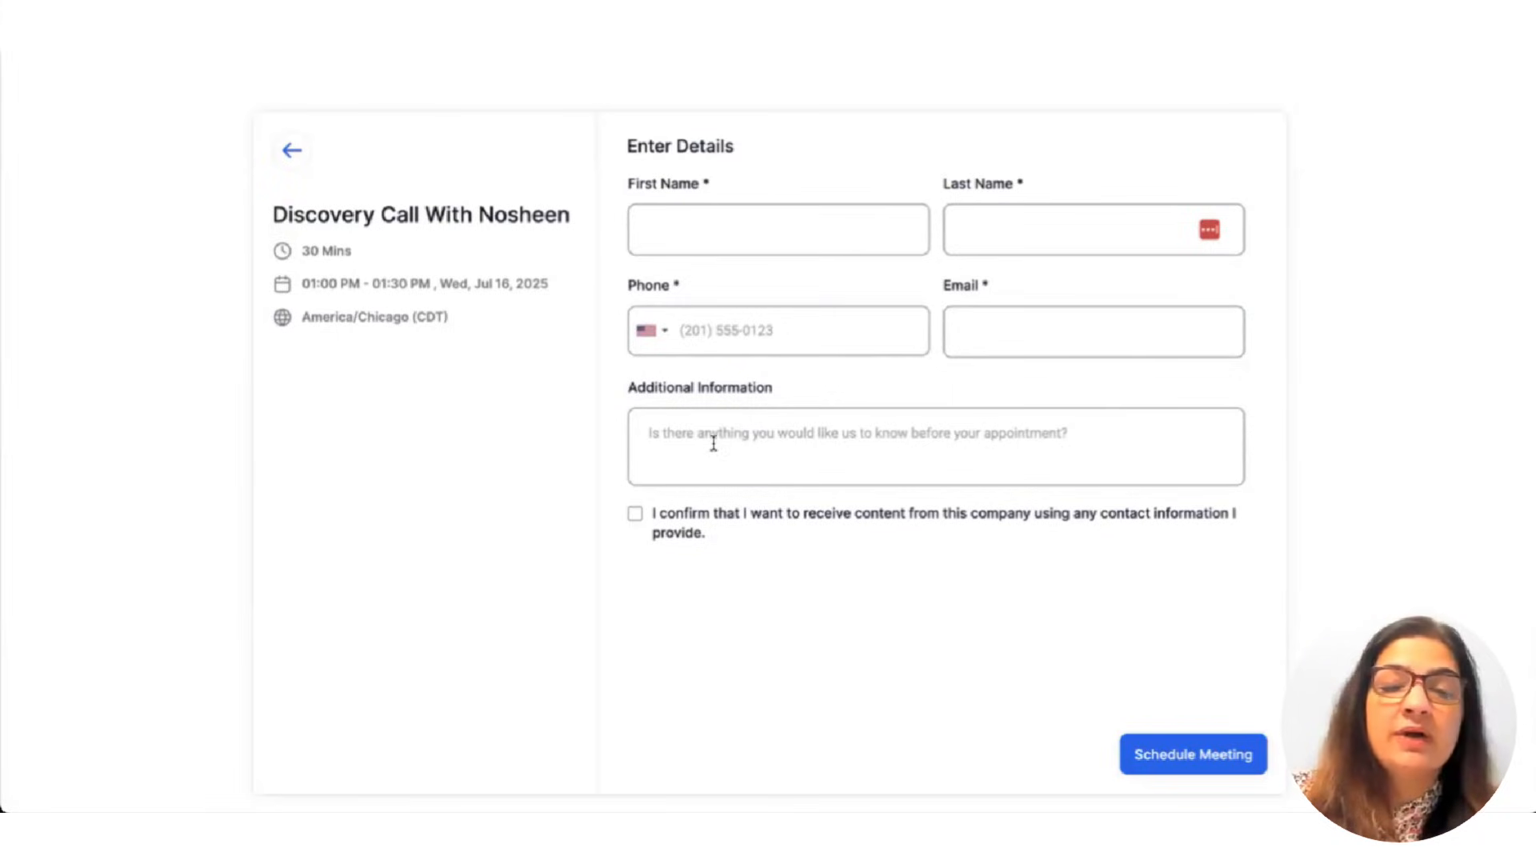
pyautogui.click(635, 514)
pyautogui.click(675, 209)
pyautogui.press('Tab')
pyautogui.press('Tab')
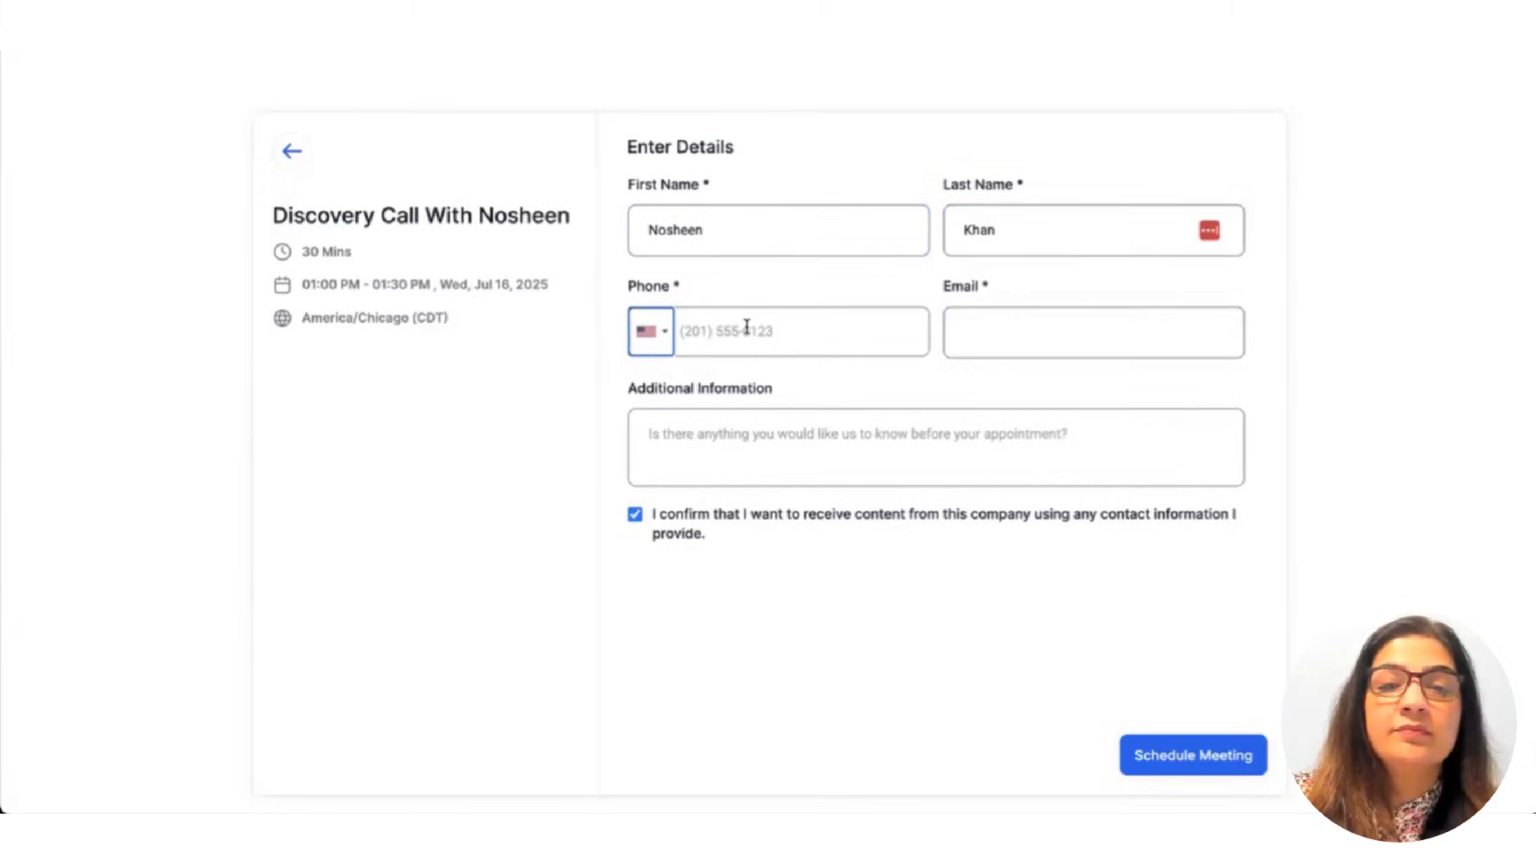
# Add the contact's phone number, email and note 'This is a test', then schedule the meeting.
pyautogui.click(746, 327)
pyautogui.write('469) 555-5555')
pyautogui.press('Tab')
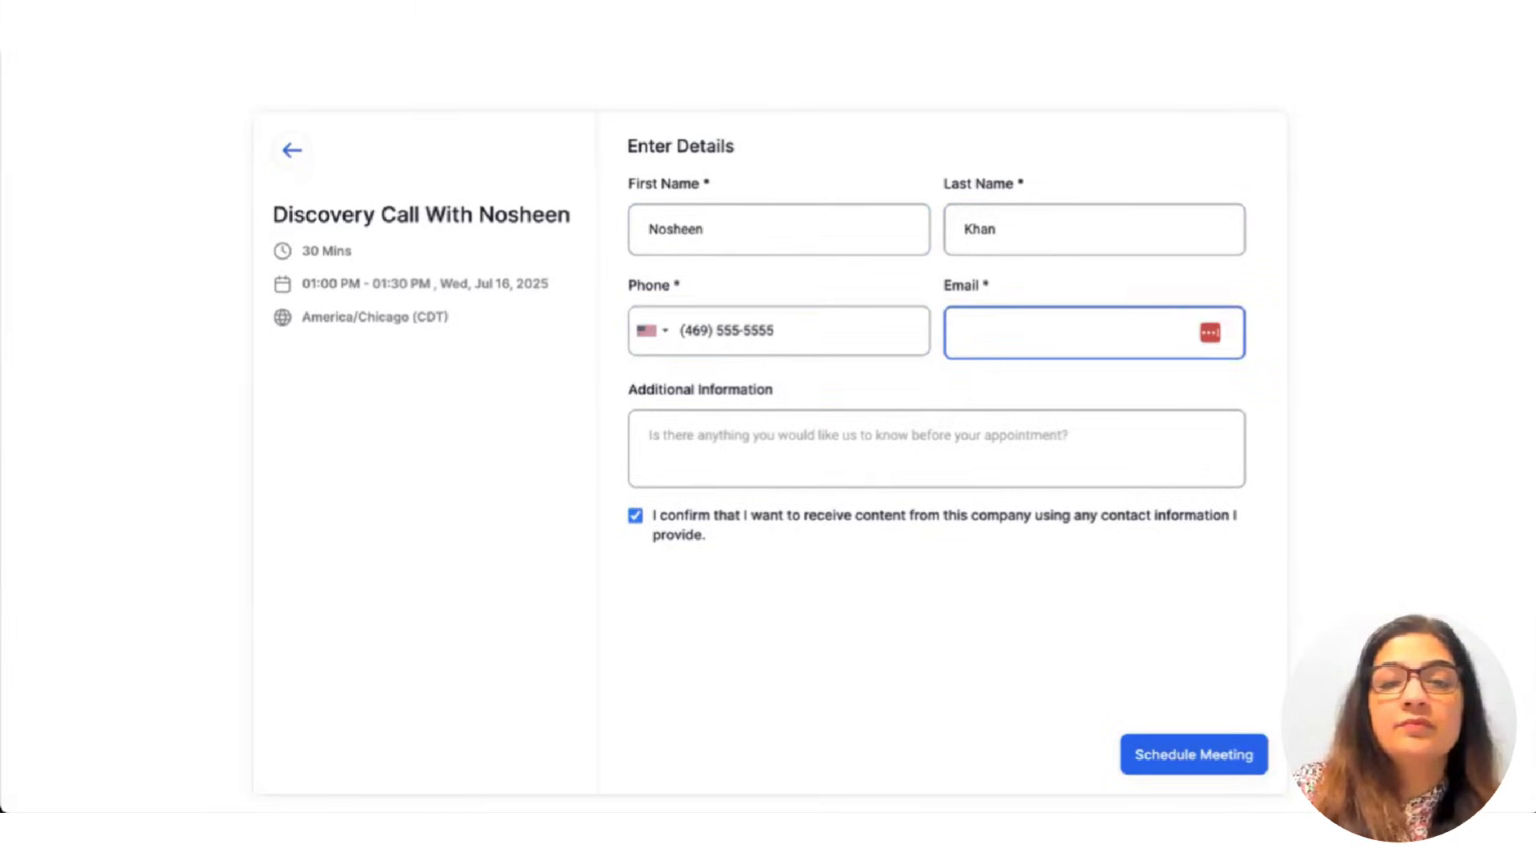
pyautogui.write('test@testing.com')
pyautogui.click(774, 435)
pyautogui.write('This is a test')
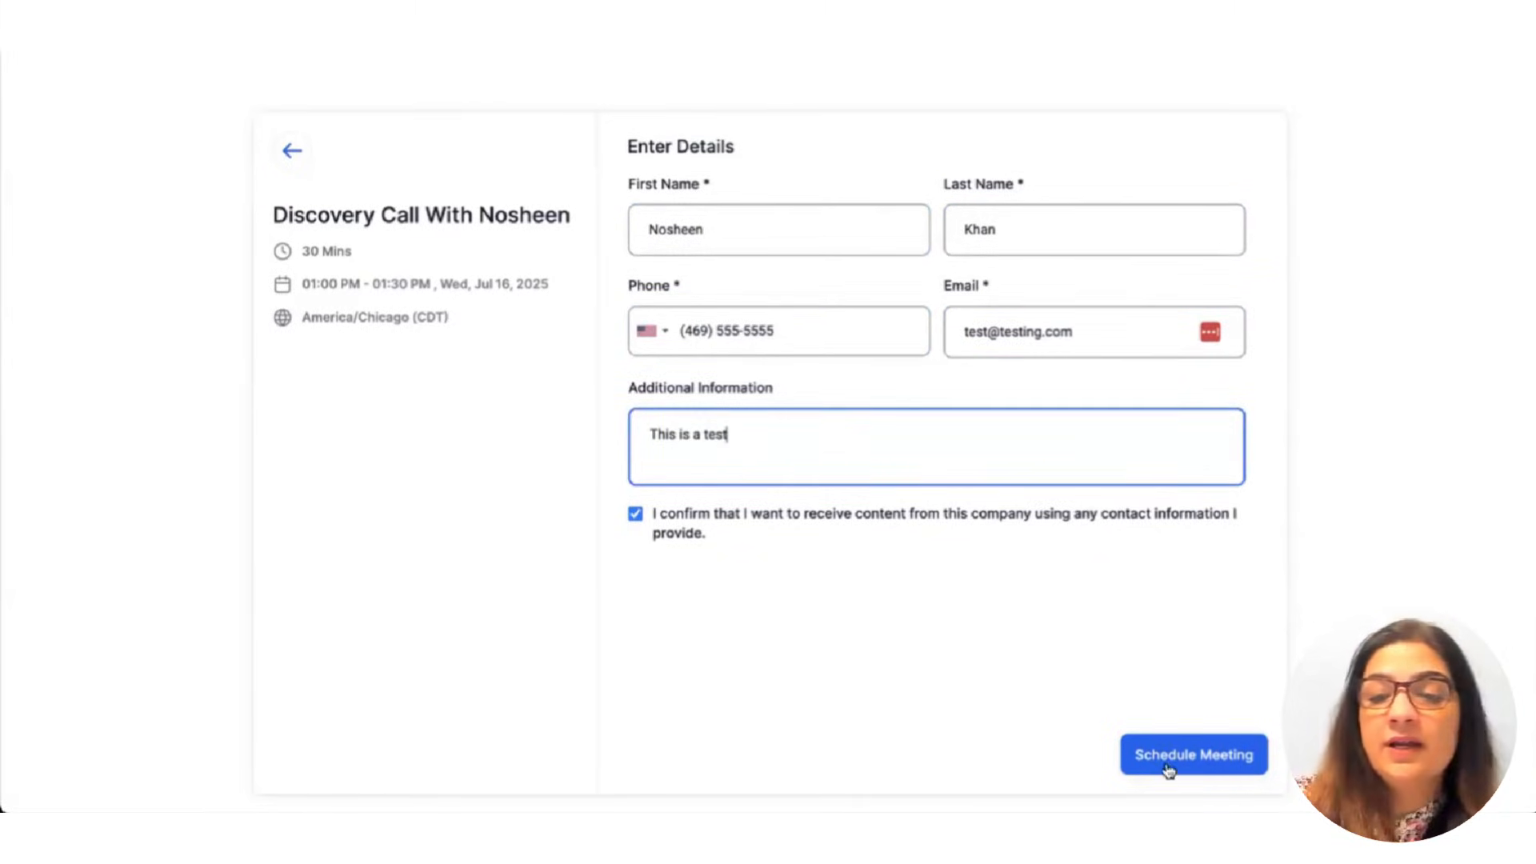
pyautogui.click(1164, 764)
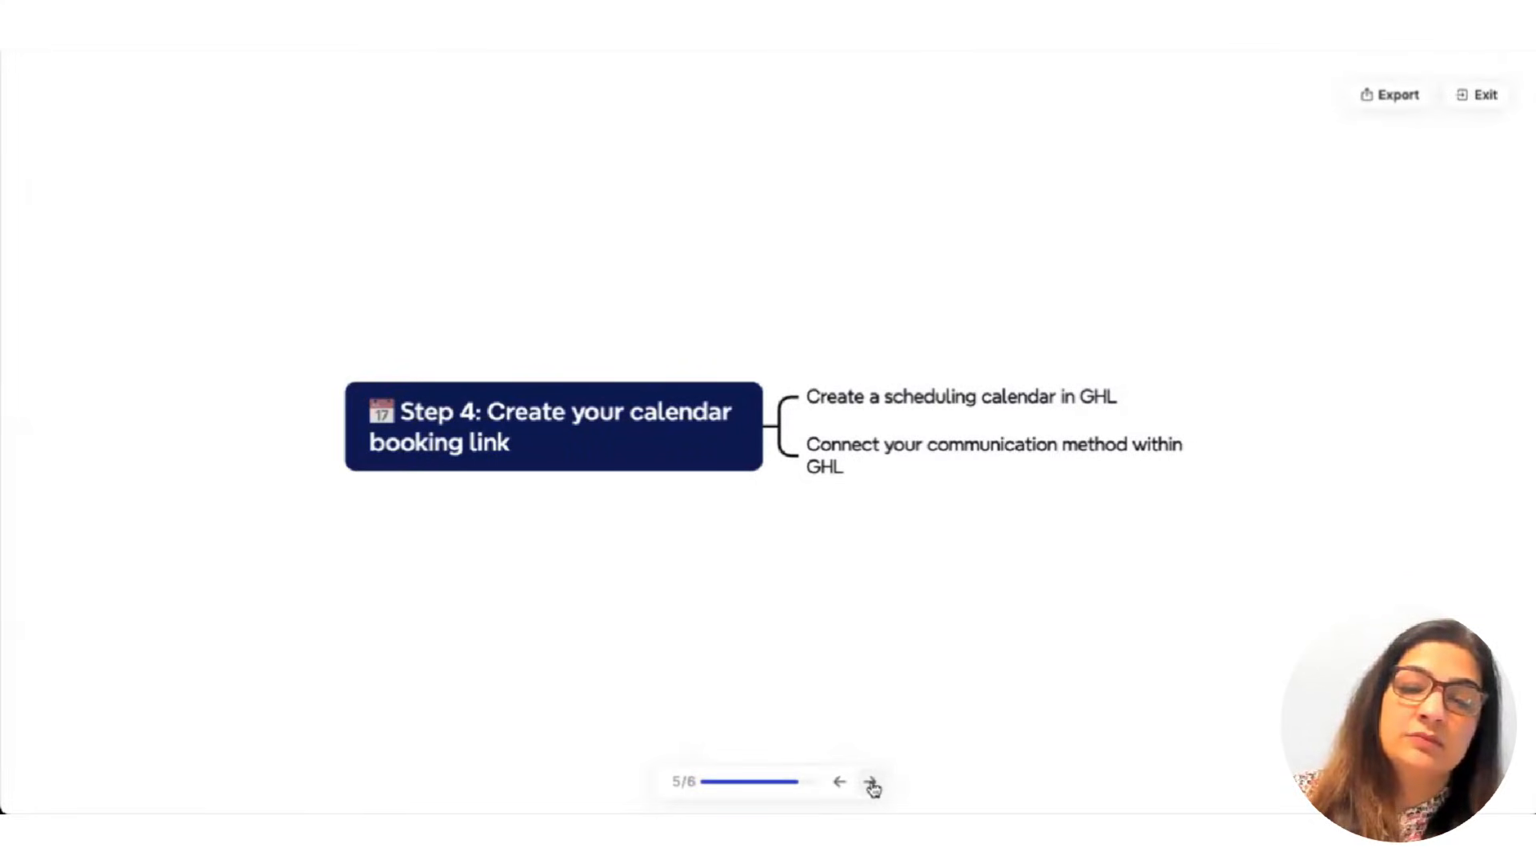
# Advance the presentation to slide 6/6, 'Step 5: Create a basic workflow'.
pyautogui.click(870, 782)
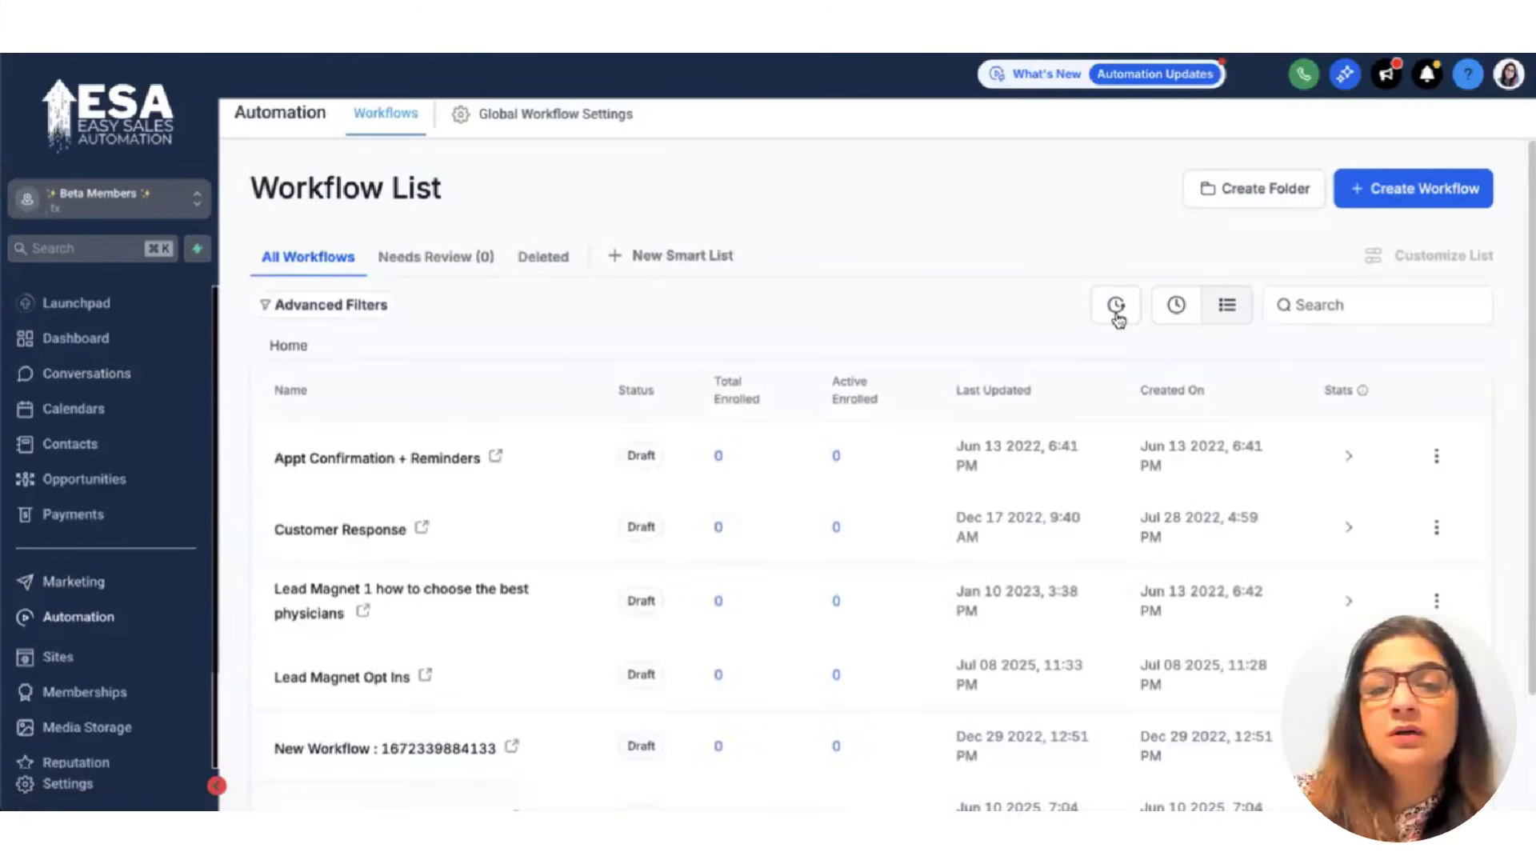
# Create a blank workflow from scratch and title it 'Lead Magnet Optin'.
pyautogui.click(1412, 195)
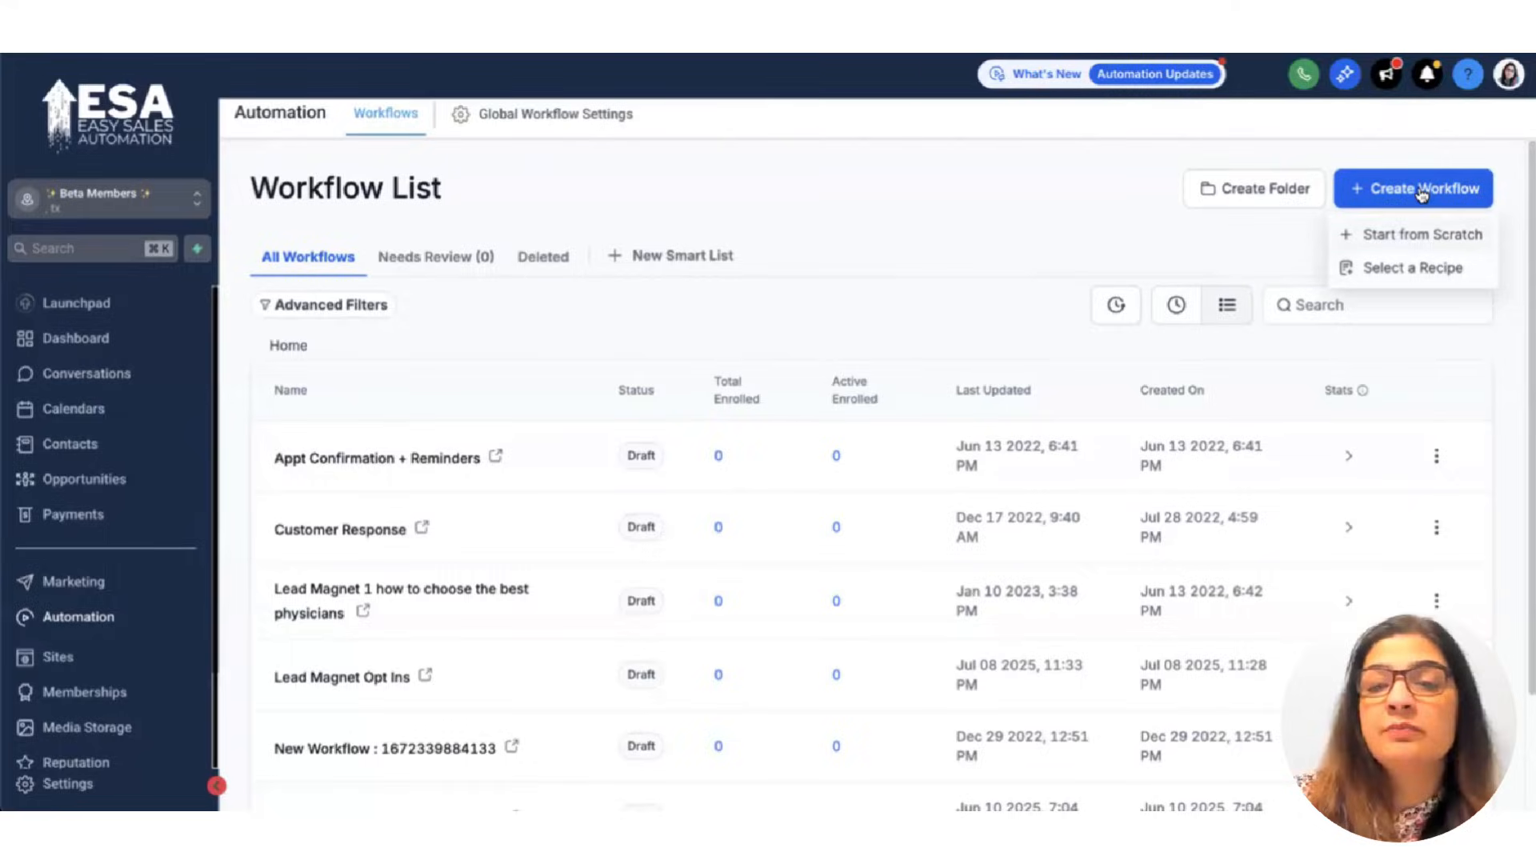
pyautogui.click(959, 267)
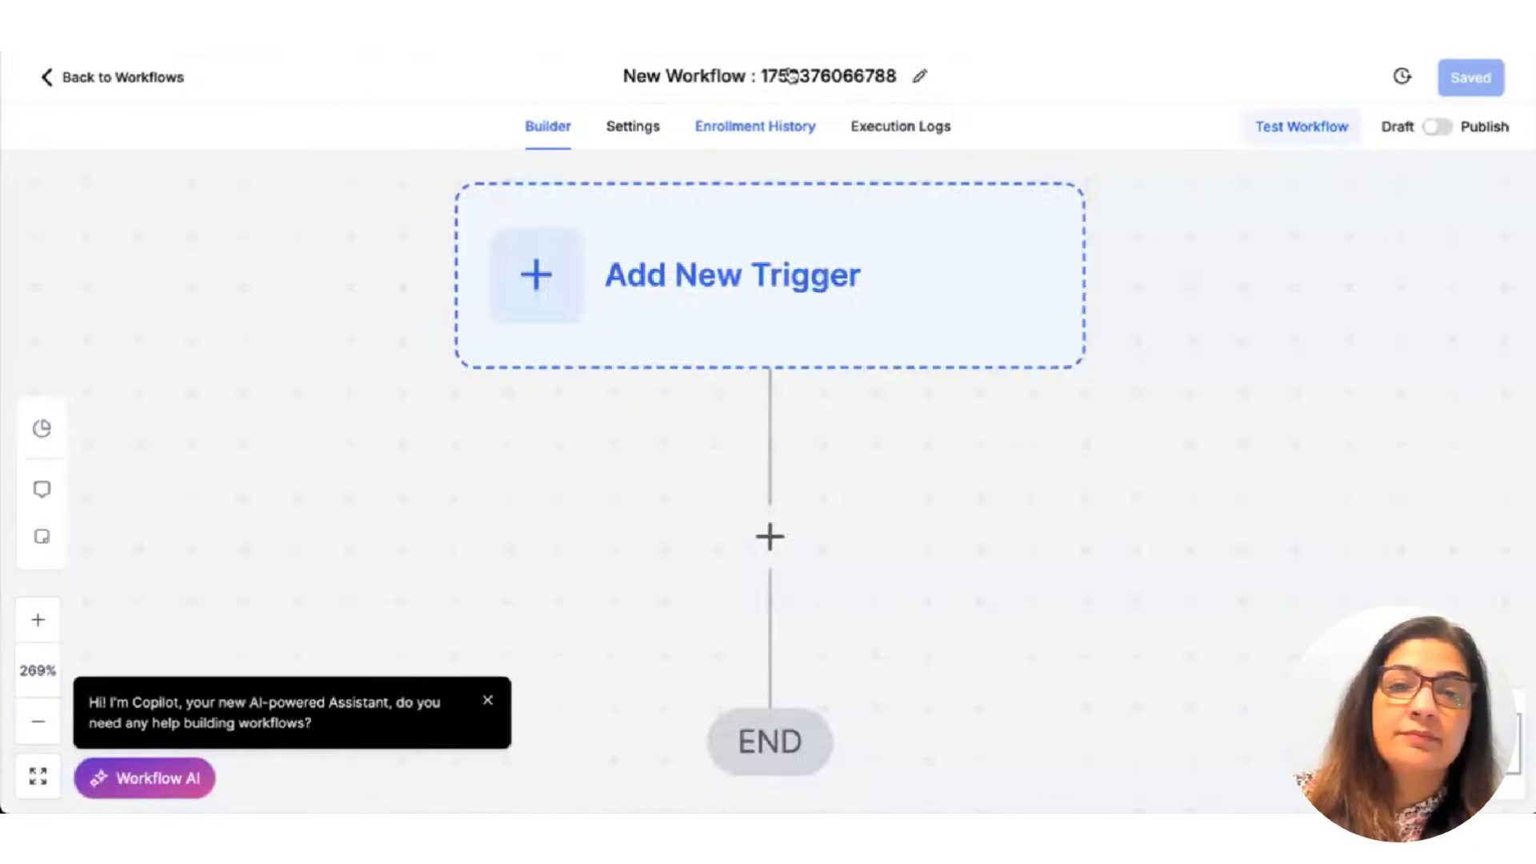
pyautogui.click(790, 75)
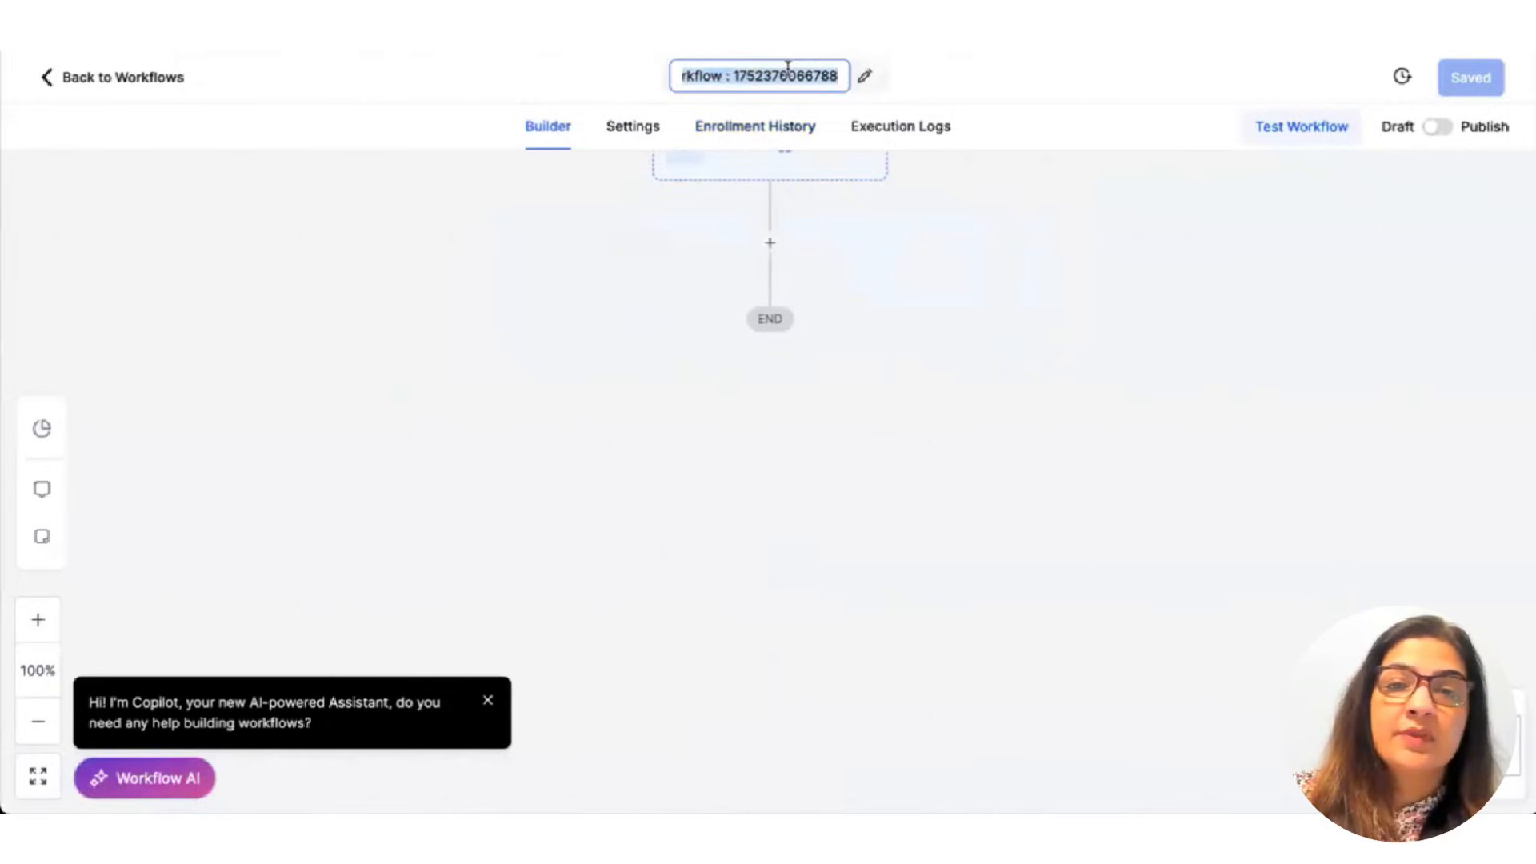
pyautogui.write('Lead Magn')
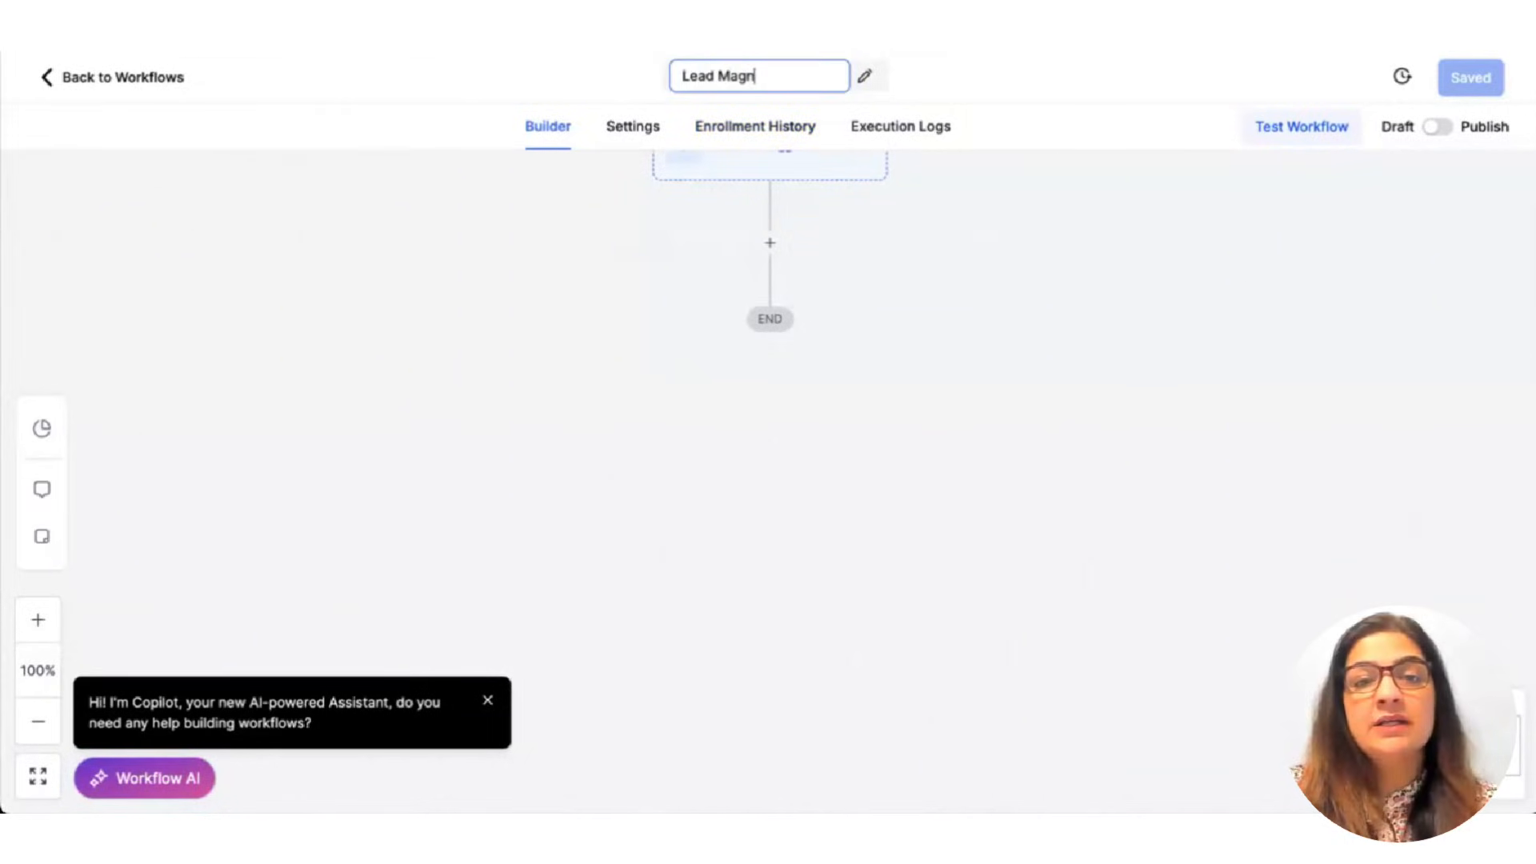
pyautogui.write('et Optin')
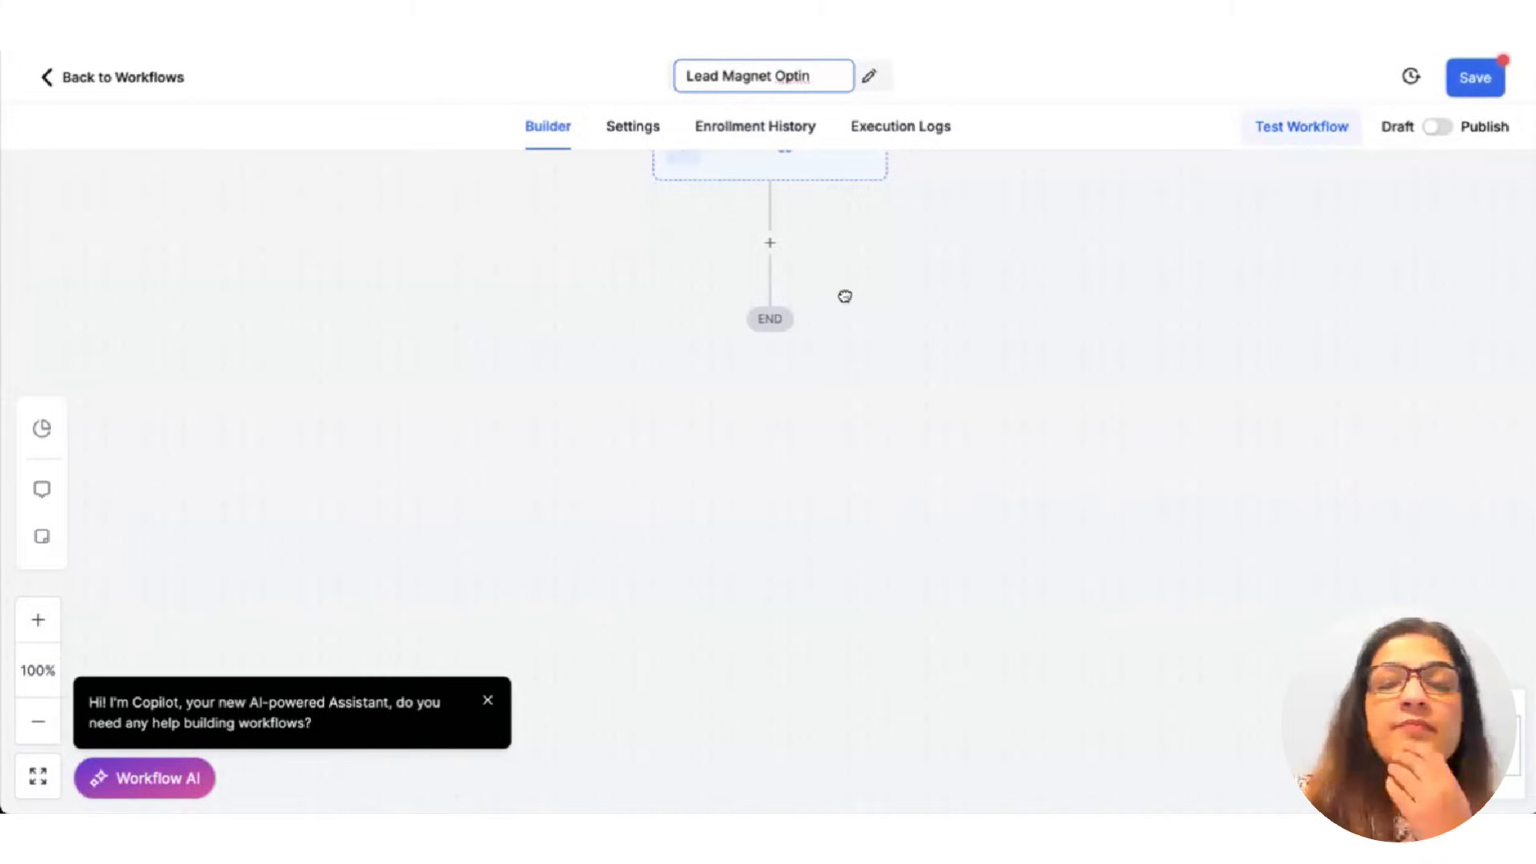
pyautogui.press('Return')
pyautogui.scroll(2, 715, 298)
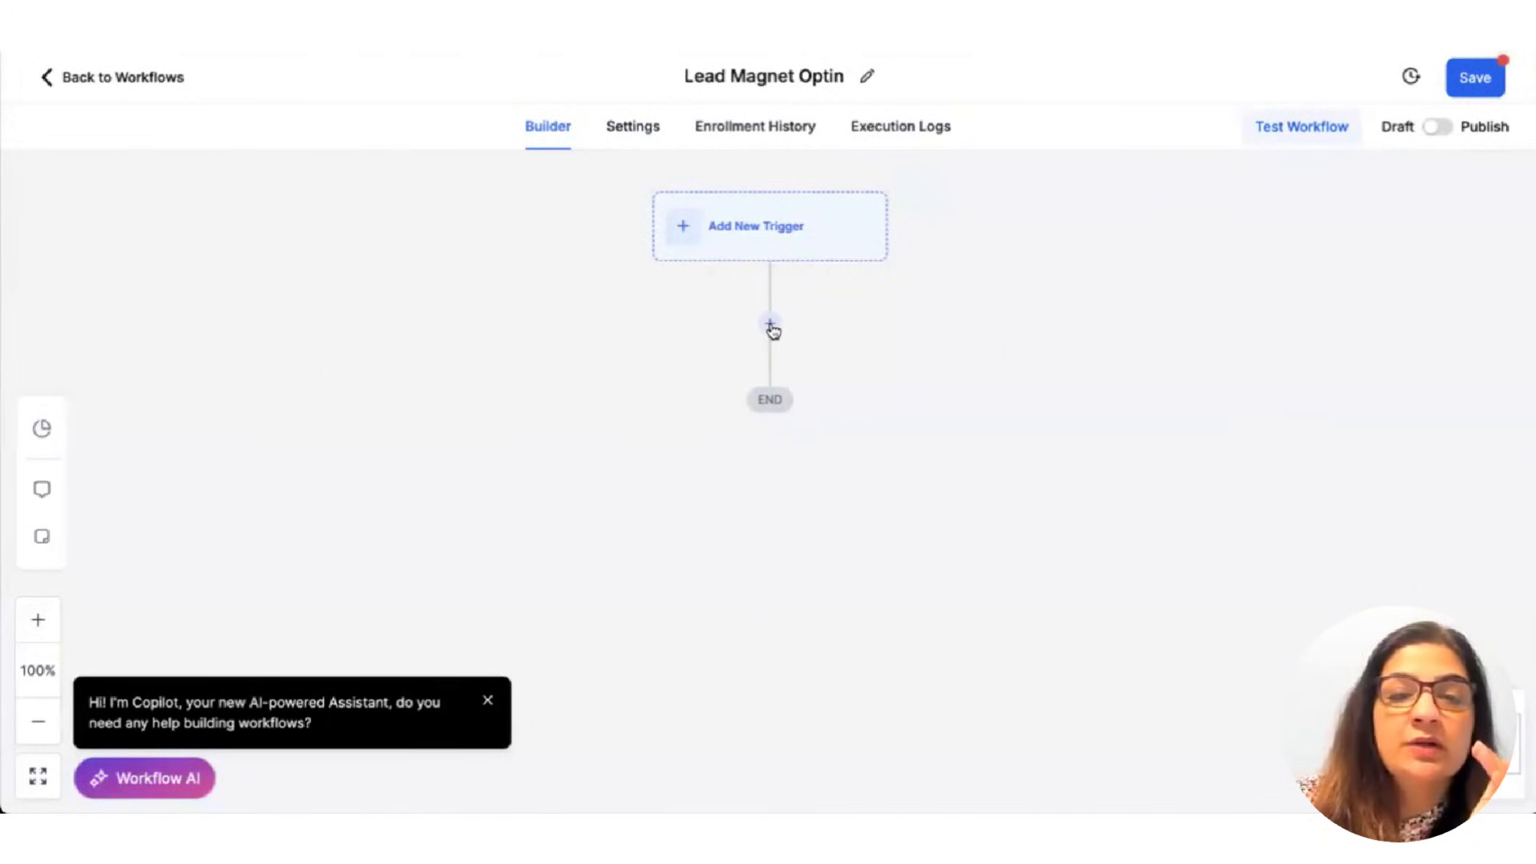
# Add a Form Submitted trigger filtered to the Lead Magnet Optin form and save it.
pyautogui.click(801, 256)
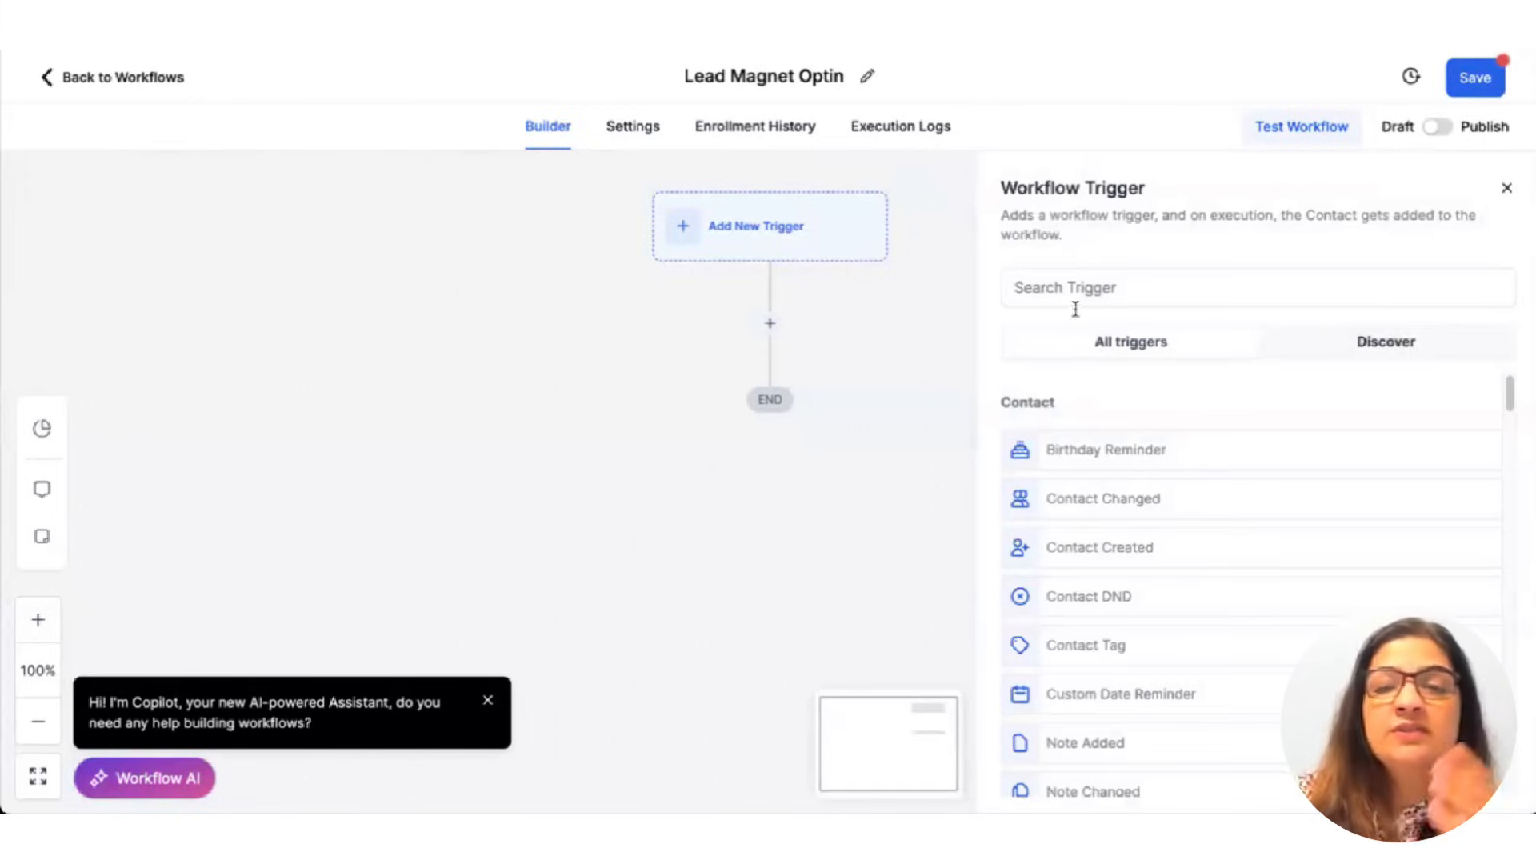
pyautogui.click(1085, 286)
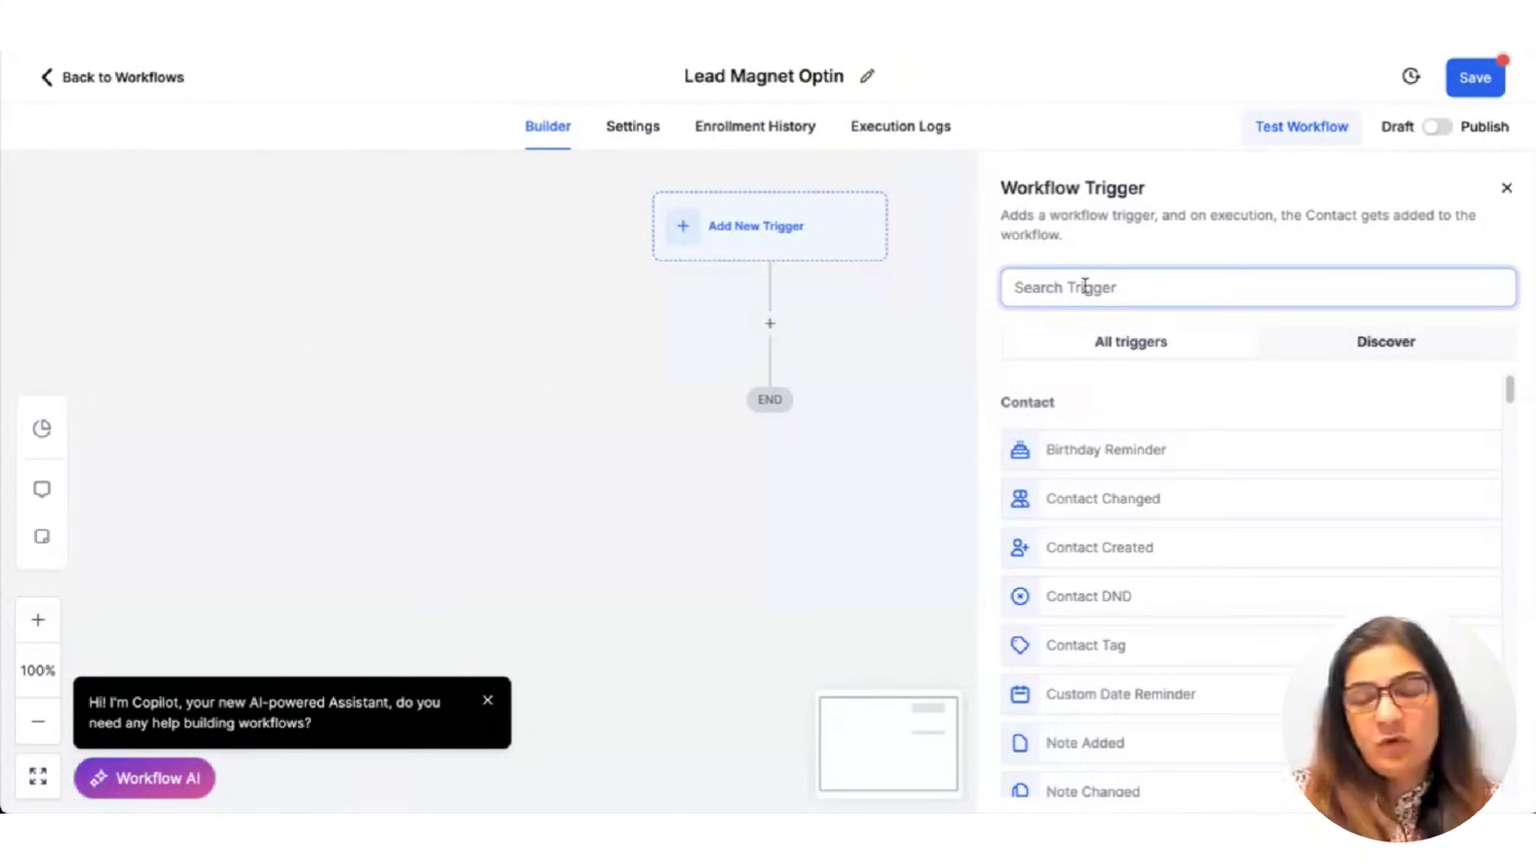
pyautogui.write('sub')
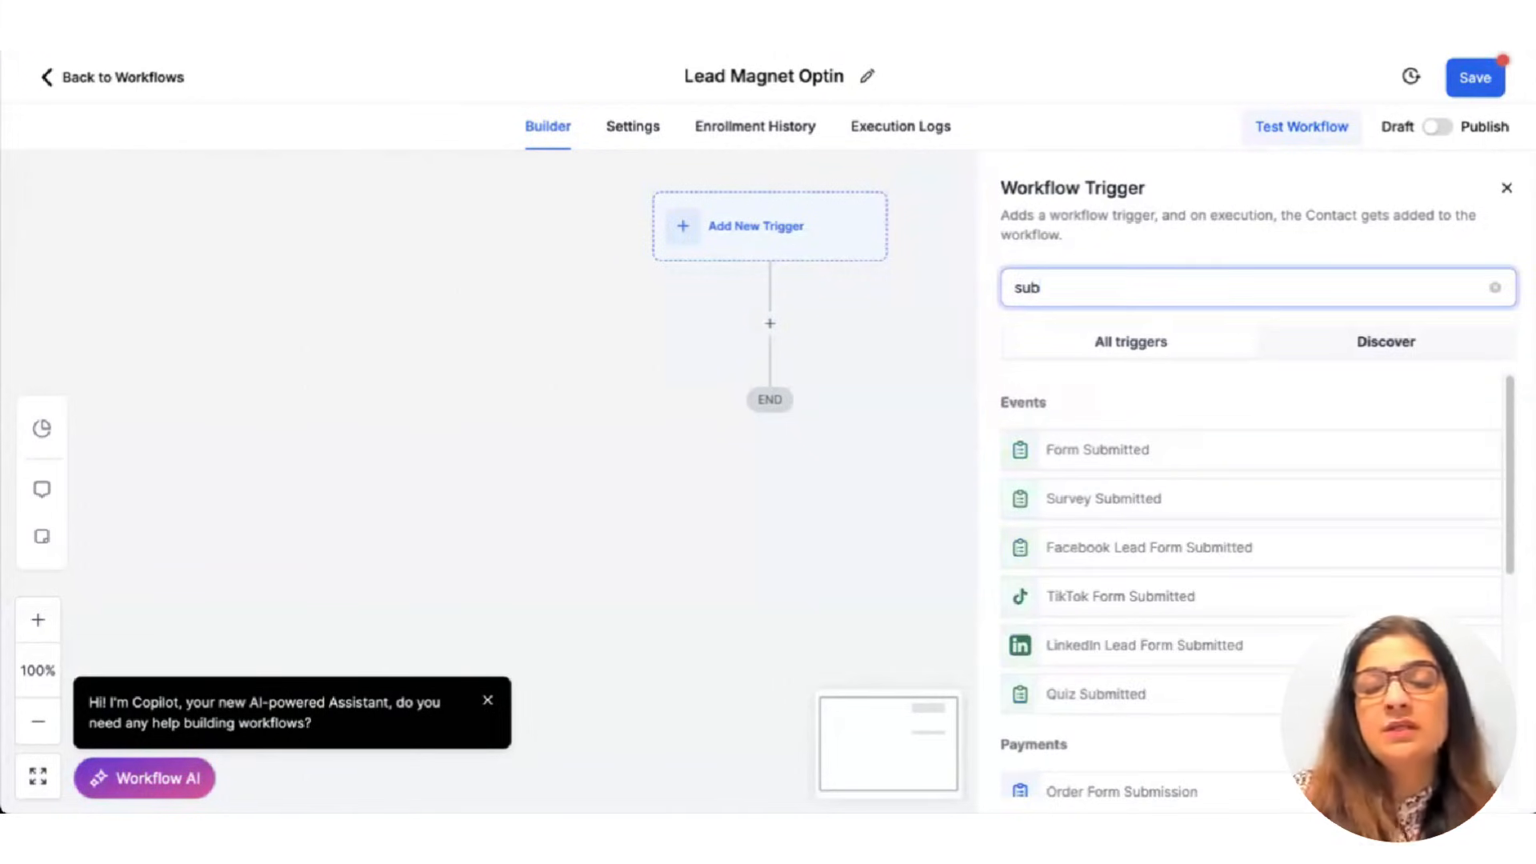
pyautogui.click(1118, 450)
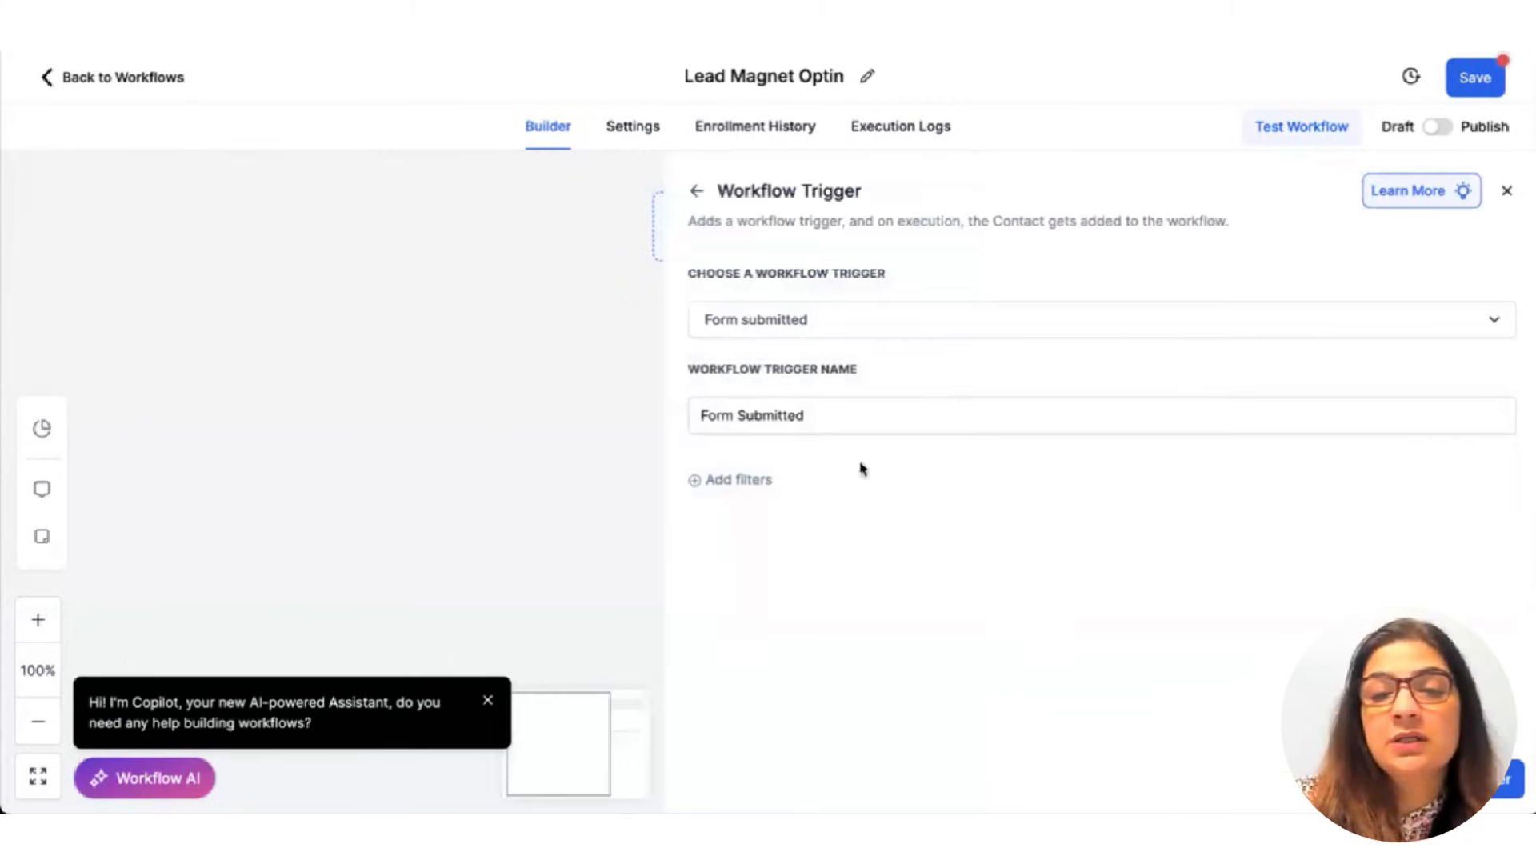
pyautogui.click(747, 481)
pyautogui.click(830, 513)
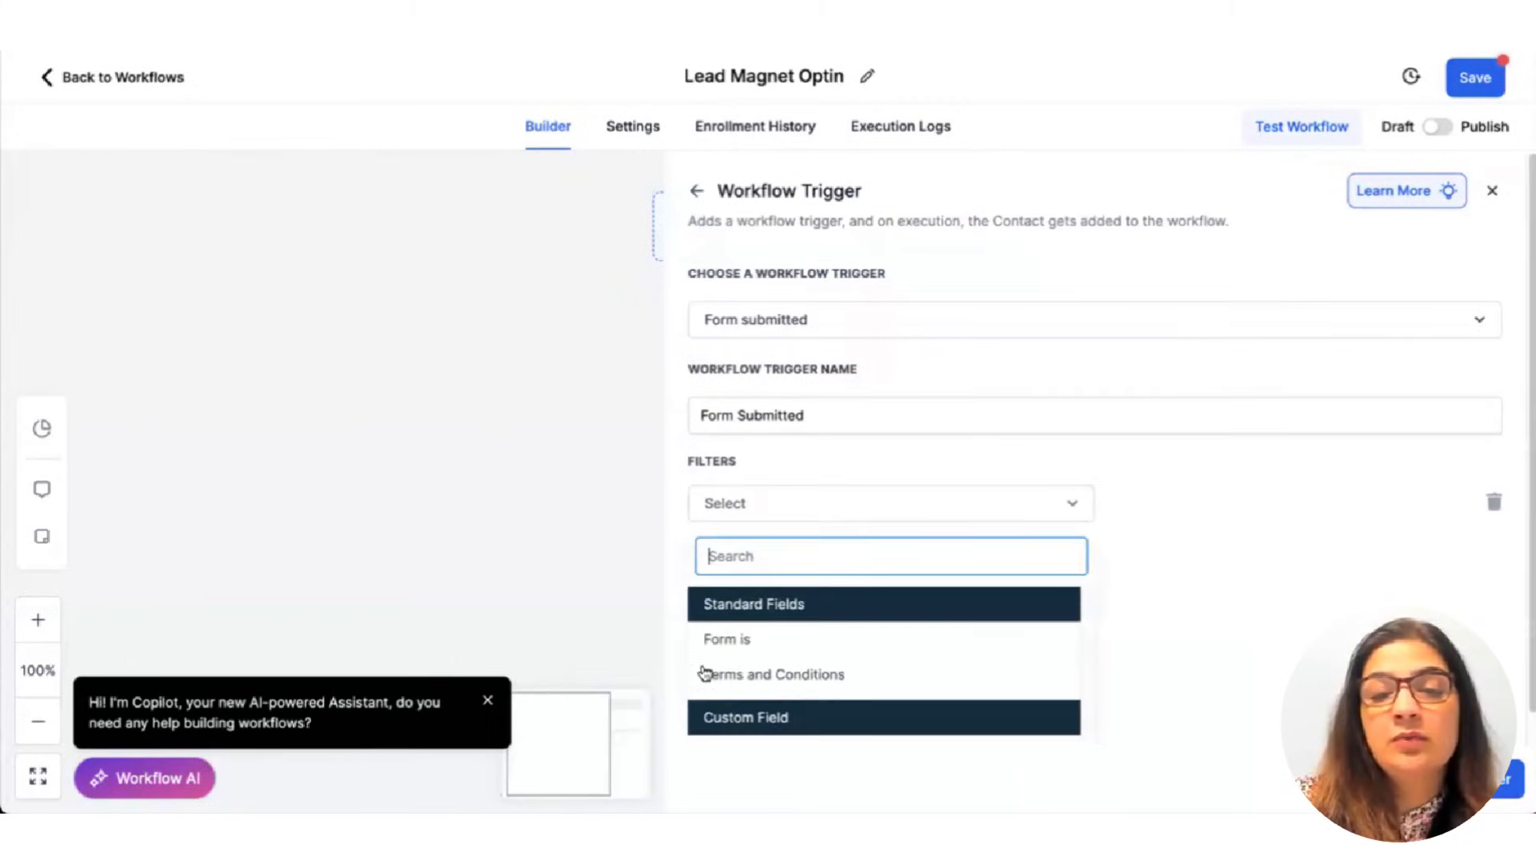
pyautogui.click(733, 637)
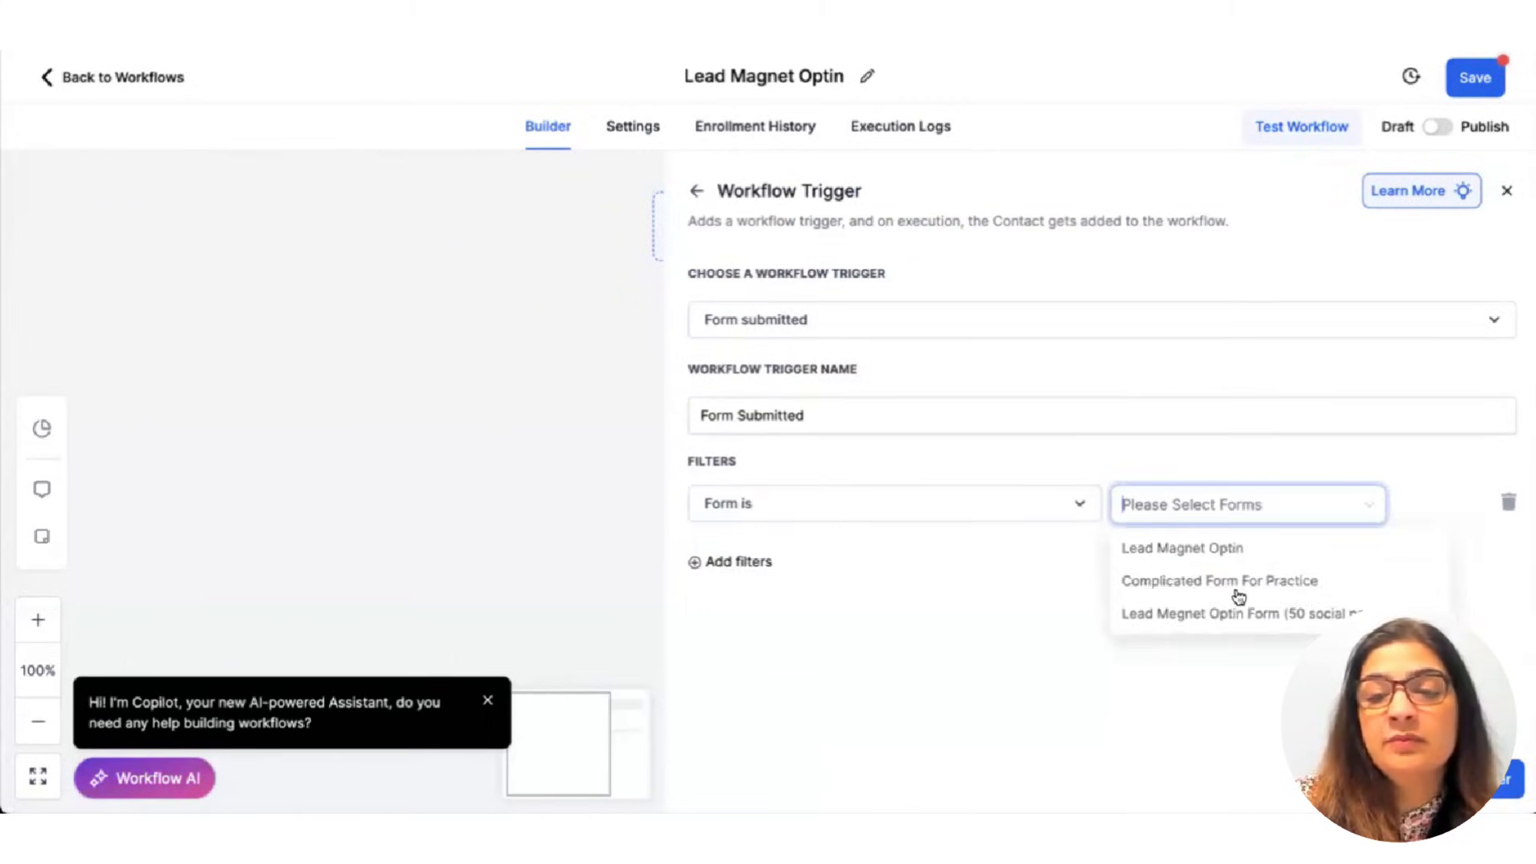
pyautogui.click(1212, 552)
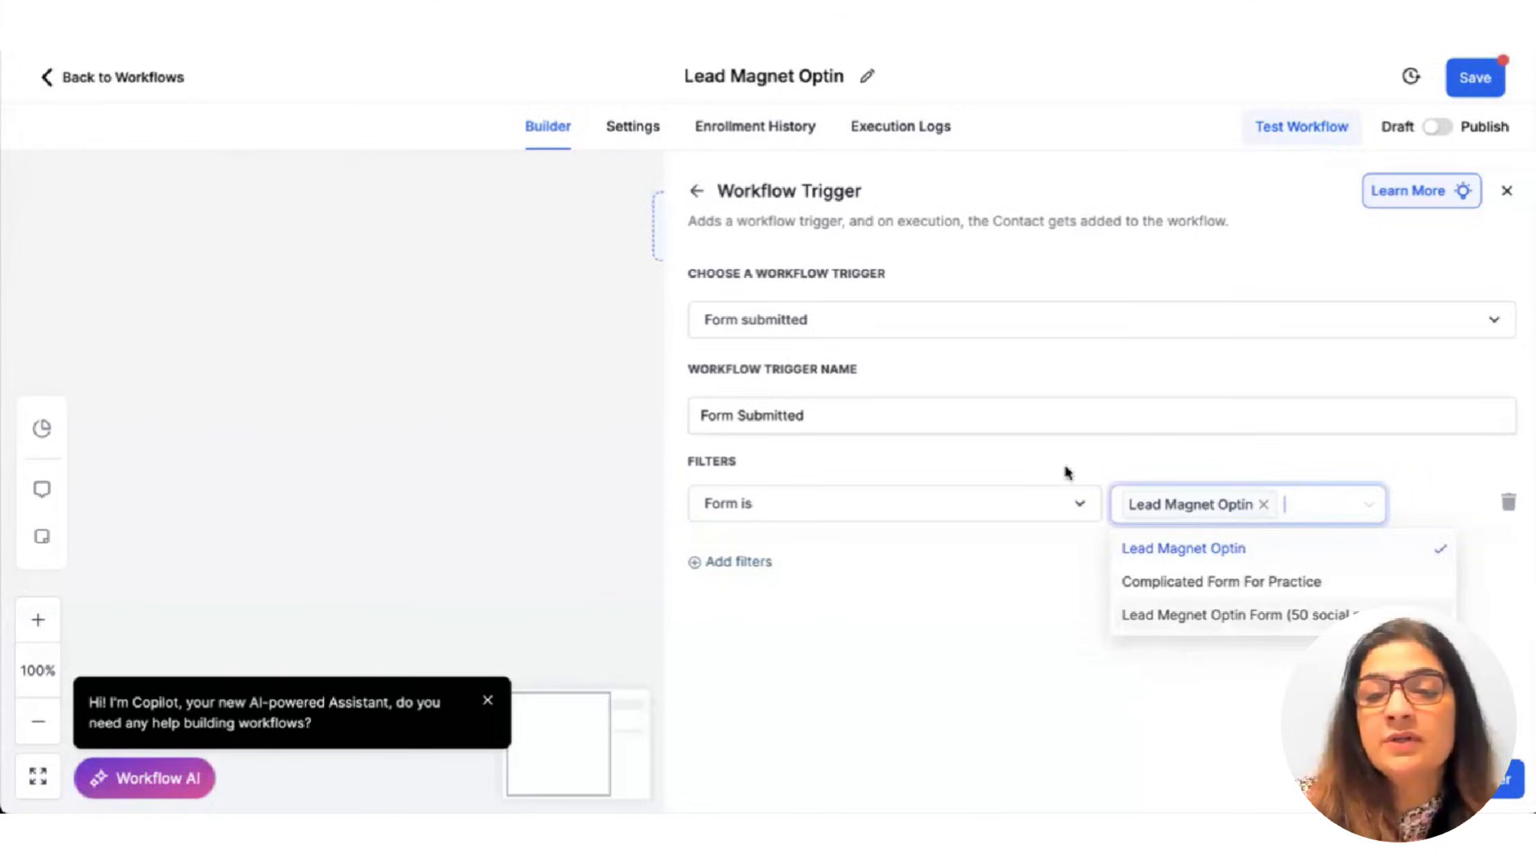
pyautogui.click(1258, 696)
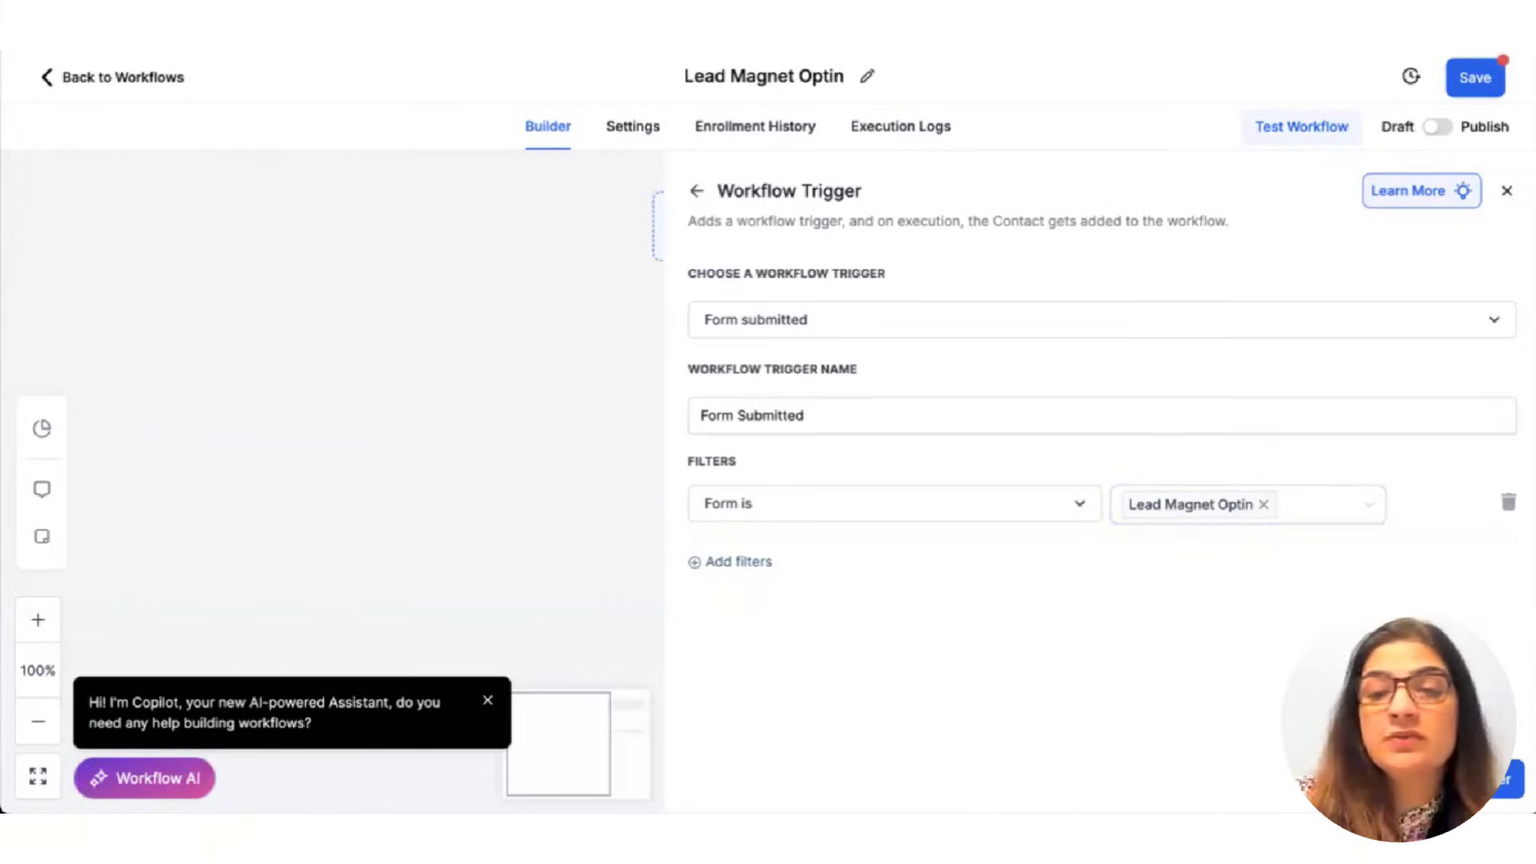
pyautogui.click(1465, 779)
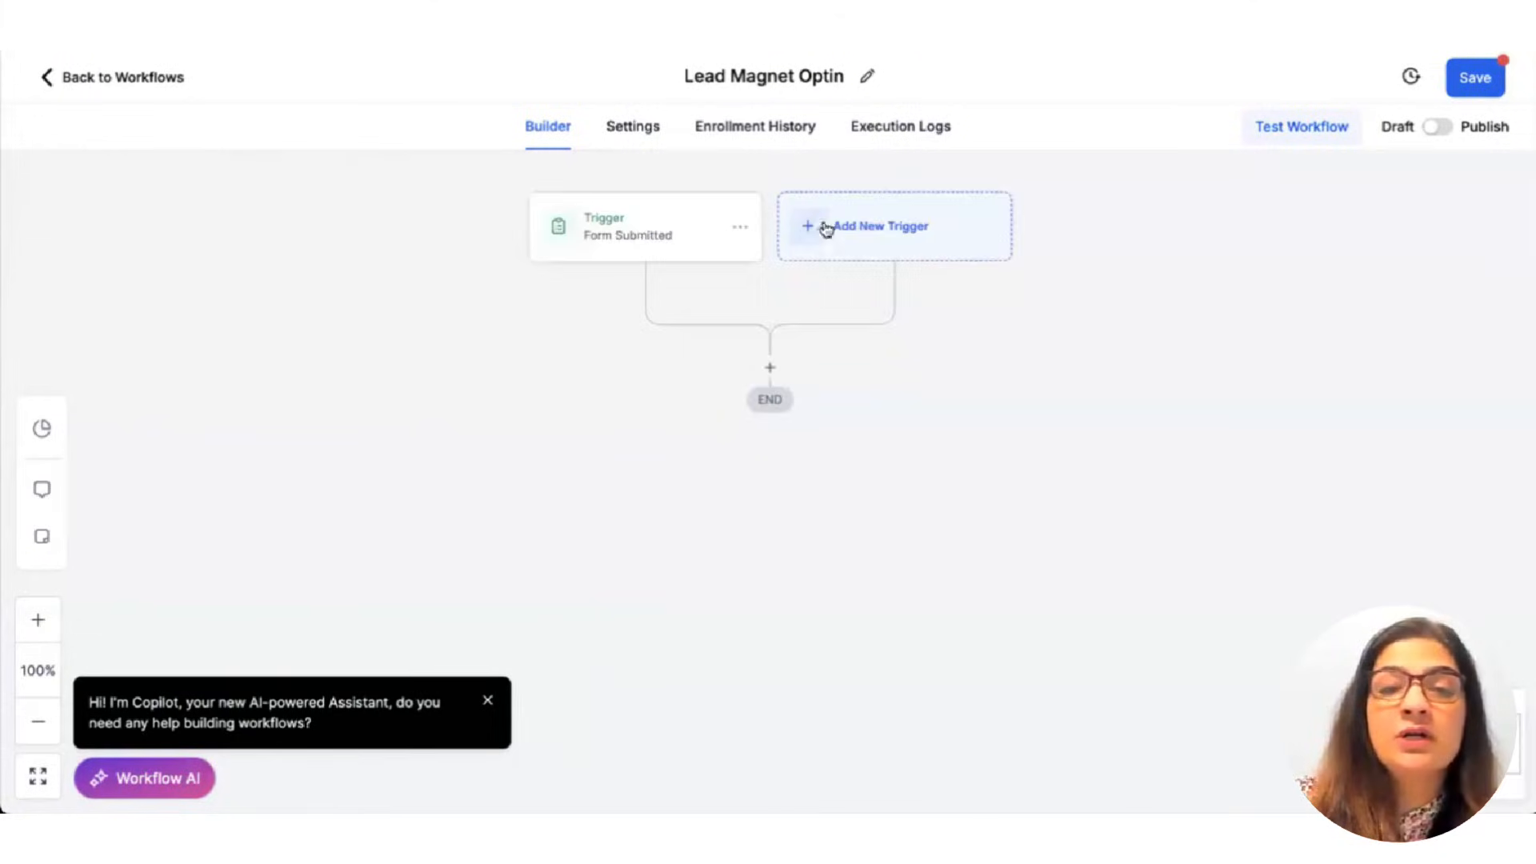
# Rename the trigger to 'Lead Magnet Optin Form Submitted'.
pyautogui.click(634, 223)
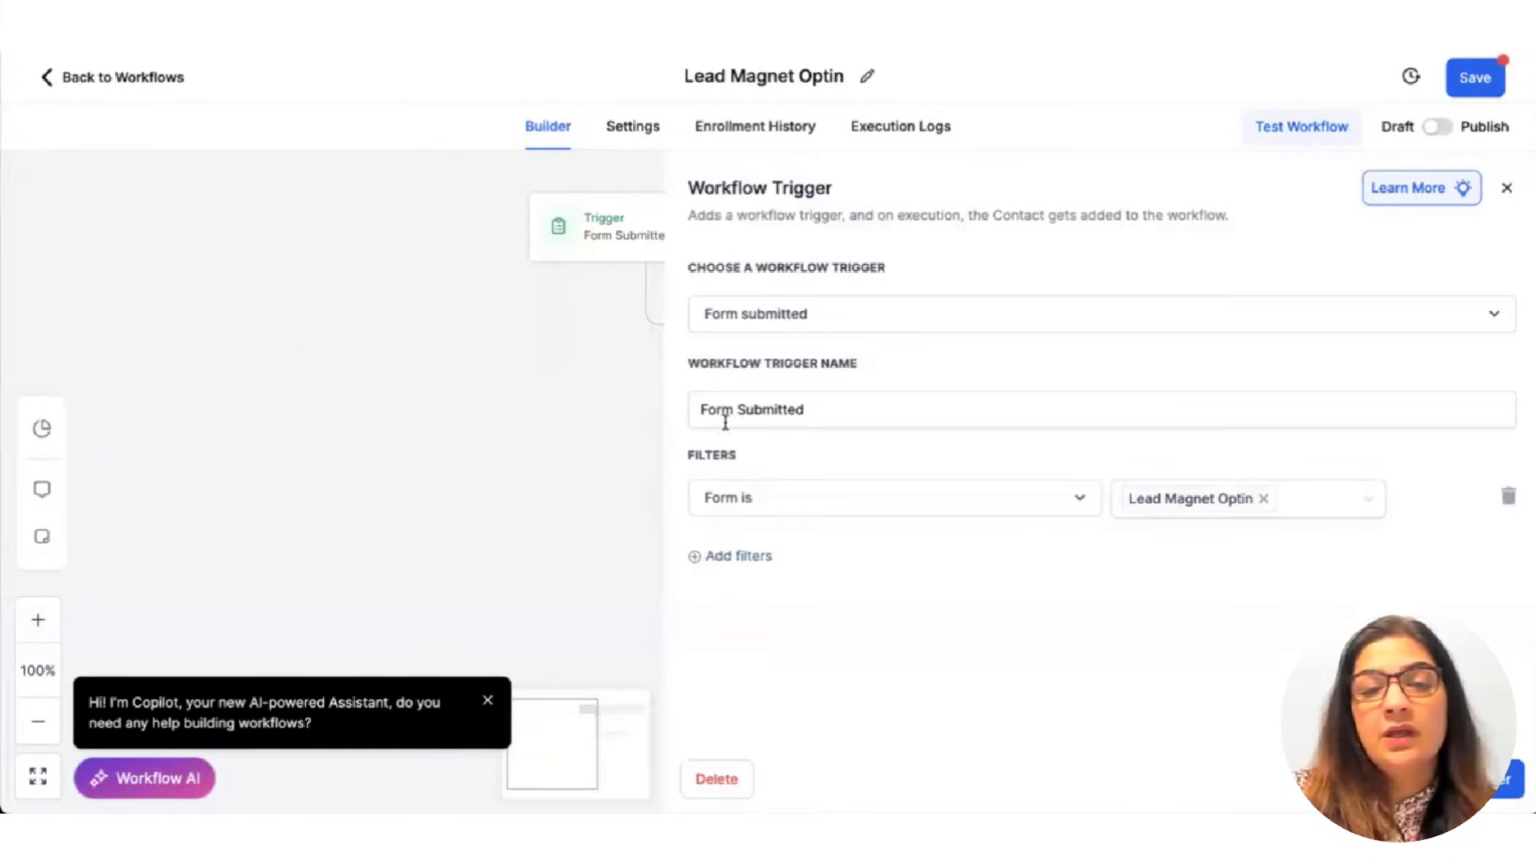
pyautogui.click(725, 422)
pyautogui.write('Lead Mag')
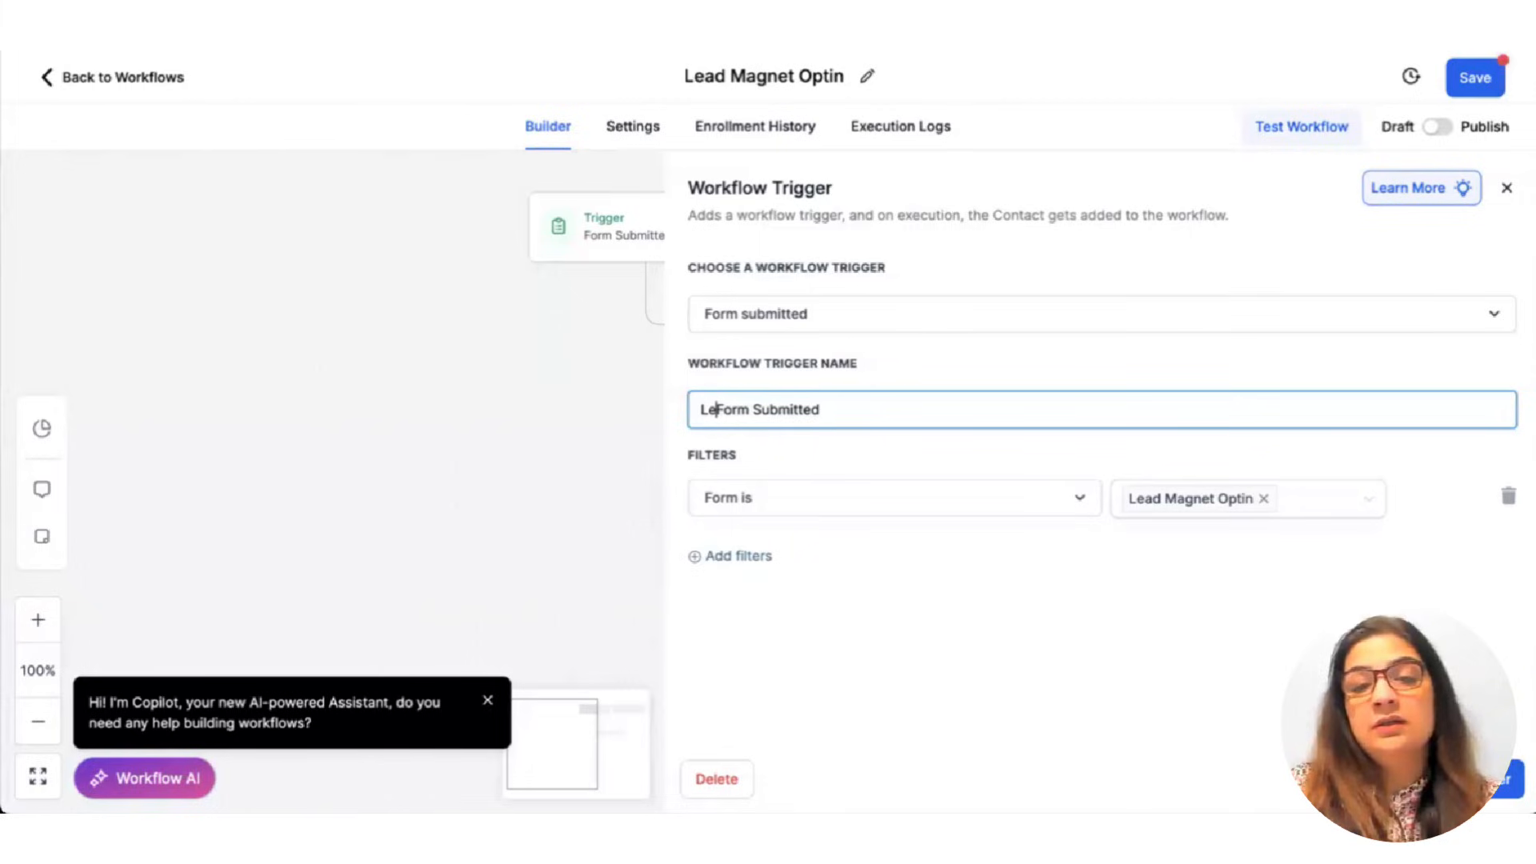
pyautogui.write('net ')
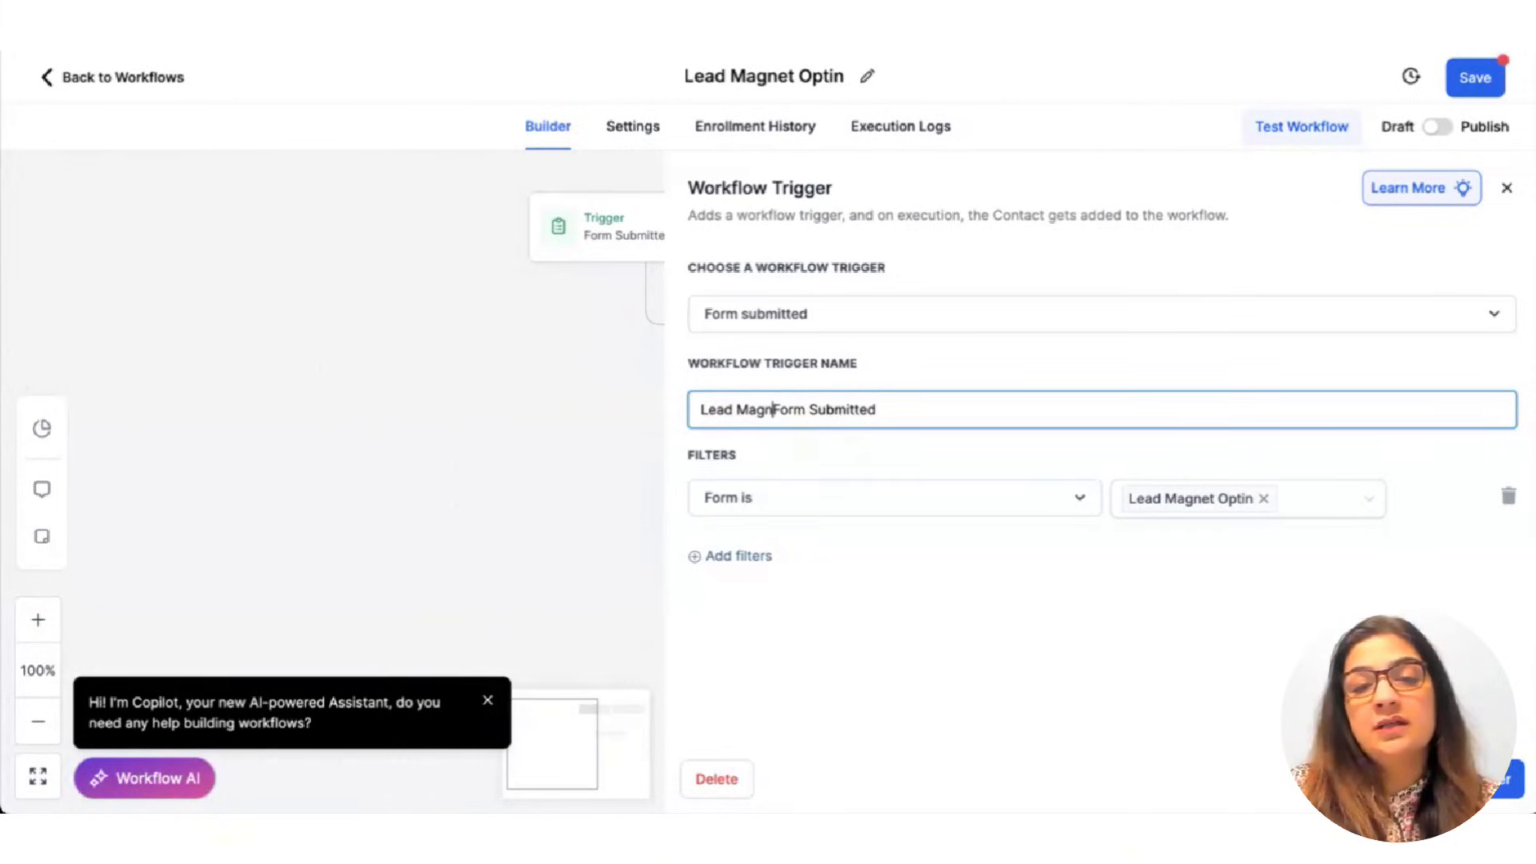
pyautogui.write('Optin')
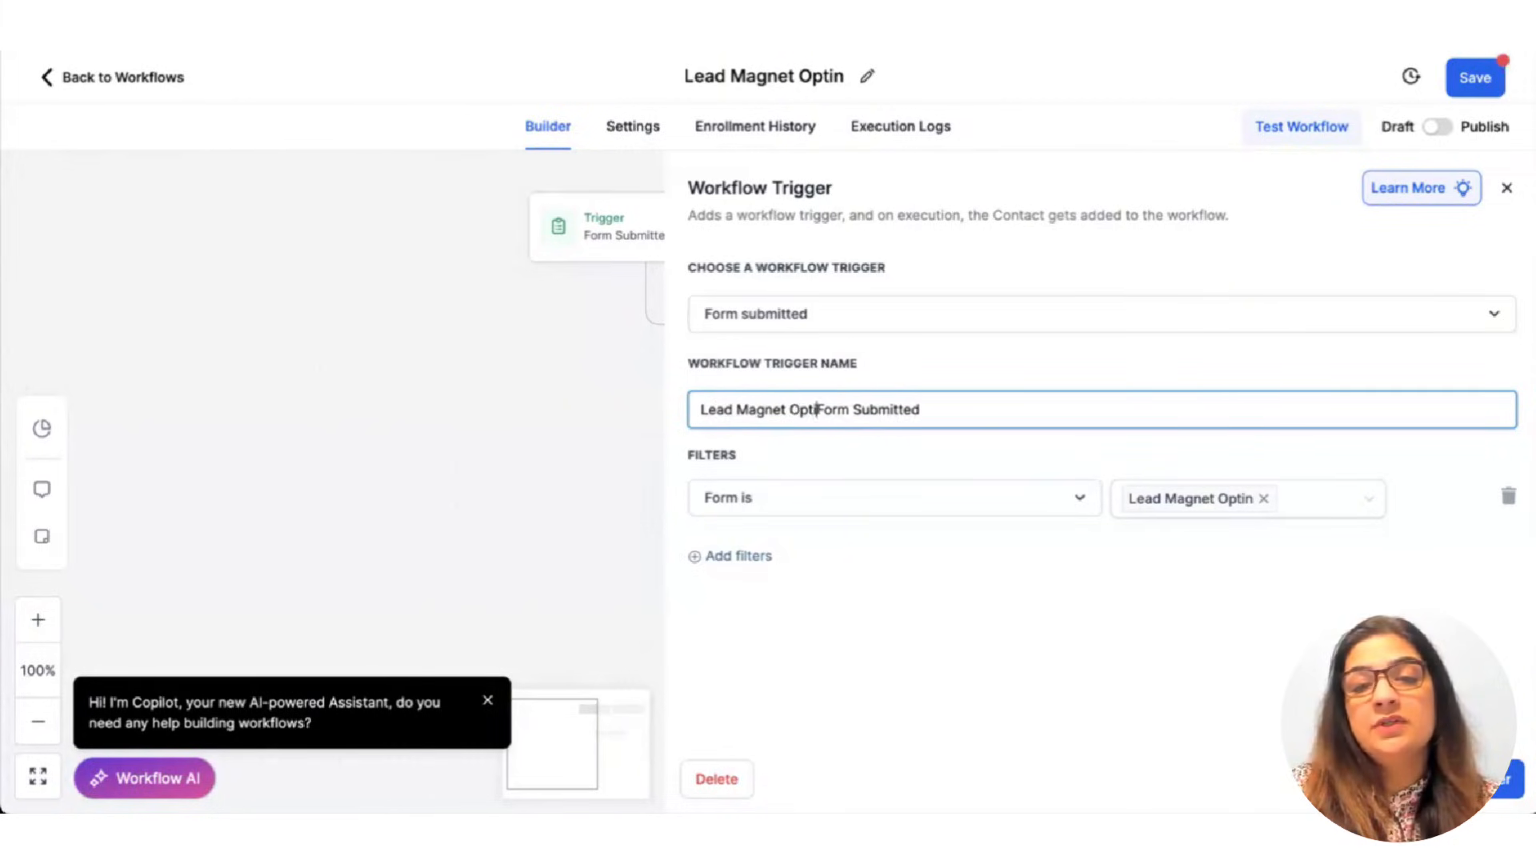
pyautogui.press('Return')
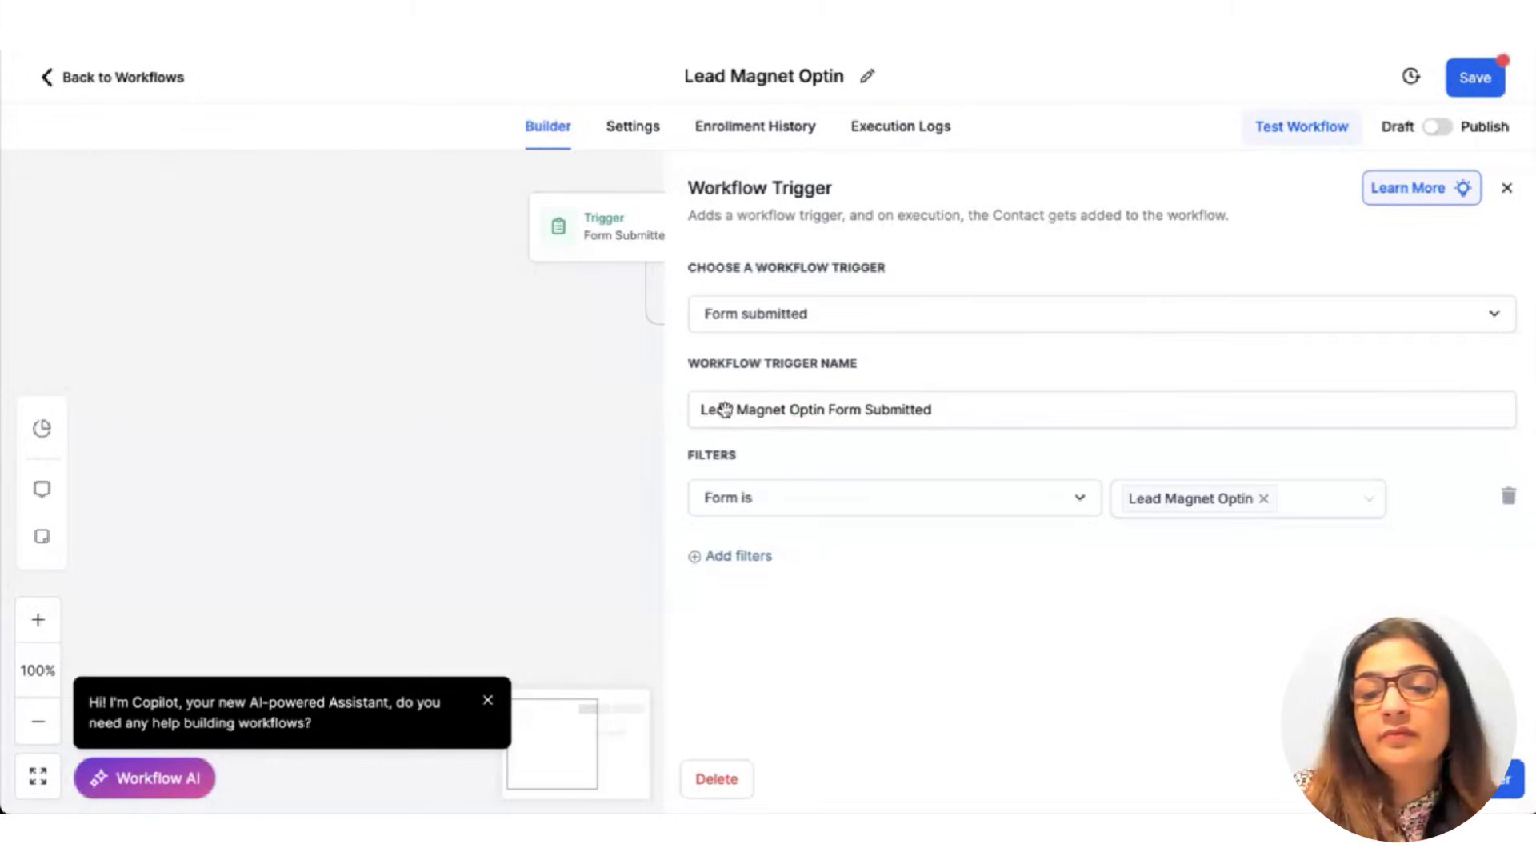
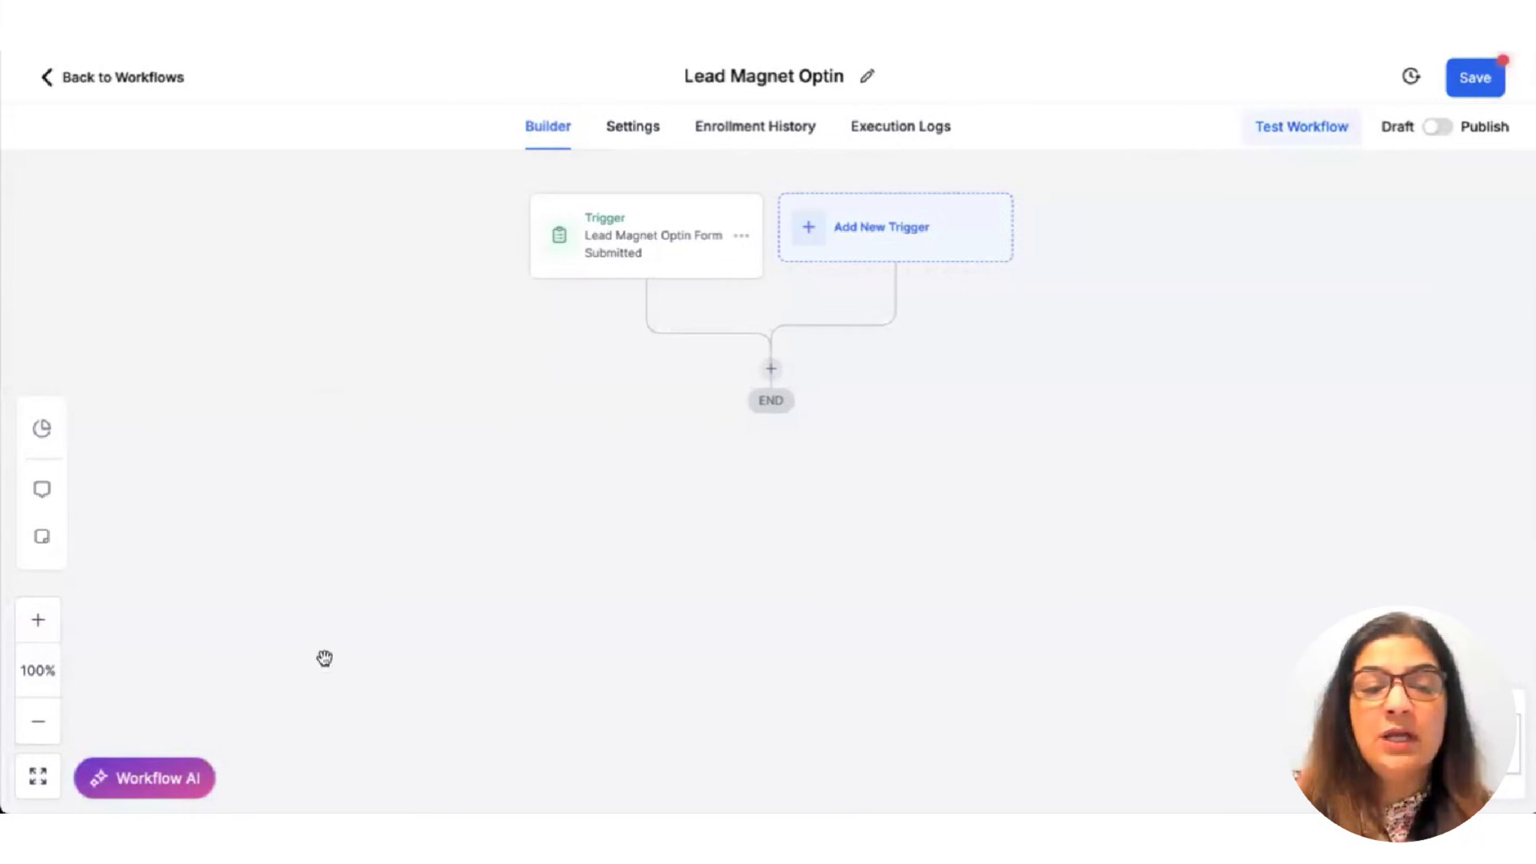
# Add an Add Contact Tag action applying the 'new lead optin' tag after the trigger, and save the workflow.
pyautogui.click(774, 366)
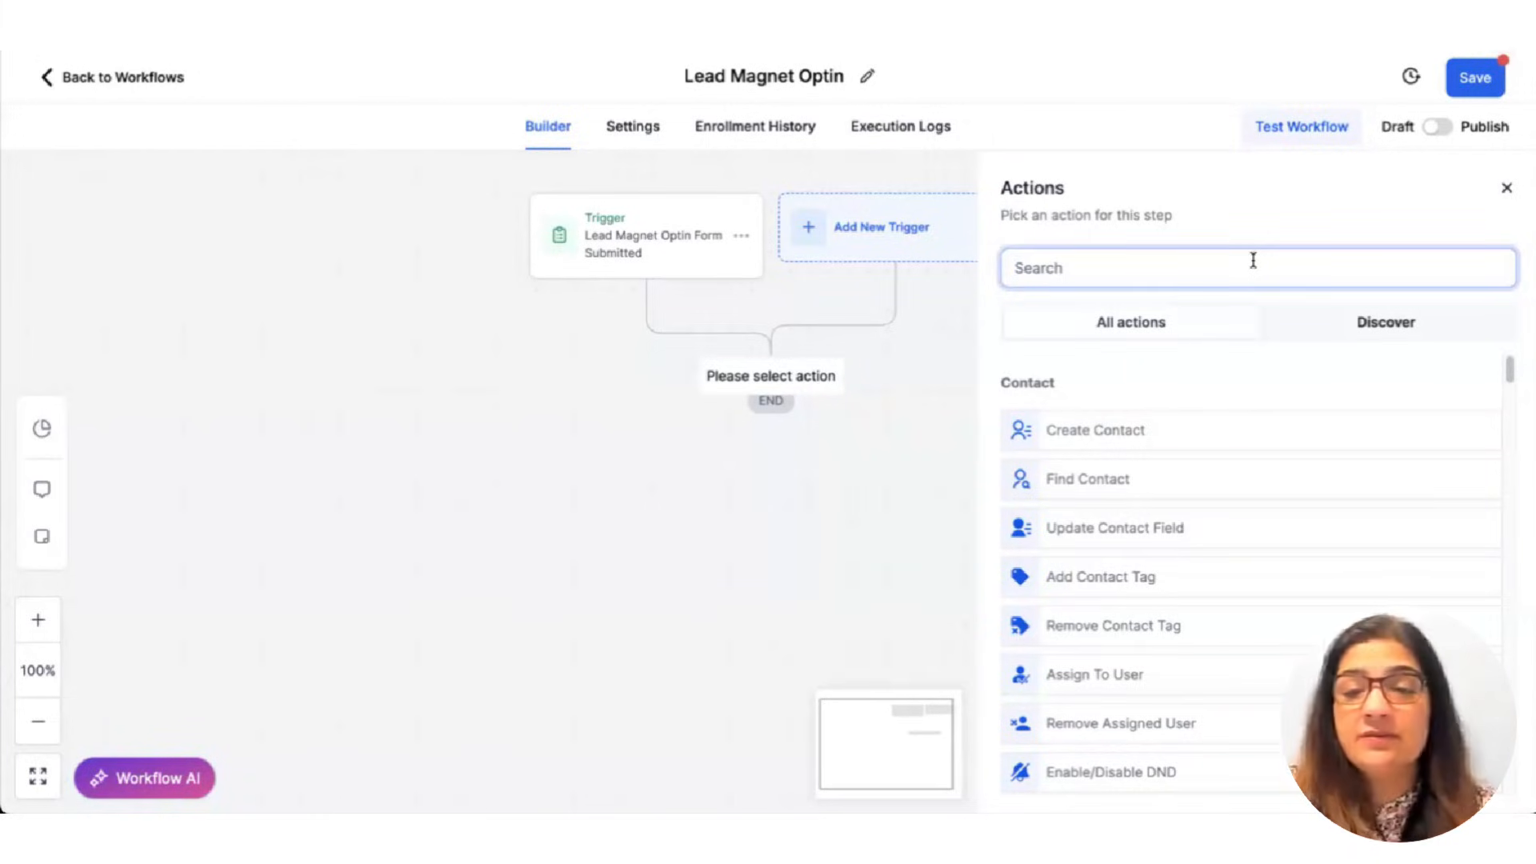
pyautogui.write('tag')
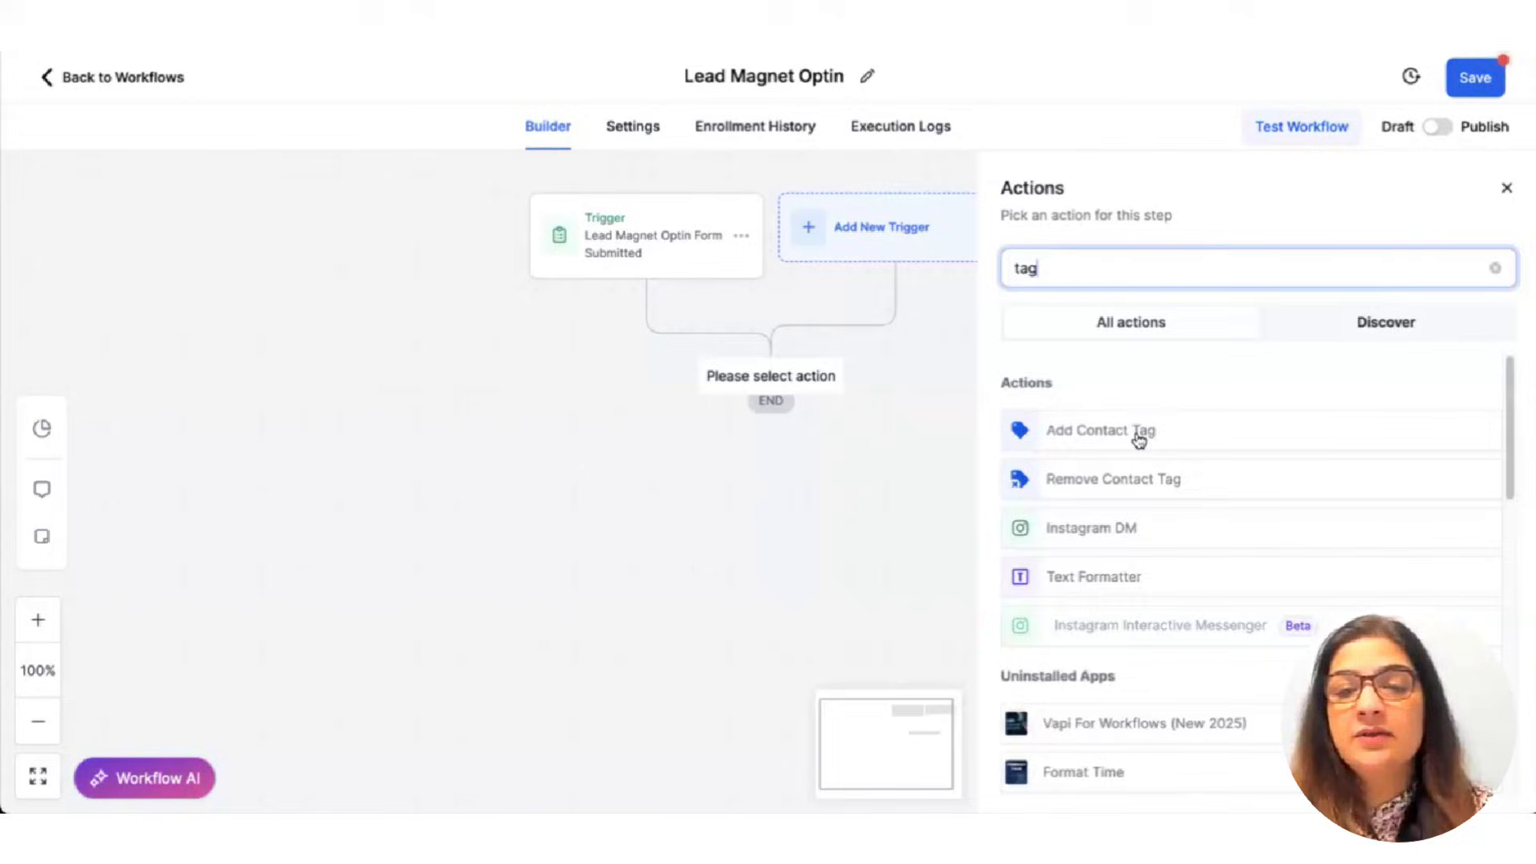
pyautogui.click(1139, 440)
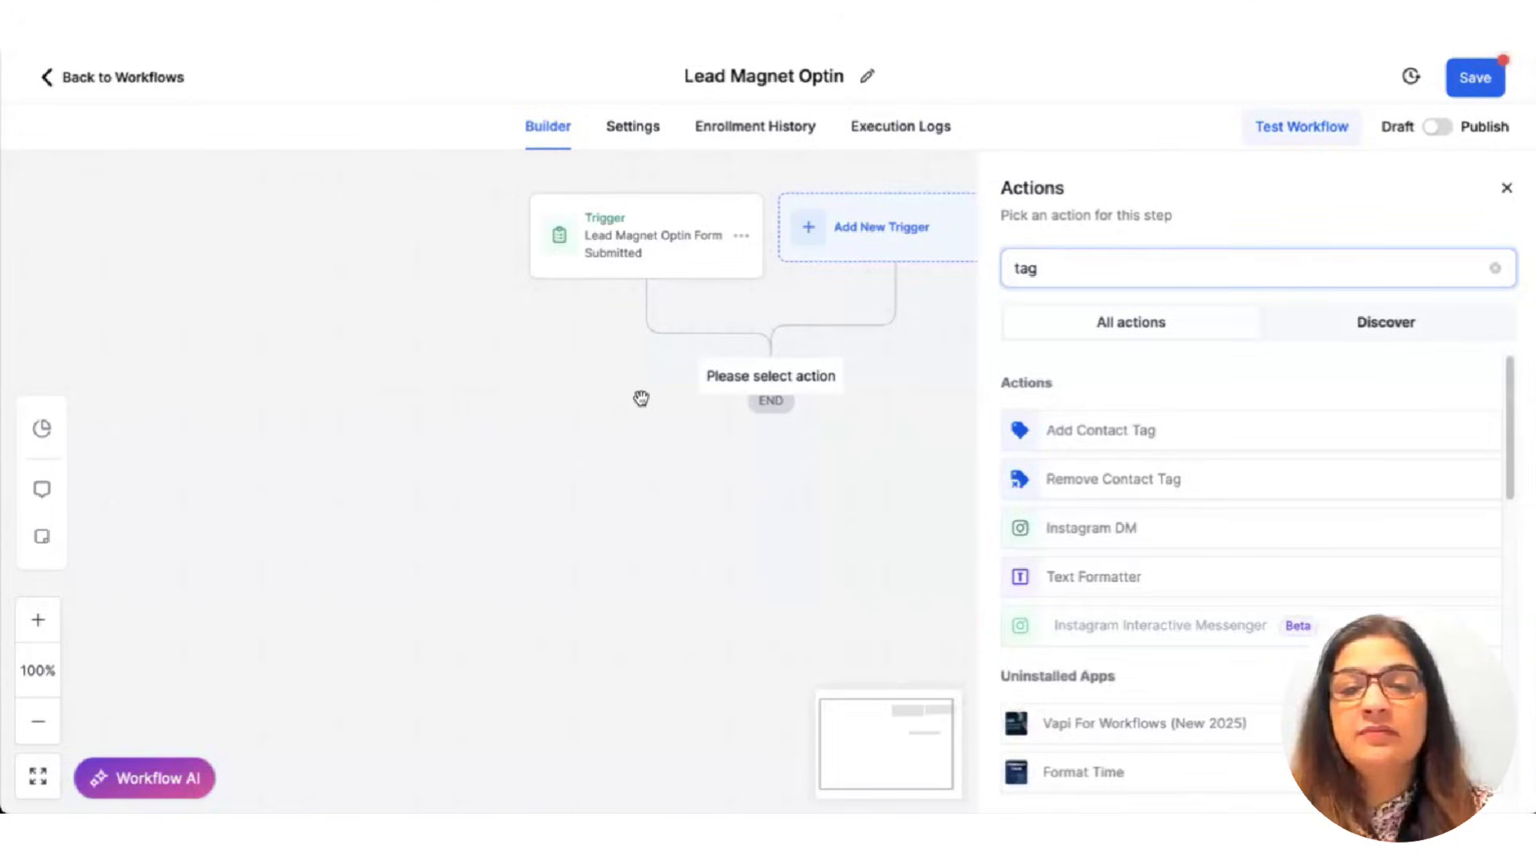
pyautogui.click(1040, 398)
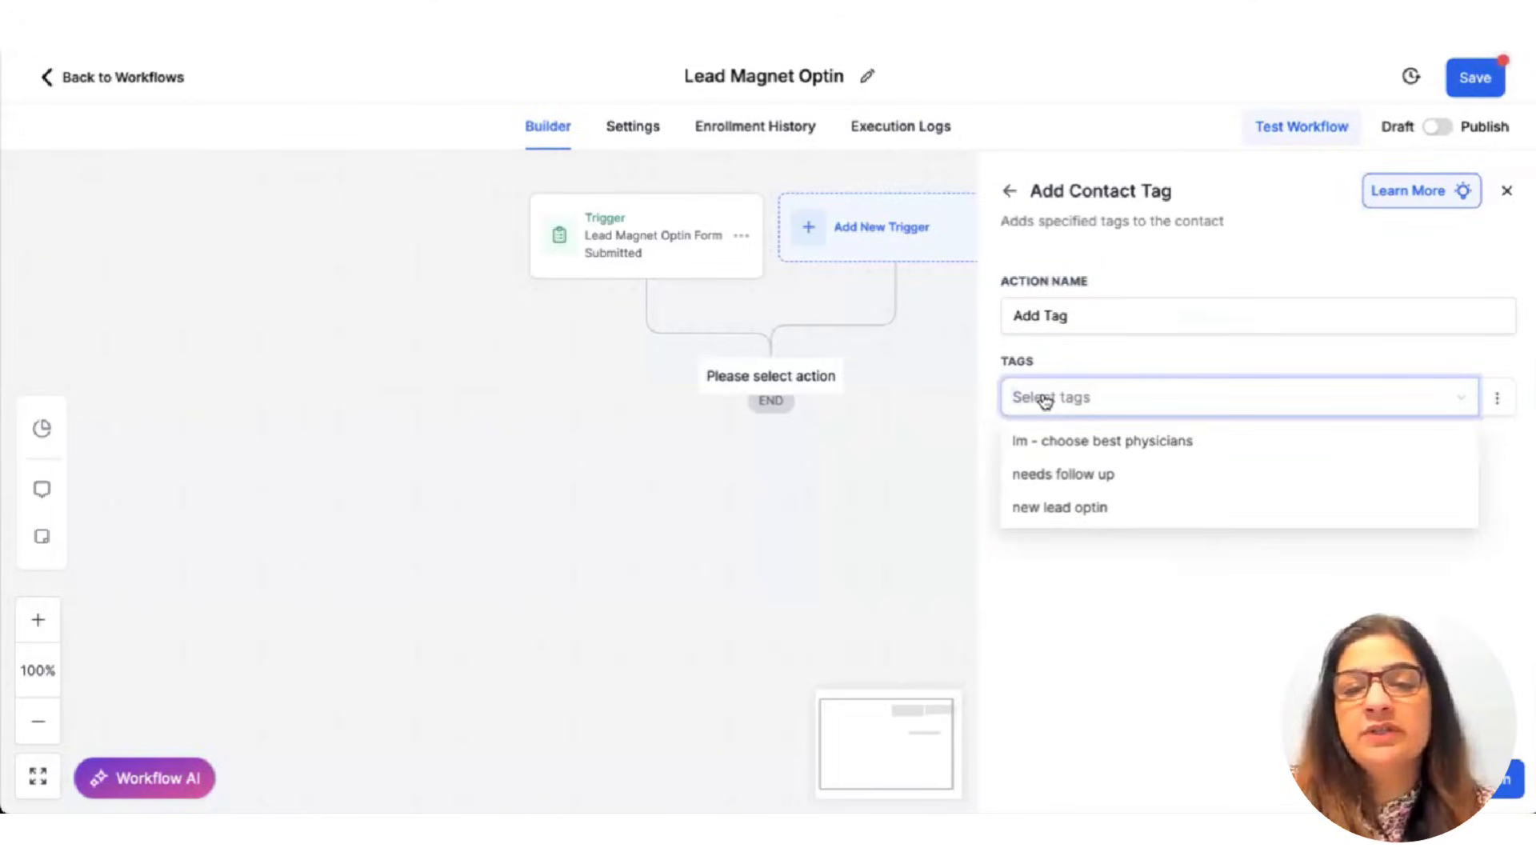
pyautogui.click(1046, 508)
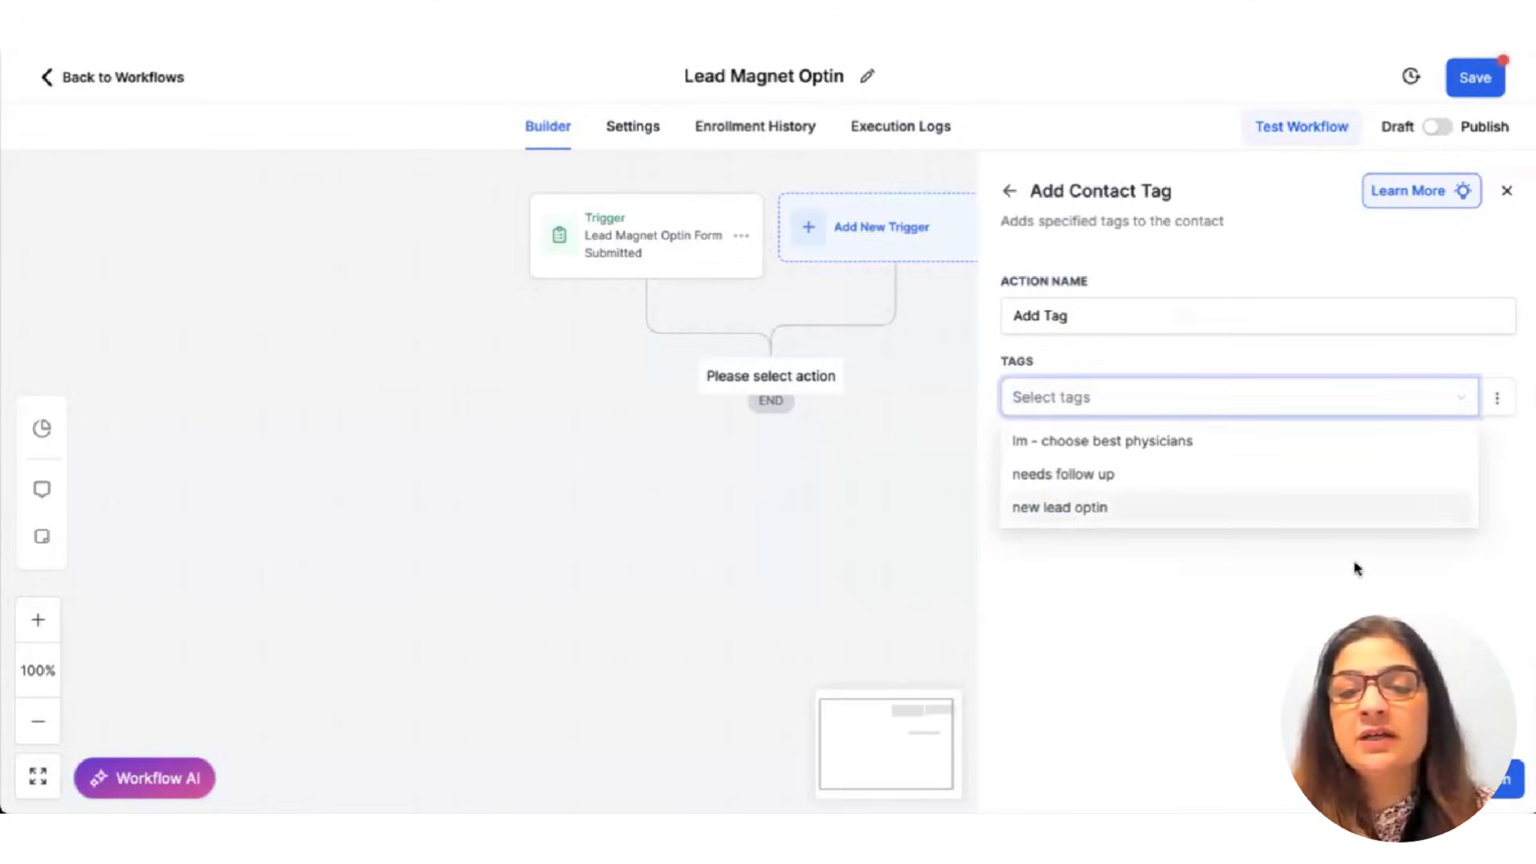
pyautogui.click(1113, 568)
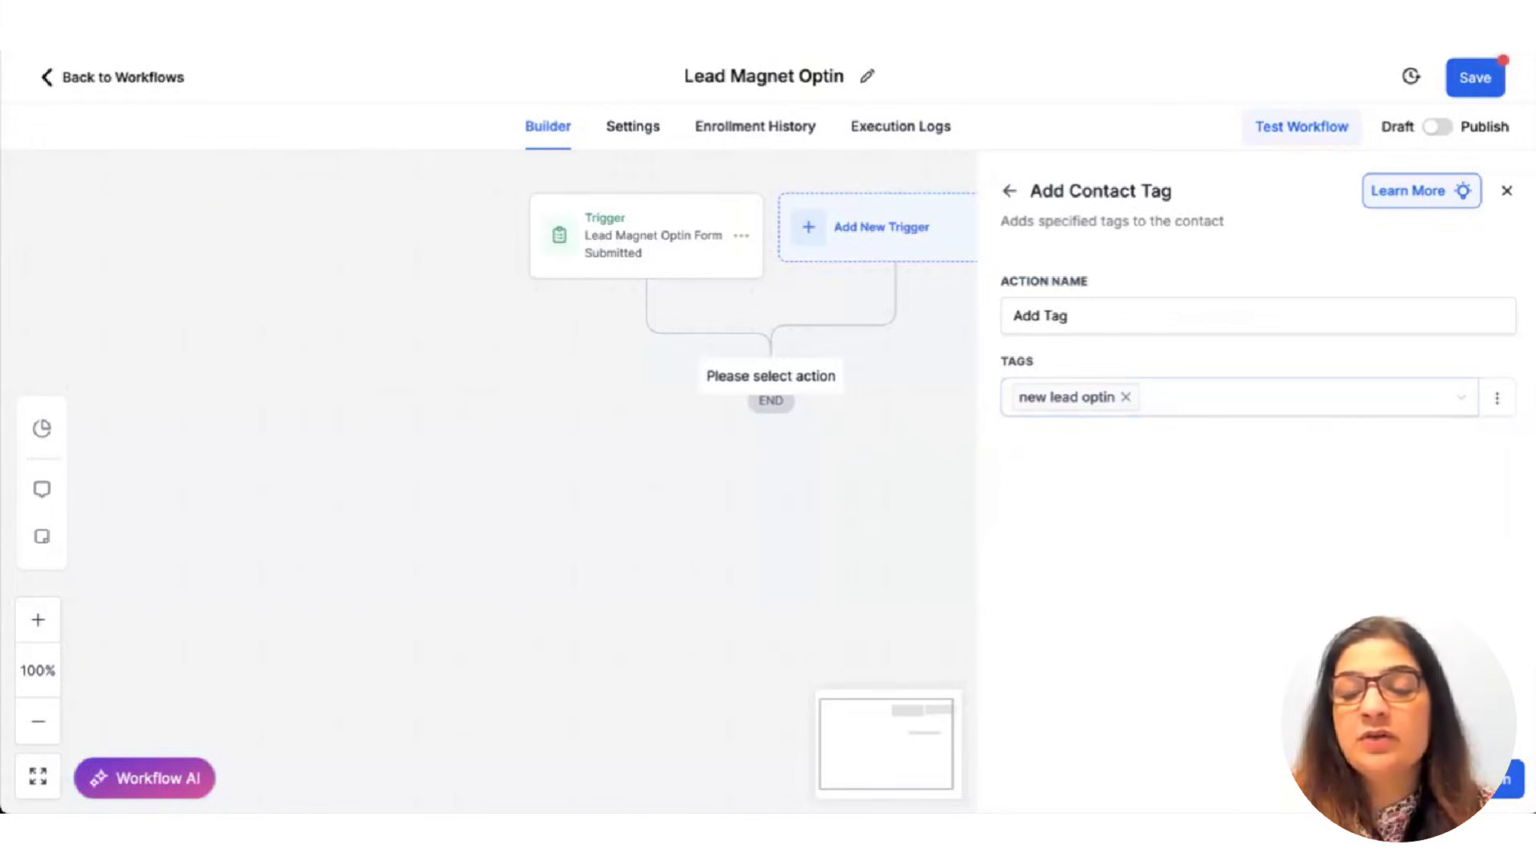
pyautogui.click(1506, 190)
pyautogui.click(1479, 78)
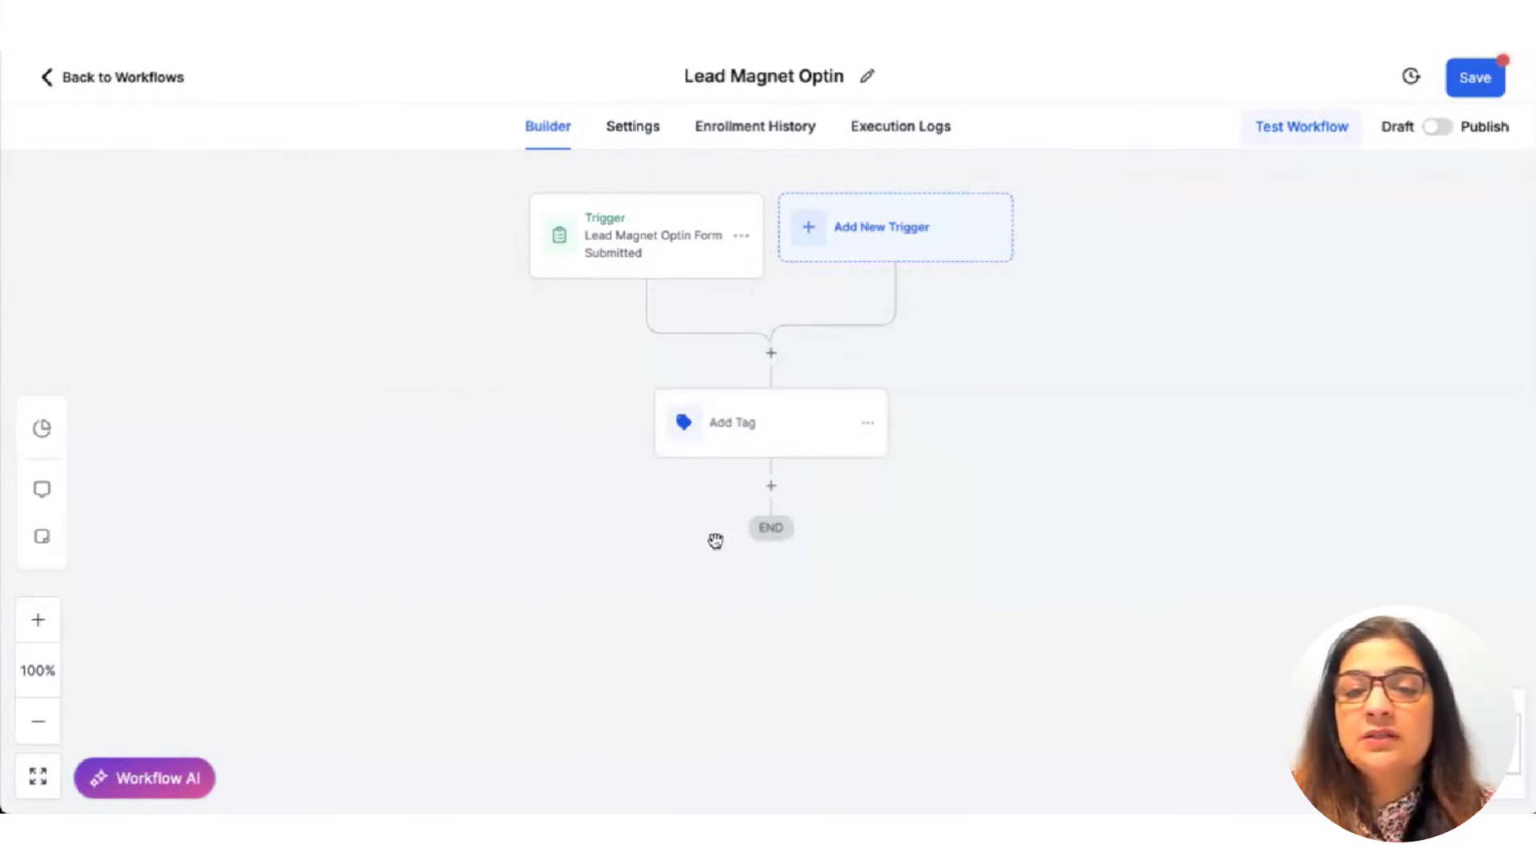
# Add an Add To Notes step below Add Tag with the note 'Opted in Lead Magnet Optin'.
pyautogui.click(773, 486)
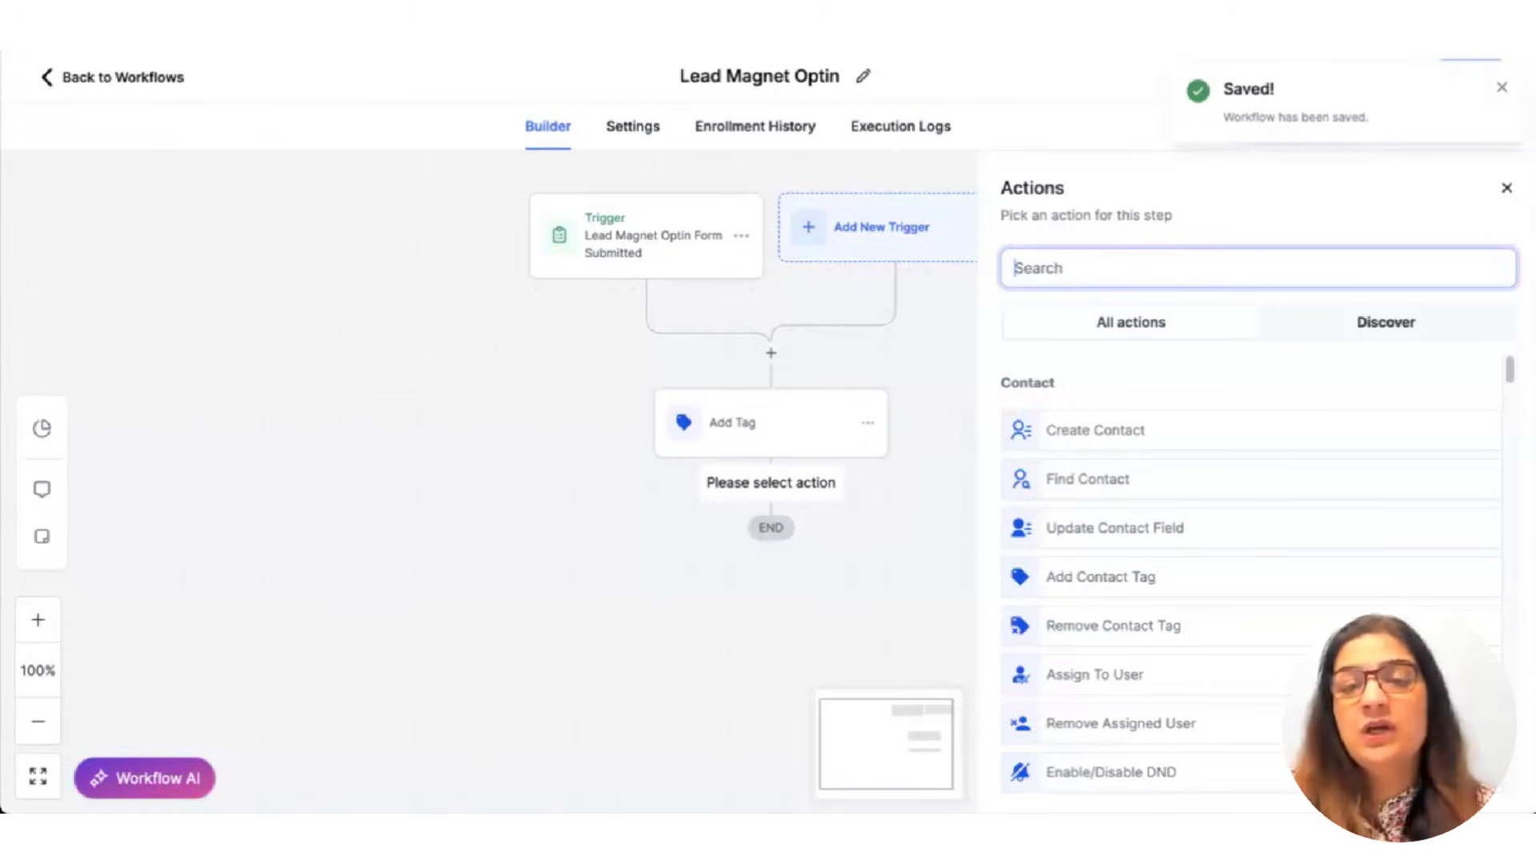
pyautogui.write('not')
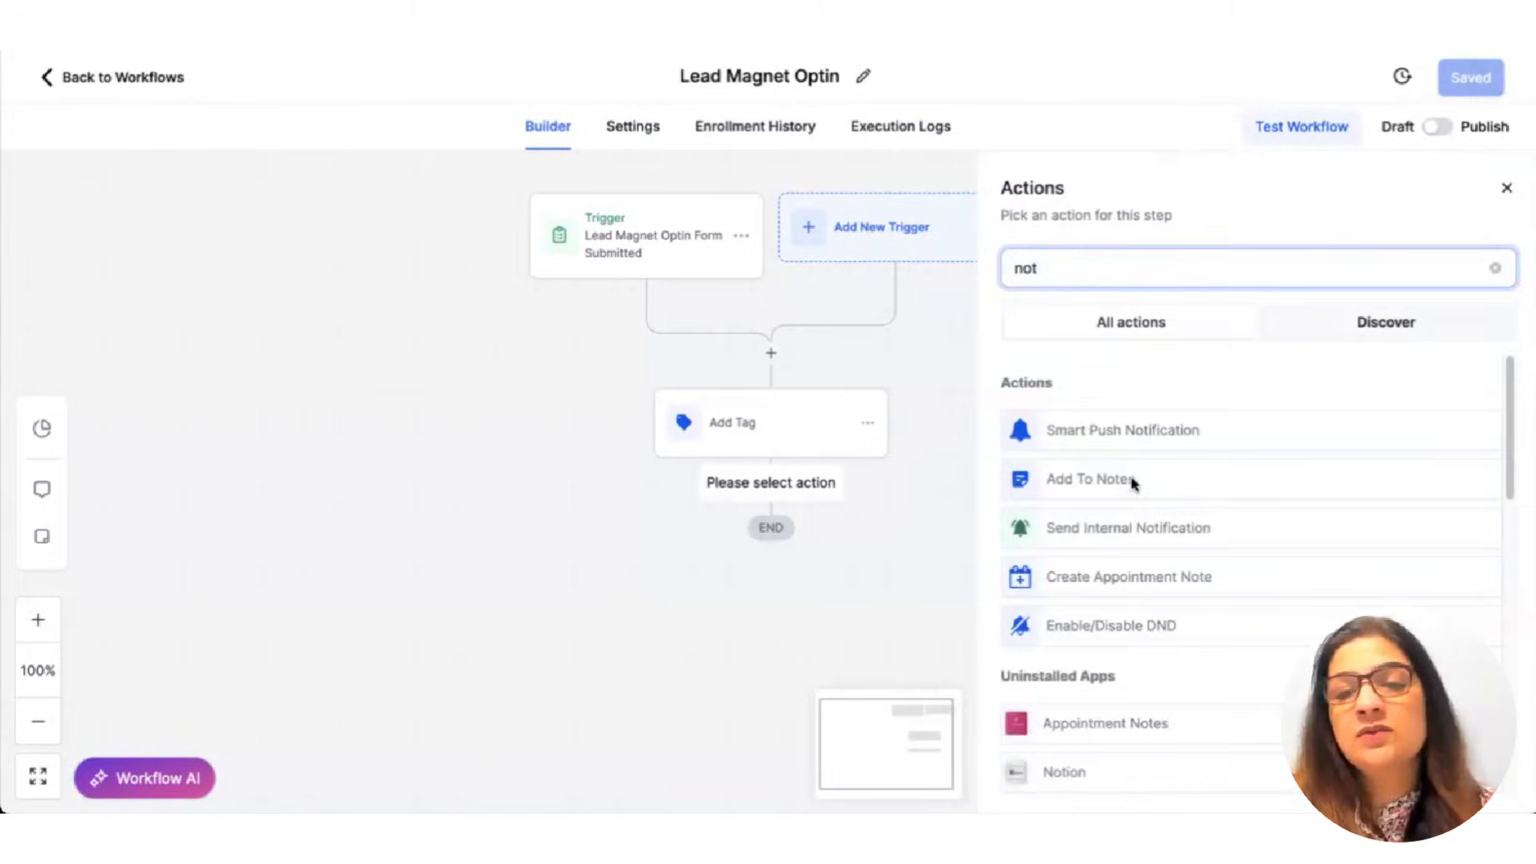
pyautogui.click(1134, 482)
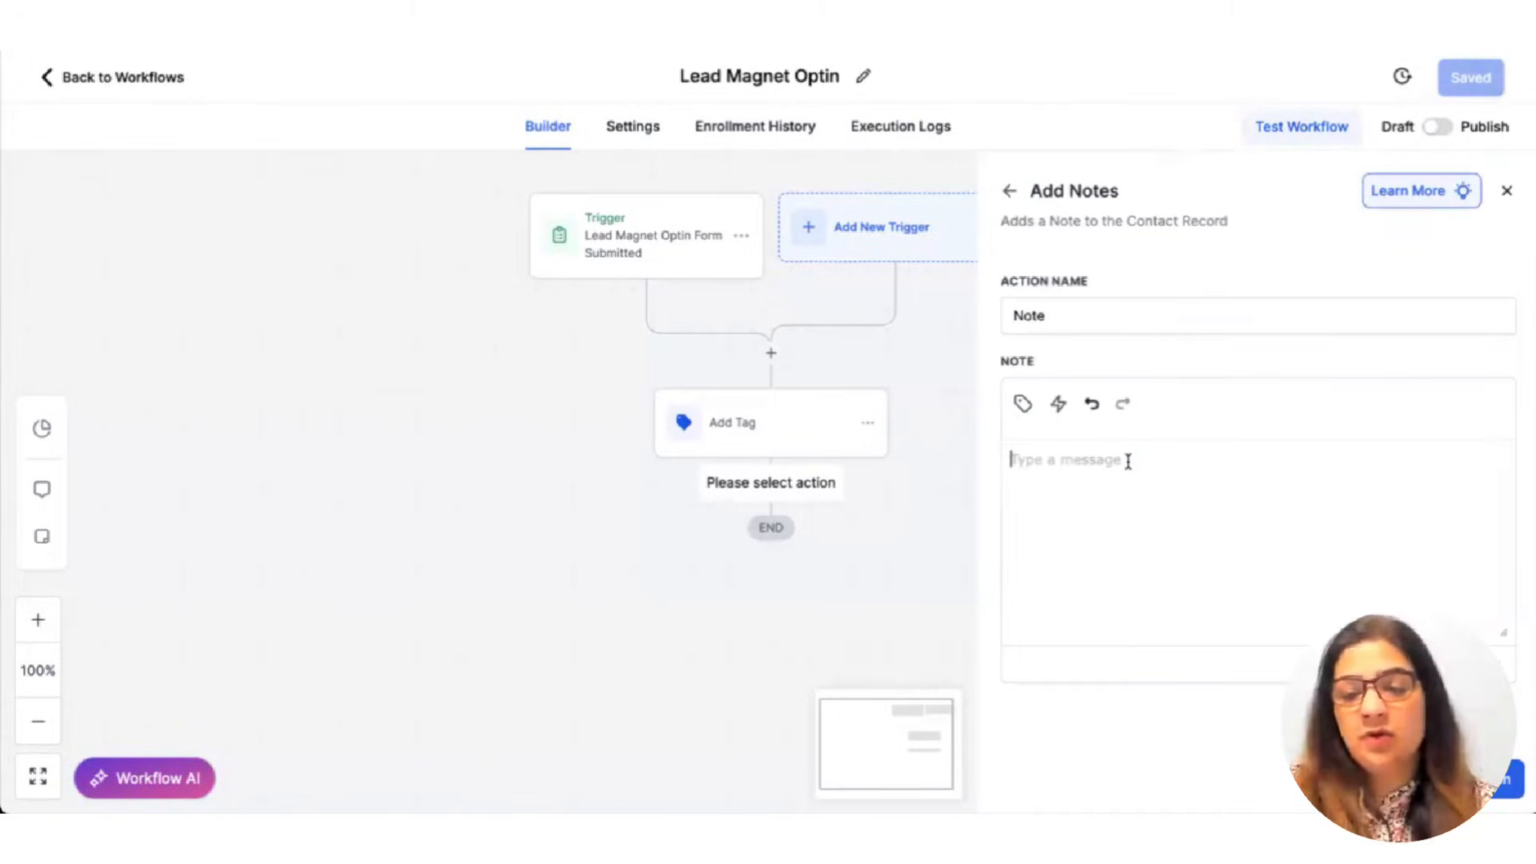
pyautogui.write('Opted in Lead Magnet Optin')
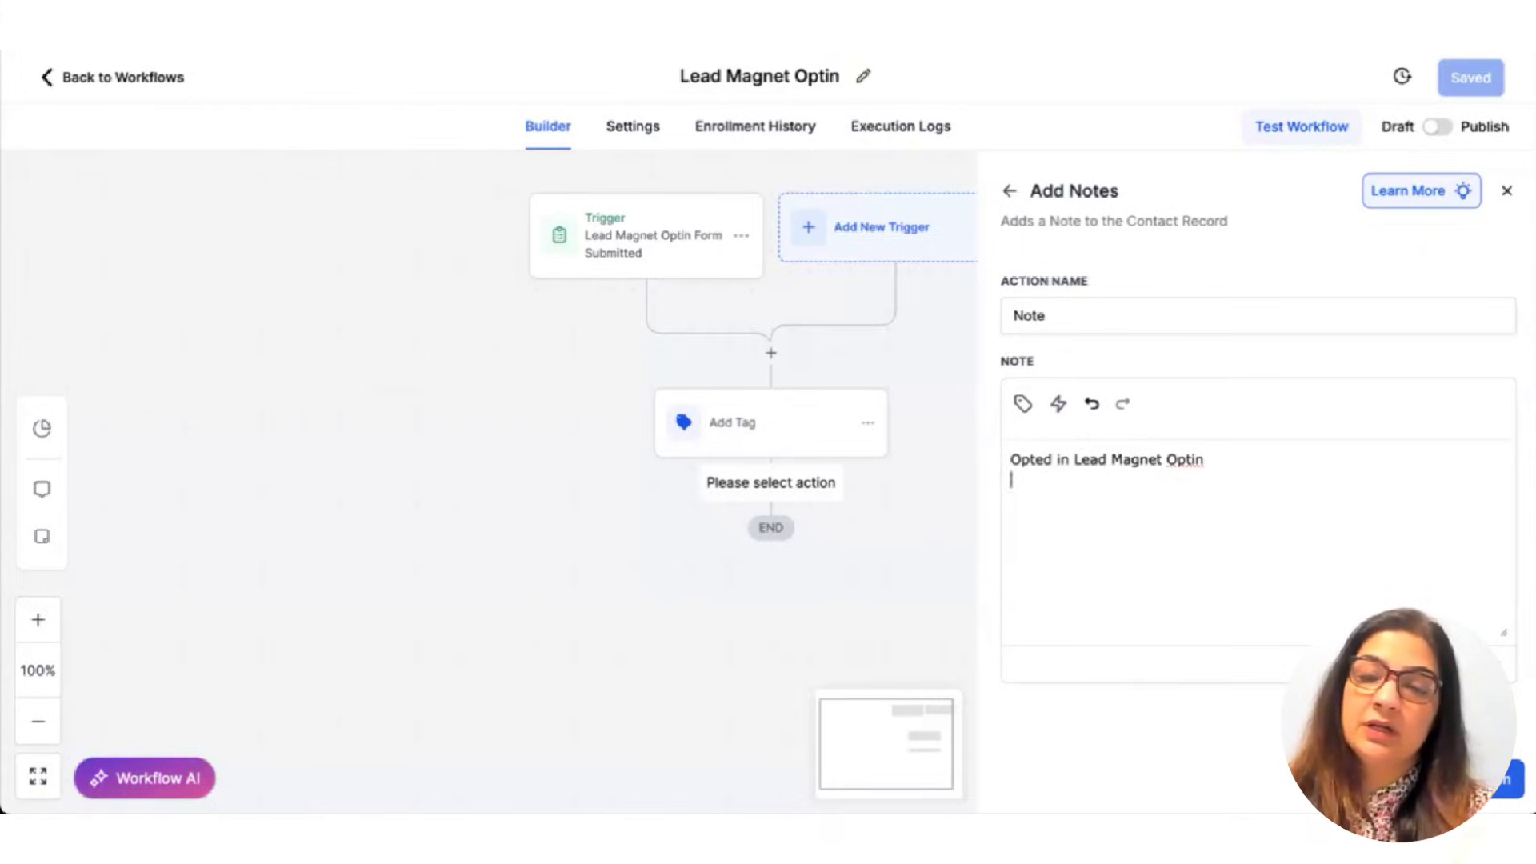
pyautogui.click(1506, 190)
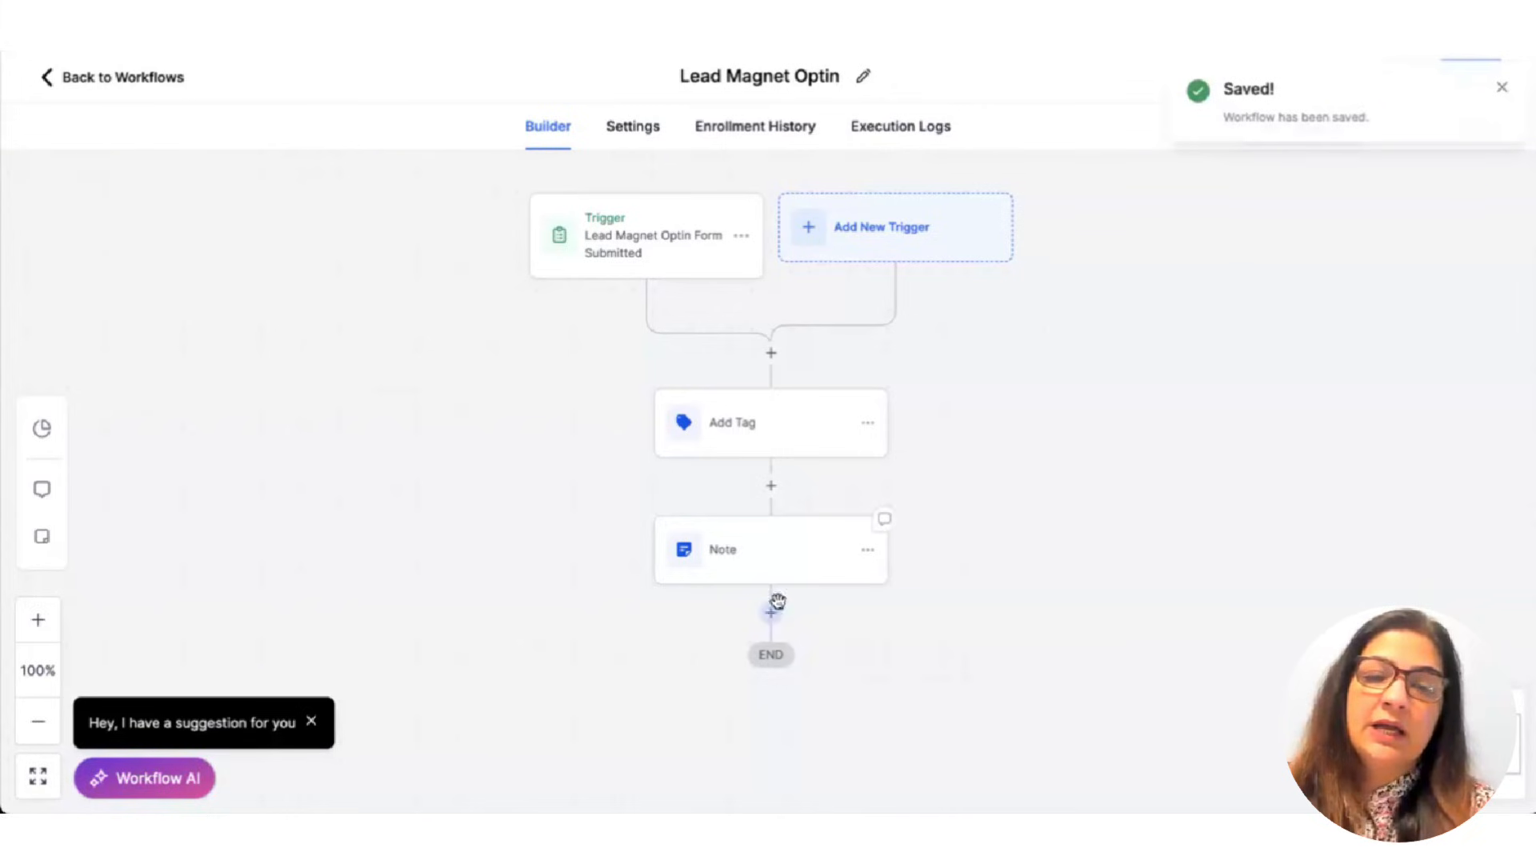
# Add a Send Email step below the Note, inserting the contact's first name into the subject.
pyautogui.click(772, 612)
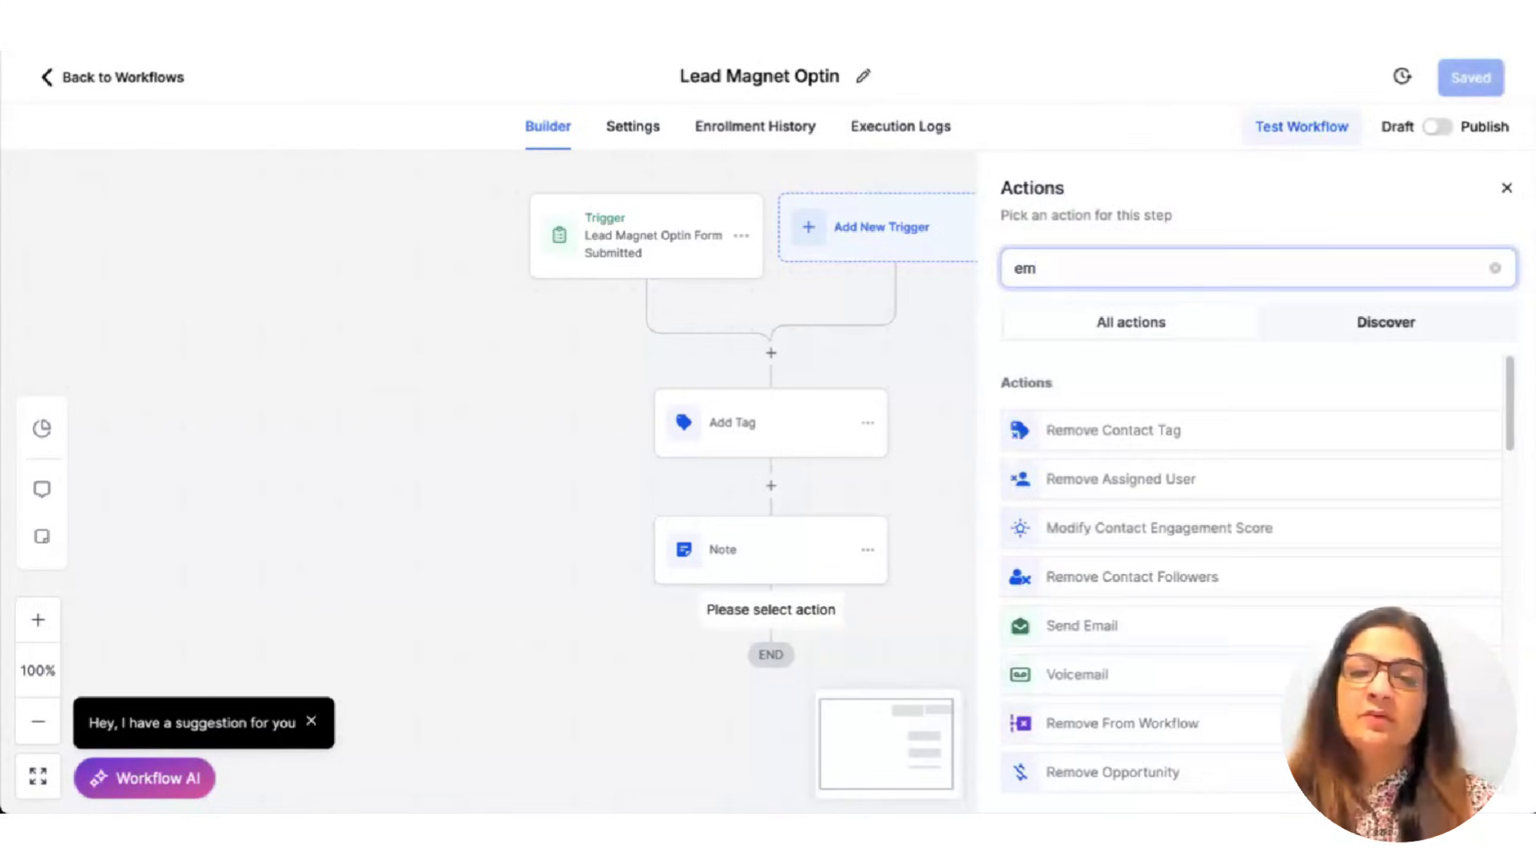
pyautogui.write('a')
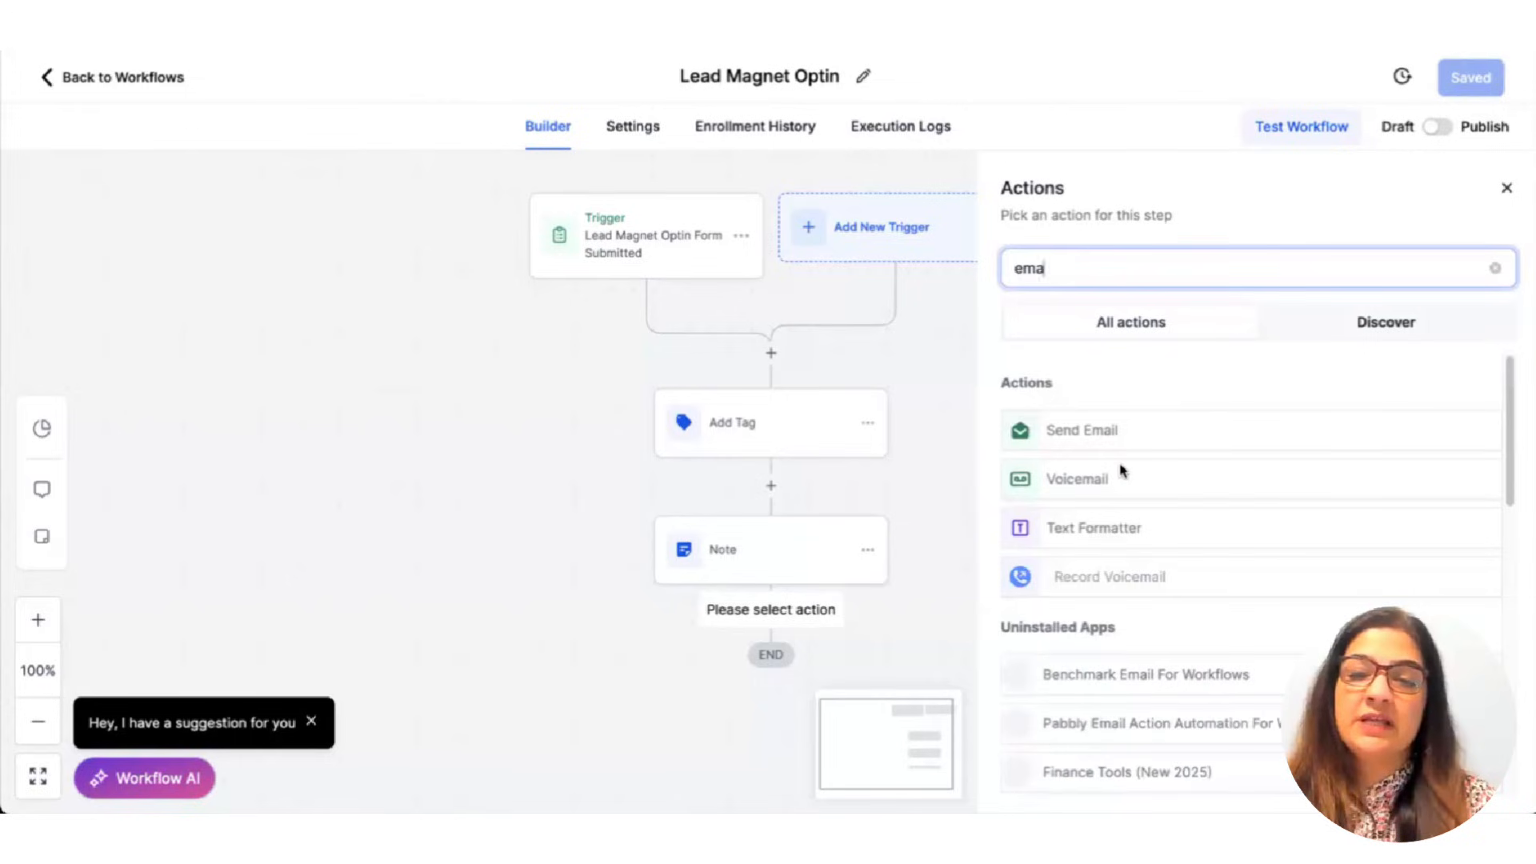
pyautogui.click(1152, 429)
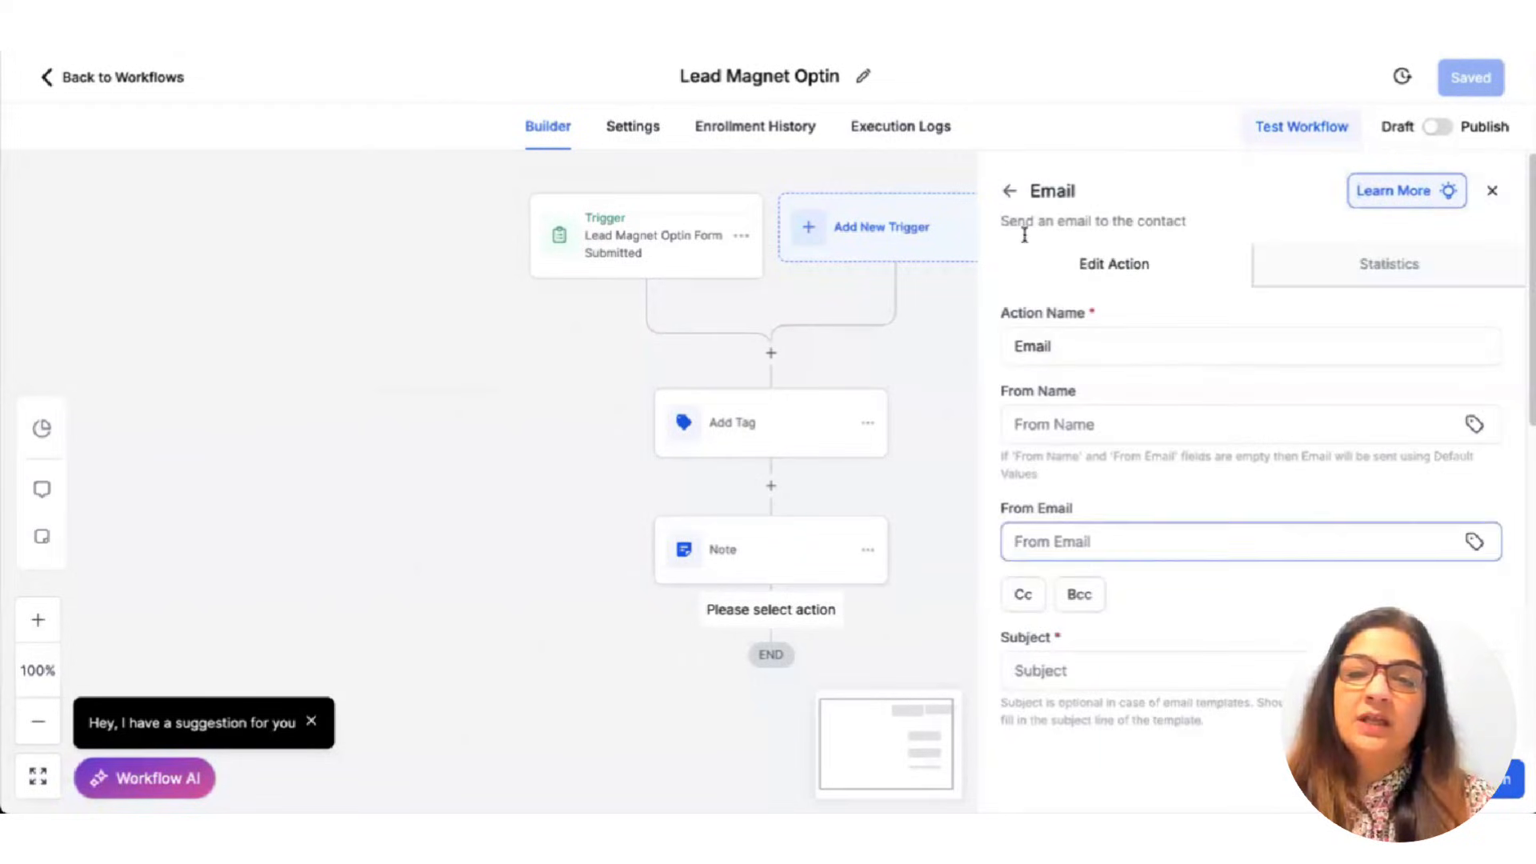
pyautogui.scroll(-2, 1067, 286)
pyautogui.scroll(-2, 1072, 360)
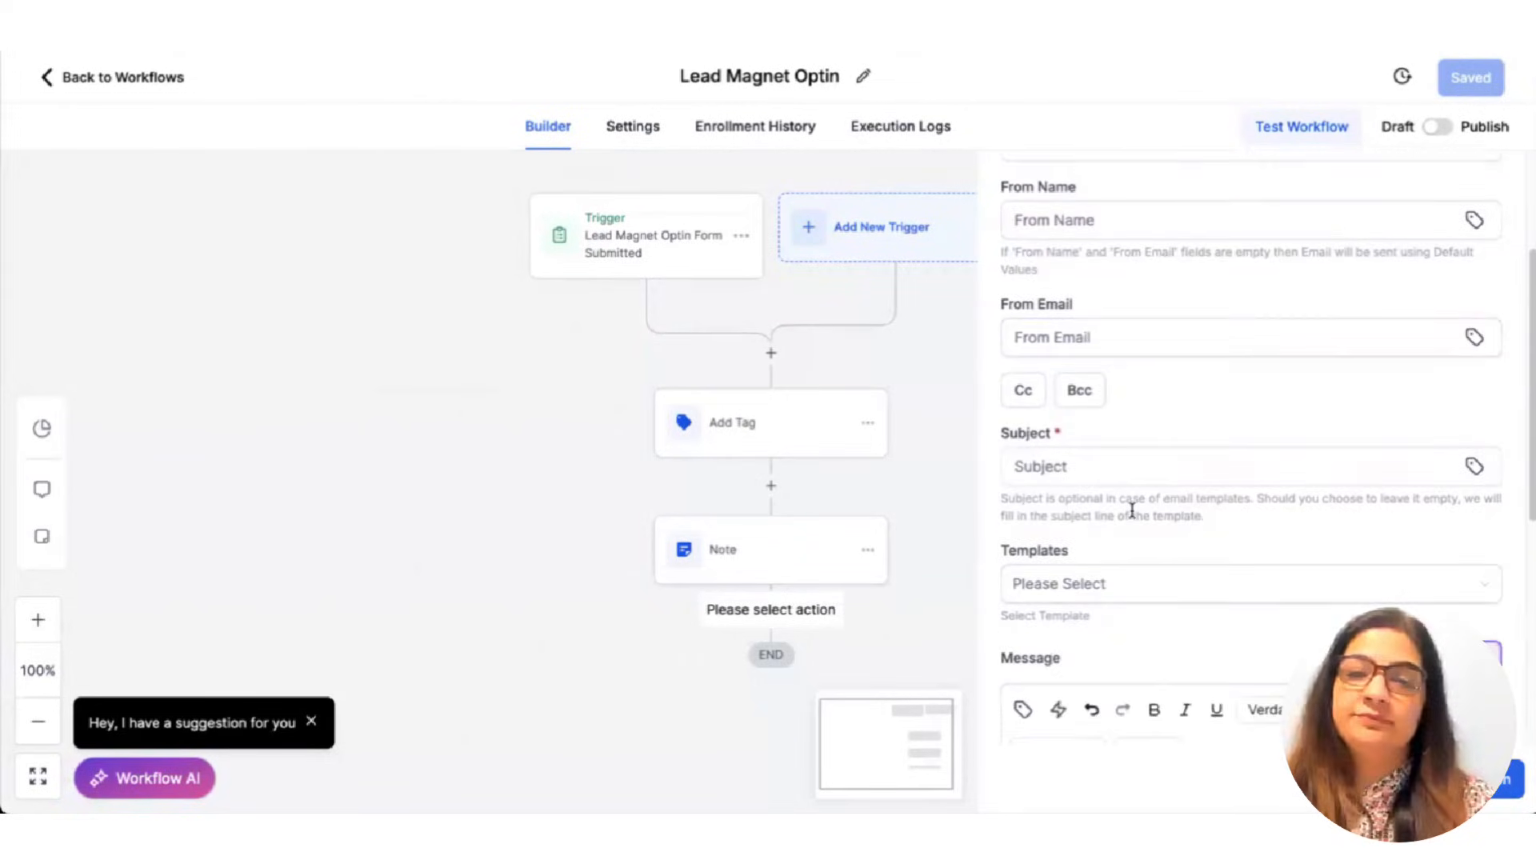
pyautogui.click(1060, 395)
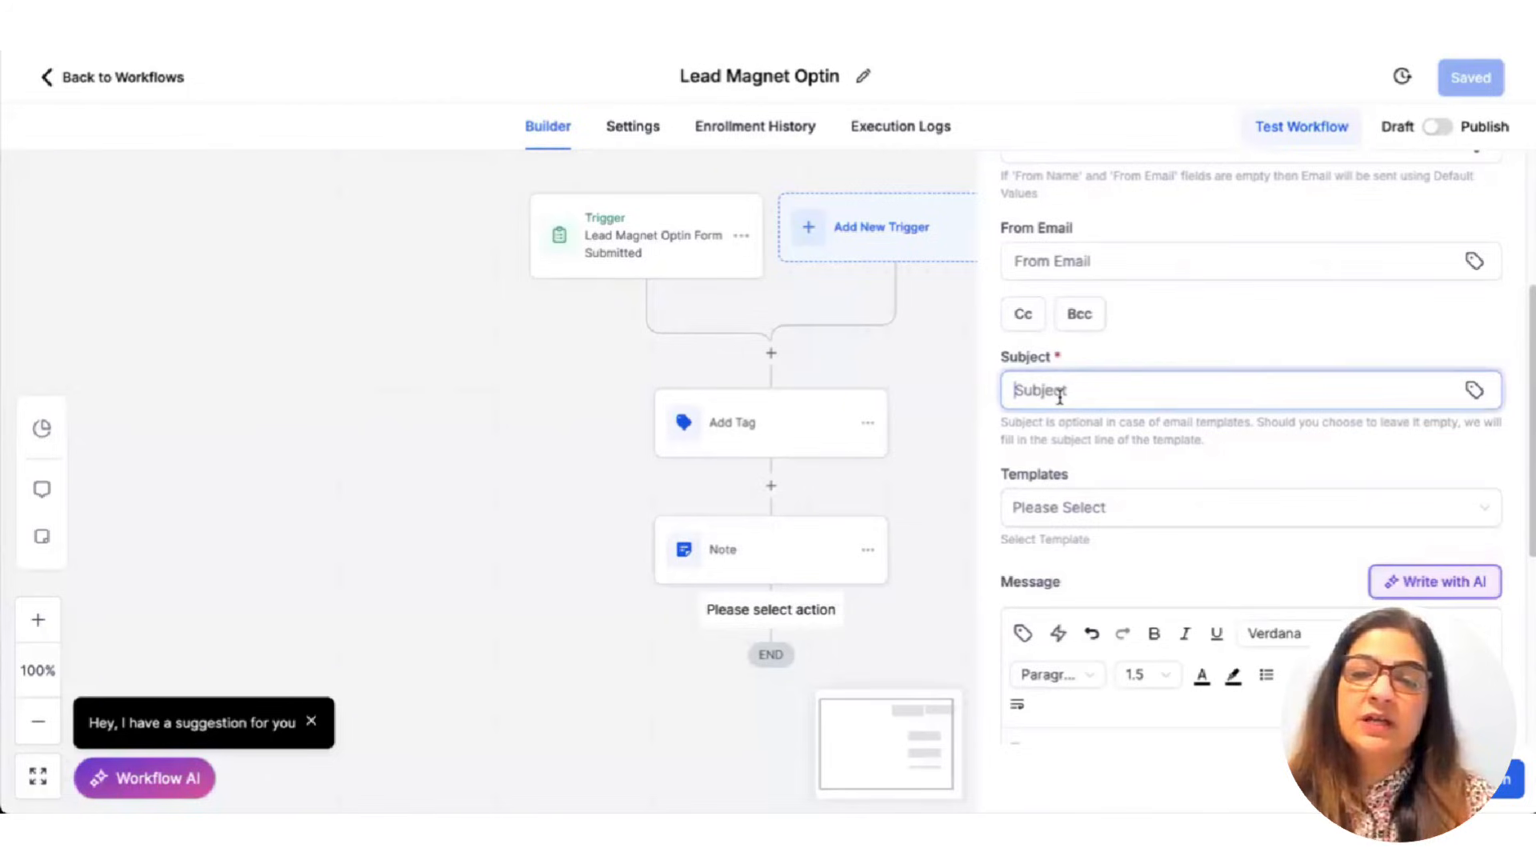
pyautogui.click(1475, 390)
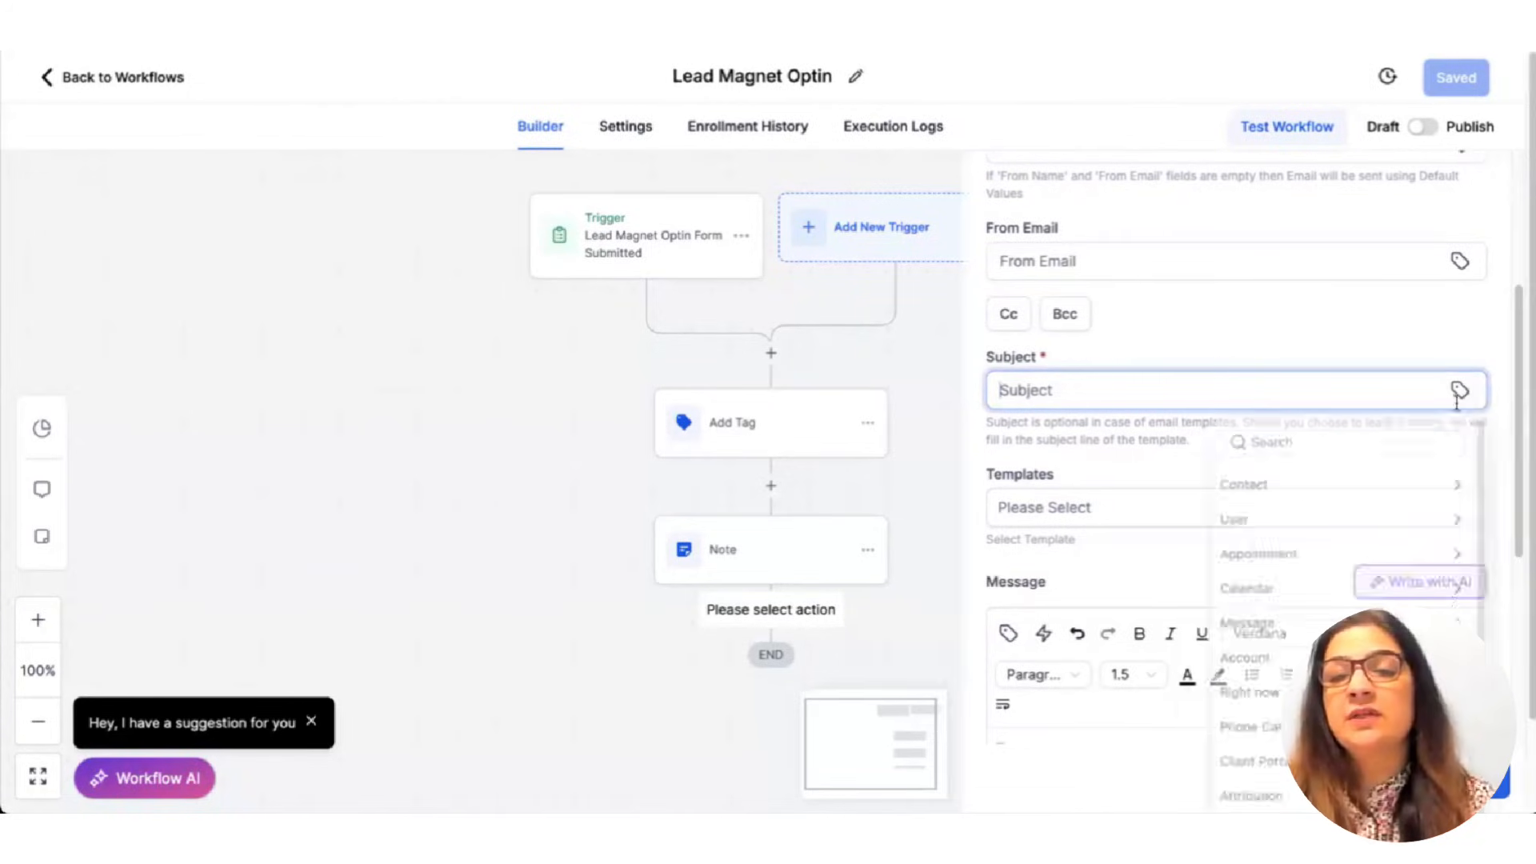
pyautogui.click(1257, 502)
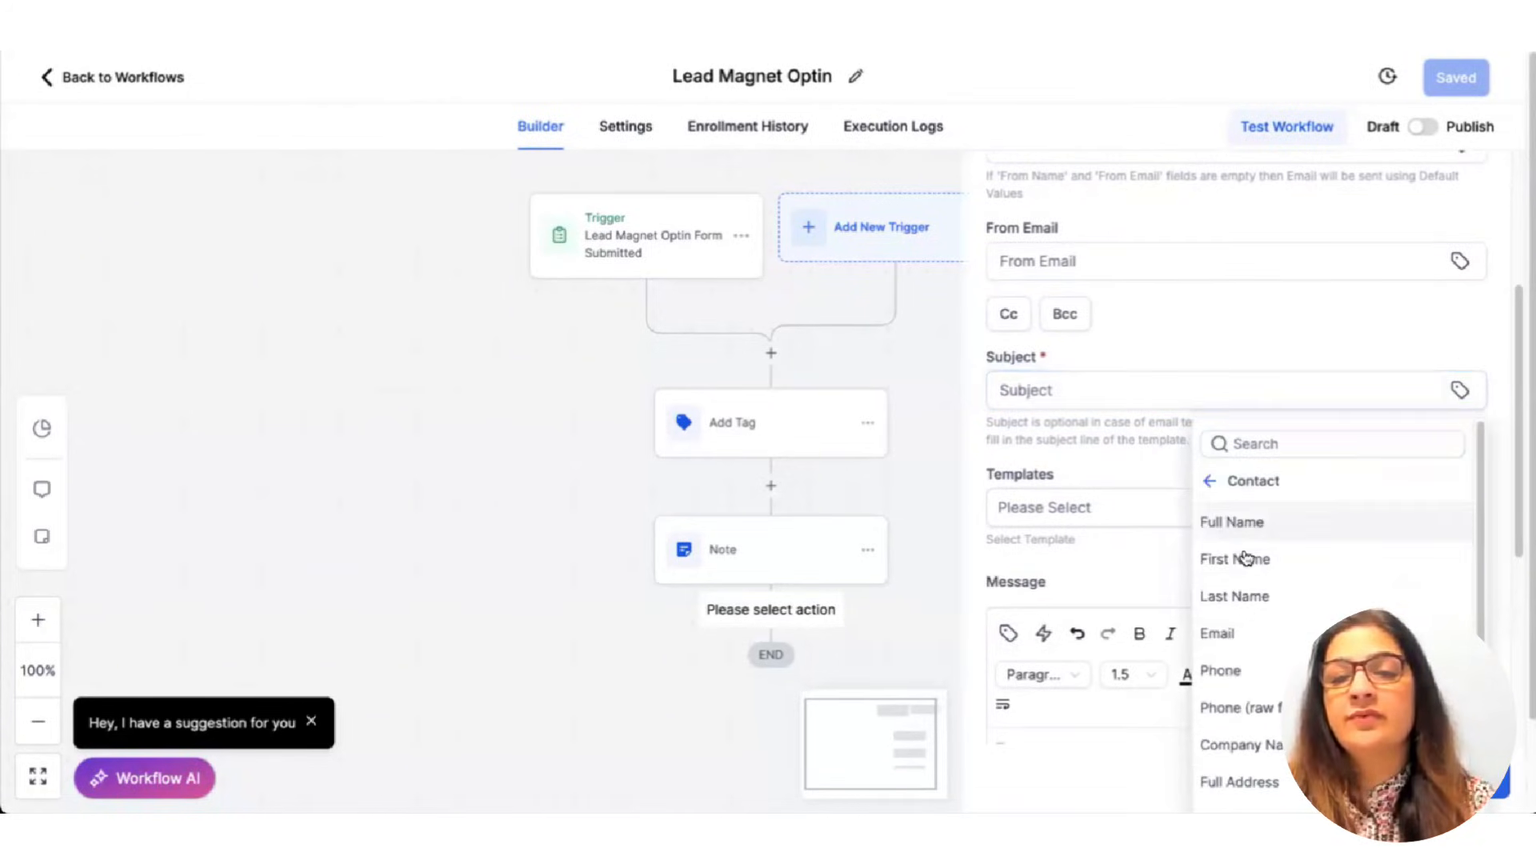
pyautogui.click(1247, 559)
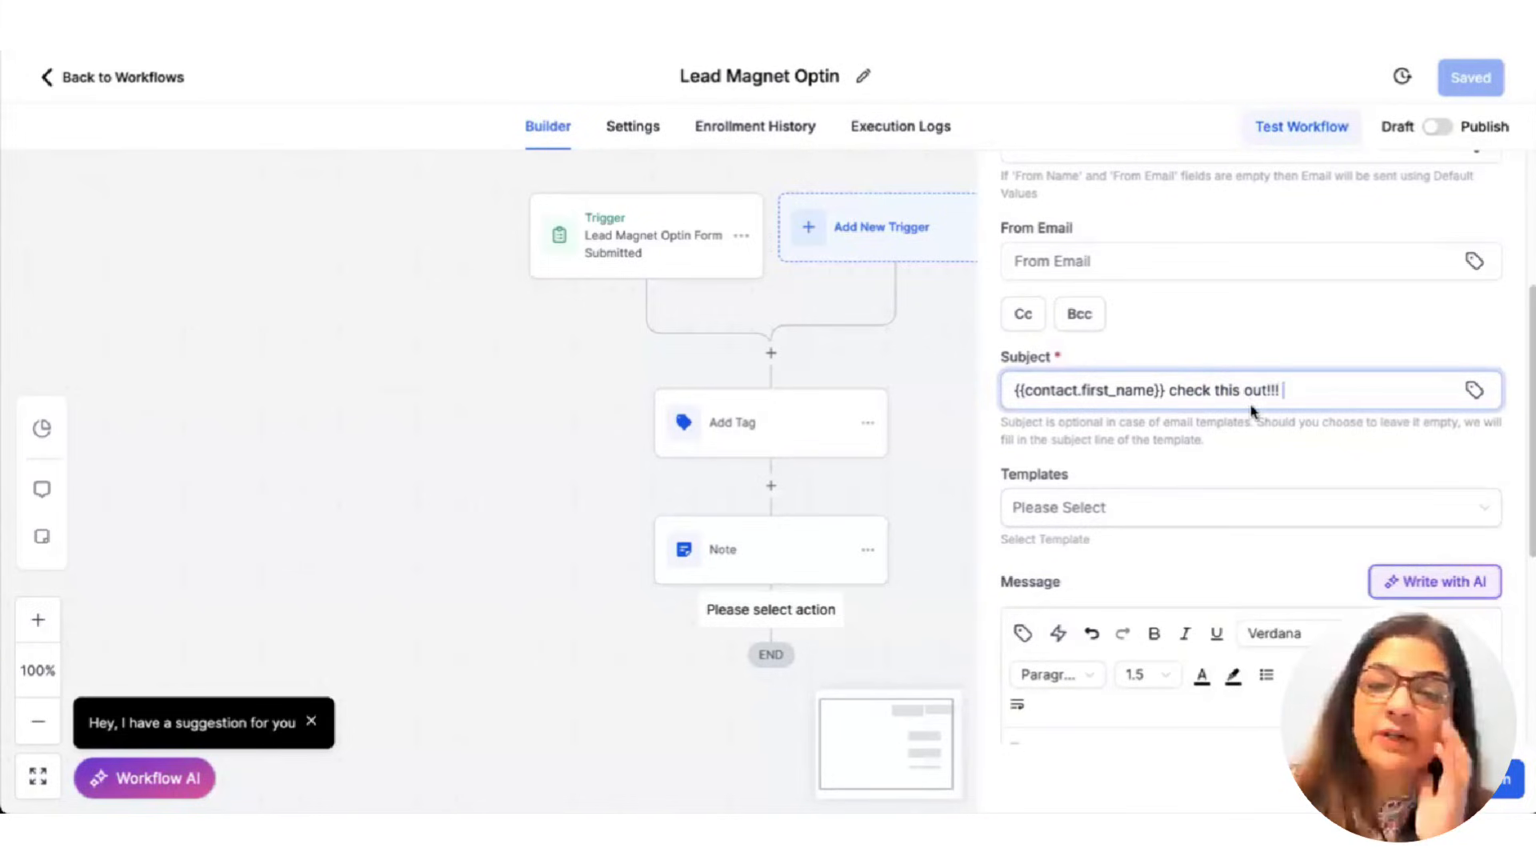
# Use the 'welcome email 1' template for the email, add the step and save the workflow.
pyautogui.scroll(-3, 1250, 409)
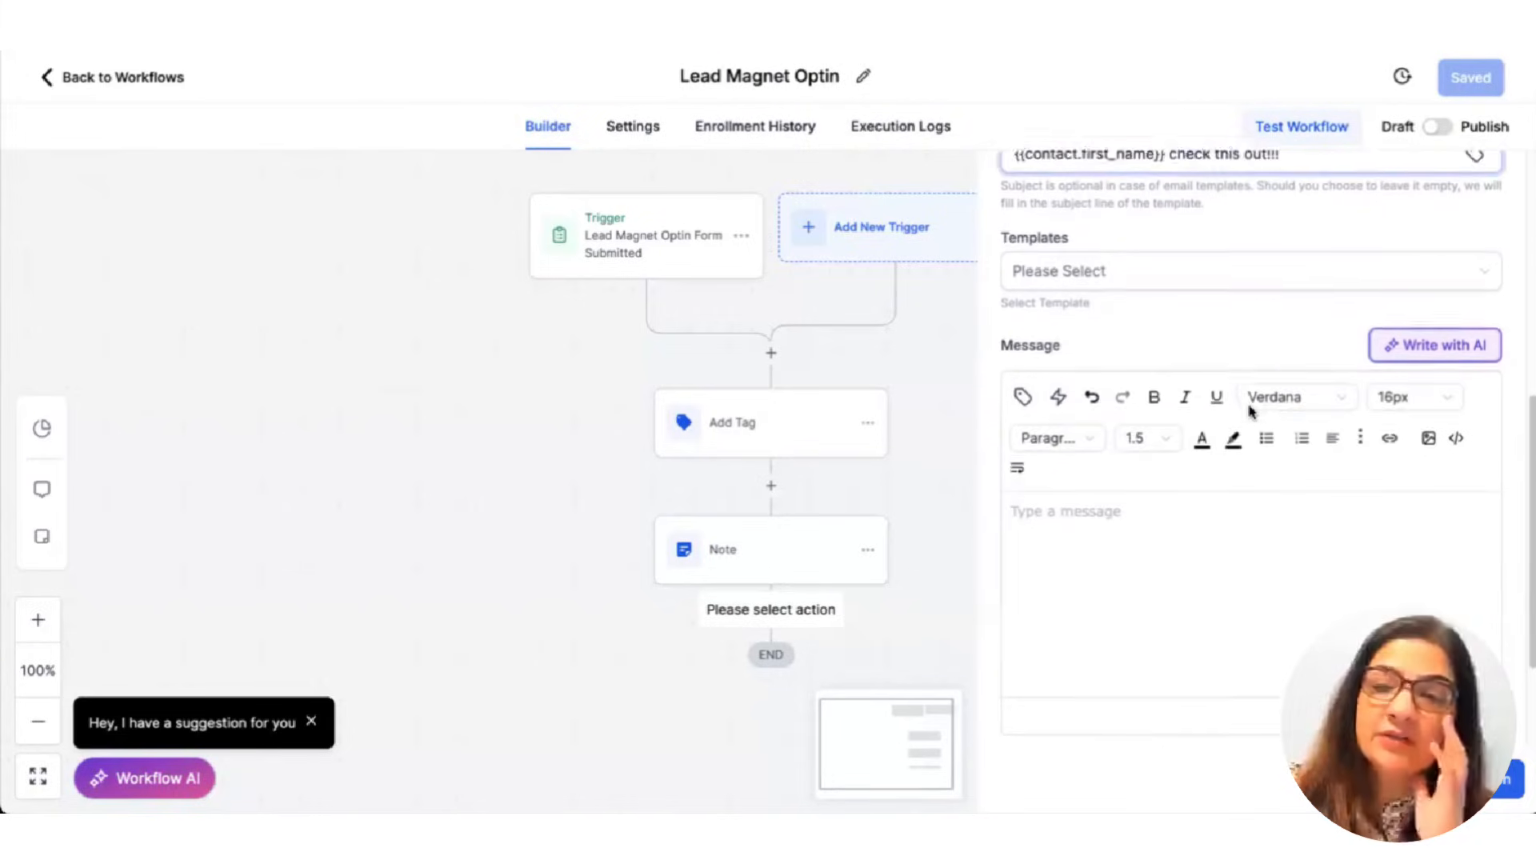
pyautogui.click(1105, 281)
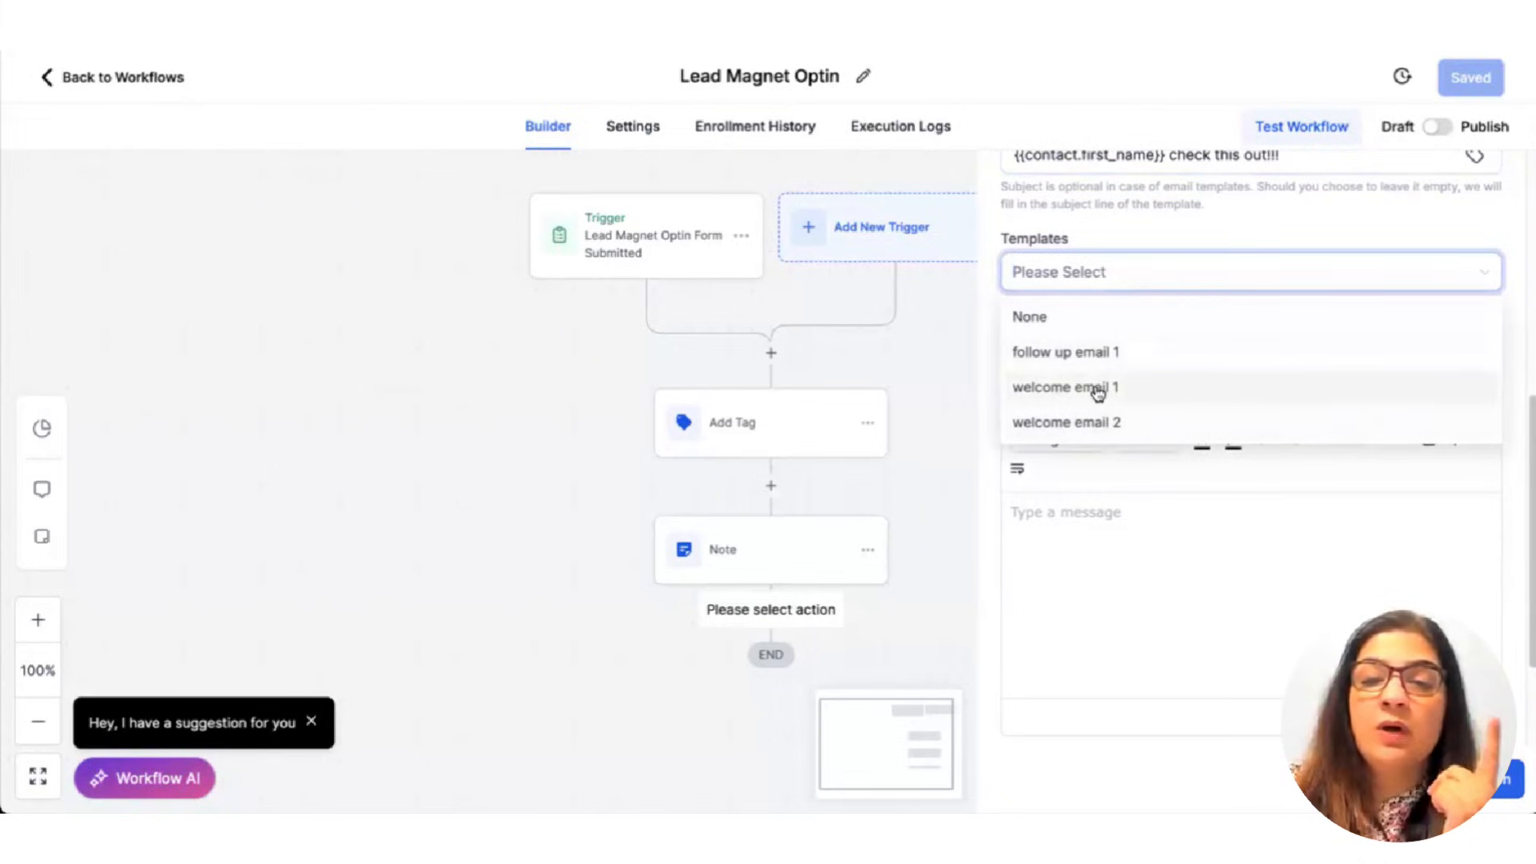
pyautogui.click(1097, 392)
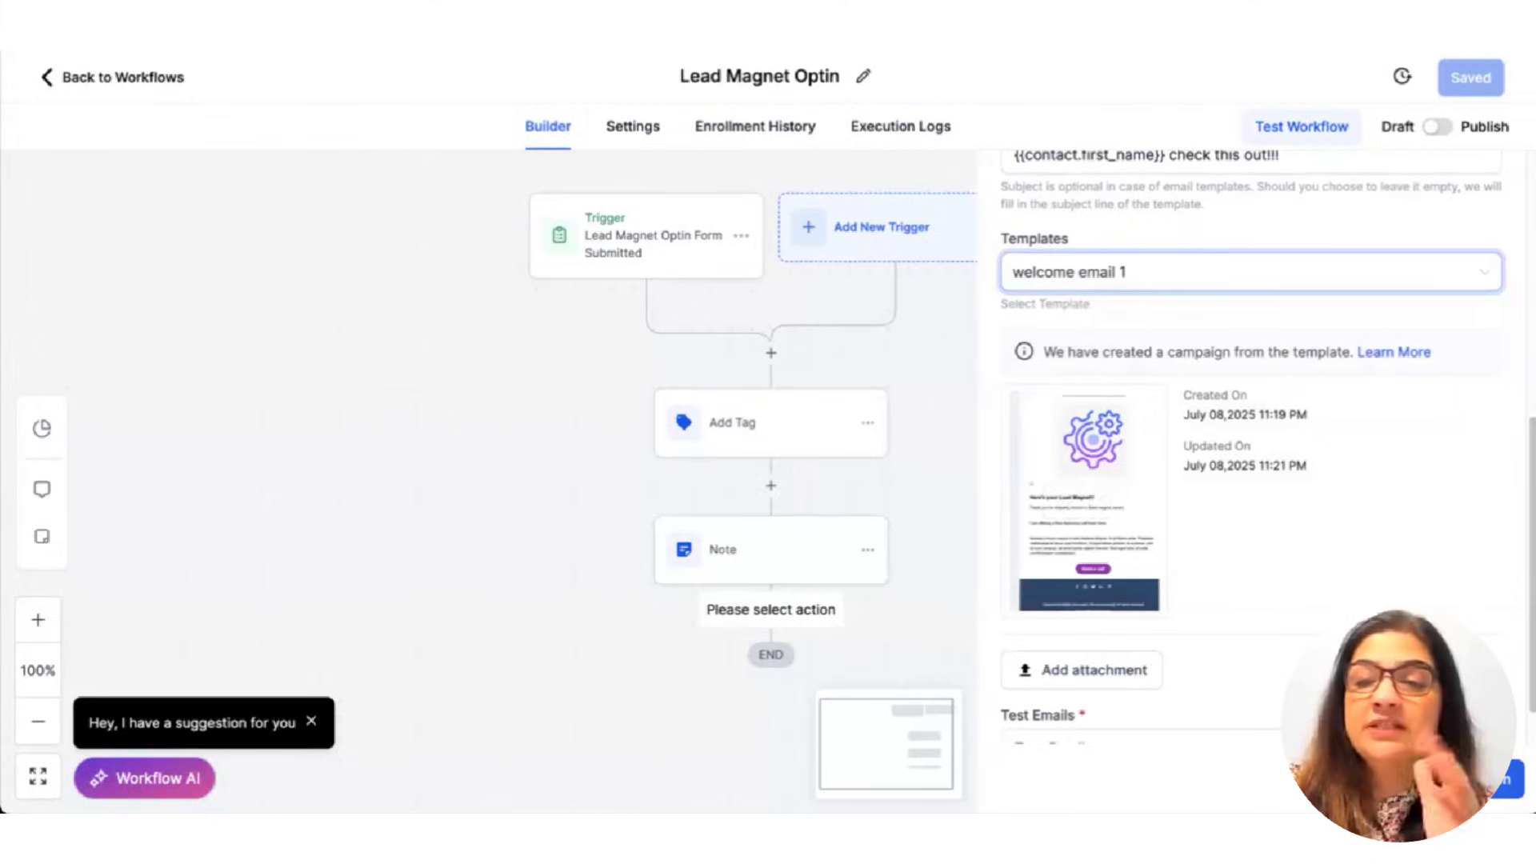
pyautogui.click(1472, 779)
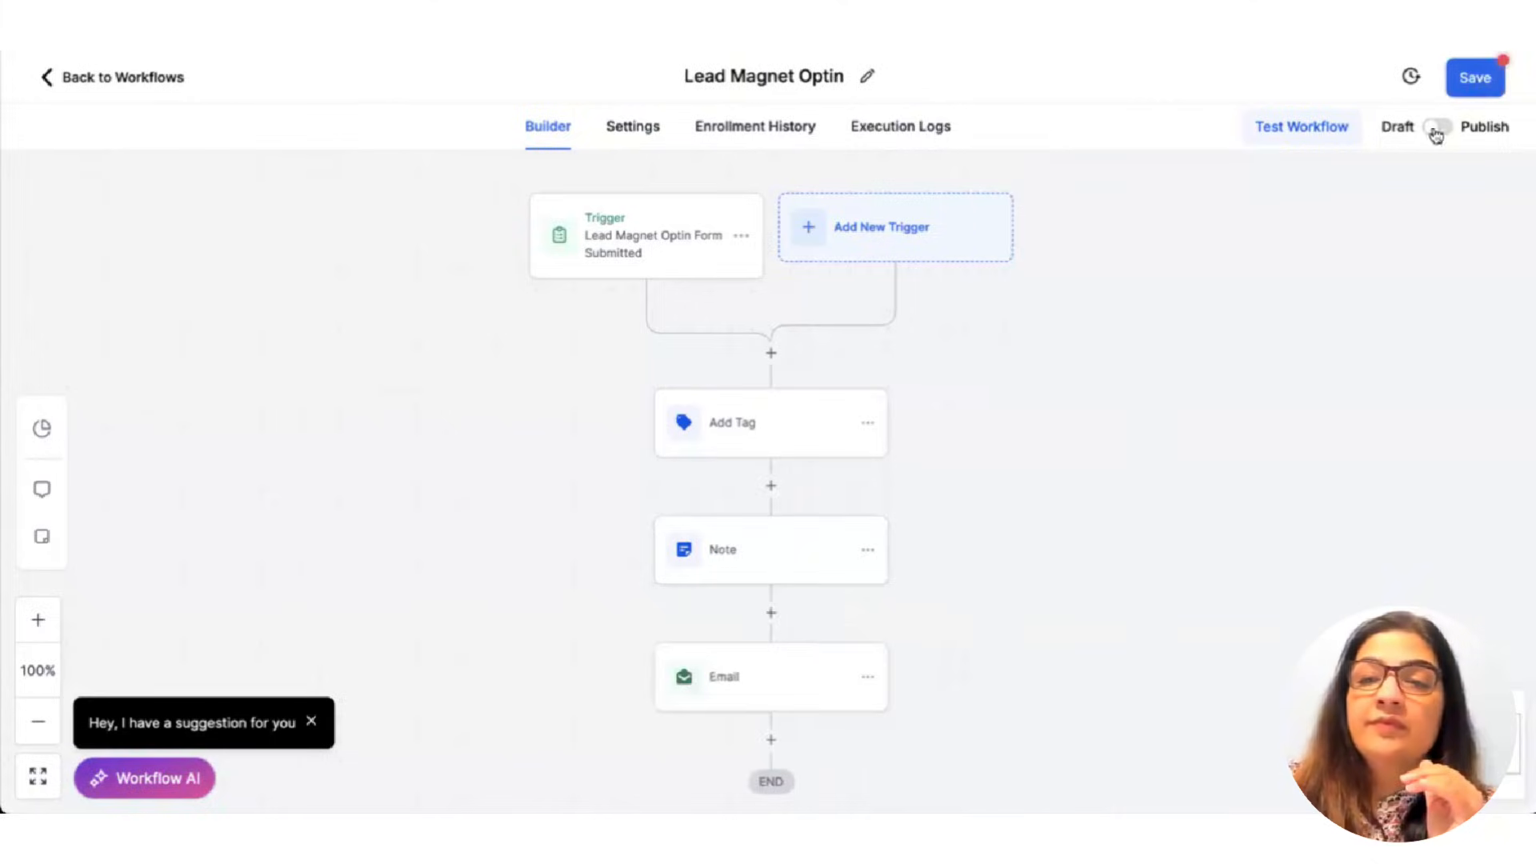
pyautogui.click(1467, 90)
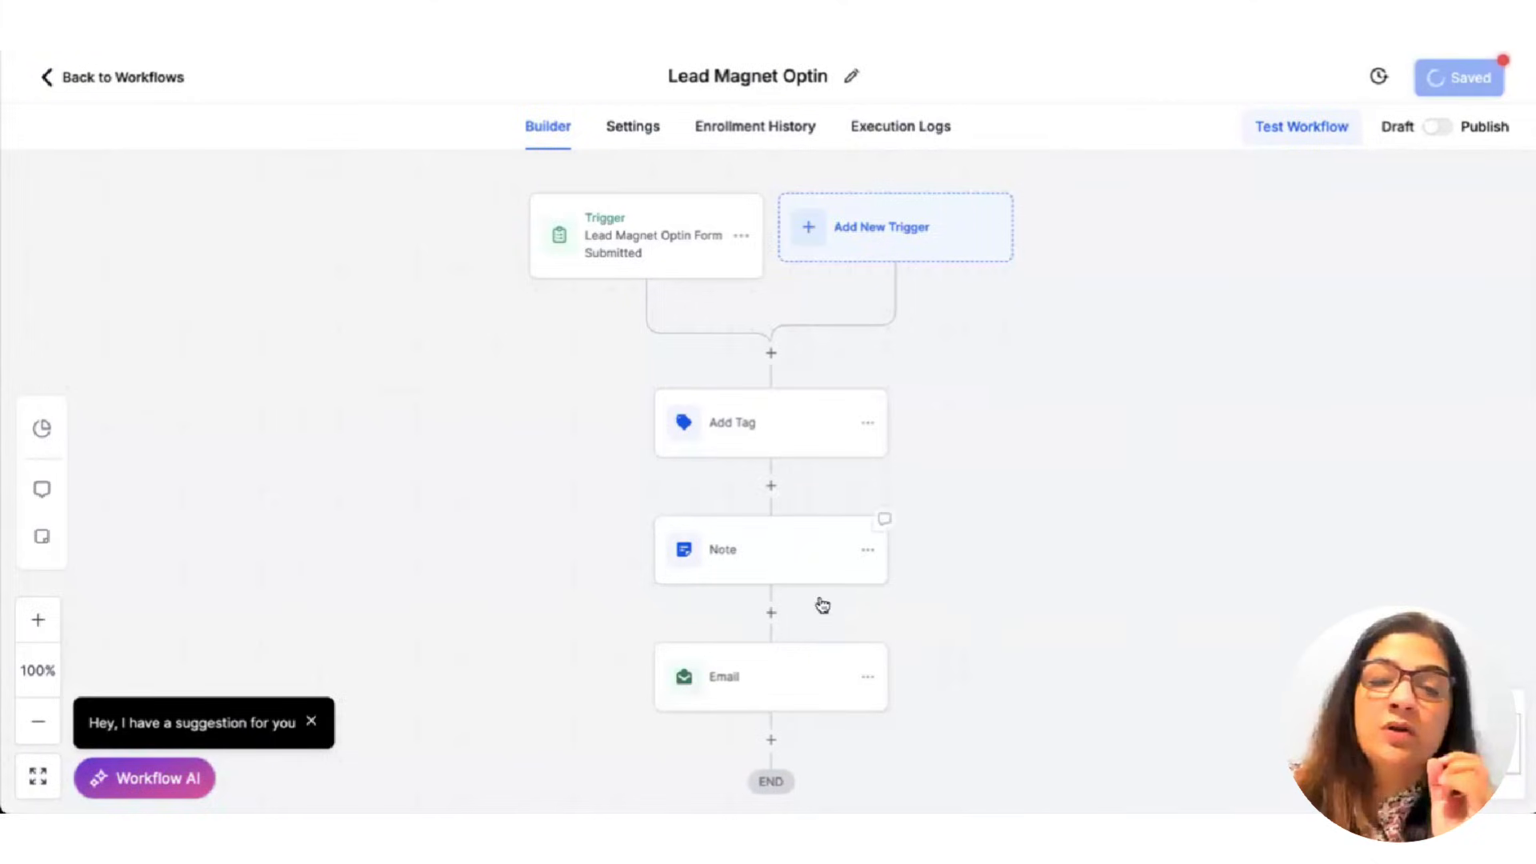
pyautogui.scroll(-7, 1303, 574)
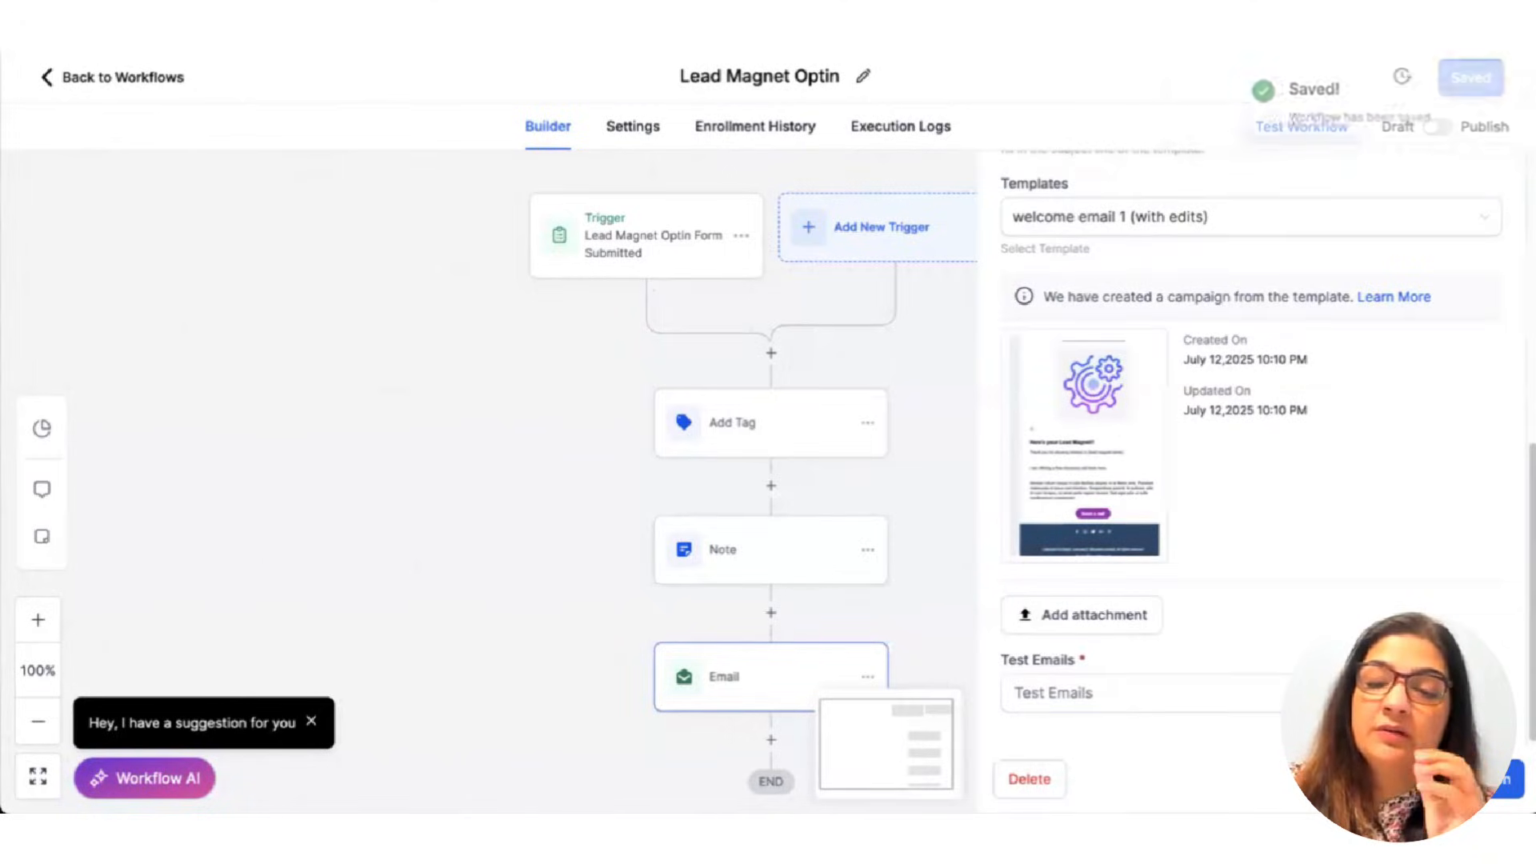
pyautogui.click(628, 574)
pyautogui.scroll(-1, 710, 654)
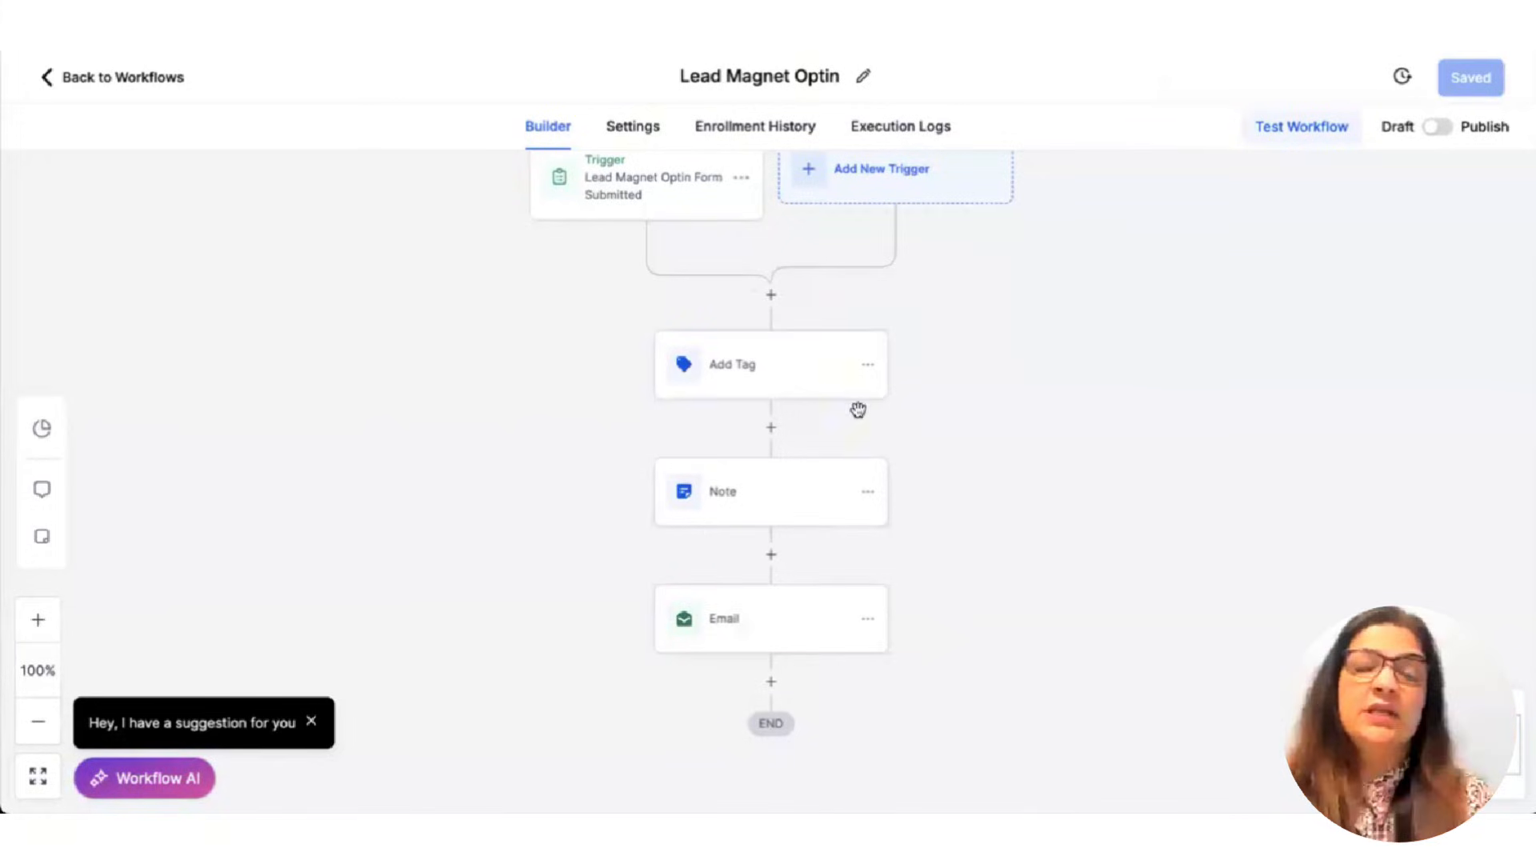
# Add a 24-hour Wait step named 'Wait 1 day' after the Email and save the workflow.
pyautogui.scroll(-1, 858, 592)
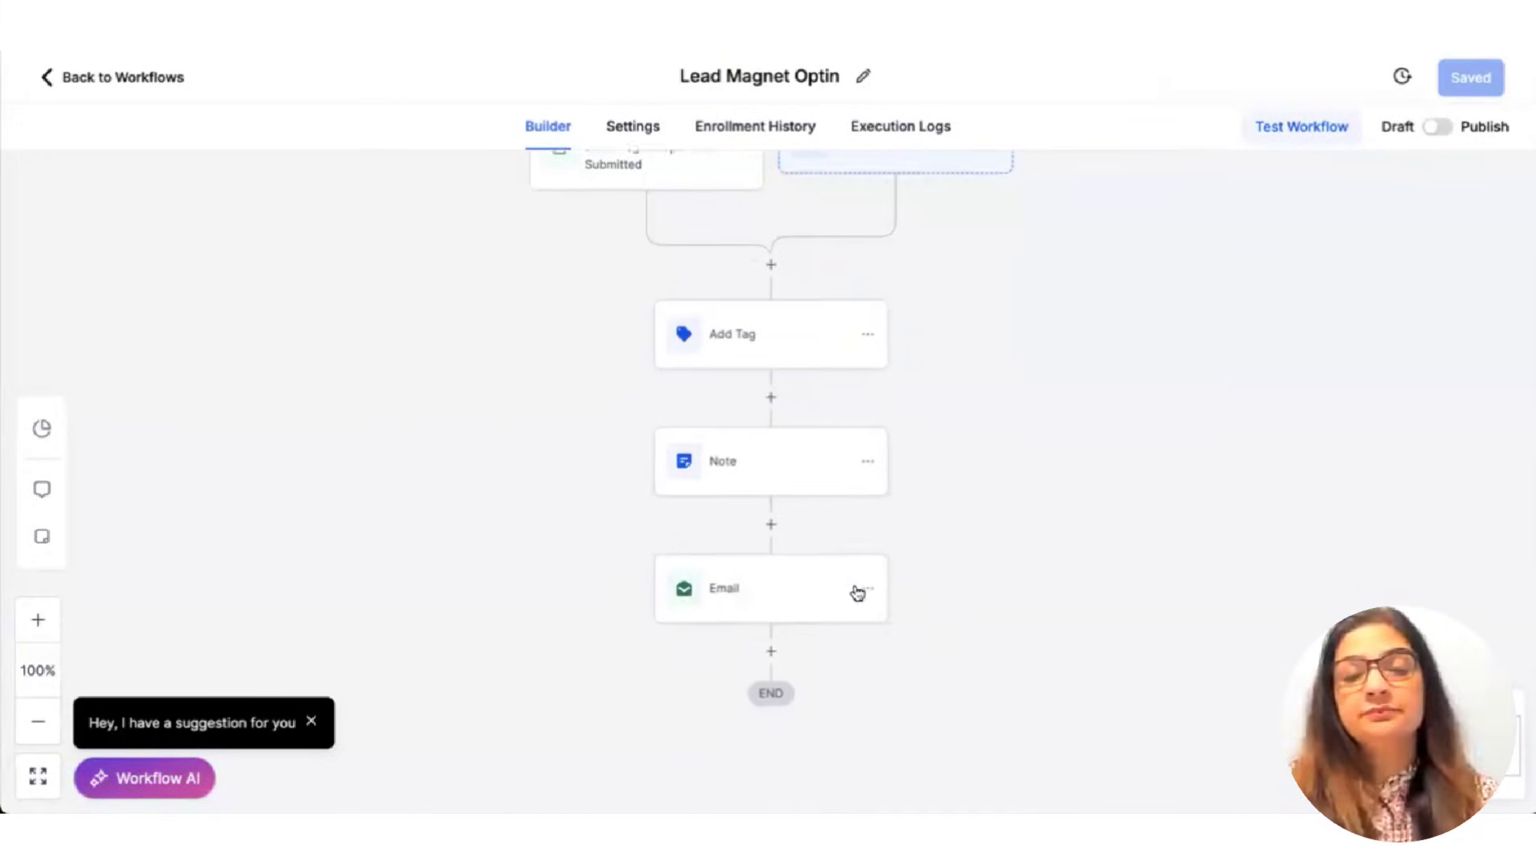
pyautogui.click(772, 648)
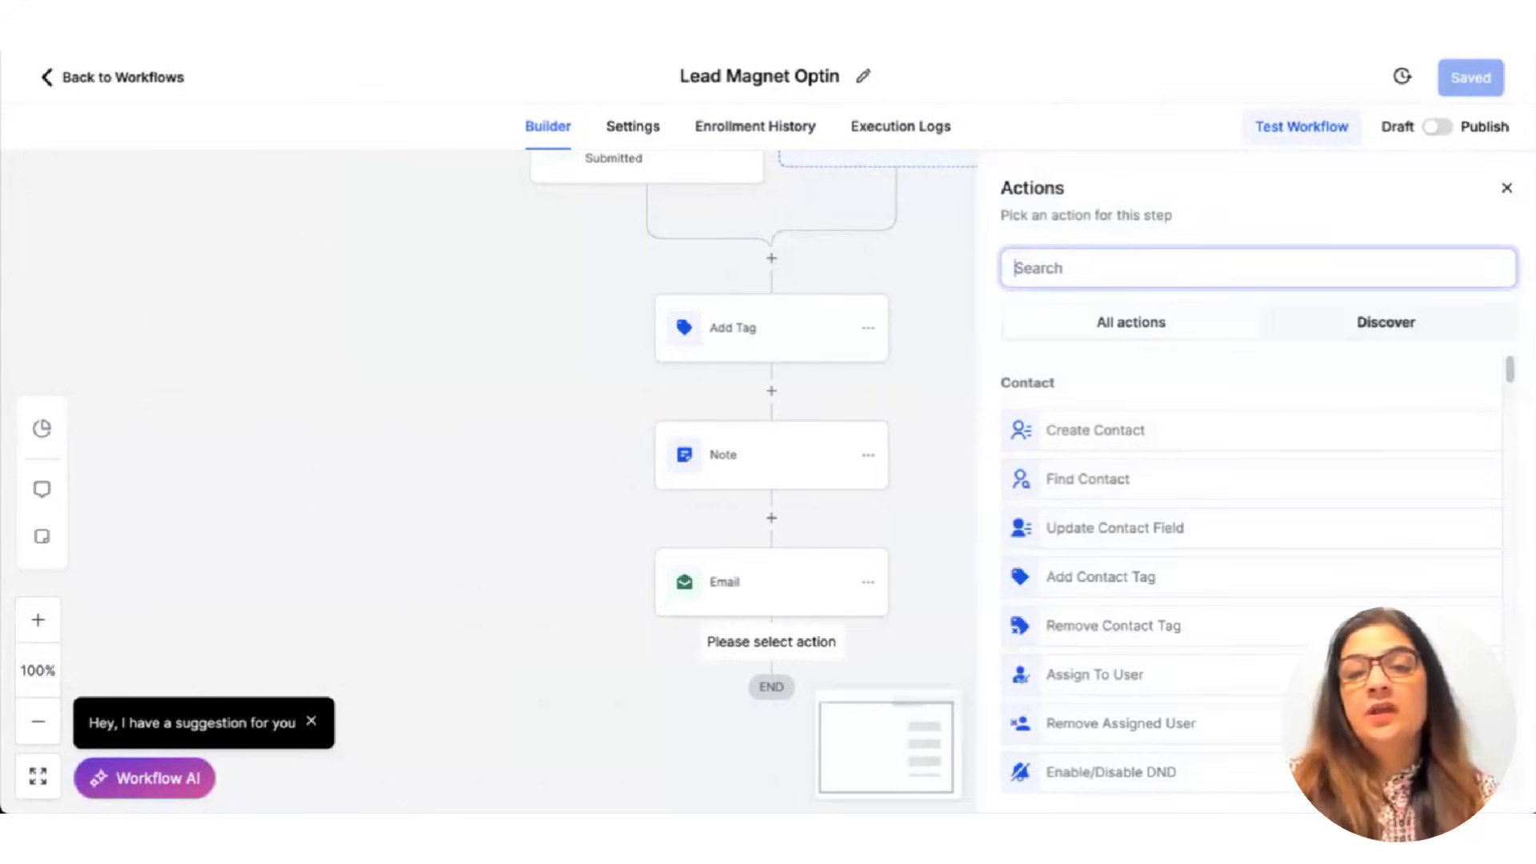
pyautogui.write('wa')
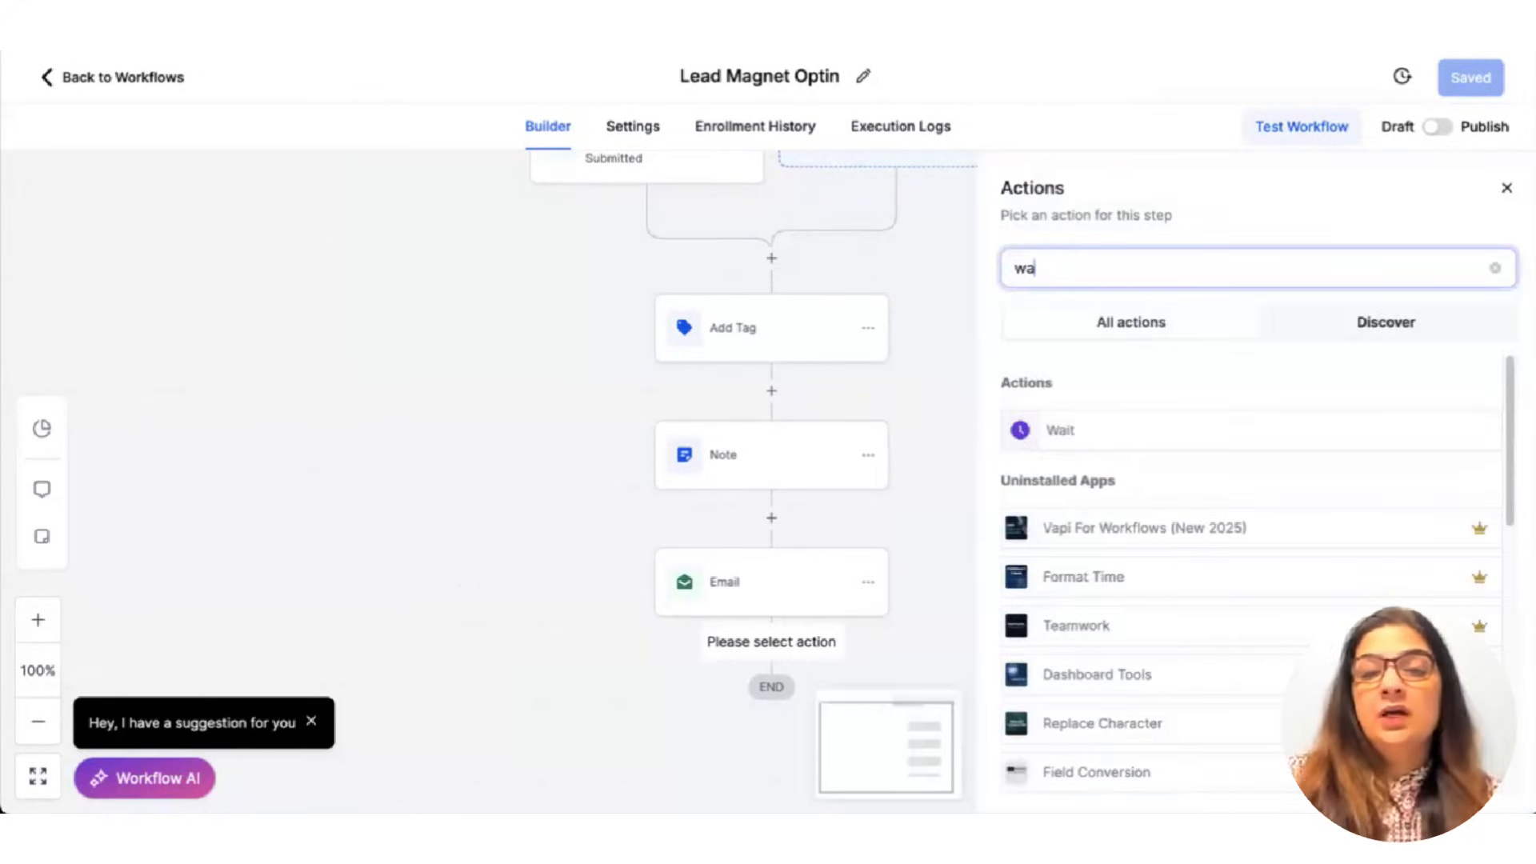
pyautogui.click(1094, 438)
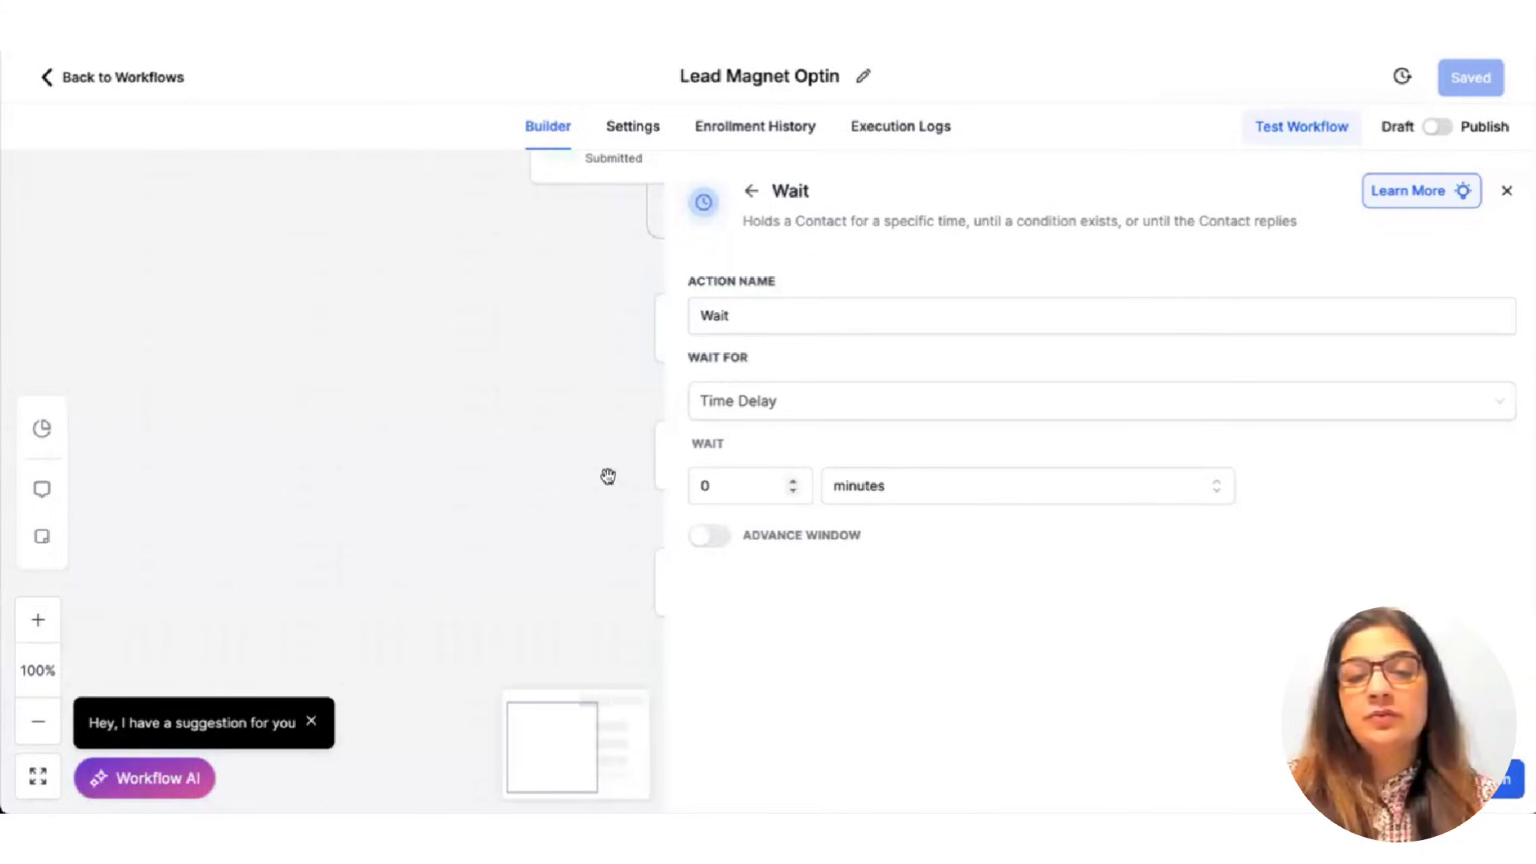
pyautogui.moveTo(712, 486); pyautogui.dragTo(608, 476)
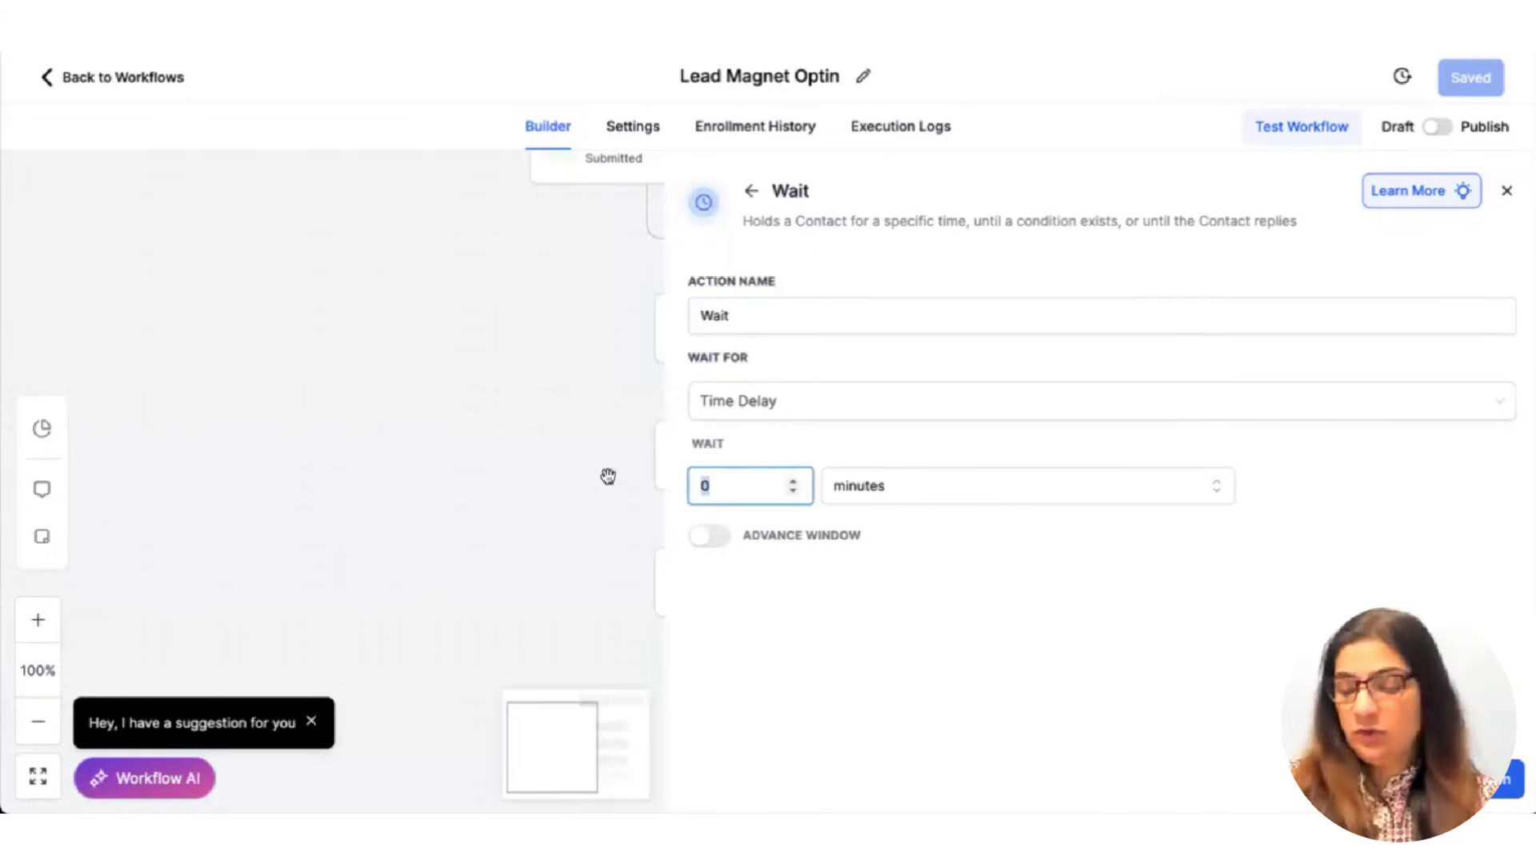
pyautogui.click(863, 487)
pyautogui.click(858, 562)
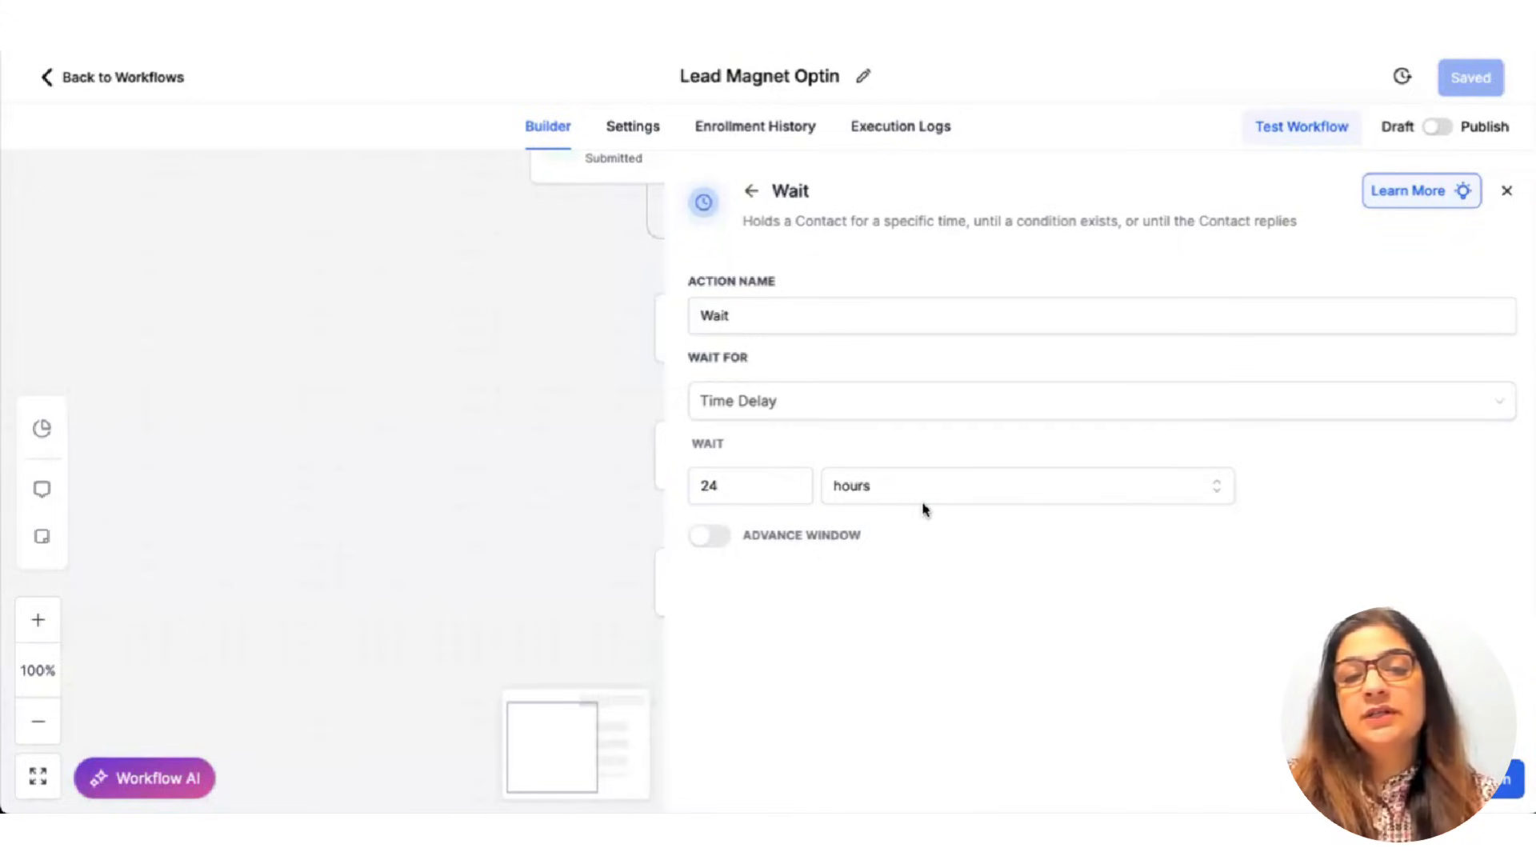
pyautogui.click(880, 316)
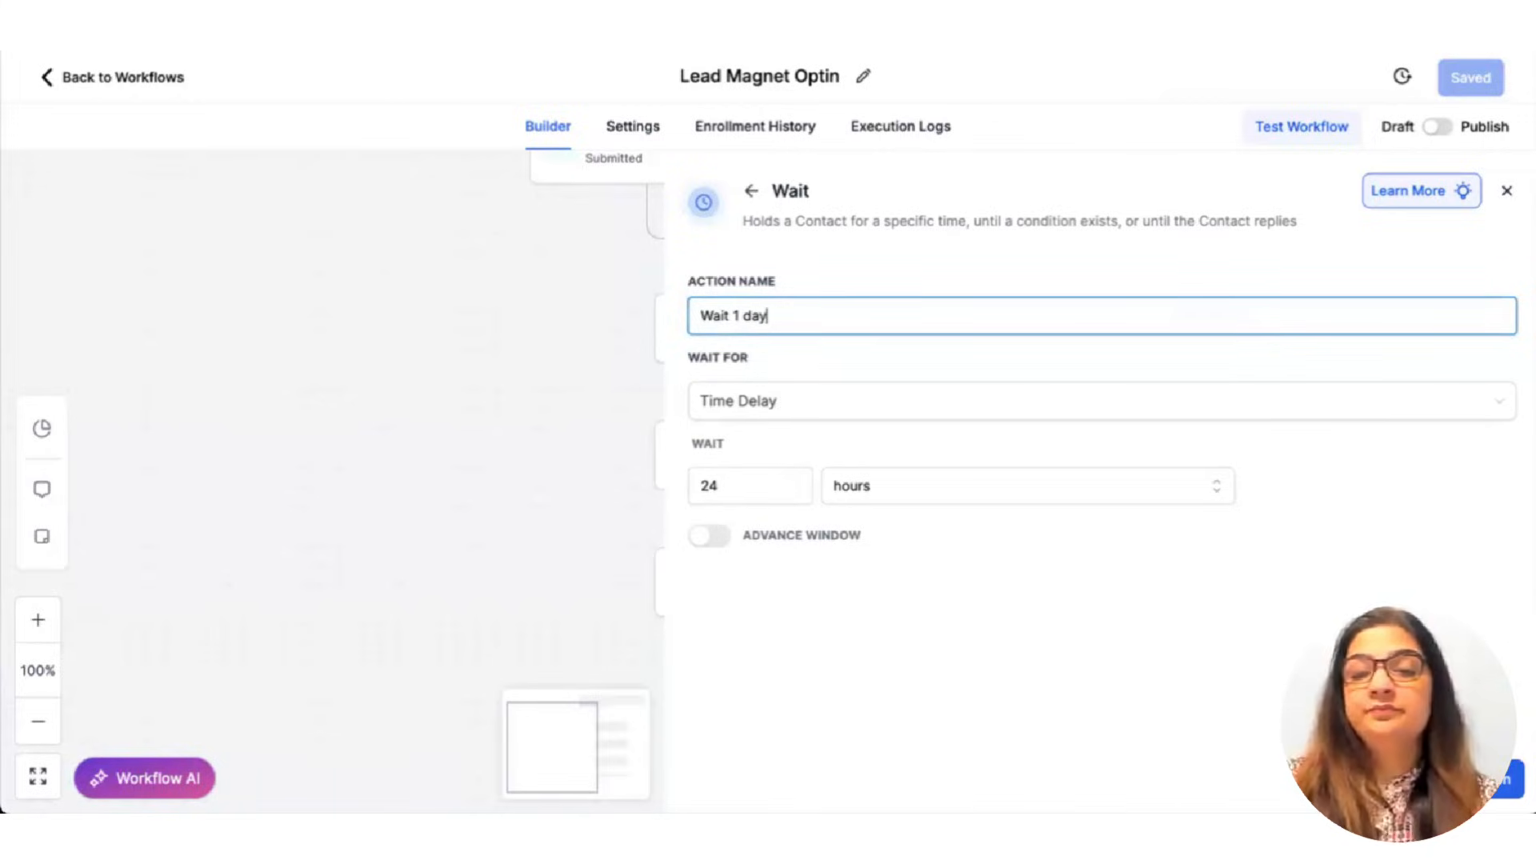
pyautogui.click(1473, 778)
pyautogui.click(1482, 90)
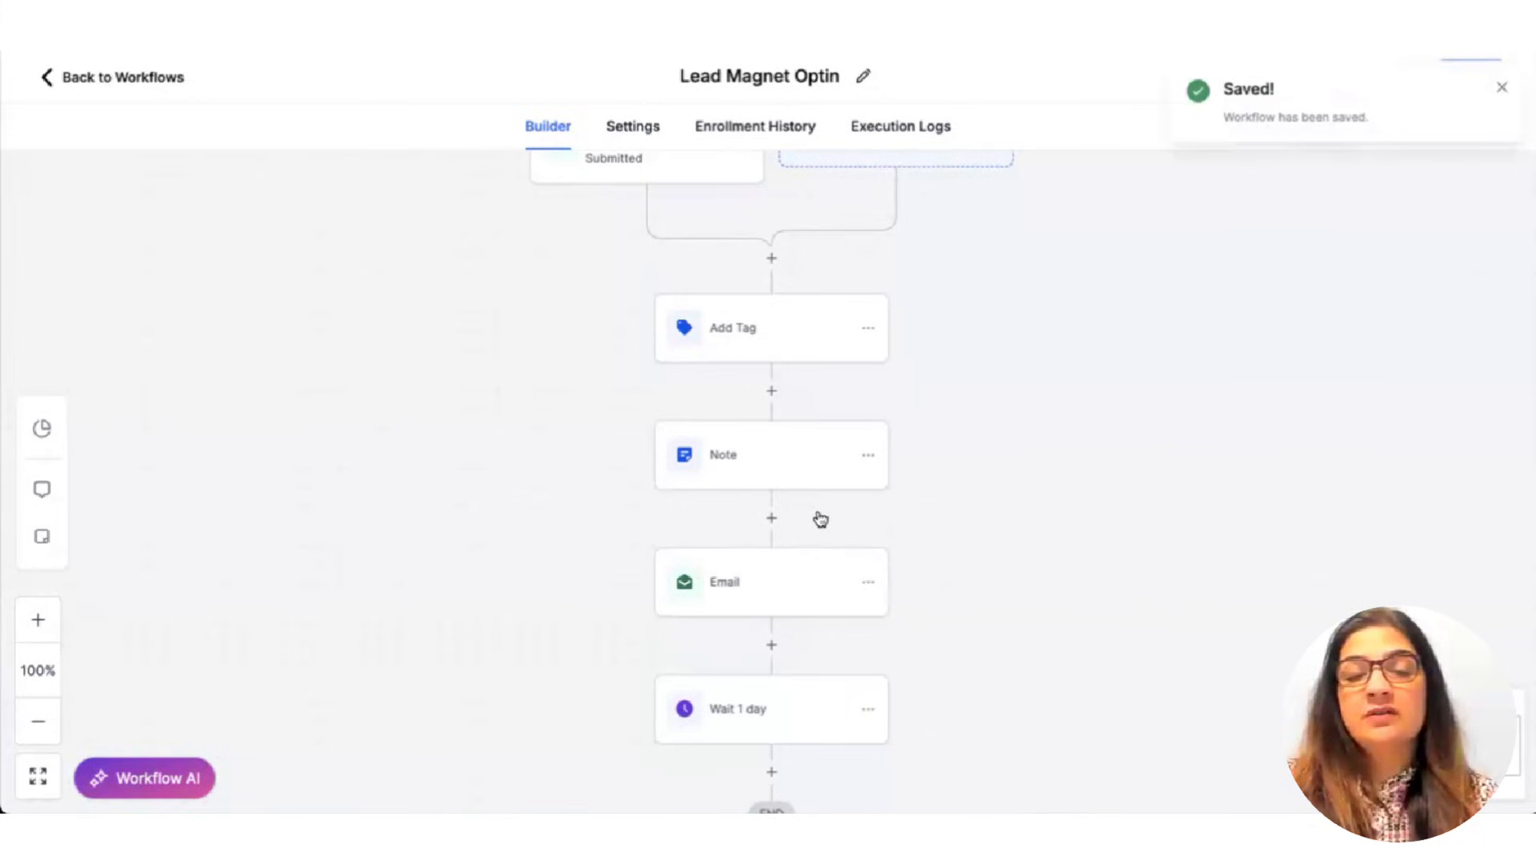
pyautogui.scroll(-2, 738, 629)
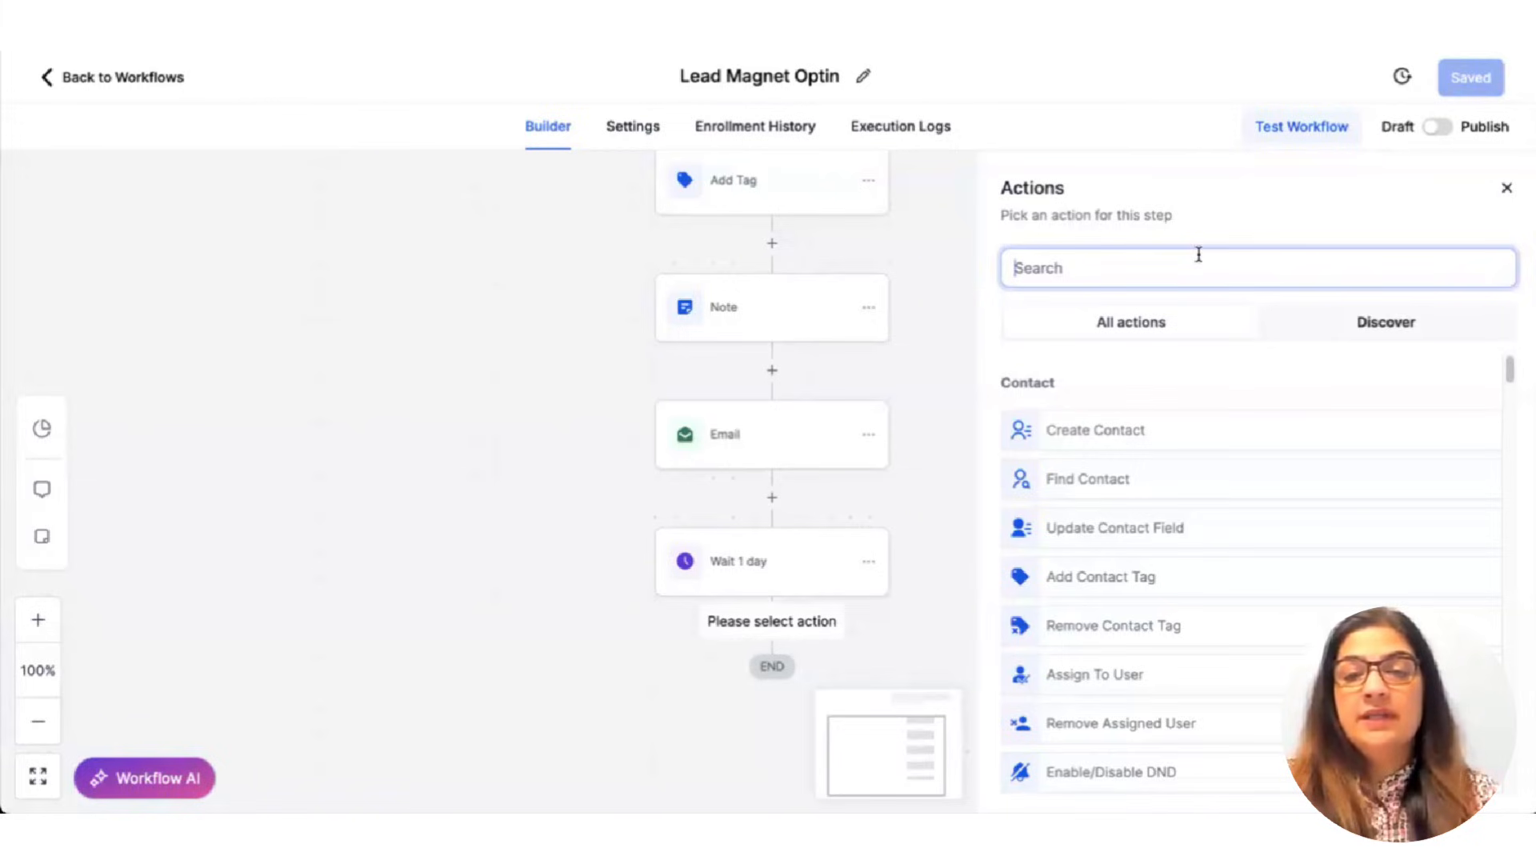
# Add a Send Email step with the subject of the contact's first name plus 'did you see this?'.
pyautogui.write('emai')
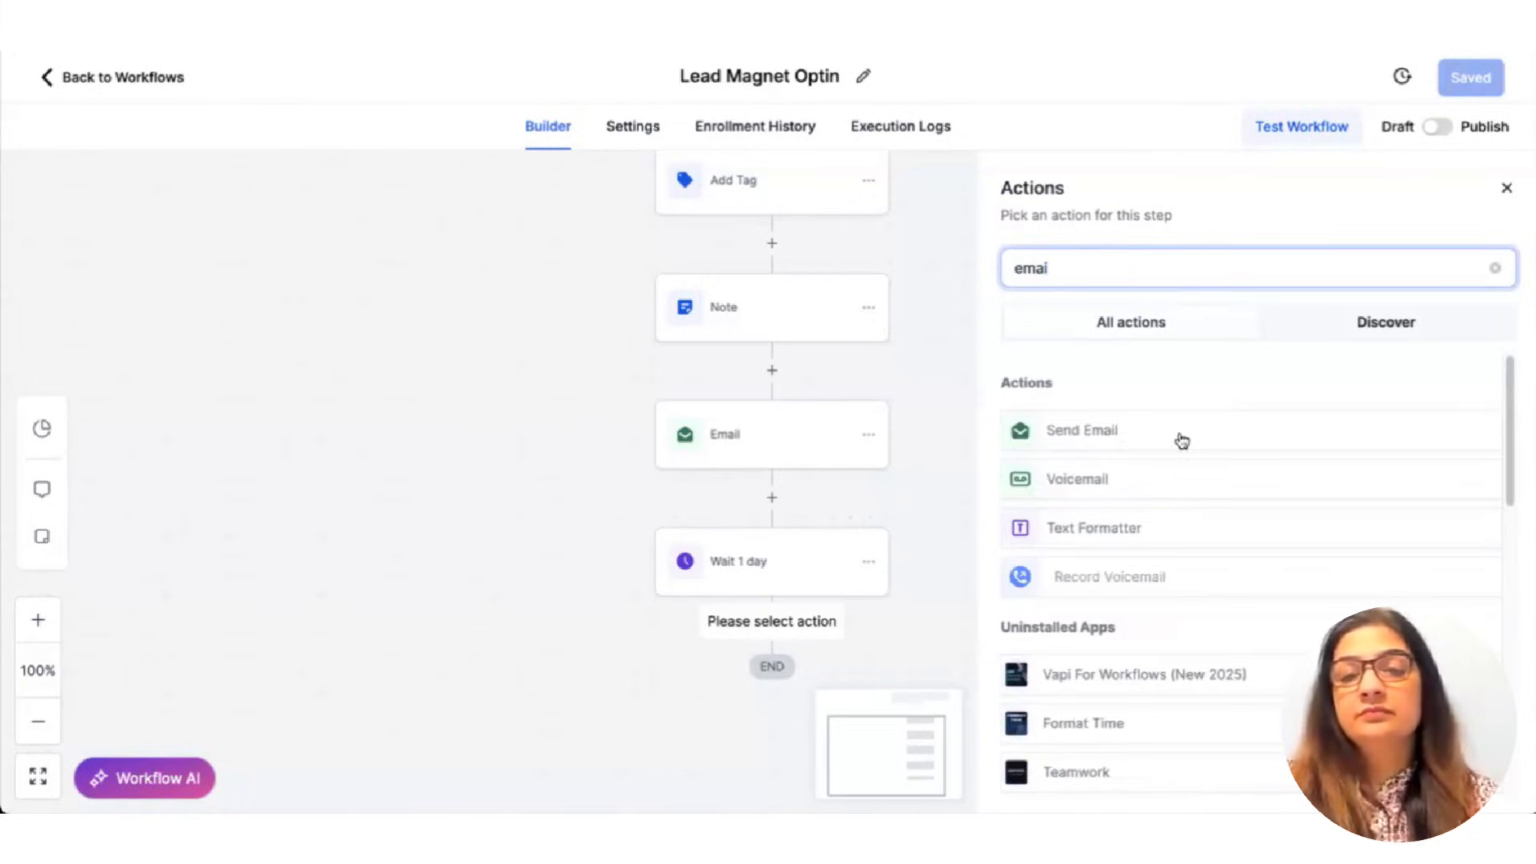
pyautogui.click(1164, 429)
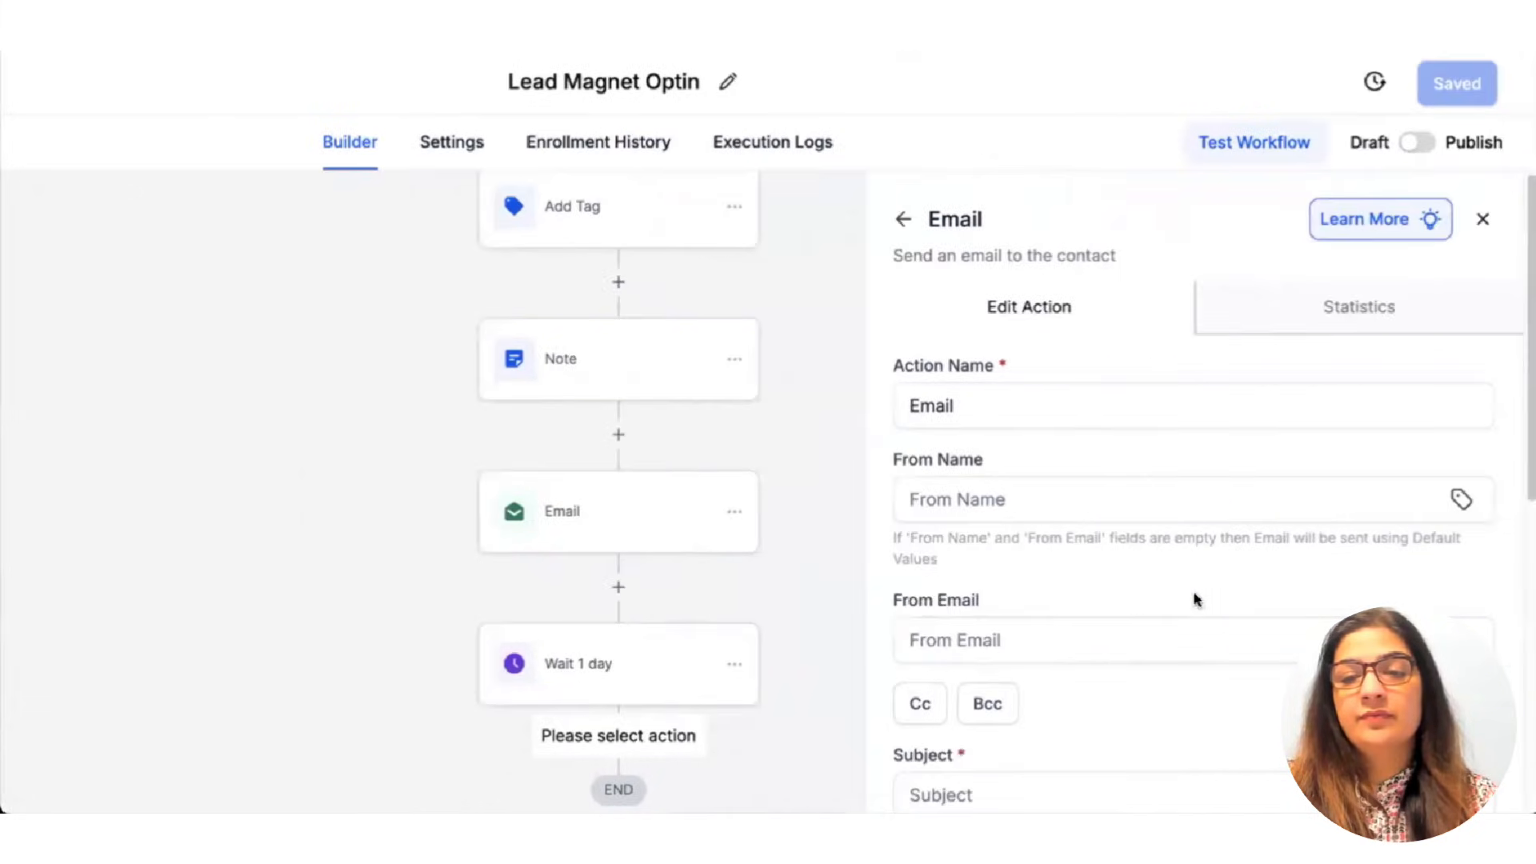
pyautogui.scroll(-4, 1433, 600)
pyautogui.scroll(-2, 1192, 602)
pyautogui.click(989, 400)
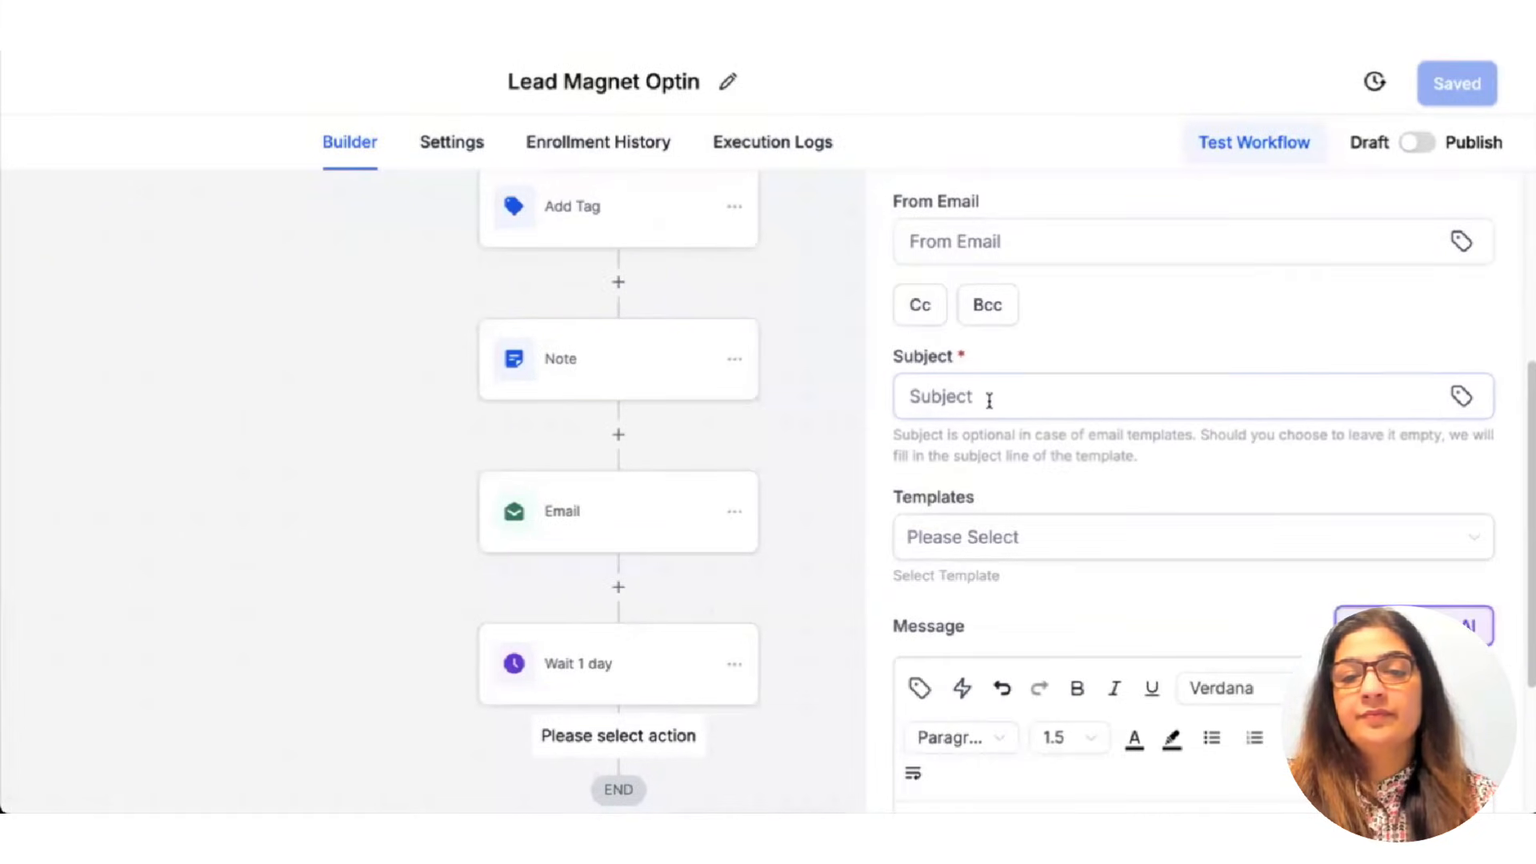
pyautogui.click(1461, 396)
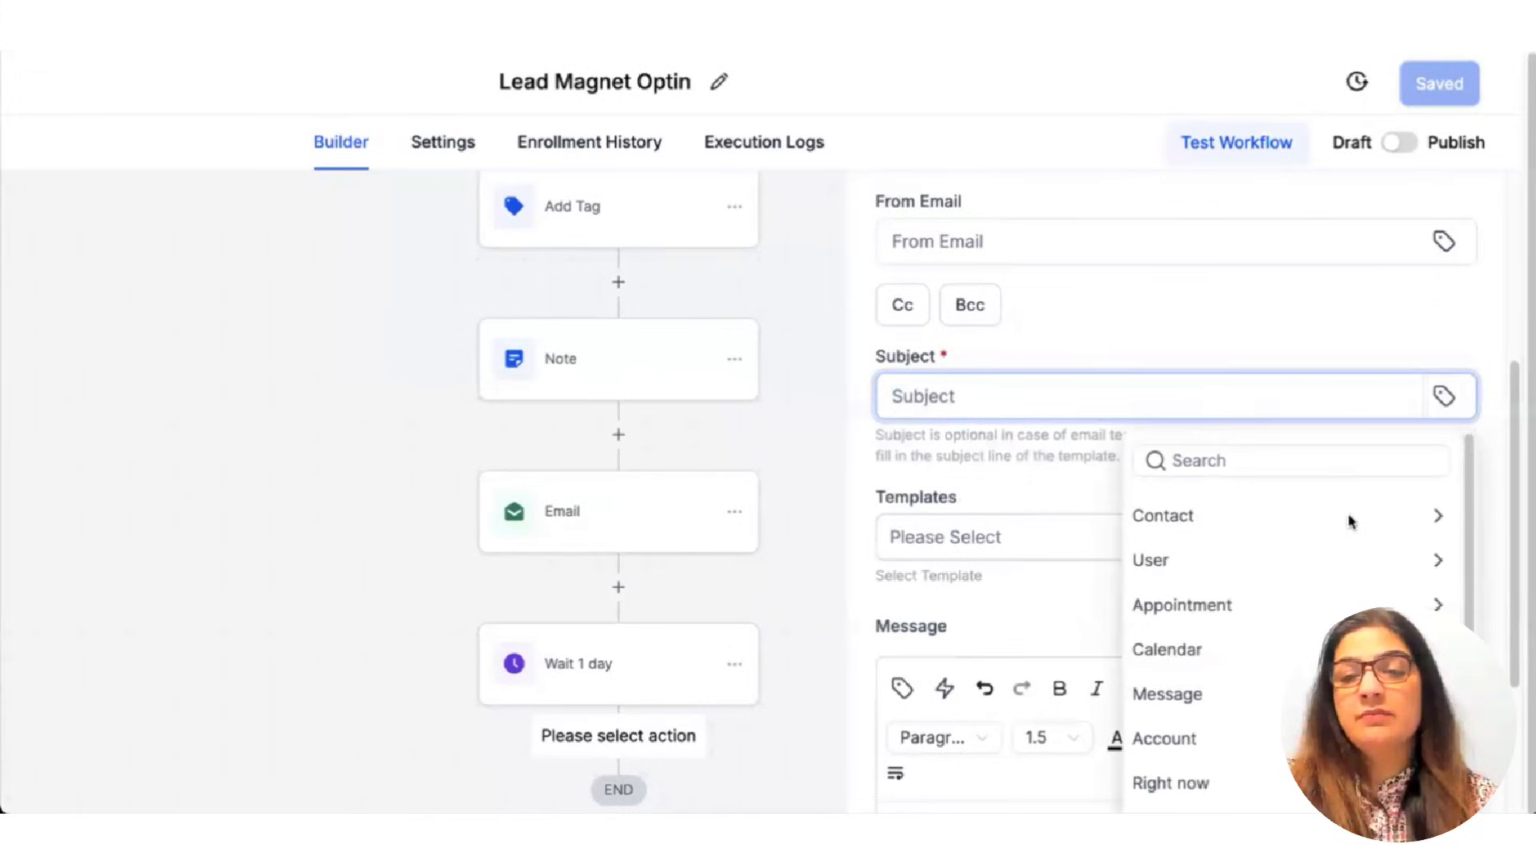
pyautogui.click(1347, 518)
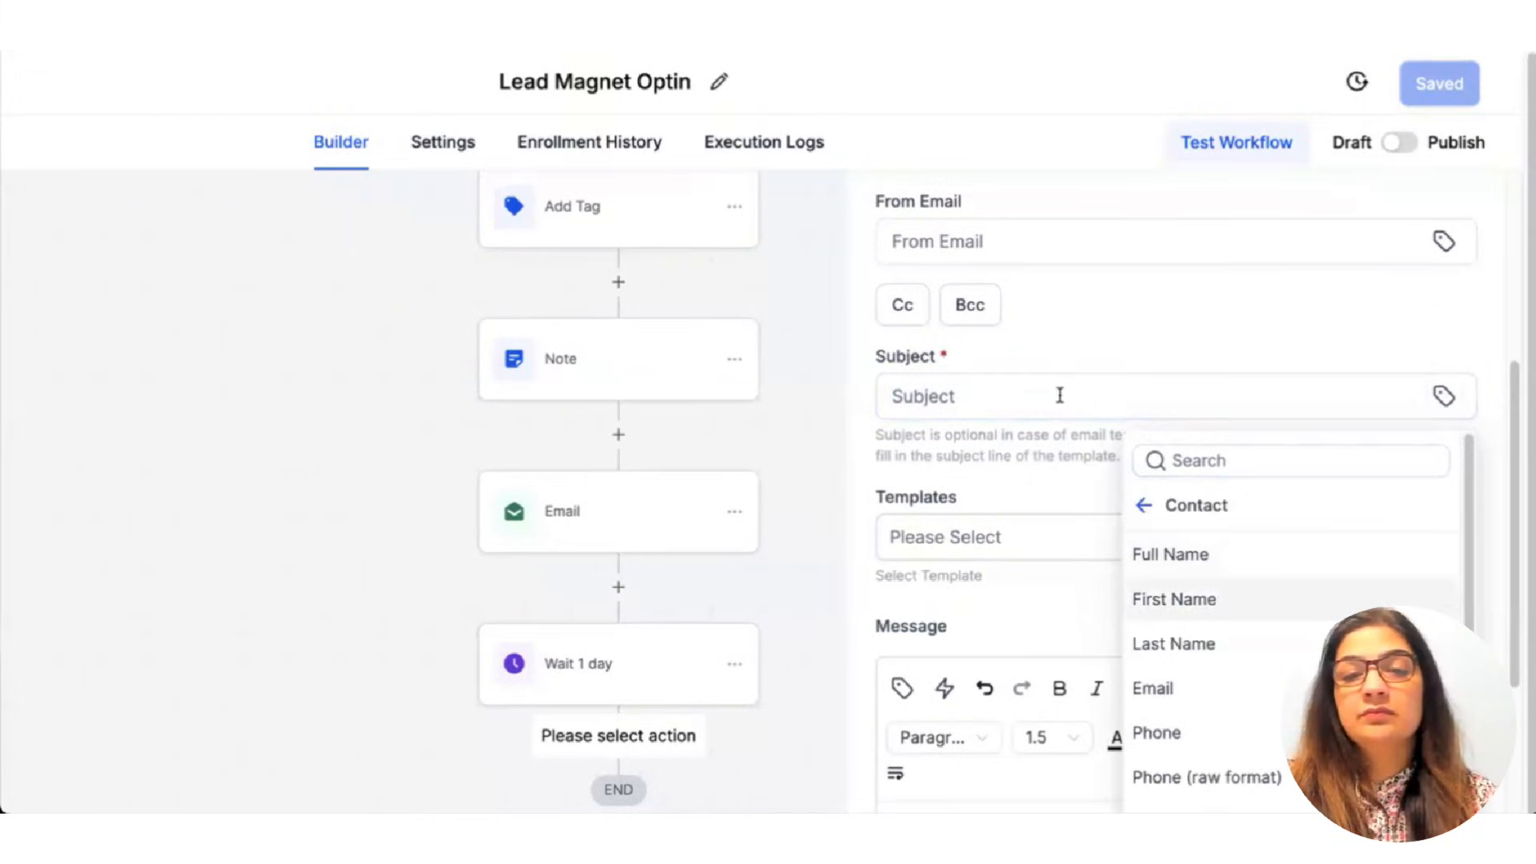
pyautogui.click(1241, 596)
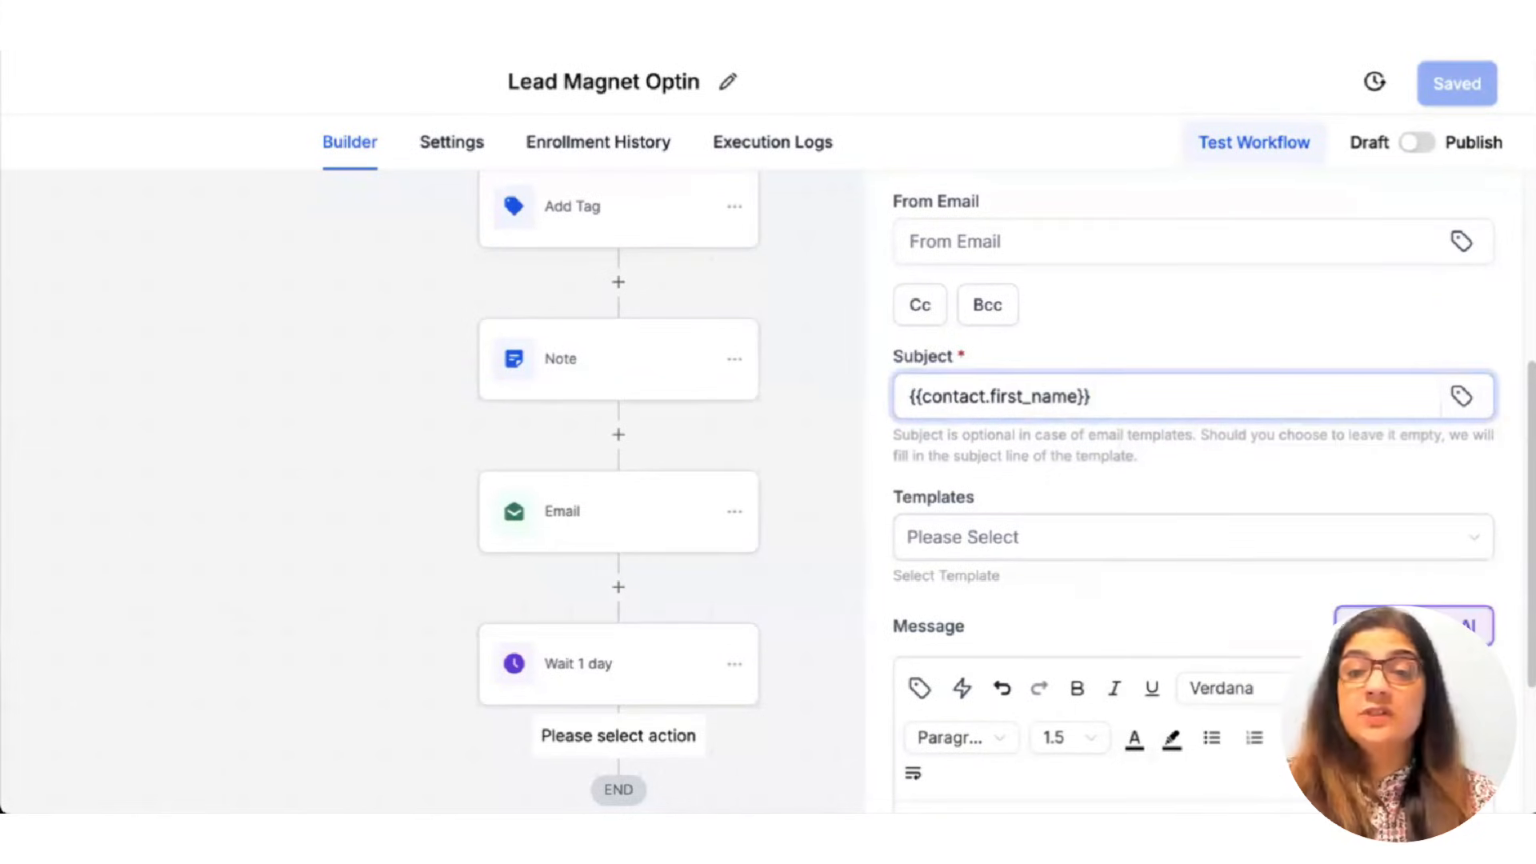
pyautogui.write('did you see this?')
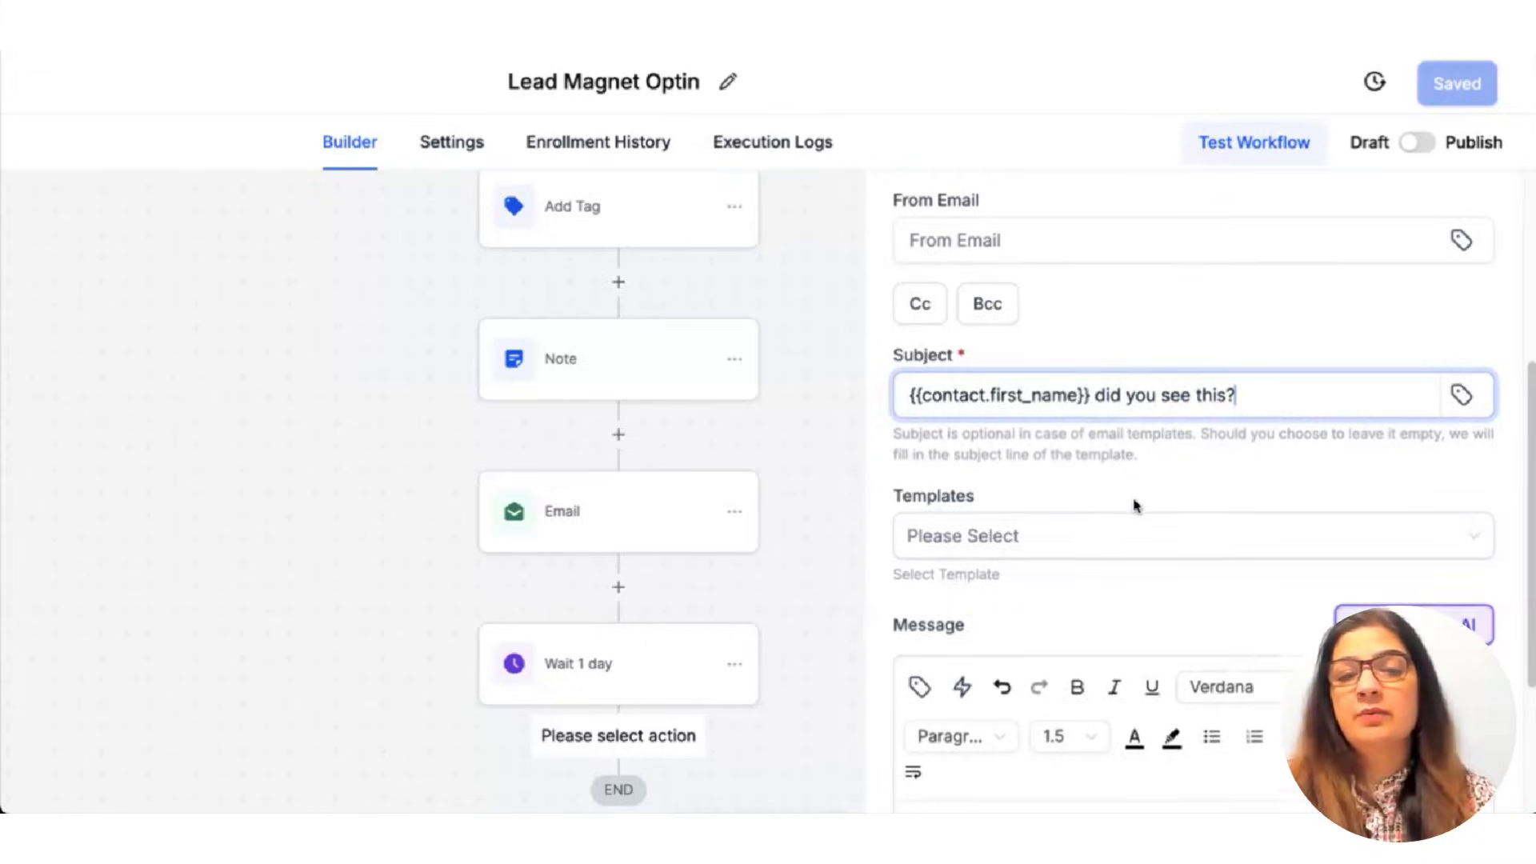
# Select 'welcome email 2' as the template for this follow-up email.
pyautogui.scroll(-5, 1134, 507)
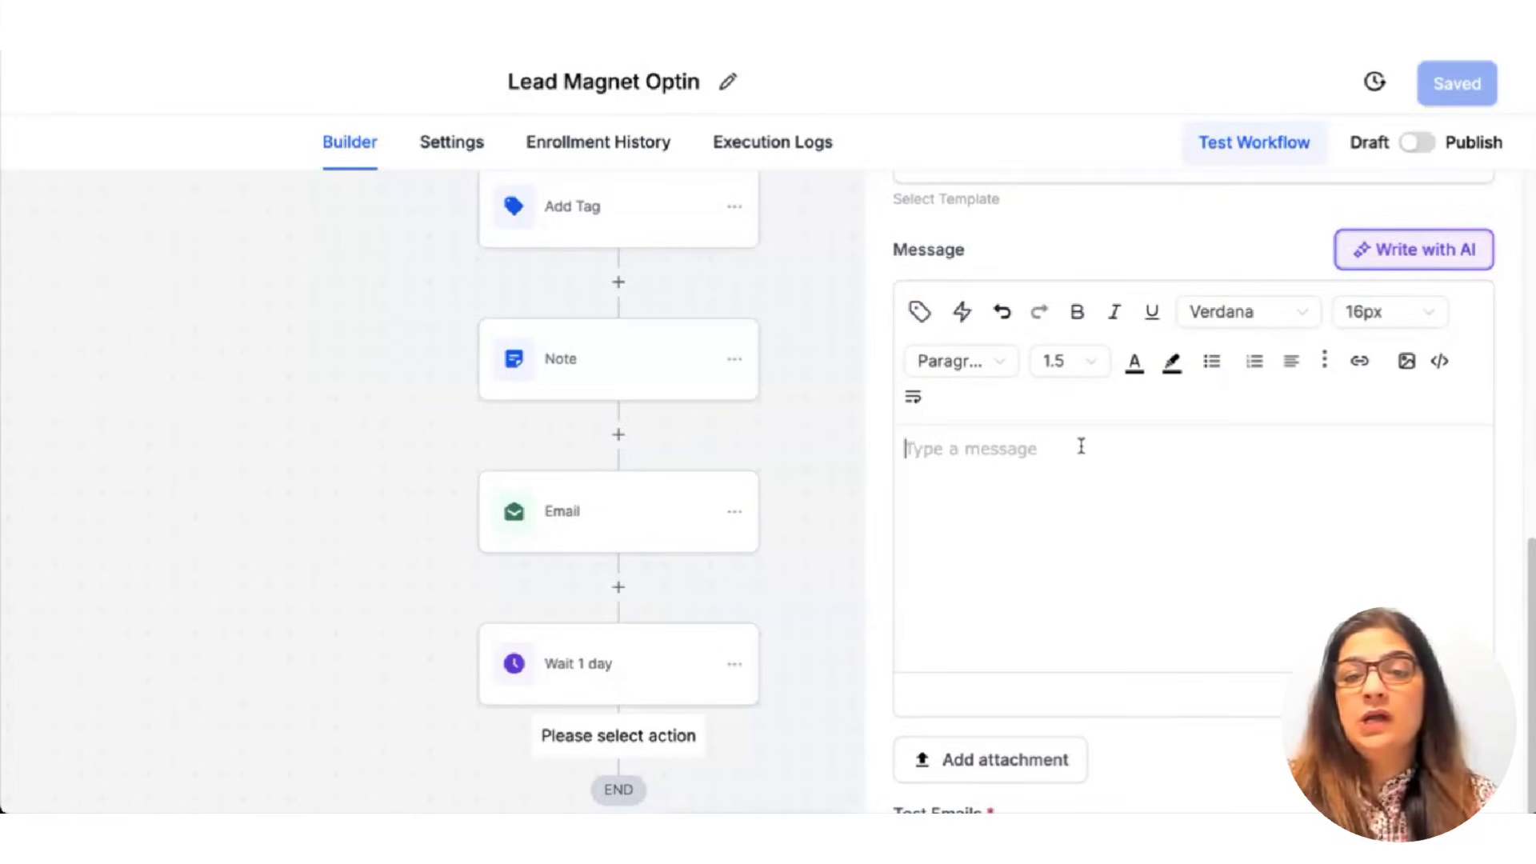
pyautogui.scroll(2, 1286, 456)
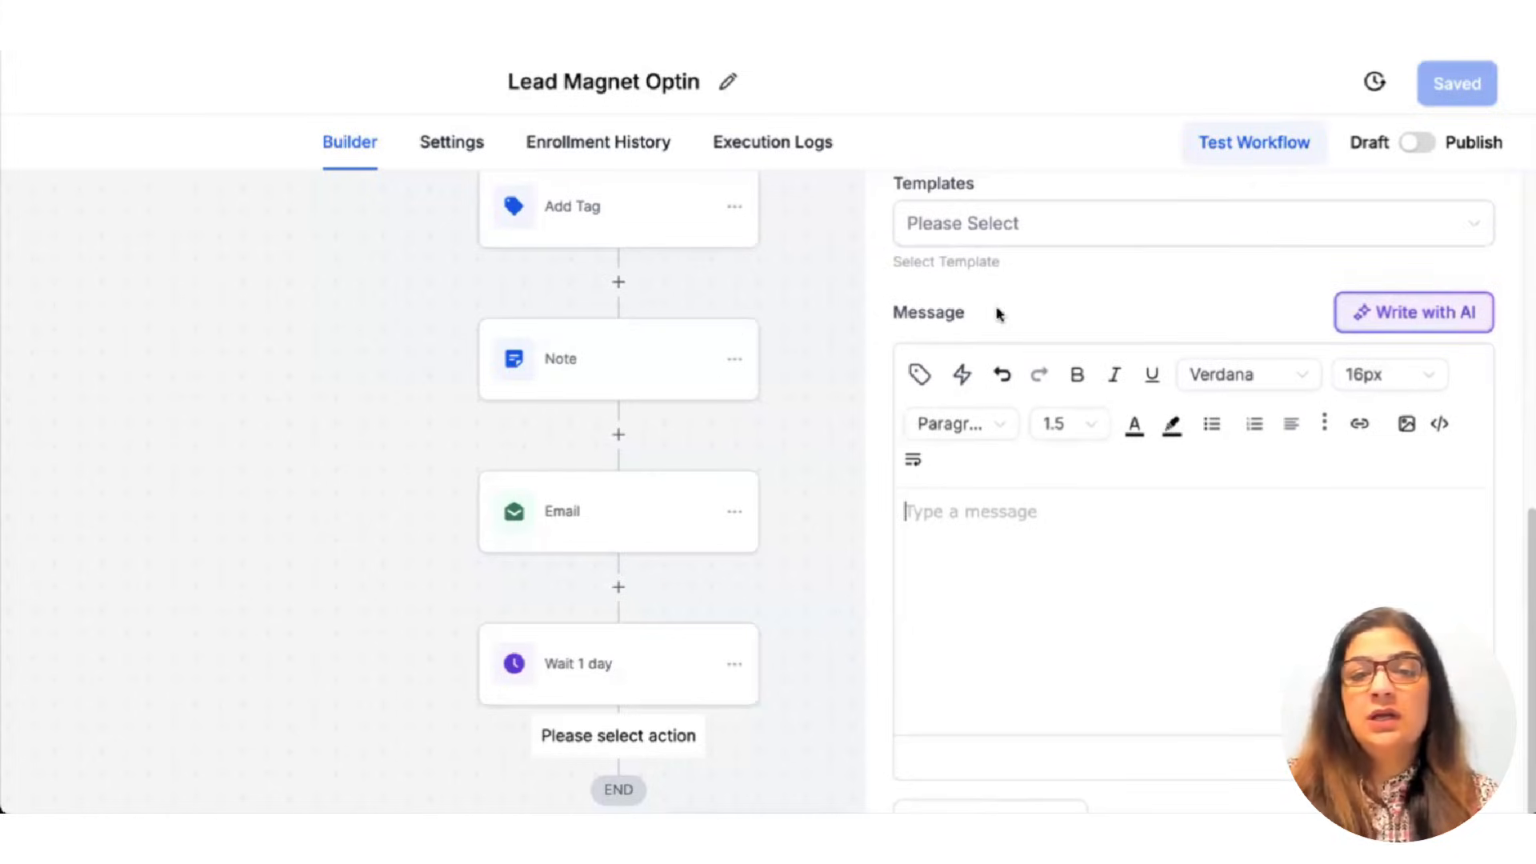
pyautogui.scroll(1, 998, 288)
pyautogui.click(993, 260)
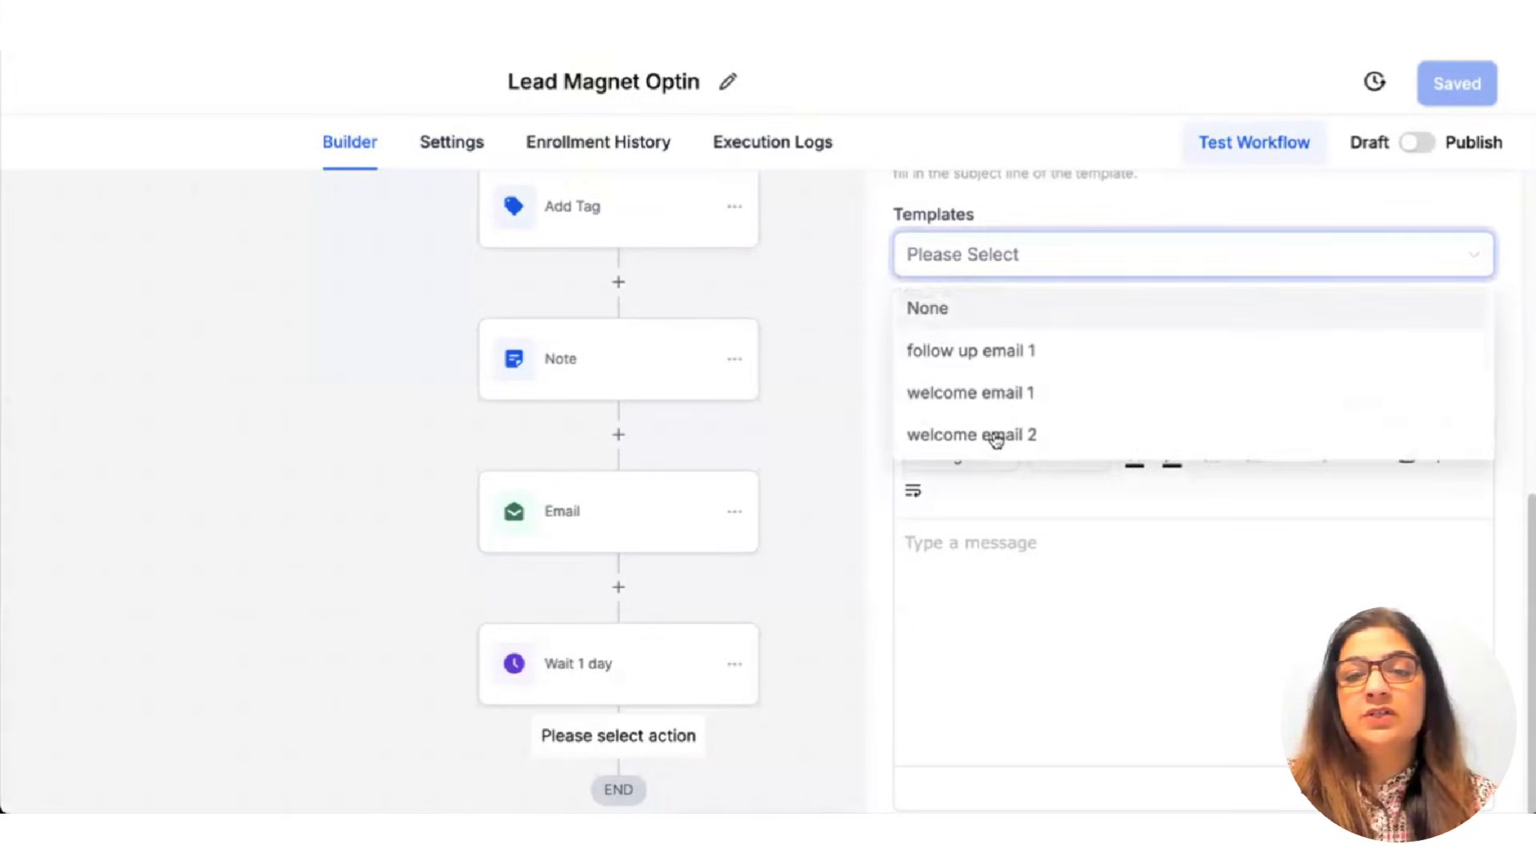
pyautogui.click(995, 435)
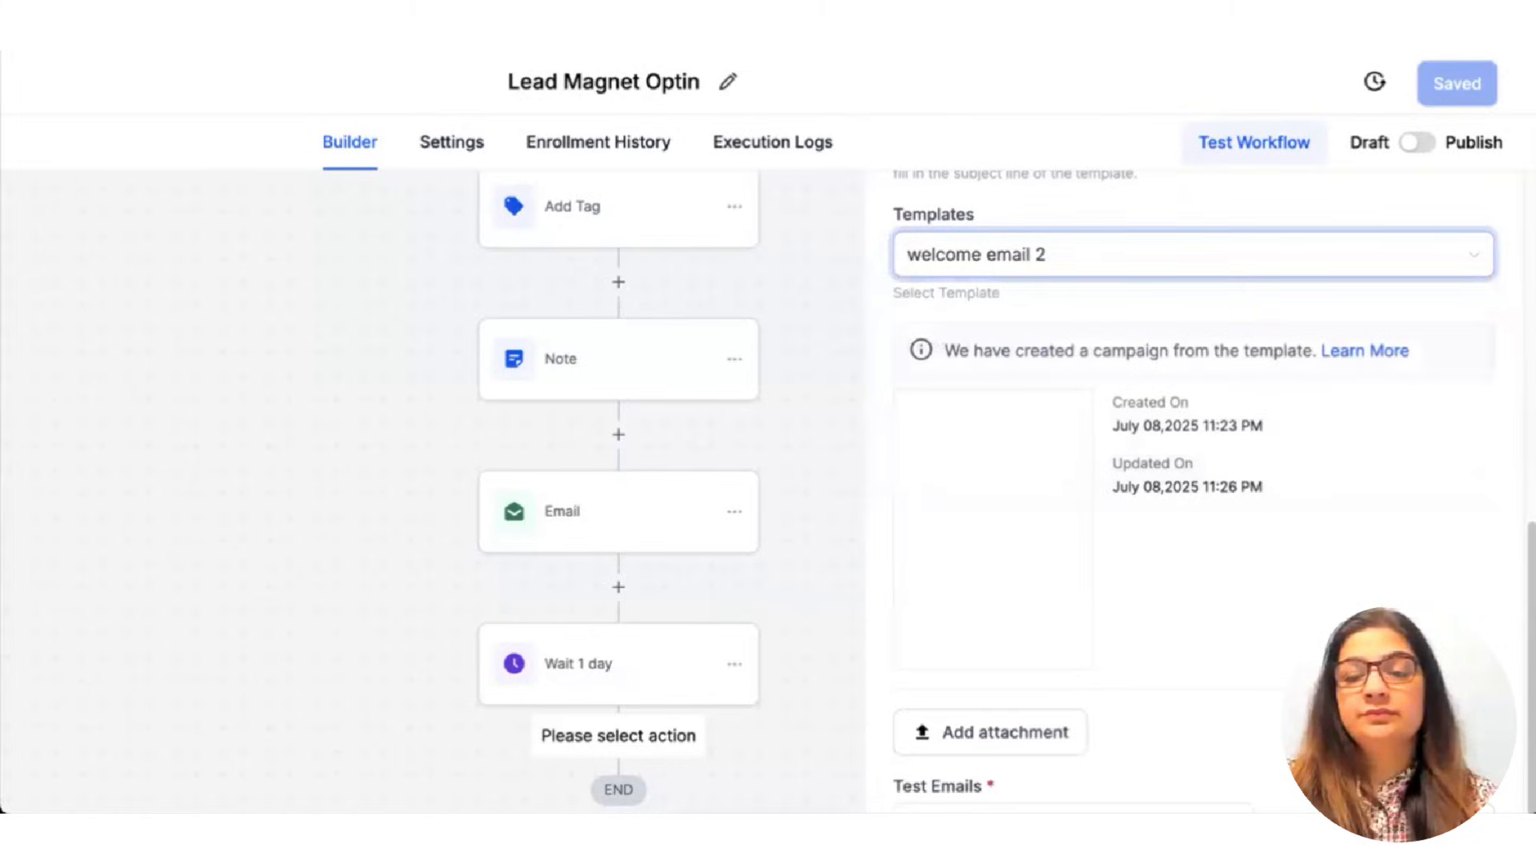
pyautogui.scroll(-2, 1192, 432)
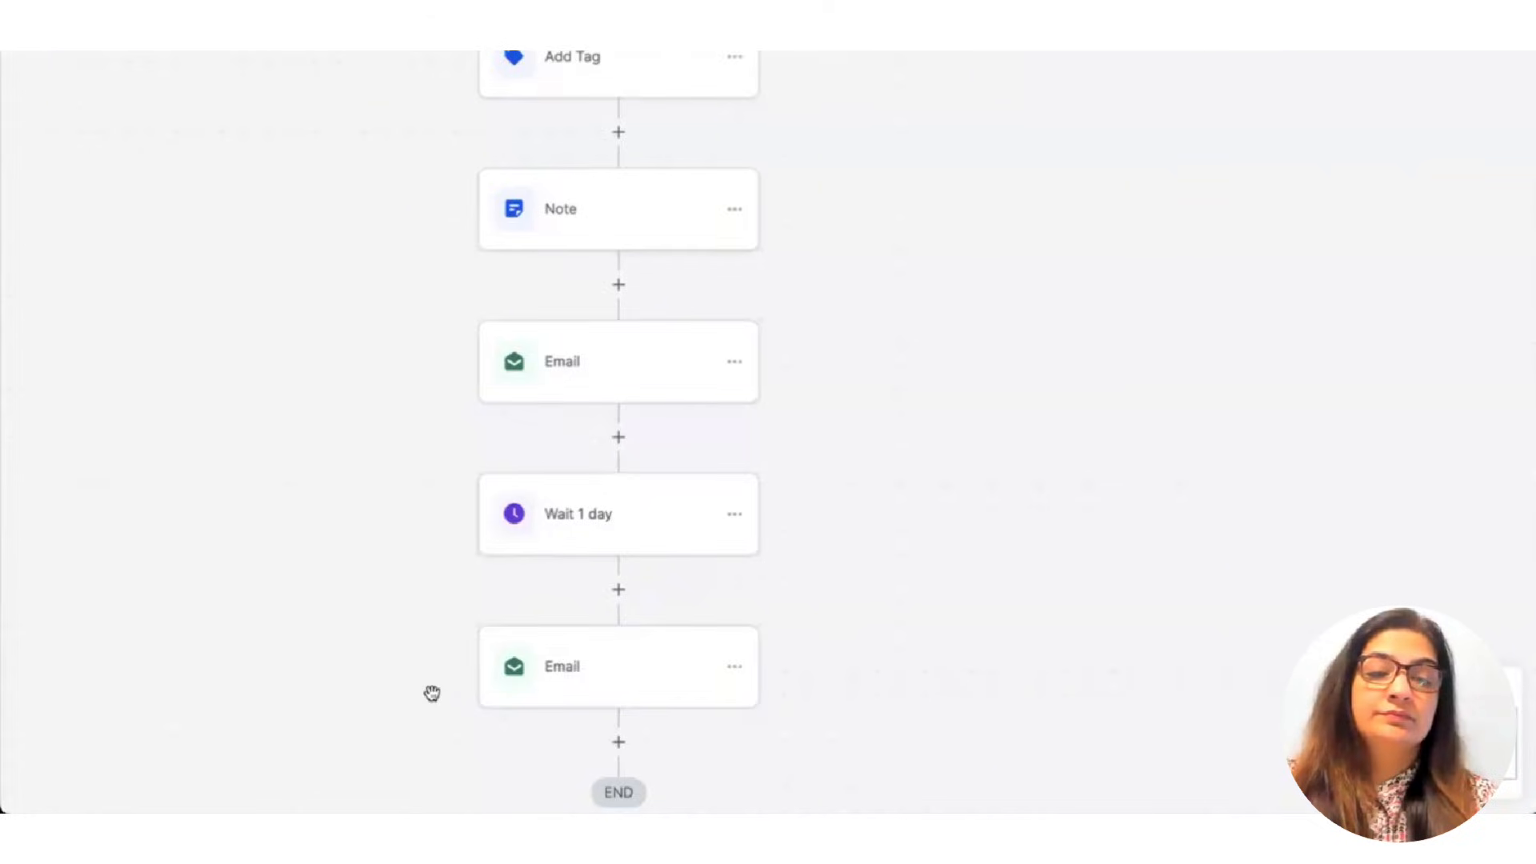
# Copy the 'Wait 1 day' step and all actions after it, pasting them at the end of the sequence.
pyautogui.hscroll(-4, 431, 694)
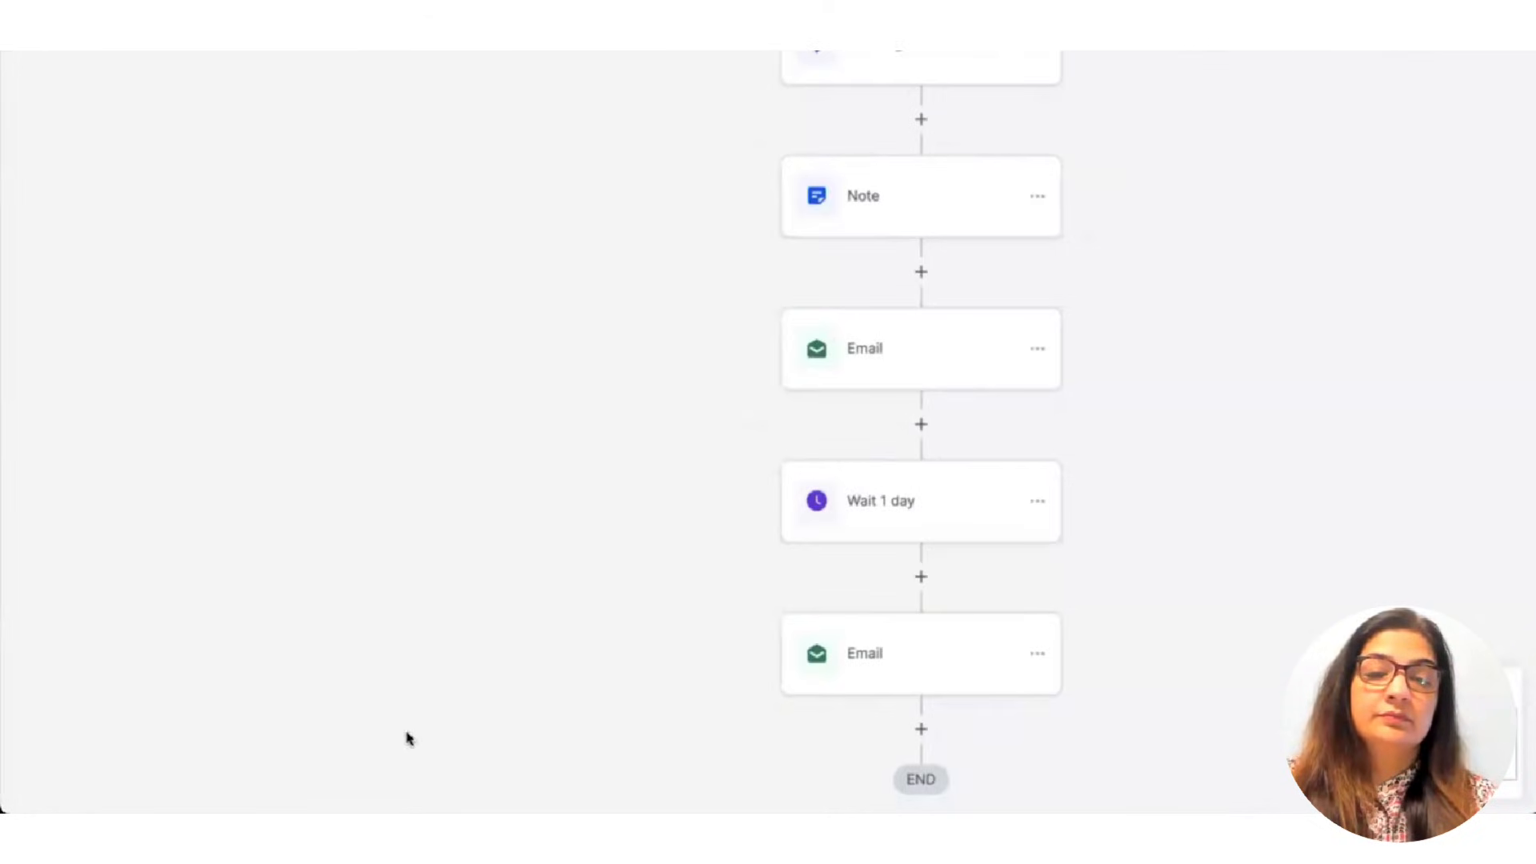
pyautogui.scroll(-4, 730, 556)
pyautogui.hscroll(3, 730, 555)
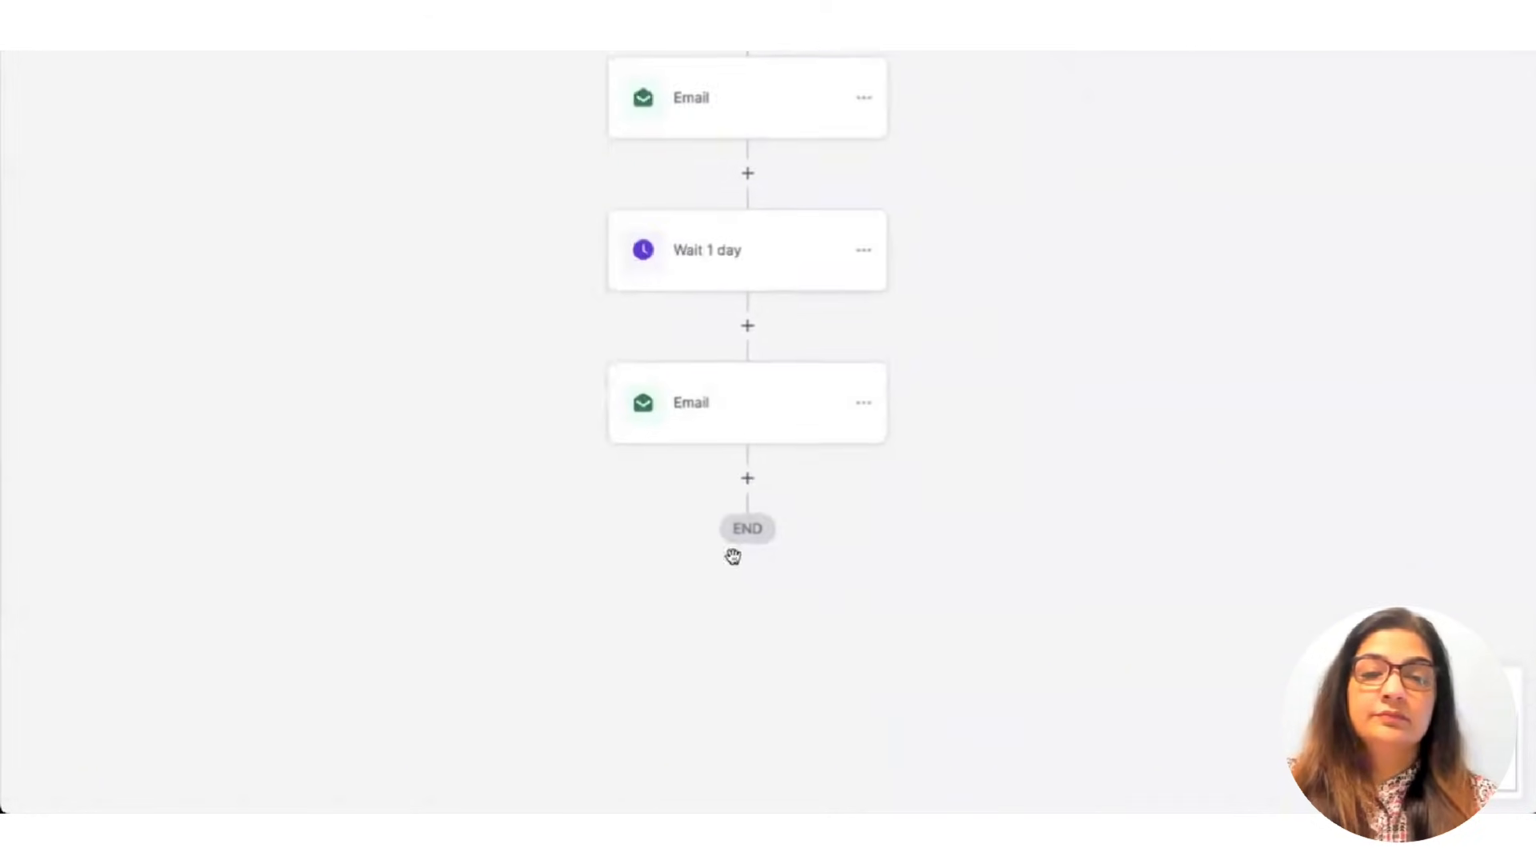
pyautogui.click(745, 470)
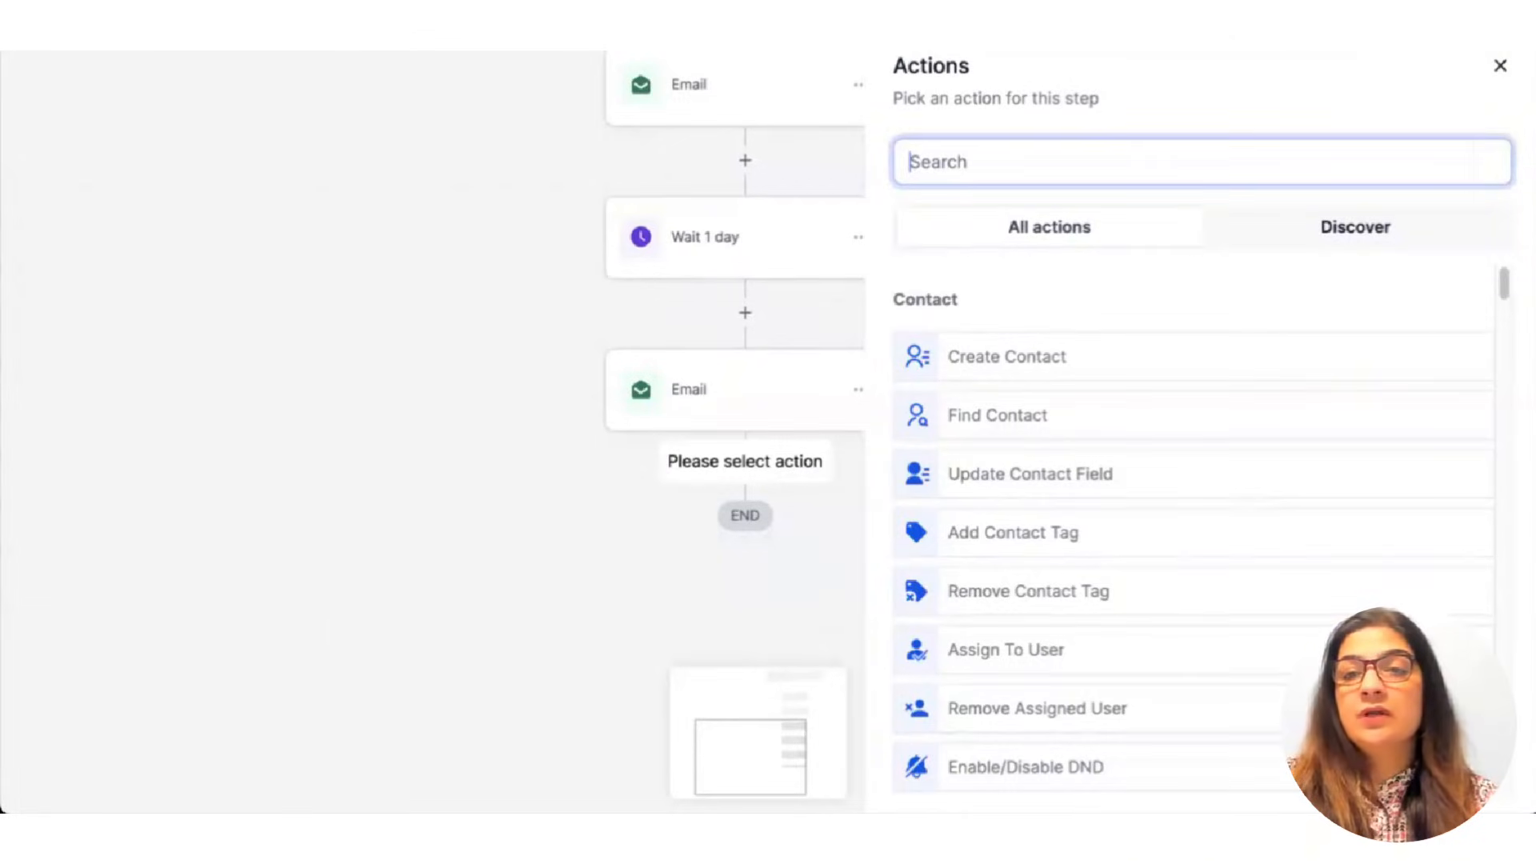
pyautogui.click(1499, 67)
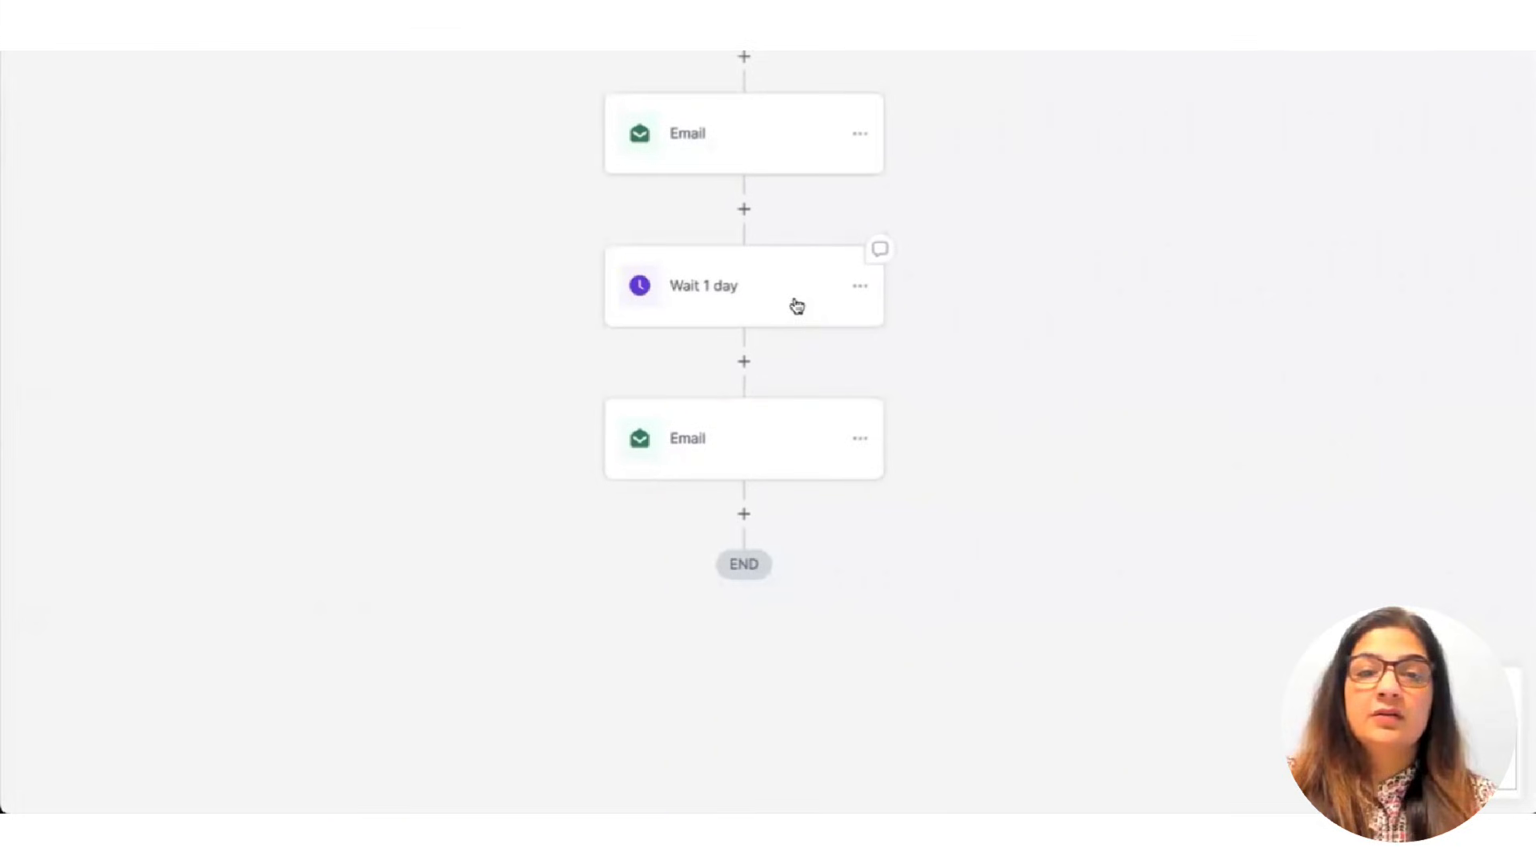
pyautogui.click(859, 318)
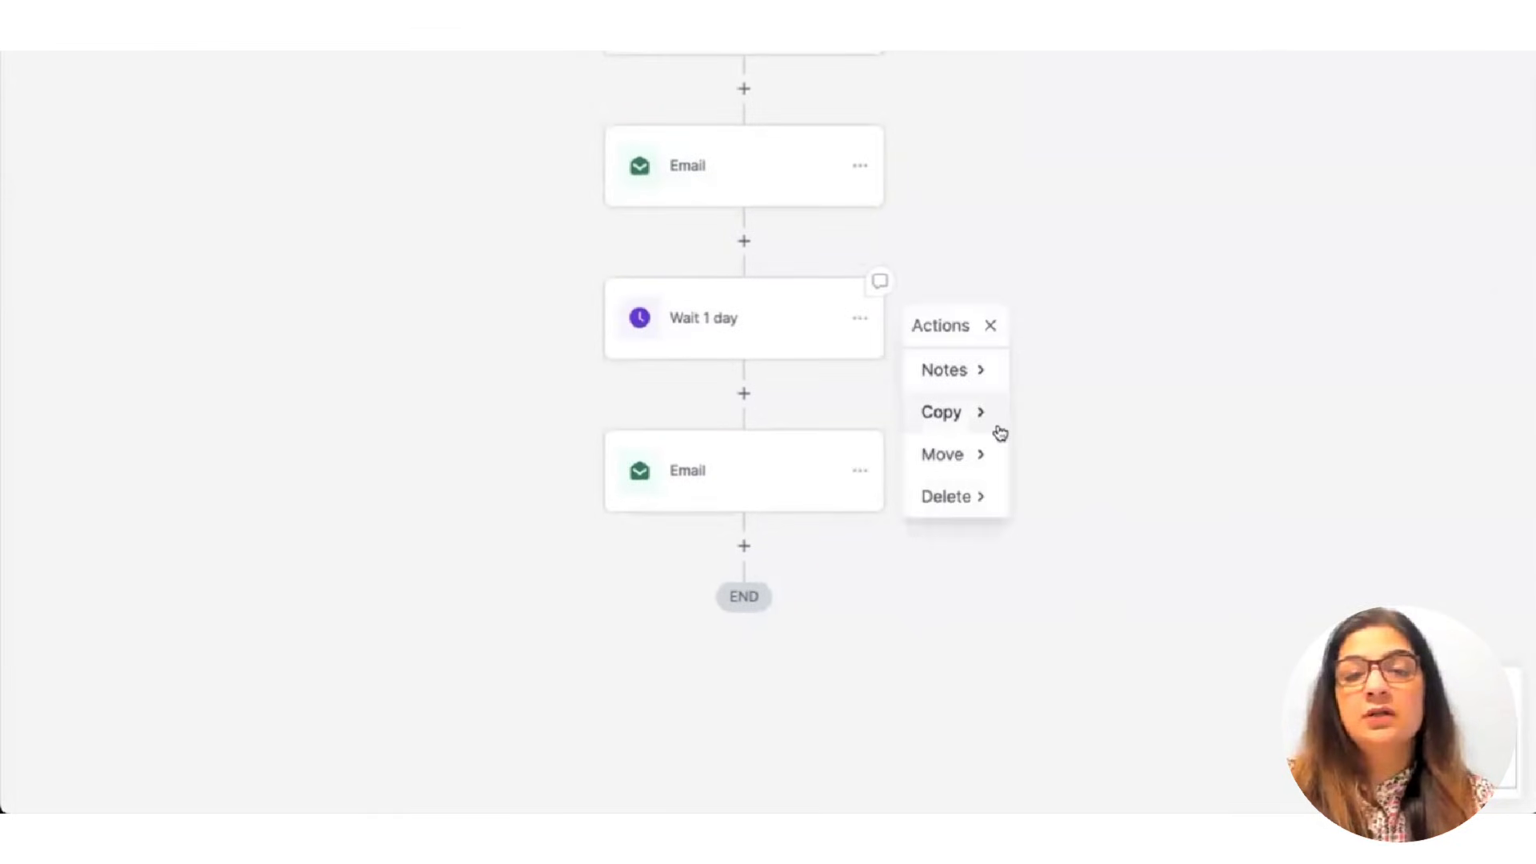
pyautogui.click(974, 413)
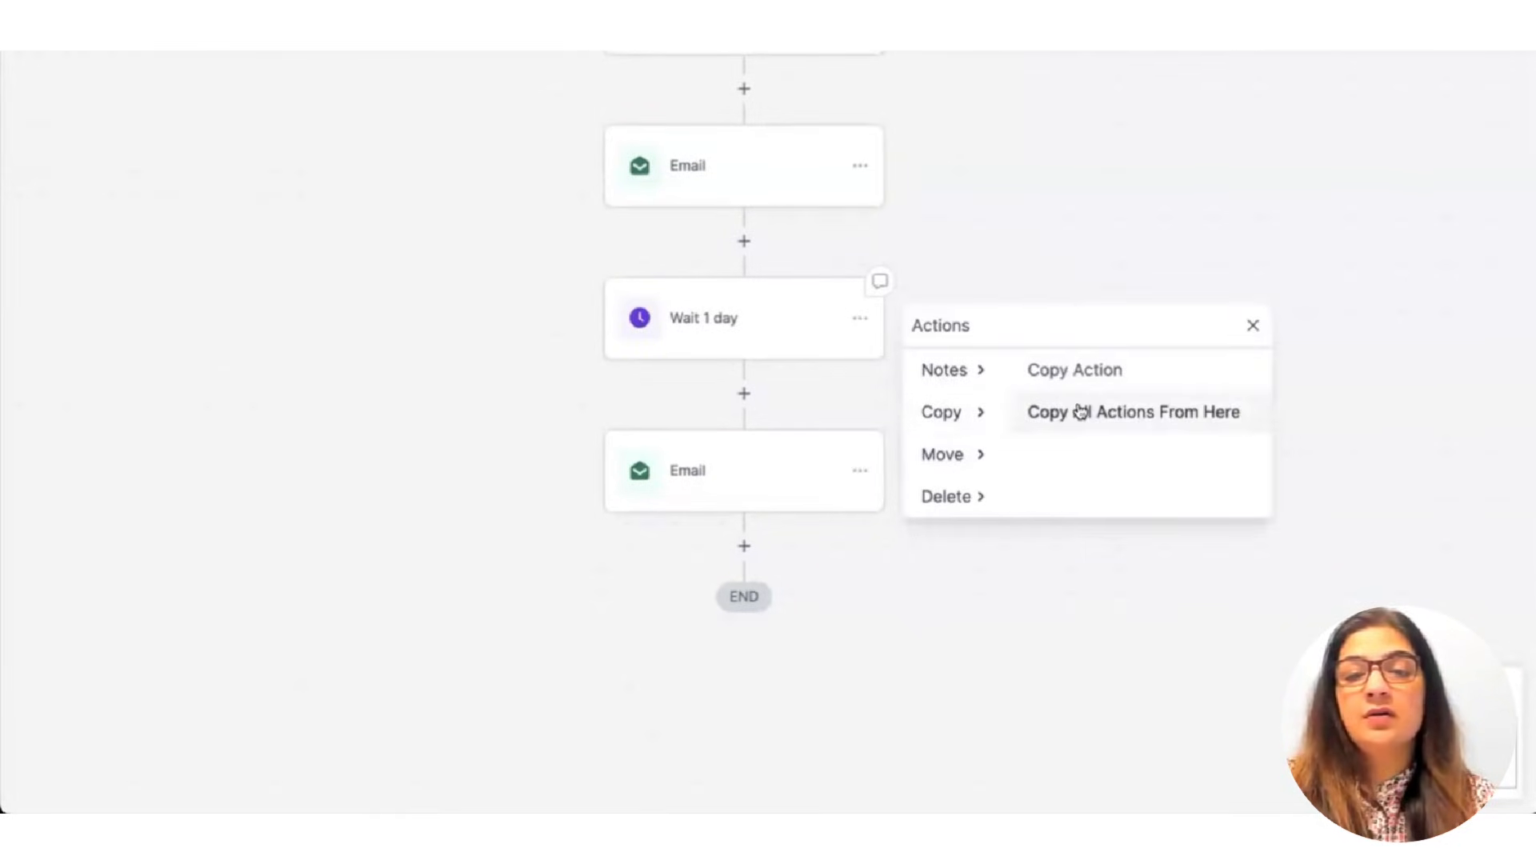
pyautogui.click(1083, 413)
pyautogui.click(751, 560)
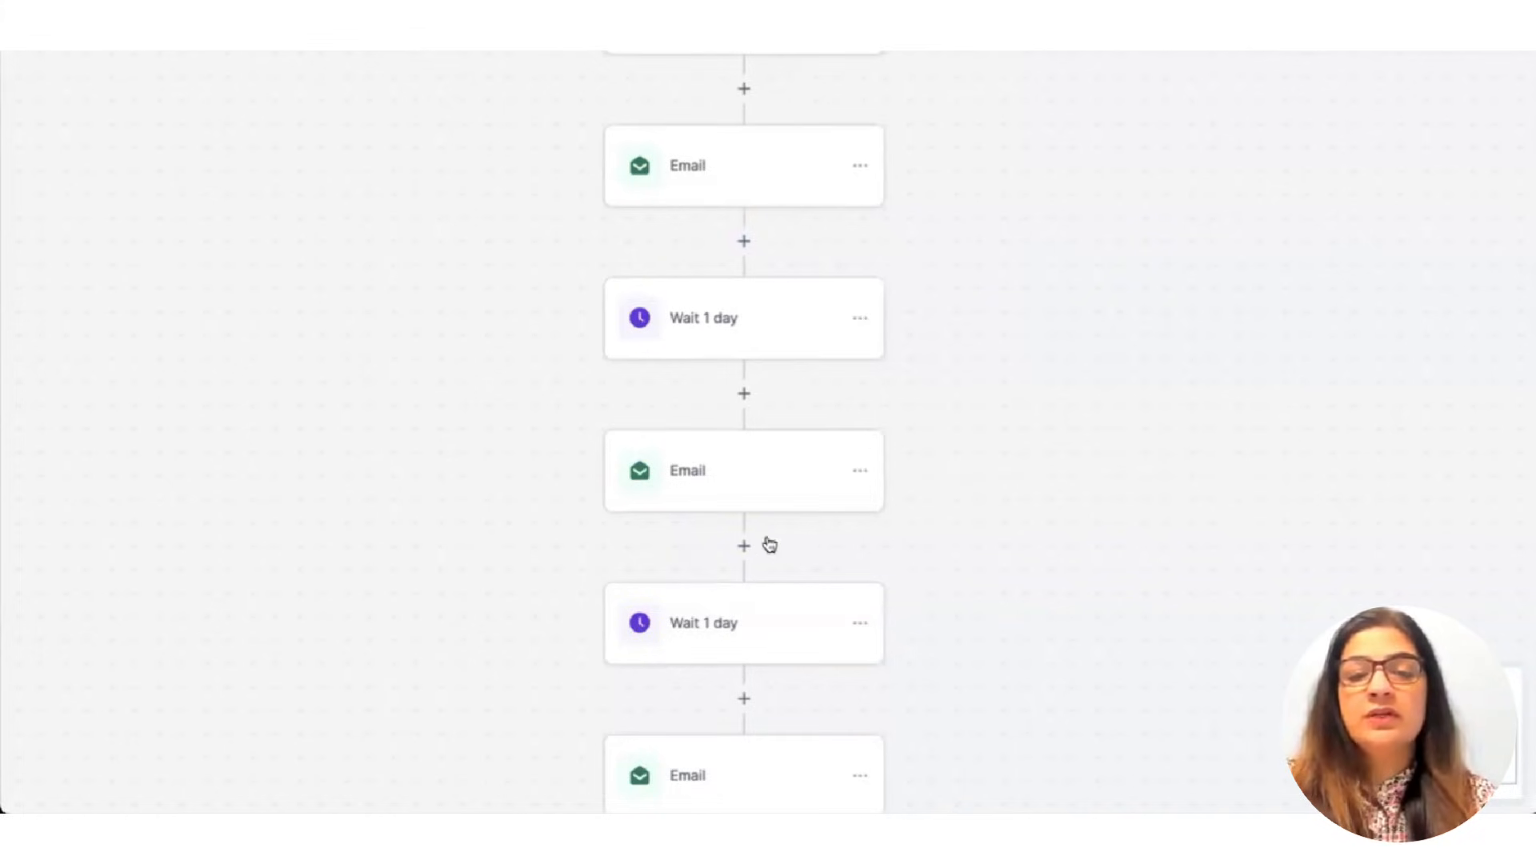
pyautogui.scroll(-2, 768, 540)
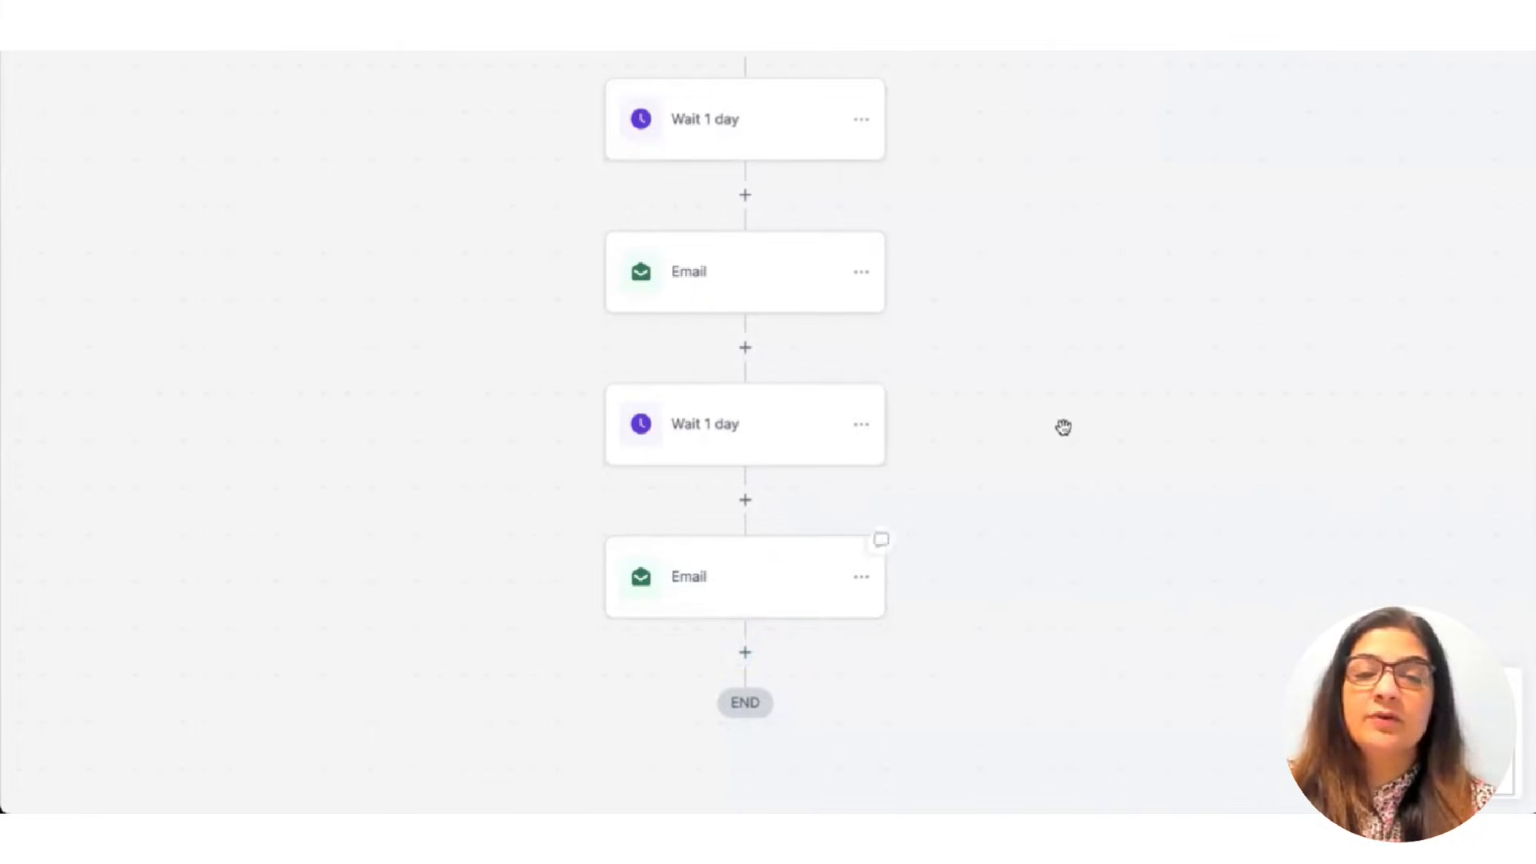
# Toggle the Lead Magnet Optin workflow from Draft to Publish and save it.
pyautogui.scroll(10, 1063, 427)
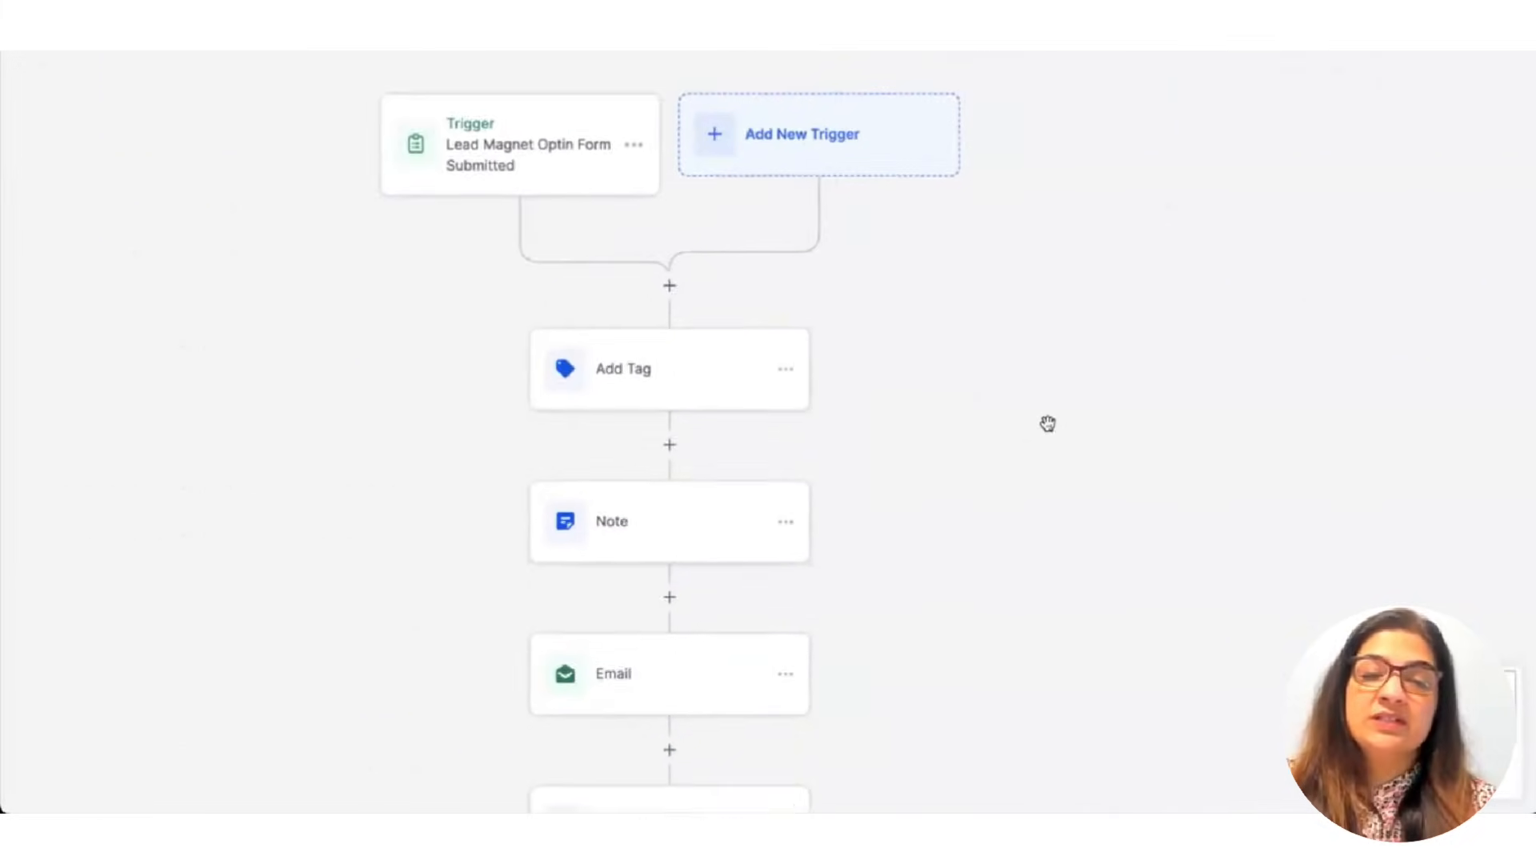
pyautogui.hscroll(4, 1047, 423)
pyautogui.scroll(6, 1044, 422)
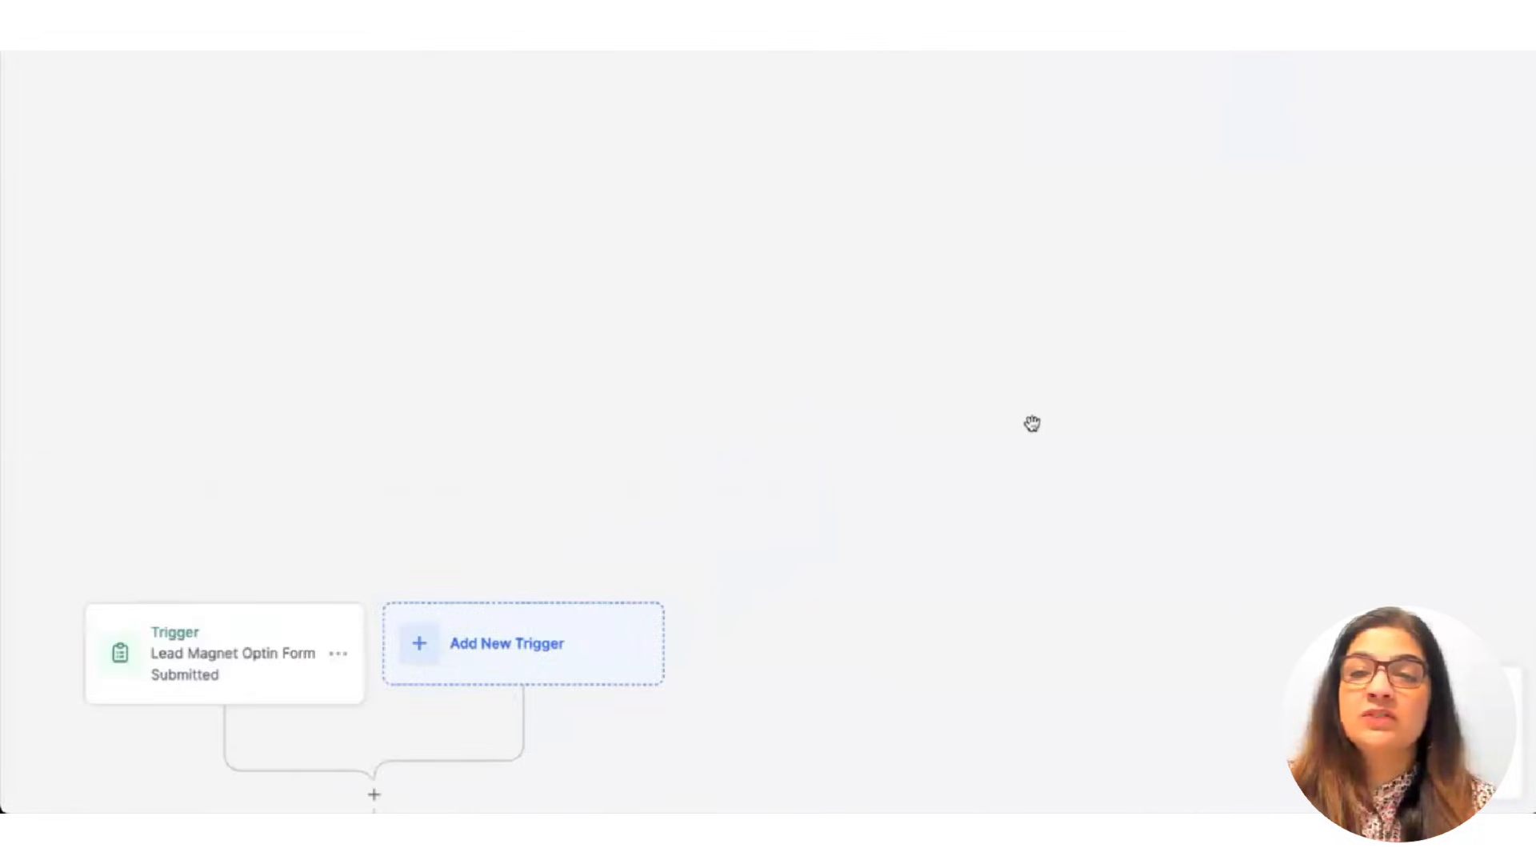
pyautogui.hscroll(4, 1031, 422)
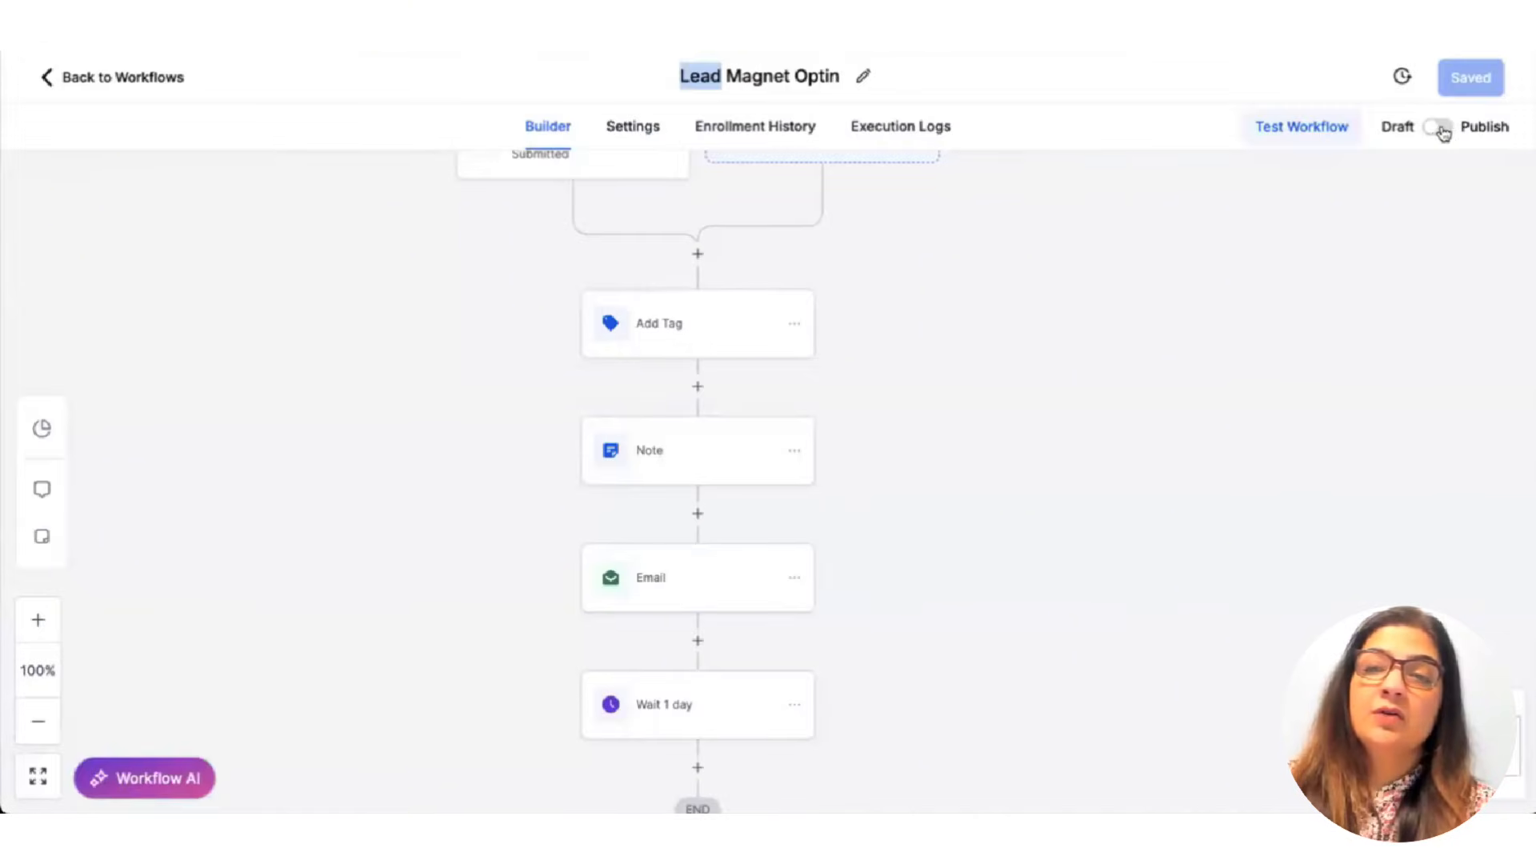
pyautogui.click(1445, 130)
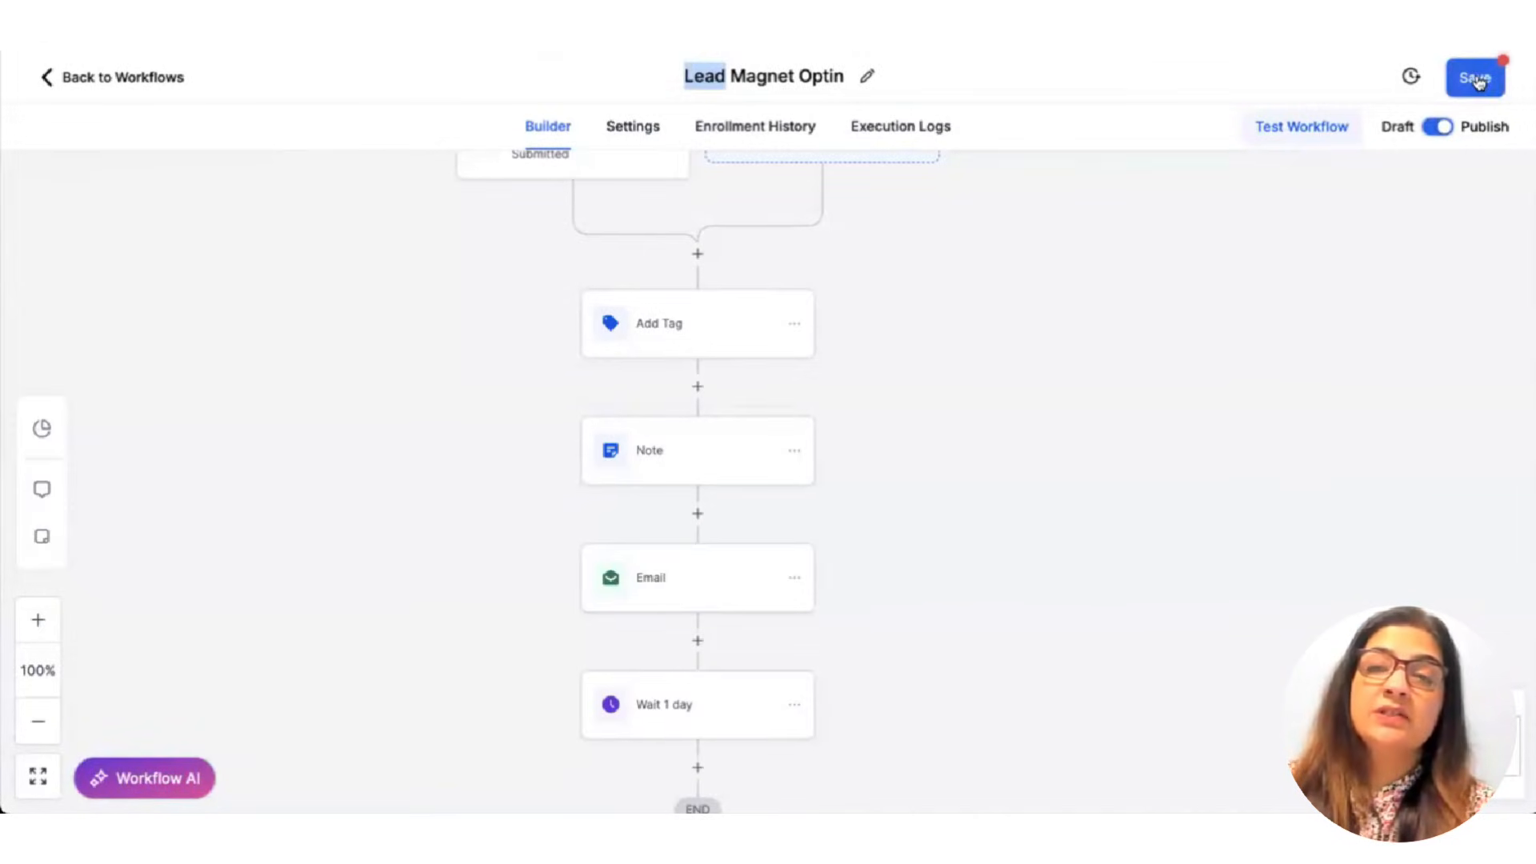
pyautogui.click(1477, 77)
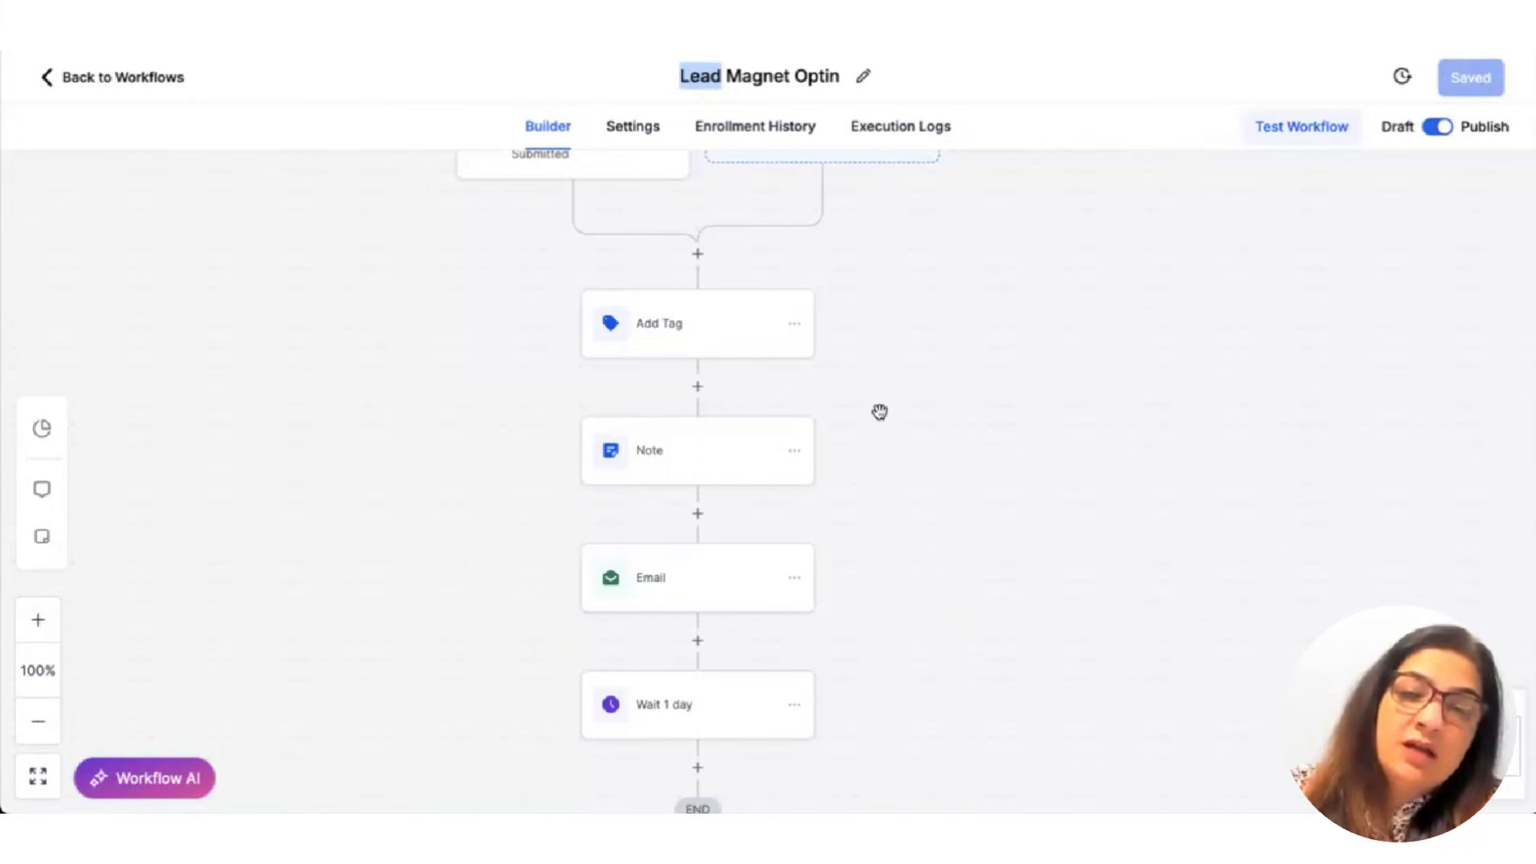
pyautogui.scroll(1, 879, 412)
pyautogui.scroll(-1, 648, 428)
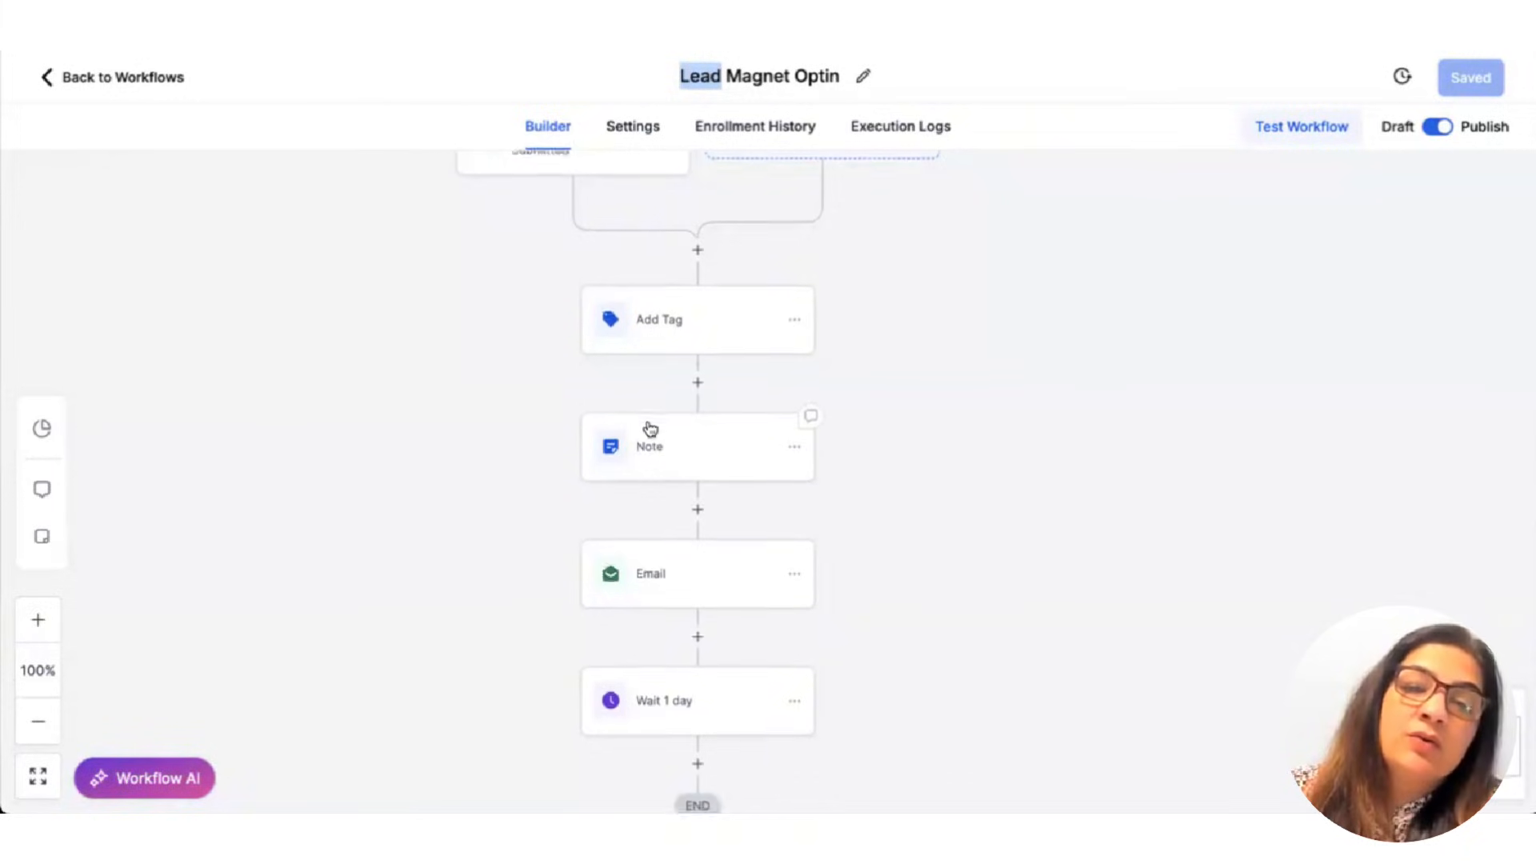
pyautogui.scroll(-2, 651, 417)
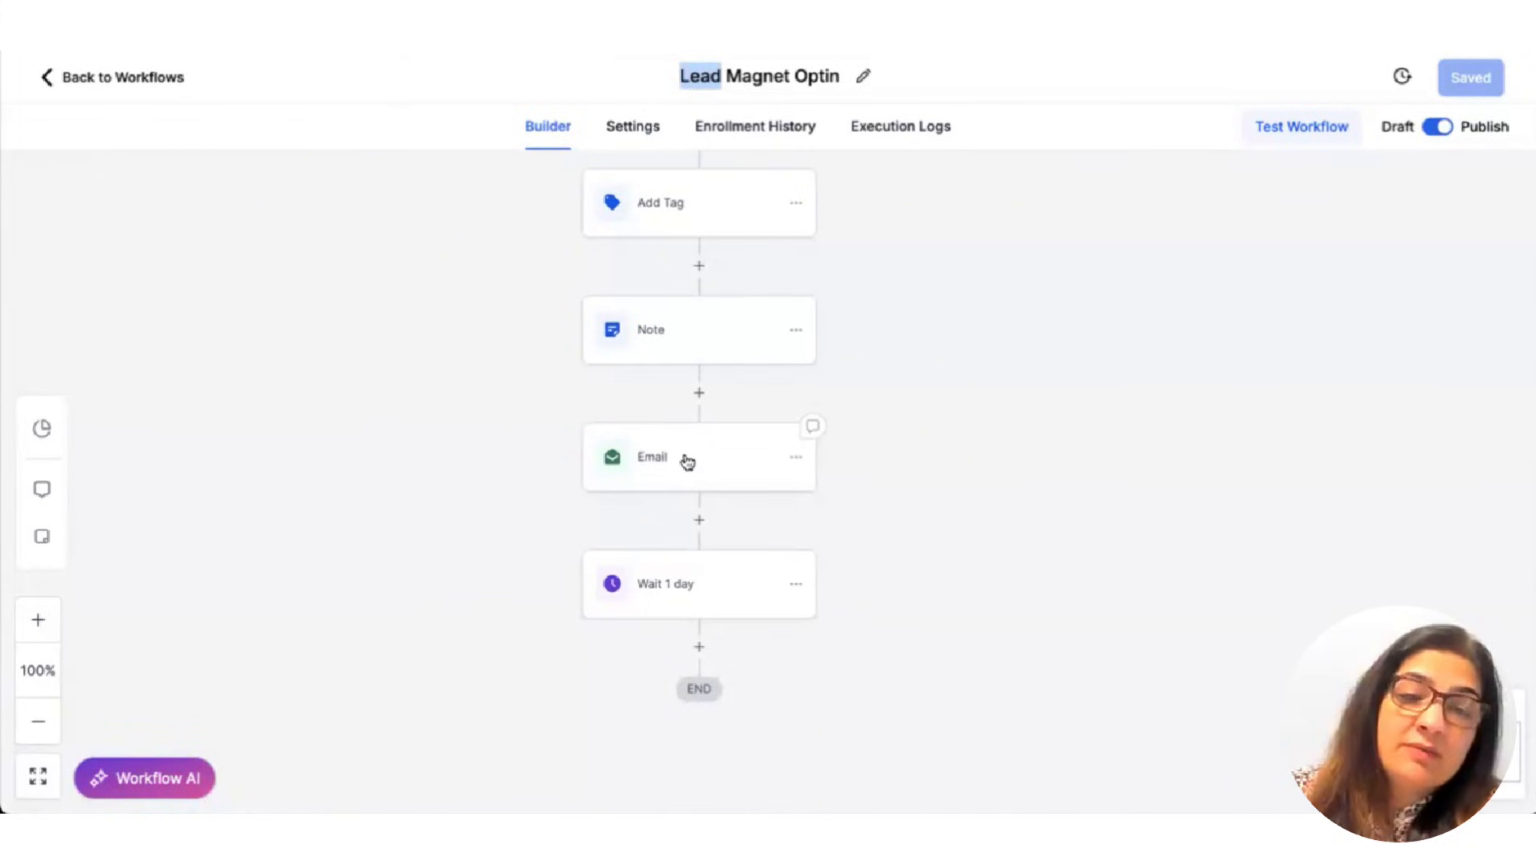
pyautogui.scroll(3, 685, 442)
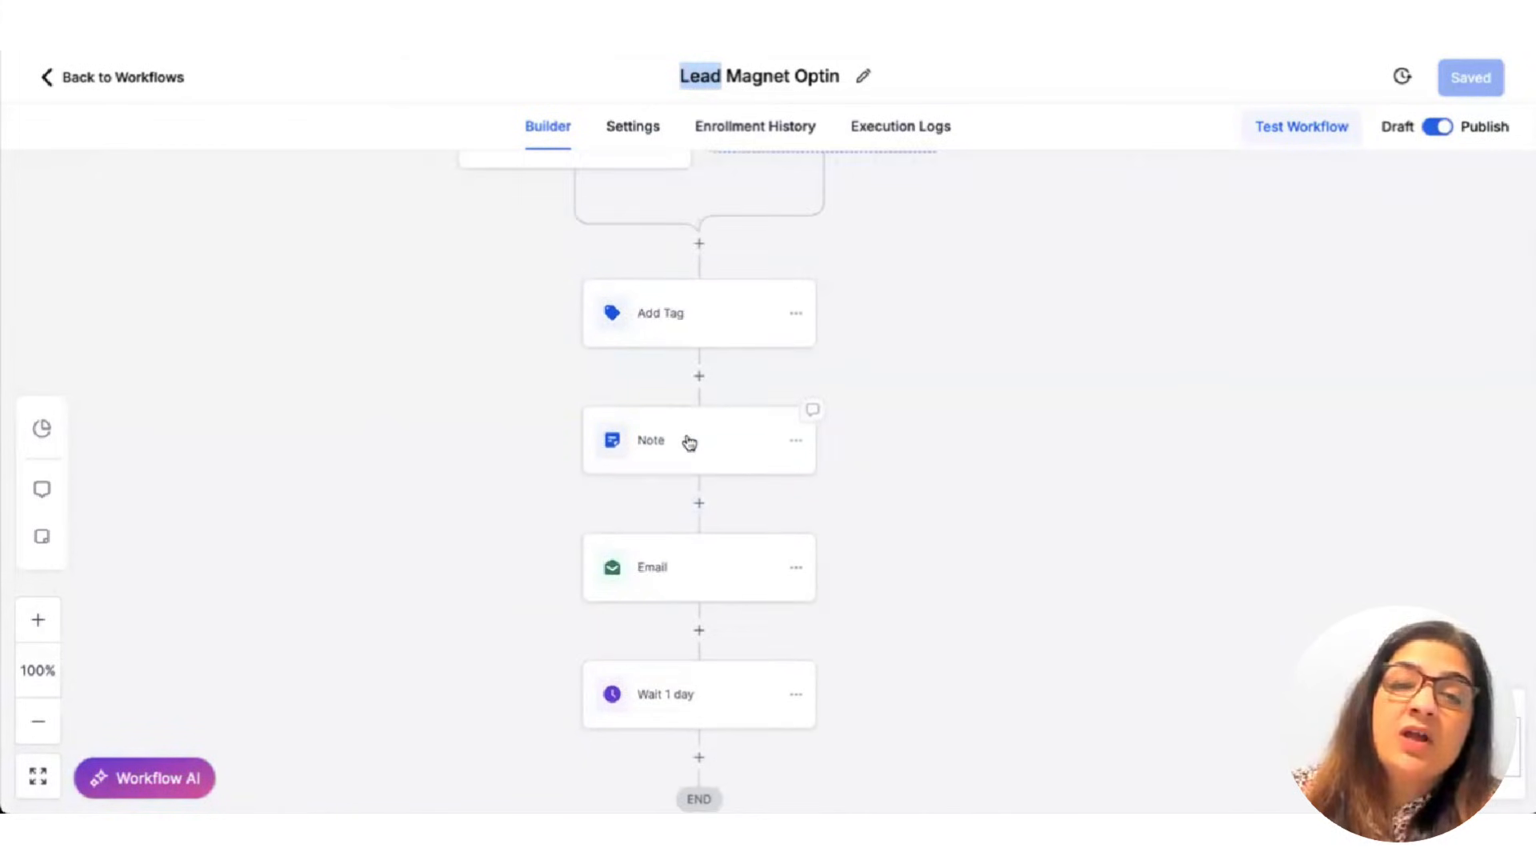
pyautogui.scroll(4, 686, 440)
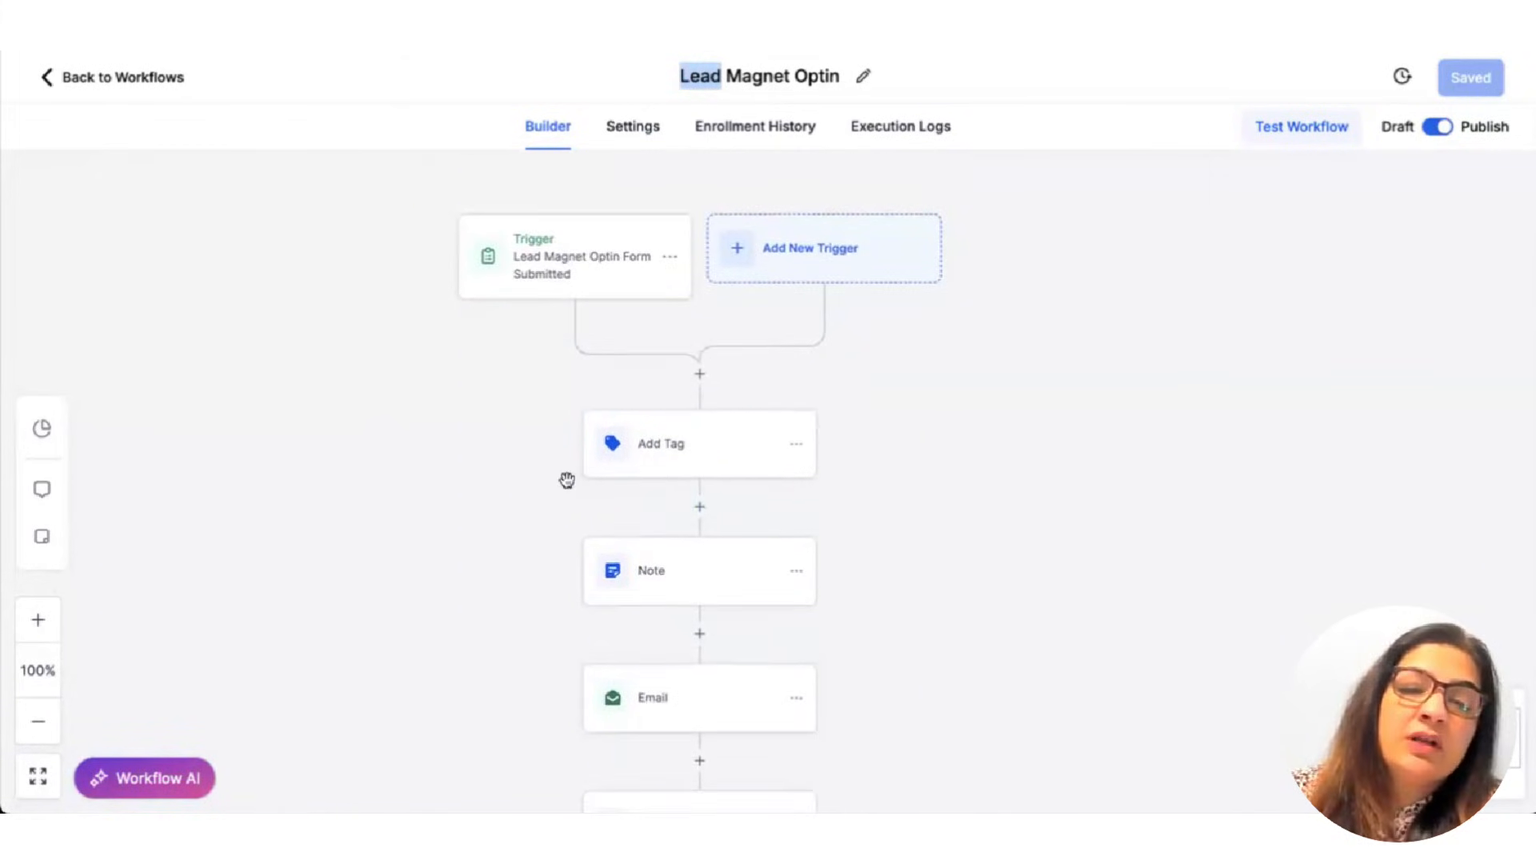